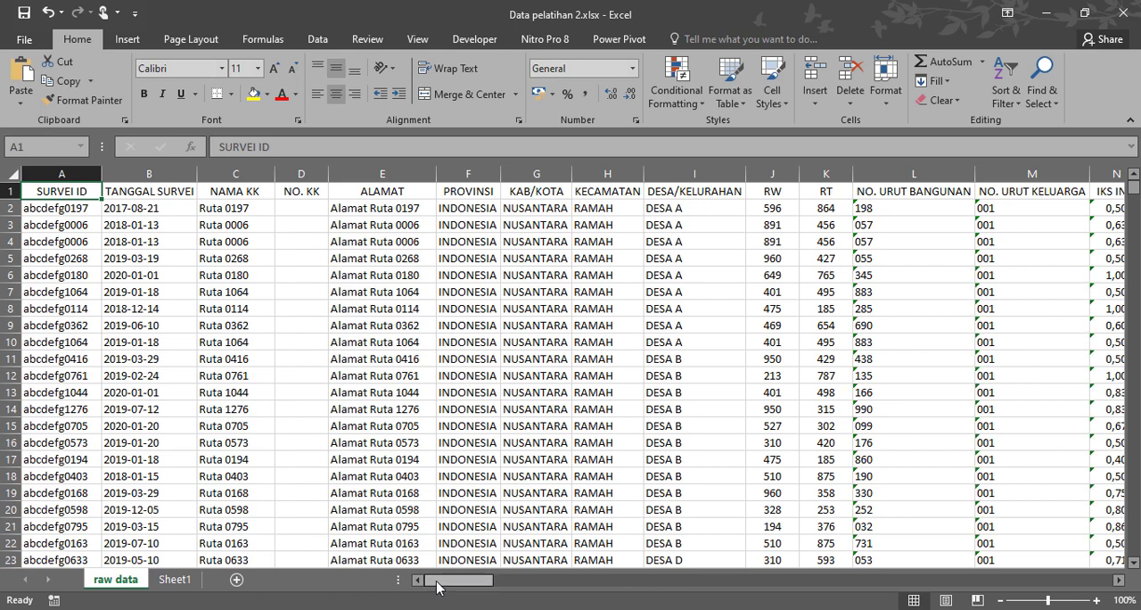
# Turn on filtering for the header row of the raw data sheet.
pyautogui.moveTo(81, 185); pyautogui.dragTo(2, 176)
pyautogui.moveTo(679, 582); pyautogui.dragTo(494, 591)
pyautogui.click(519, 393)
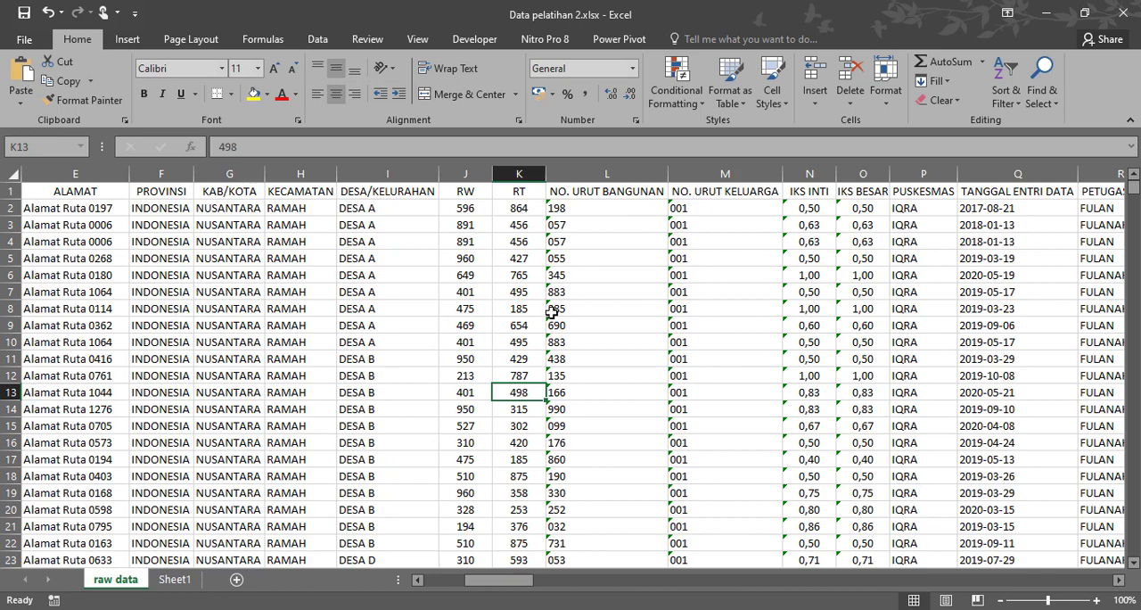
pyautogui.moveTo(509, 581); pyautogui.dragTo(796, 606)
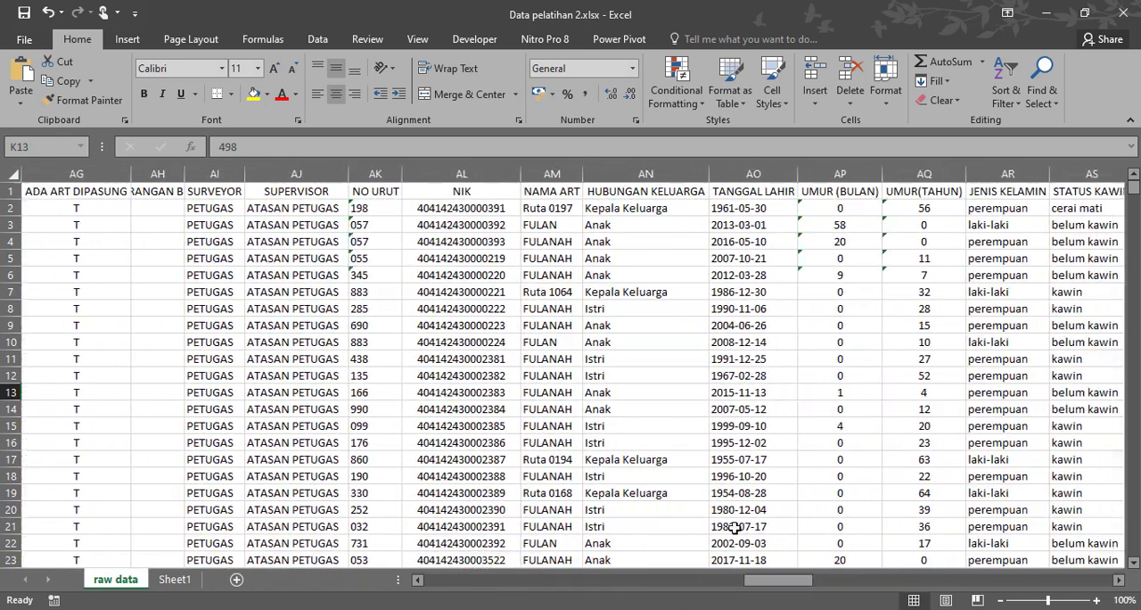
pyautogui.click(6, 191)
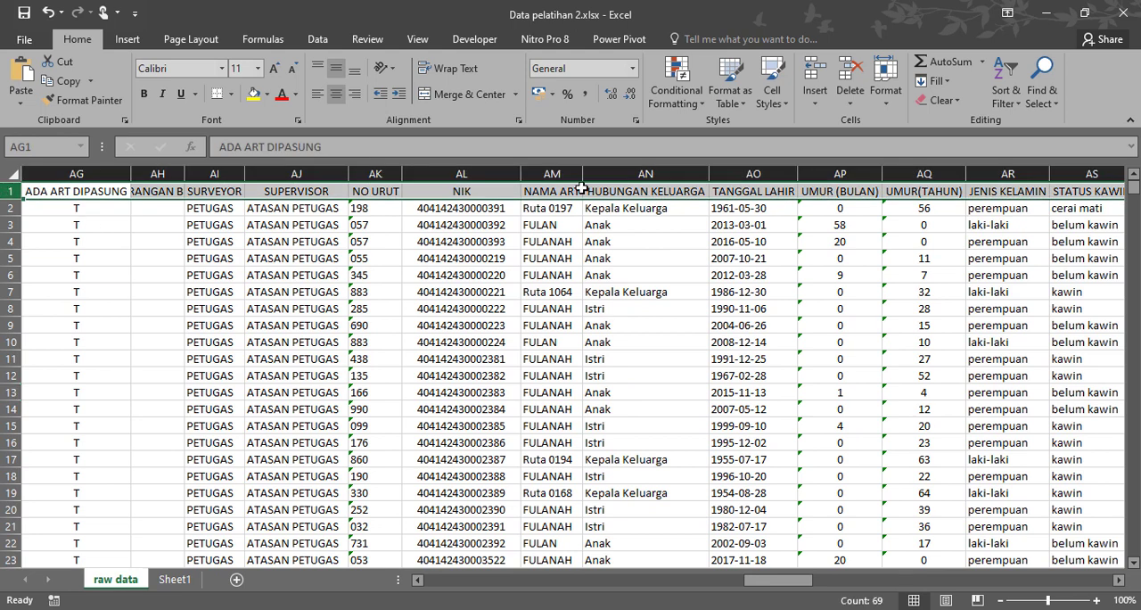
pyautogui.click(1005, 105)
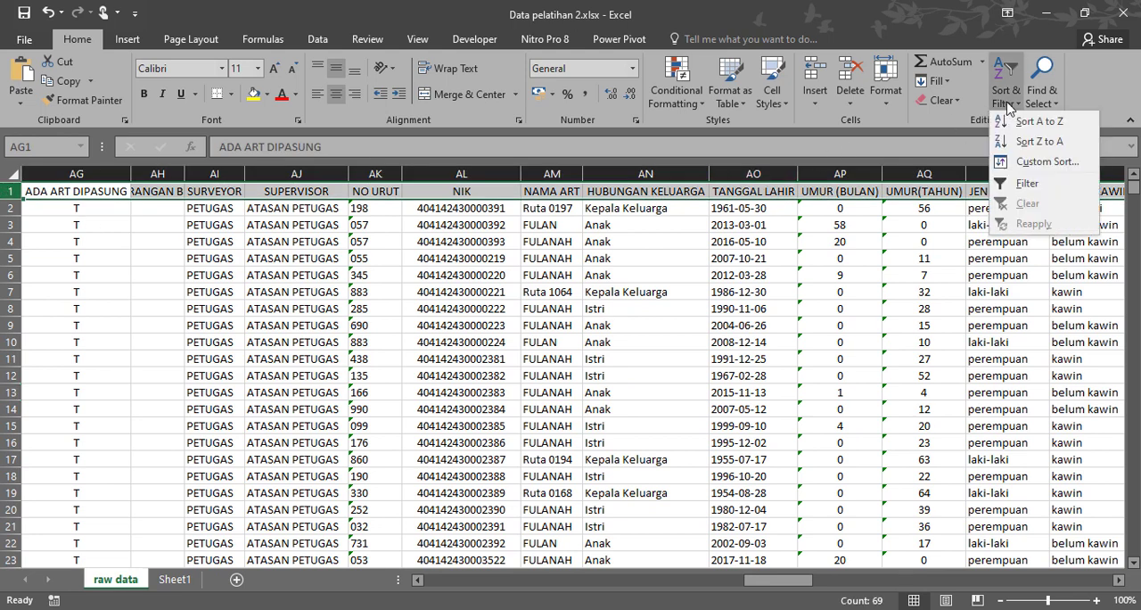
pyautogui.click(1026, 183)
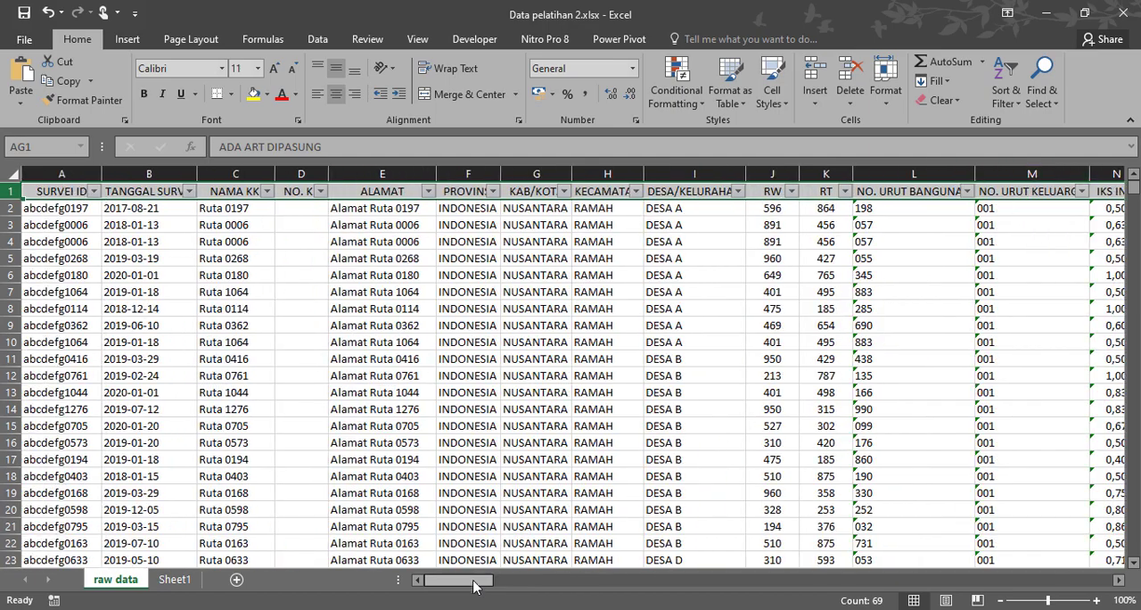
# Review the earliest and latest birth dates in the TANGGAL LAHIR filter list, then close it without applying a filter.
pyautogui.moveTo(469, 580); pyautogui.dragTo(797, 605)
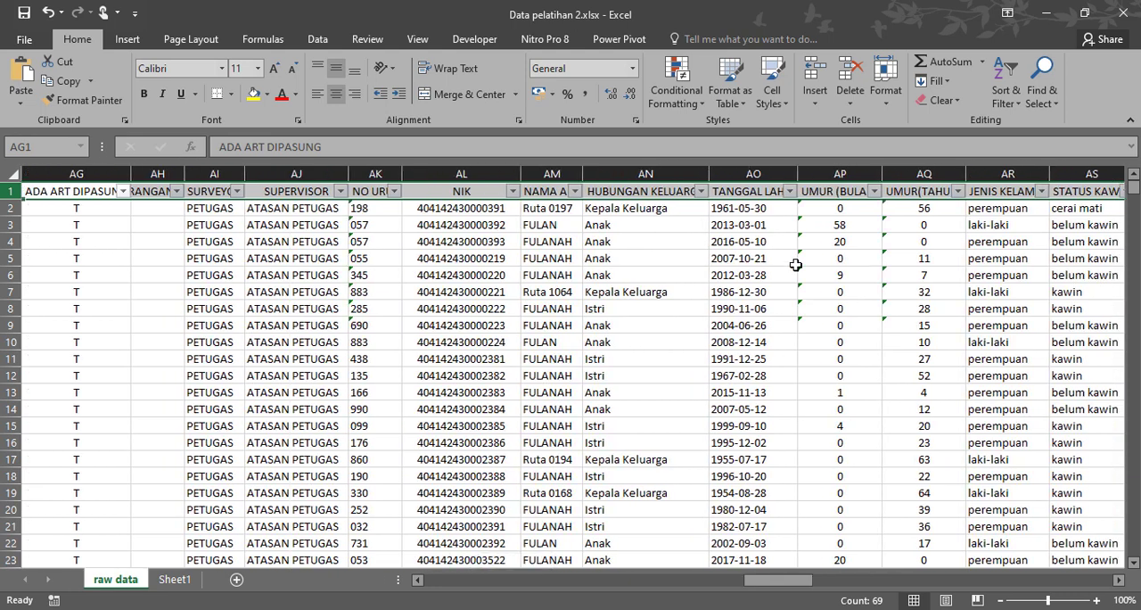
pyautogui.click(791, 190)
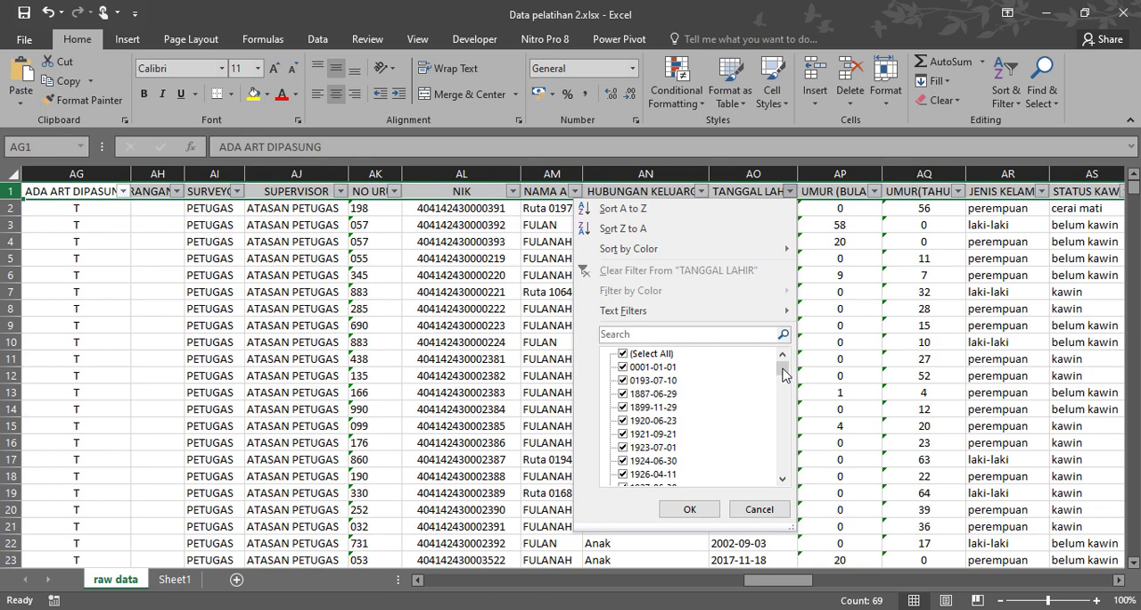
pyautogui.moveTo(783, 375); pyautogui.dragTo(782, 483)
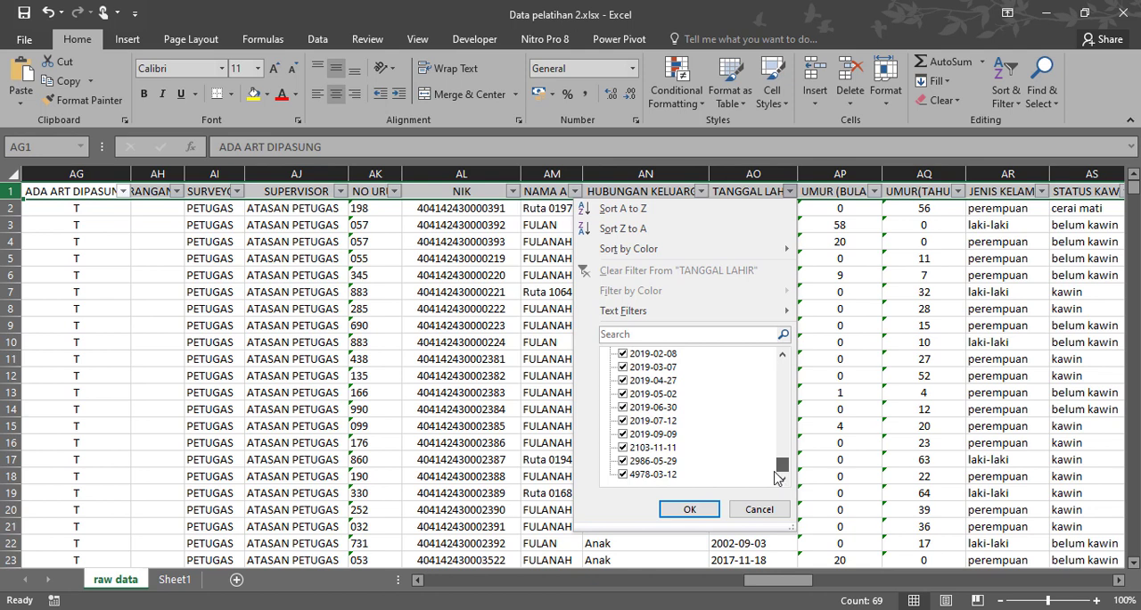
pyautogui.moveTo(776, 474); pyautogui.dragTo(789, 361)
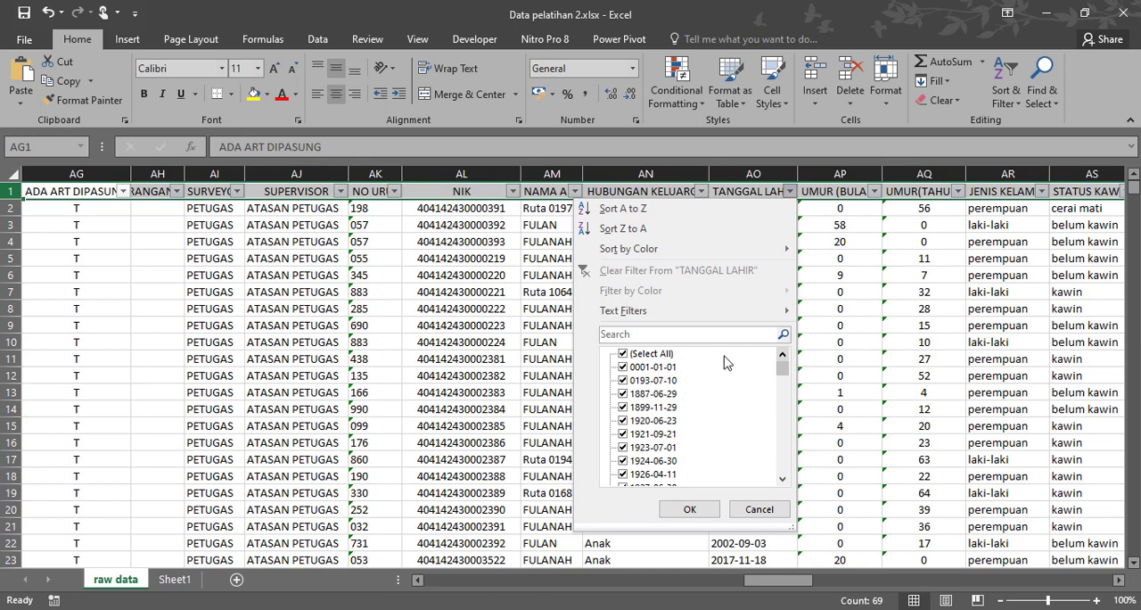
pyautogui.click(763, 509)
# Clear the UMUR(TAHUN) filter's selection and include only the ages 0, 1 and 10 through 14.
pyautogui.moveTo(789, 581); pyautogui.dragTo(843, 578)
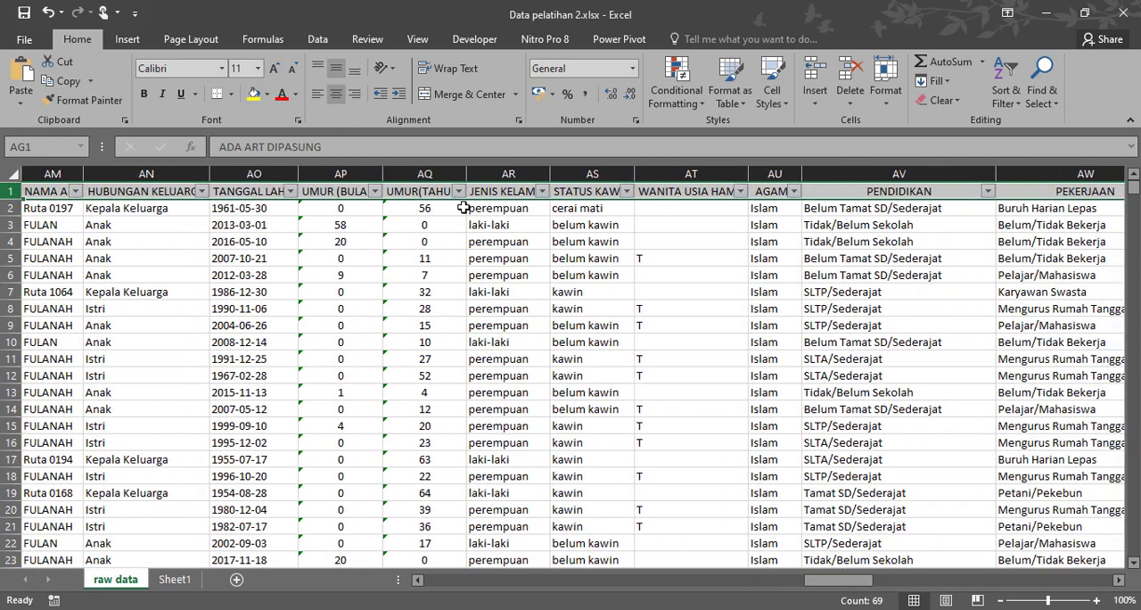
pyautogui.click(457, 191)
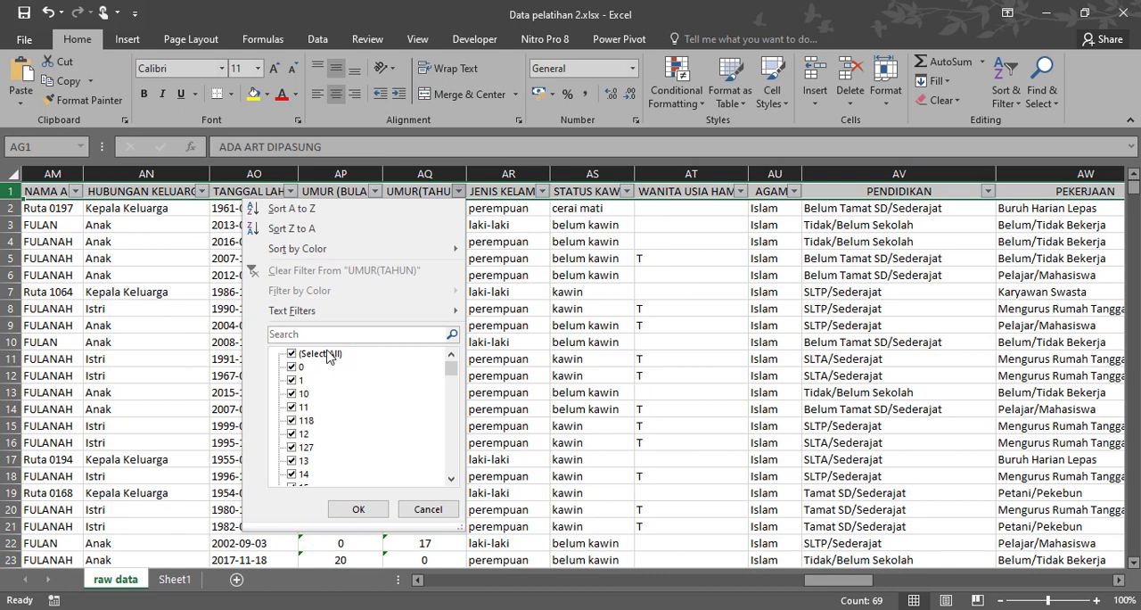
pyautogui.click(293, 354)
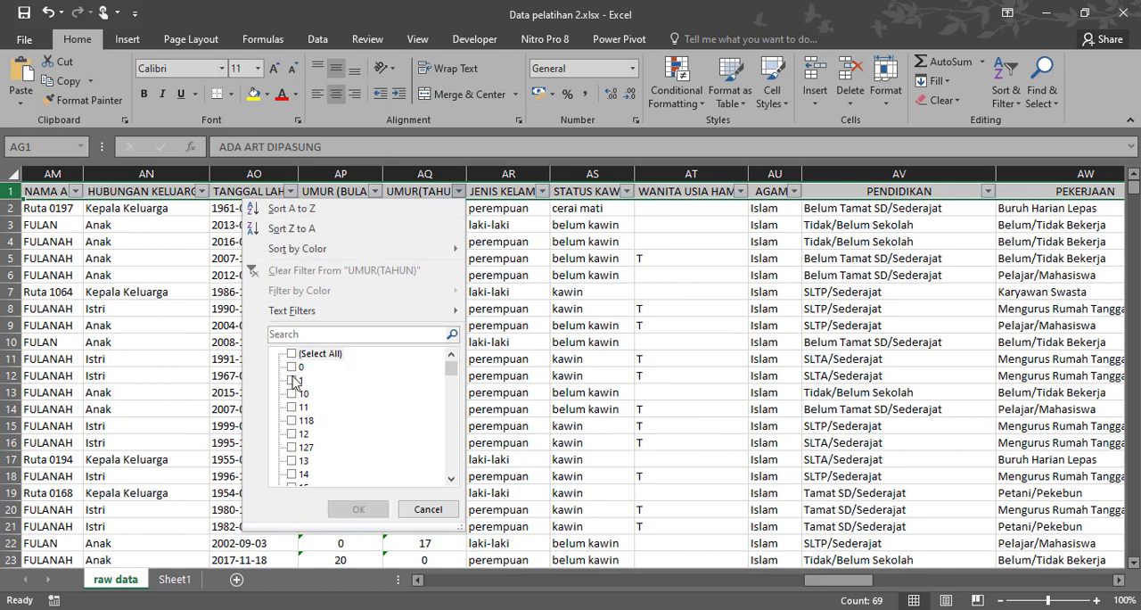
pyautogui.click(291, 368)
pyautogui.click(292, 380)
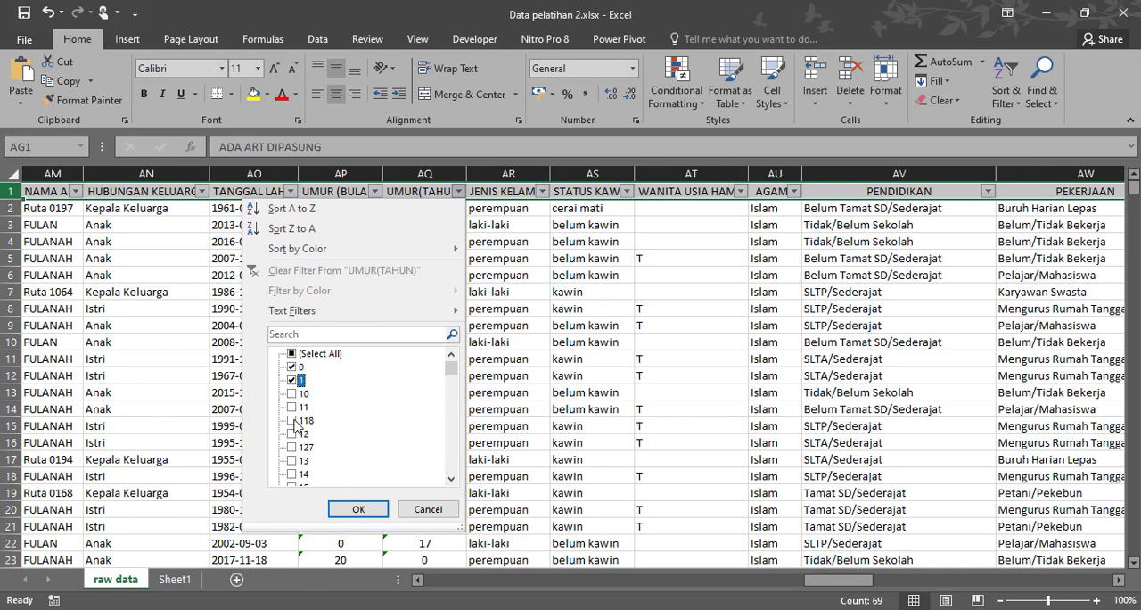
pyautogui.click(292, 394)
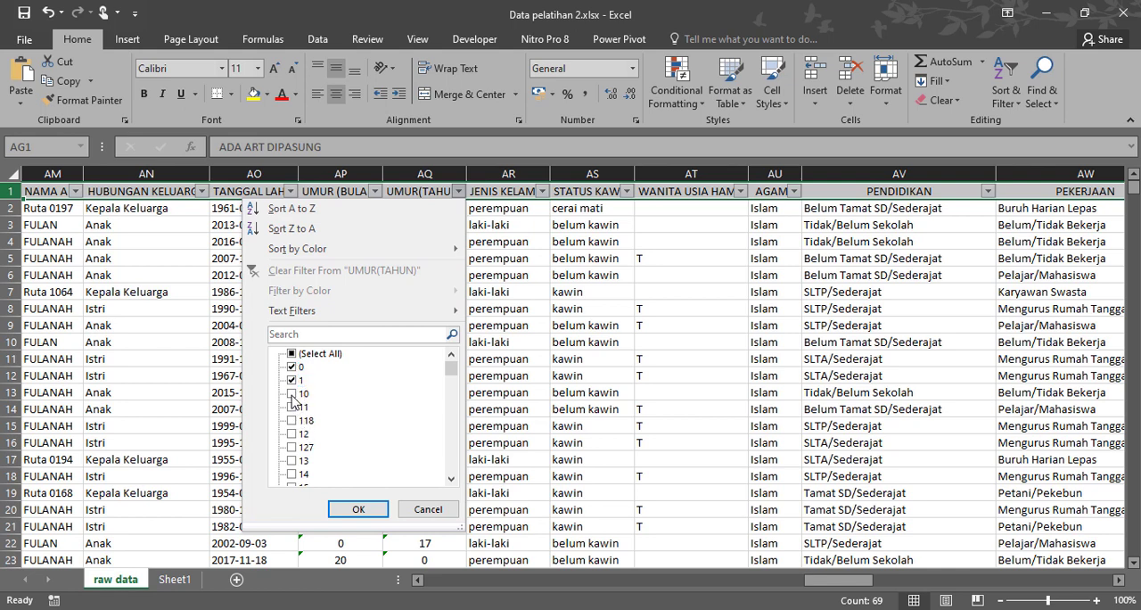
pyautogui.click(292, 462)
pyautogui.click(292, 475)
pyautogui.scroll(-3, 330, 446)
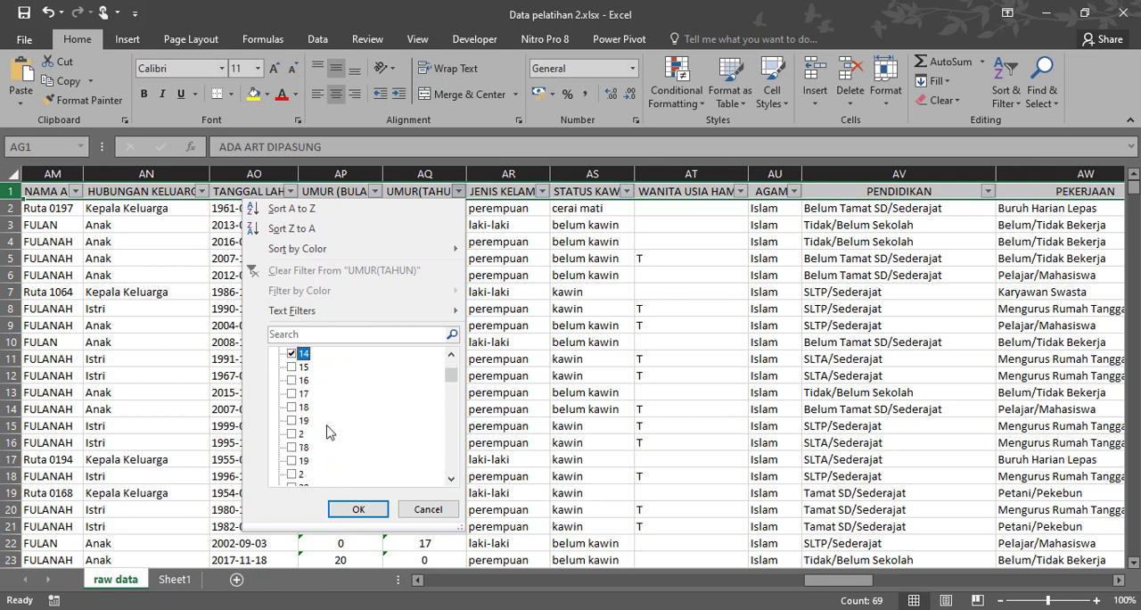
# Add the remaining single-digit ages up to 9 to the UMUR(TAHUN) selection and apply the filter.
pyautogui.scroll(-4, 299, 437)
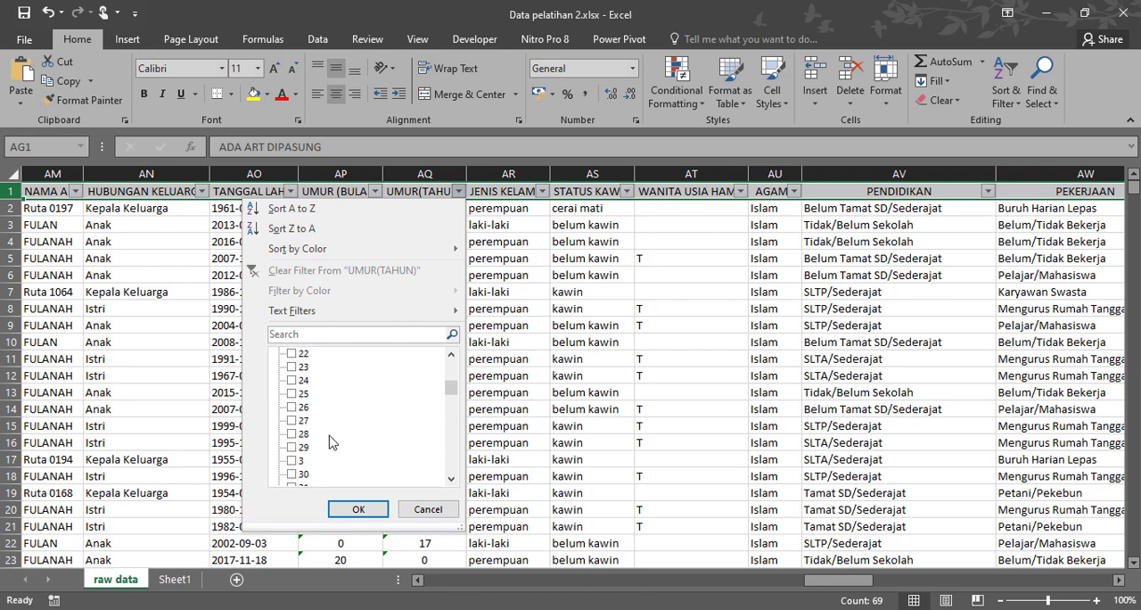
pyautogui.click(308, 421)
pyautogui.scroll(-3, 312, 428)
pyautogui.click(301, 420)
pyautogui.scroll(-4, 352, 433)
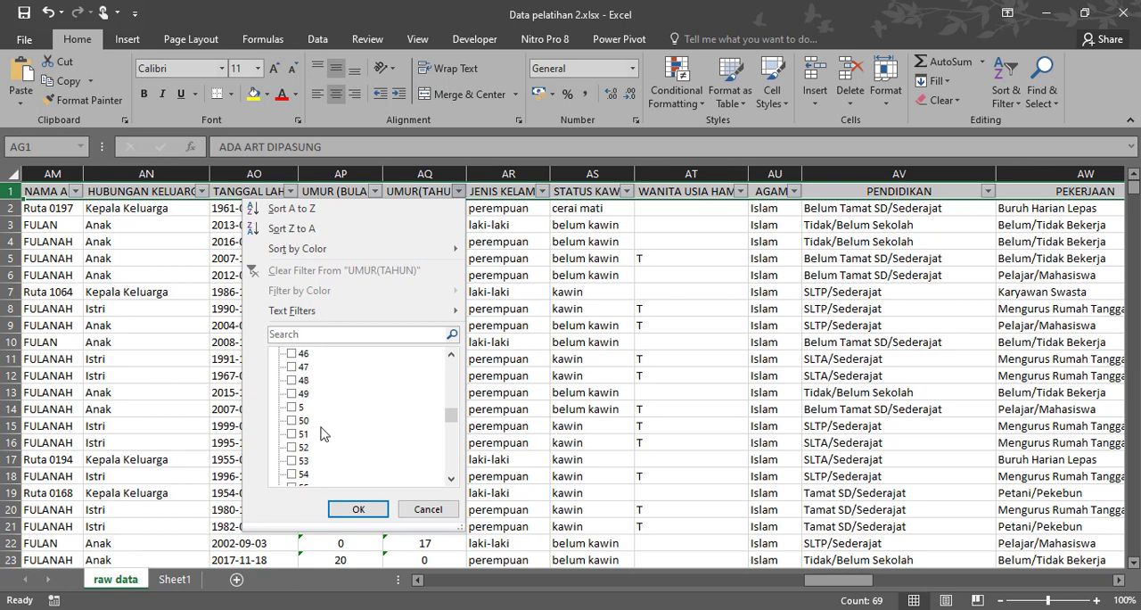
pyautogui.scroll(-4, 321, 426)
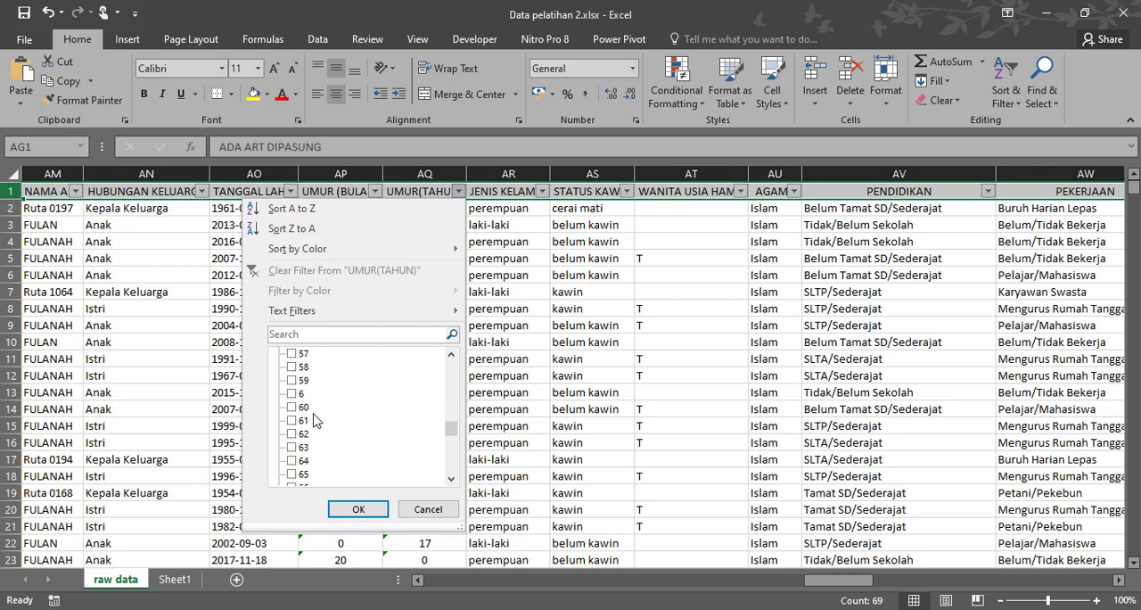
pyautogui.scroll(-2, 350, 428)
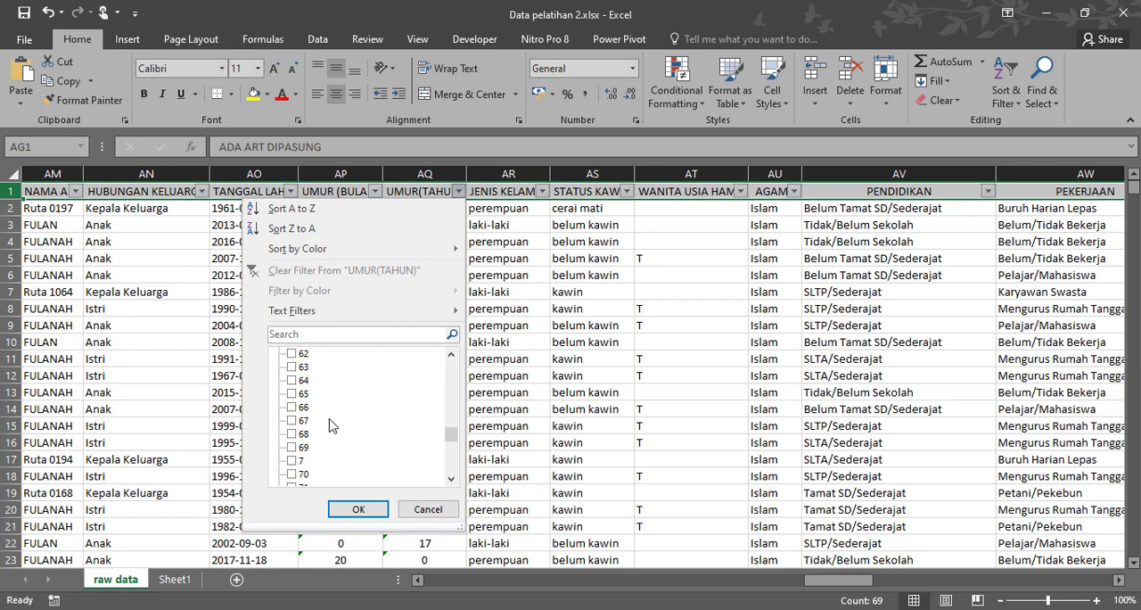
pyautogui.scroll(-5, 346, 442)
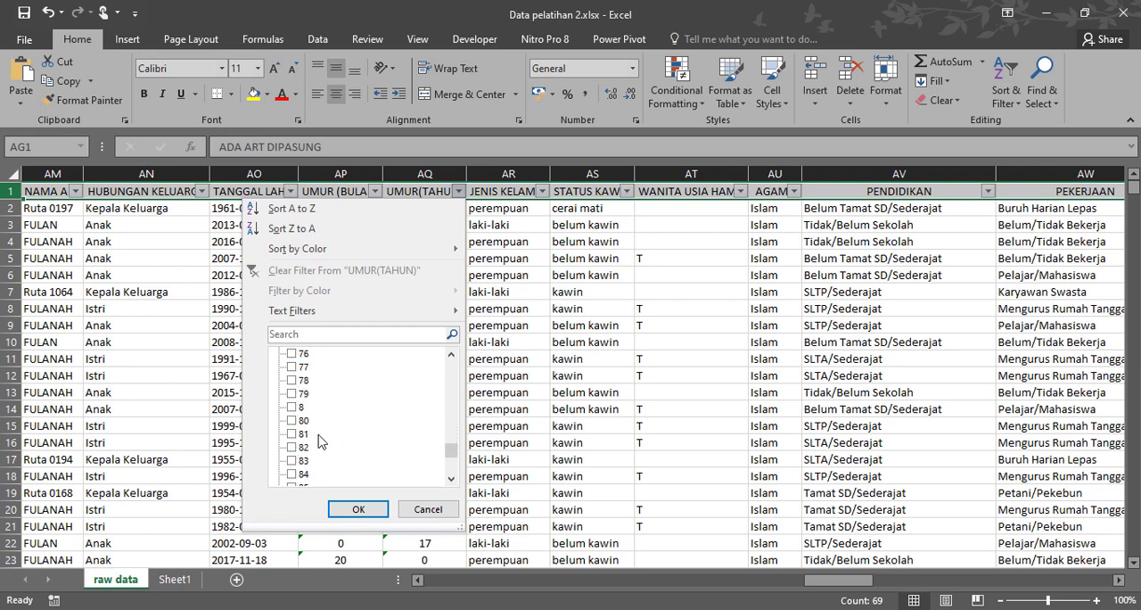
pyautogui.scroll(-2, 352, 426)
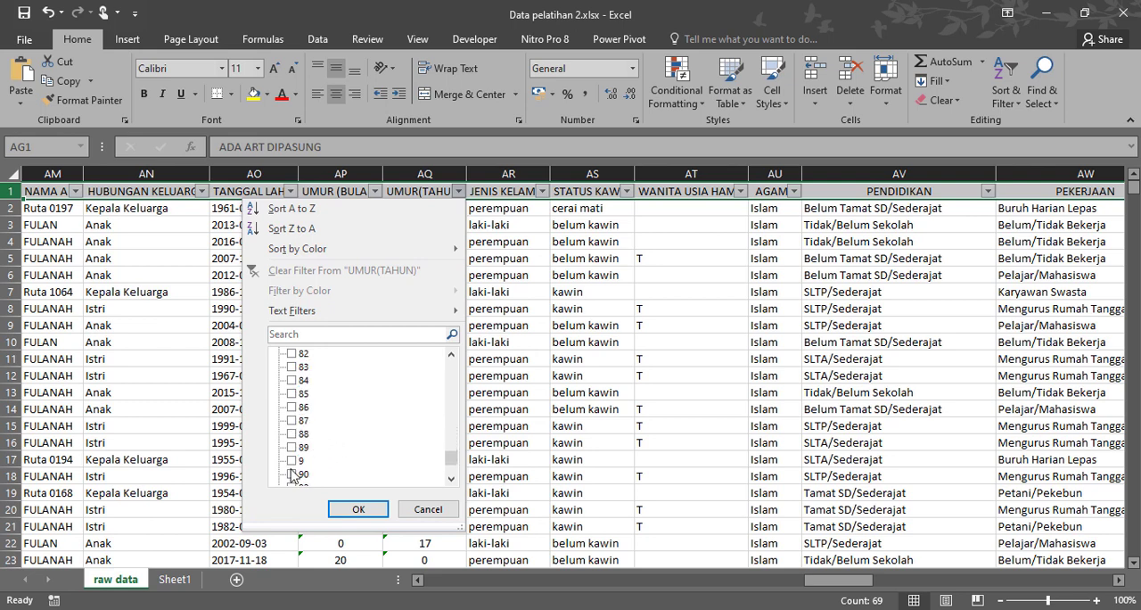
pyautogui.click(297, 462)
pyautogui.scroll(-2, 354, 426)
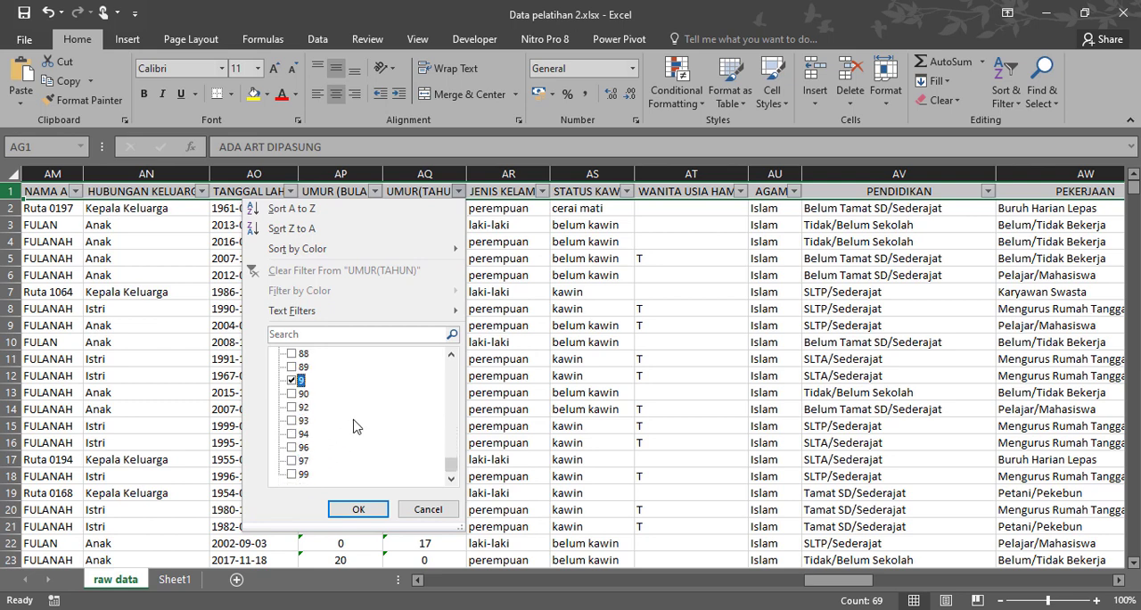
pyautogui.click(364, 510)
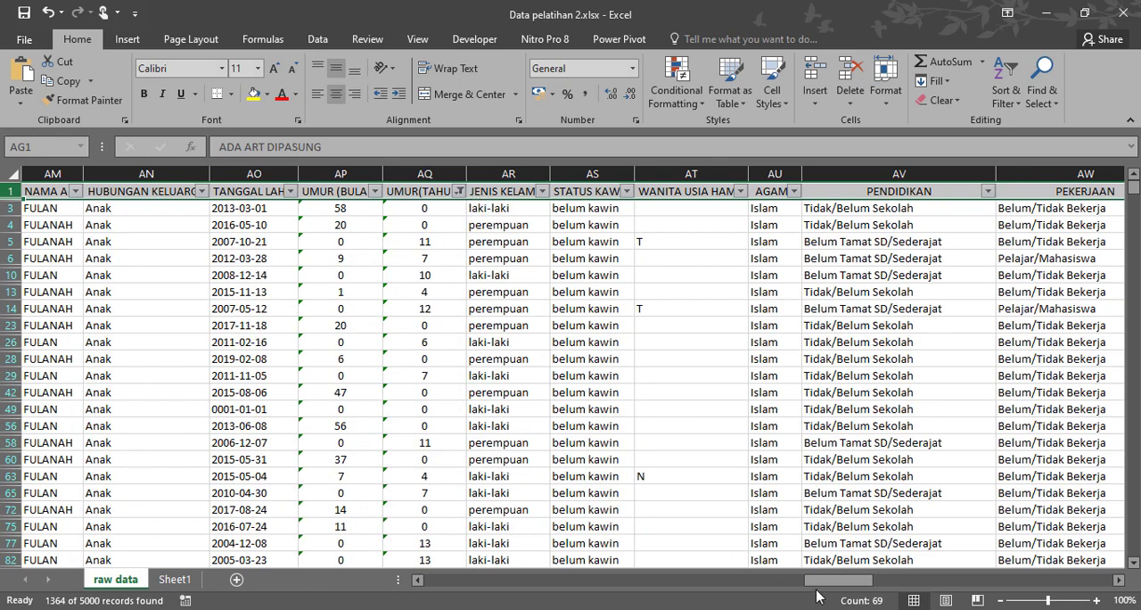
# Filter the DI DIAGNOSIS TB PARU column to show only the T records.
pyautogui.moveTo(817, 591); pyautogui.dragTo(960, 593)
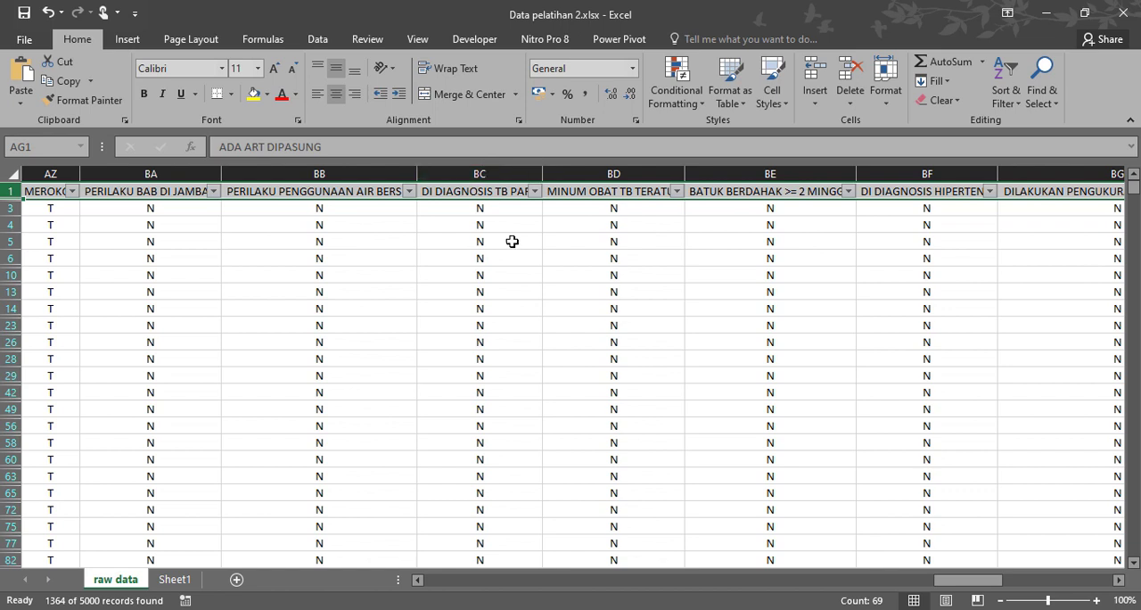
pyautogui.click(535, 192)
pyautogui.click(360, 355)
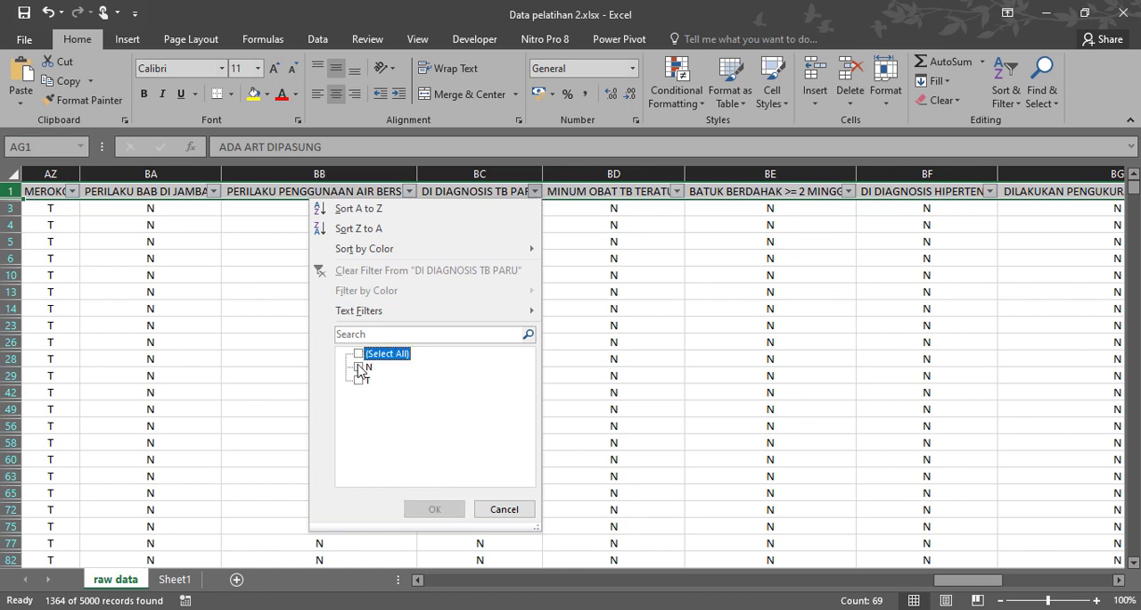
pyautogui.click(359, 380)
pyautogui.click(424, 509)
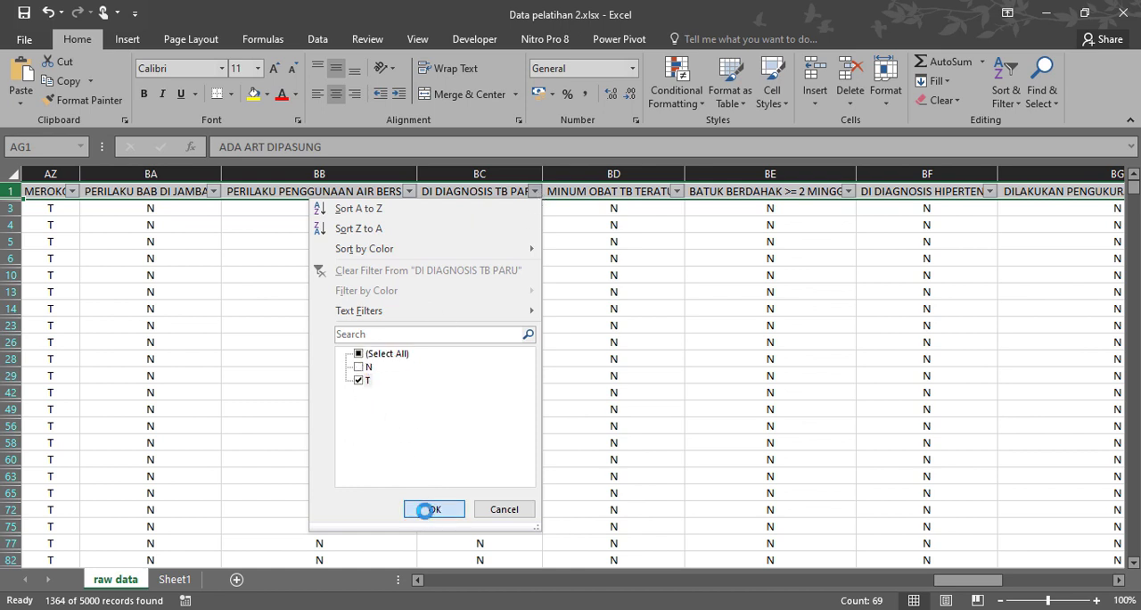
# Compare the UMUR(TAHUN) values with the TANGGAL LAHIR dates of the filtered records and check their TB columns.
pyautogui.moveTo(943, 586); pyautogui.dragTo(811, 580)
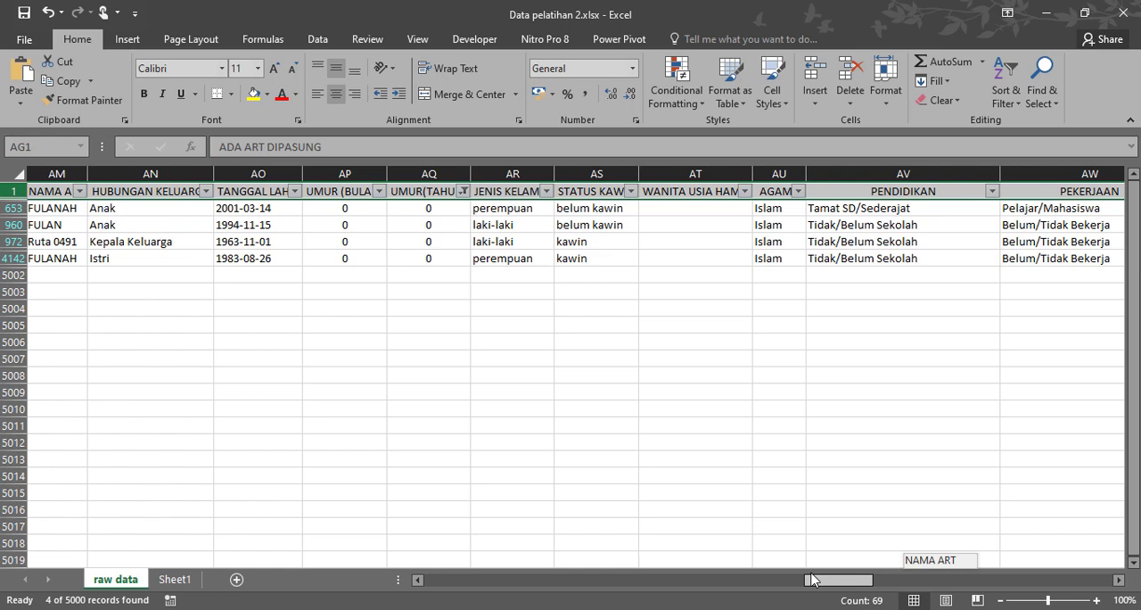
pyautogui.moveTo(812, 579); pyautogui.dragTo(826, 580)
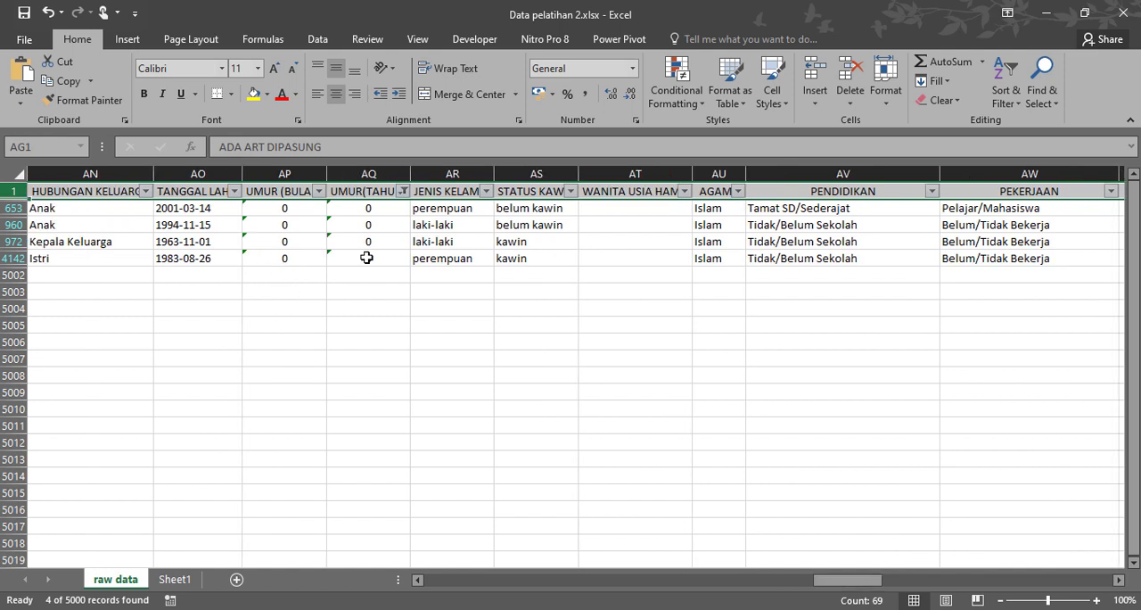
pyautogui.moveTo(383, 208); pyautogui.dragTo(370, 257)
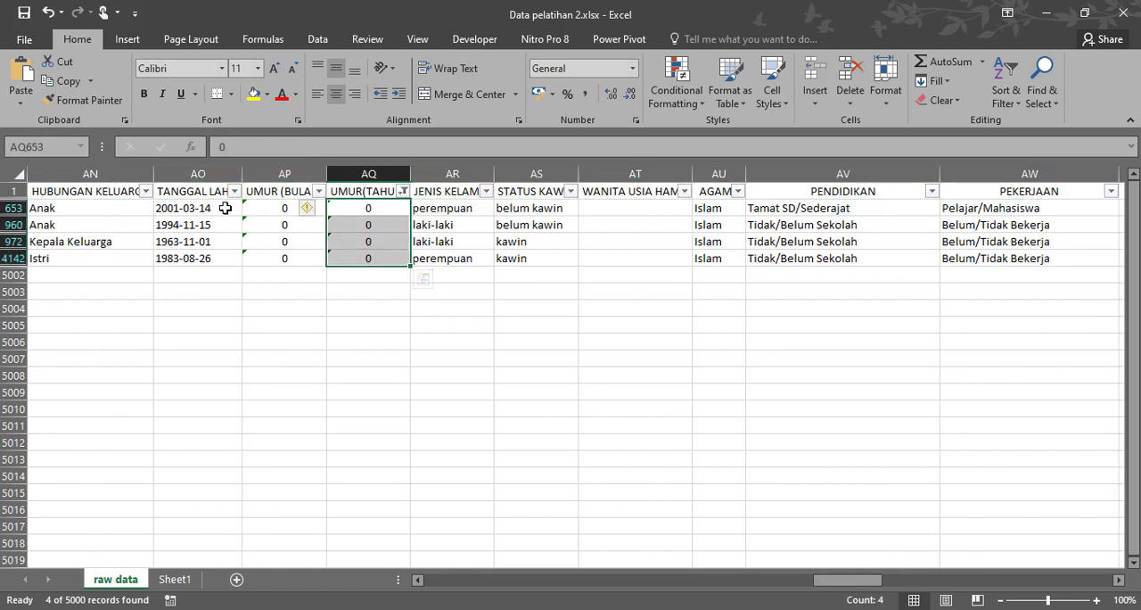
pyautogui.moveTo(225, 208); pyautogui.dragTo(217, 260)
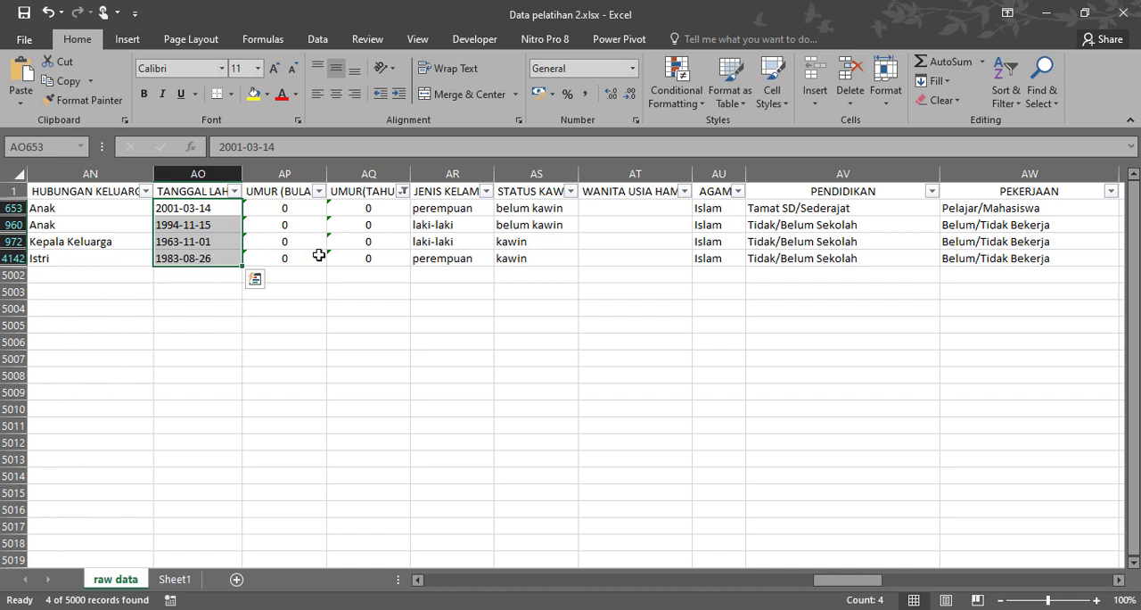
pyautogui.click(353, 258)
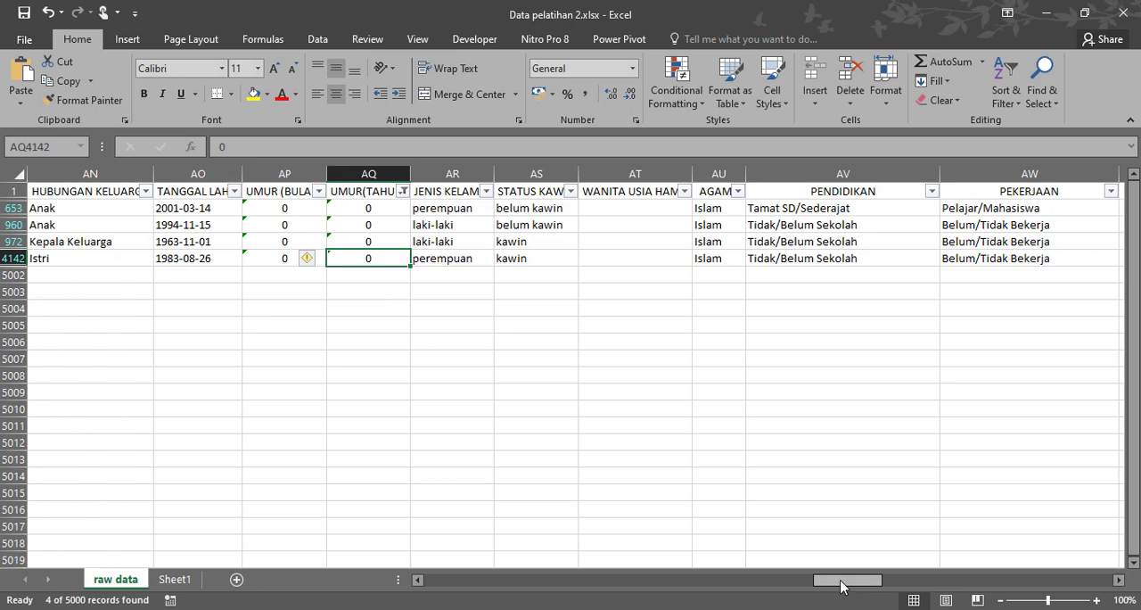
pyautogui.moveTo(843, 586); pyautogui.dragTo(954, 589)
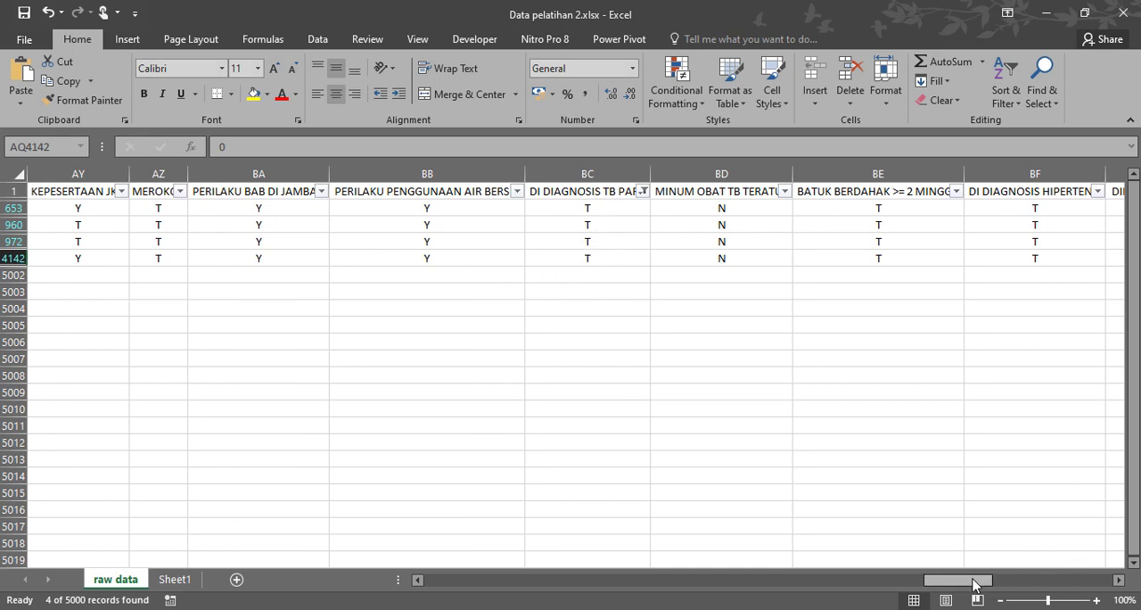
# Turn off filtering on the header row to show all records of the raw data sheet again.
pyautogui.moveTo(975, 586); pyautogui.dragTo(361, 528)
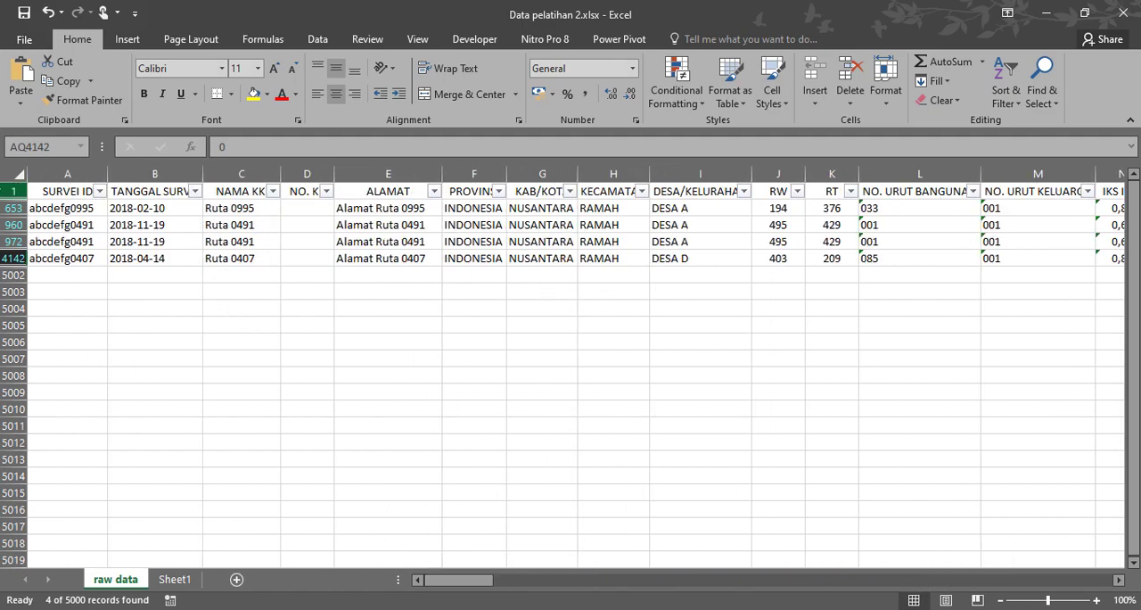
pyautogui.click(14, 191)
pyautogui.click(997, 98)
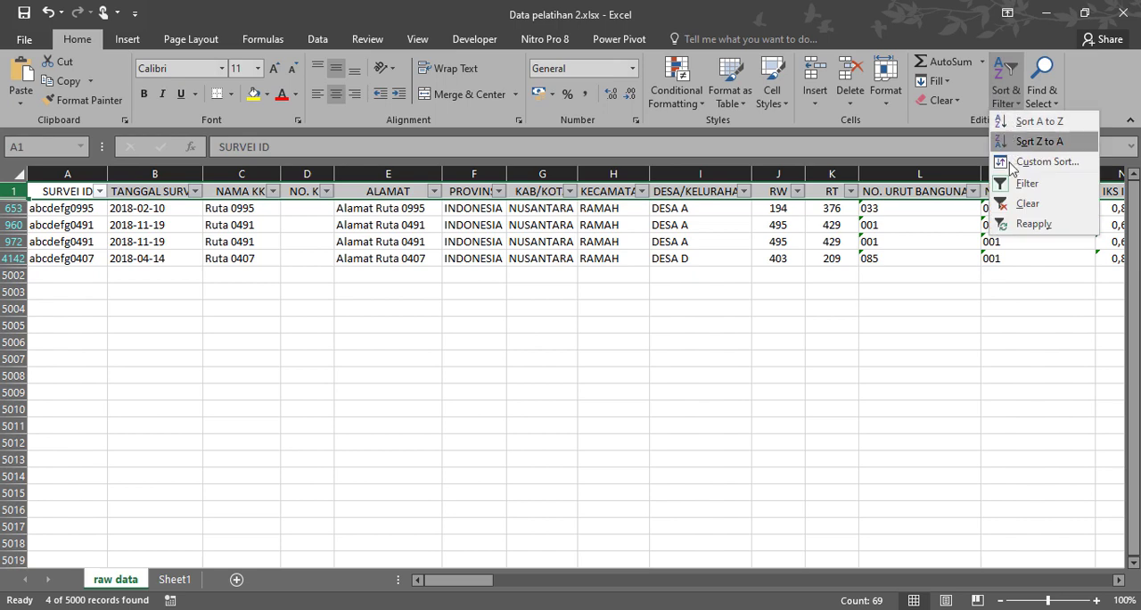
pyautogui.click(1027, 186)
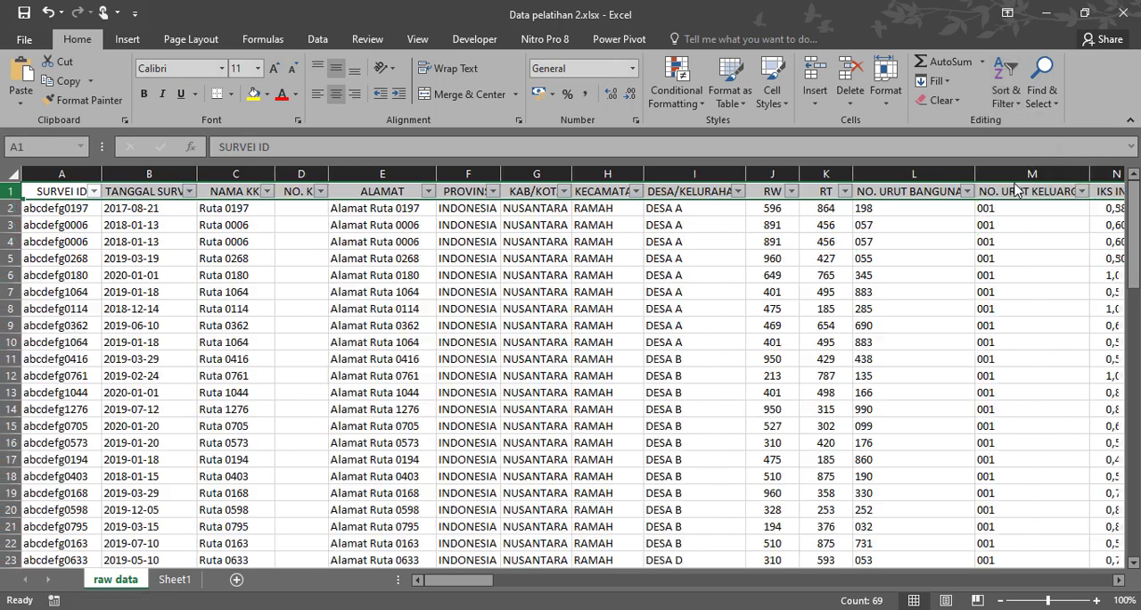
pyautogui.click(579, 323)
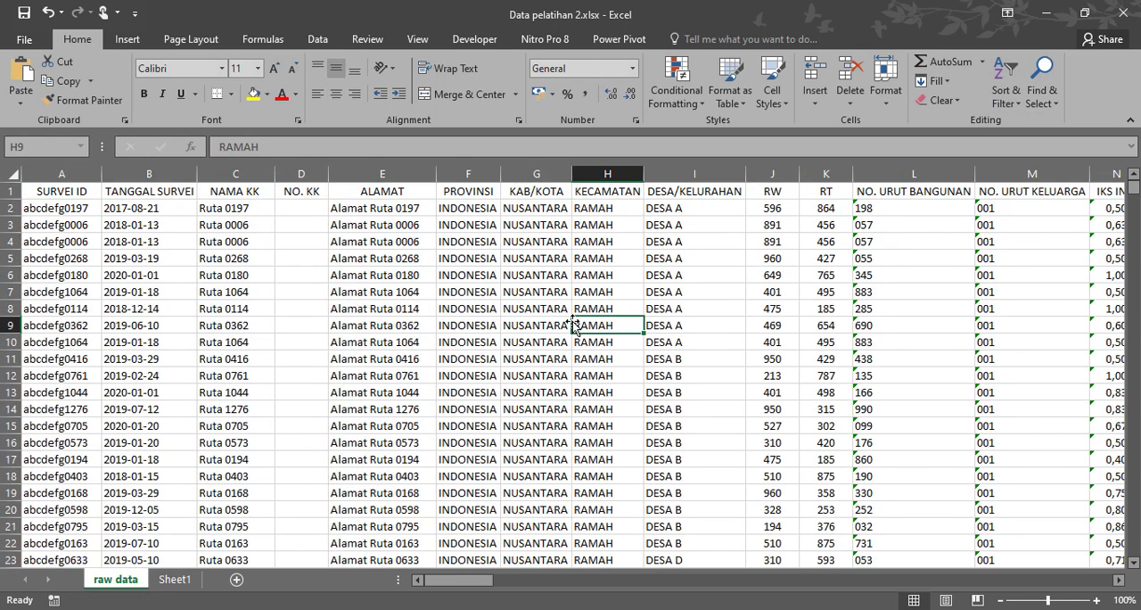
# Look through the raw data sheet from the header row down to its last record.
pyautogui.scroll(-12, 906, 354)
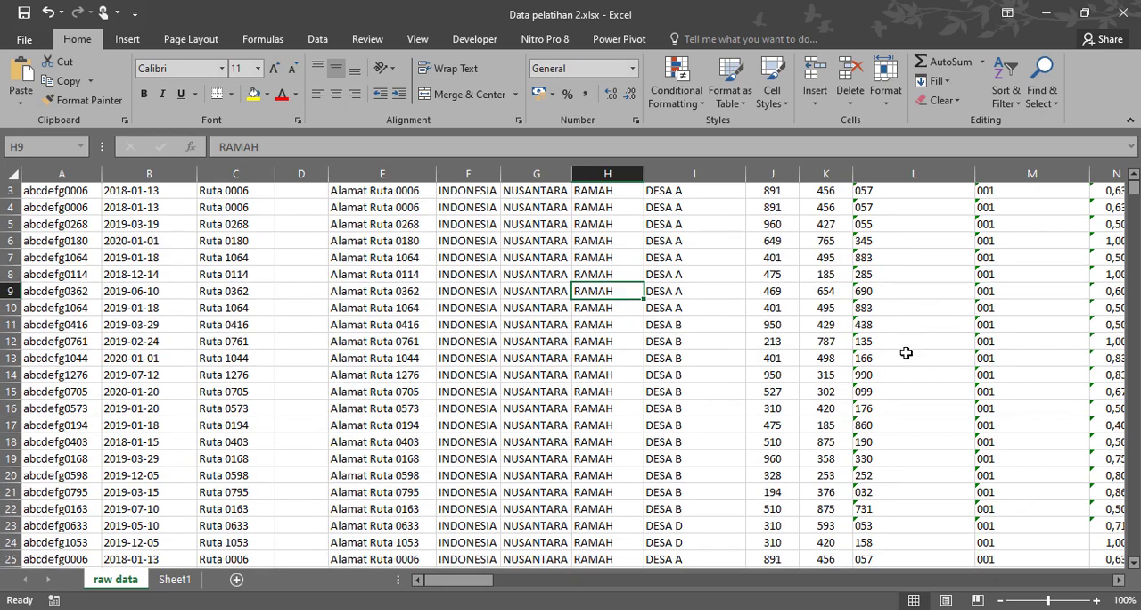
pyautogui.scroll(12, 906, 354)
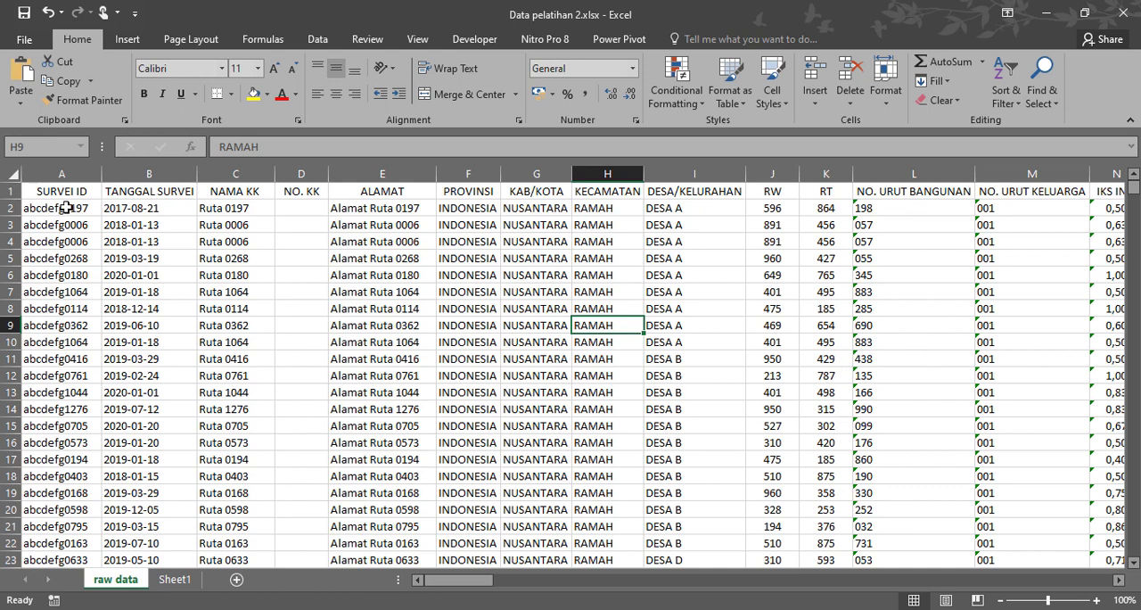
pyautogui.click(505, 324)
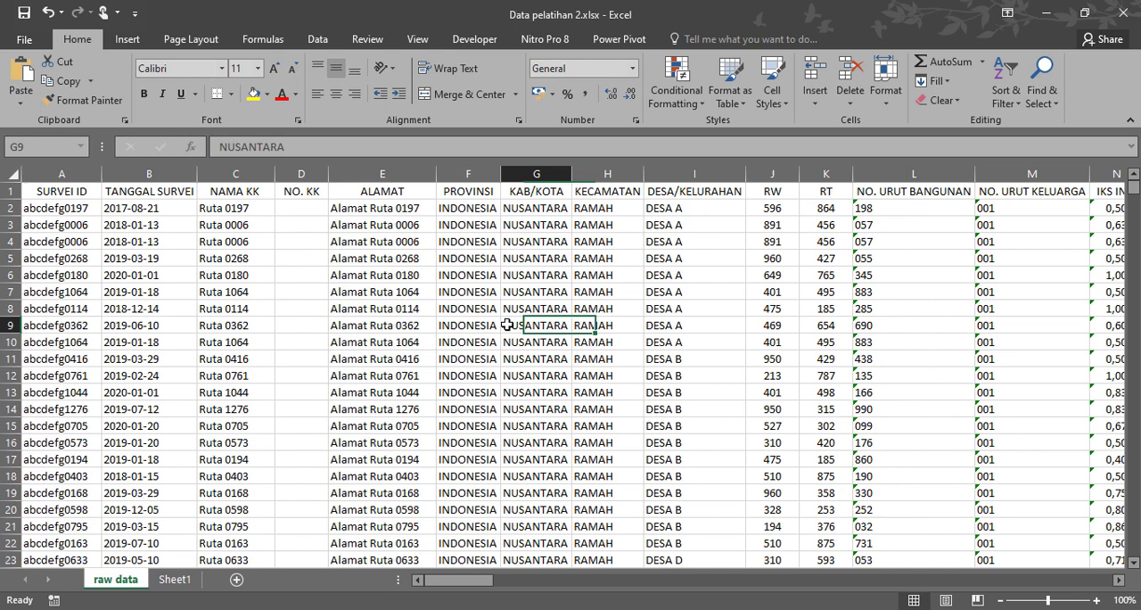
pyautogui.click(351, 326)
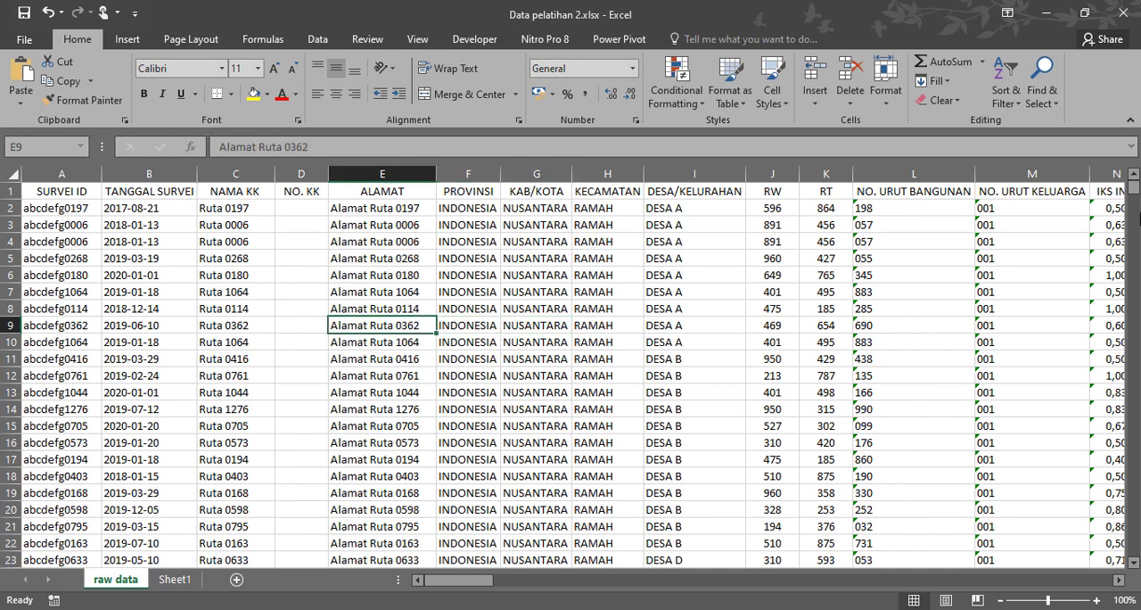
pyautogui.moveTo(1136, 189); pyautogui.dragTo(1134, 575)
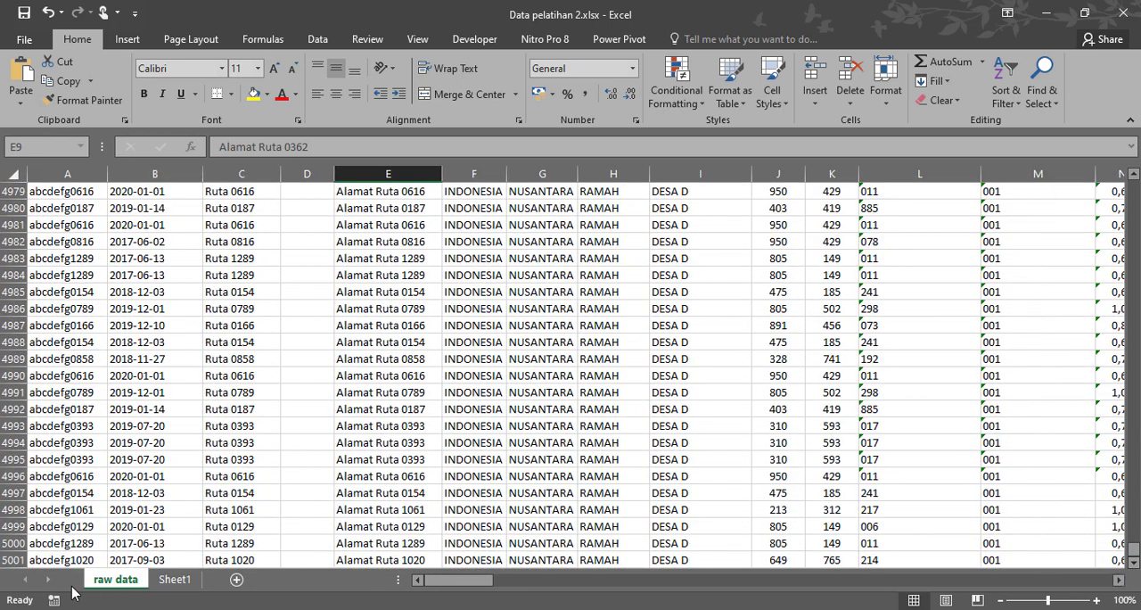
pyautogui.moveTo(11, 560); pyautogui.dragTo(17, 142)
pyautogui.click(234, 289)
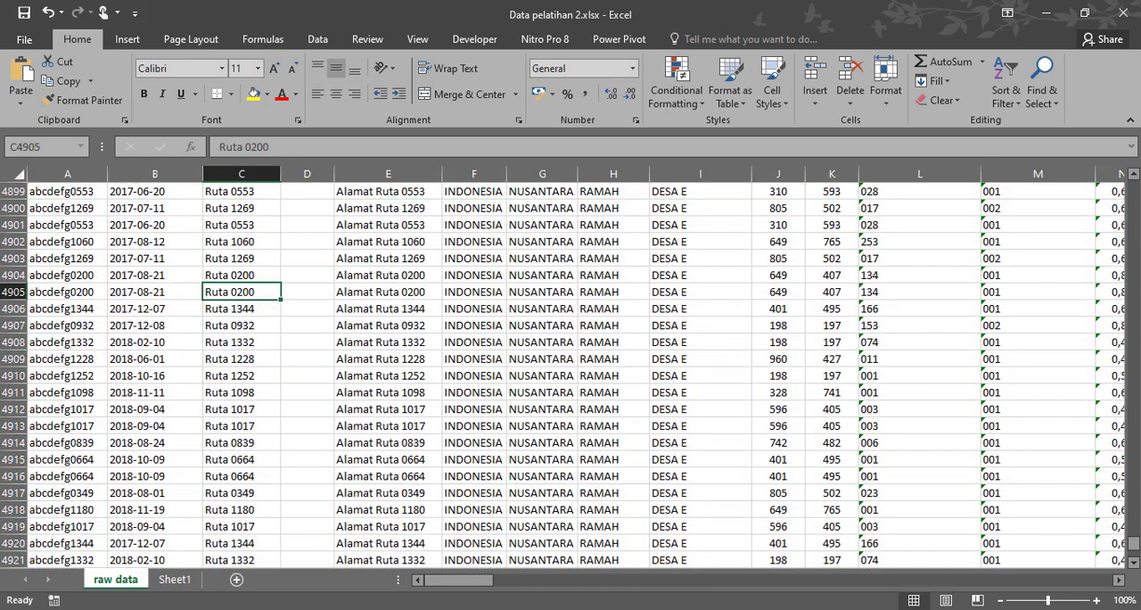
pyautogui.moveTo(1134, 544); pyautogui.dragTo(1133, 189)
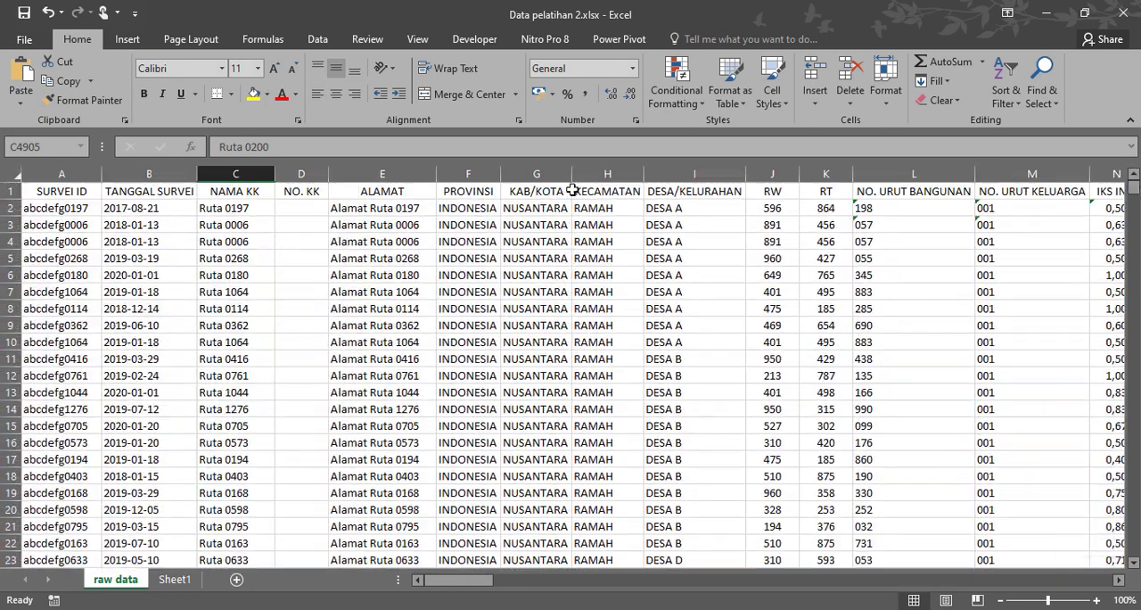
# Copy all survey records from A2 through column BQ and down to row 5001, leaving out the header row.
pyautogui.click(296, 213)
pyautogui.click(80, 210)
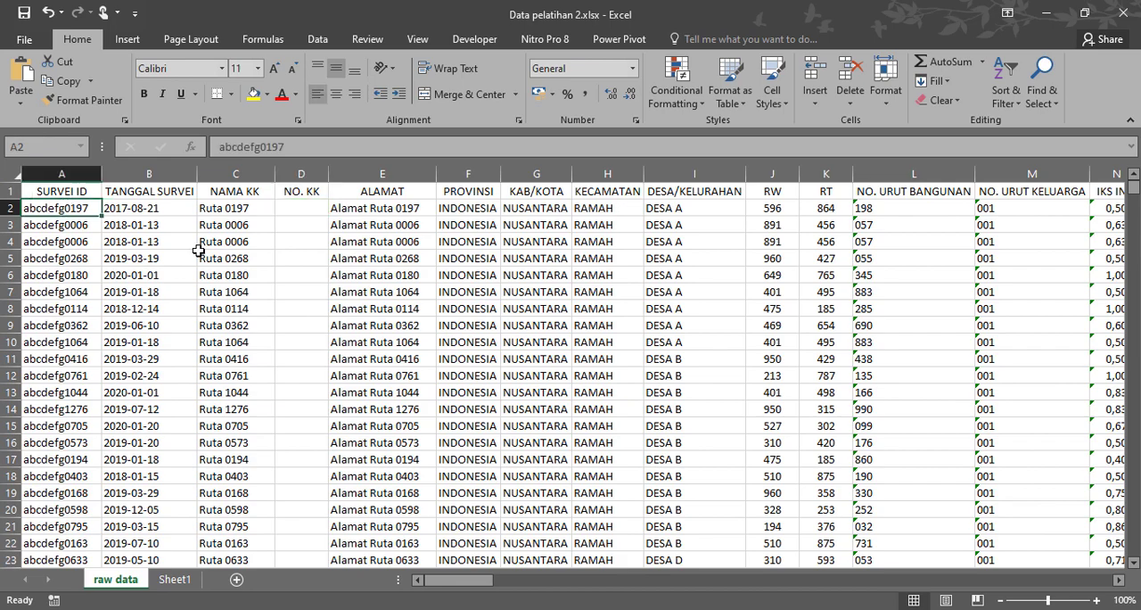
pyautogui.hotkey('ctrl', 'shift', 'Right')
pyautogui.hotkey('ctrl', 'shift', 'Right')
pyautogui.hotkey('ctrl', 'shift', 'Right')
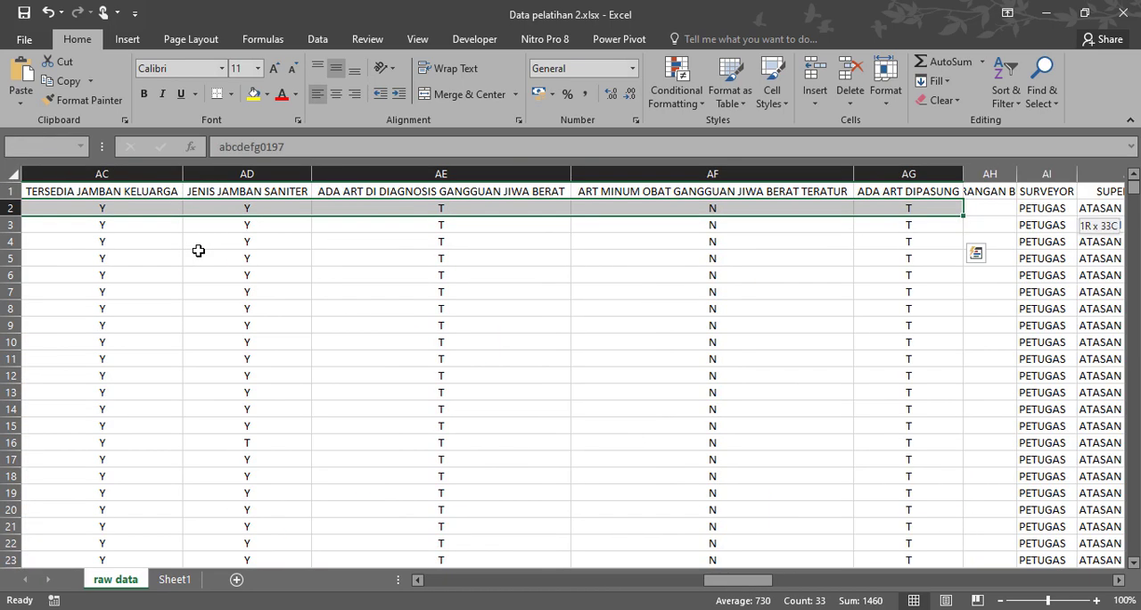
pyautogui.hotkey('ctrl', 'shift', 'Right')
pyautogui.hotkey('ctrl', 'shift', 'Right')
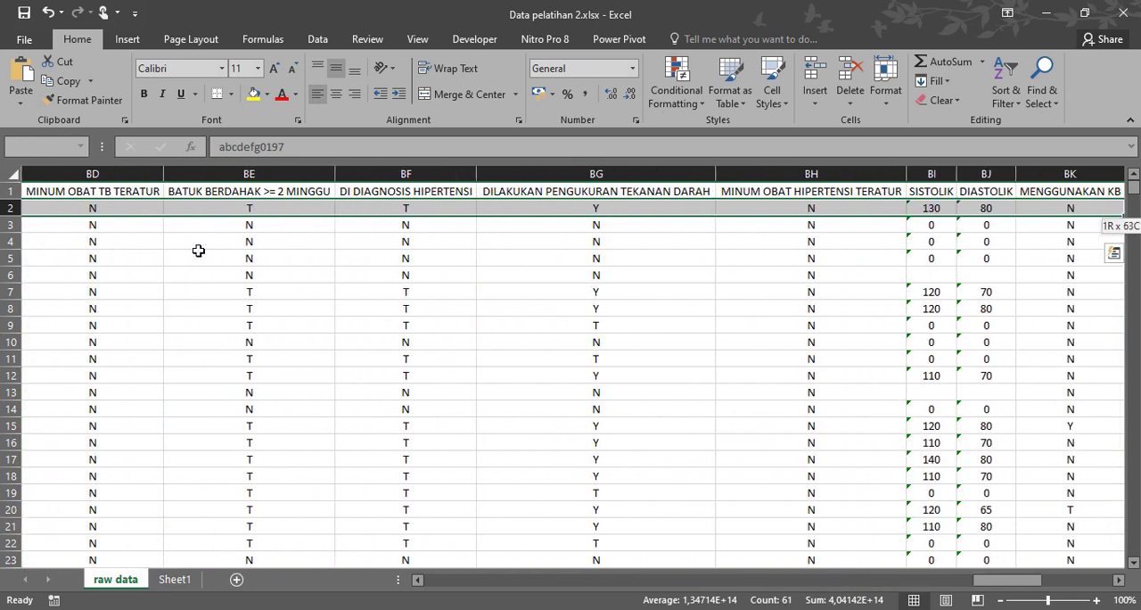
pyautogui.hotkey('ctrl', 'shift', 'Right')
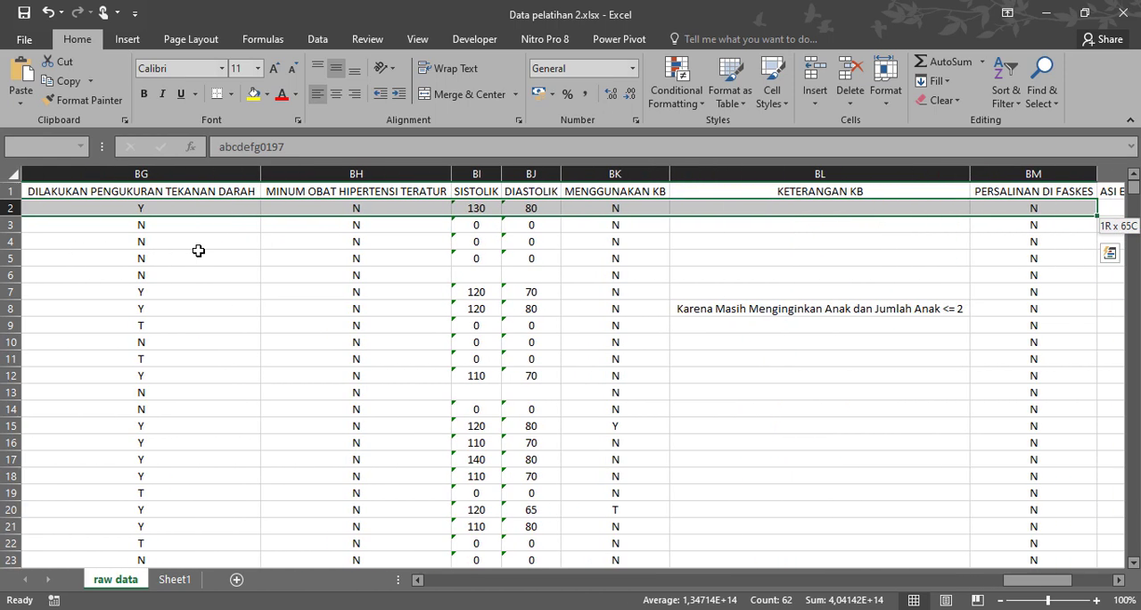
pyautogui.hotkey('ctrl', 'shift', 'Right')
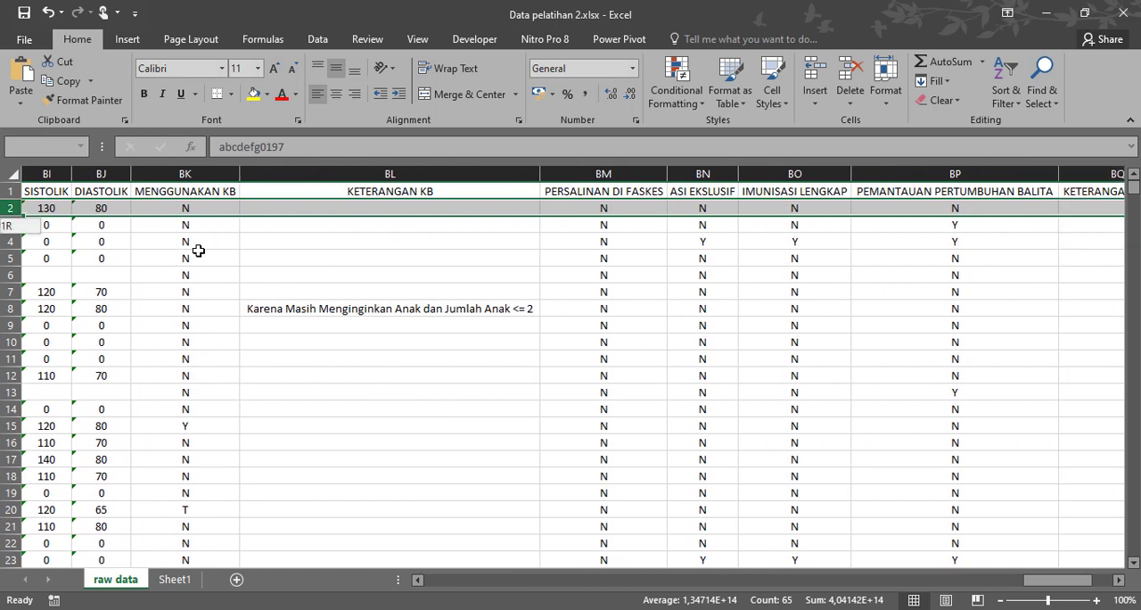
pyautogui.hotkey('ctrl', 'shift', 'Right')
pyautogui.hotkey('ctrl', 'shift', 'Left')
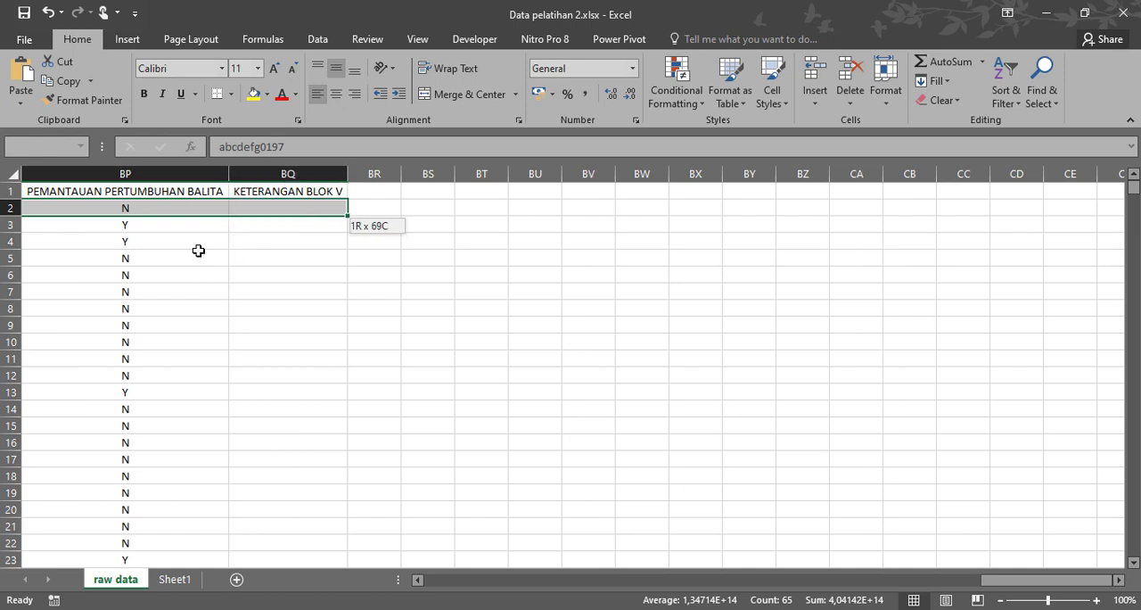
pyautogui.hotkey('ctrl', 'shift', 'Down')
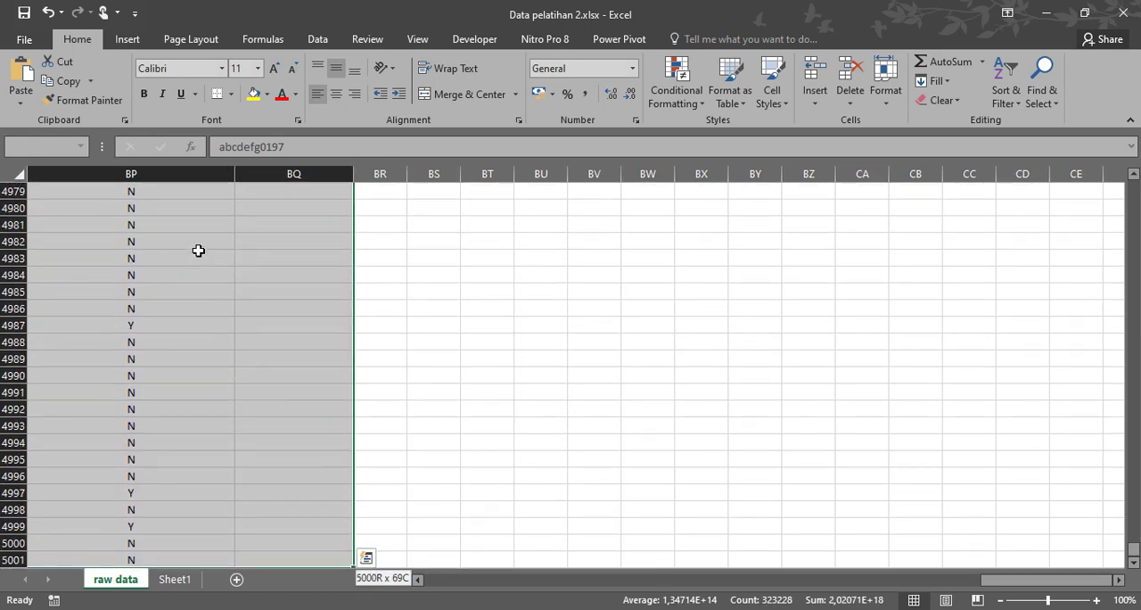
pyautogui.click(66, 81)
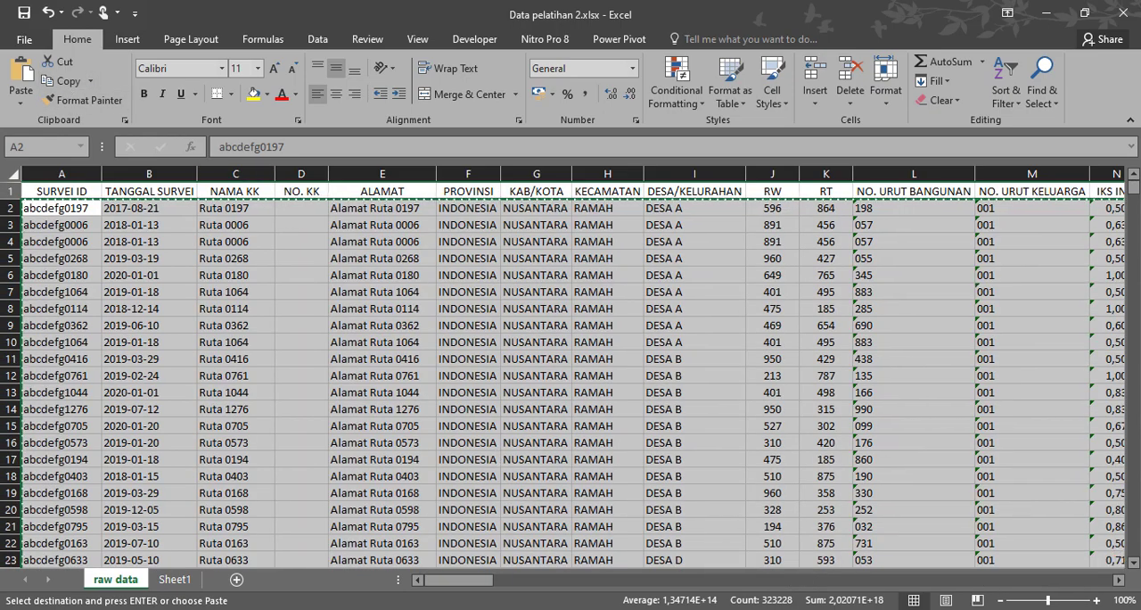
# Switch to the INARATA 4.0demo.xlsx workbook and show the start of its RAW DATA sheet at 100% zoom.
pyautogui.moveTo(486, 609)
pyautogui.click(436, 570)
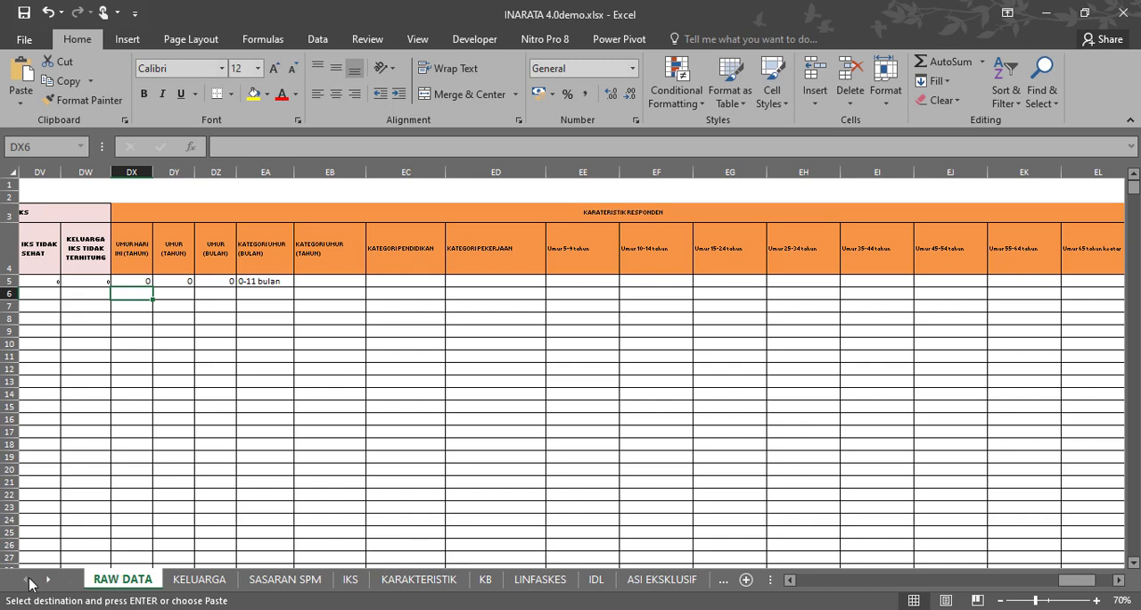
pyautogui.moveTo(1081, 591); pyautogui.dragTo(799, 591)
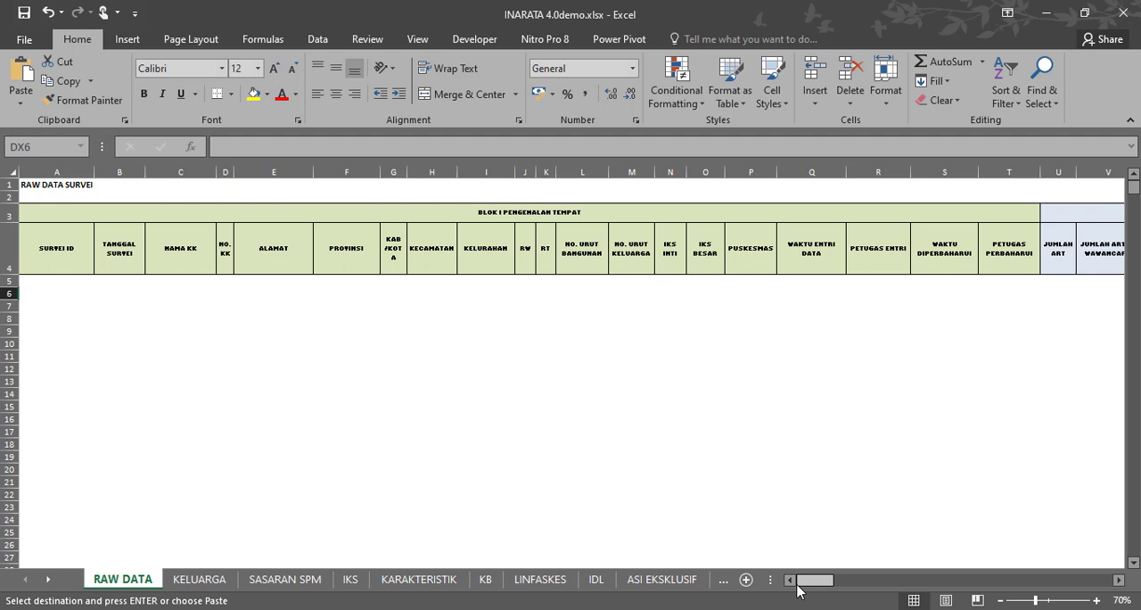
pyautogui.click(1098, 601)
pyautogui.click(1098, 601)
pyautogui.click(1098, 601)
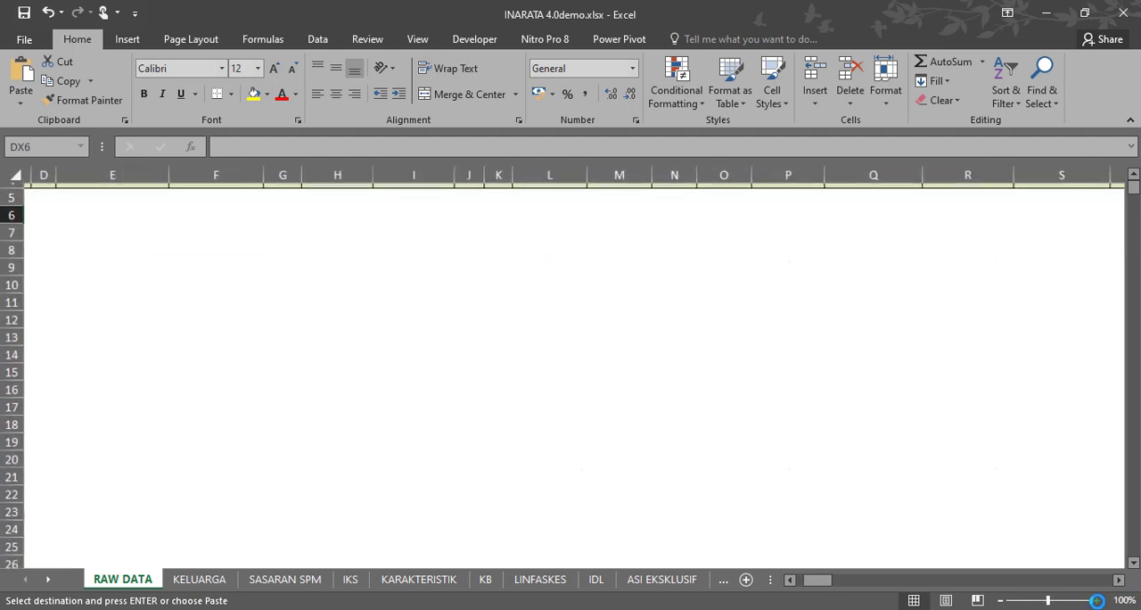
pyautogui.moveTo(818, 586); pyautogui.dragTo(792, 581)
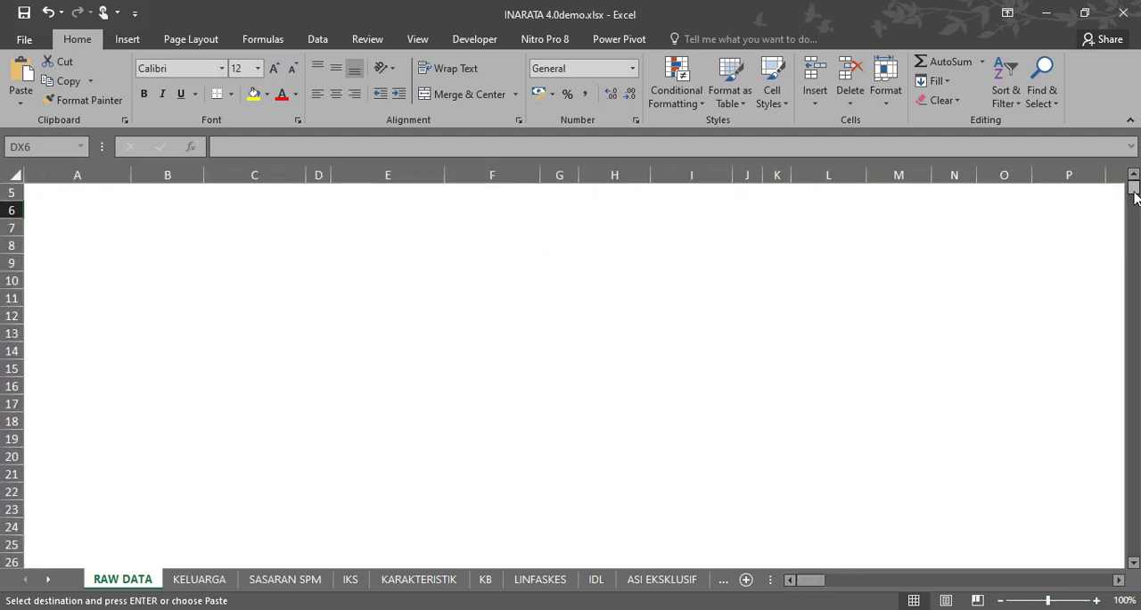
pyautogui.moveTo(1133, 190); pyautogui.dragTo(1086, 119)
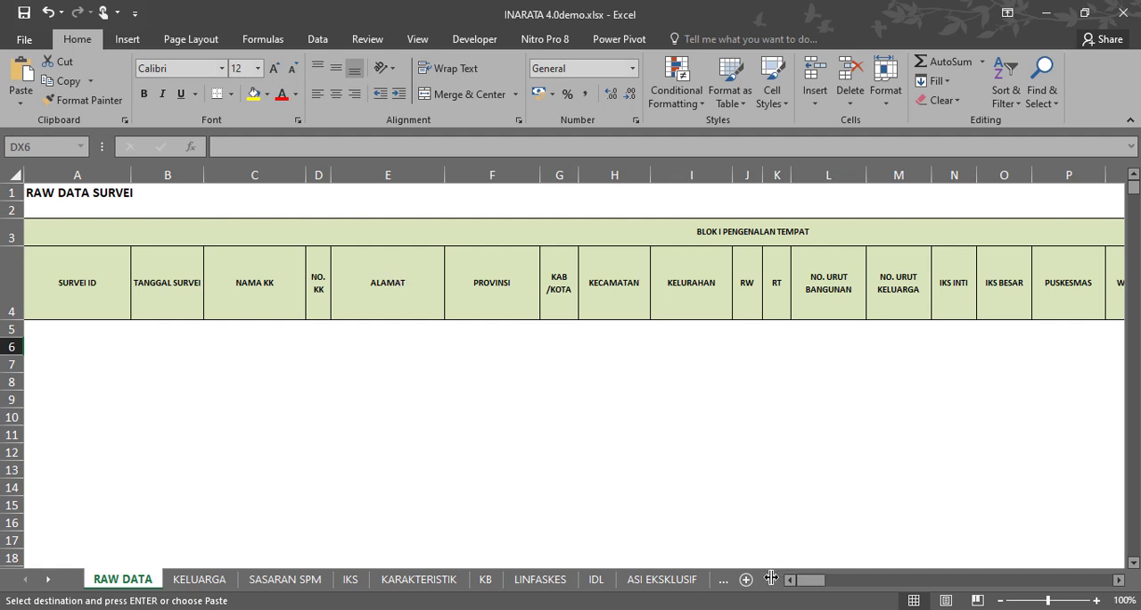
pyautogui.moveTo(772, 580); pyautogui.dragTo(696, 562)
# Paste the copied survey records into the RAW DATA sheet starting at A5, directly below the SURVEI ID header.
pyautogui.click(73, 331)
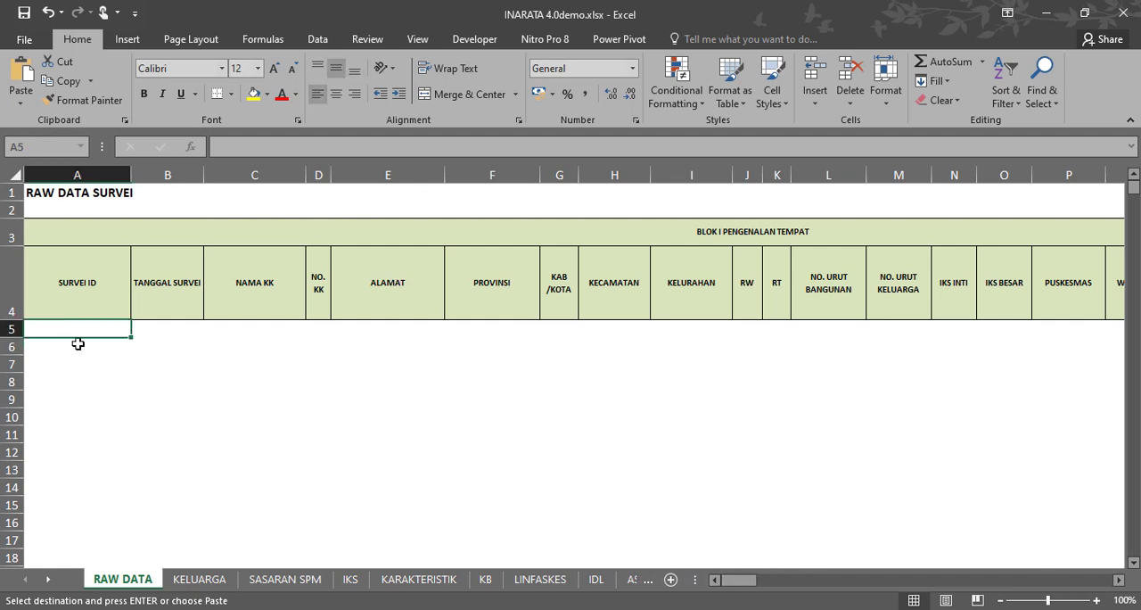
pyautogui.click(52, 358)
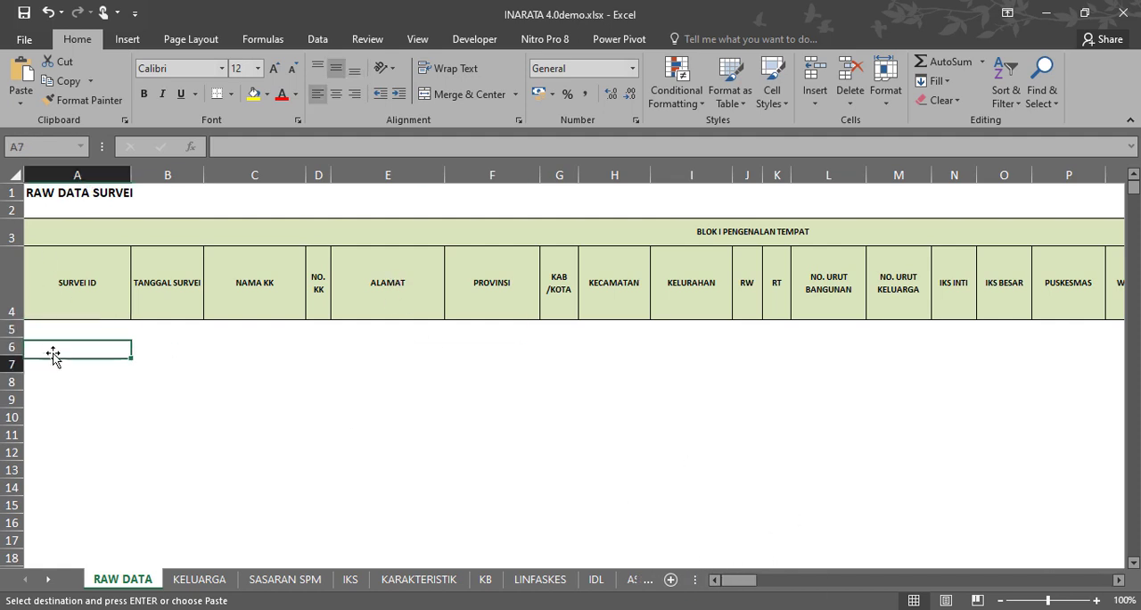
pyautogui.click(49, 329)
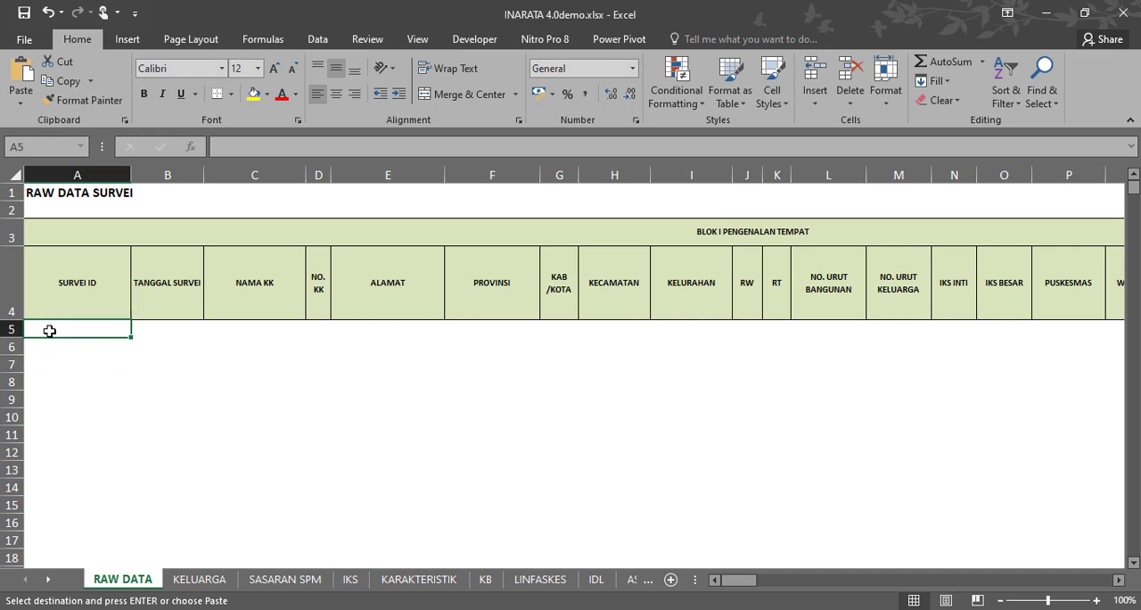
pyautogui.click(20, 73)
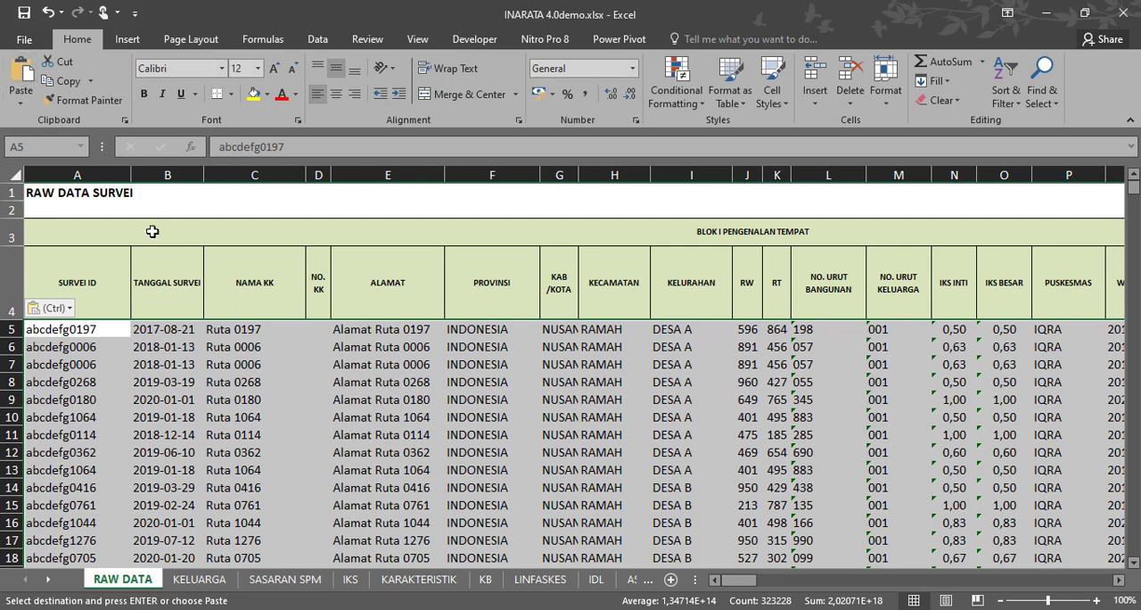
# Paste the same survey records into the KELUARGA sheet starting at A2 under the SURVEI ID header.
pyautogui.click(187, 582)
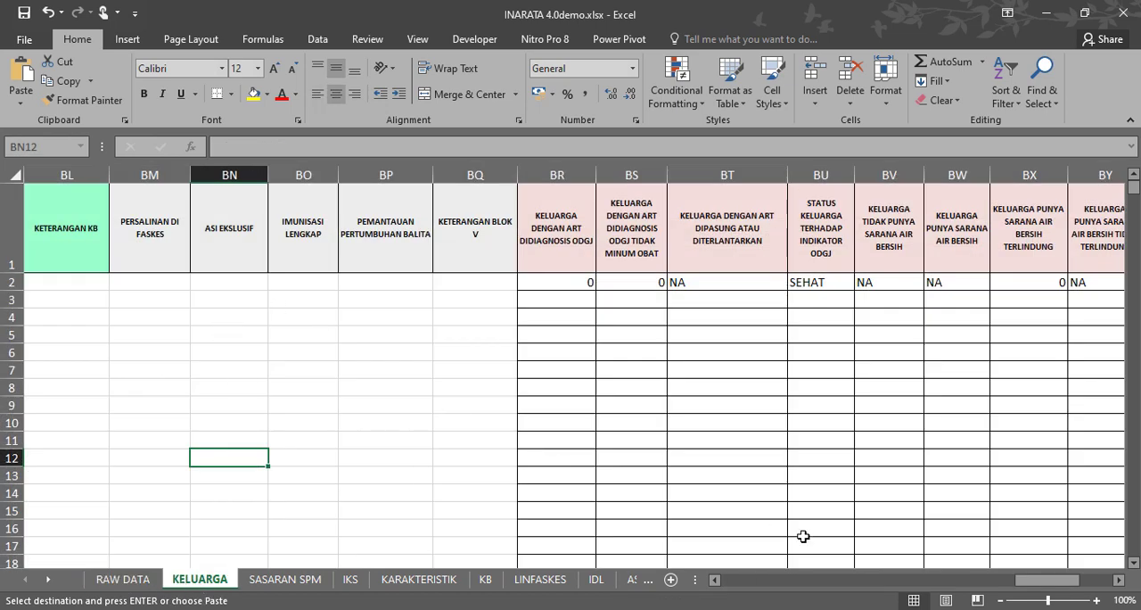
pyautogui.moveTo(1061, 584); pyautogui.dragTo(767, 585)
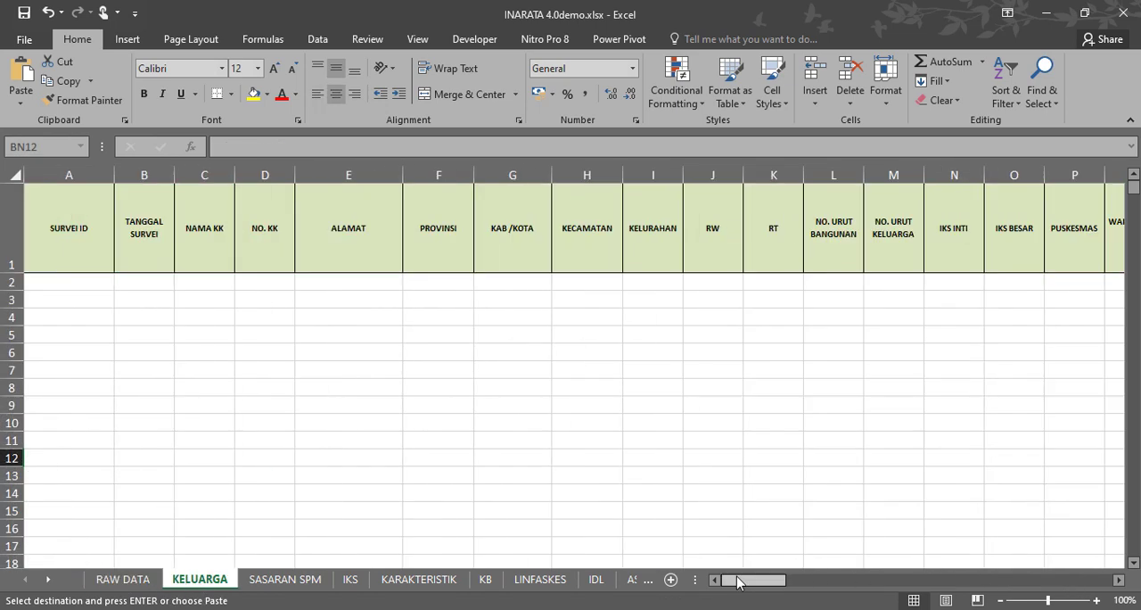
pyautogui.click(63, 283)
pyautogui.click(18, 76)
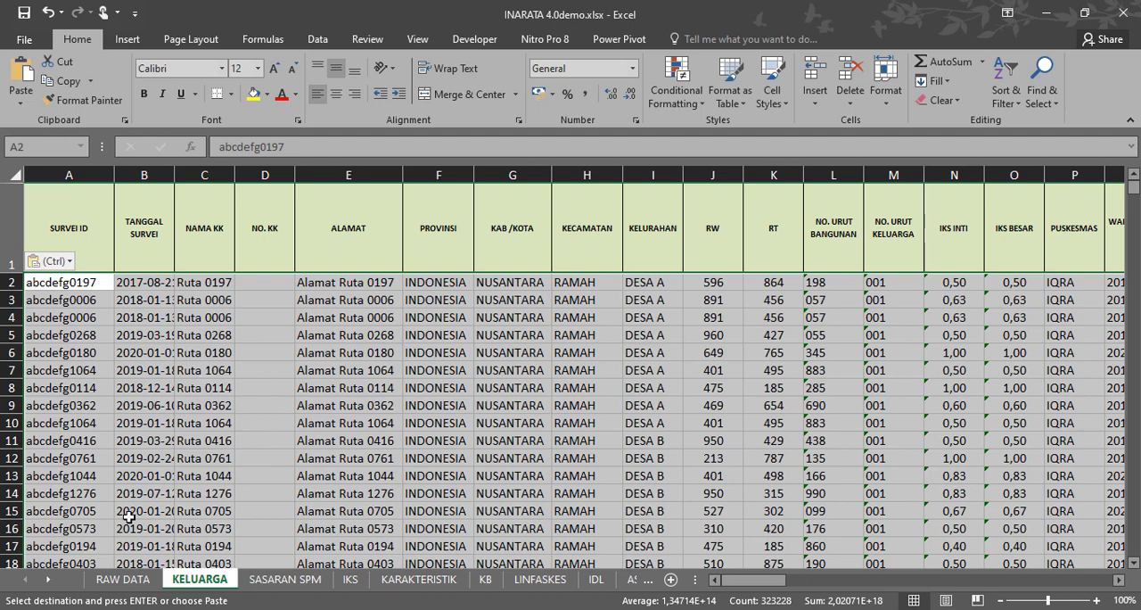
# Review the RAW DATA sheet's columns beyond the pasted records, from HAMIL in BR to NO in EU.
pyautogui.click(123, 582)
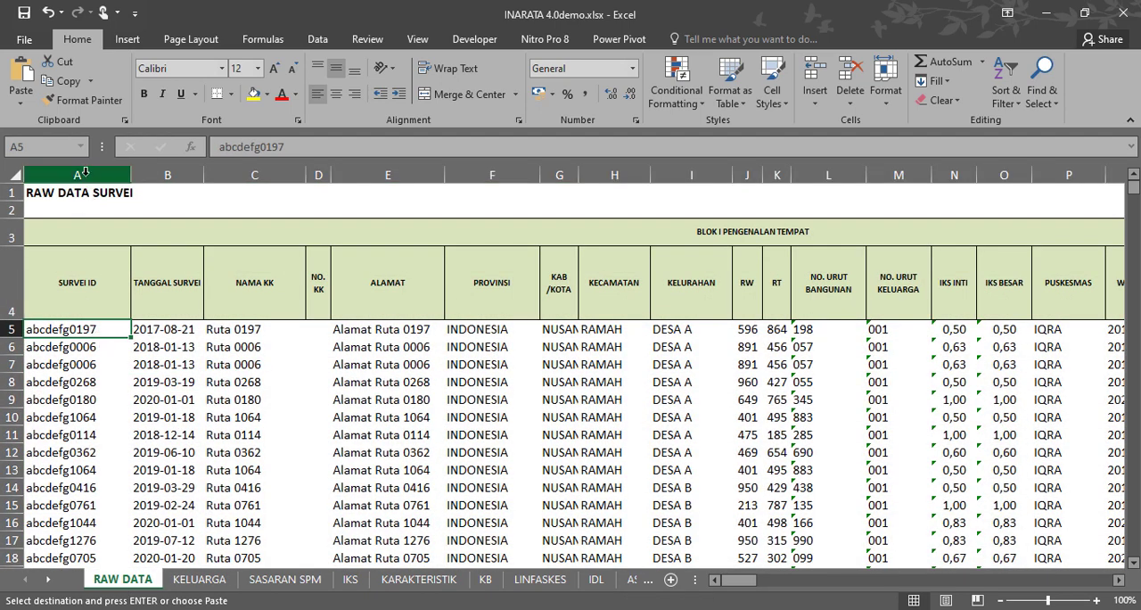
pyautogui.moveTo(738, 586); pyautogui.dragTo(895, 584)
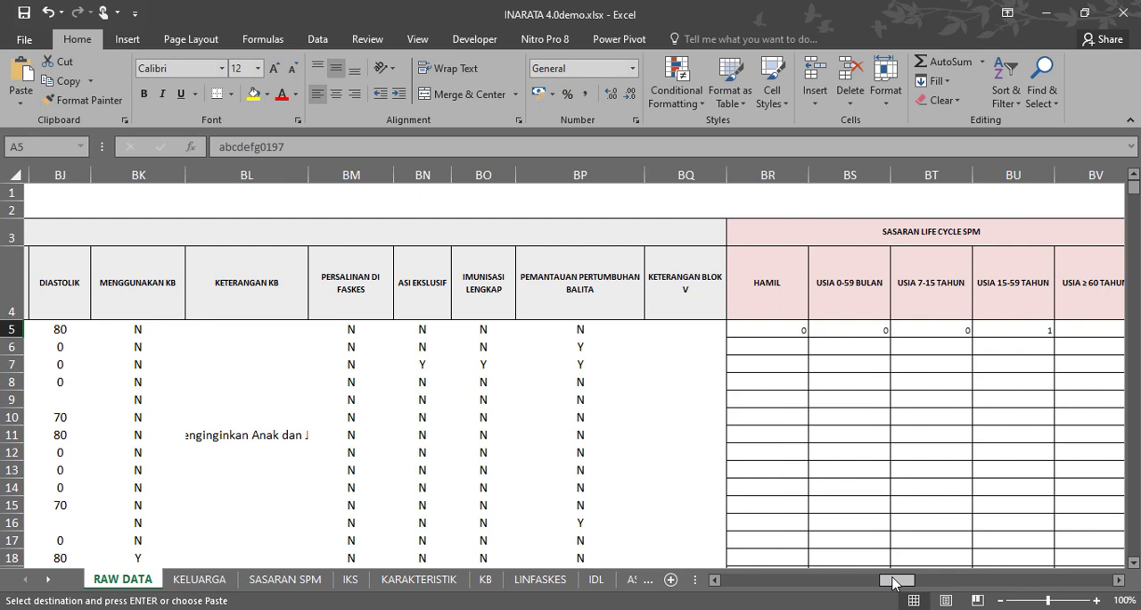
pyautogui.moveTo(897, 583); pyautogui.dragTo(908, 584)
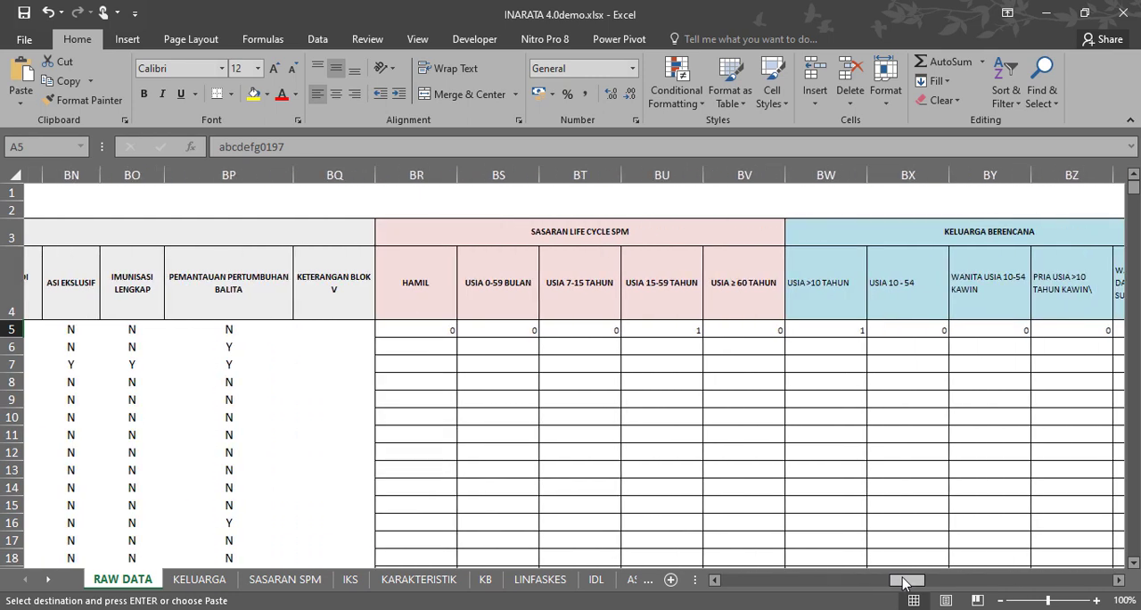
pyautogui.moveTo(512, 180); pyautogui.dragTo(986, 170)
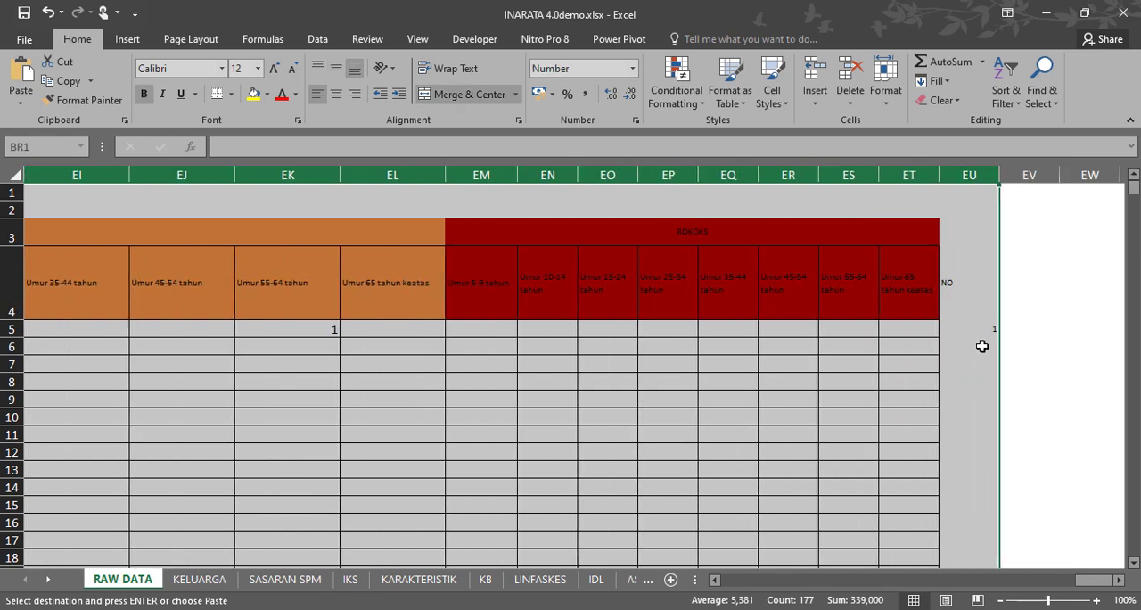
pyautogui.moveTo(1088, 581); pyautogui.dragTo(717, 584)
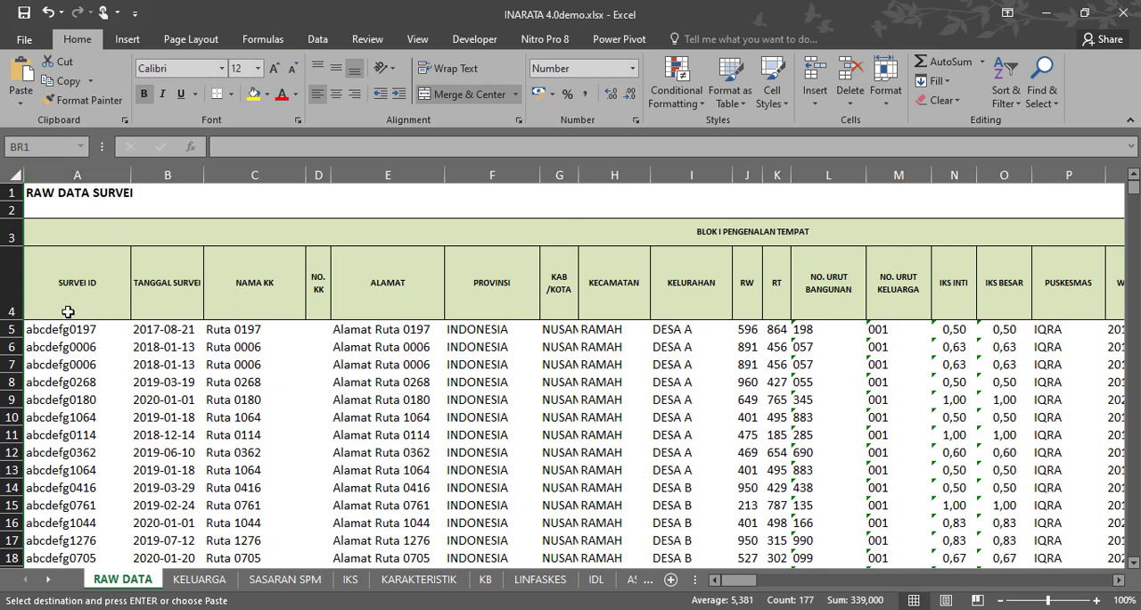
# Compare the SURVEI ID entries pasted in the KELUARGA sheet with those in the RAW DATA sheet.
pyautogui.click(200, 580)
pyautogui.click(63, 281)
pyautogui.hotkey('ctrl', 'v')
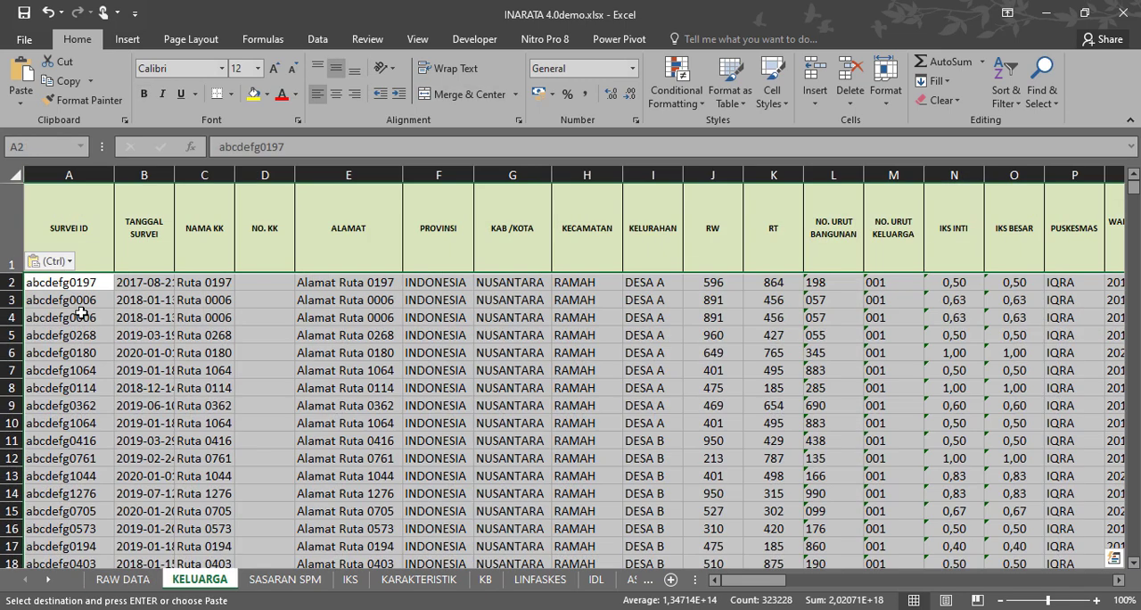
pyautogui.click(122, 580)
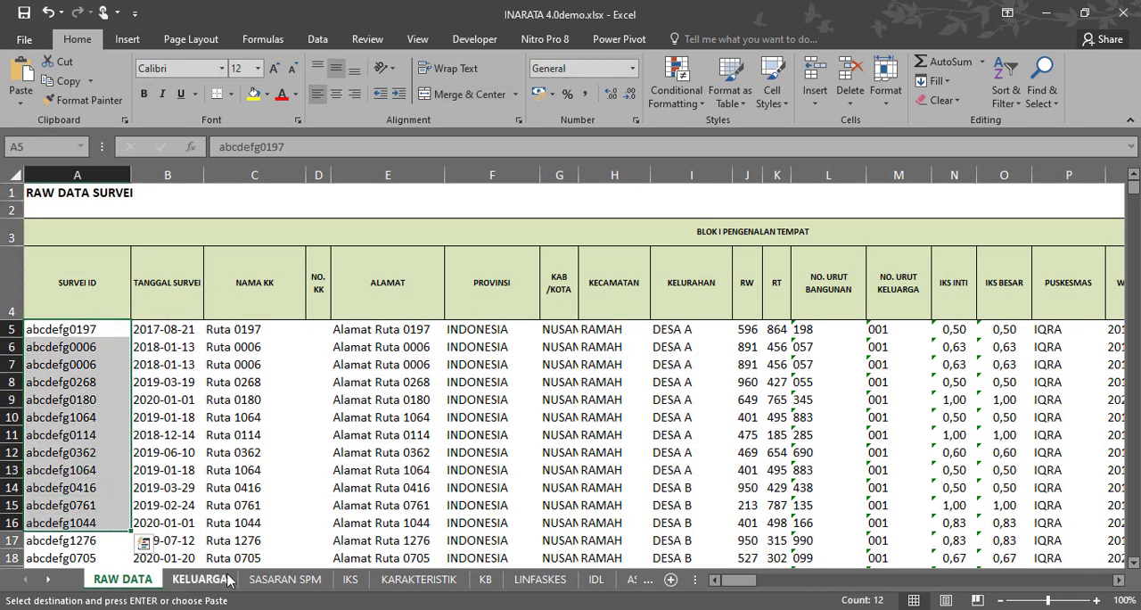
pyautogui.click(200, 580)
pyautogui.moveTo(86, 284); pyautogui.dragTo(103, 528)
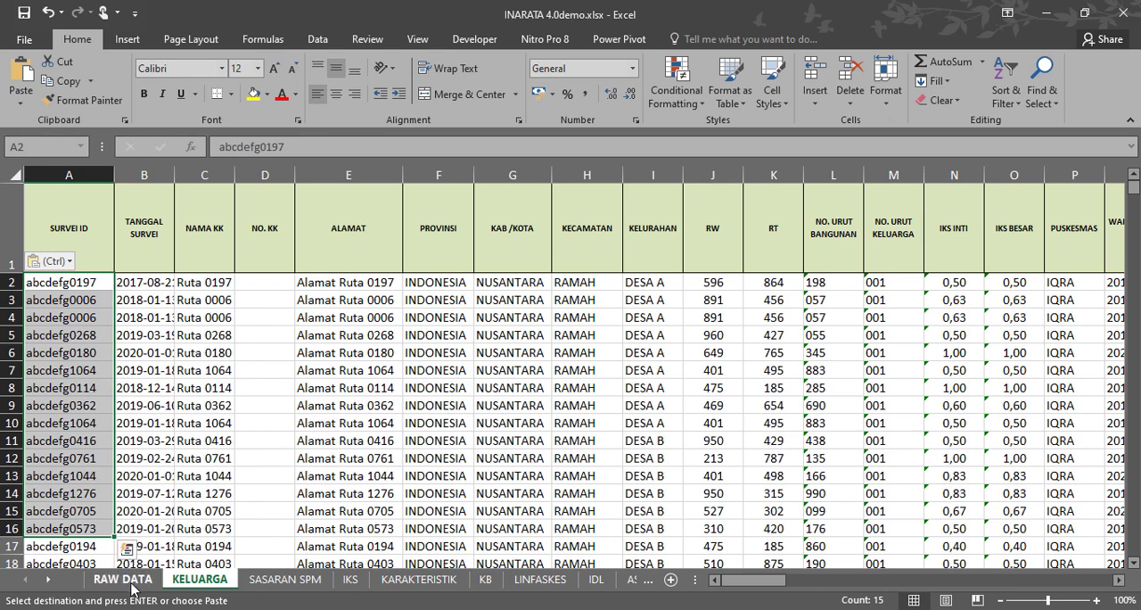
# Examine the KELUARGA sheet's SURVEI ID column and rows for family records that occur more than once.
pyautogui.click(161, 335)
pyautogui.moveTo(92, 286); pyautogui.dragTo(79, 449)
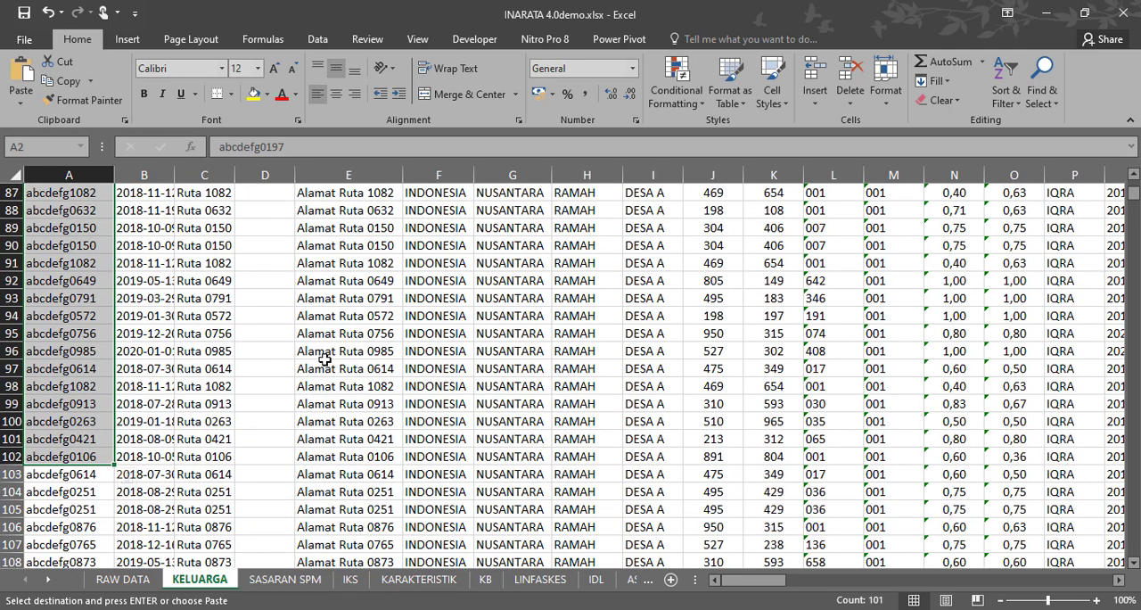
pyautogui.scroll(20, 325, 359)
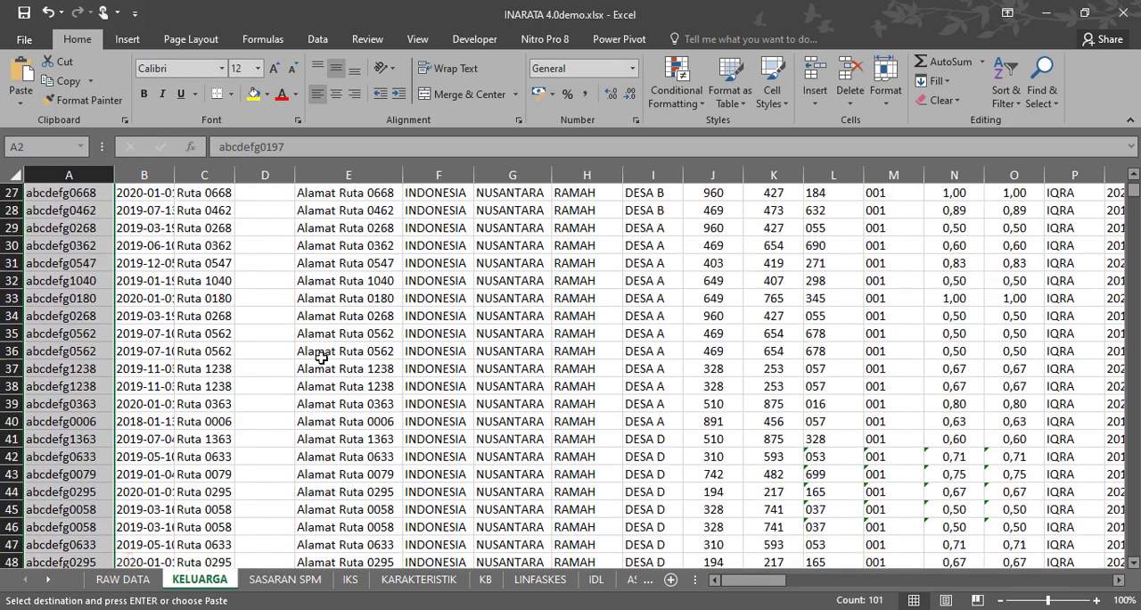
pyautogui.scroll(2, 320, 358)
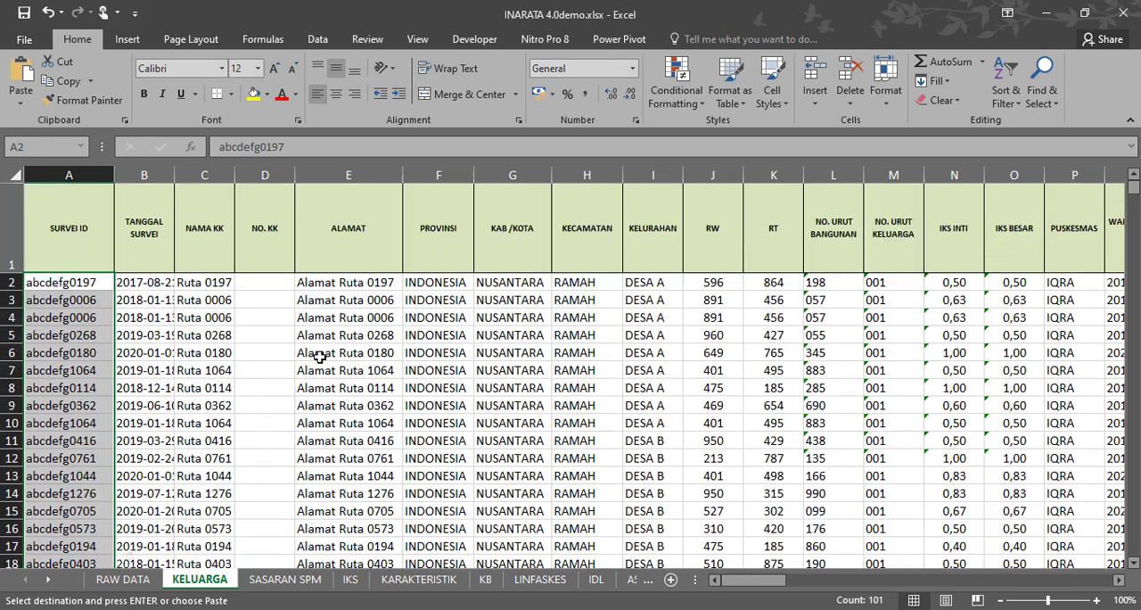
pyautogui.click(183, 299)
pyautogui.moveTo(10, 282); pyautogui.dragTo(14, 353)
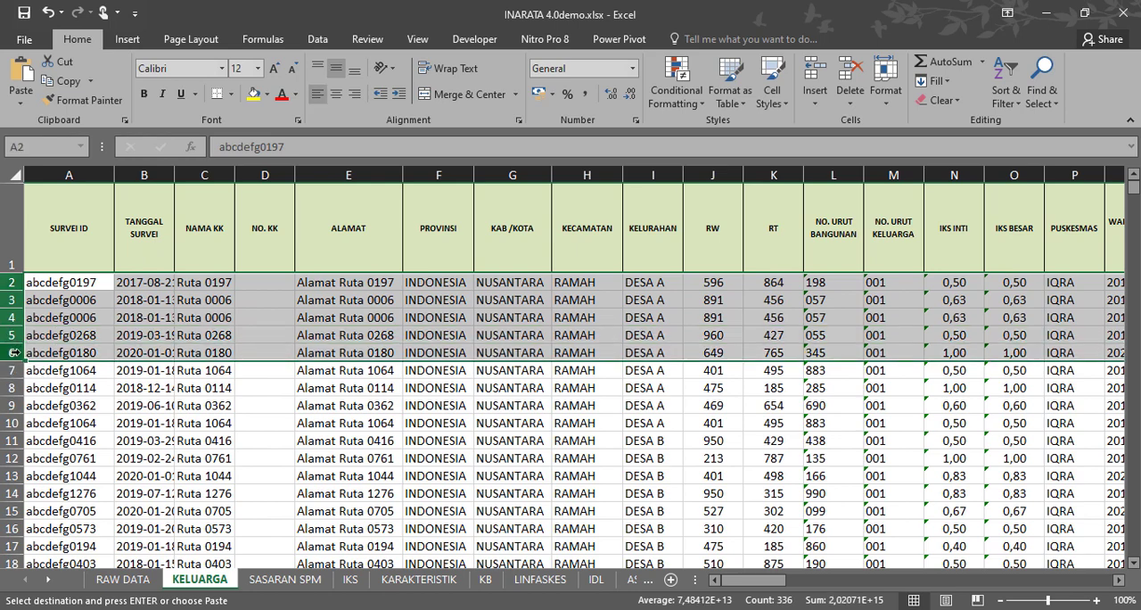
pyautogui.click(77, 439)
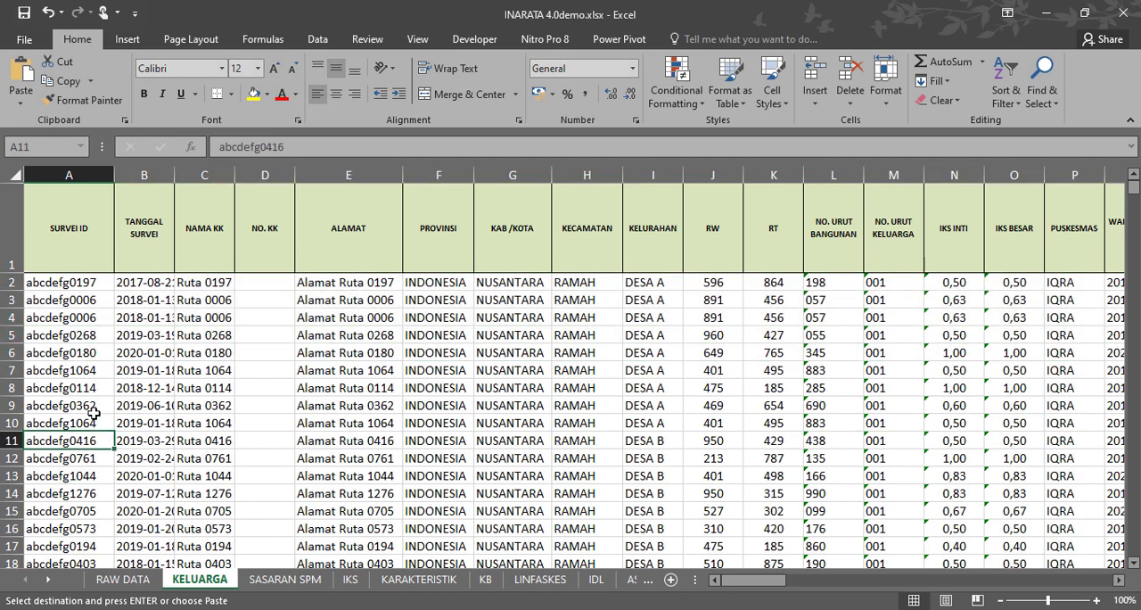
pyautogui.click(79, 328)
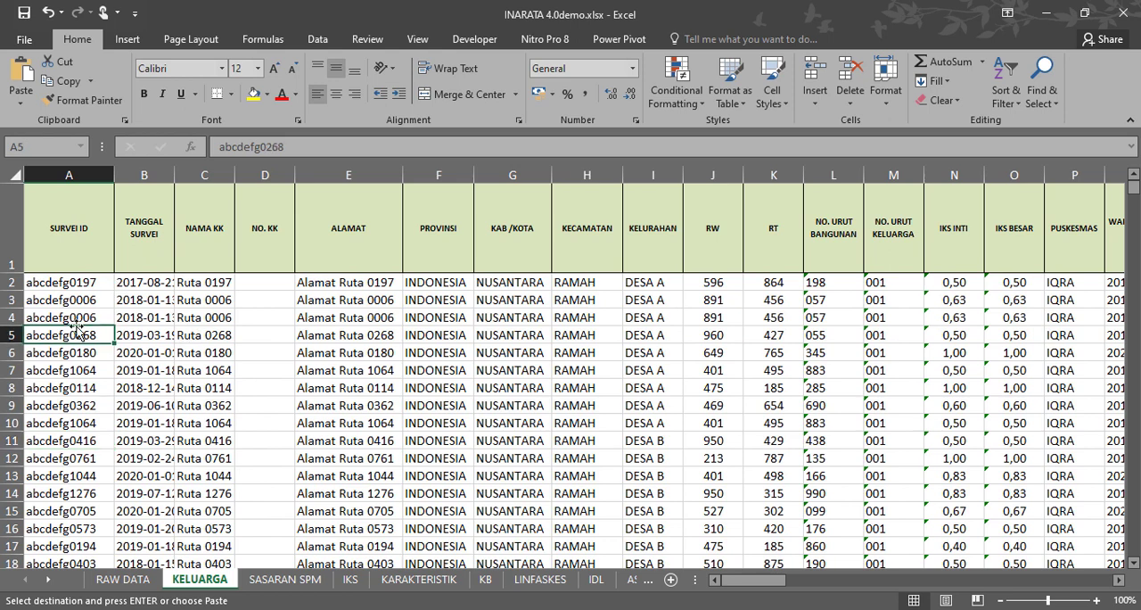
# Remove duplicate records from the KELUARGA sheet by SURVEI ID only, expanding the selection to all adjacent columns.
pyautogui.click(80, 172)
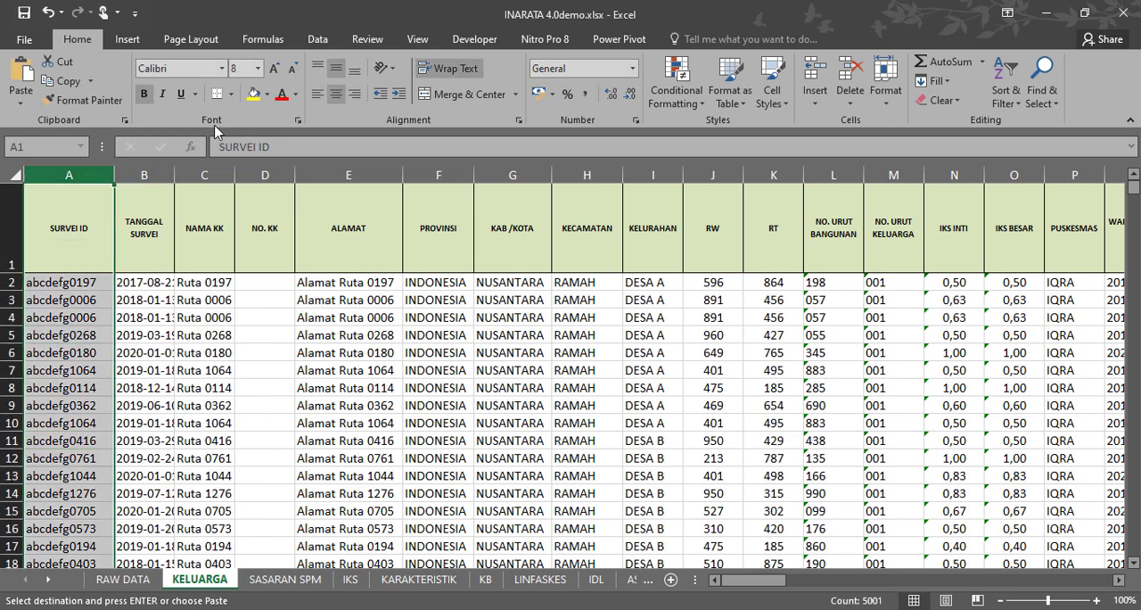
pyautogui.click(322, 39)
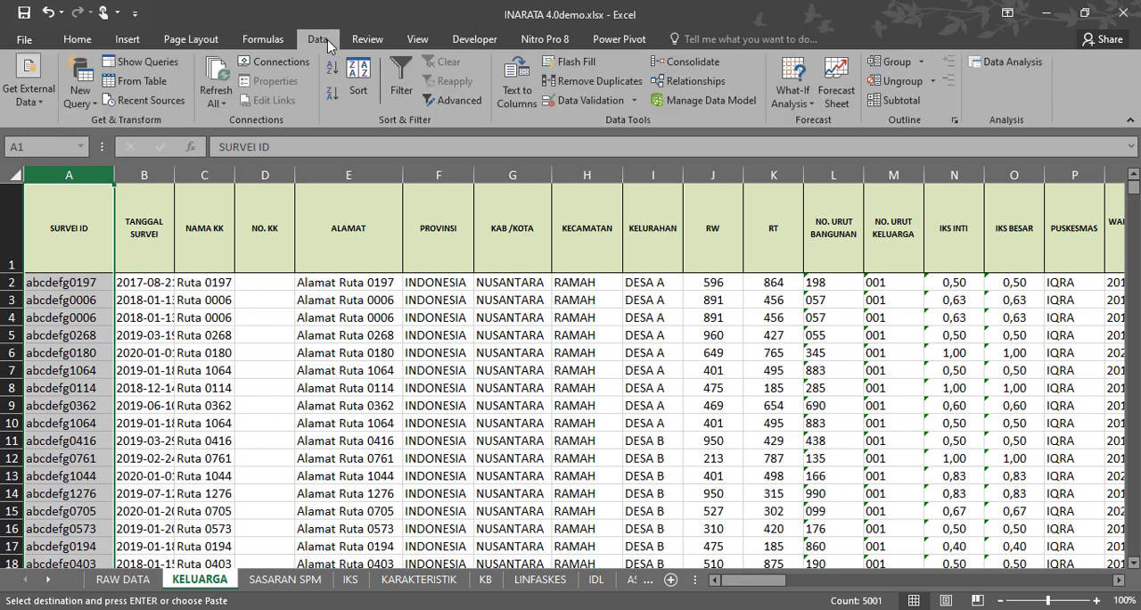
pyautogui.click(611, 85)
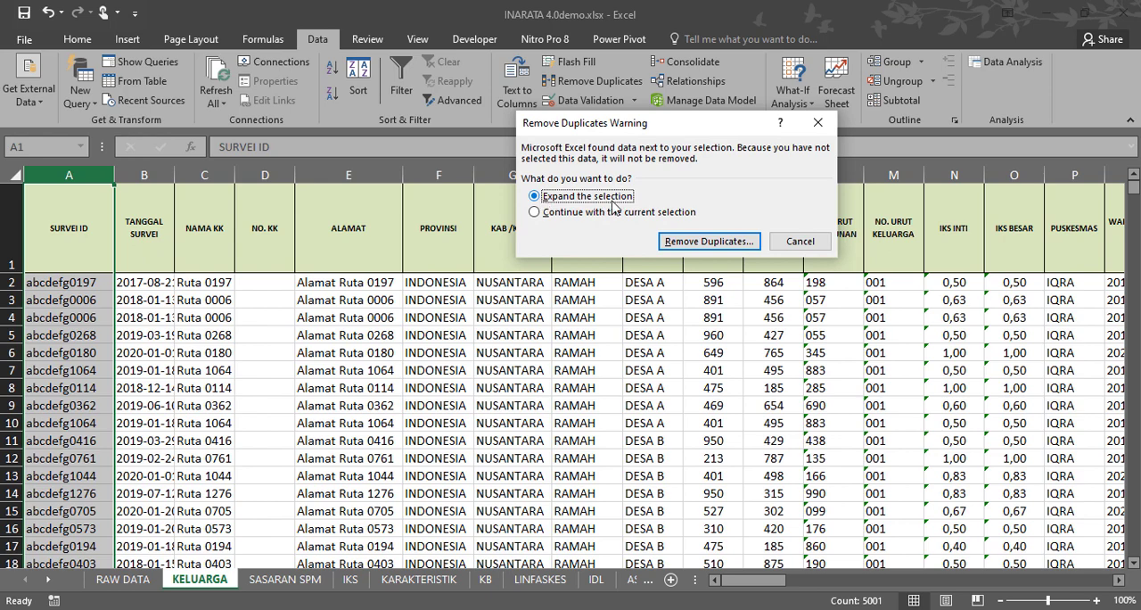
pyautogui.click(711, 241)
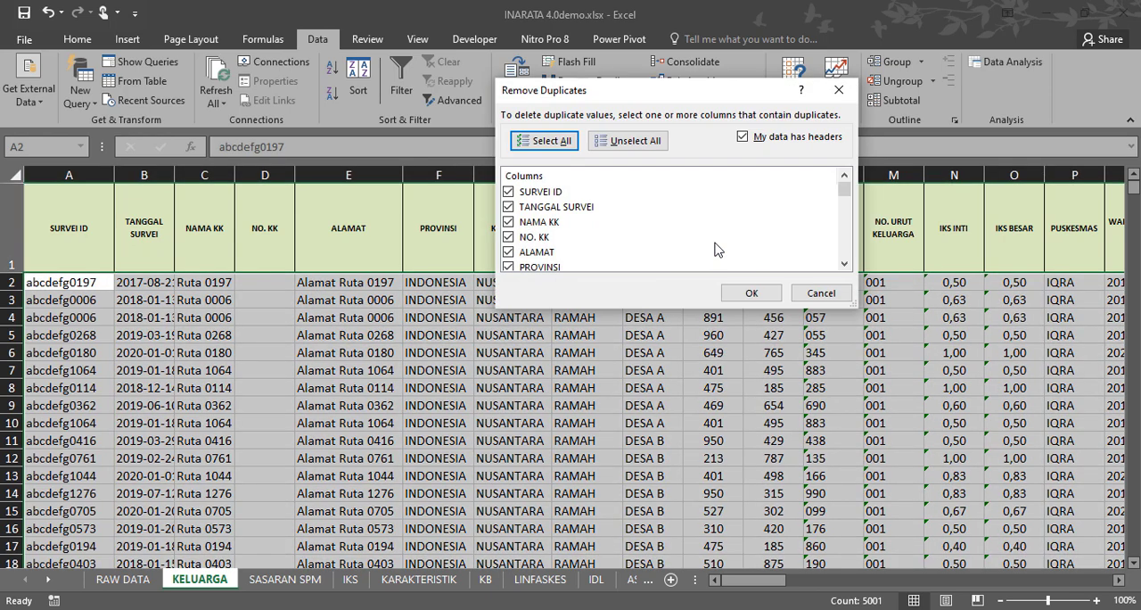
pyautogui.click(635, 142)
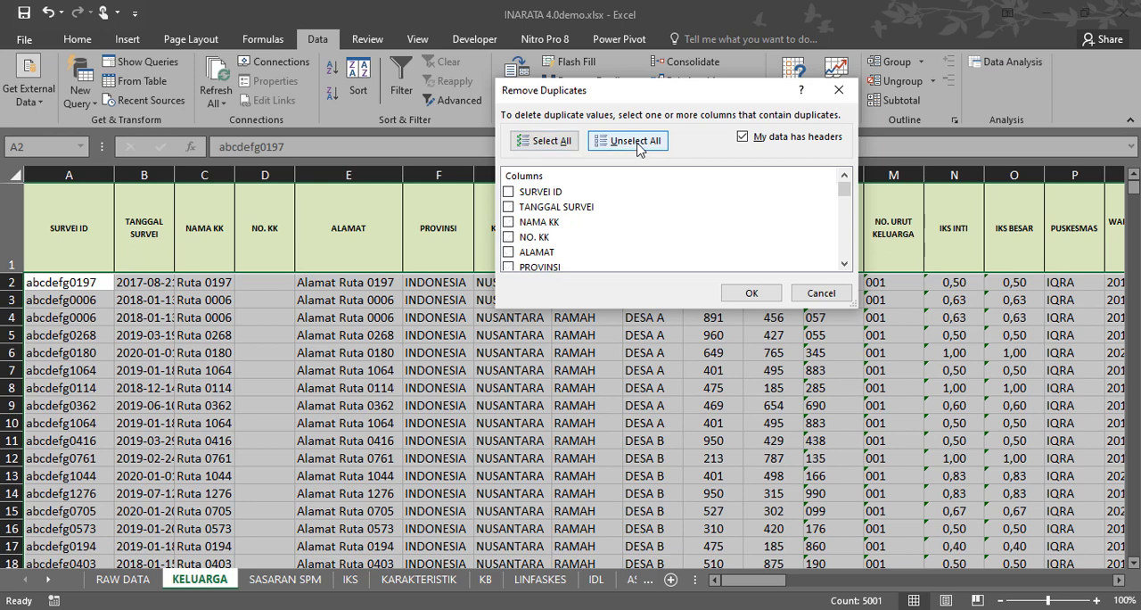
pyautogui.click(510, 194)
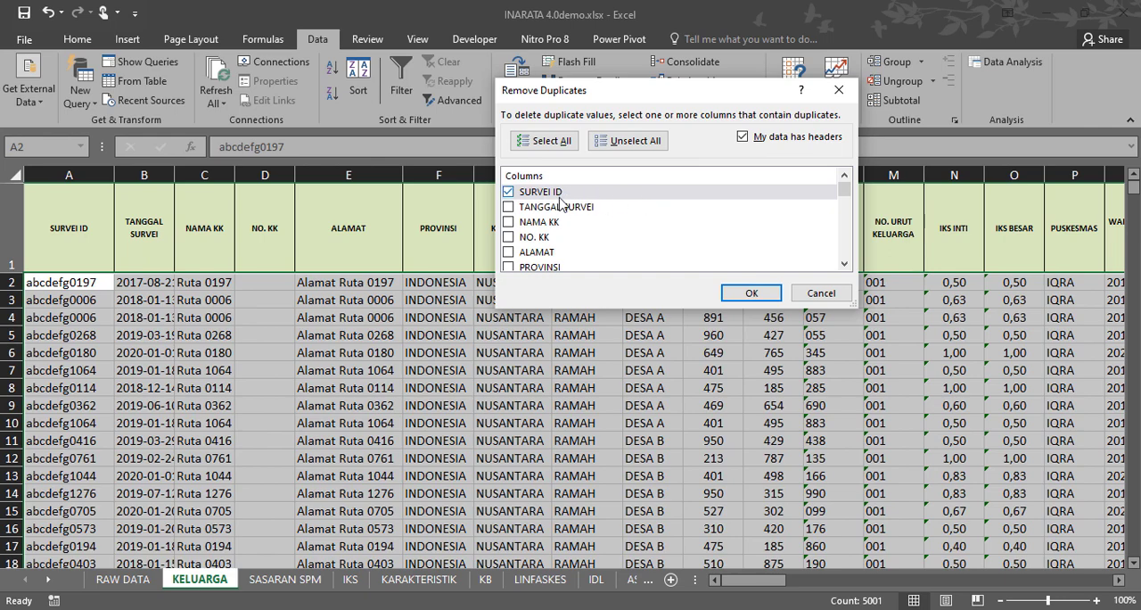
pyautogui.click(747, 295)
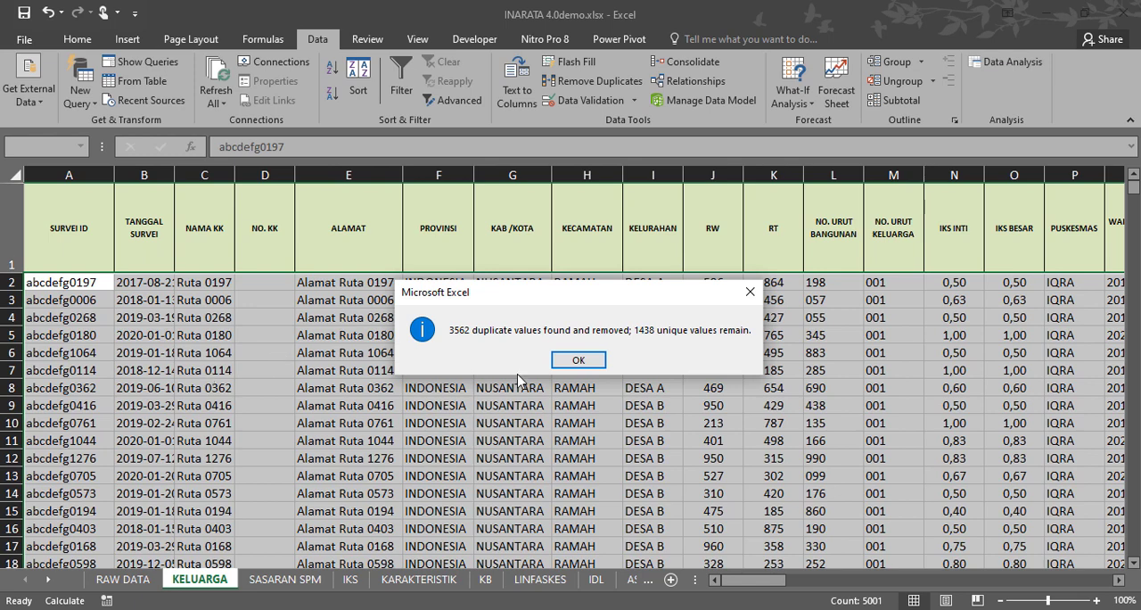
pyautogui.click(578, 360)
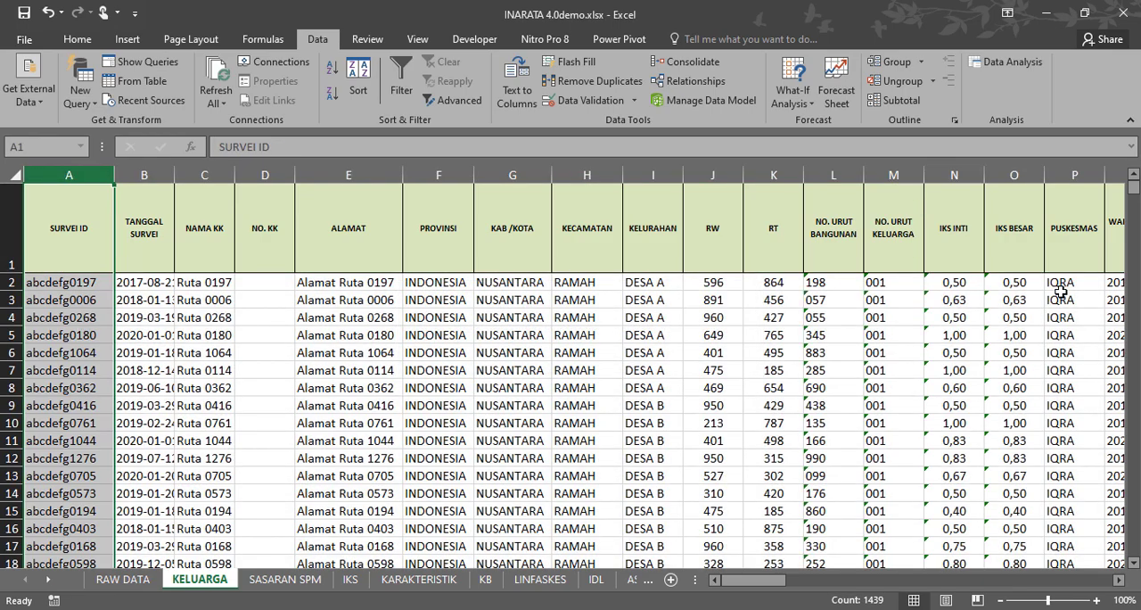
# Check where the KELUARGA records end and compare them with the records in the RAW DATA sheet.
pyautogui.moveTo(1134, 189); pyautogui.dragTo(1134, 291)
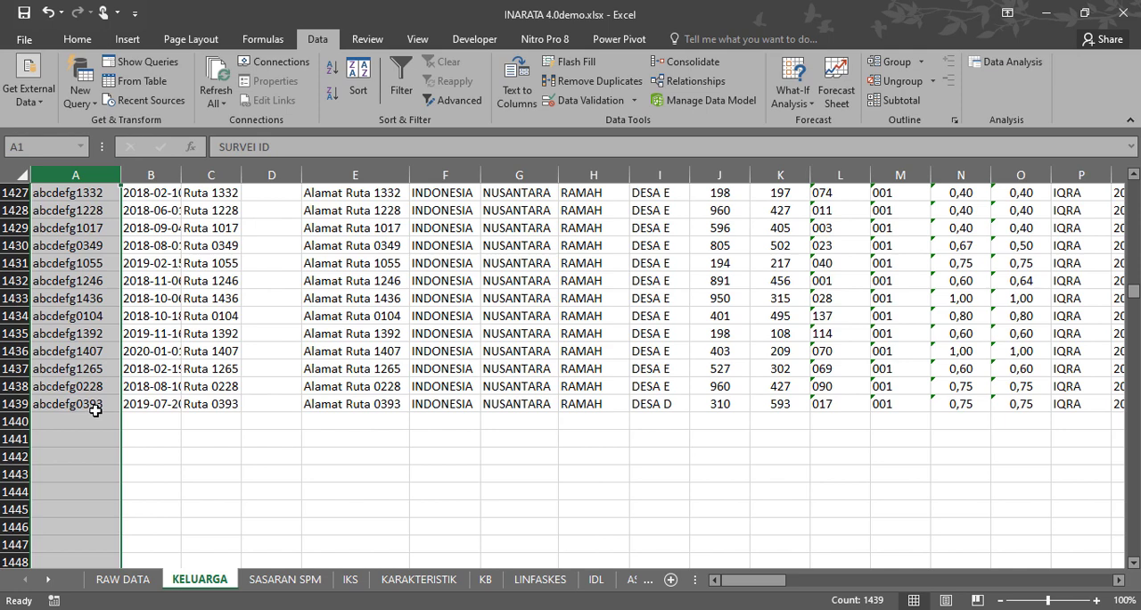
pyautogui.click(131, 580)
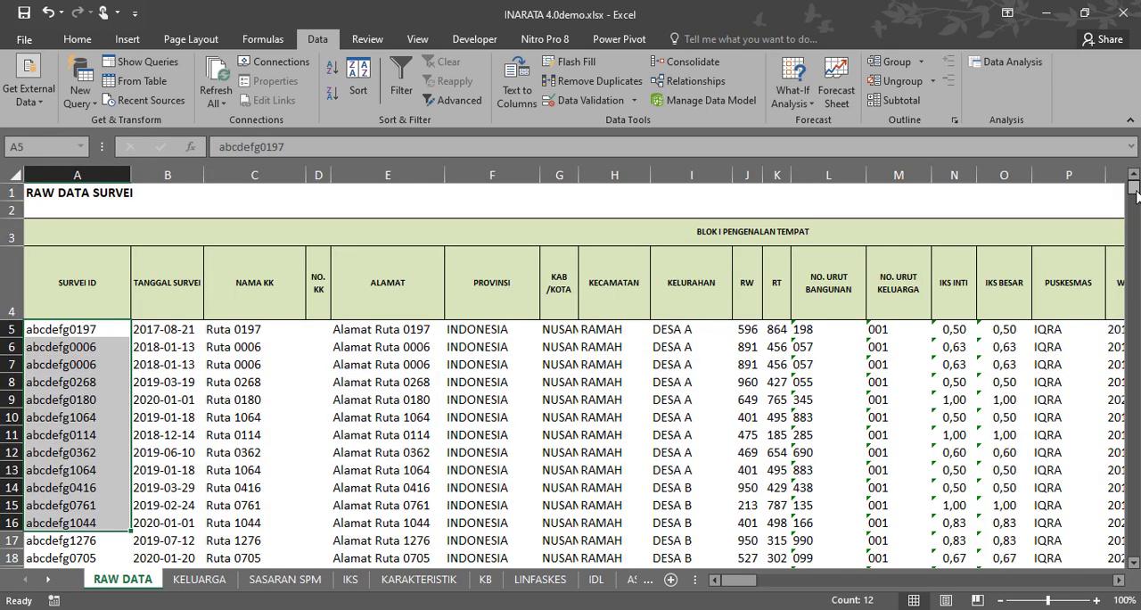
pyautogui.click(245, 361)
pyautogui.click(517, 418)
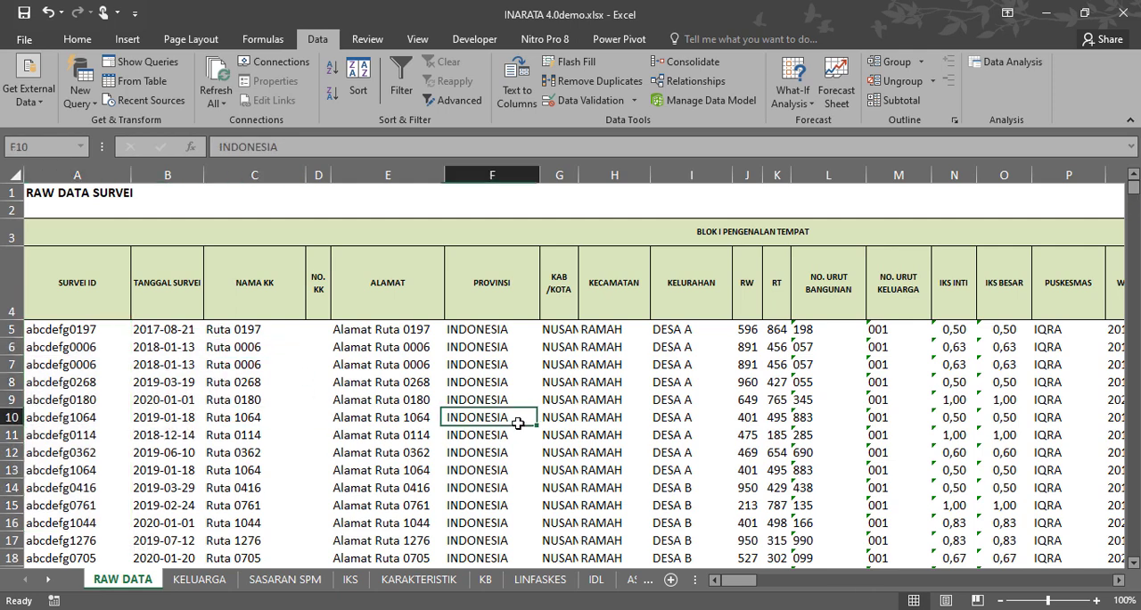
pyautogui.click(667, 367)
pyautogui.click(612, 412)
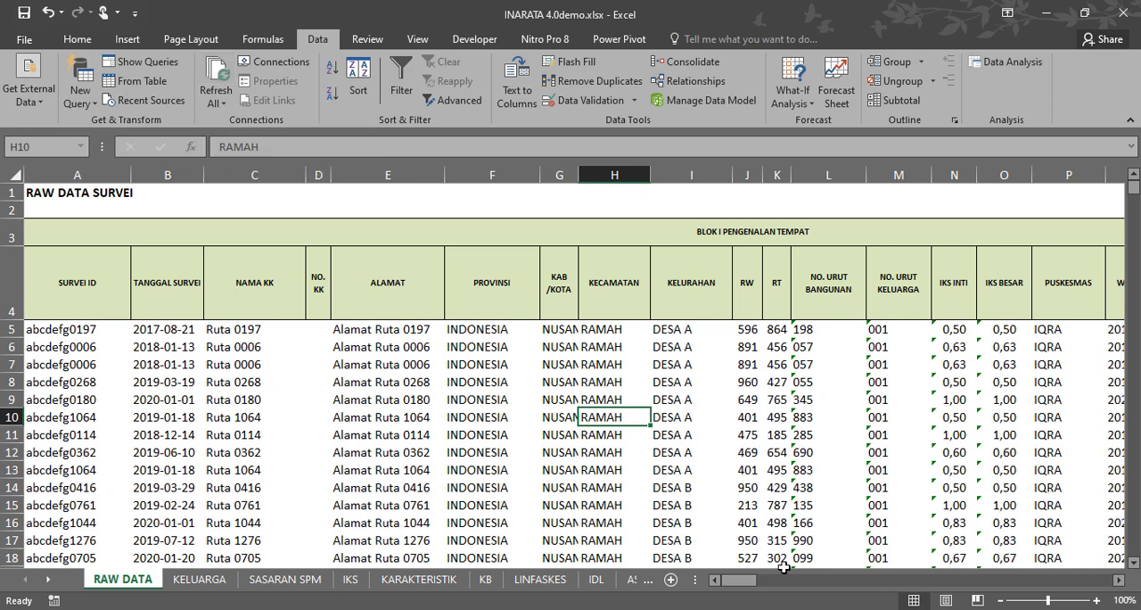
# Widen the sheet-name area to fit sheets through HIPERTENSI and look over the workbook's further sheets.
pyautogui.moveTo(698, 580); pyautogui.dragTo(1061, 584)
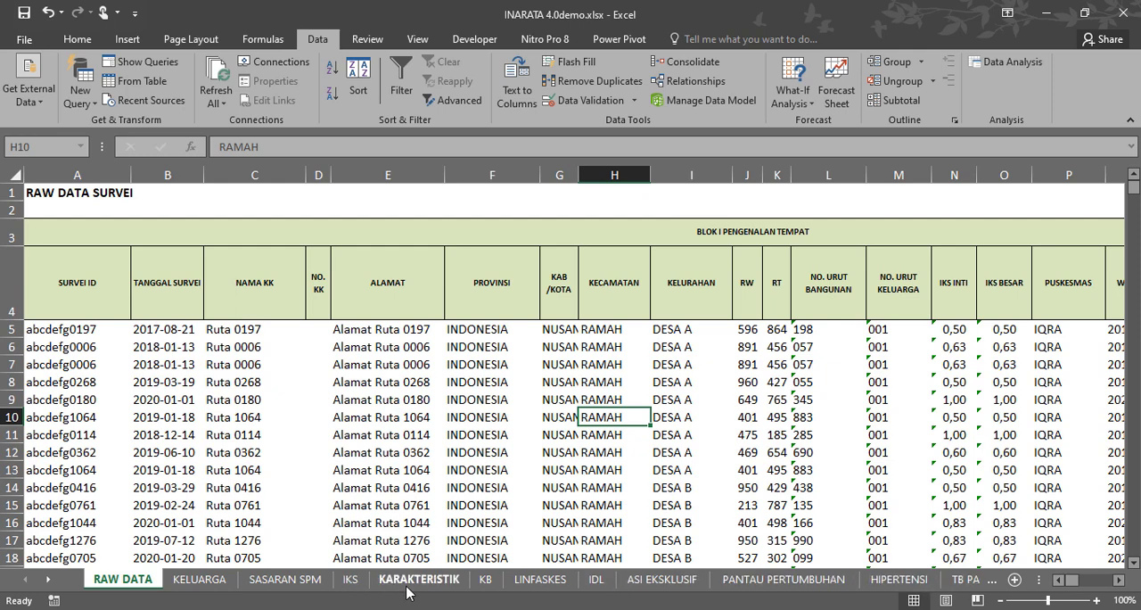
pyautogui.click(47, 579)
pyautogui.click(47, 580)
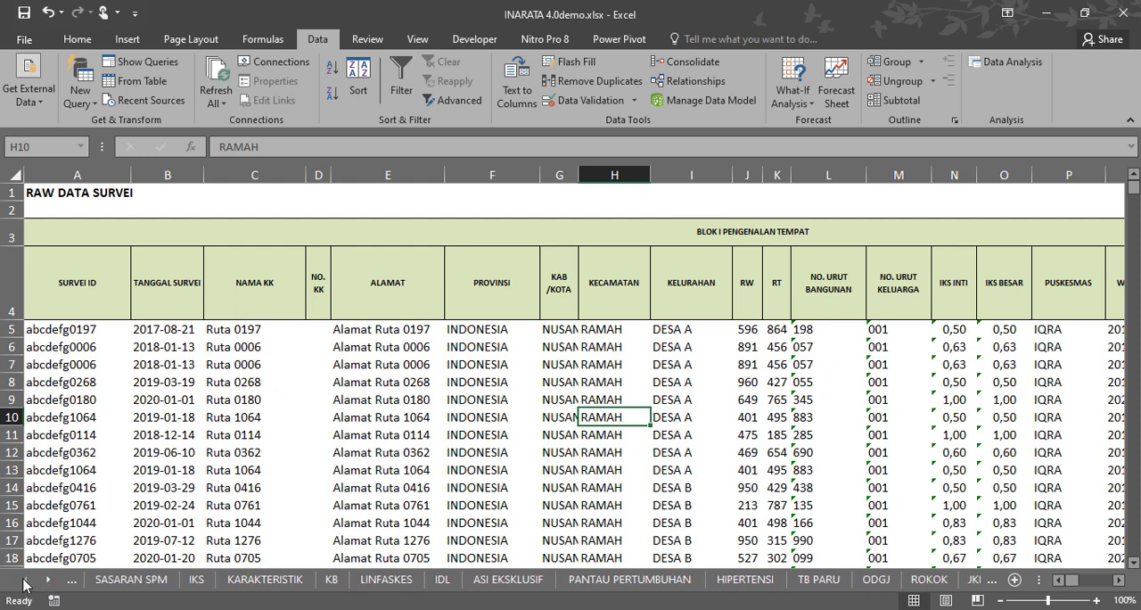
pyautogui.click(25, 580)
pyautogui.click(25, 580)
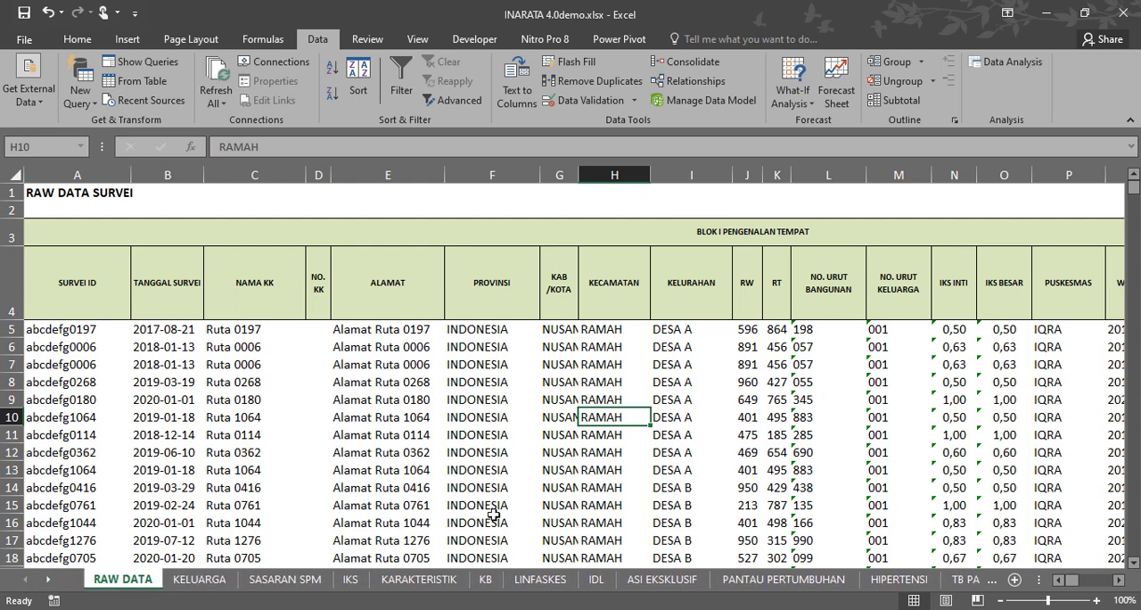
# Refresh all workbook data, accepting replacement of existing data in every prompted sheet, including IKS, LINFASKES, TB PARU, JAMBAN, KARAKTERISTIK, AIR BERSIH and ROKOK.
pyautogui.click(221, 76)
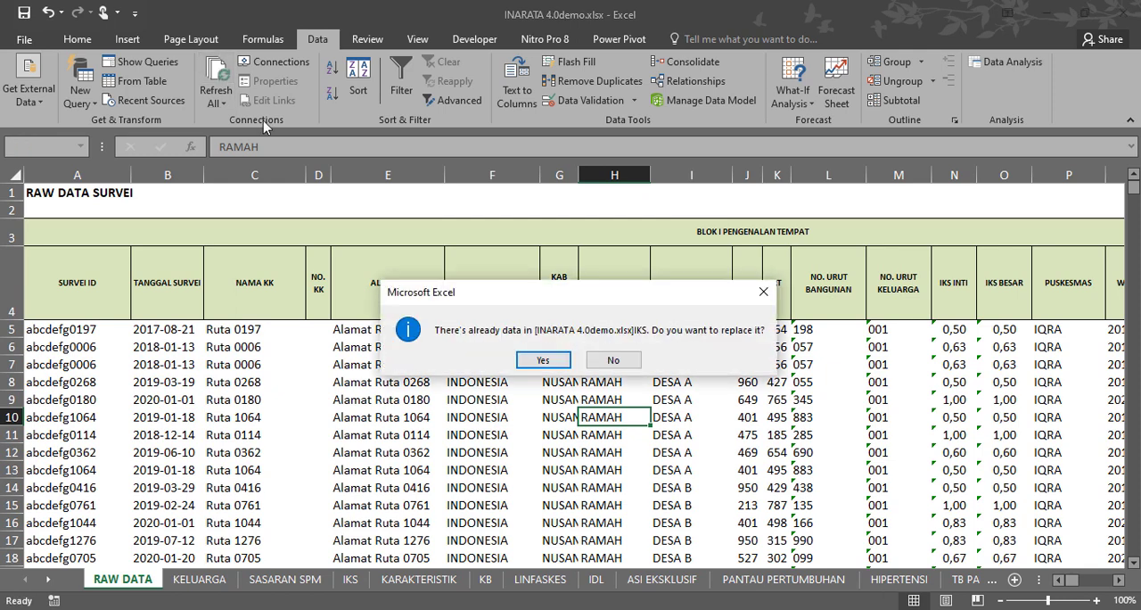
pyautogui.click(543, 361)
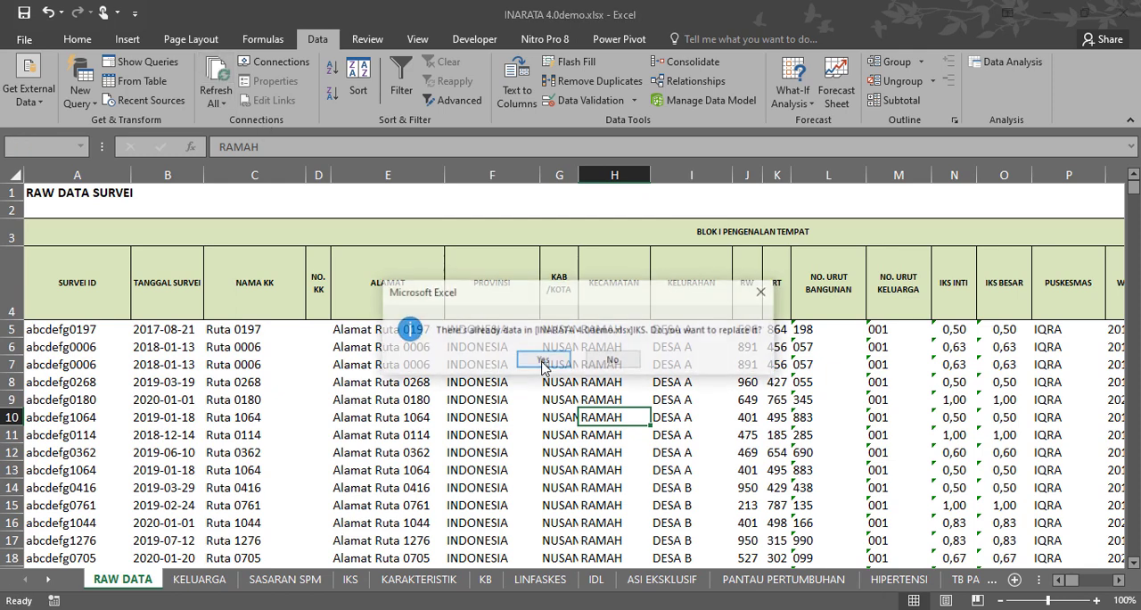
pyautogui.click(543, 362)
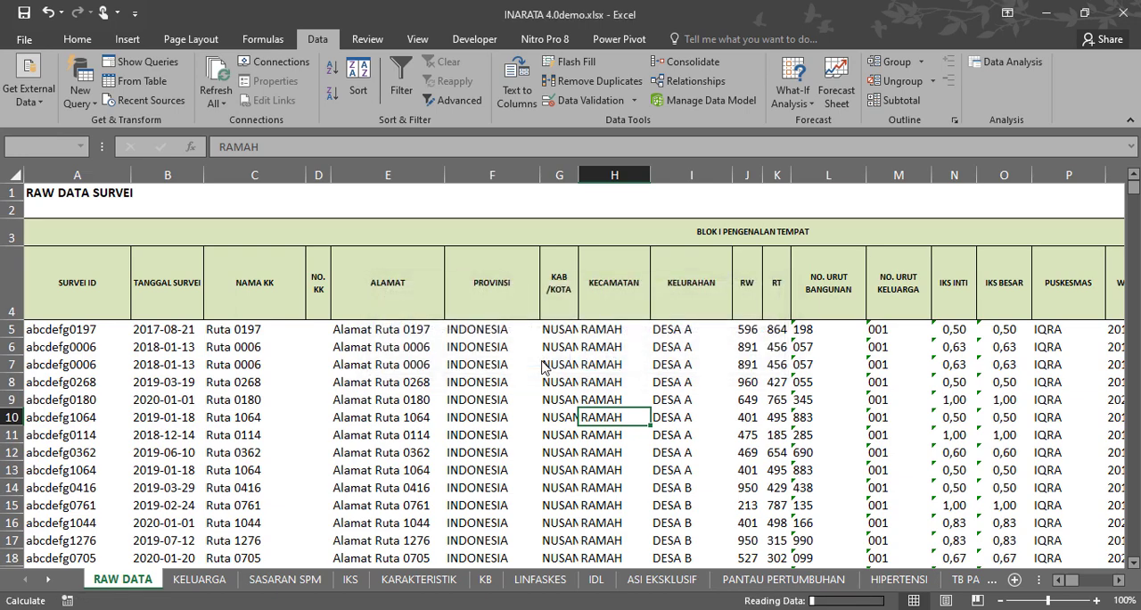
pyautogui.click(543, 361)
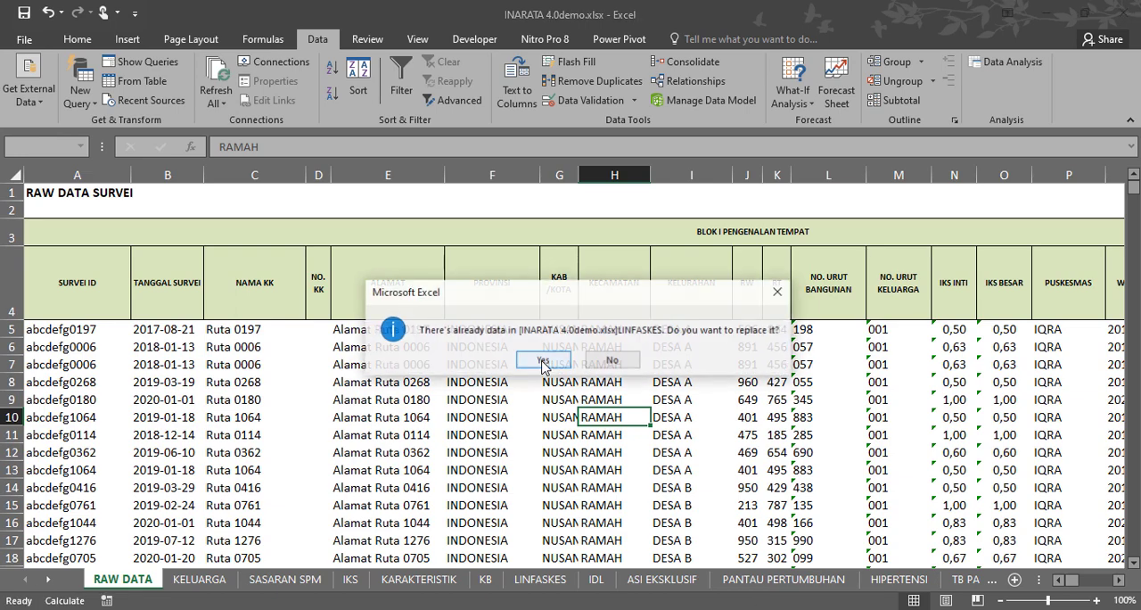
pyautogui.click(543, 361)
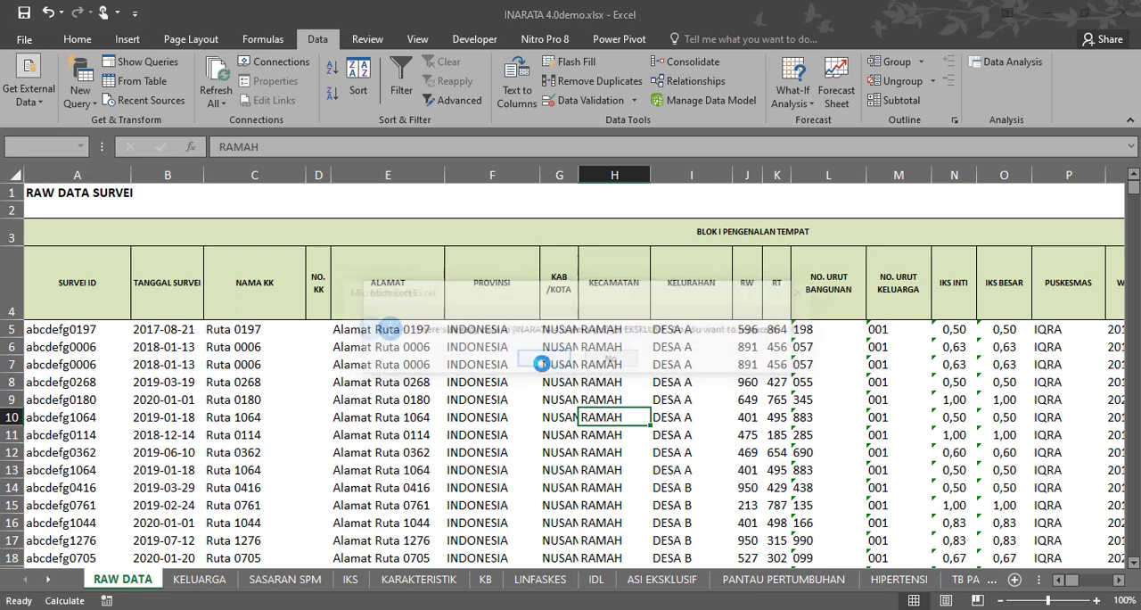
pyautogui.click(543, 361)
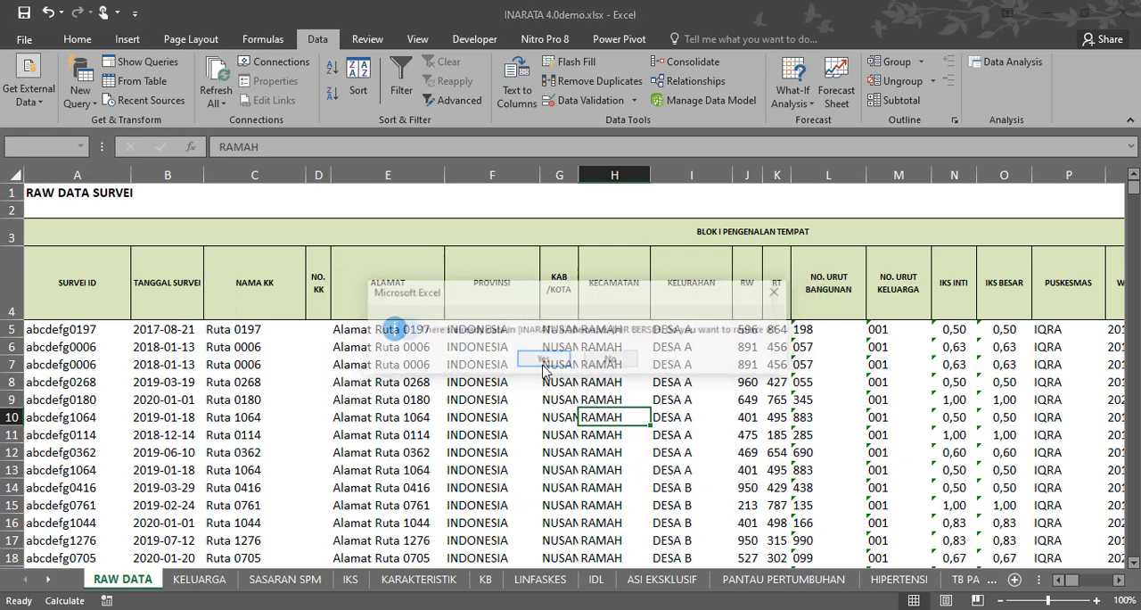
pyautogui.click(543, 361)
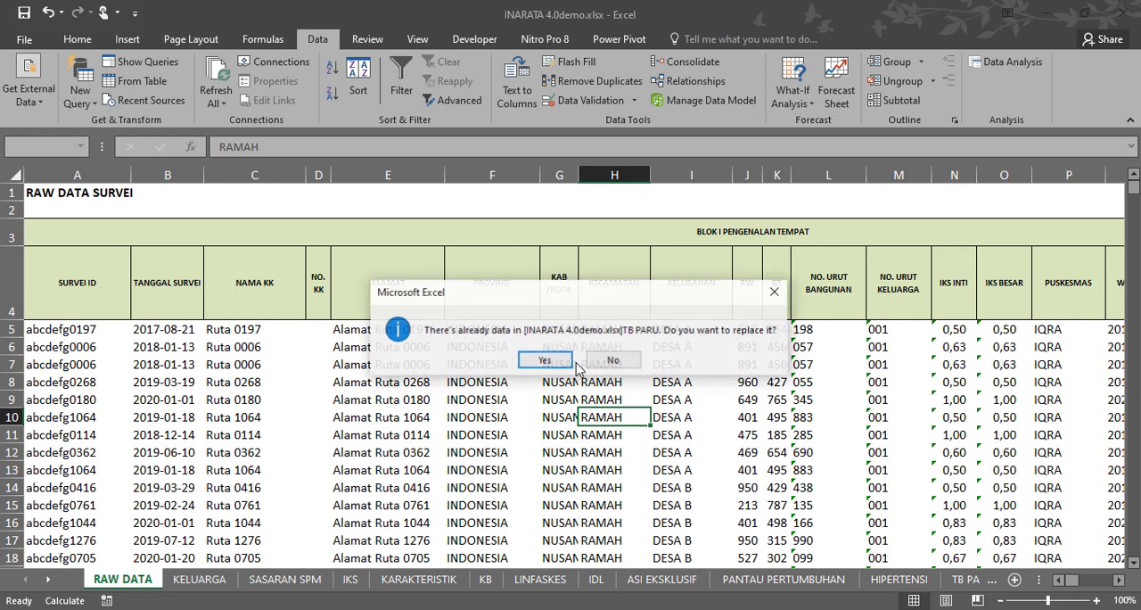
pyautogui.click(564, 366)
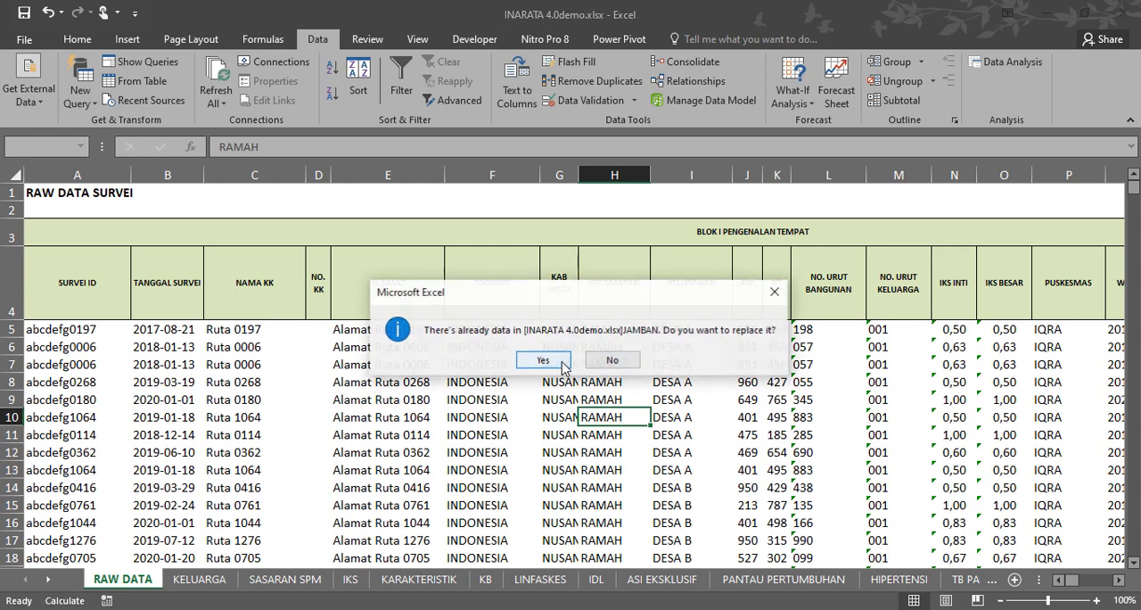
pyautogui.click(543, 360)
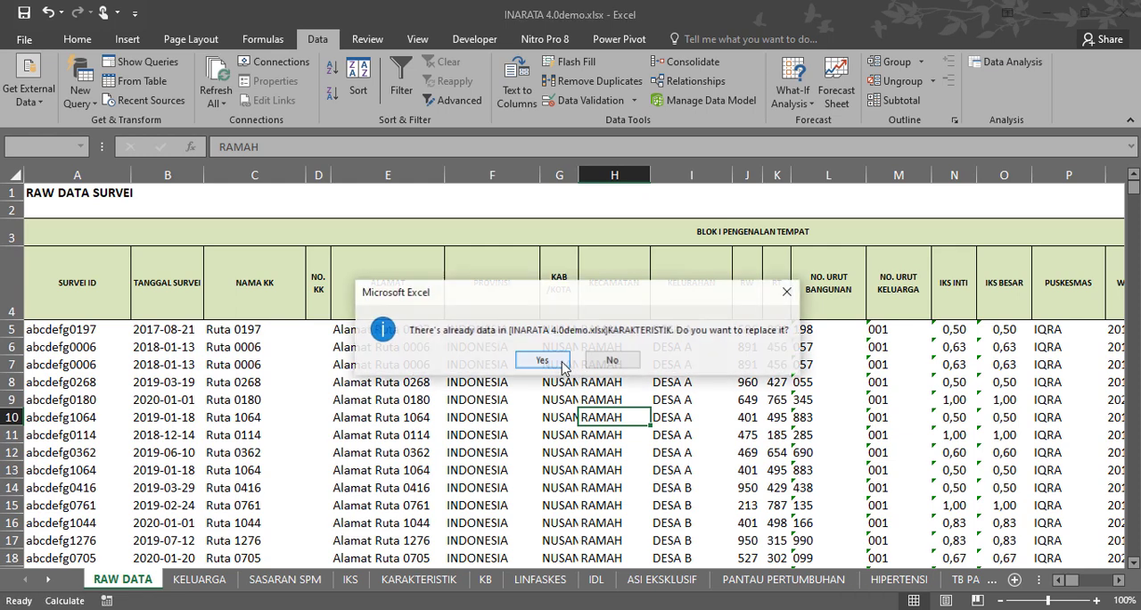
pyautogui.click(562, 362)
pyautogui.click(561, 363)
pyautogui.click(552, 362)
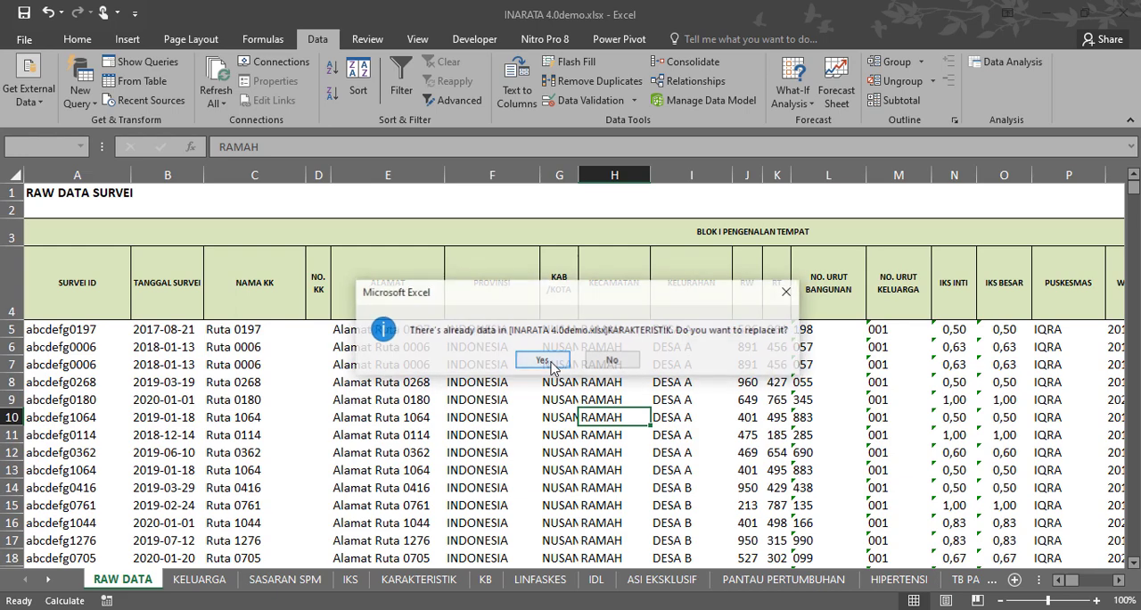
pyautogui.click(551, 364)
pyautogui.click(551, 364)
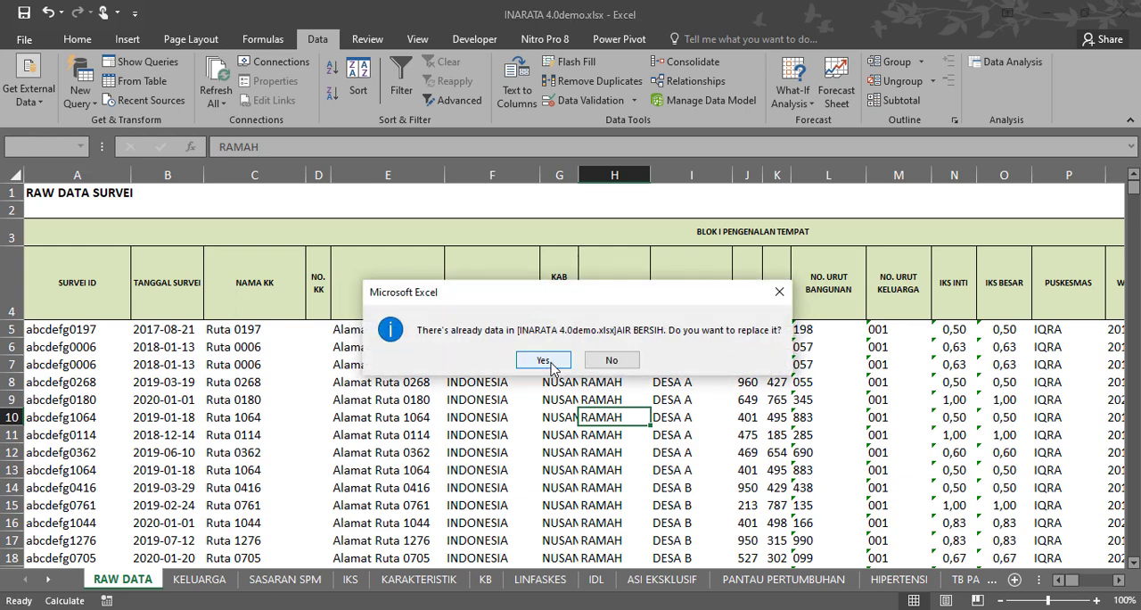
pyautogui.click(551, 364)
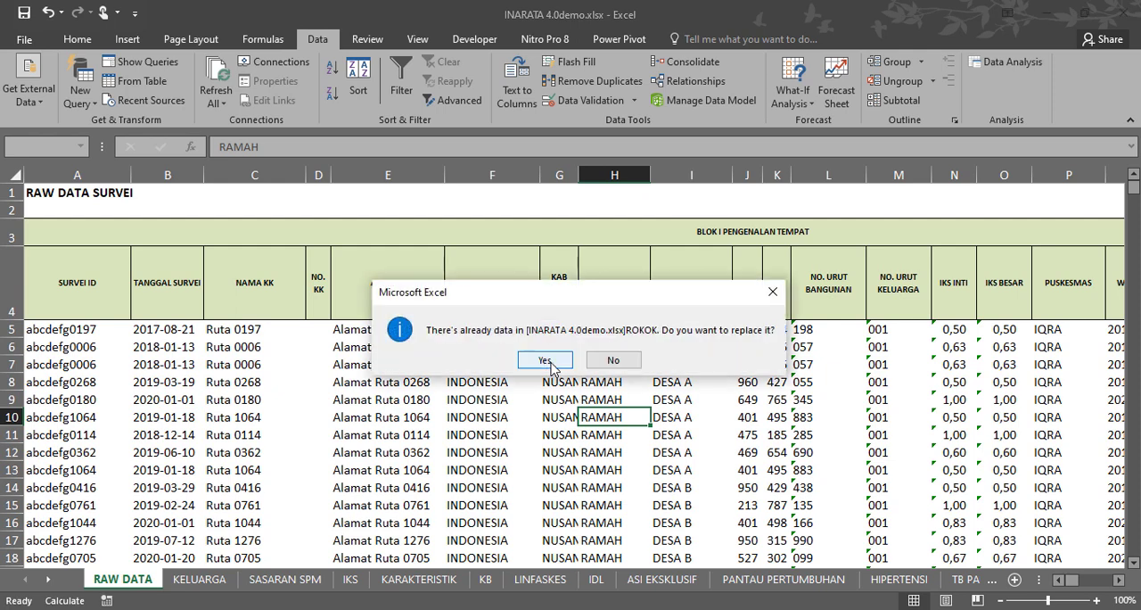
pyautogui.click(551, 364)
pyautogui.click(552, 363)
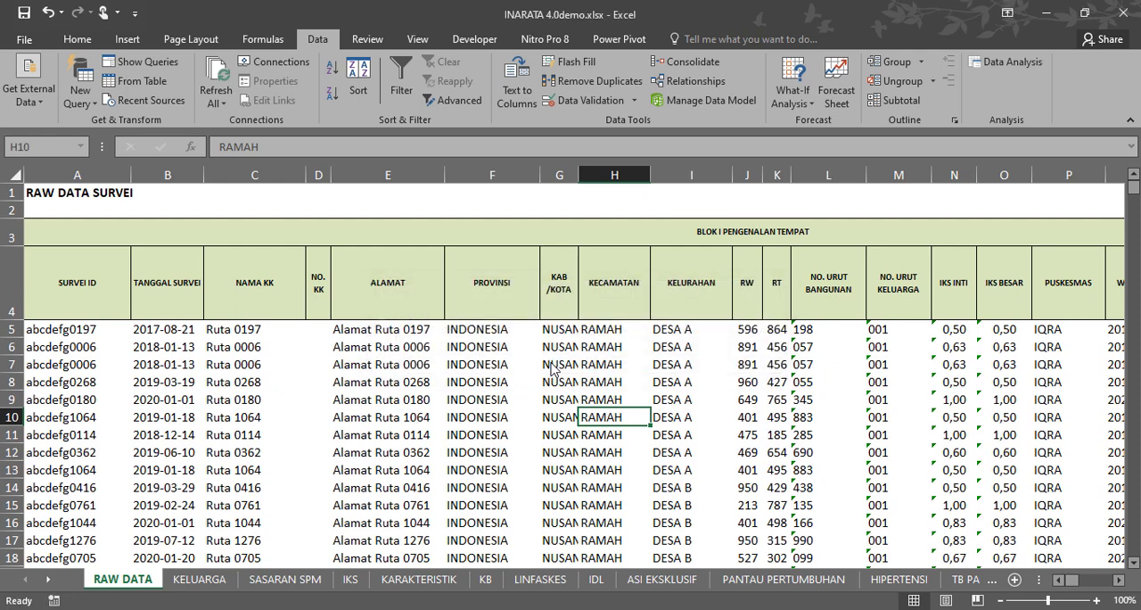
pyautogui.click(453, 364)
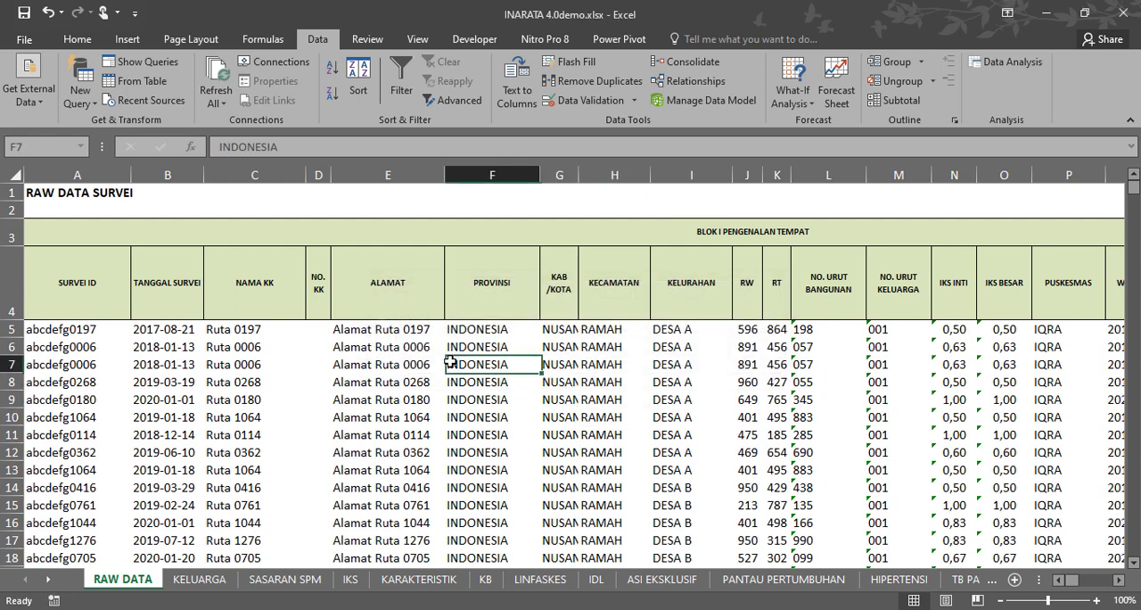
pyautogui.click(227, 403)
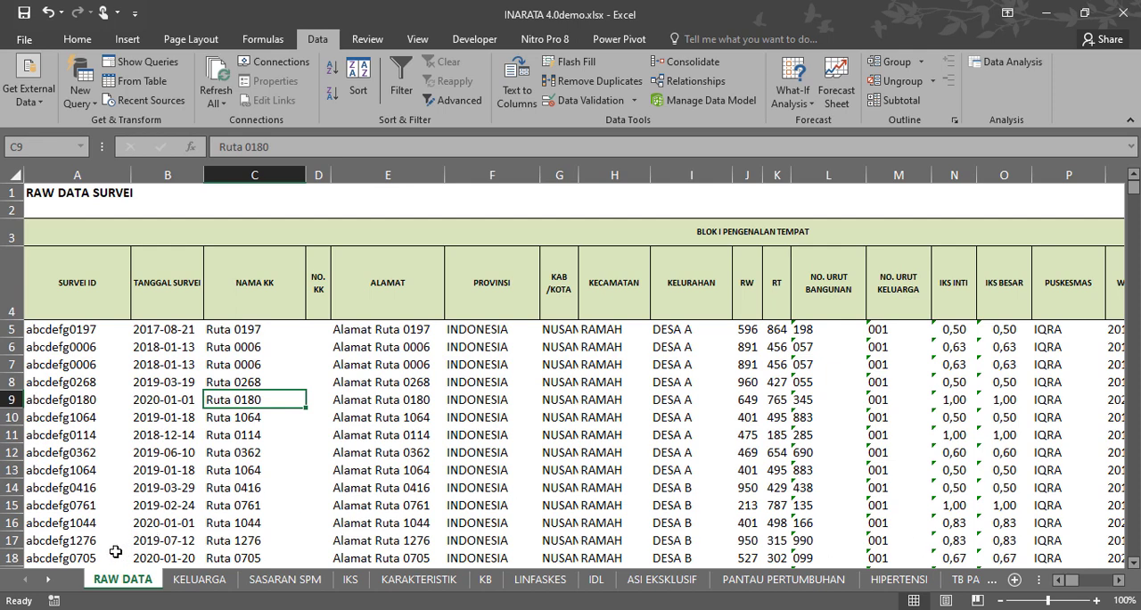
pyautogui.click(47, 581)
pyautogui.click(48, 581)
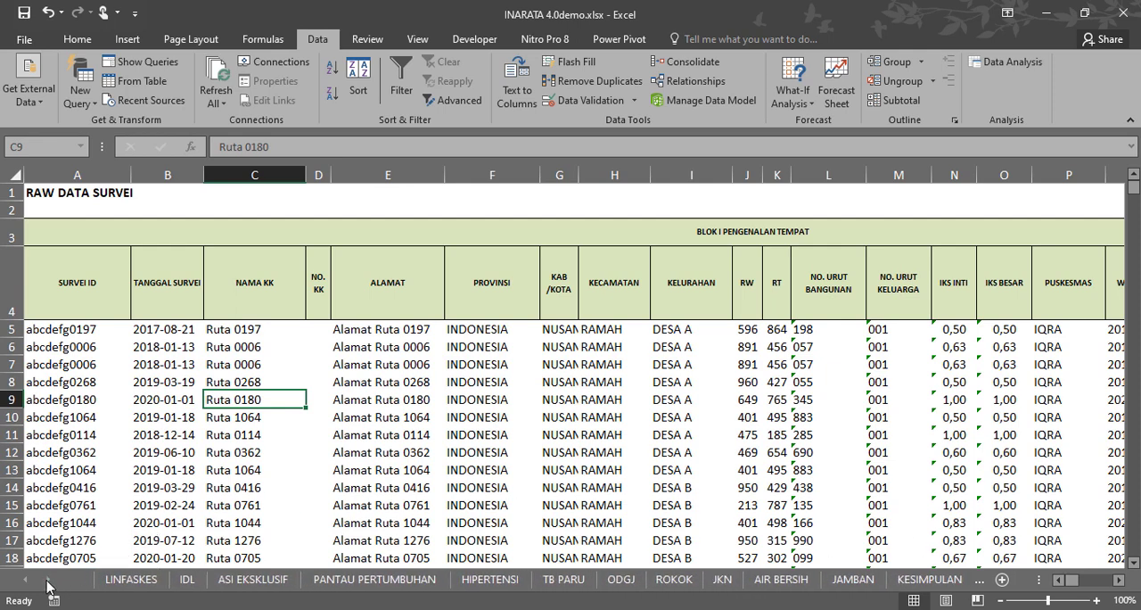
pyautogui.click(24, 581)
pyautogui.click(24, 581)
pyautogui.click(24, 581)
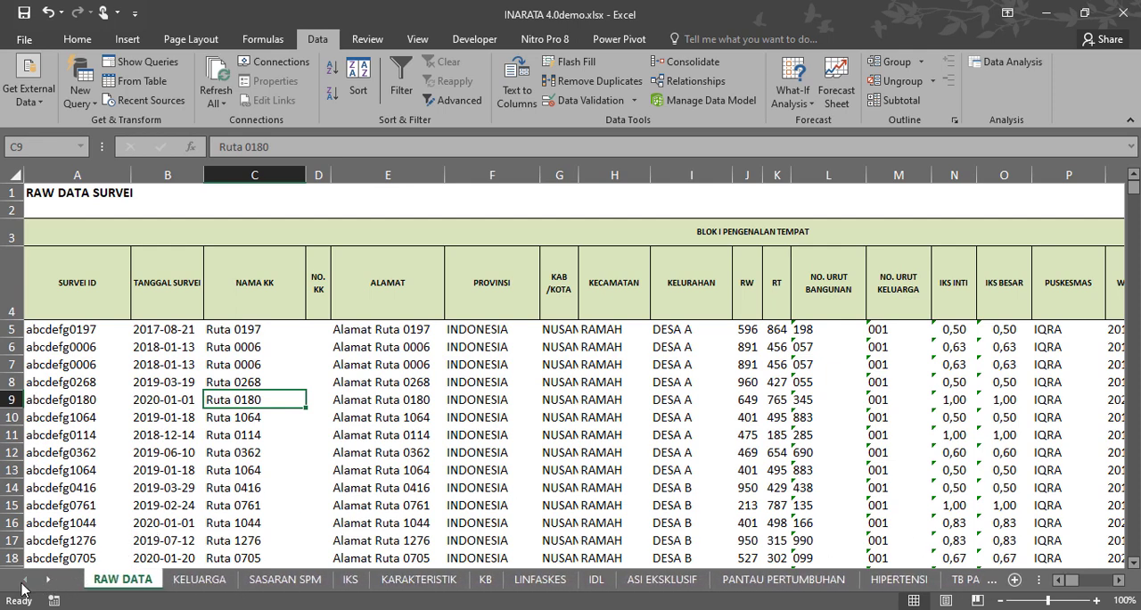
pyautogui.click(259, 329)
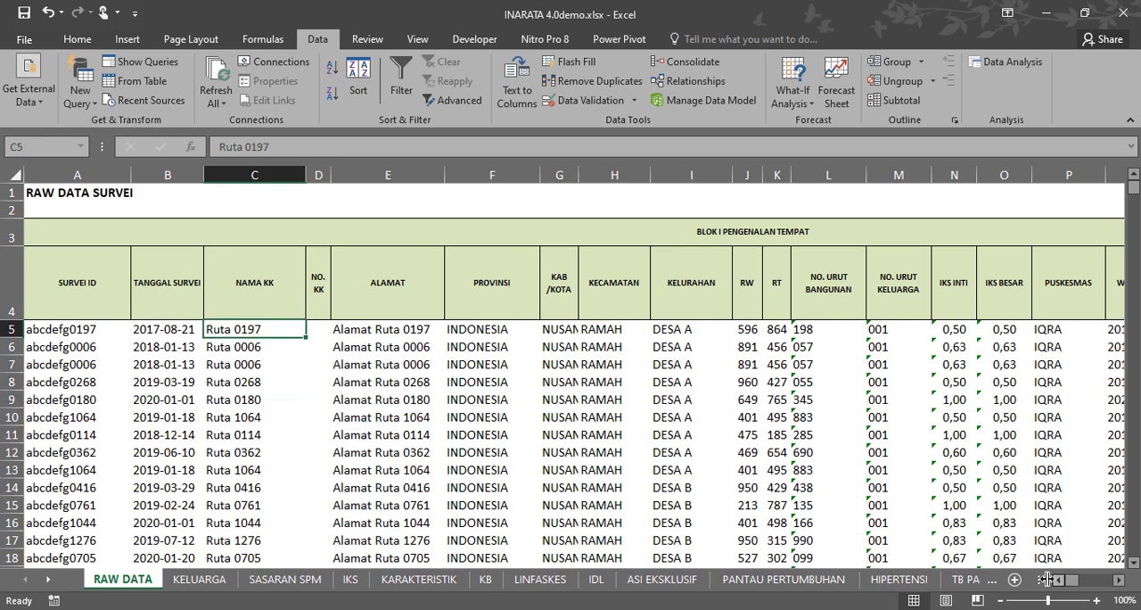
# Shrink the sheet-name area to lengthen the horizontal scroll bar and examine the RAW DATA formula cells in row 5 from BR5 rightward.
pyautogui.moveTo(1040, 580); pyautogui.dragTo(940, 585)
pyautogui.click(416, 328)
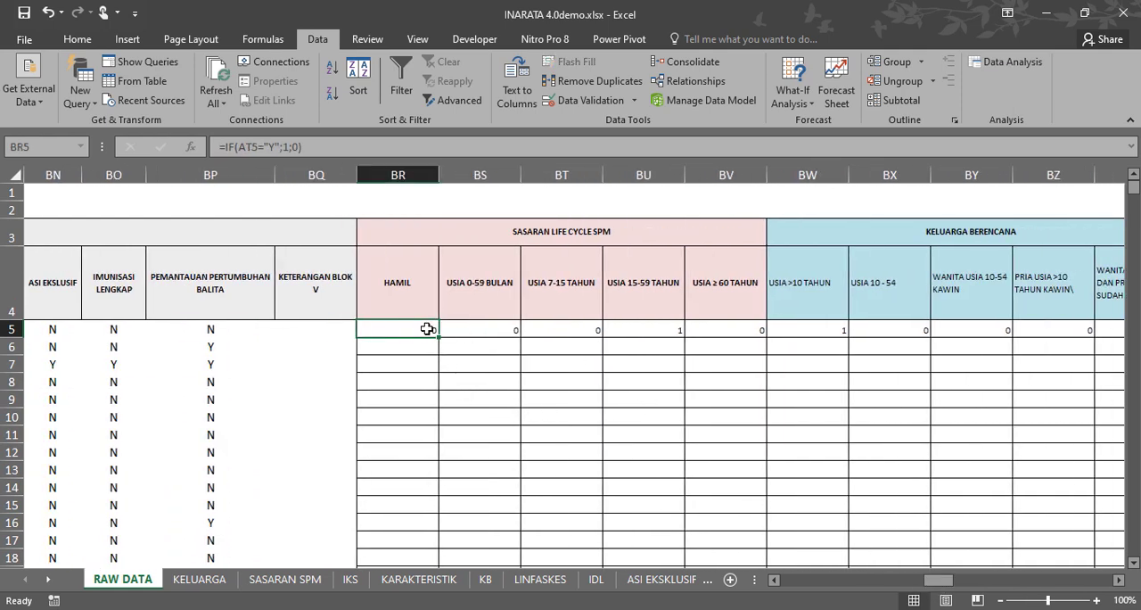
pyautogui.moveTo(427, 328); pyautogui.dragTo(1139, 329)
pyautogui.moveTo(1110, 329); pyautogui.dragTo(665, 338)
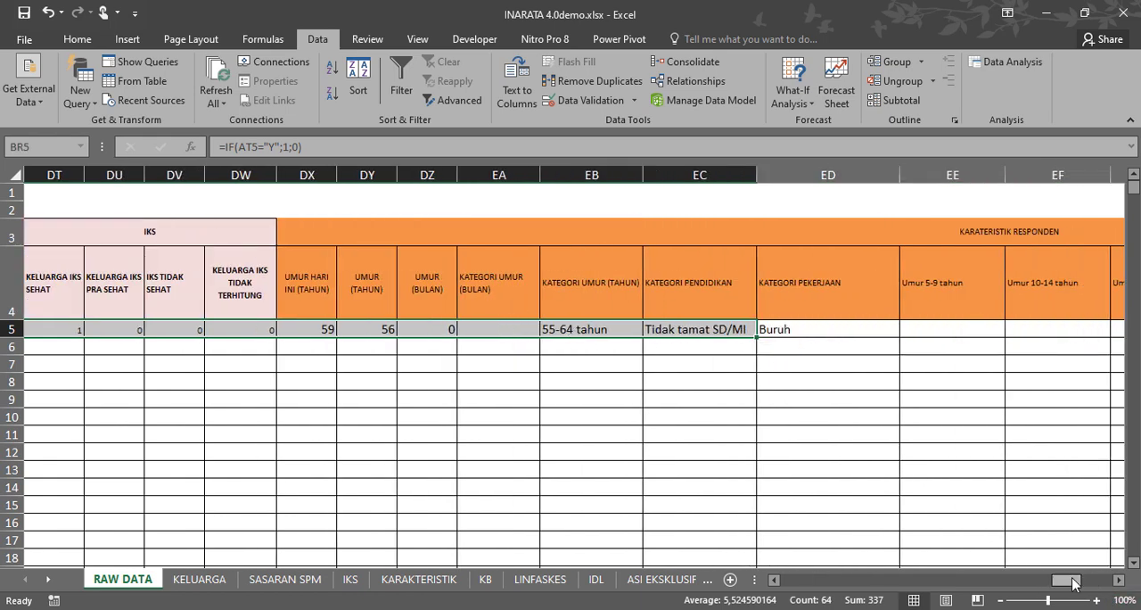
pyautogui.moveTo(1077, 582); pyautogui.dragTo(792, 585)
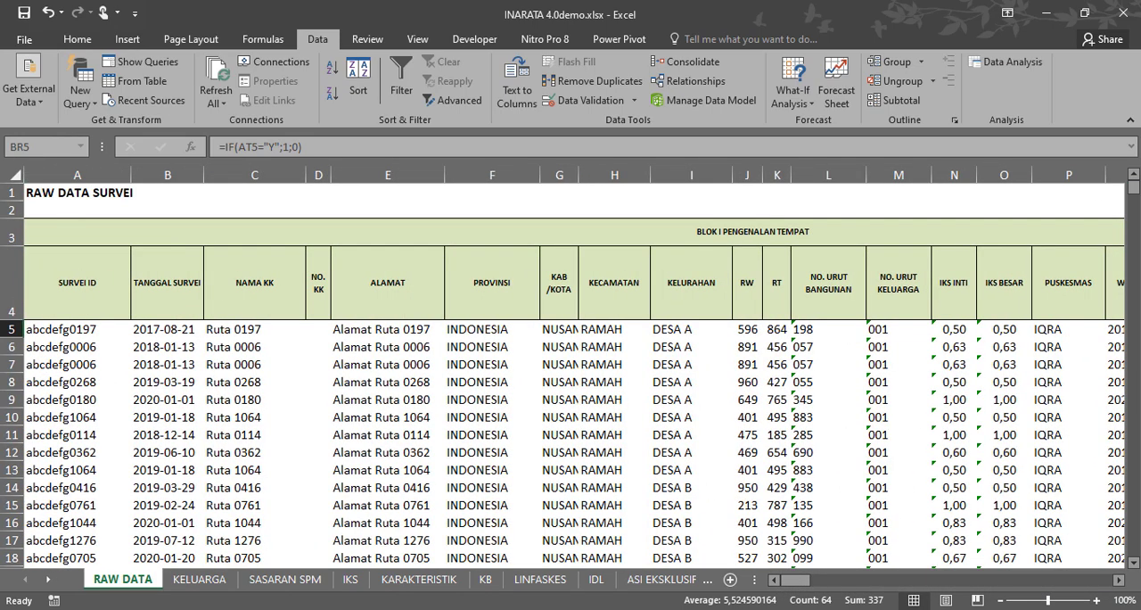
# Find the last survey record in RAW DATA and check the formula columns through EU at that row.
pyautogui.moveTo(1137, 195)
pyautogui.mouseDown()
pyautogui.moveTo(1135, 236)
pyautogui.moveTo(1135, 200)
pyautogui.mouseUp()
pyautogui.scroll(14, 606, 298)
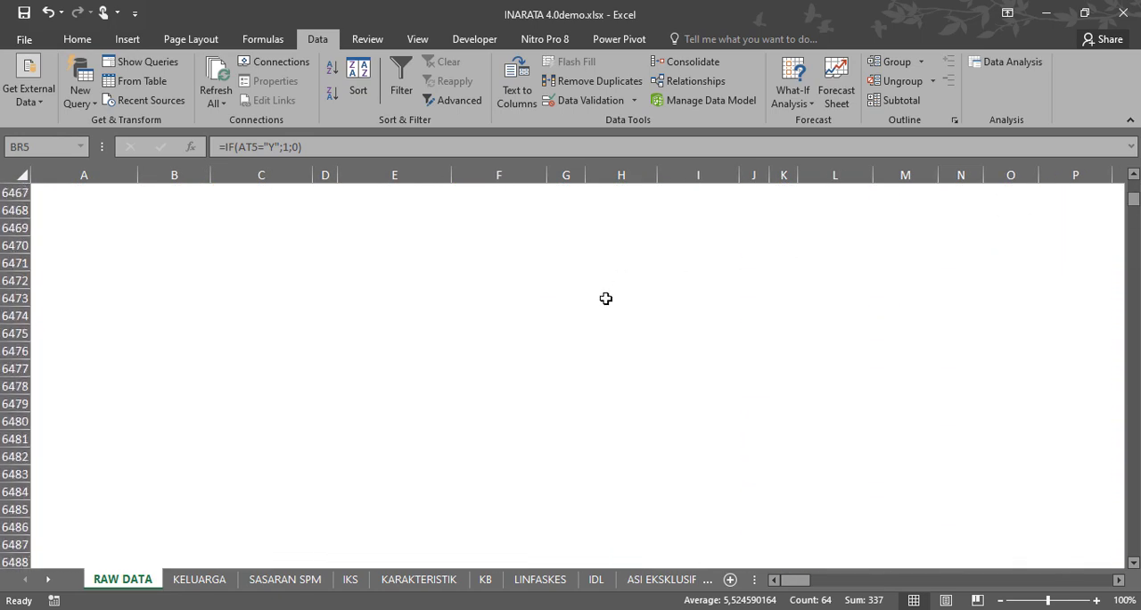
pyautogui.scroll(20, 591, 304)
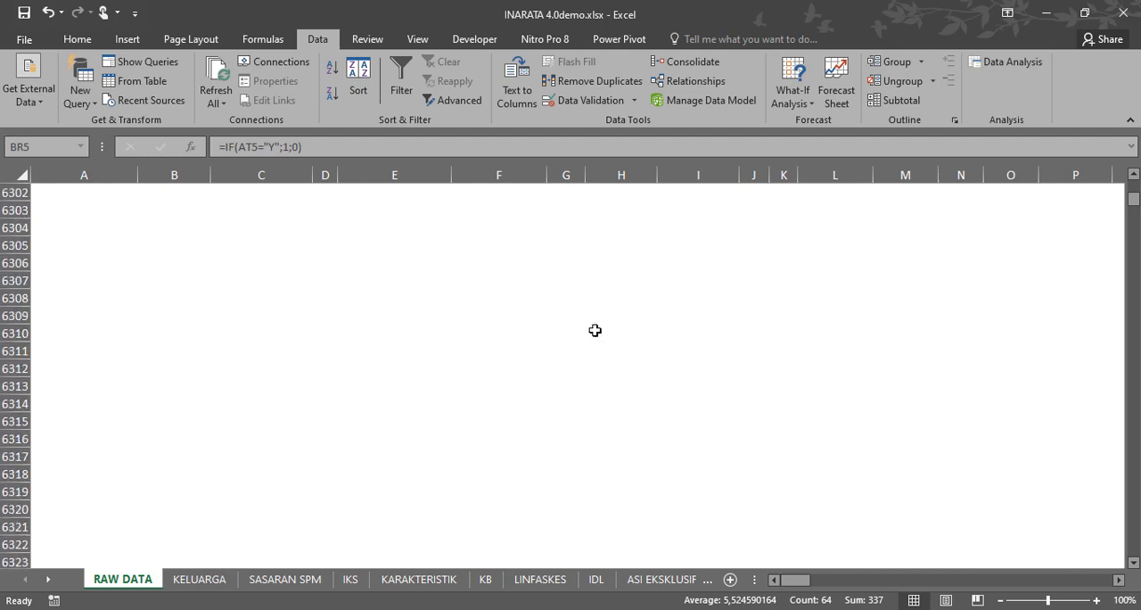
pyautogui.scroll(20, 1138, 193)
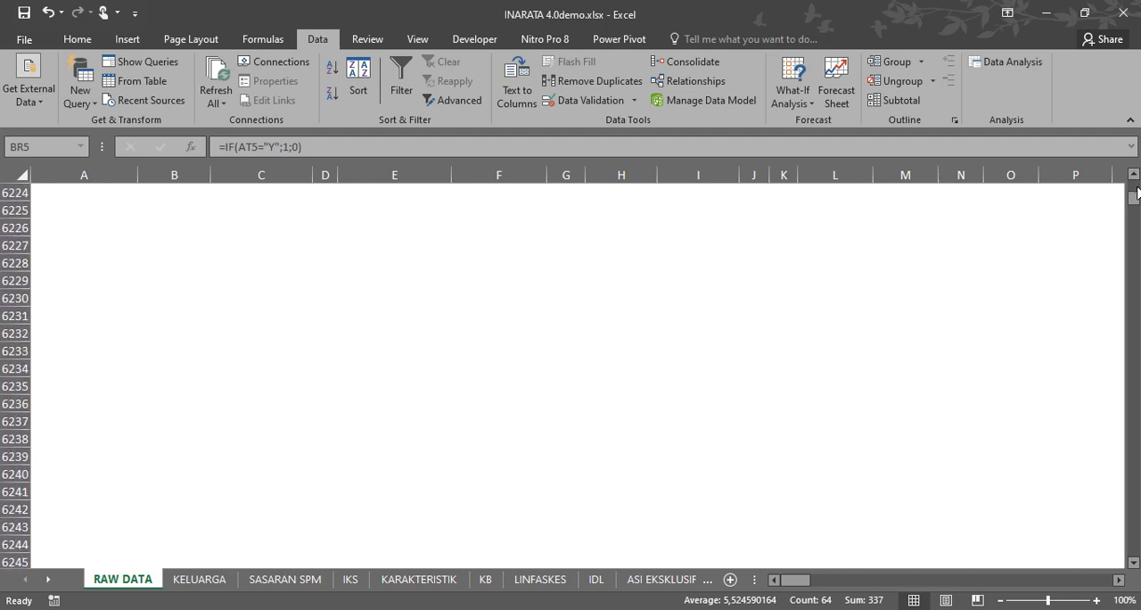
pyautogui.scroll(20, 1138, 193)
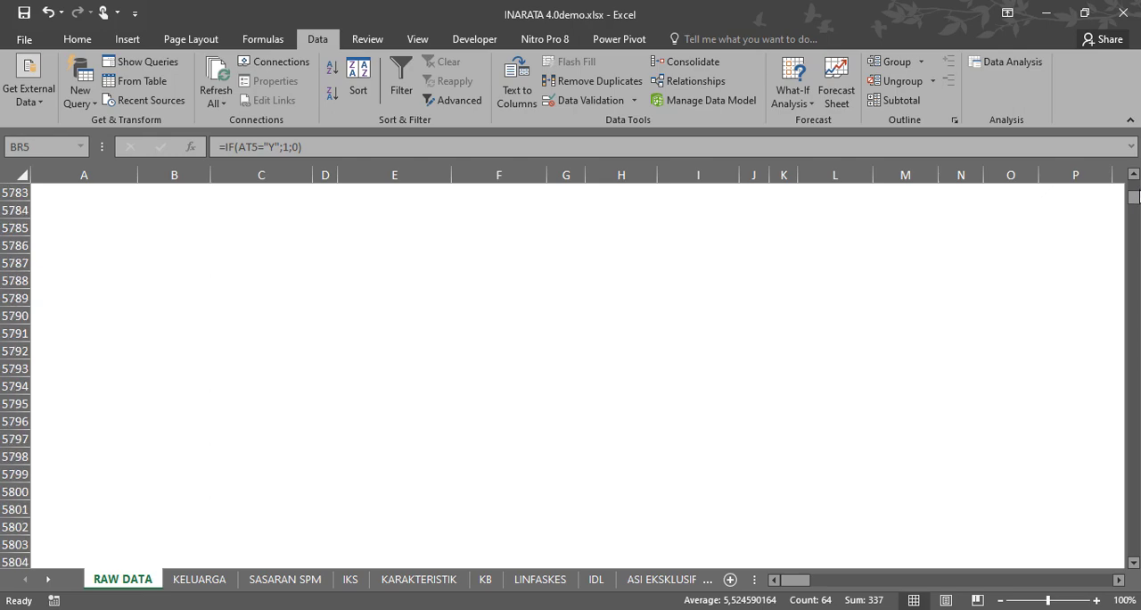
pyautogui.scroll(20, 1138, 193)
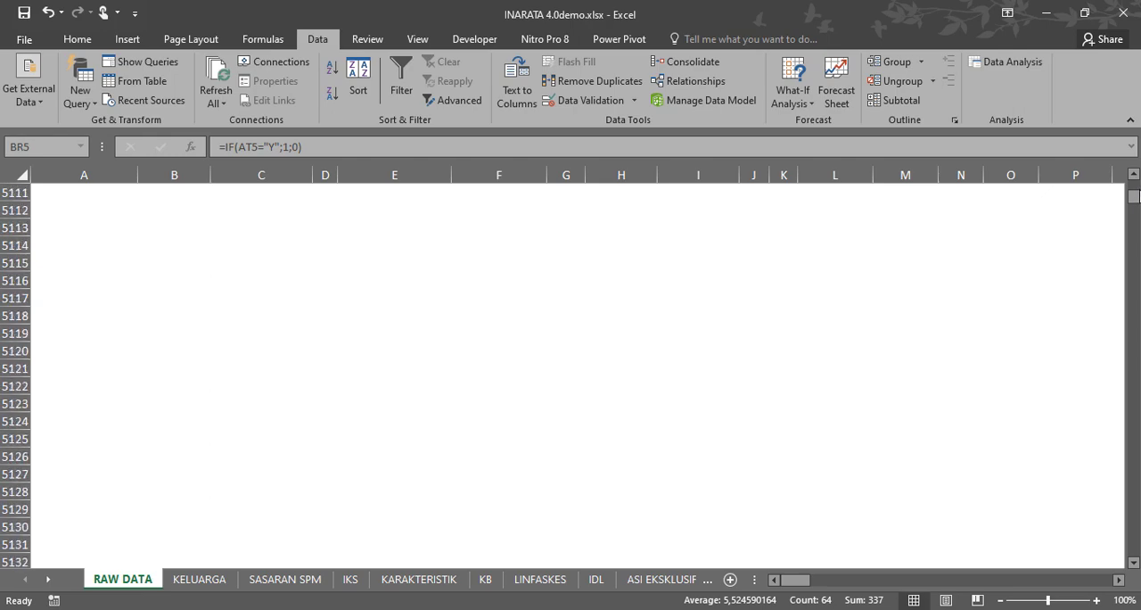
pyautogui.click(89, 521)
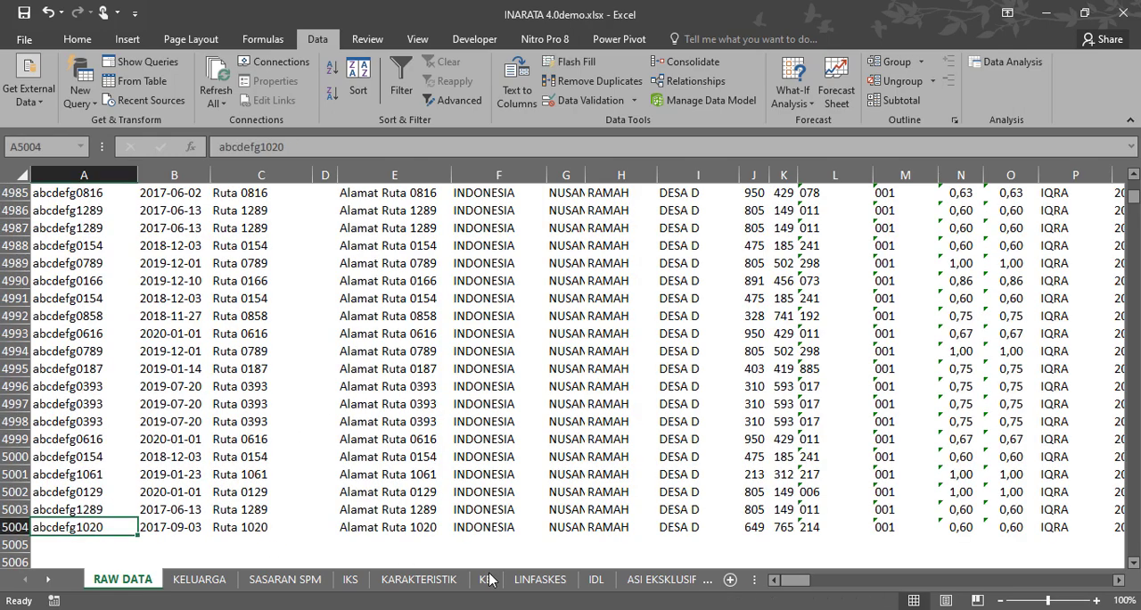
pyautogui.moveTo(797, 582); pyautogui.dragTo(1117, 596)
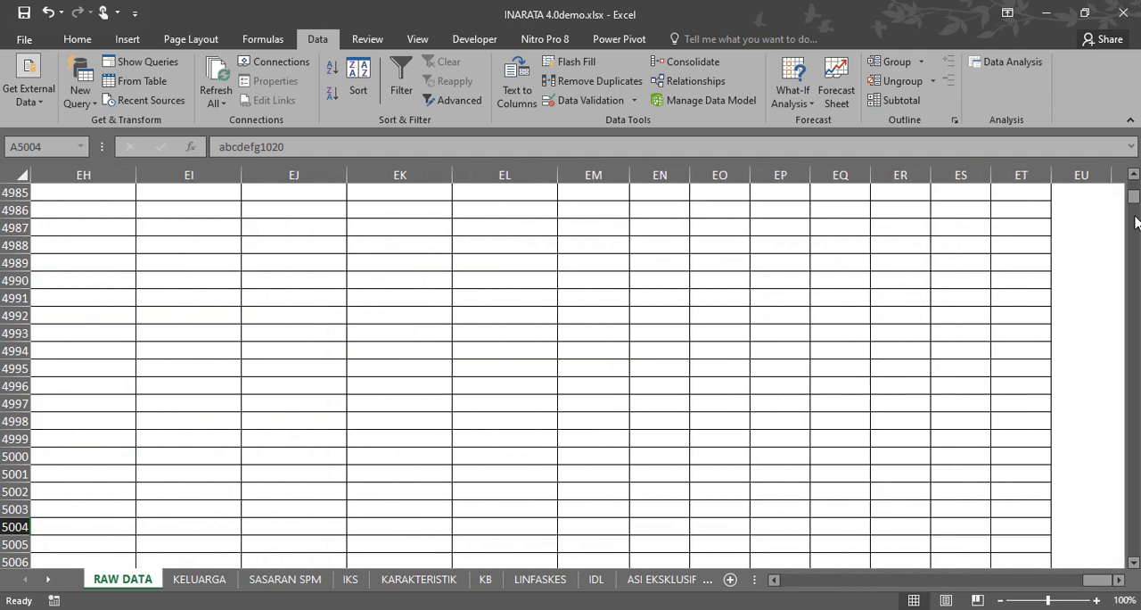
pyautogui.moveTo(1135, 198); pyautogui.dragTo(1135, 173)
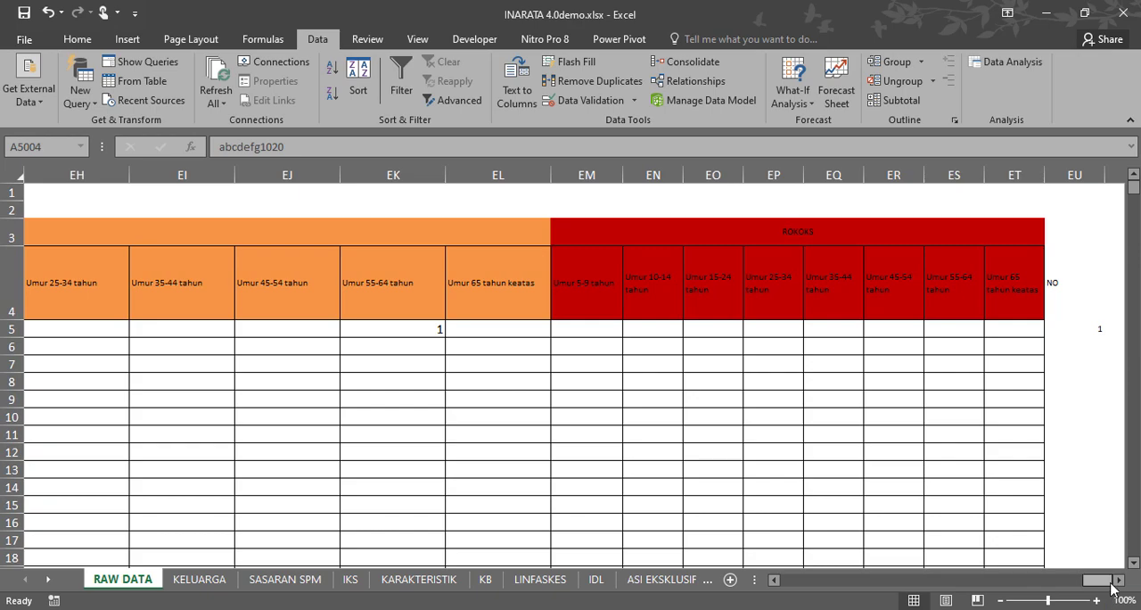
# Fill the RAW DATA formulas in BR5:EU5 down to the last survey record.
pyautogui.moveTo(1106, 581); pyautogui.dragTo(948, 591)
pyautogui.click(415, 327)
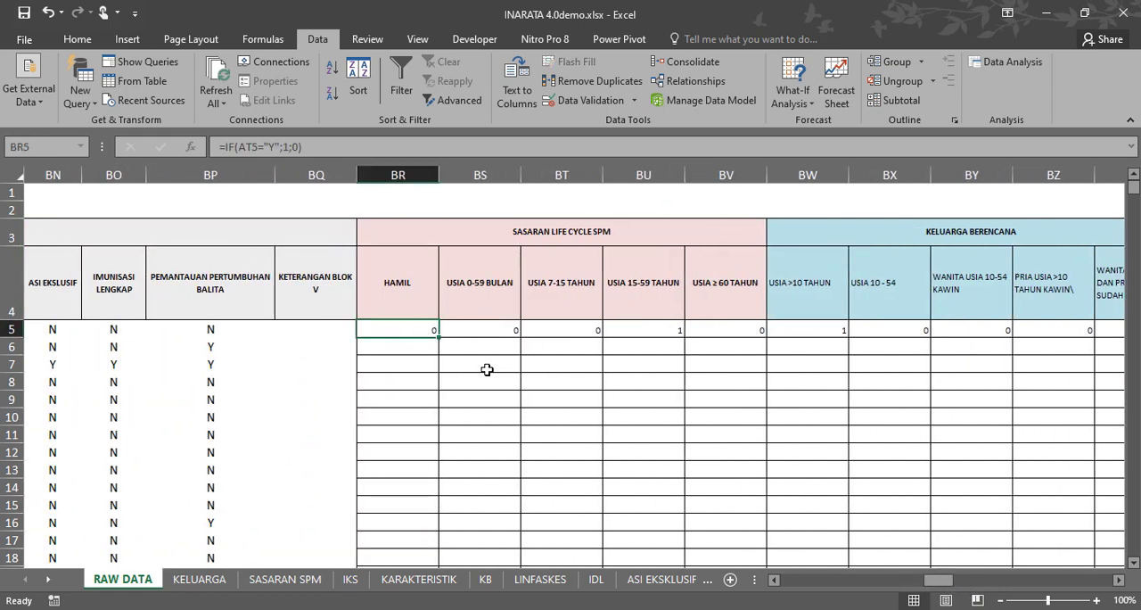
pyautogui.hotkey('ctrl', 'shift', 'Right')
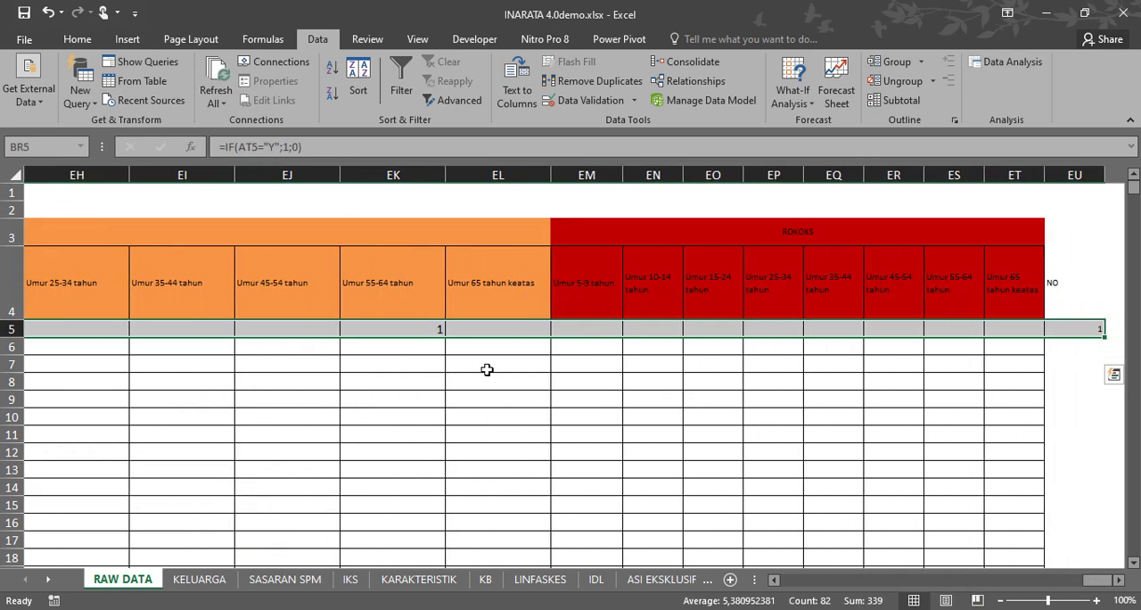
pyautogui.doubleClick(1106, 337)
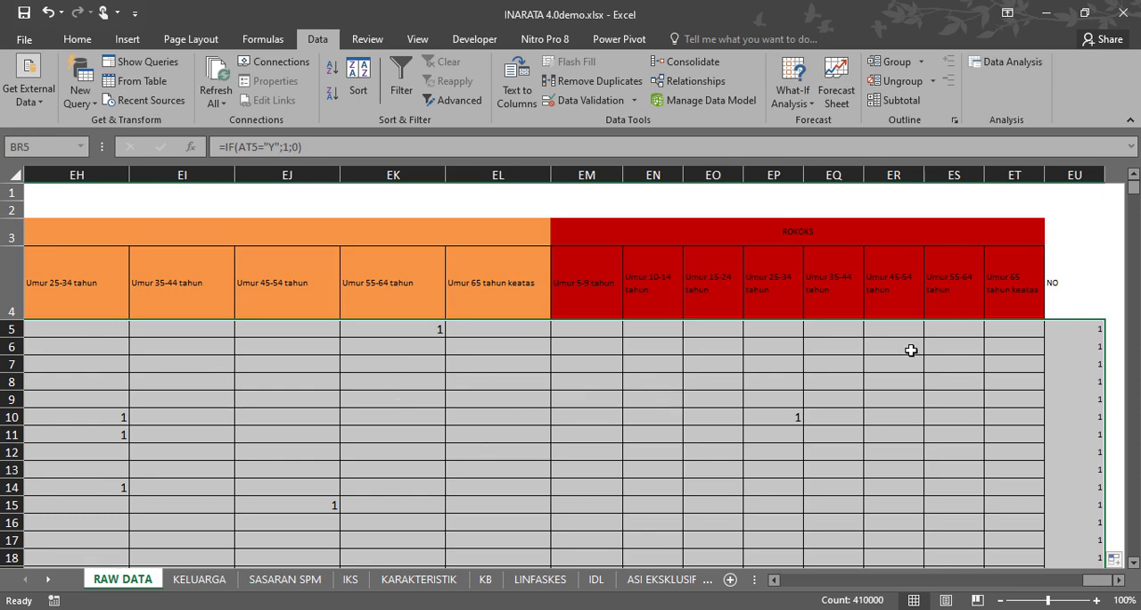
# Check that the filled formulas from BR to EU reach the last survey record in RAW DATA, row 5004.
pyautogui.scroll(-2, 967, 403)
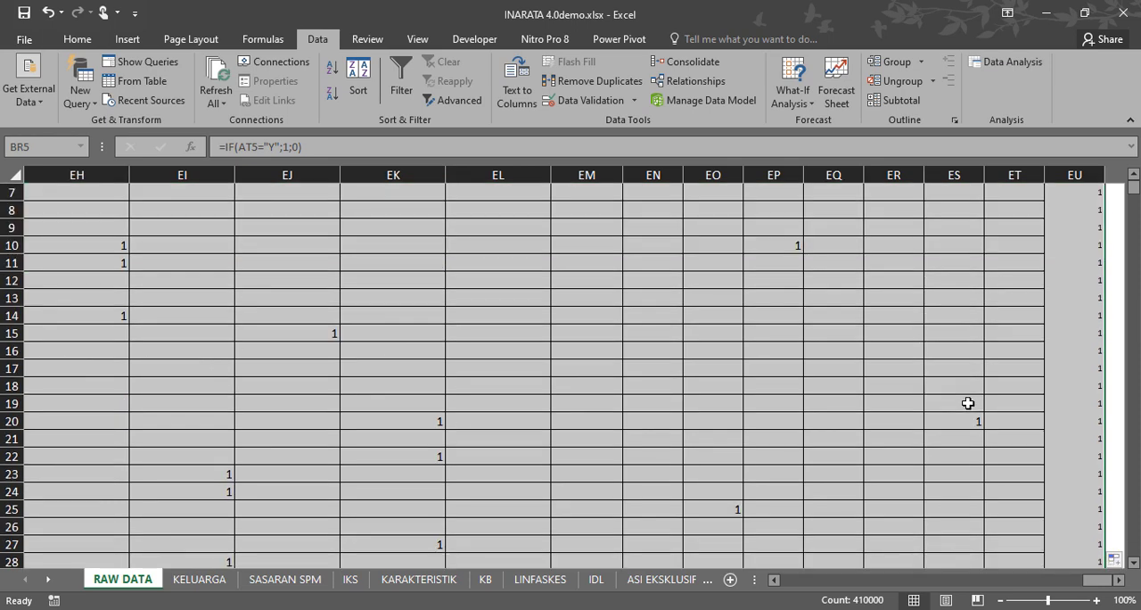
pyautogui.scroll(-4, 986, 385)
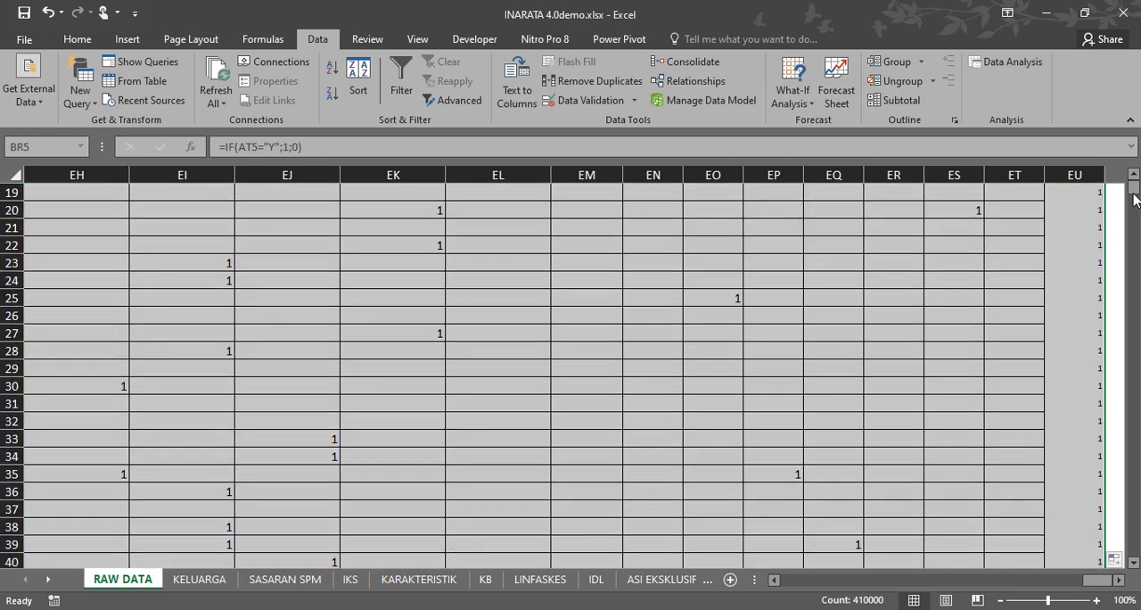
pyautogui.moveTo(1135, 198); pyautogui.dragTo(1125, 242)
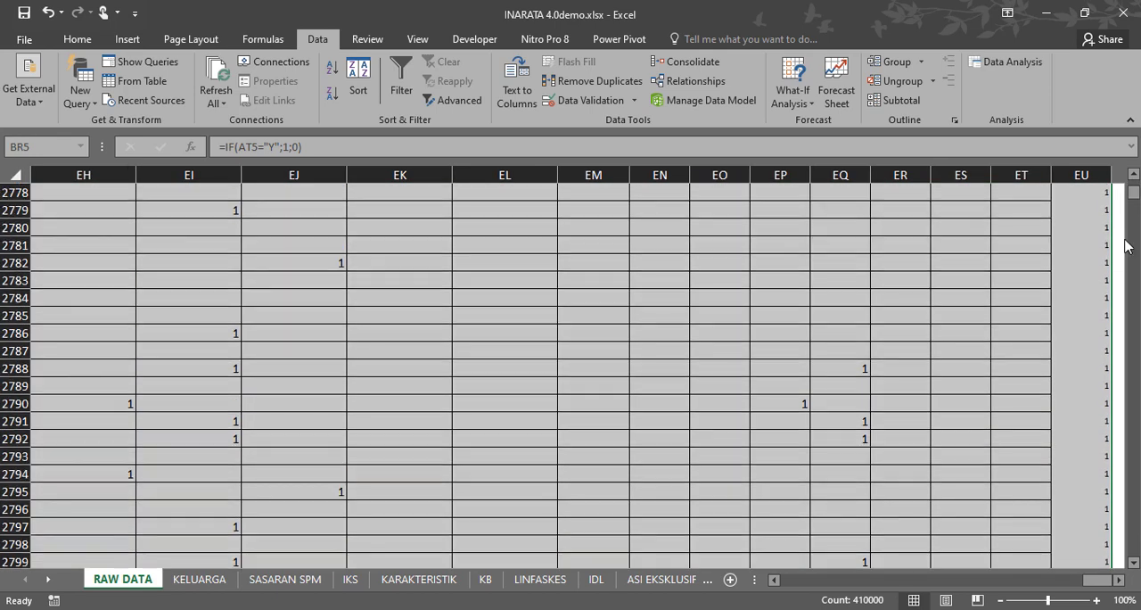
pyautogui.scroll(-20, 961, 400)
pyautogui.scroll(-20, 1137, 374)
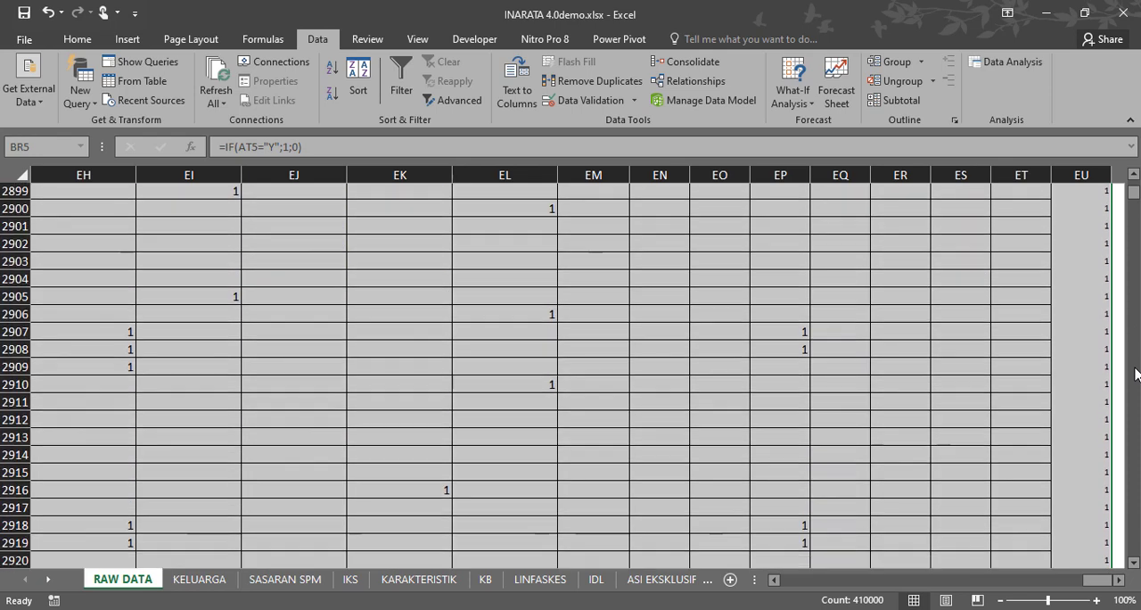
pyautogui.scroll(-20, 1137, 374)
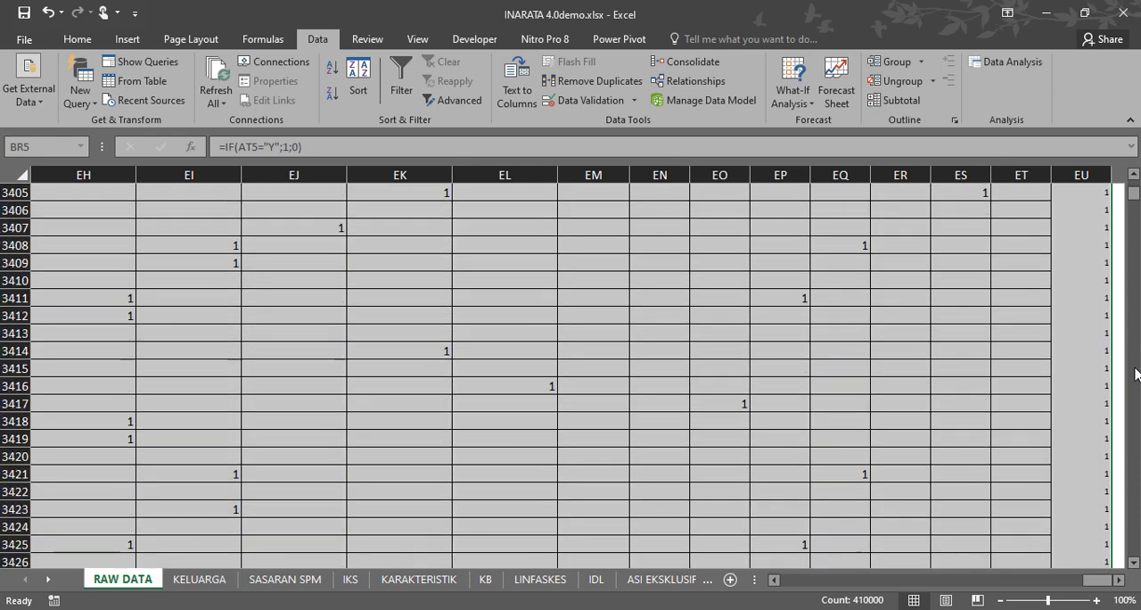
pyautogui.moveTo(1135, 201); pyautogui.dragTo(1137, 202)
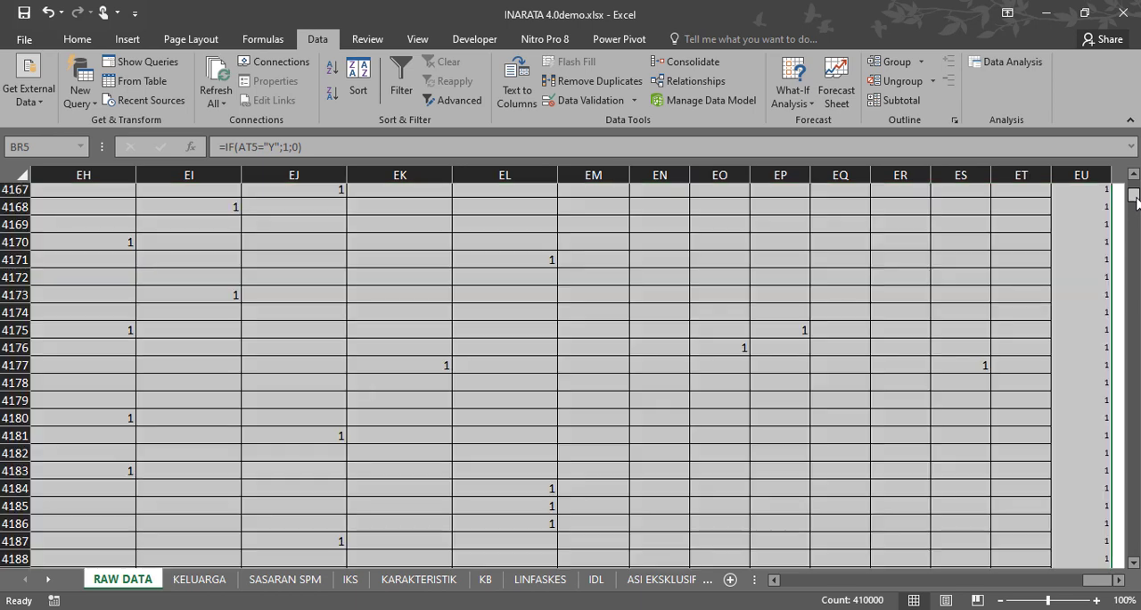
pyautogui.scroll(-20, 1085, 343)
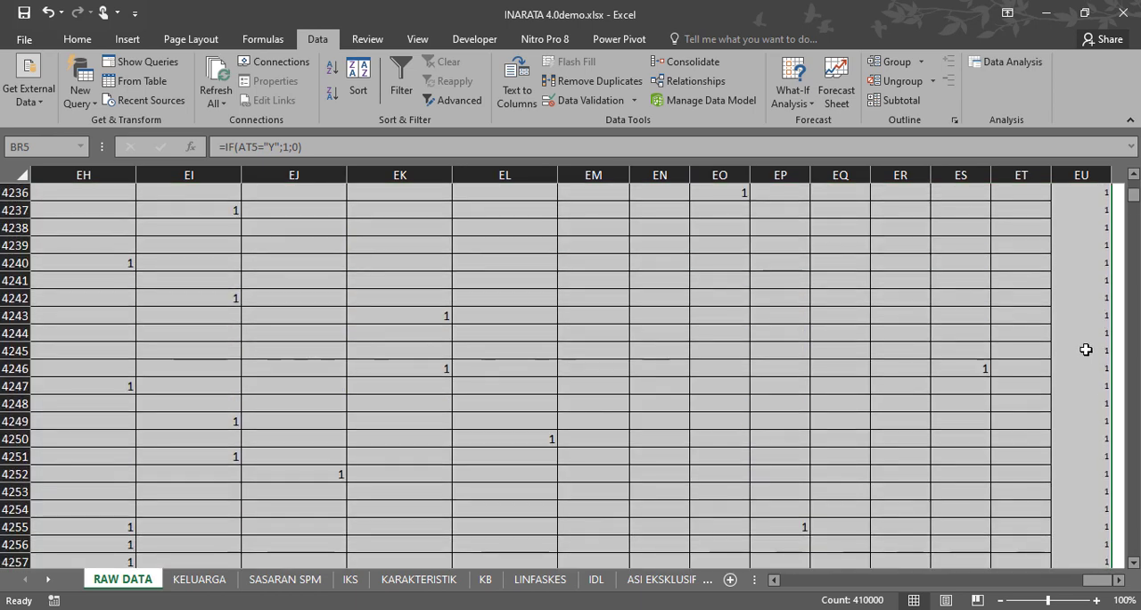
pyautogui.scroll(-20, 1090, 353)
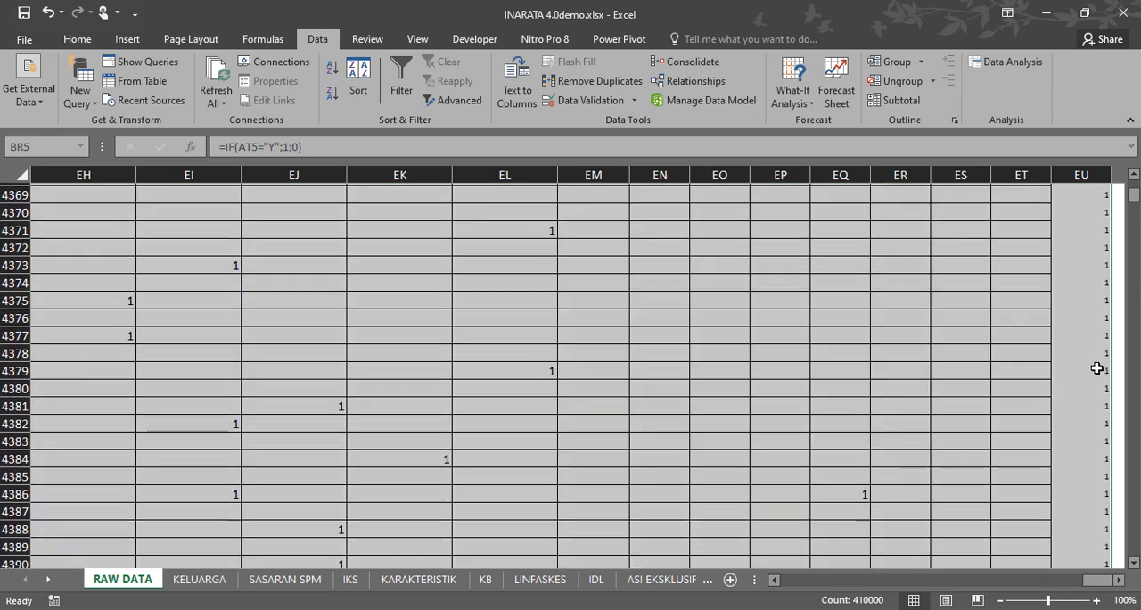
pyautogui.scroll(-20, 1098, 369)
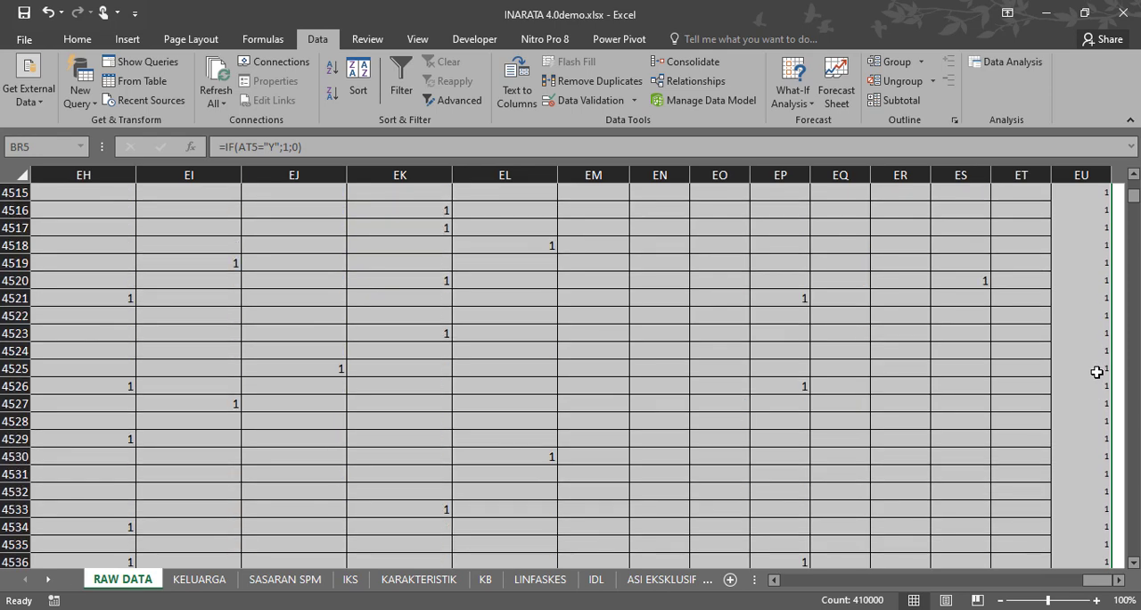
pyautogui.scroll(-20, 1098, 372)
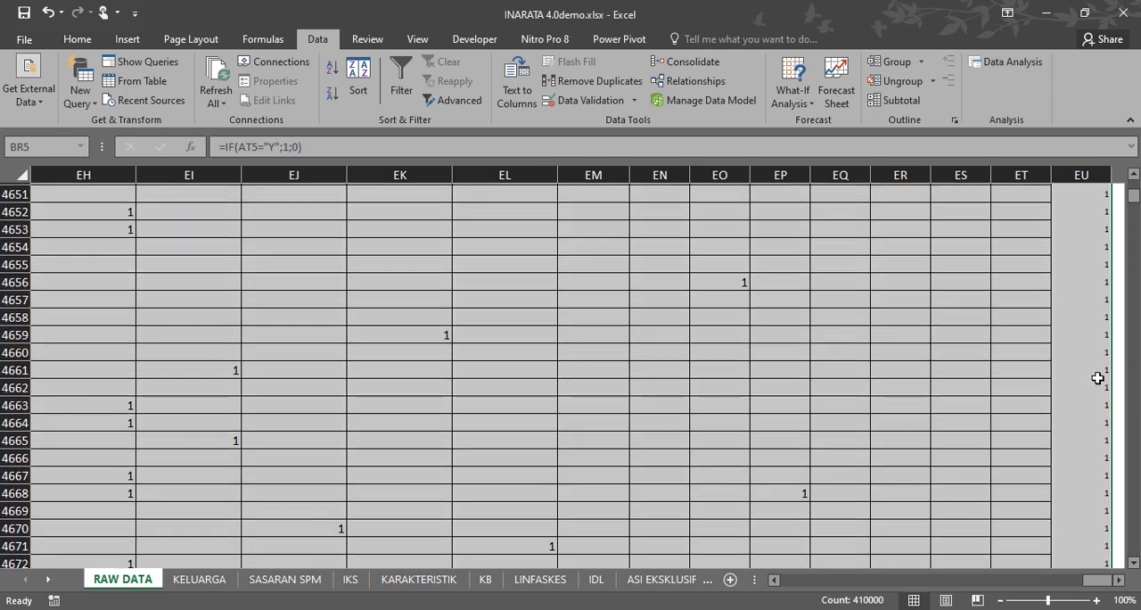
pyautogui.scroll(-11, 1097, 376)
pyautogui.scroll(-20, 1139, 396)
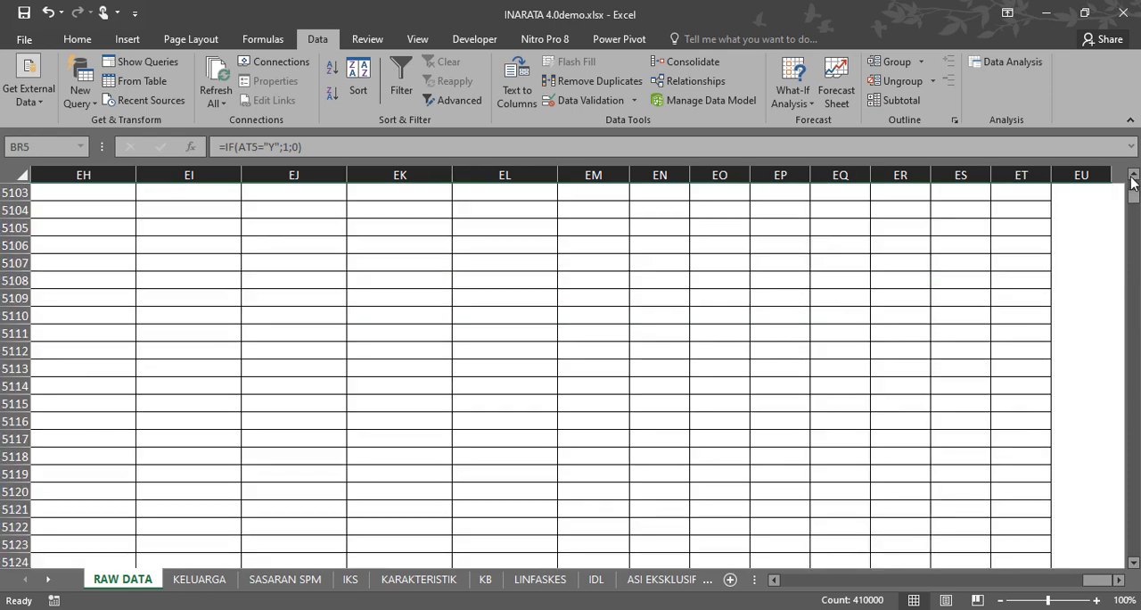
pyautogui.click(1134, 176)
pyautogui.click(1135, 177)
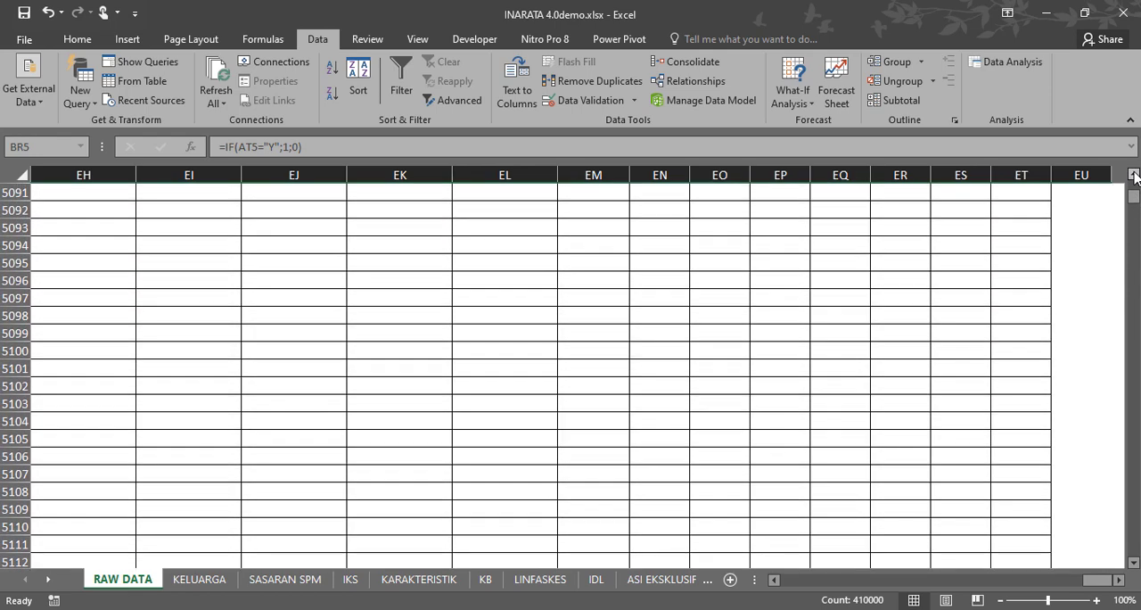
pyautogui.click(1135, 177)
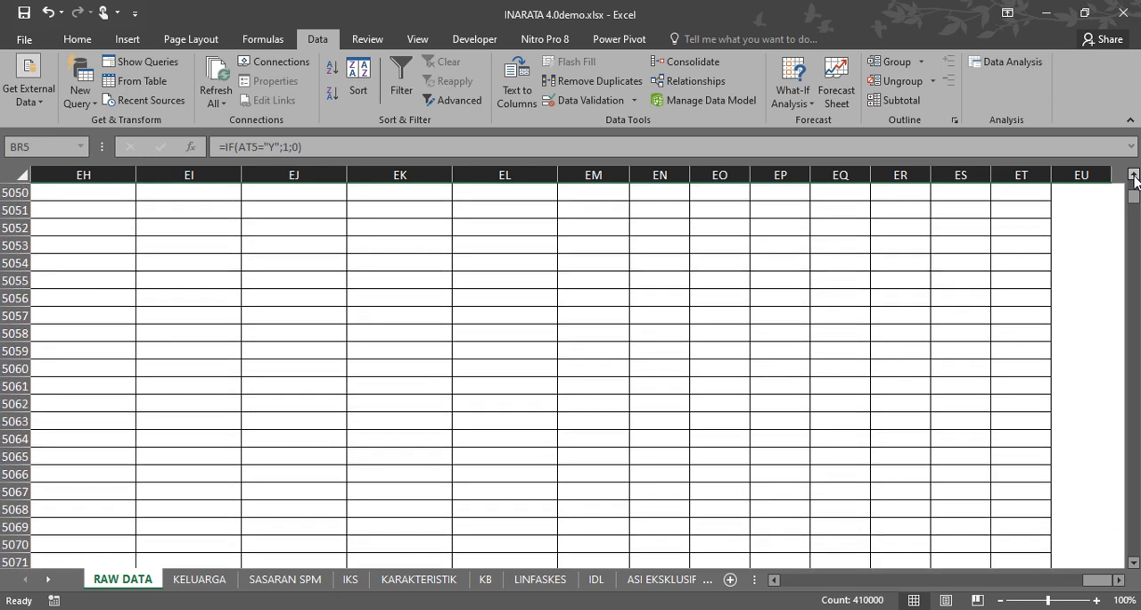
pyautogui.click(1135, 177)
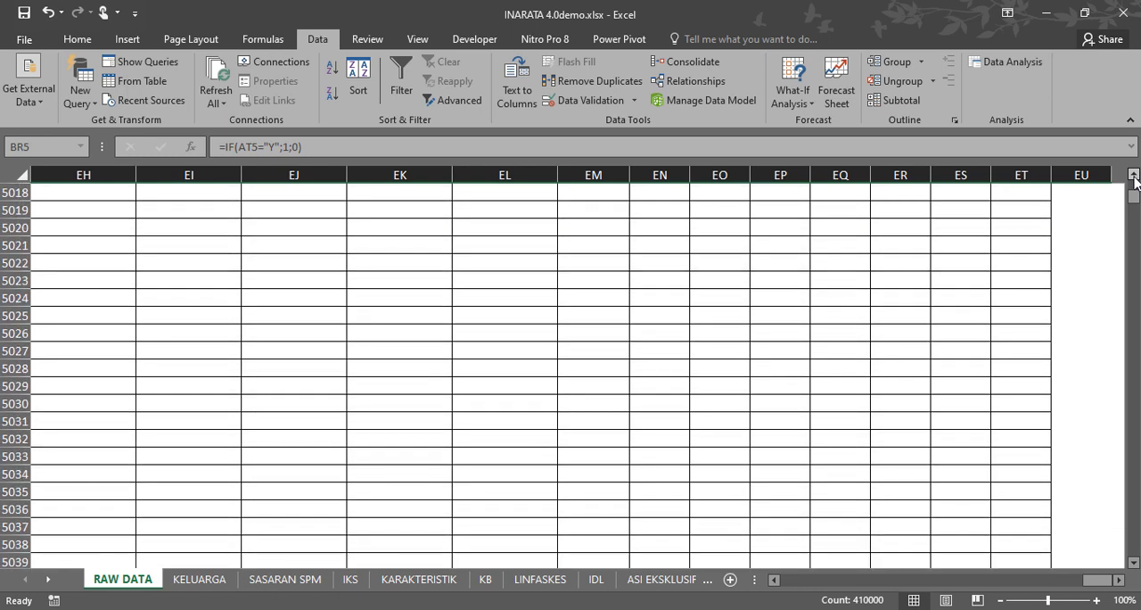
pyautogui.click(1134, 177)
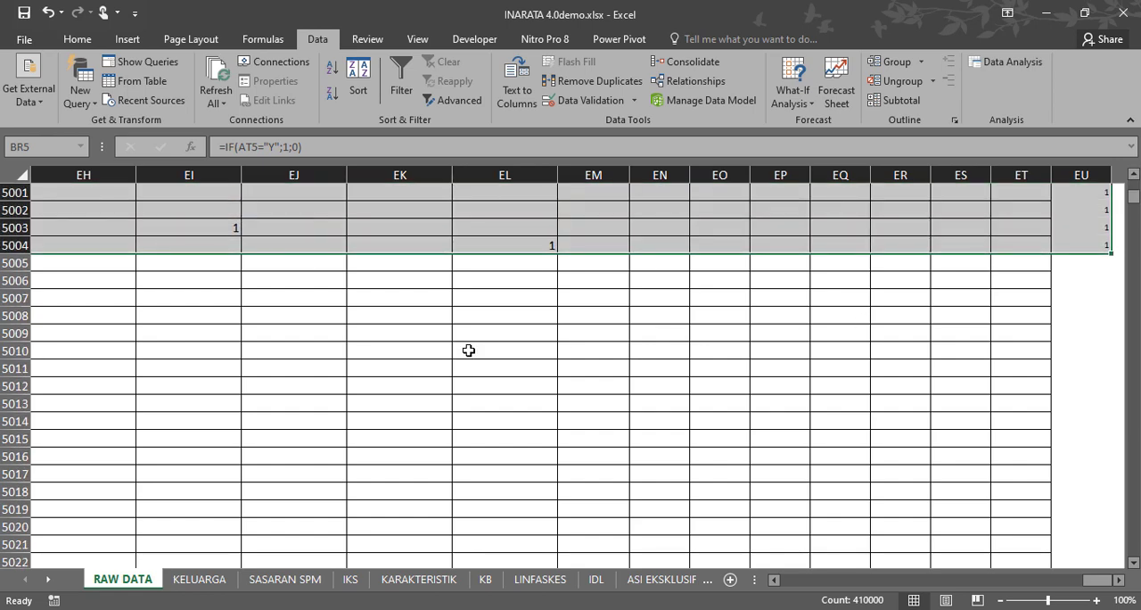
pyautogui.moveTo(1099, 580); pyautogui.dragTo(929, 595)
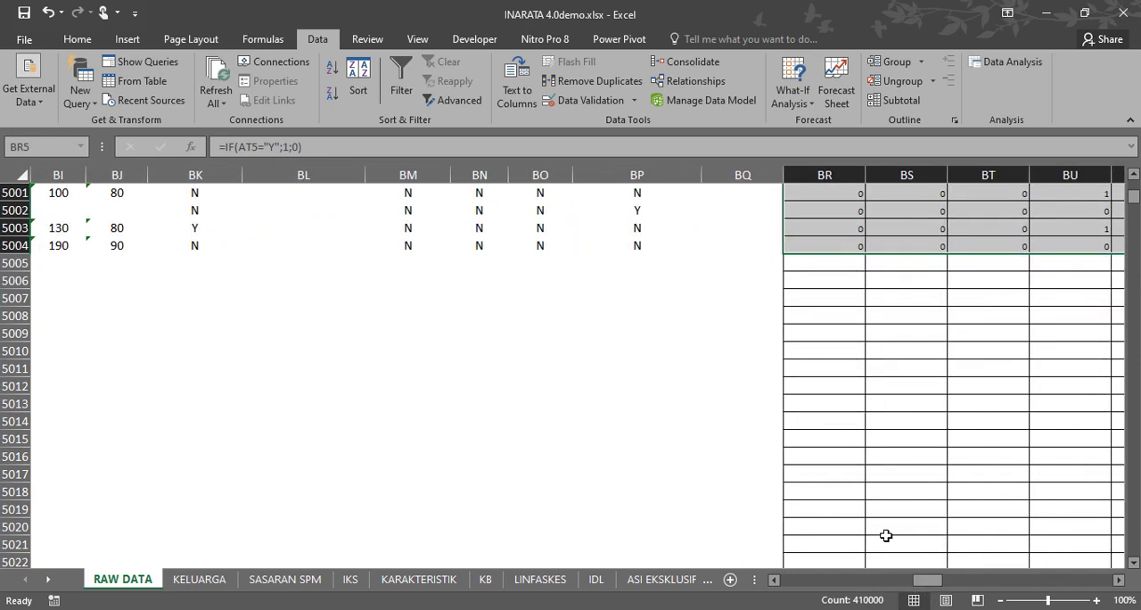
pyautogui.moveTo(927, 582); pyautogui.dragTo(1099, 581)
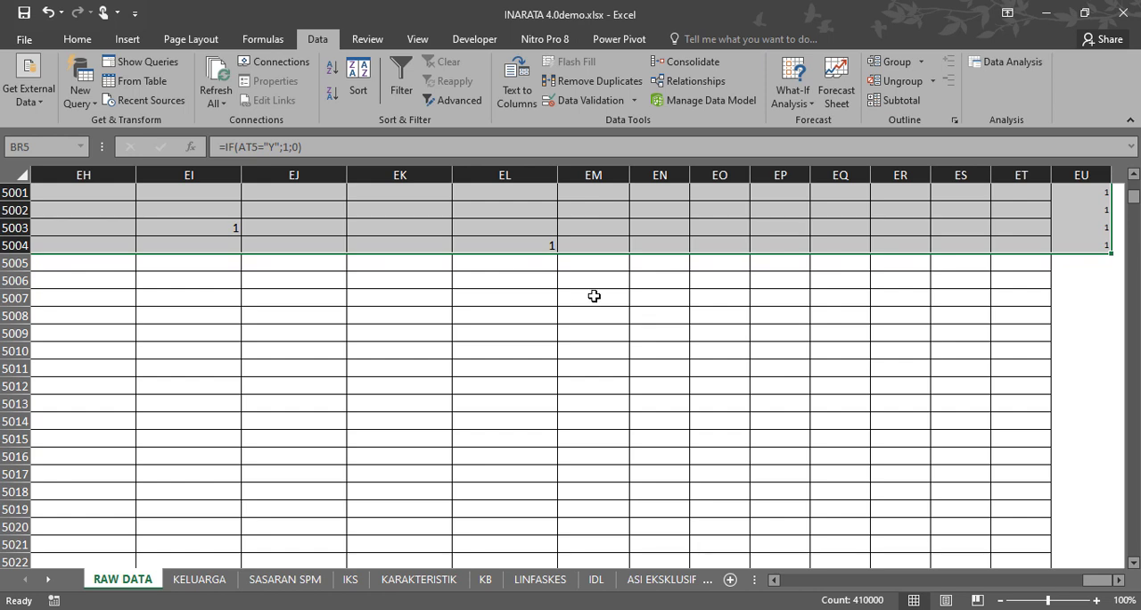
# Refresh all workbook data and accept replacing the existing data in each prompted analysis sheet, including LINFASKES, HIPERTENSI and IKS.
pyautogui.click(215, 79)
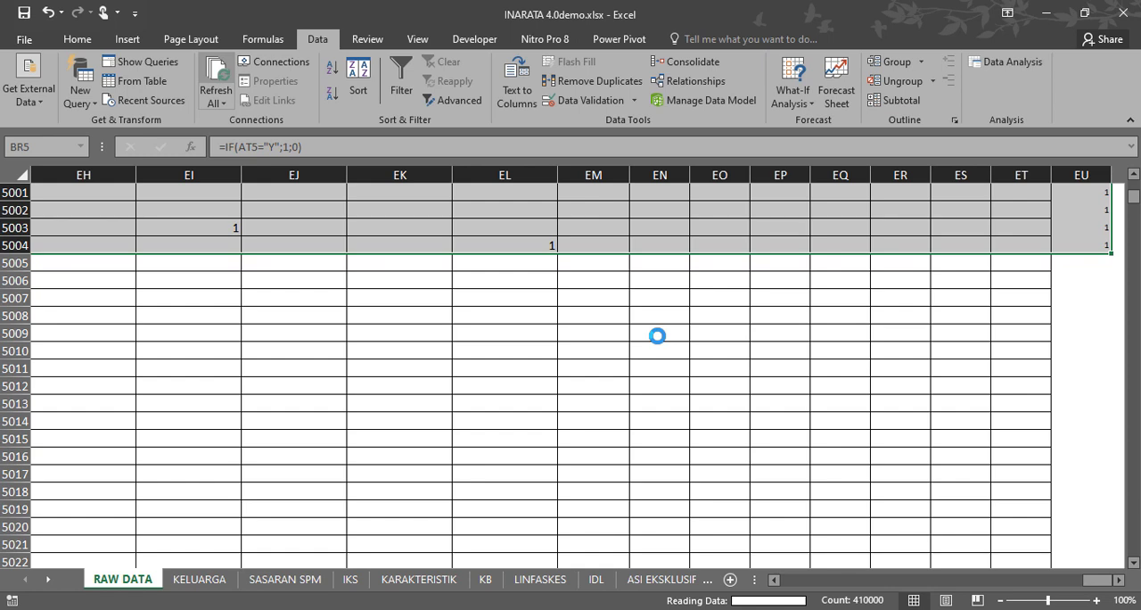
pyautogui.click(544, 360)
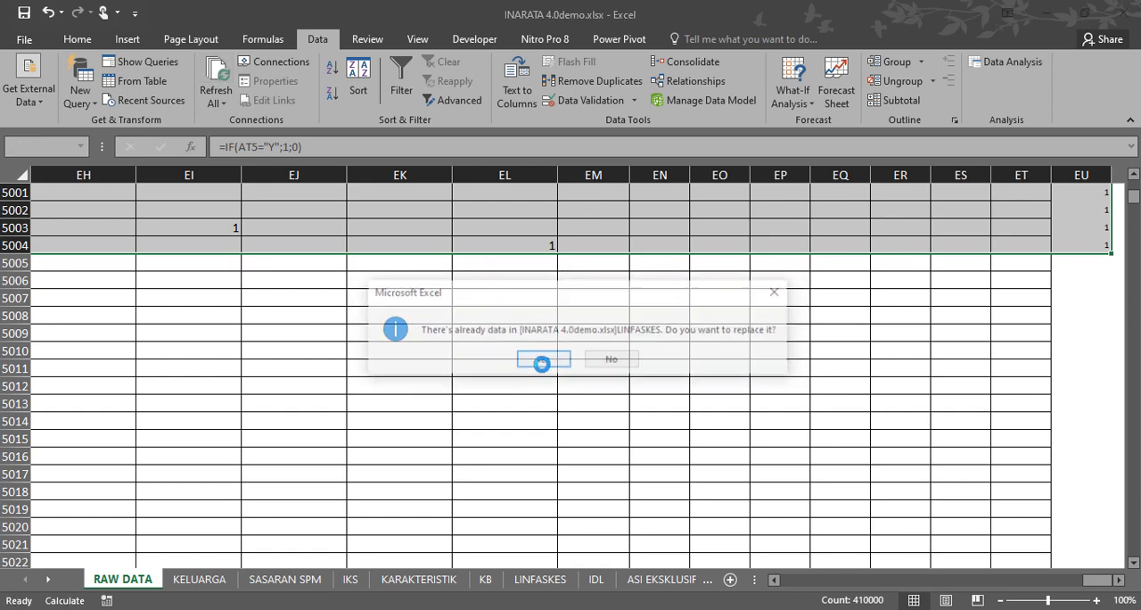
pyautogui.click(543, 359)
pyautogui.click(543, 360)
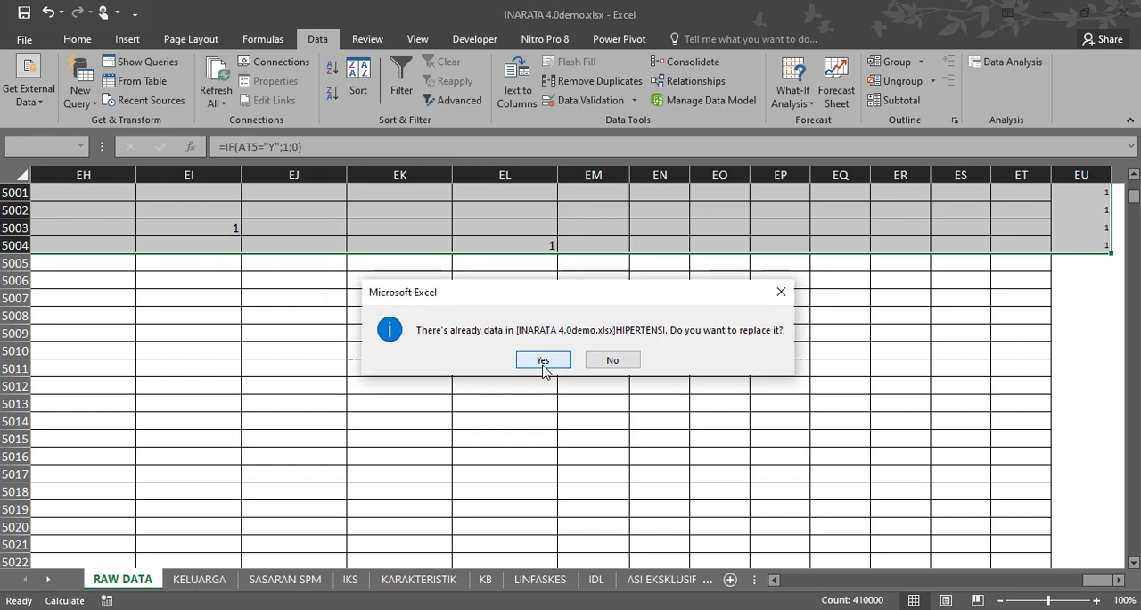
pyautogui.click(543, 361)
pyautogui.click(543, 361)
pyautogui.click(543, 361)
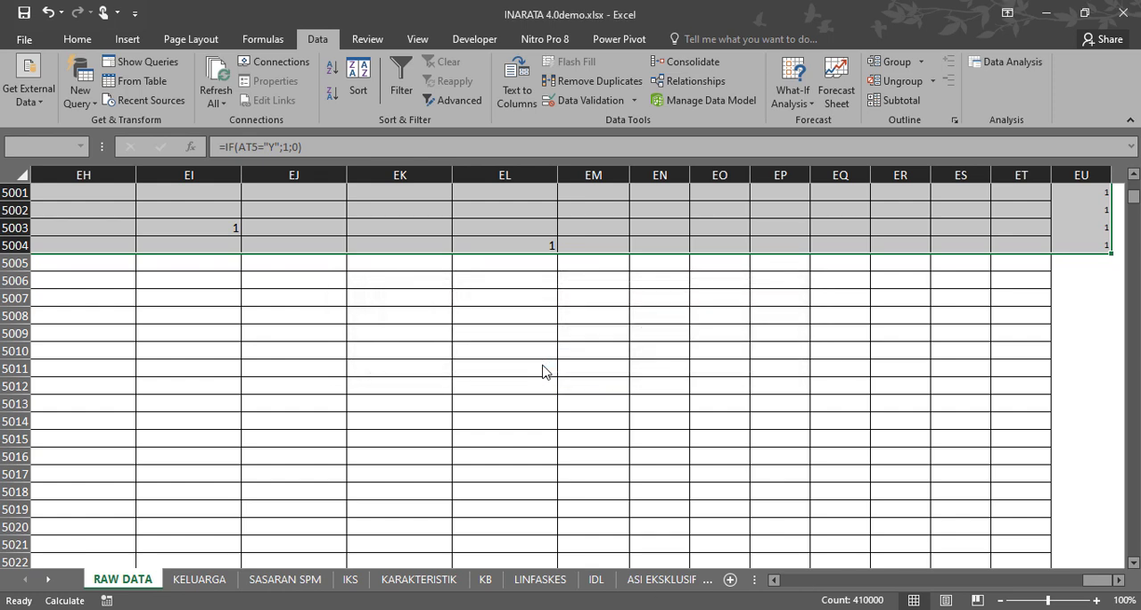
pyautogui.click(543, 365)
pyautogui.click(543, 365)
pyautogui.click(544, 366)
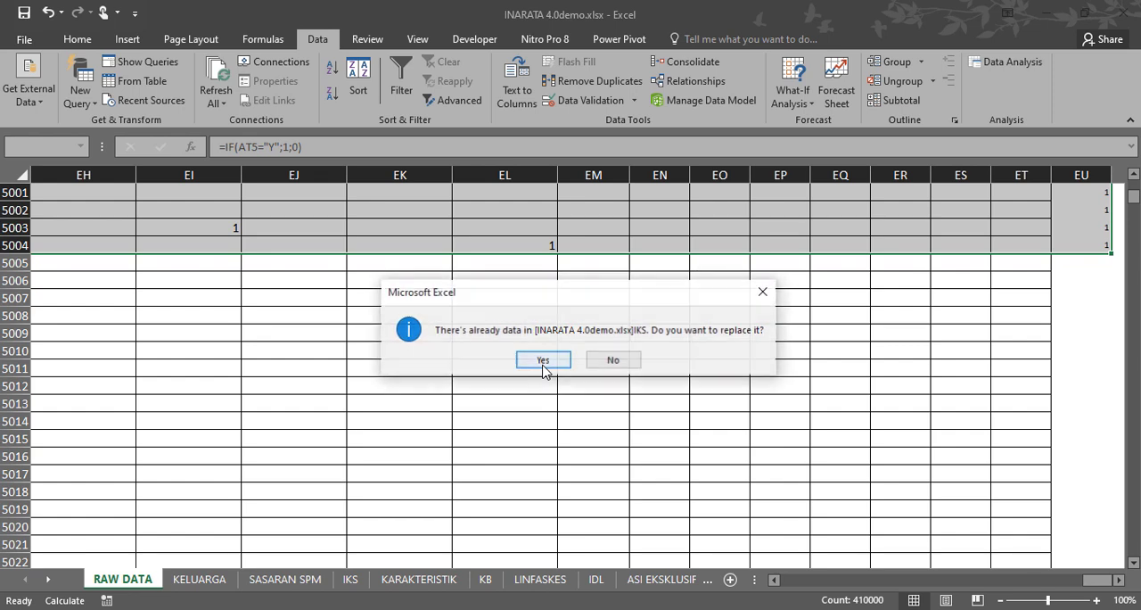
pyautogui.click(543, 361)
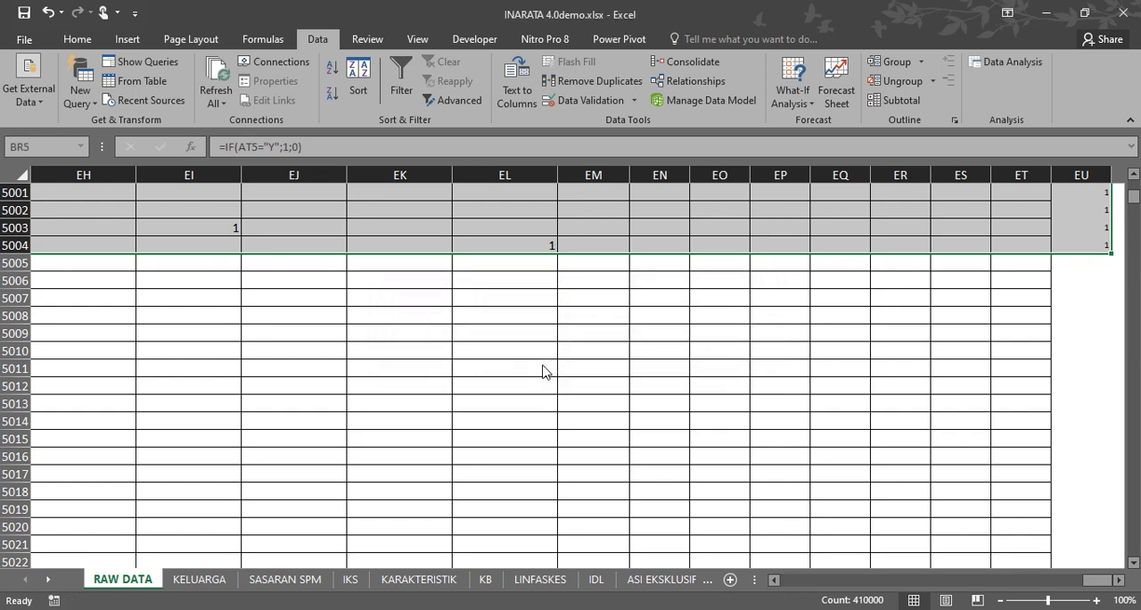
pyautogui.click(252, 309)
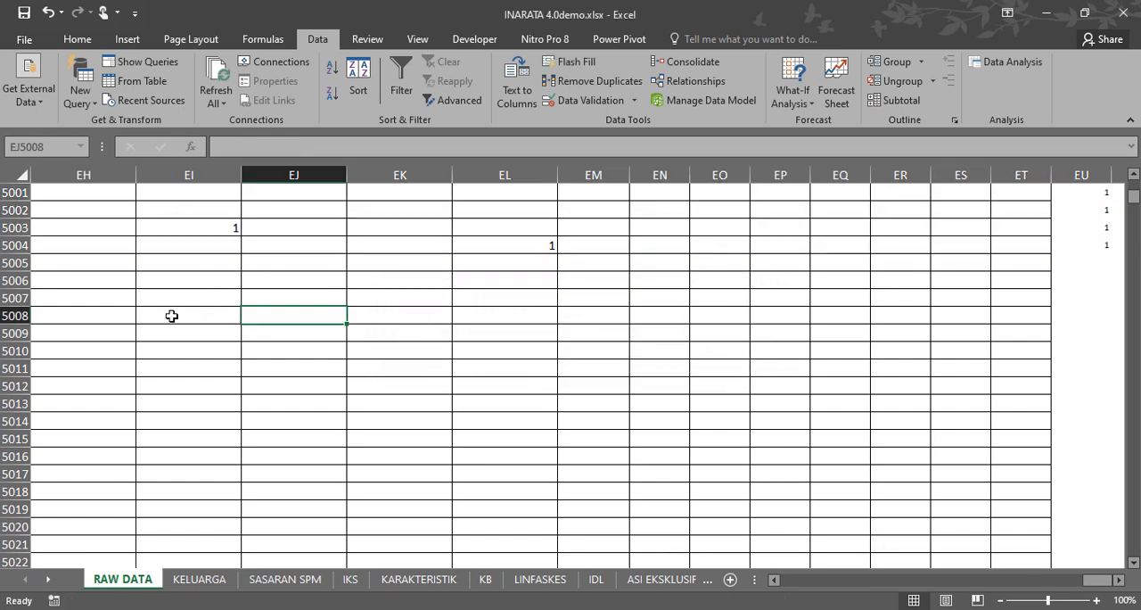
pyautogui.click(171, 317)
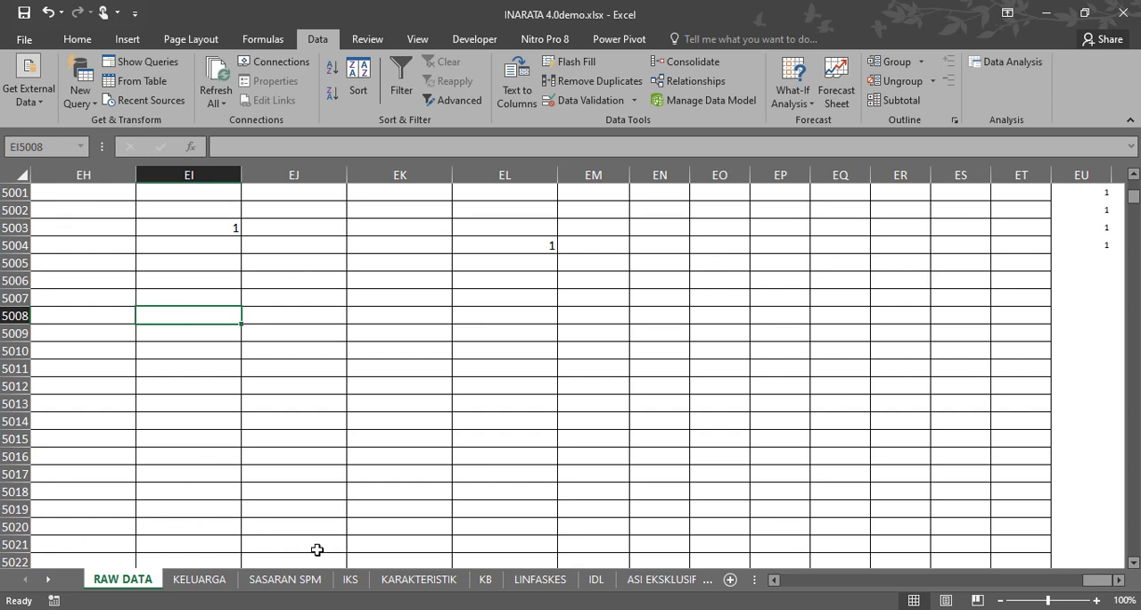
# Review the pivot tables on the KARAKTERISTIK sheet and refresh all data again, continuing despite the low-memory warning.
pyautogui.click(412, 581)
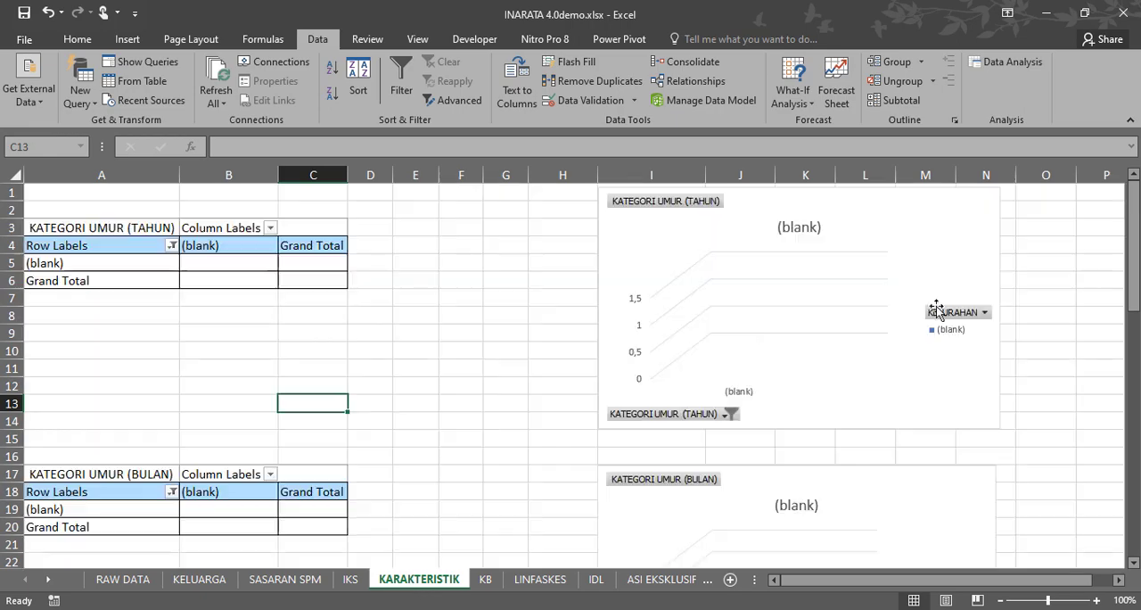
pyautogui.scroll(-5, 396, 391)
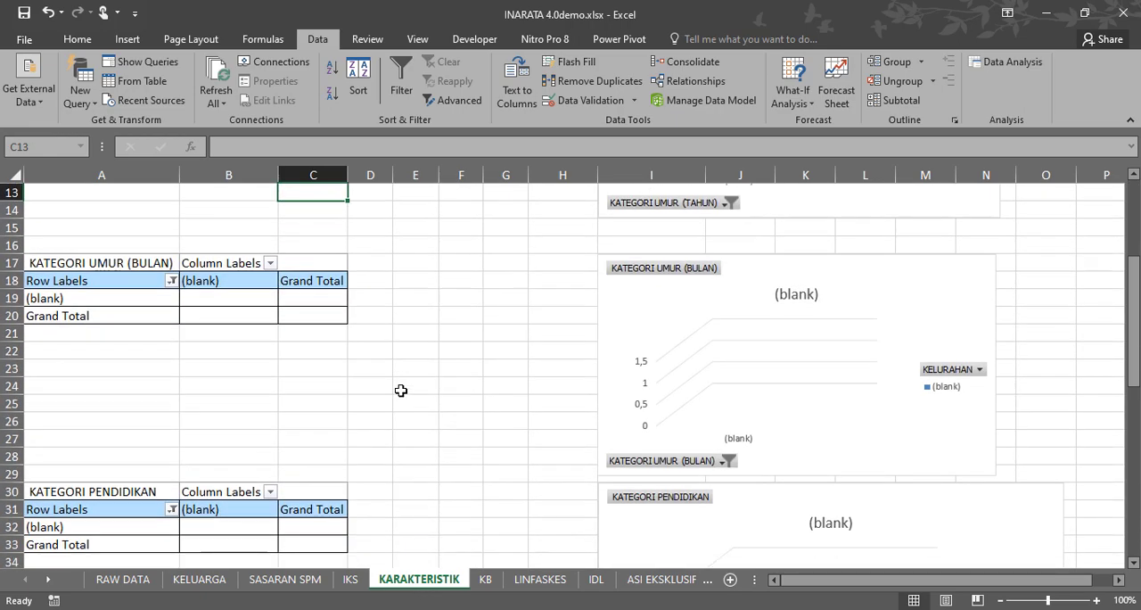
pyautogui.scroll(5, 401, 390)
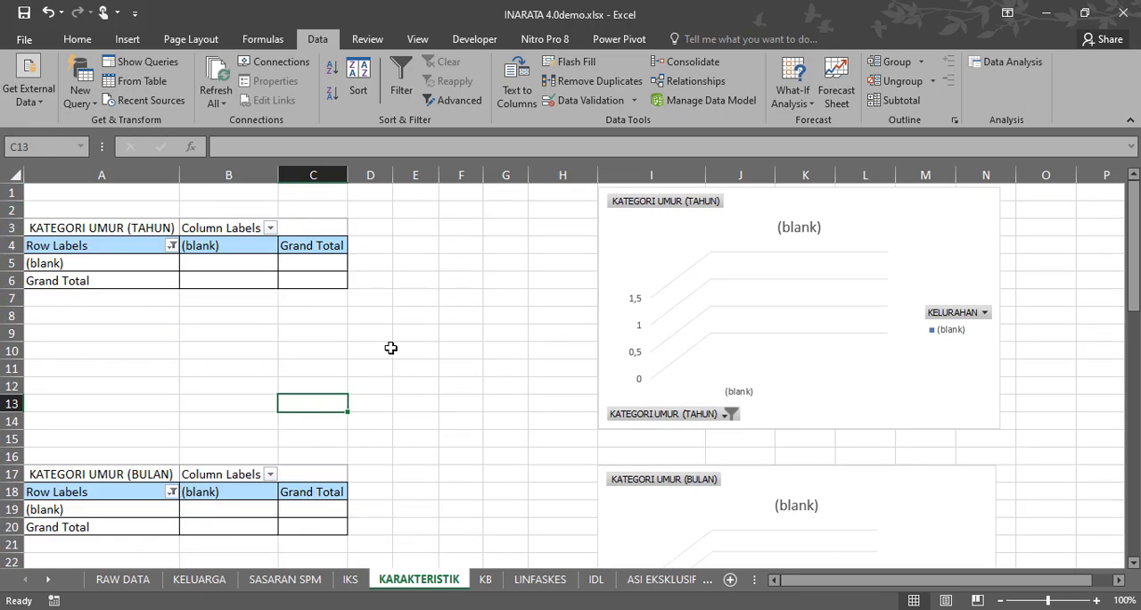
pyautogui.click(220, 75)
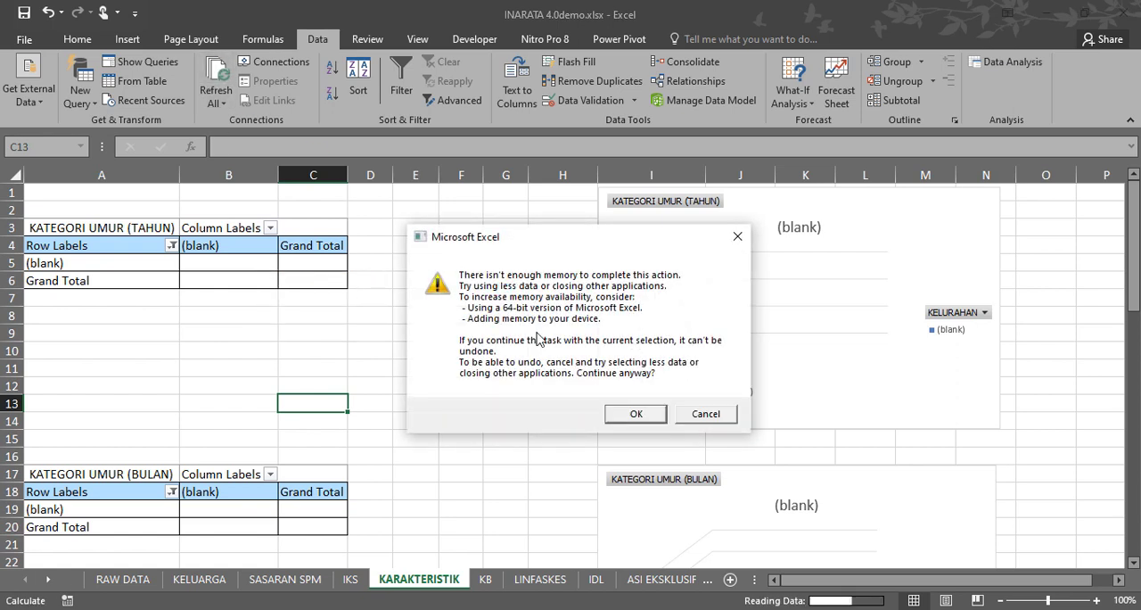
pyautogui.click(636, 417)
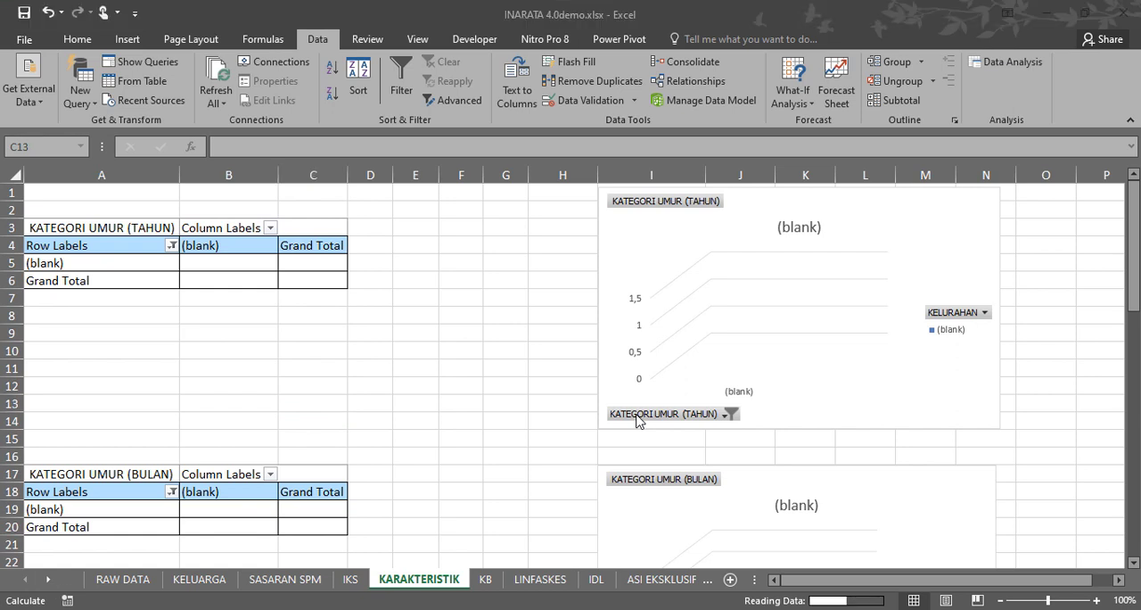
# Filter the KATEGORI UMUR (TAHUN) rows to all age groups, excluding (blank) and the empty item, and deselect the pivot table.
pyautogui.click(171, 245)
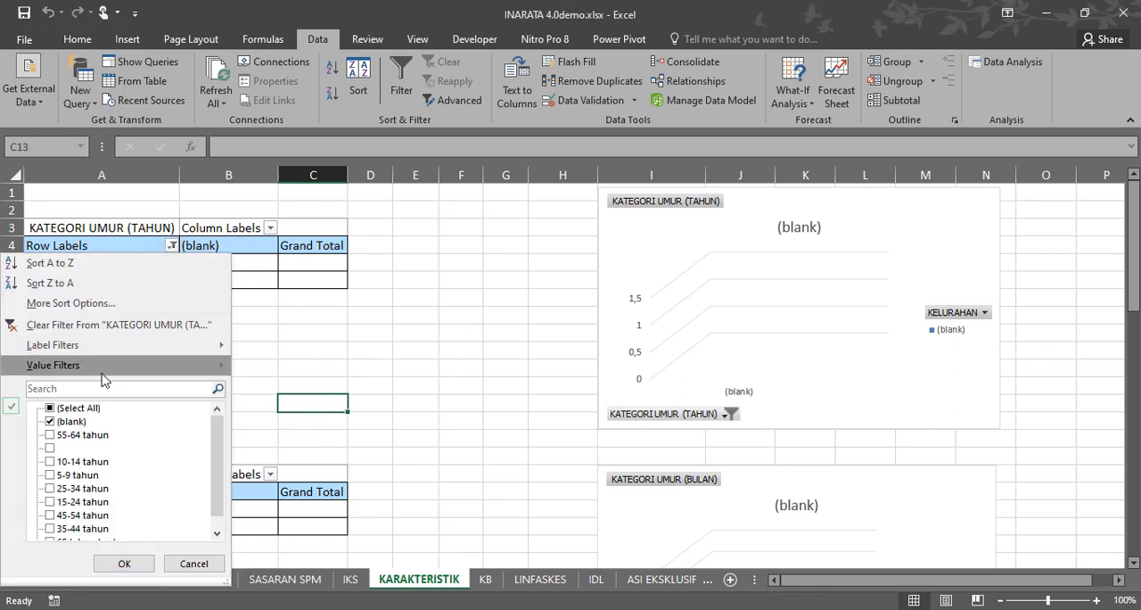
pyautogui.click(50, 409)
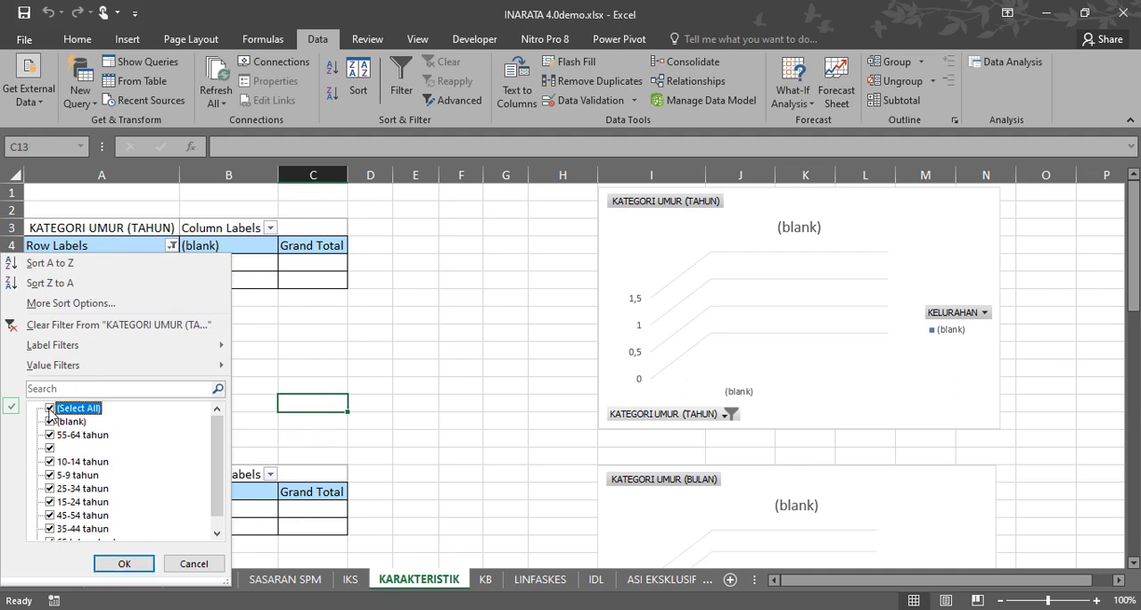
pyautogui.click(50, 422)
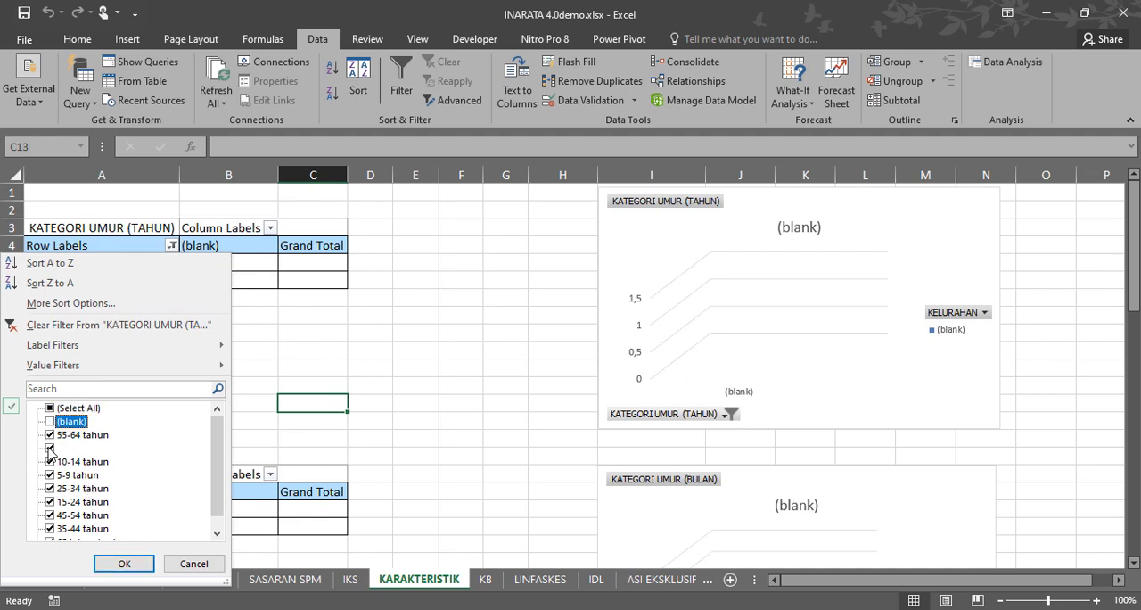
pyautogui.click(124, 563)
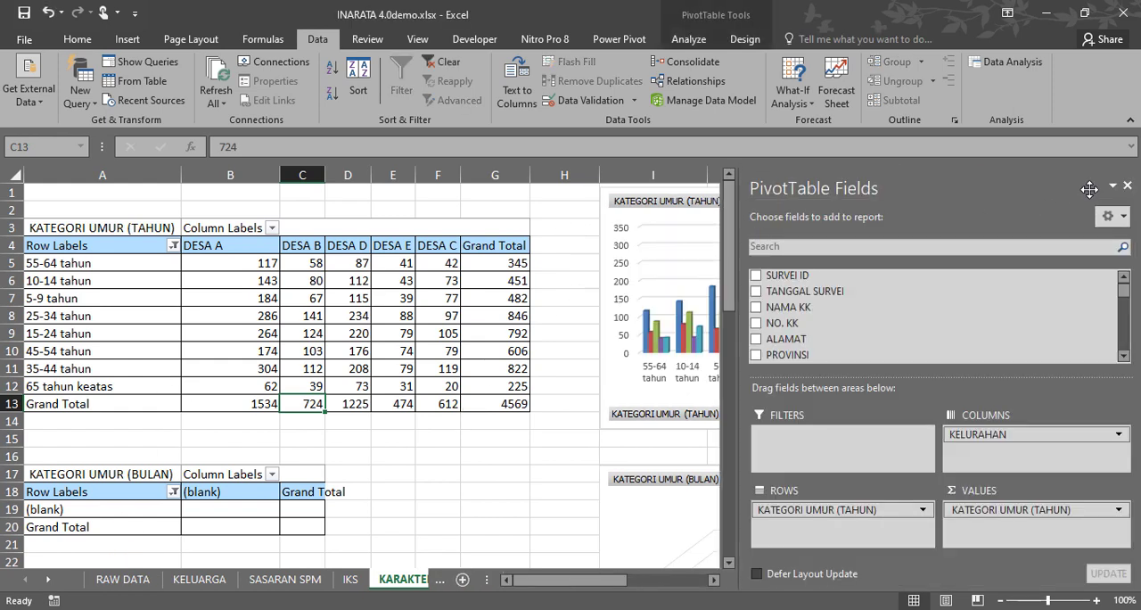
pyautogui.click(558, 210)
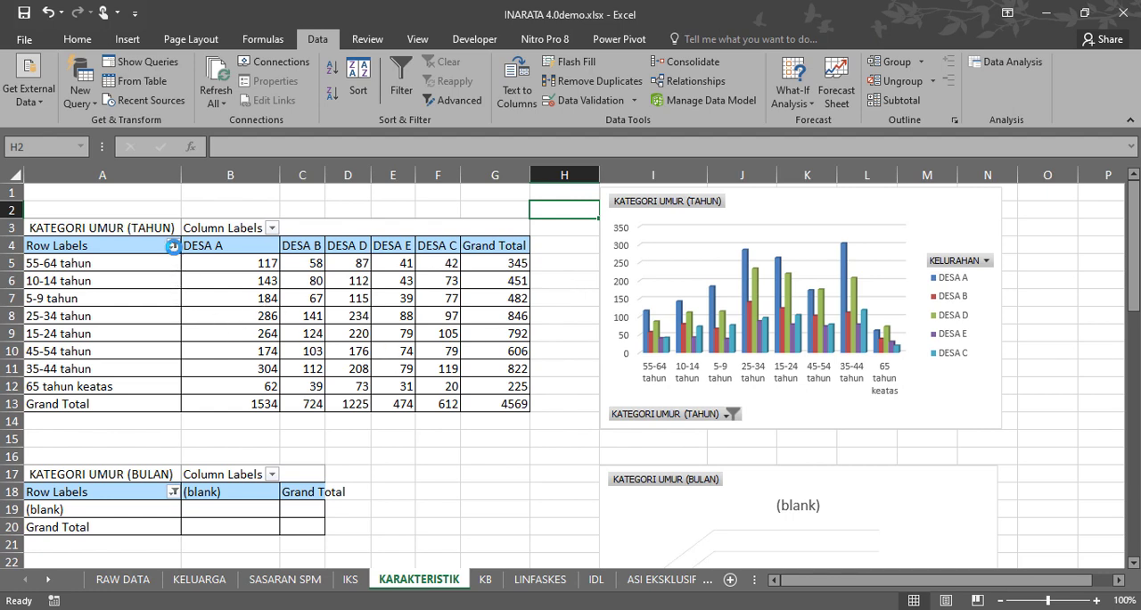
pyautogui.click(173, 246)
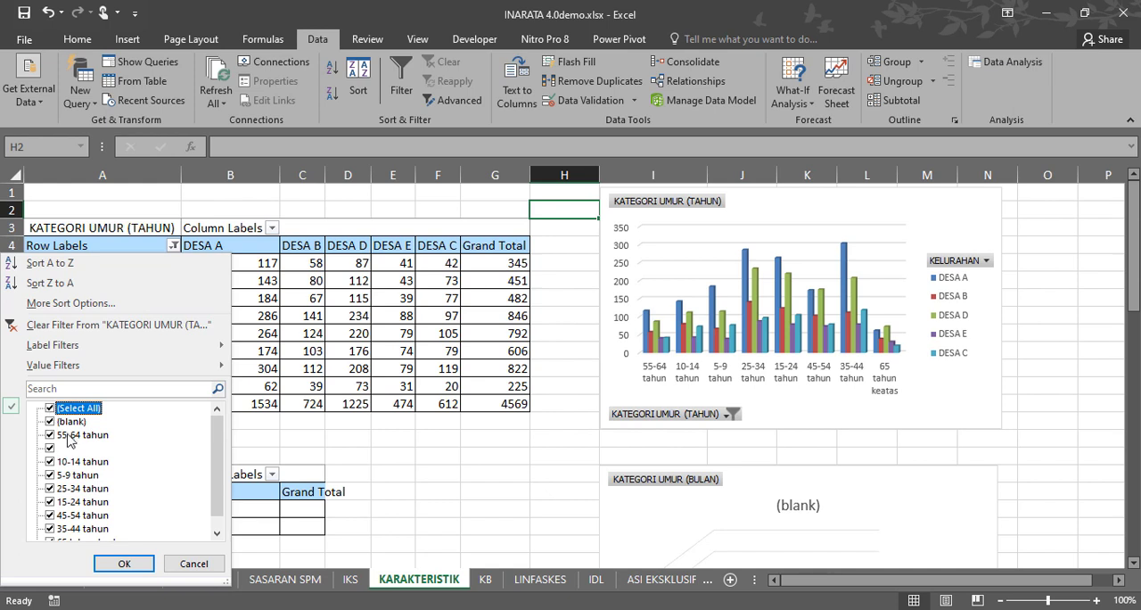
pyautogui.click(50, 410)
pyautogui.click(186, 564)
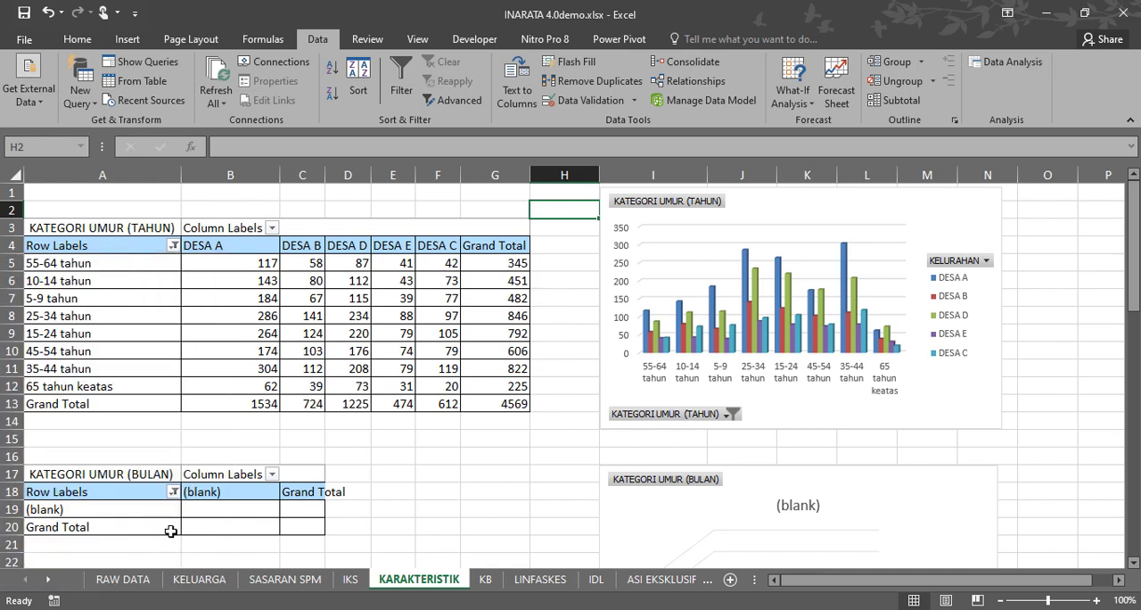
# Include (blank) and exclude 55-64 tahun in the row filter of the KATEGORI UMUR (TAHUN) pivot table.
pyautogui.click(173, 245)
pyautogui.click(52, 434)
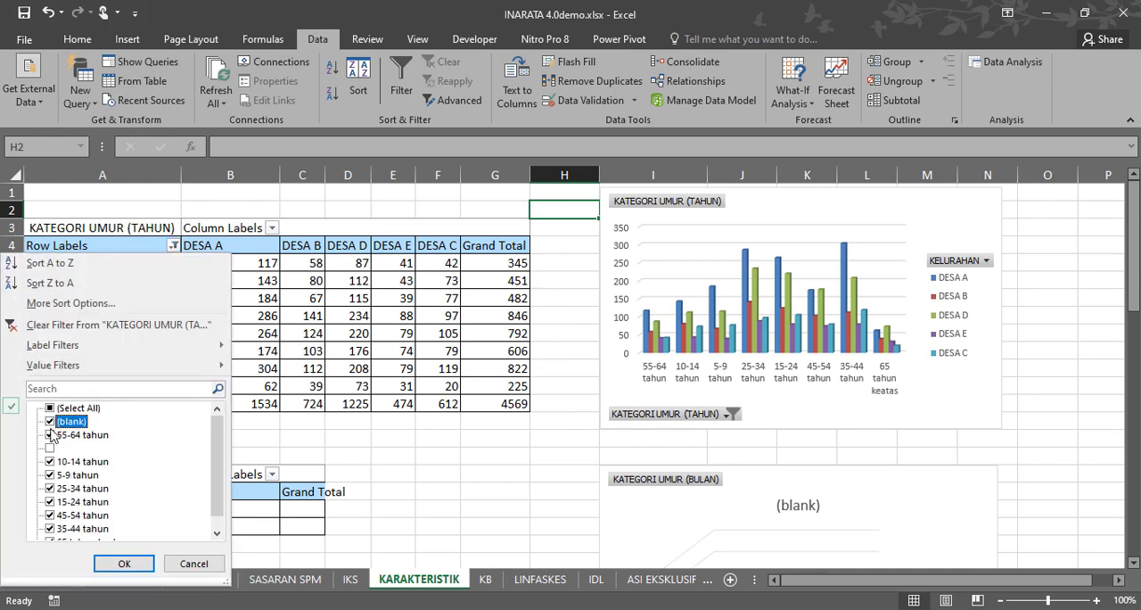
pyautogui.click(123, 564)
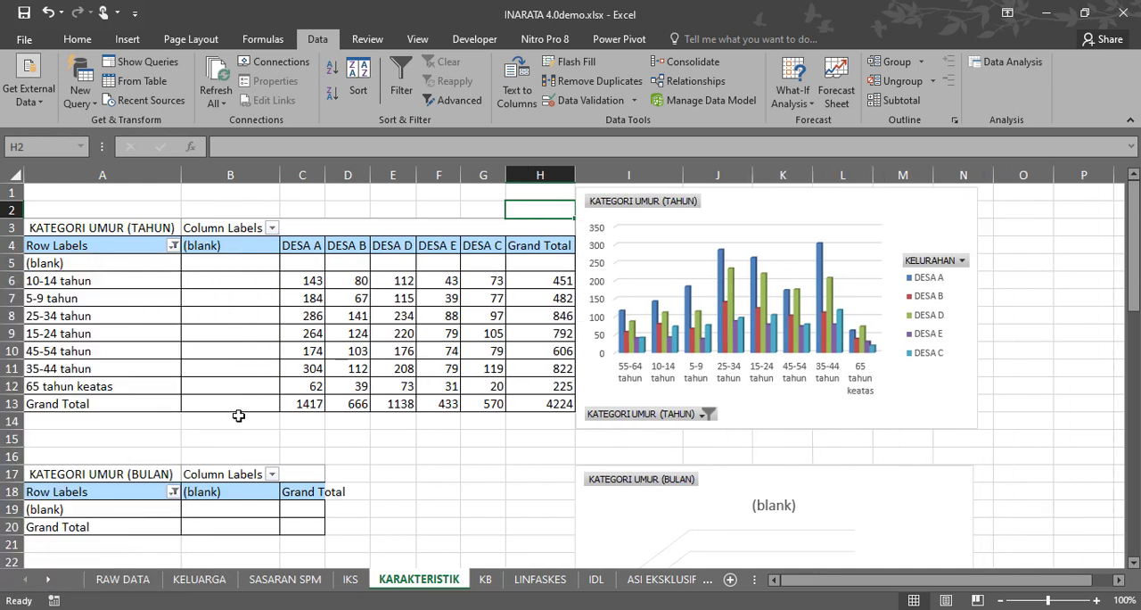
# Restrict the KATEGORI UMUR (TAHUN) row filter to only (blank) and the empty item.
pyautogui.click(173, 245)
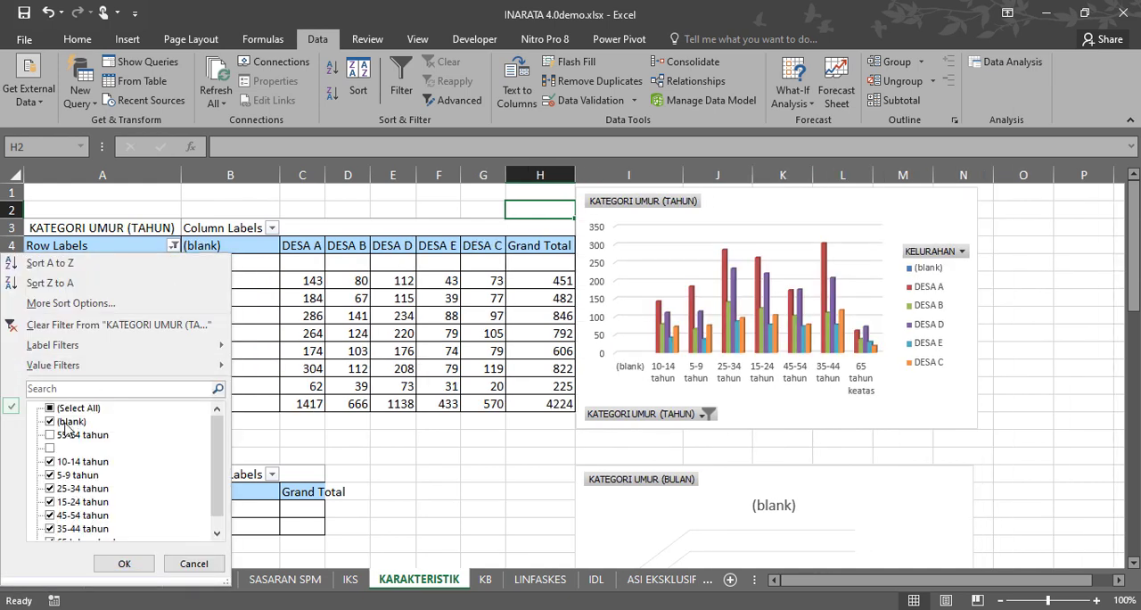
pyautogui.click(52, 410)
pyautogui.click(51, 409)
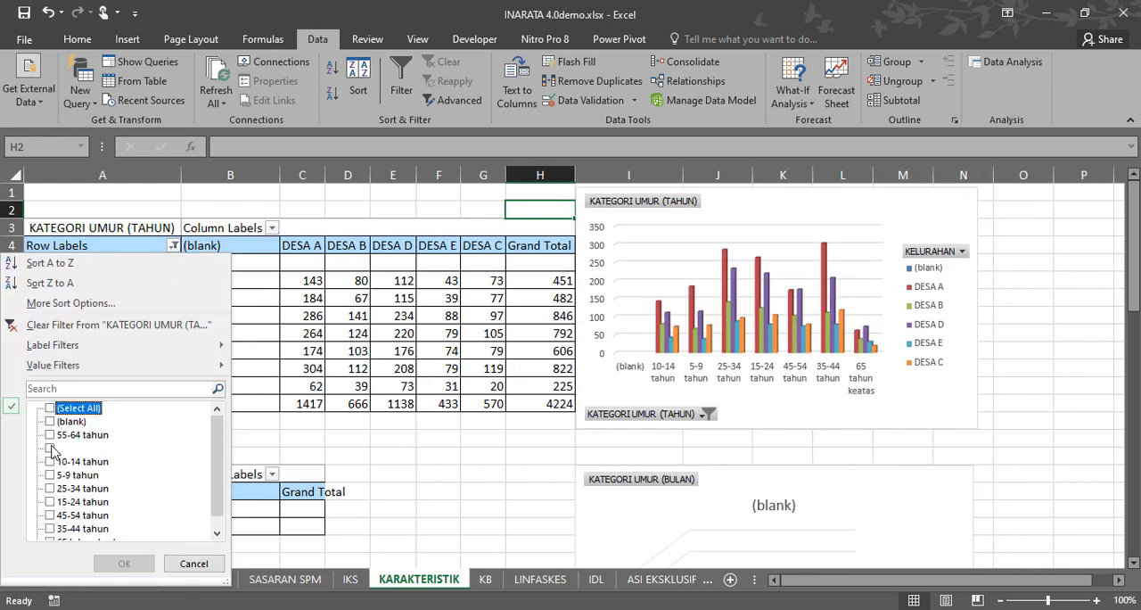
pyautogui.click(50, 421)
pyautogui.click(50, 449)
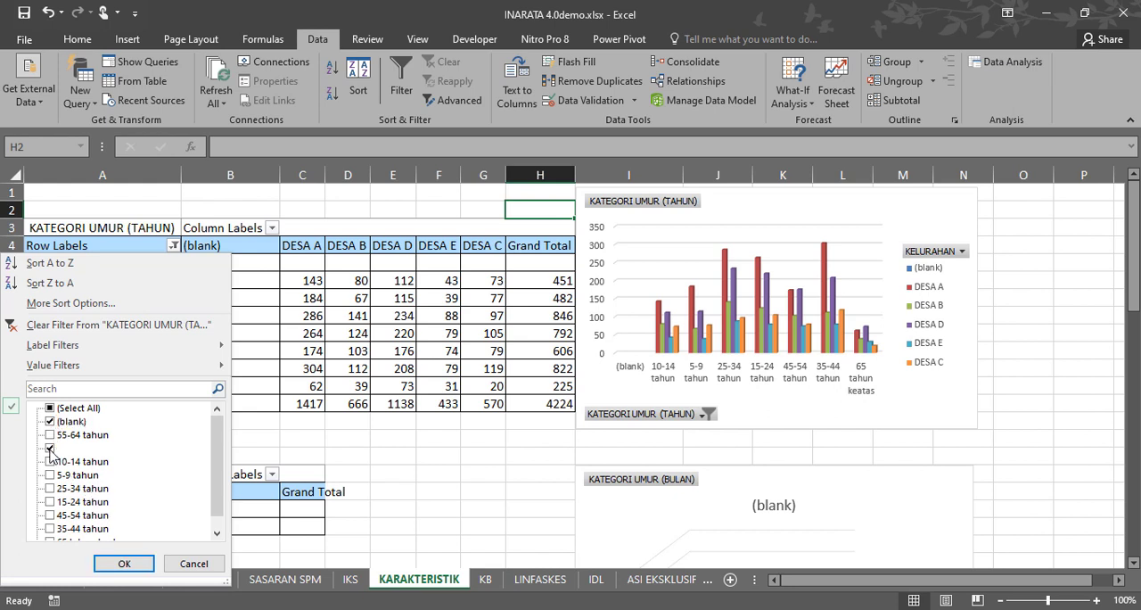
pyautogui.click(115, 560)
pyautogui.click(191, 328)
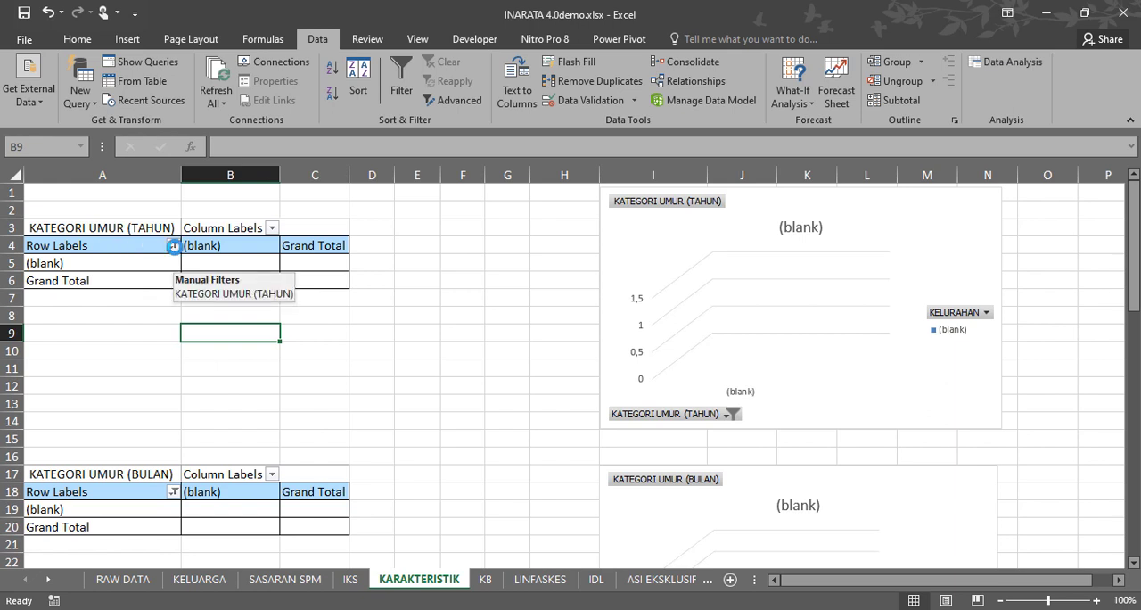
# Show every age group from 5-9 tahun to 65 tahun keatas in the KATEGORI UMUR (TAHUN) pivot table, leaving out (blank) and the empty item.
pyautogui.click(174, 247)
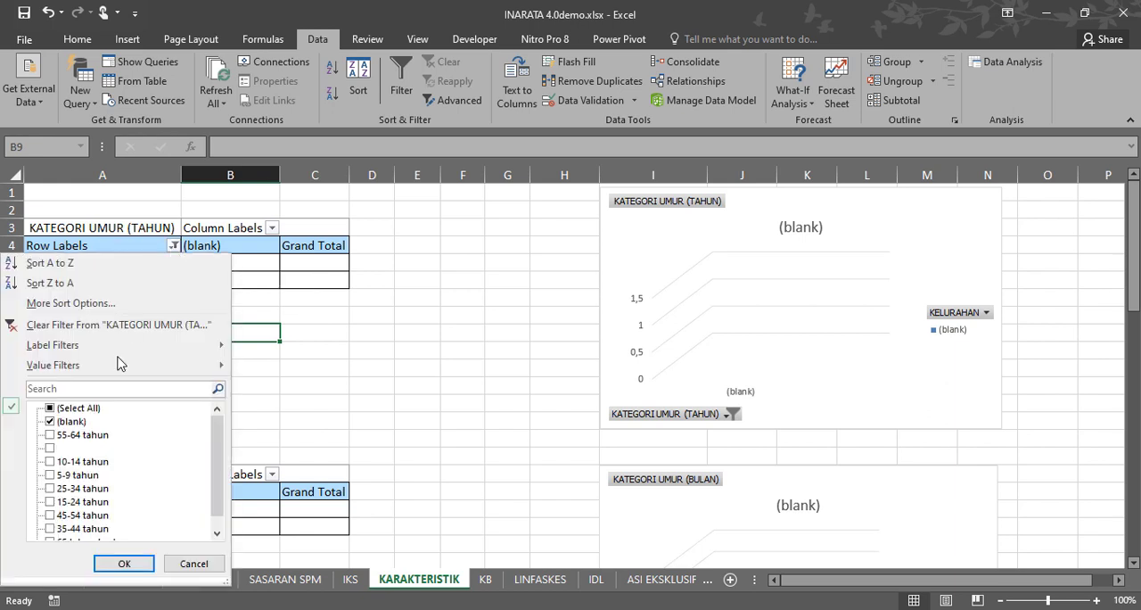
pyautogui.click(50, 422)
pyautogui.click(50, 448)
pyautogui.click(134, 563)
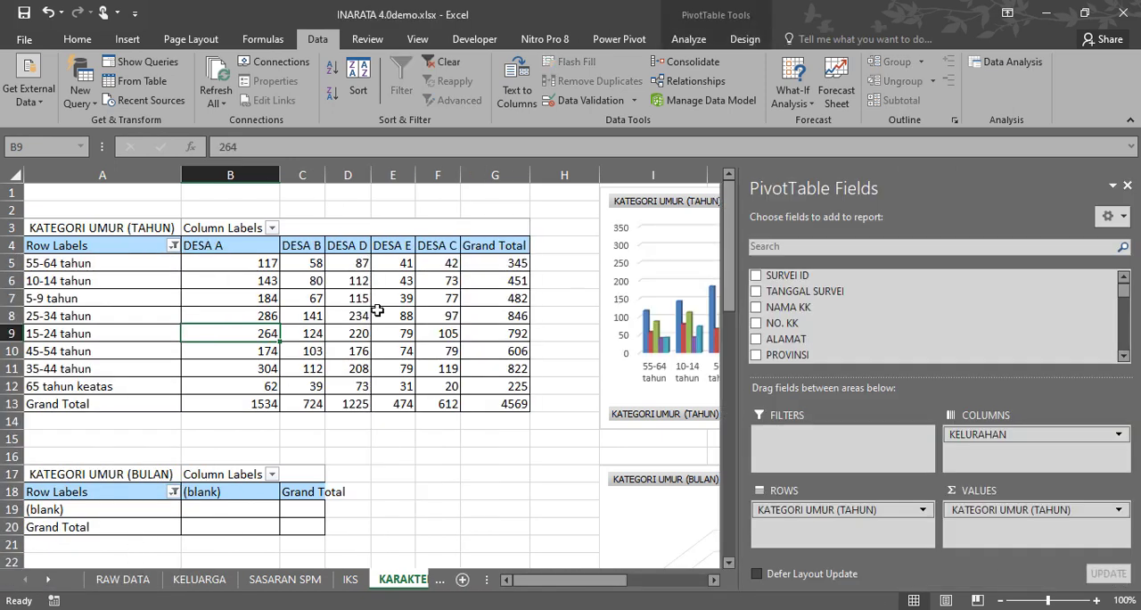
# Examine the age-group counts and the village column headings DESA A to DESA E in the KATEGORI UMUR (TAHUN) pivot table.
pyautogui.click(308, 263)
pyautogui.moveTo(311, 315); pyautogui.dragTo(395, 404)
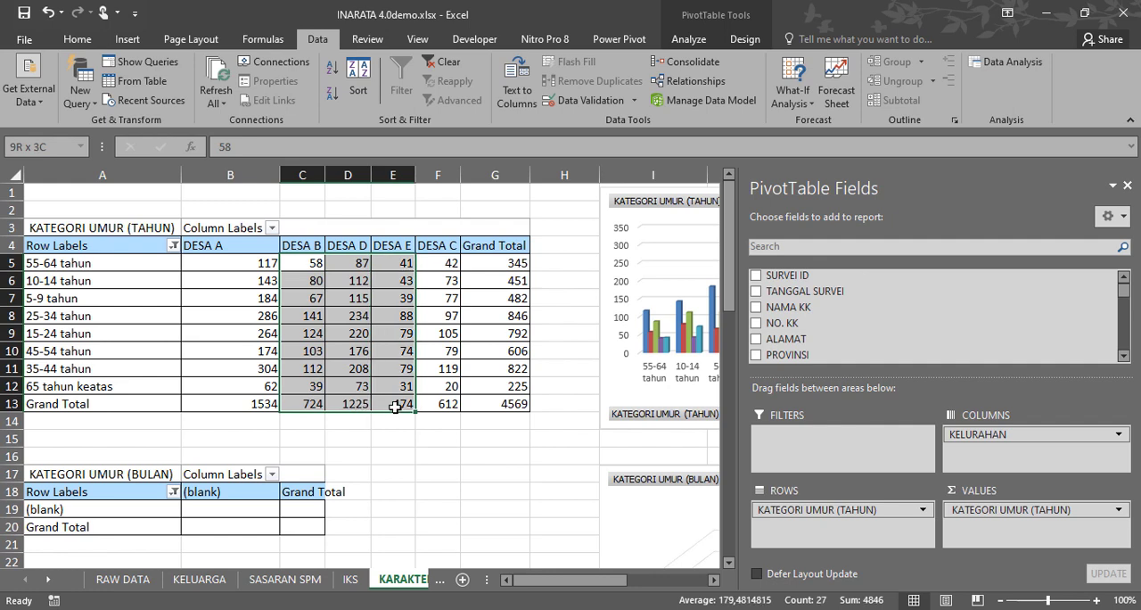
pyautogui.moveTo(240, 243); pyautogui.dragTo(438, 252)
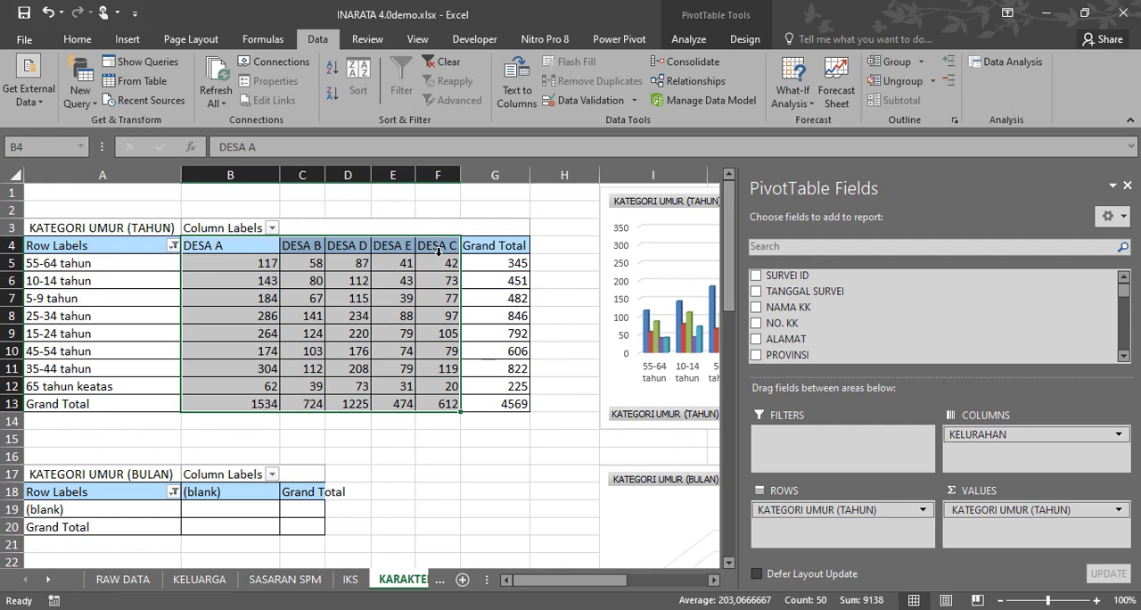
pyautogui.click(435, 246)
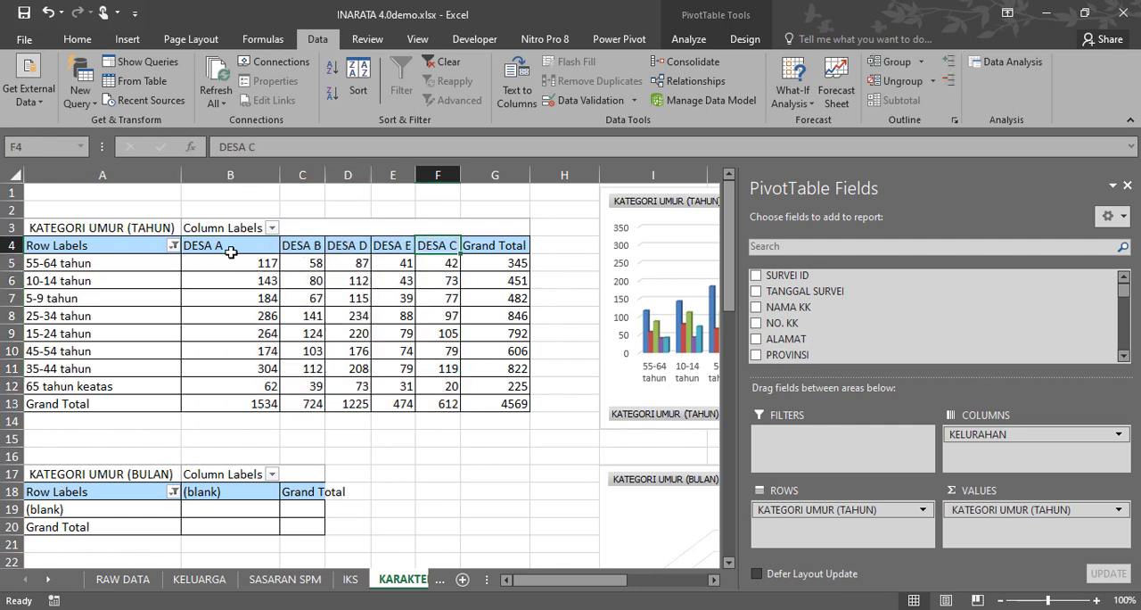
pyautogui.moveTo(227, 247); pyautogui.dragTo(432, 249)
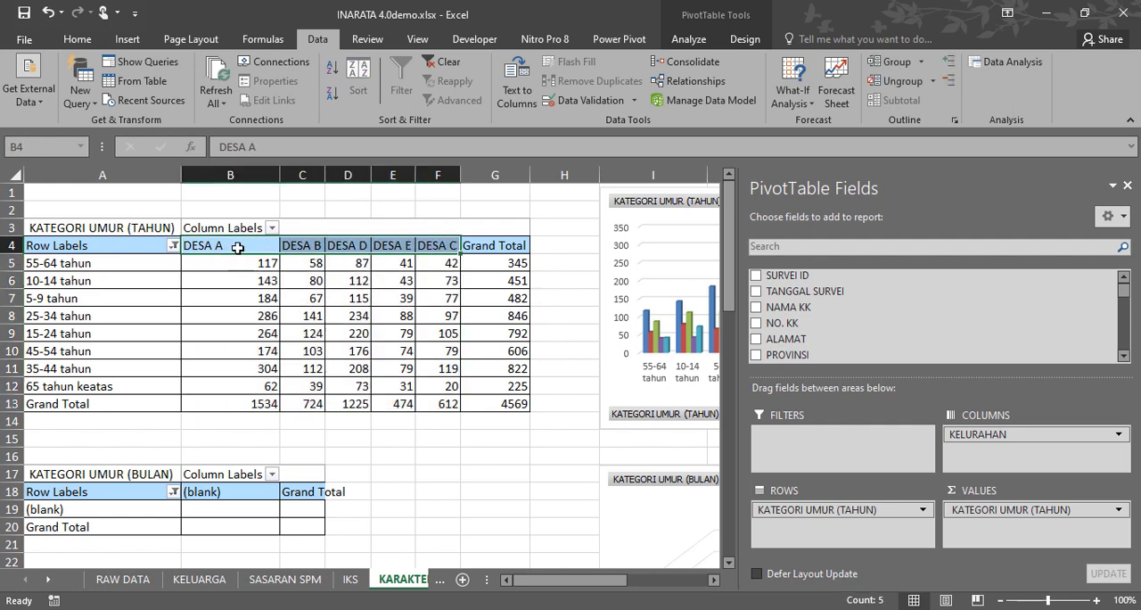
pyautogui.moveTo(227, 248); pyautogui.dragTo(437, 248)
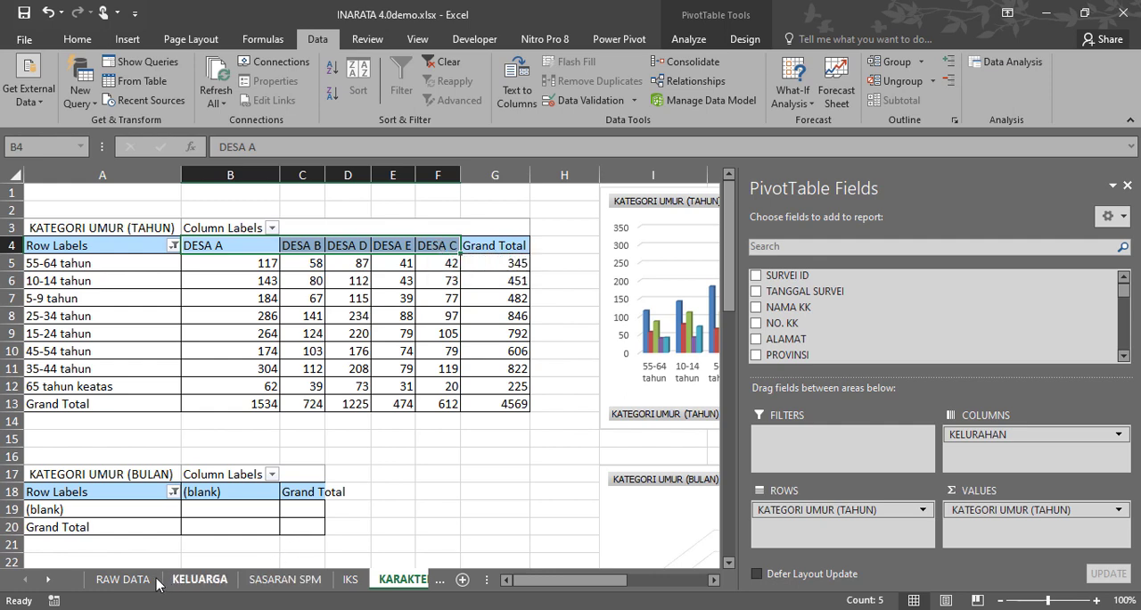
# Turn on filtering for the header row 4 of the RAW DATA sheet.
pyautogui.click(123, 579)
pyautogui.scroll(5, 971, 209)
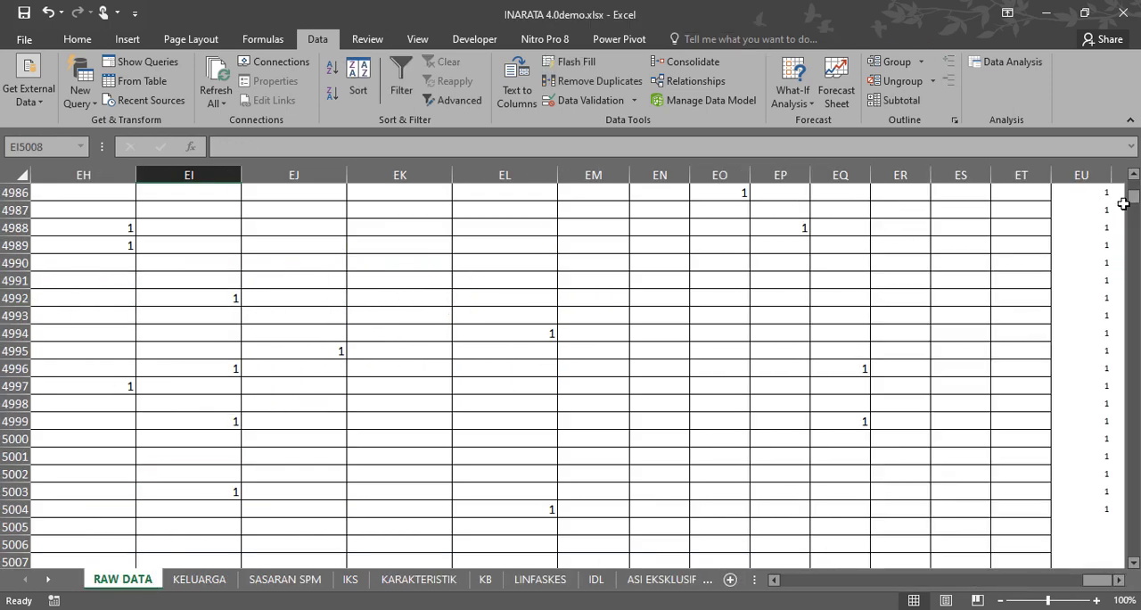
pyautogui.moveTo(1123, 204); pyautogui.dragTo(1125, 187)
pyautogui.moveTo(1098, 579); pyautogui.dragTo(776, 587)
pyautogui.click(11, 283)
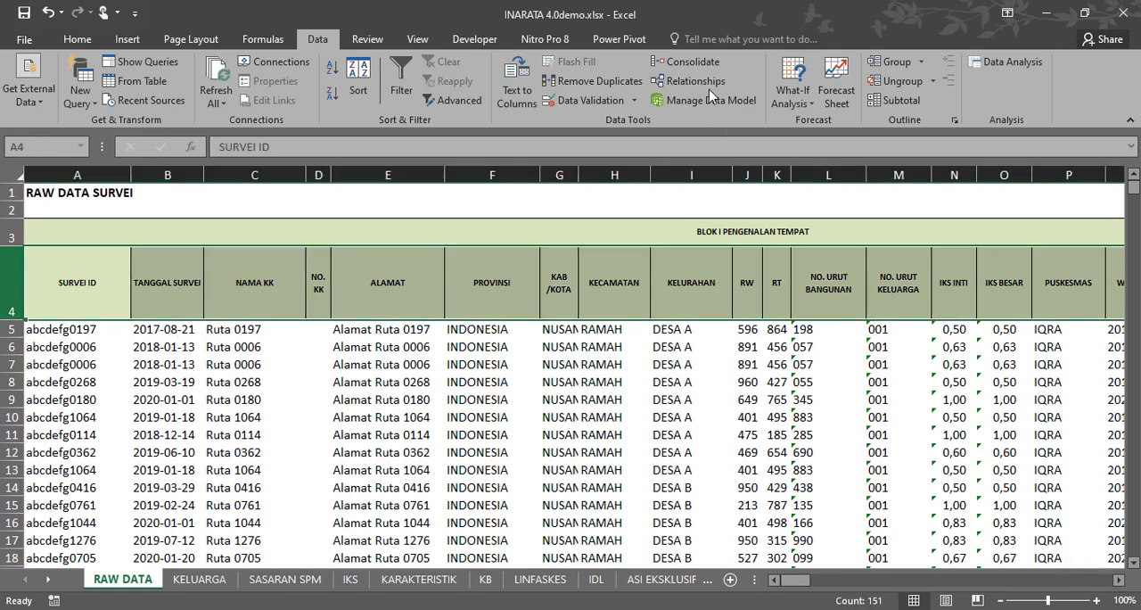
pyautogui.click(408, 80)
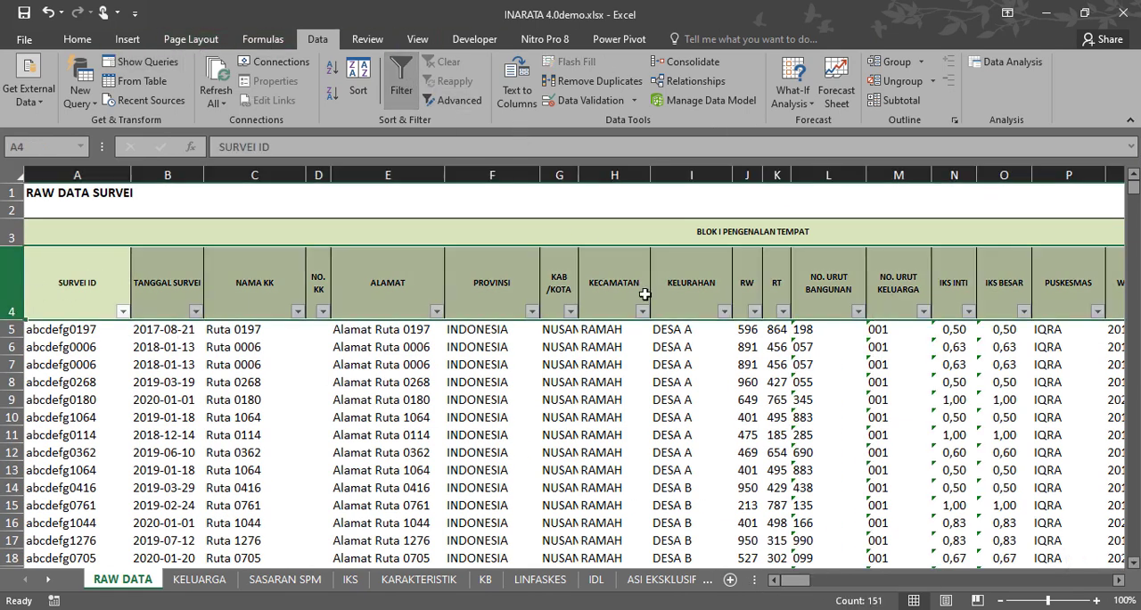
# Check the village names in RAW DATA's KELURAHAN filter against the column headings of the KATEGORI UMUR (TAHUN) pivot table on KARAKTERISTIK.
pyautogui.click(724, 311)
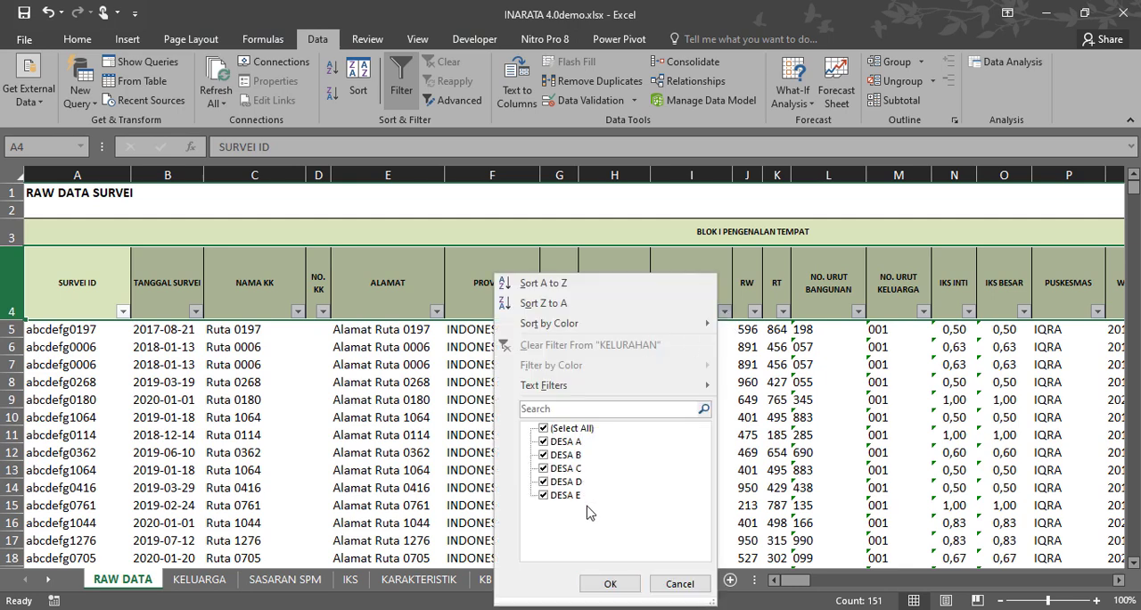
pyautogui.click(679, 584)
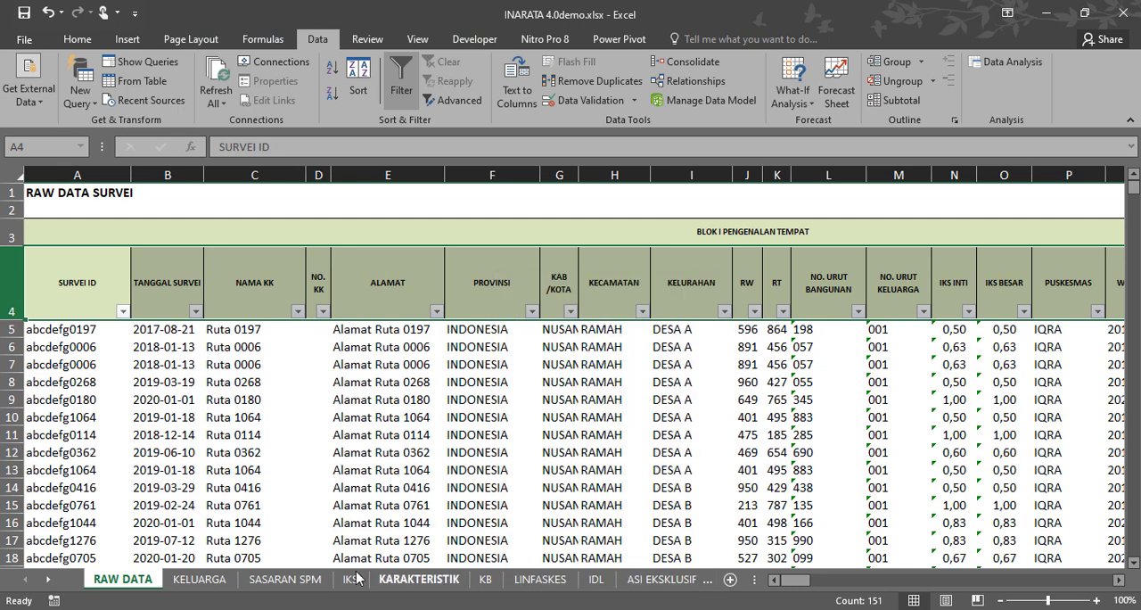
pyautogui.click(401, 584)
pyautogui.moveTo(253, 250); pyautogui.dragTo(454, 247)
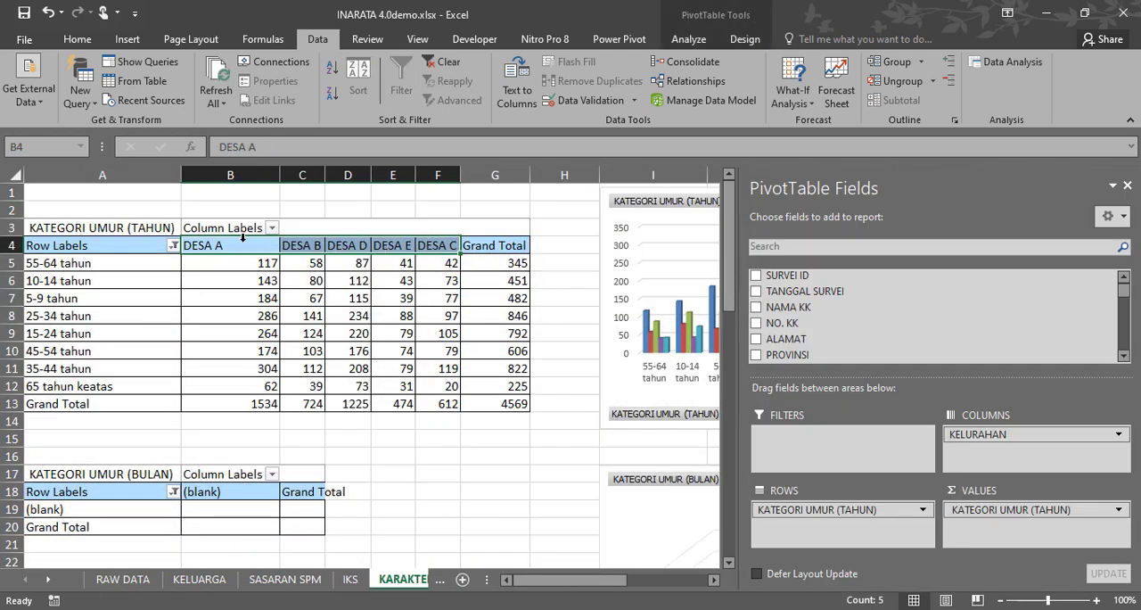
pyautogui.click(565, 336)
# Show every age group from 0-11 bulan to 48-59bulan in the KATEGORI UMUR (BULAN) pivot table, leaving out (blank) and the empty item.
pyautogui.scroll(-2, 562, 332)
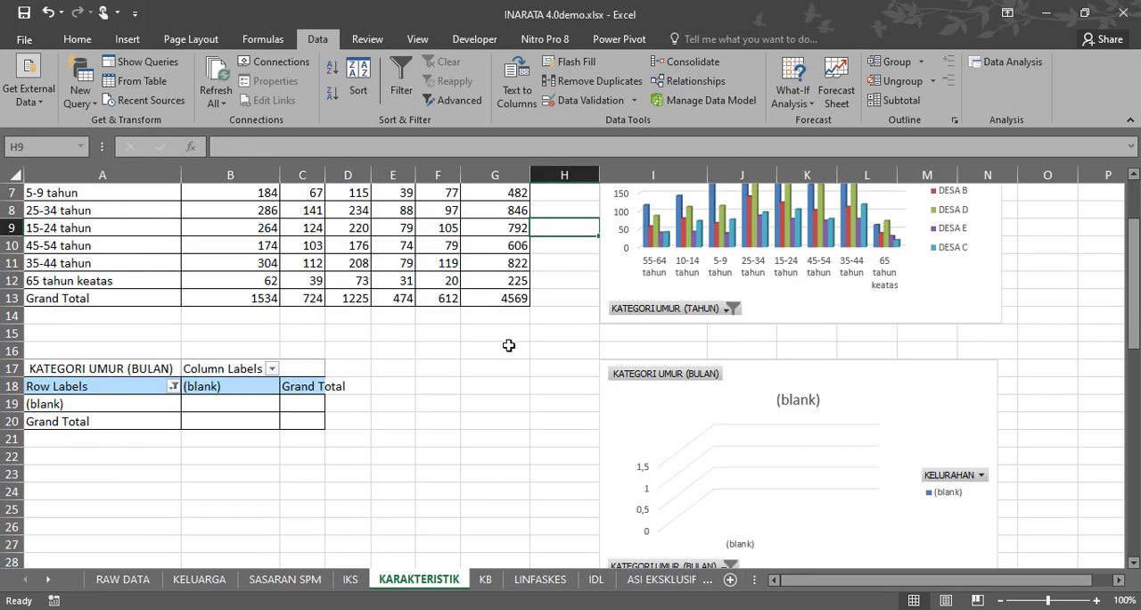
pyautogui.scroll(2, 198, 373)
pyautogui.scroll(-2, 197, 375)
pyautogui.click(174, 387)
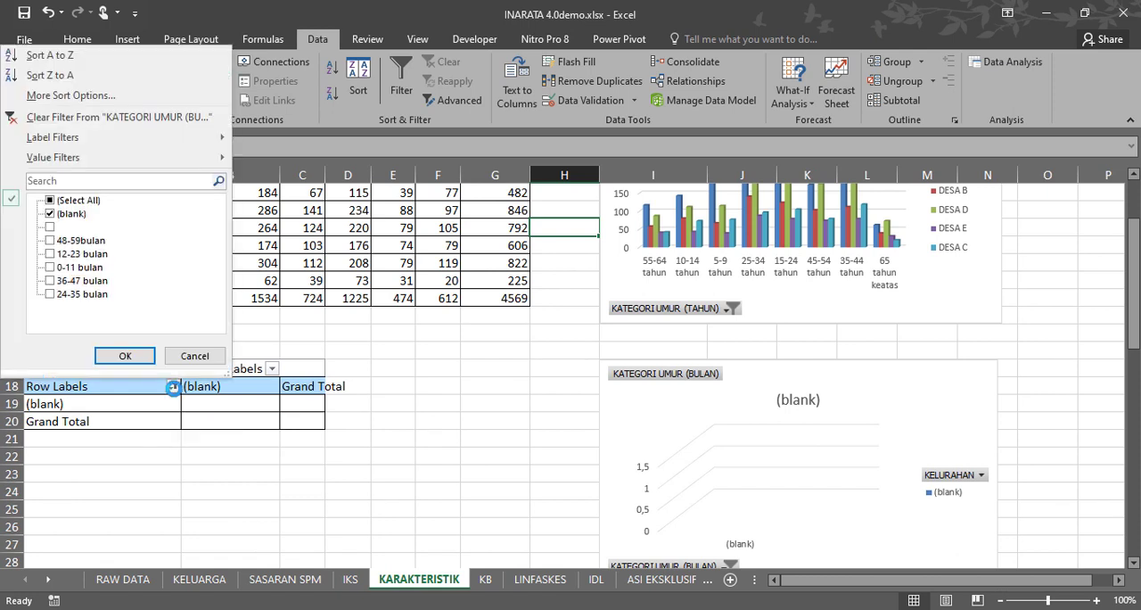
pyautogui.click(50, 214)
pyautogui.click(50, 240)
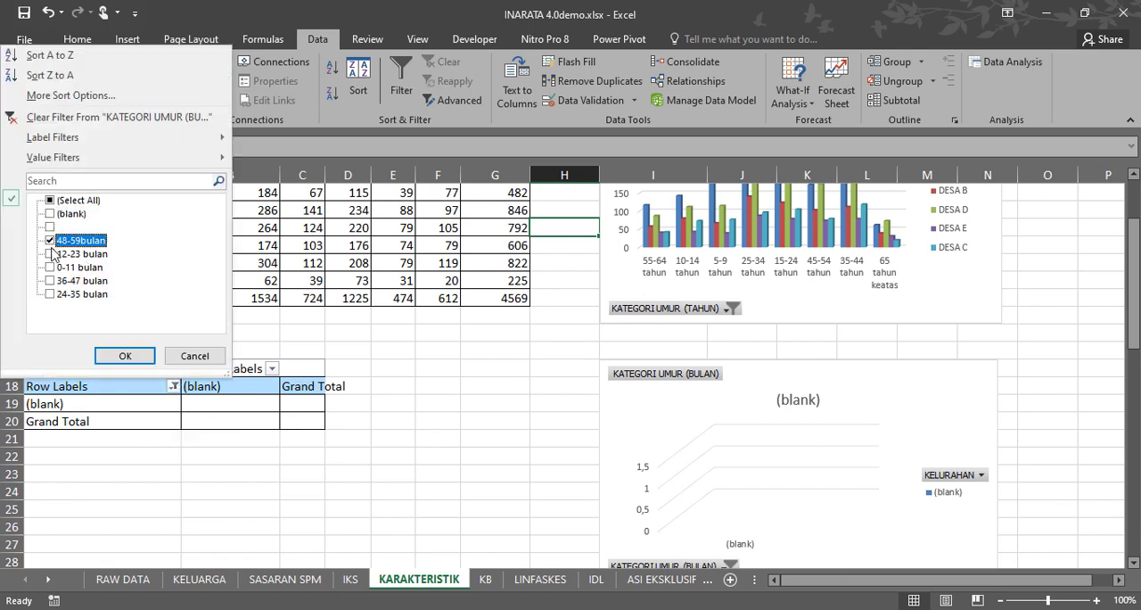
pyautogui.click(50, 253)
pyautogui.click(50, 266)
pyautogui.click(50, 280)
pyautogui.click(50, 293)
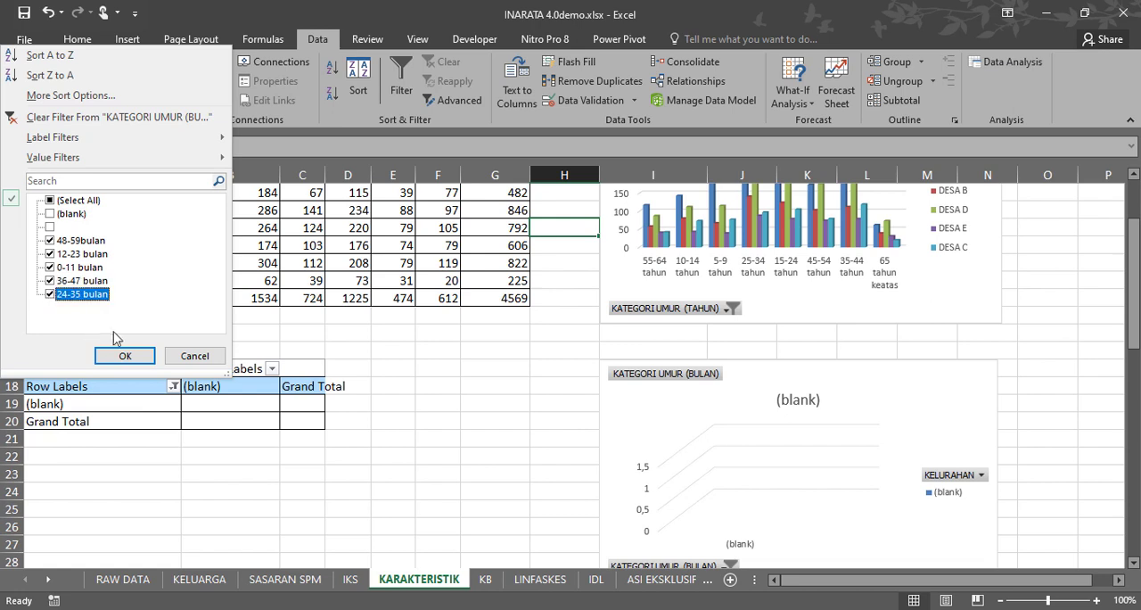
pyautogui.click(125, 357)
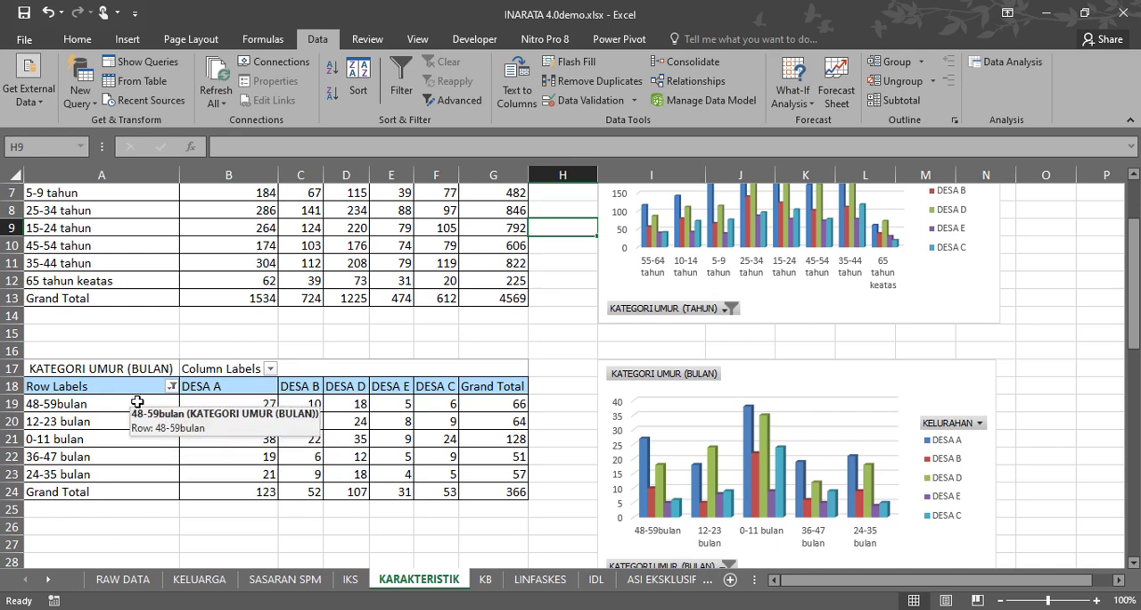
# Sort the row labels of the KATEGORI UMUR (BULAN) pivot table from A to Z.
pyautogui.moveTo(137, 402); pyautogui.dragTo(125, 473)
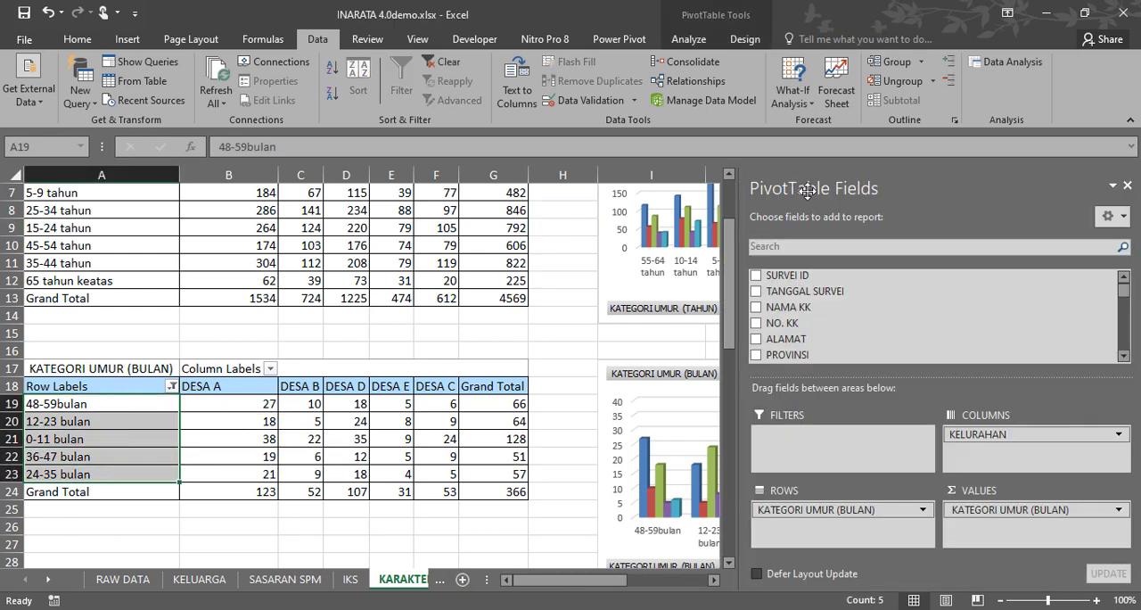
pyautogui.scroll(4, 821, 89)
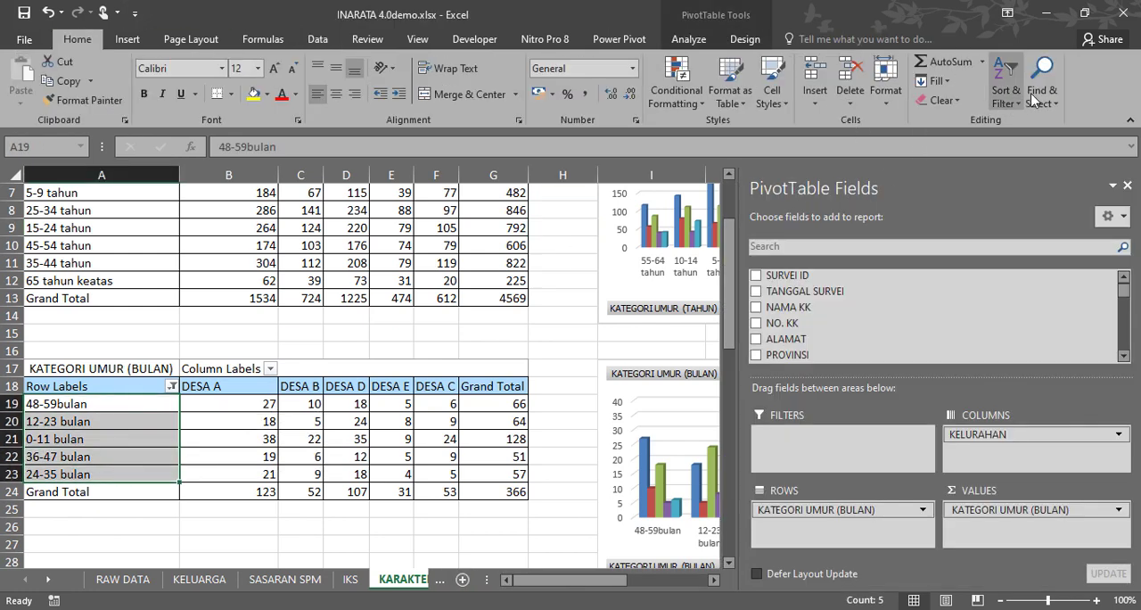
pyautogui.click(1007, 98)
pyautogui.click(1019, 128)
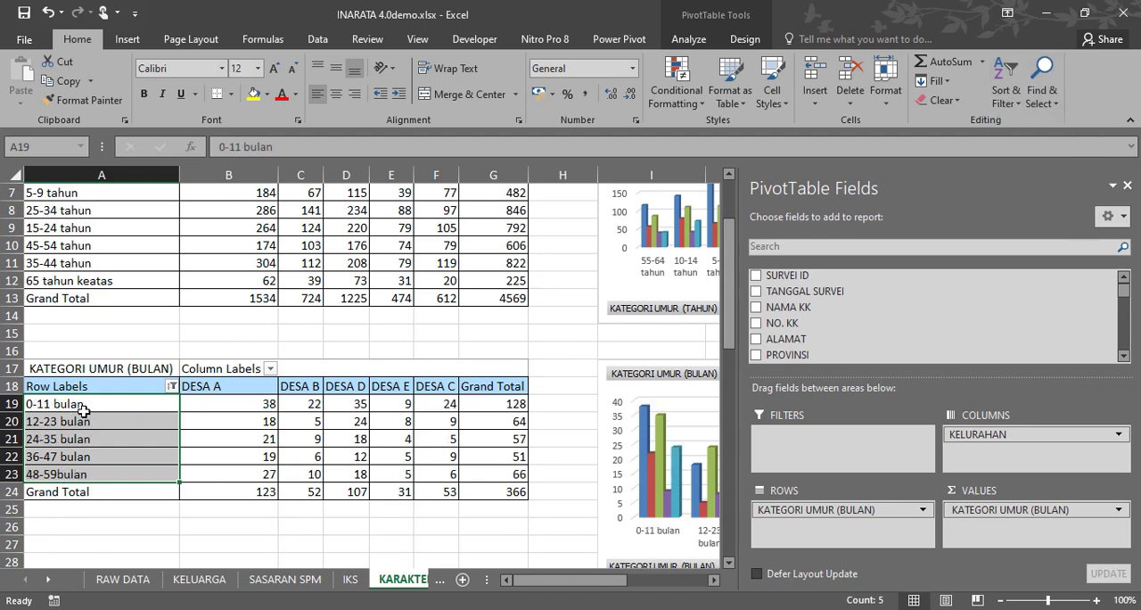
# Sort the row labels of the KATEGORI UMUR (TAHUN) pivot table from A to Z.
pyautogui.scroll(2, 82, 407)
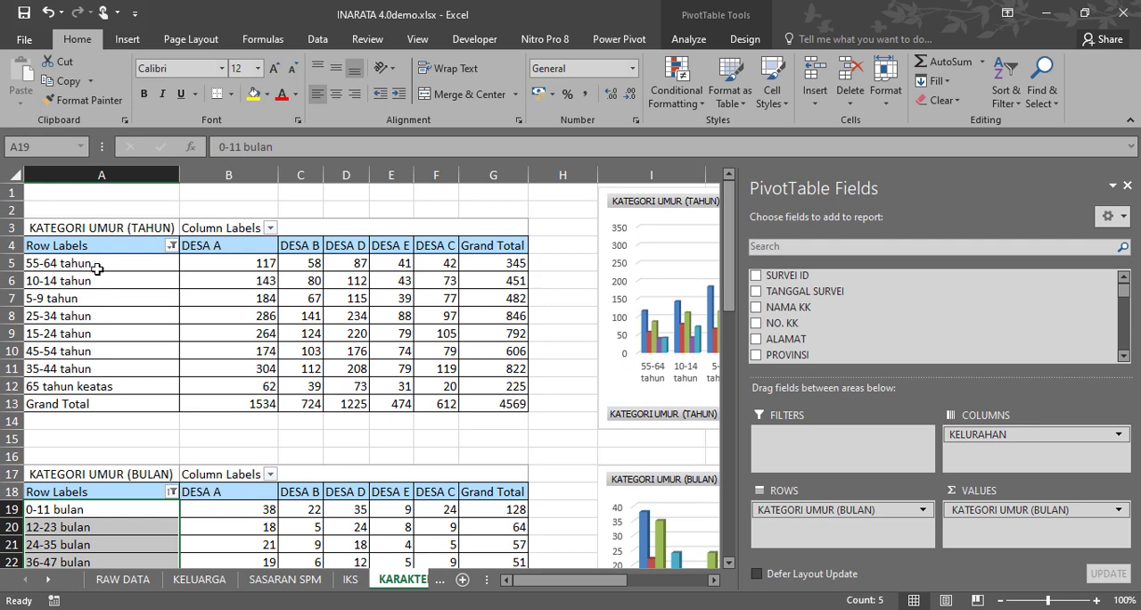
pyautogui.moveTo(97, 268); pyautogui.dragTo(77, 385)
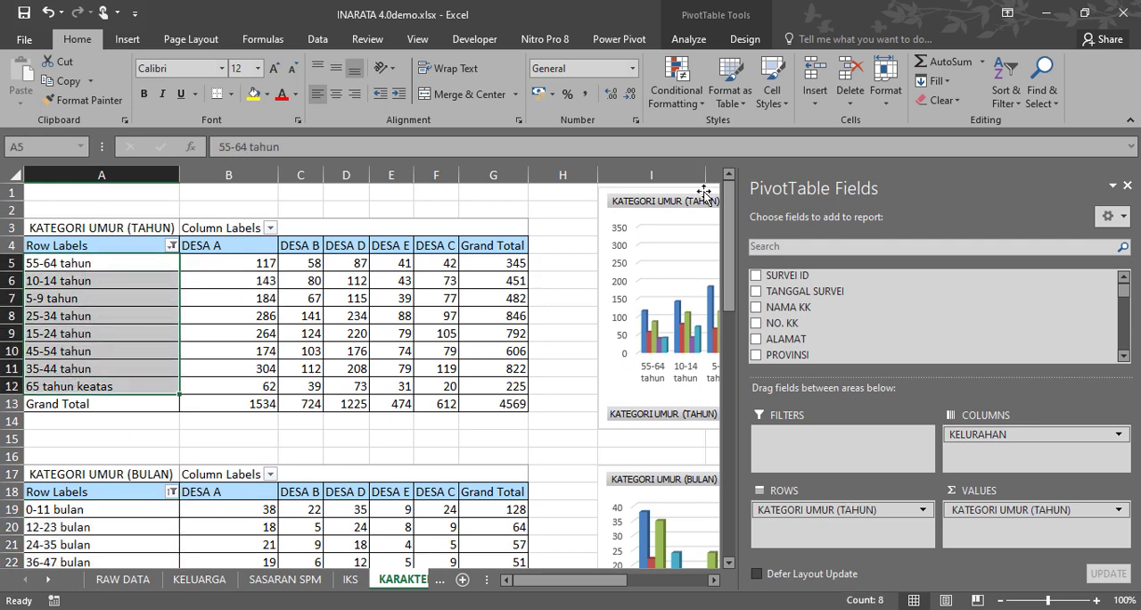
pyautogui.click(1008, 95)
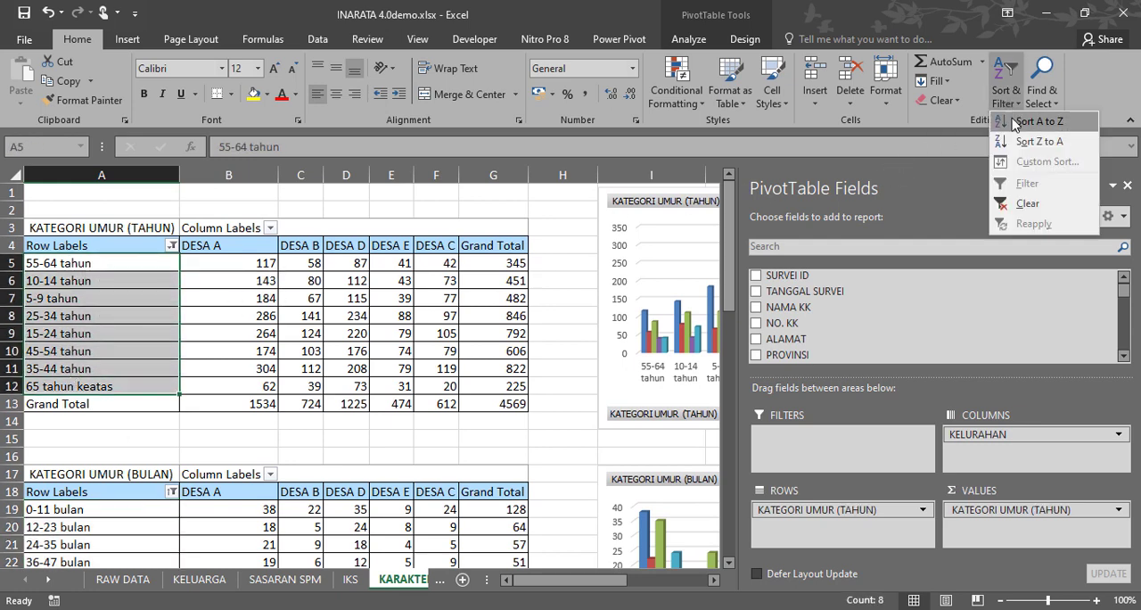
pyautogui.click(1025, 120)
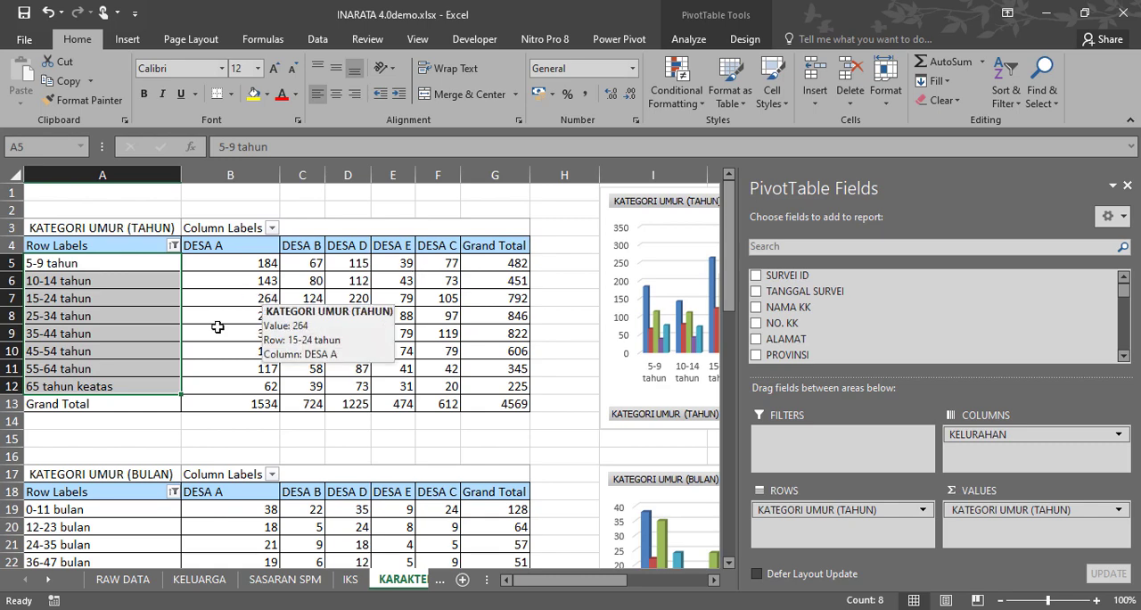
pyautogui.click(128, 437)
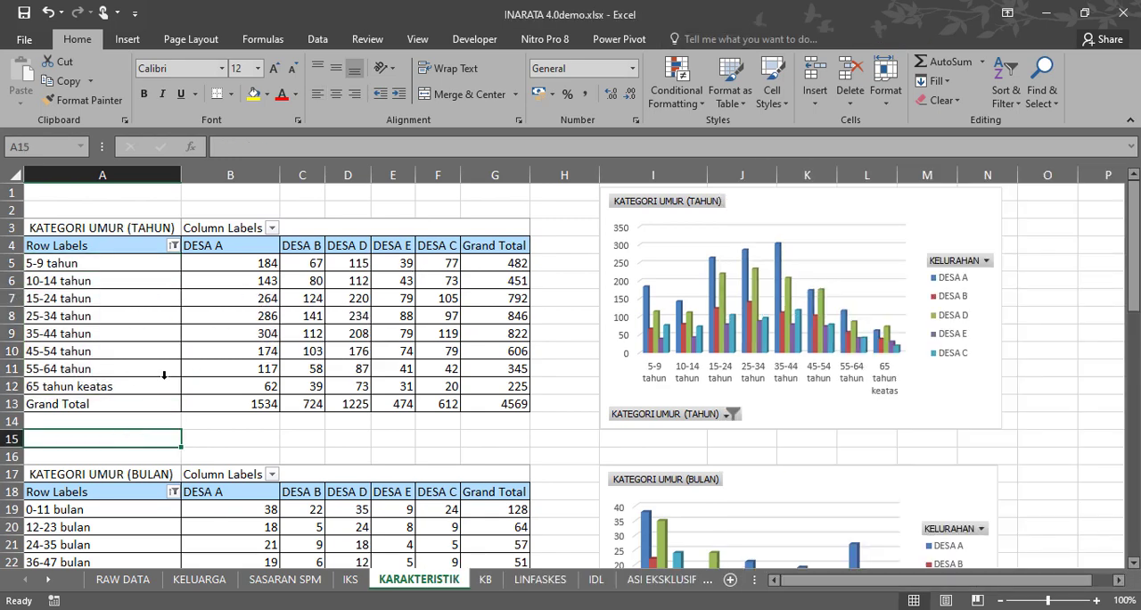
# Show all seven education levels from Tidak tamat SD/MI to Tamat PT in the KATEGORI PENDIDIKAN pivot table, leaving out (blank).
pyautogui.scroll(-7, 164, 374)
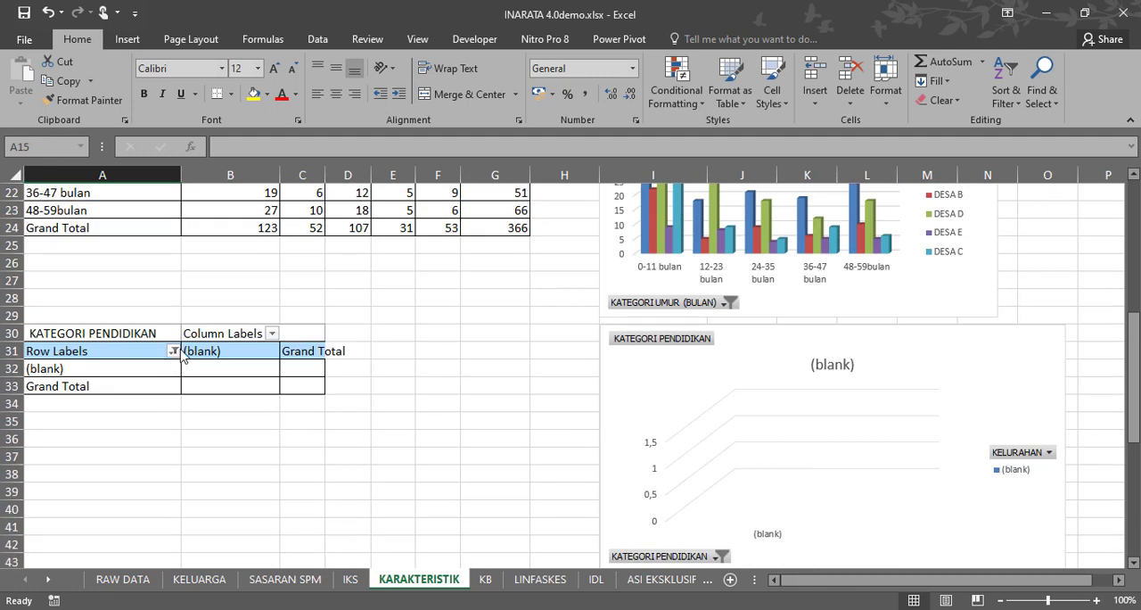
pyautogui.click(179, 354)
pyautogui.click(173, 351)
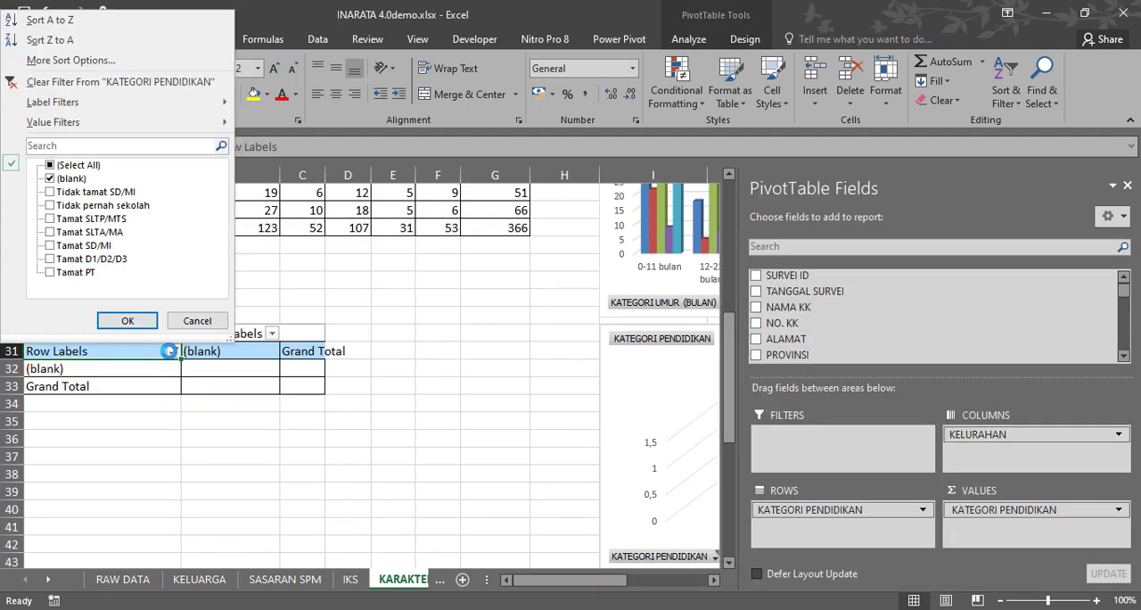
pyautogui.click(50, 178)
pyautogui.click(49, 192)
pyautogui.click(50, 205)
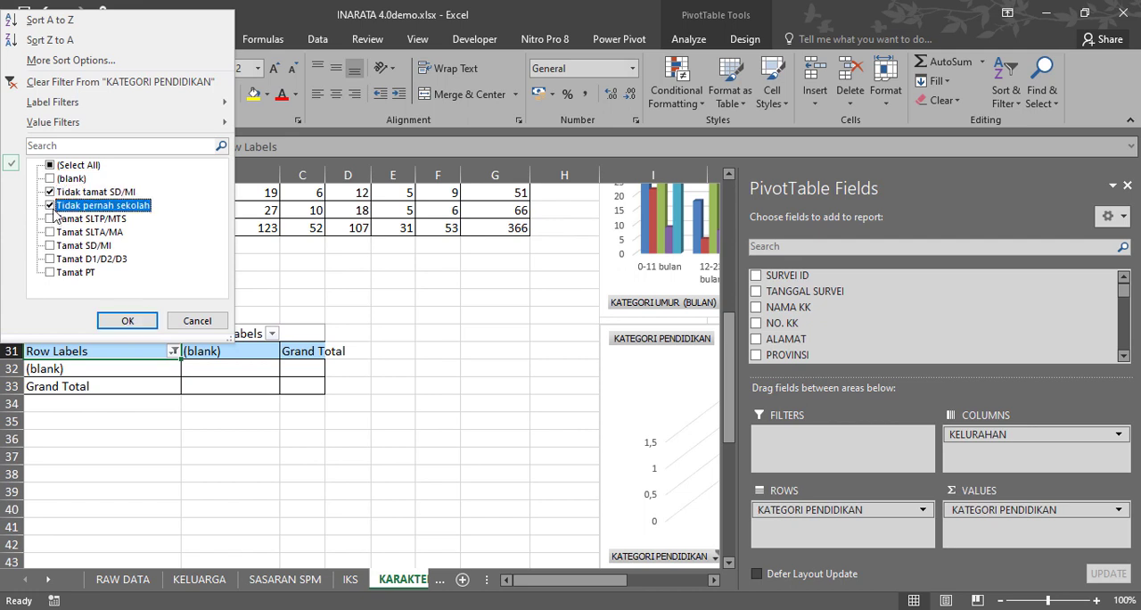
pyautogui.click(50, 218)
pyautogui.click(50, 232)
pyautogui.click(50, 245)
pyautogui.click(50, 258)
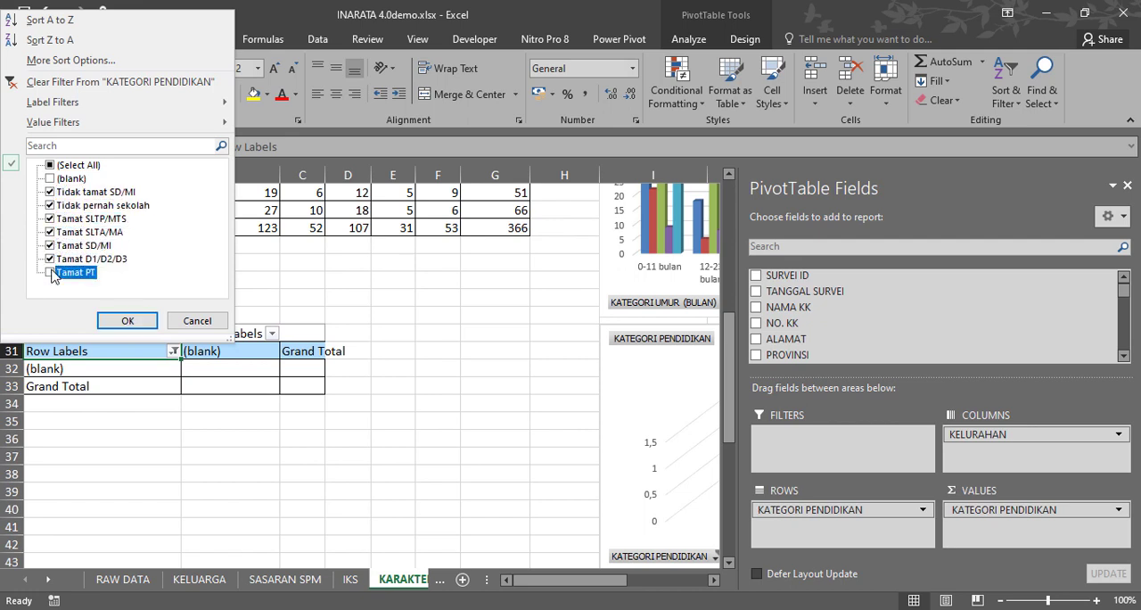
pyautogui.click(50, 272)
pyautogui.click(127, 321)
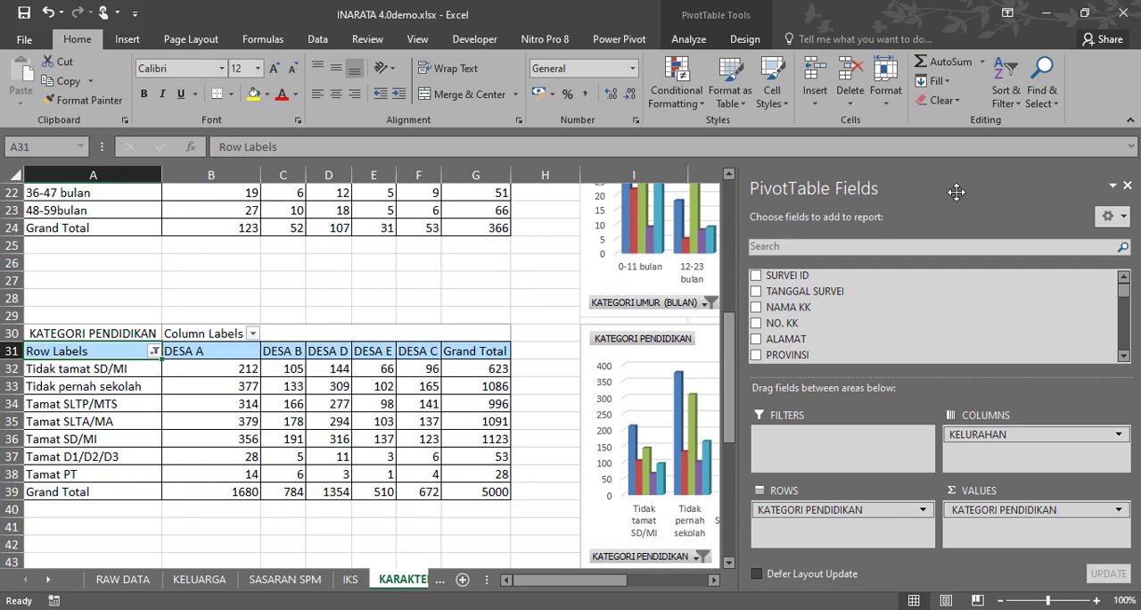
# Hide the PivotTable field list for the KATEGORI PENDIDIKAN pivot table.
pyautogui.click(688, 39)
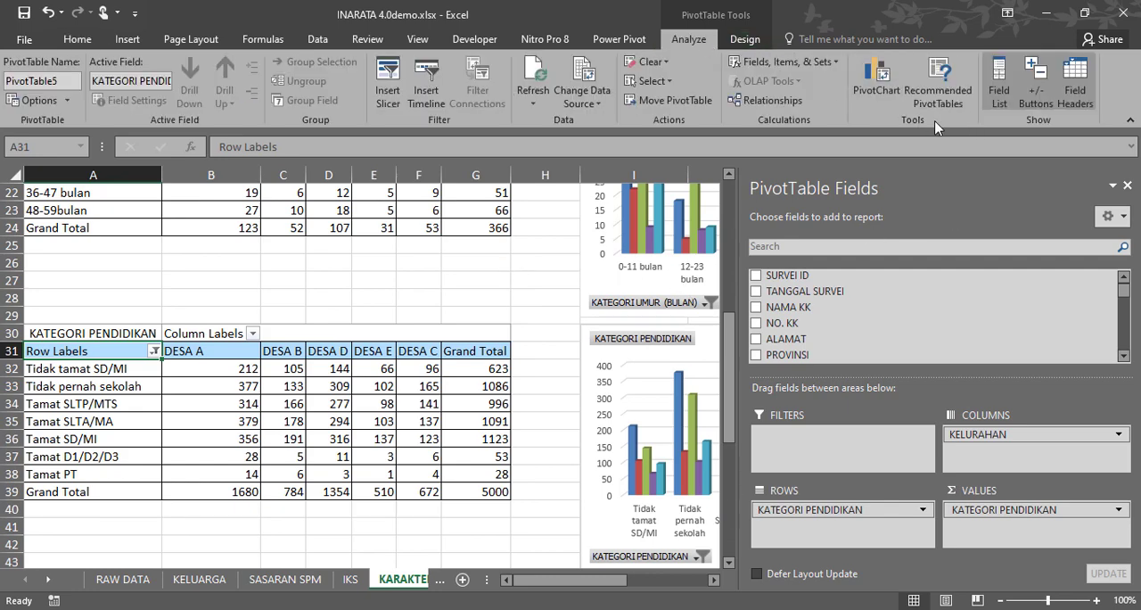
pyautogui.click(999, 89)
pyautogui.click(535, 280)
# Preview the alternative chart types, from Line and Pie through to Combo, for the KATEGORI UMUR (TAHUN) pivot chart without applying one.
pyautogui.scroll(7, 543, 389)
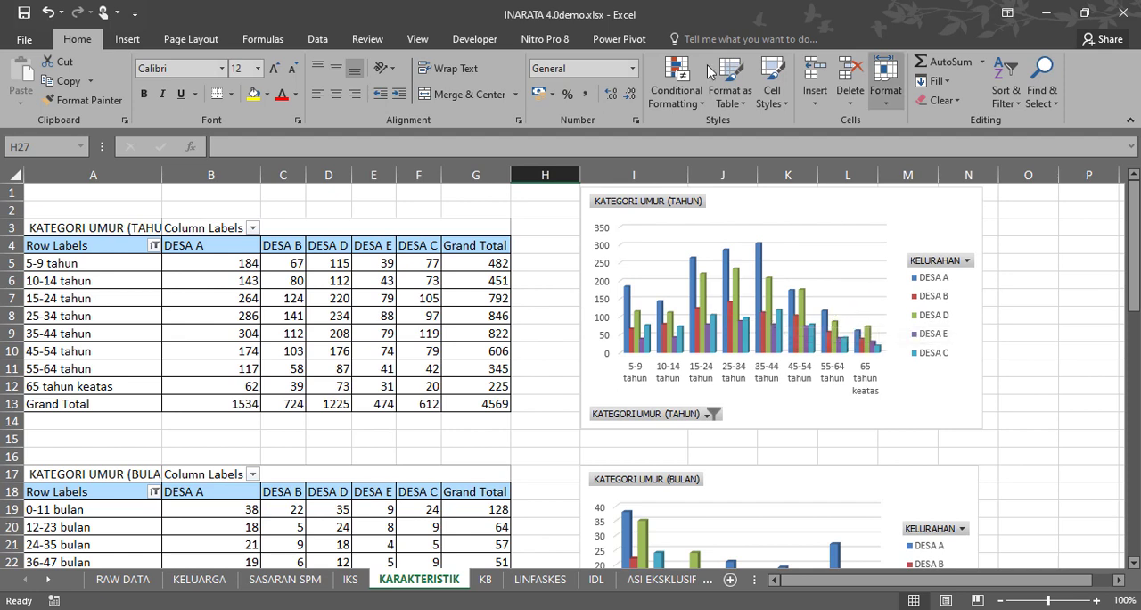
pyautogui.click(838, 208)
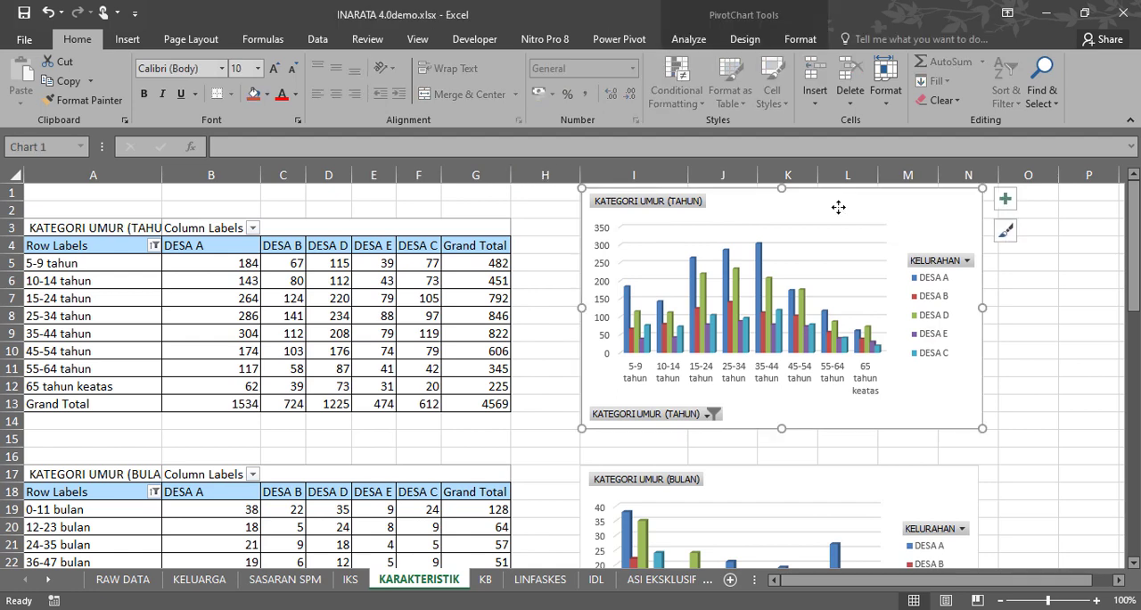
pyautogui.click(688, 39)
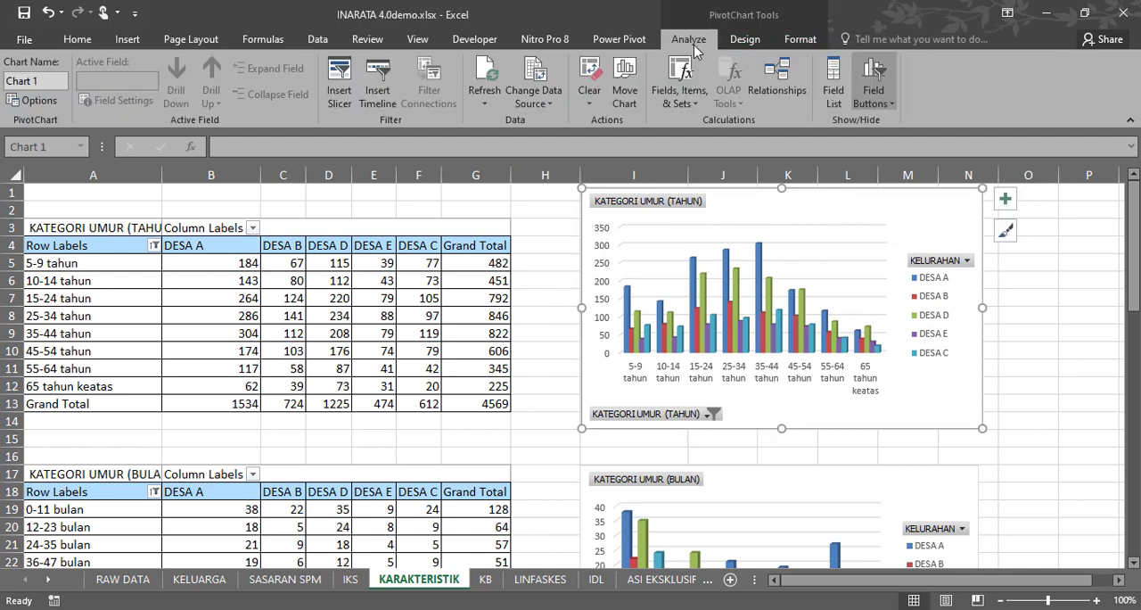
pyautogui.click(741, 41)
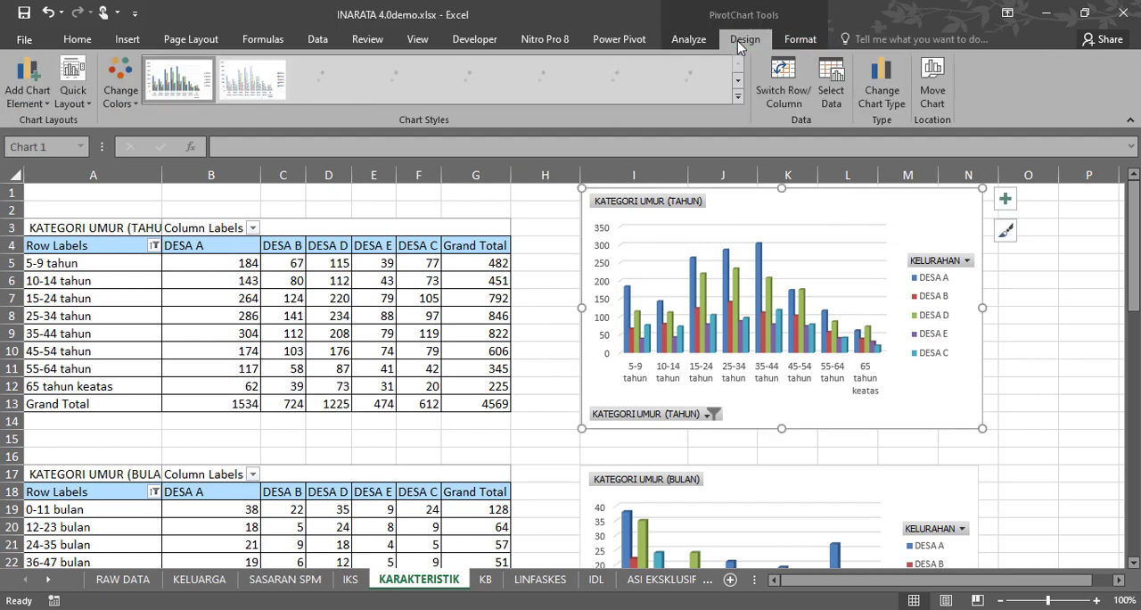
pyautogui.click(894, 105)
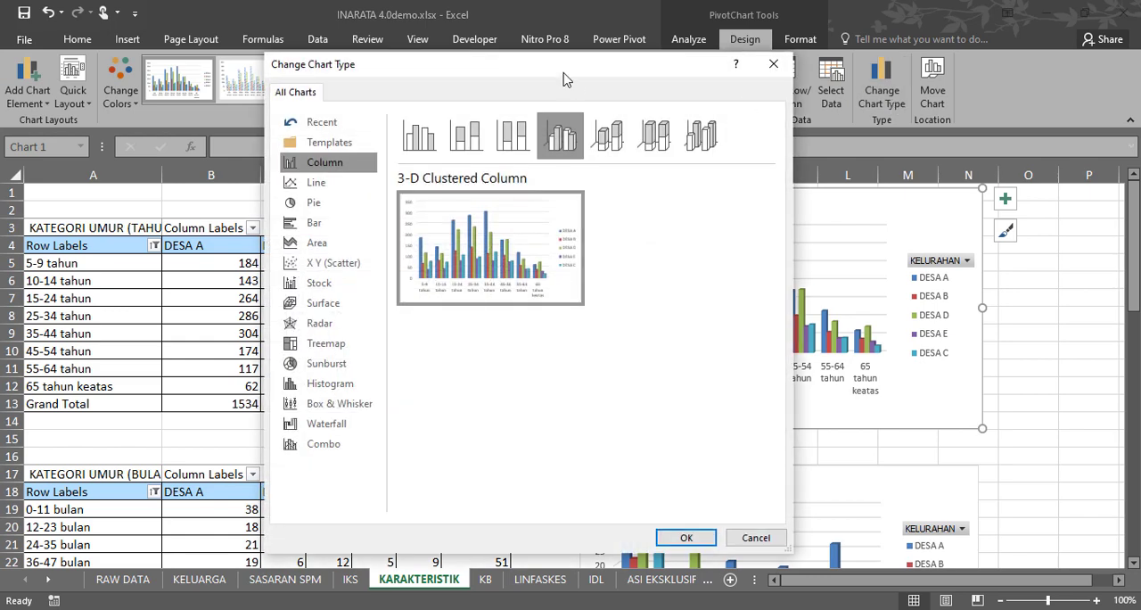
pyautogui.moveTo(560, 64); pyautogui.dragTo(482, 69)
pyautogui.click(241, 181)
pyautogui.click(238, 203)
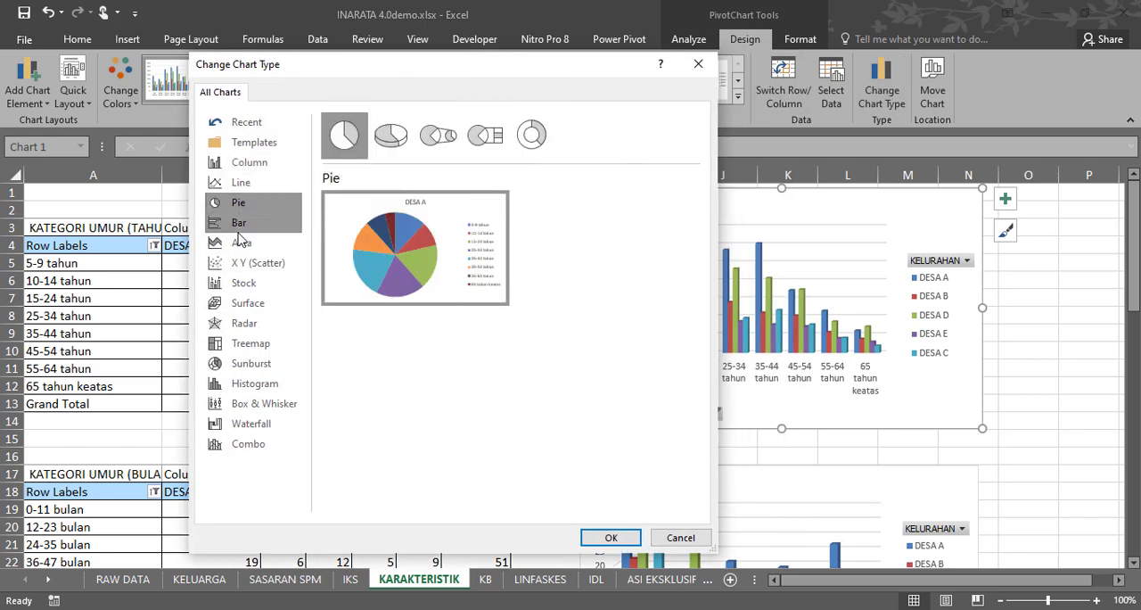
pyautogui.click(239, 222)
pyautogui.click(241, 243)
pyautogui.click(254, 262)
pyautogui.click(243, 283)
pyautogui.click(248, 304)
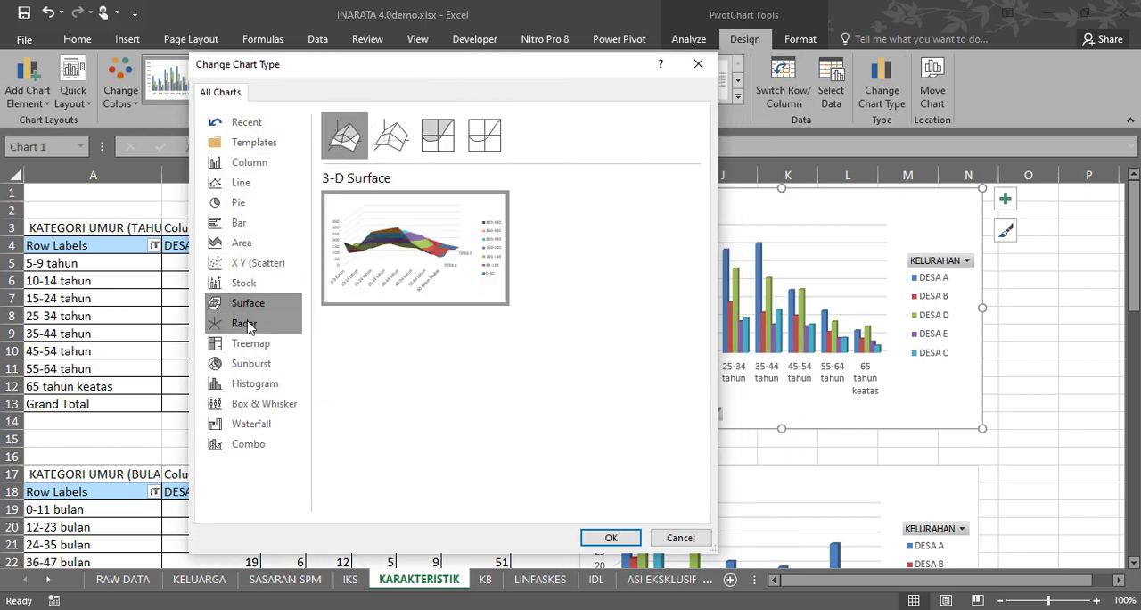
pyautogui.click(245, 322)
pyautogui.click(251, 343)
pyautogui.click(250, 361)
pyautogui.click(253, 383)
pyautogui.click(259, 403)
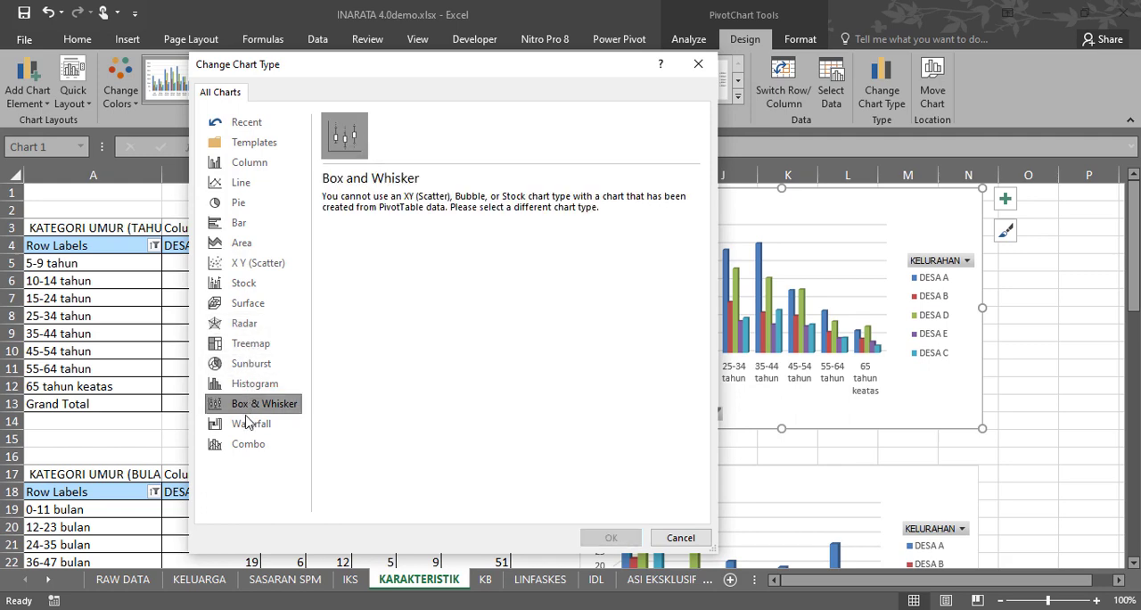
pyautogui.click(250, 424)
pyautogui.click(248, 444)
pyautogui.click(705, 538)
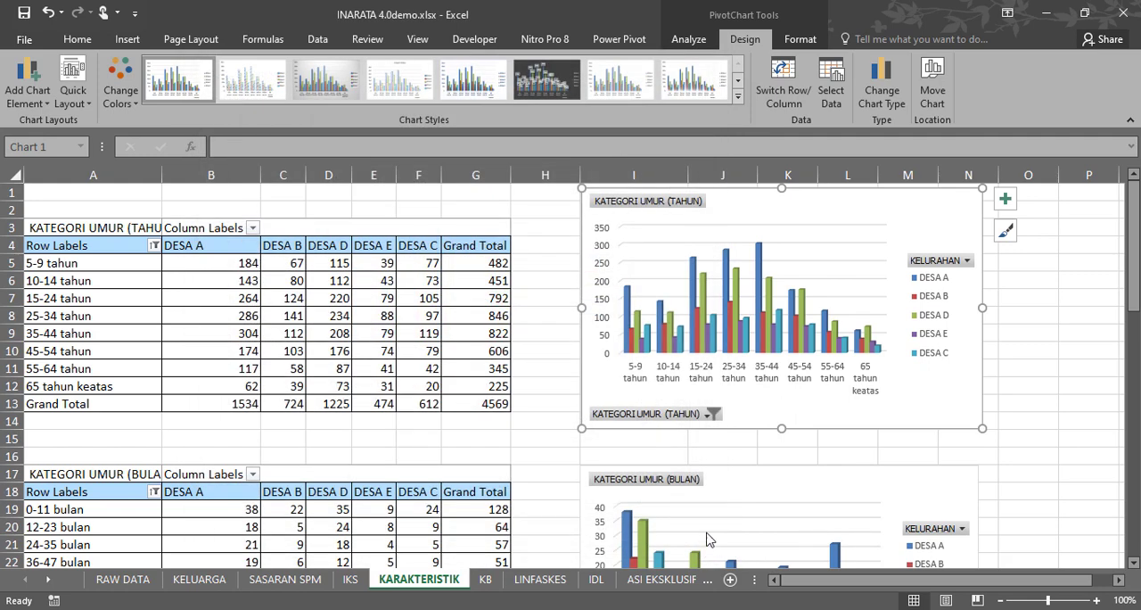
pyautogui.click(1052, 323)
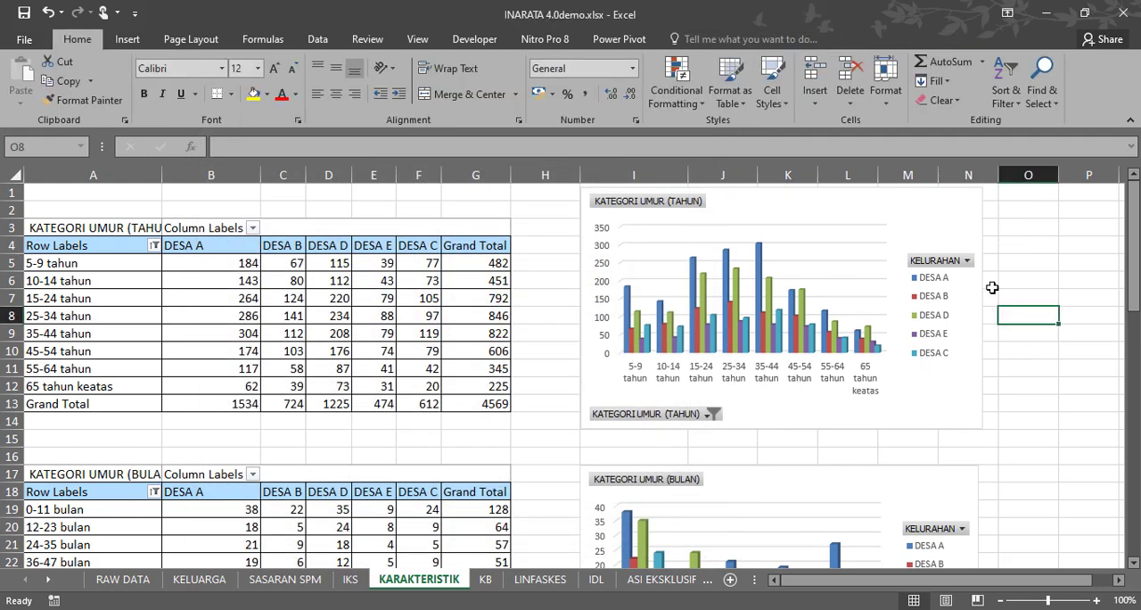
# Apply the dark-background chart style to the KATEGORI UMUR (TAHUN) pivot chart.
pyautogui.click(939, 207)
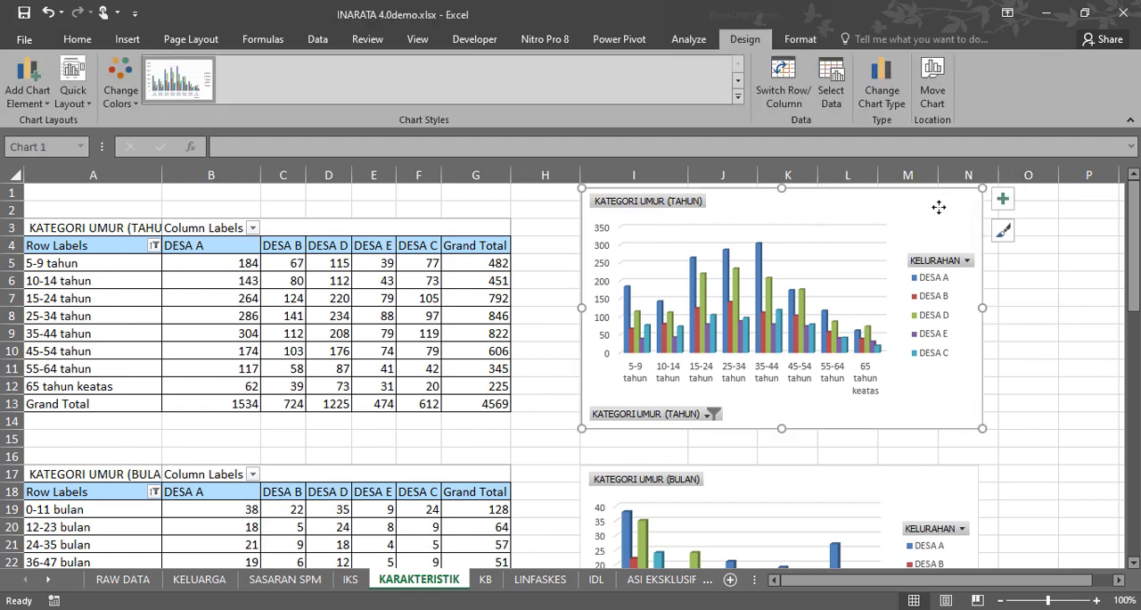
pyautogui.click(739, 98)
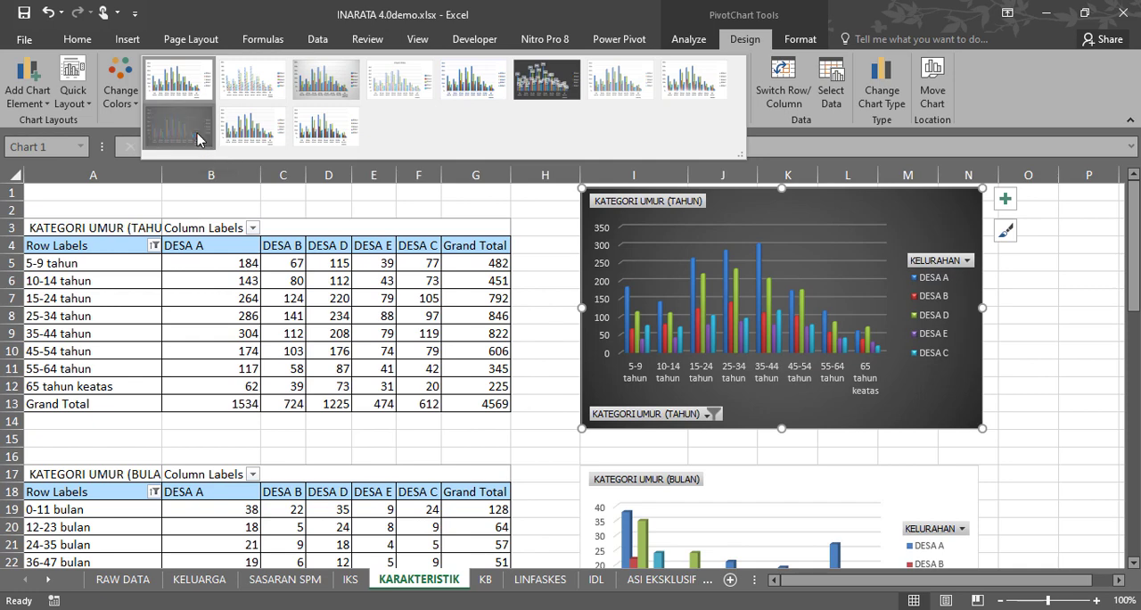
pyautogui.click(197, 139)
# Add data labels to the DESA A series in the KATEGORI UMUR (TAHUN) pivot chart.
pyautogui.rightClick(727, 266)
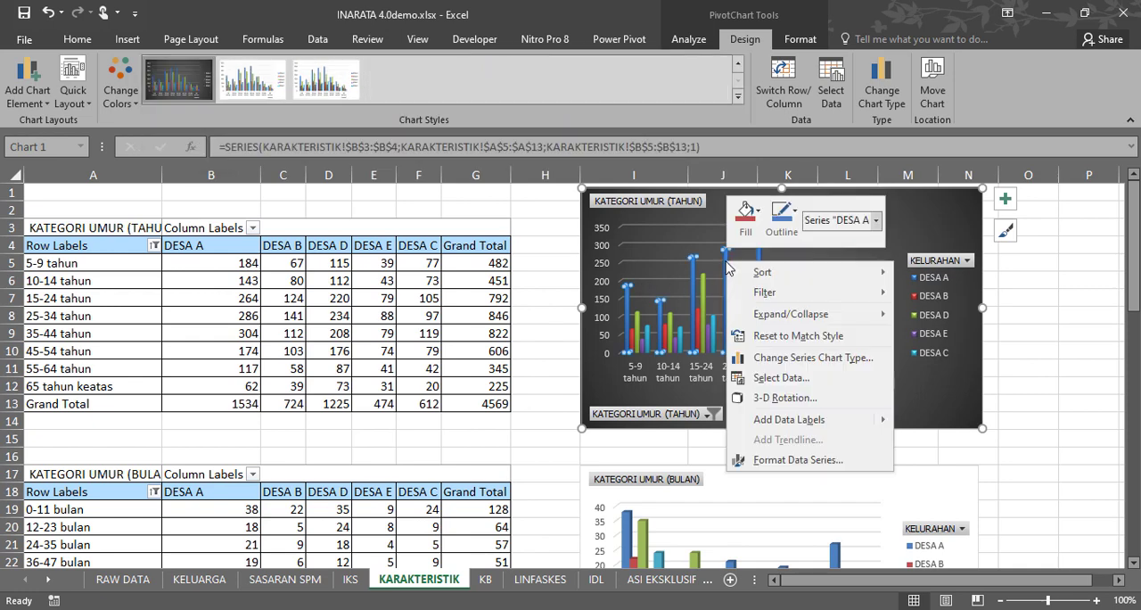
pyautogui.moveTo(838, 428)
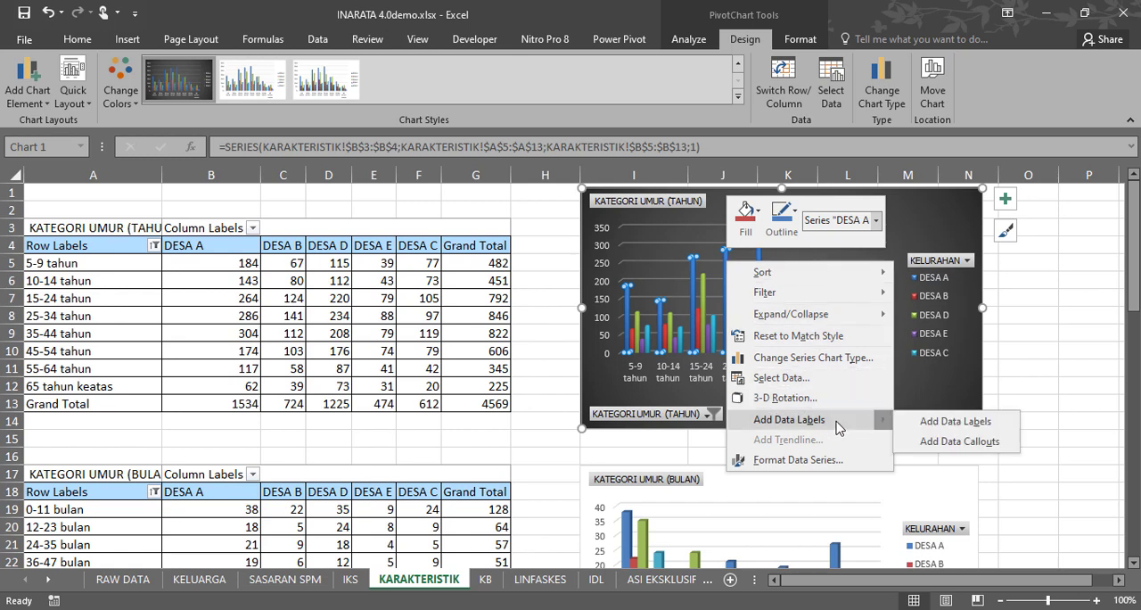
pyautogui.click(946, 427)
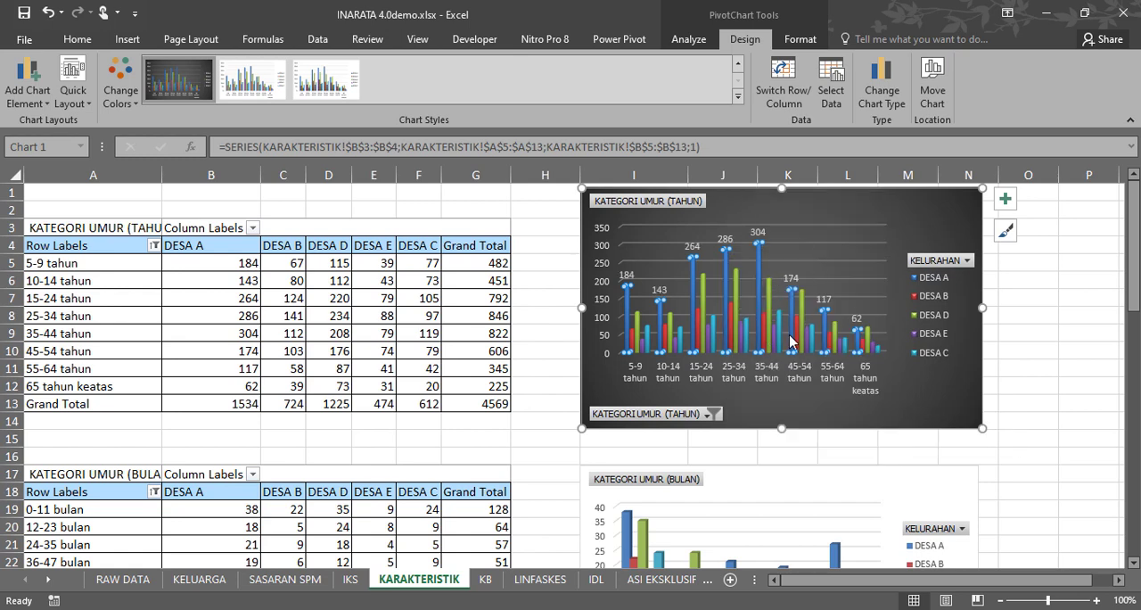
pyautogui.click(556, 243)
pyautogui.click(545, 282)
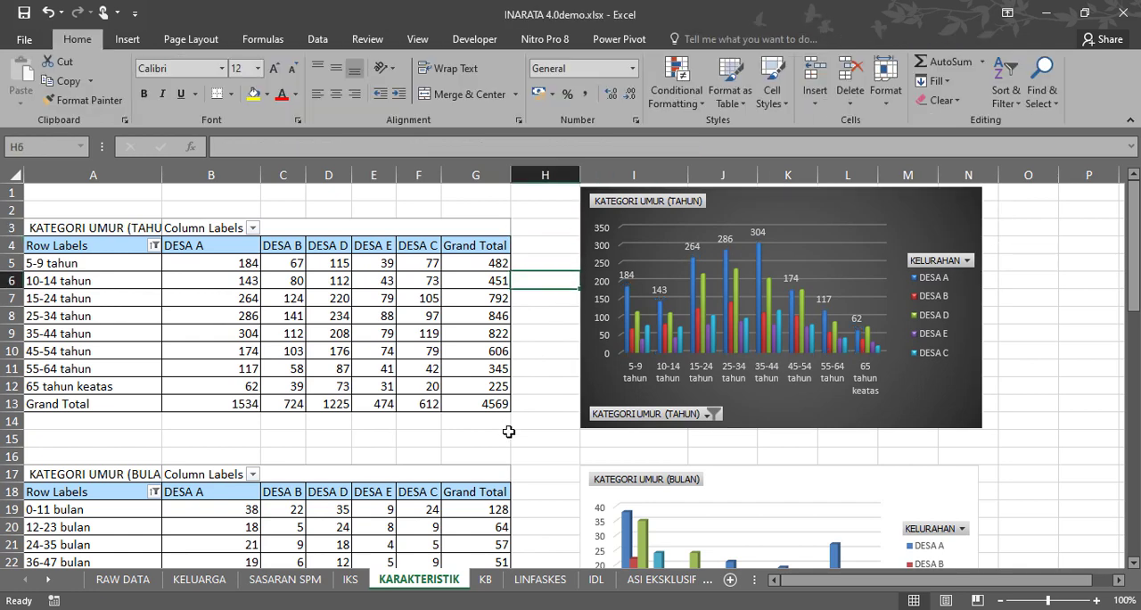
# On the KB sheet, exclude (blank) from the DESA filter of the pivot table.
pyautogui.scroll(-5, 490, 465)
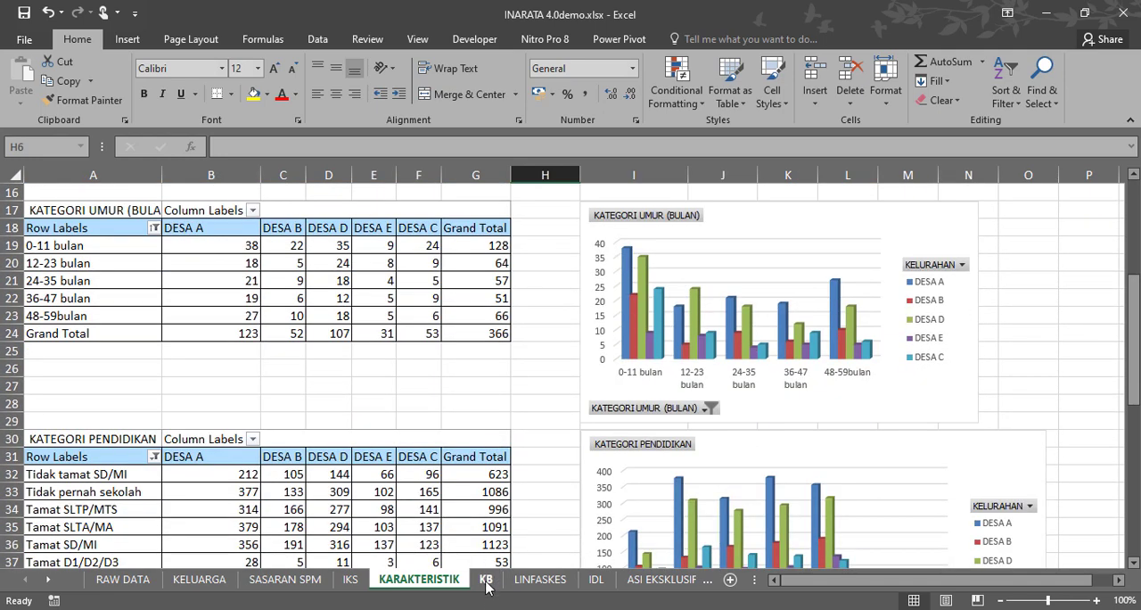
pyautogui.click(485, 578)
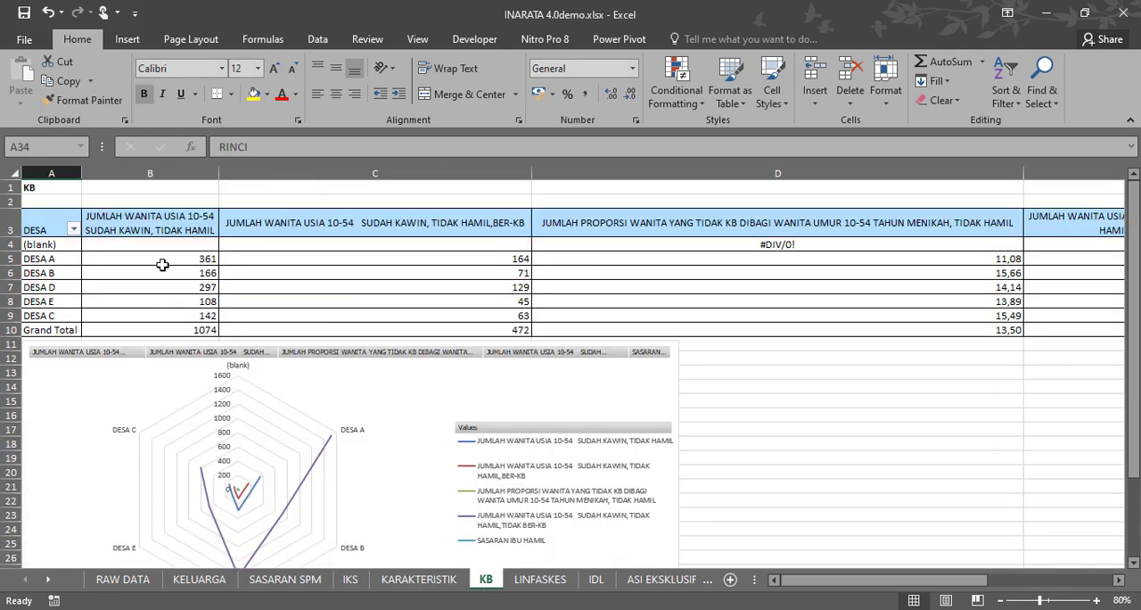
pyautogui.click(73, 230)
pyautogui.click(50, 405)
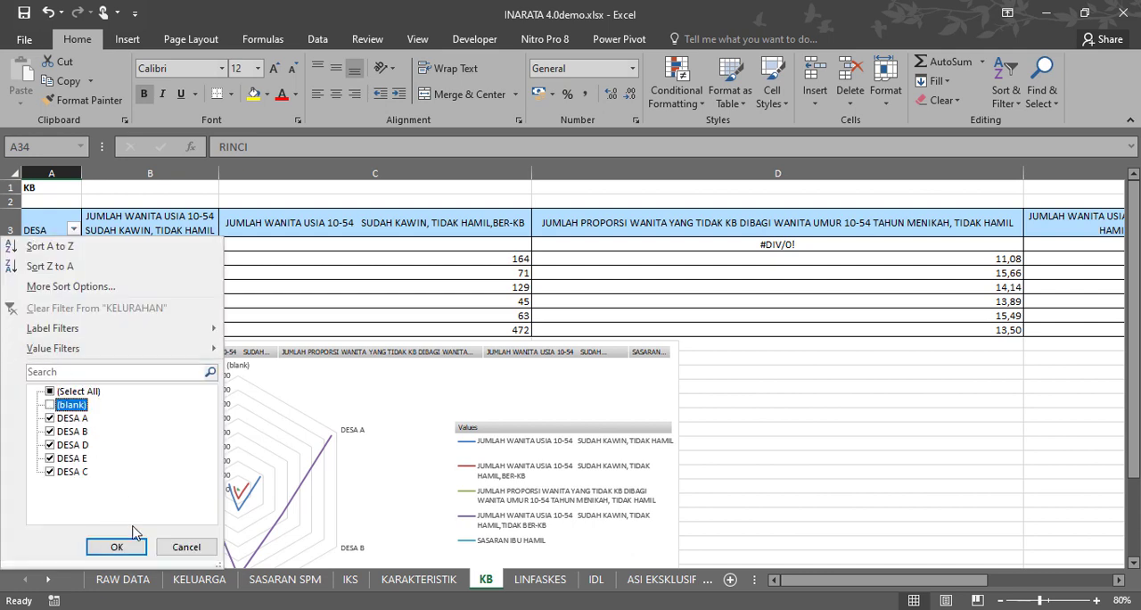
pyautogui.click(125, 543)
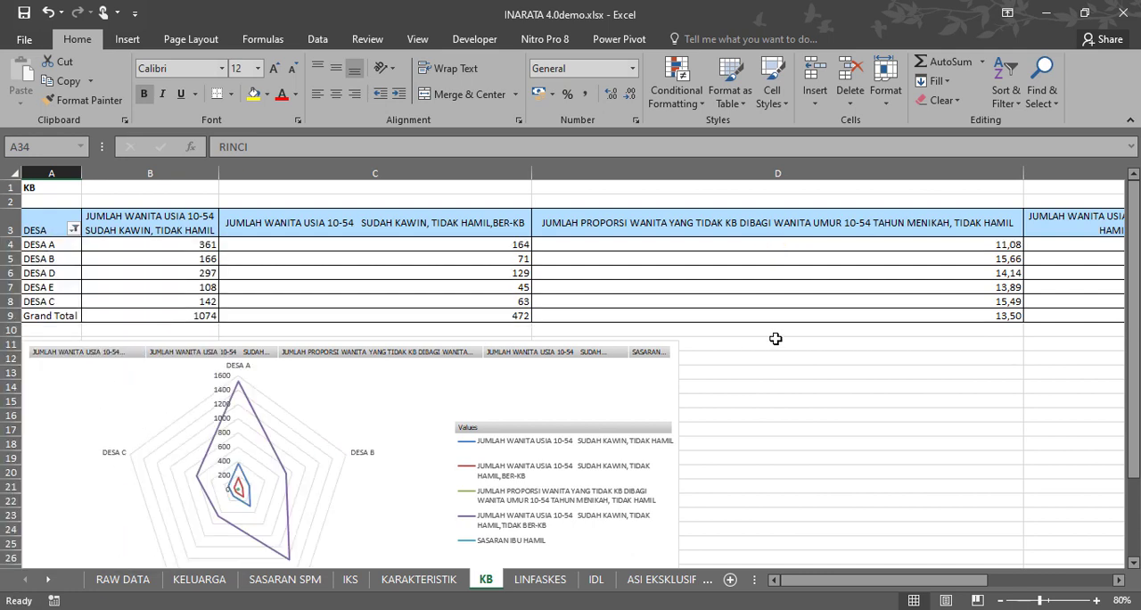
pyautogui.scroll(-6, 768, 338)
pyautogui.scroll(2, 765, 338)
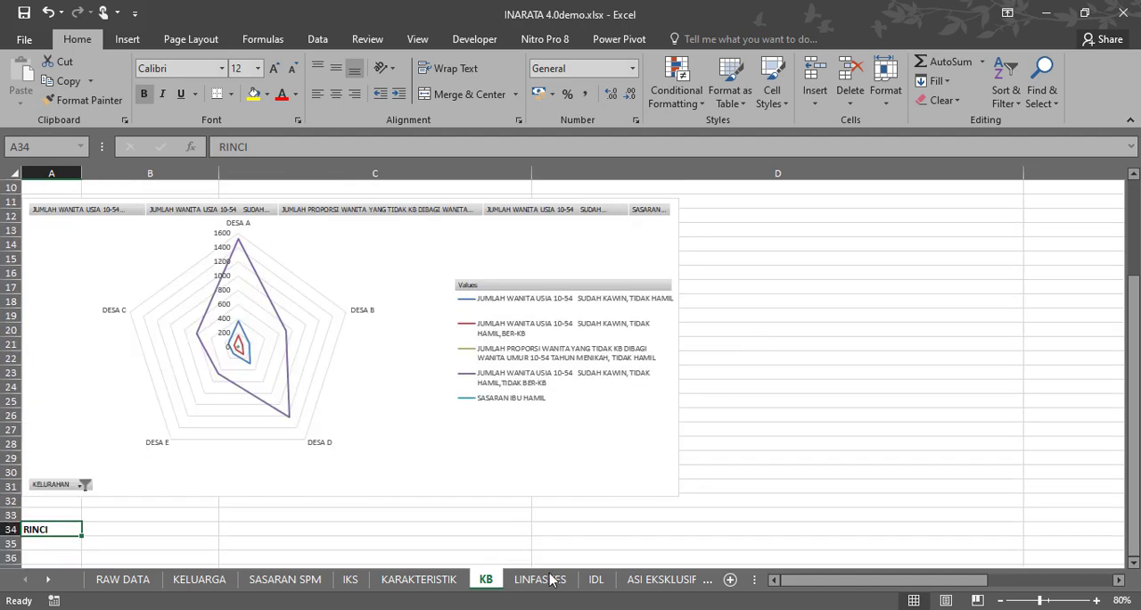
# Check the LINFASKES sheet and, on the IDL sheet, filter the lower pivot table to SASARAN TIDAK IDL value 0.
pyautogui.click(539, 579)
pyautogui.click(270, 364)
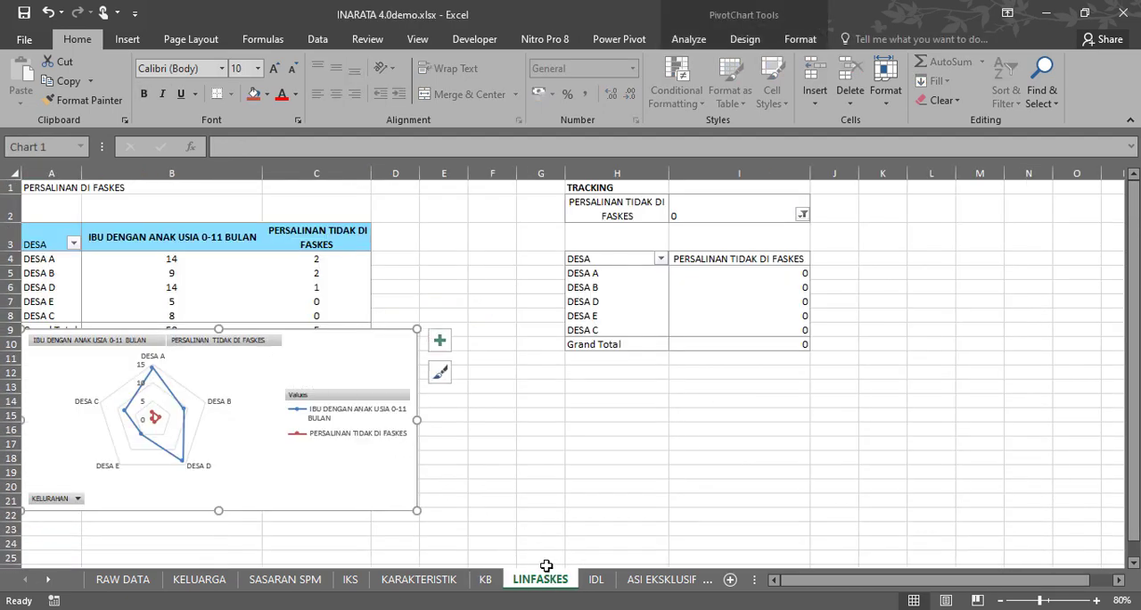
pyautogui.click(596, 581)
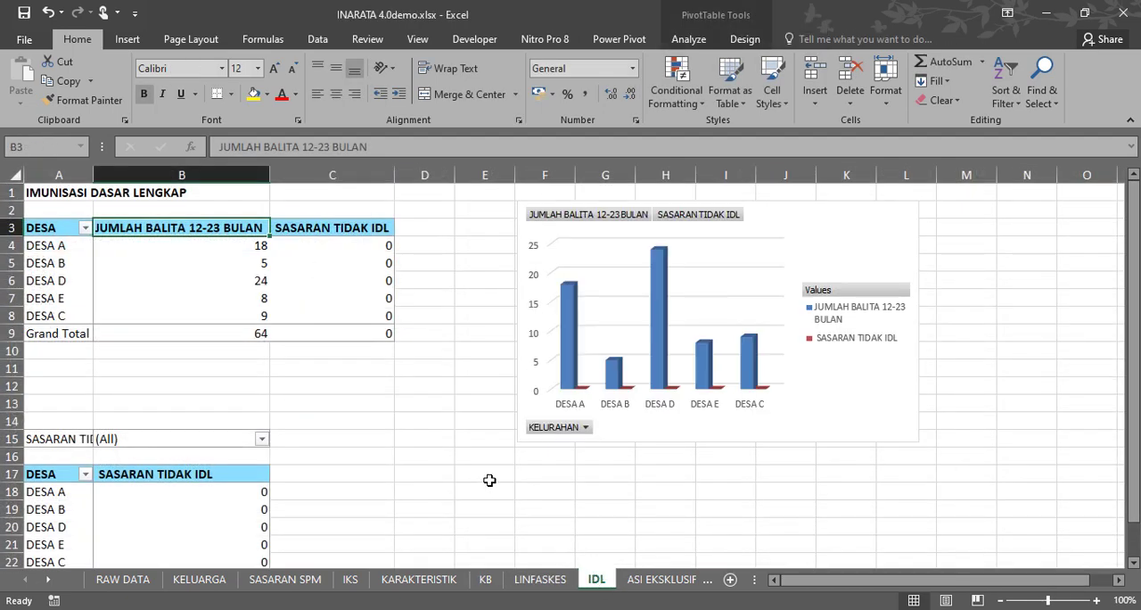
pyautogui.scroll(-1, 486, 477)
pyautogui.scroll(1, 484, 474)
pyautogui.scroll(-1, 285, 349)
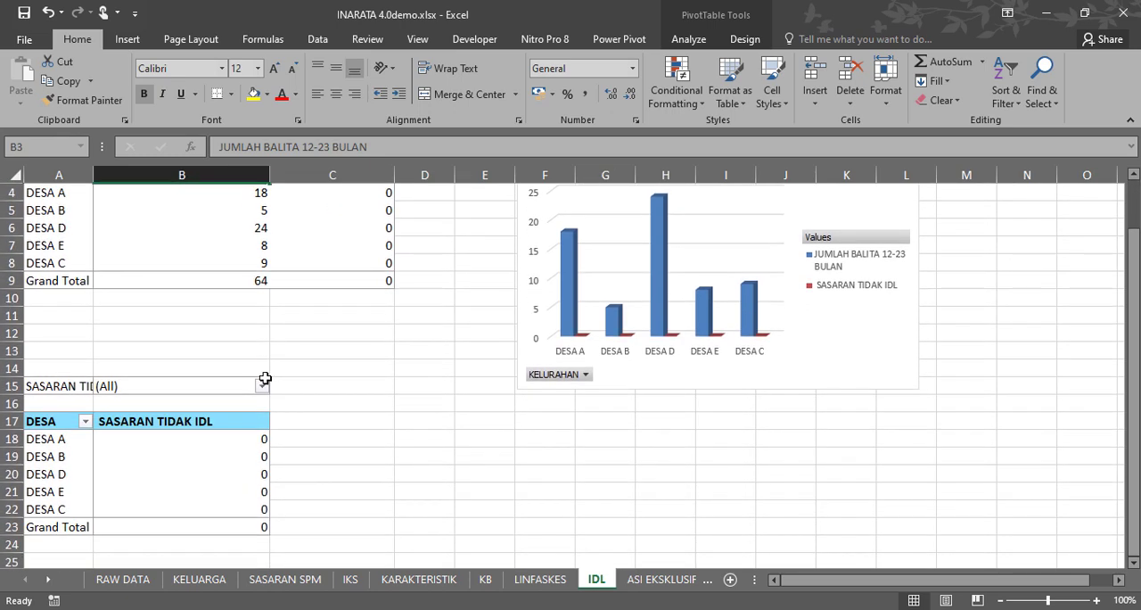
pyautogui.click(262, 385)
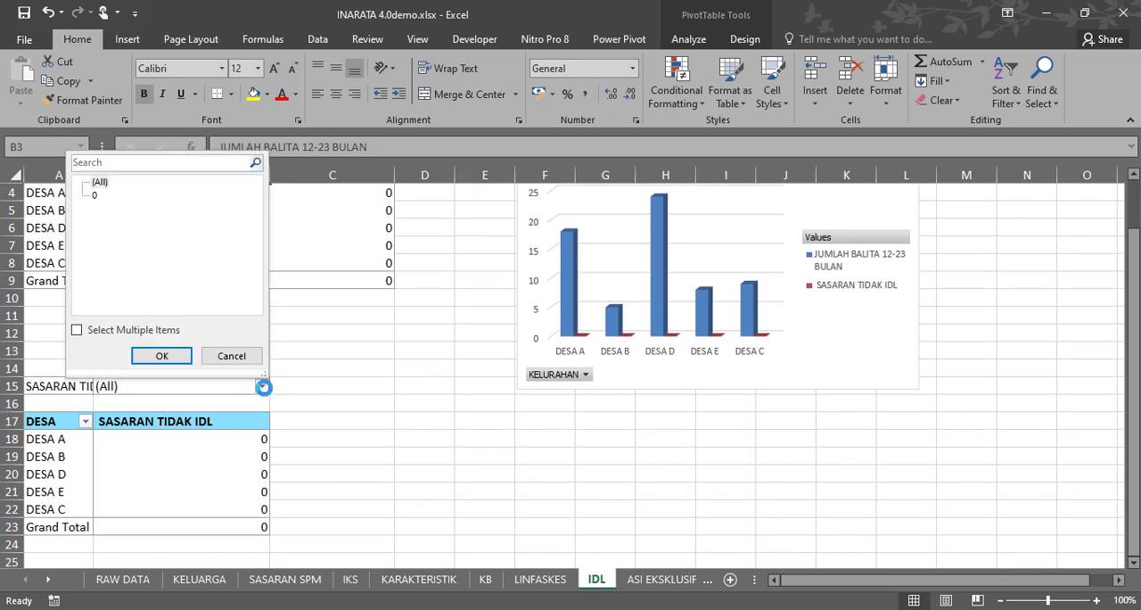
pyautogui.click(158, 354)
pyautogui.scroll(1, 328, 390)
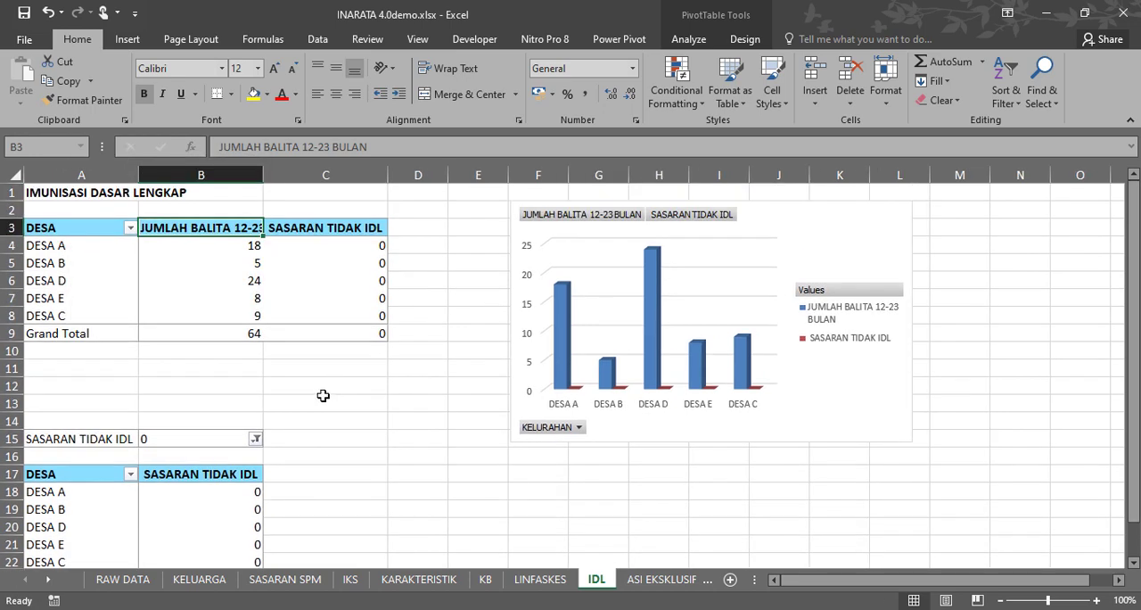
pyautogui.scroll(-4, 325, 400)
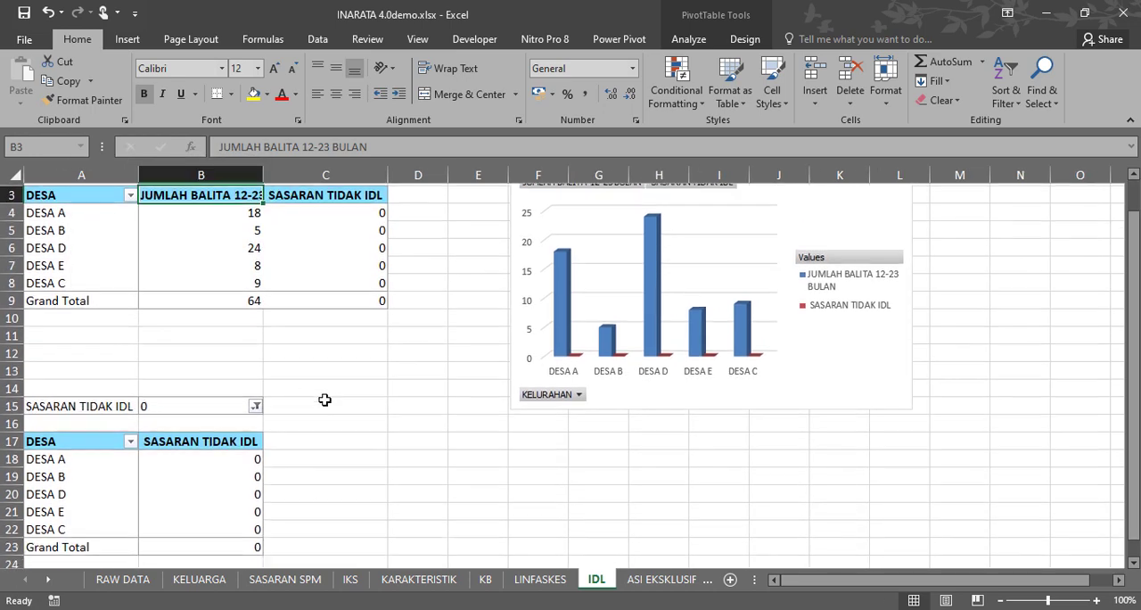
pyautogui.scroll(4, 324, 398)
pyautogui.scroll(-1, 324, 394)
pyautogui.scroll(-3, 324, 393)
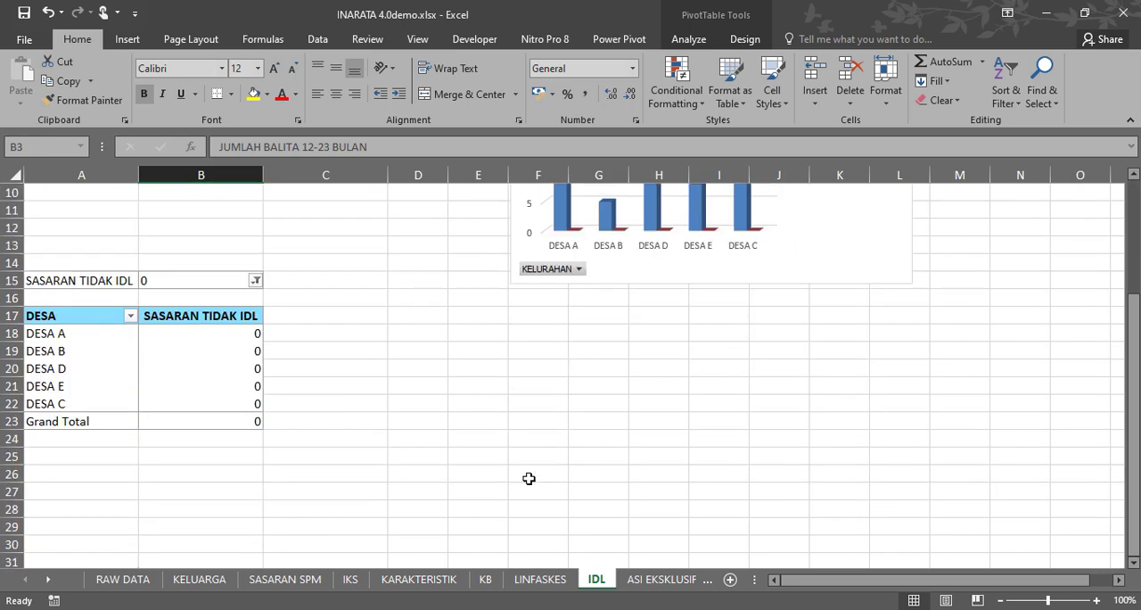
pyautogui.scroll(4, 530, 476)
# On the ASI EKSKLUSIF sheet, set the tracking pivot table's SASARAN TIDAK ASI EKSLUSIF filter to 1.
pyautogui.click(664, 579)
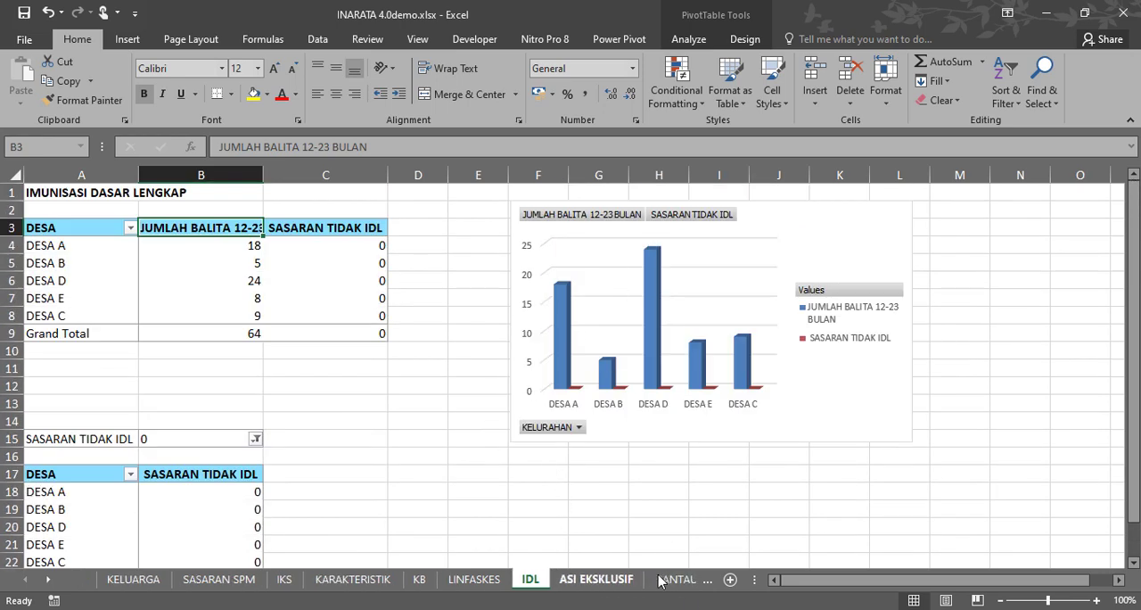
pyautogui.scroll(2, 339, 472)
pyautogui.scroll(-2, 339, 472)
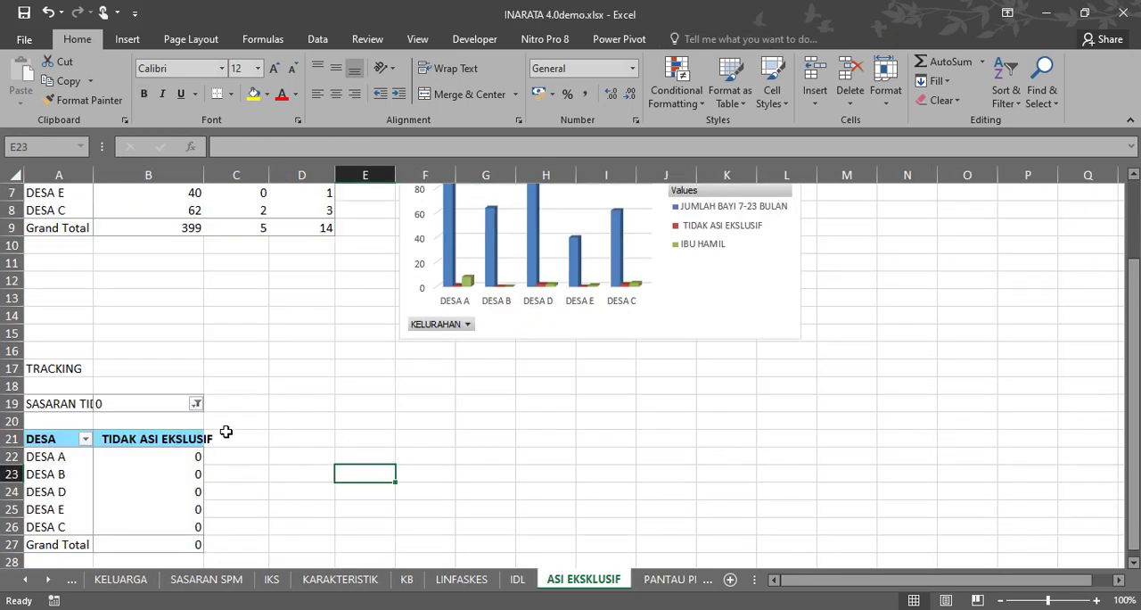
pyautogui.click(196, 404)
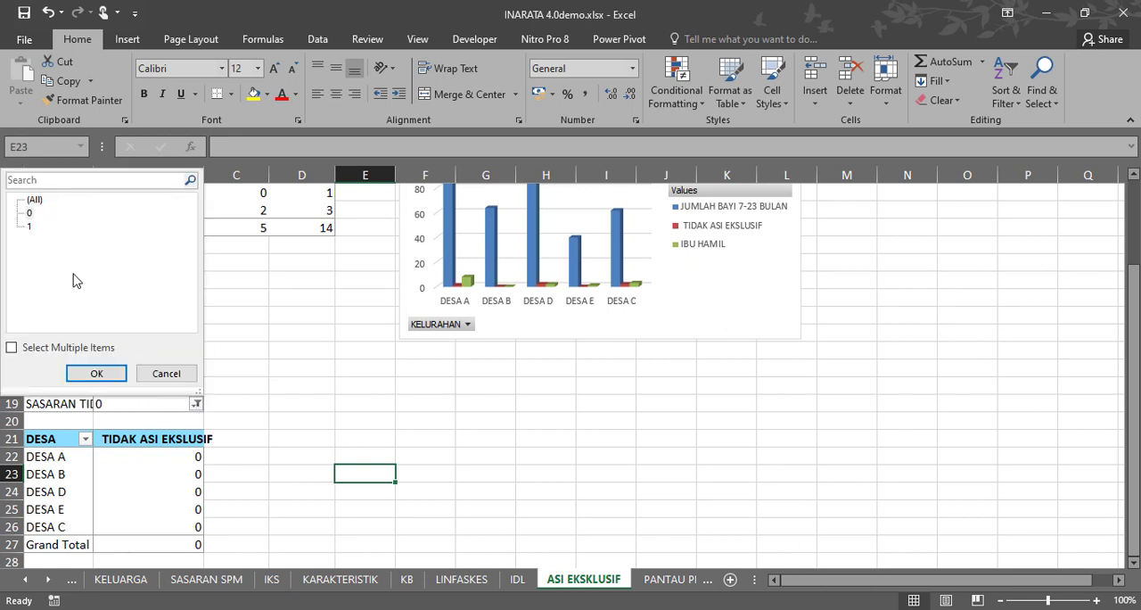
pyautogui.click(96, 373)
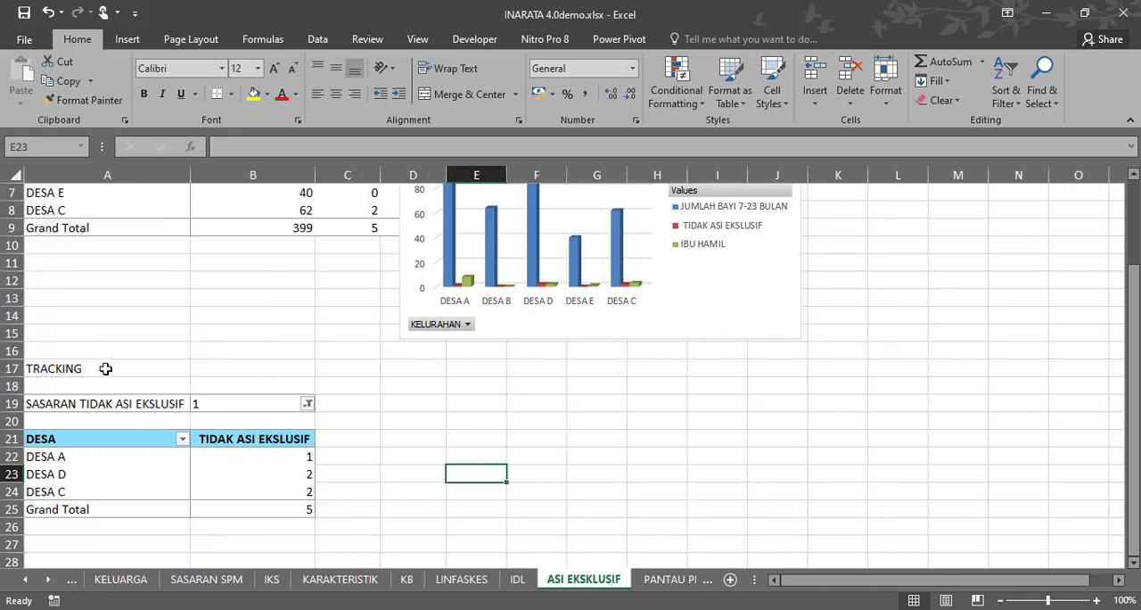
# Widen the TIDAK ASI EKSLUSIF column and slightly narrow the JUMLAH BAYI 7-23 BULAN column on the ASI EKSKLUSIF sheet.
pyautogui.scroll(2, 440, 428)
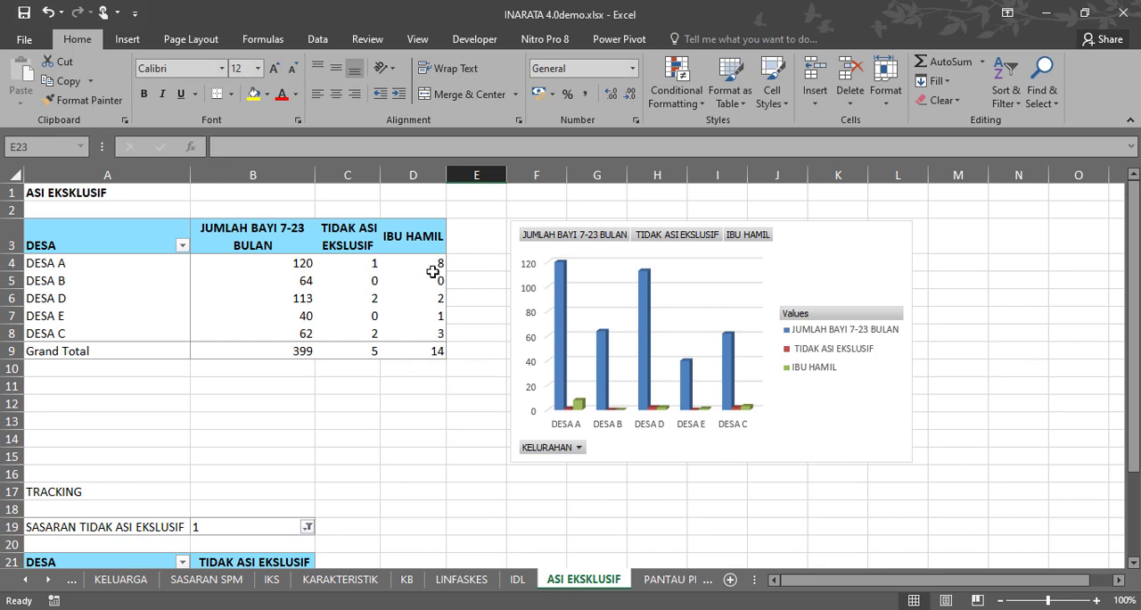
pyautogui.moveTo(380, 174); pyautogui.dragTo(417, 174)
pyautogui.moveTo(315, 174); pyautogui.dragTo(302, 174)
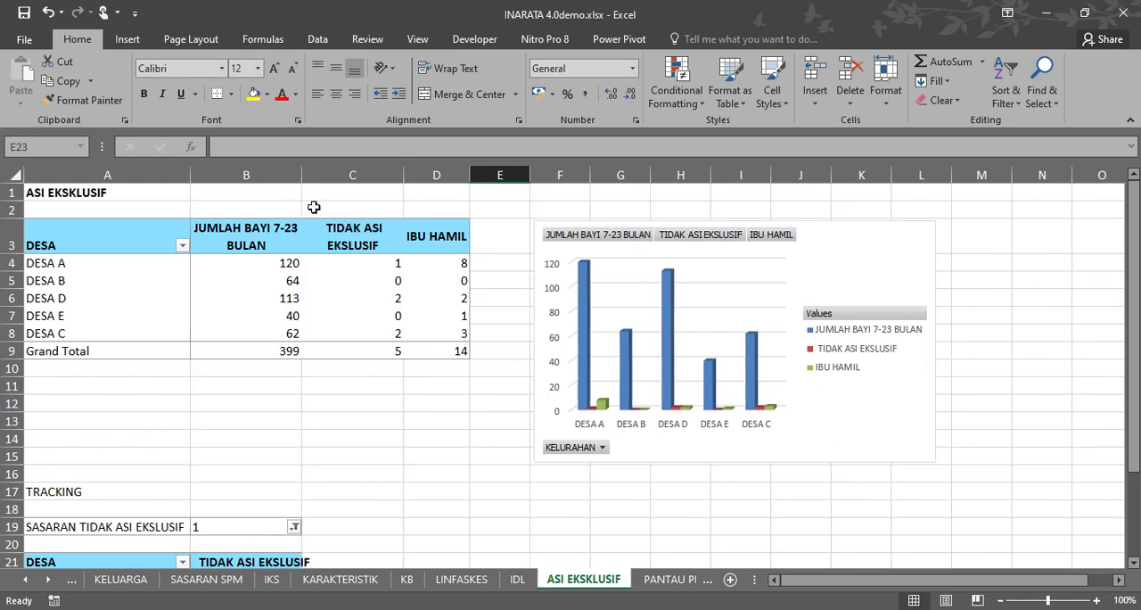
# On the PANTAU PERTUMBUHAN sheet, set the tracking pivot table's SASARAN TIDAK PEMANTAUAN PERTUMBUHAN filter to 1.
pyautogui.click(670, 579)
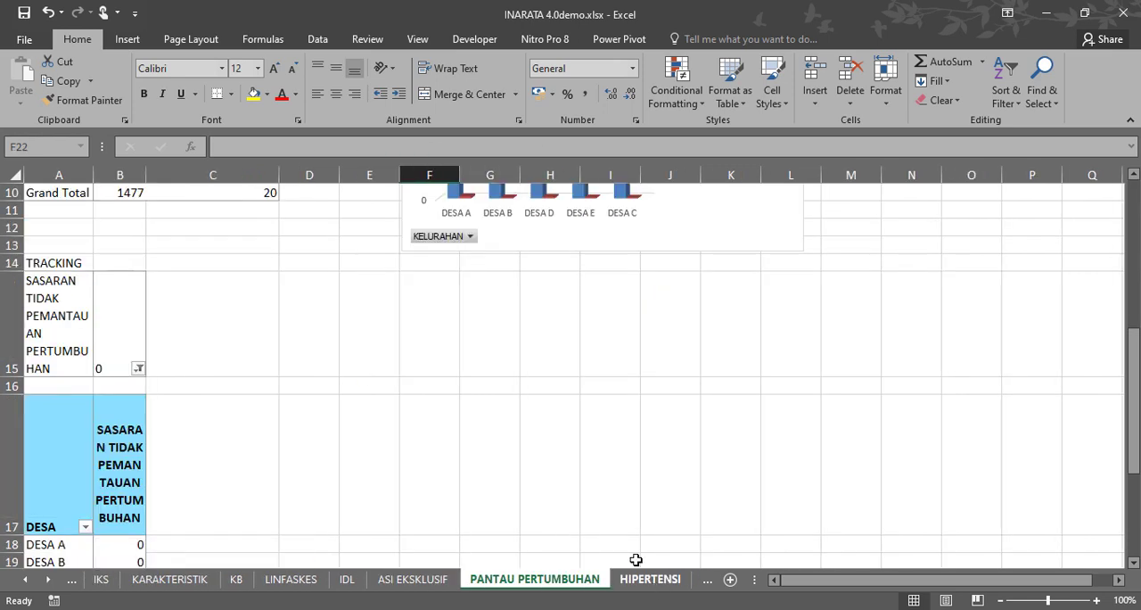
pyautogui.scroll(3, 267, 462)
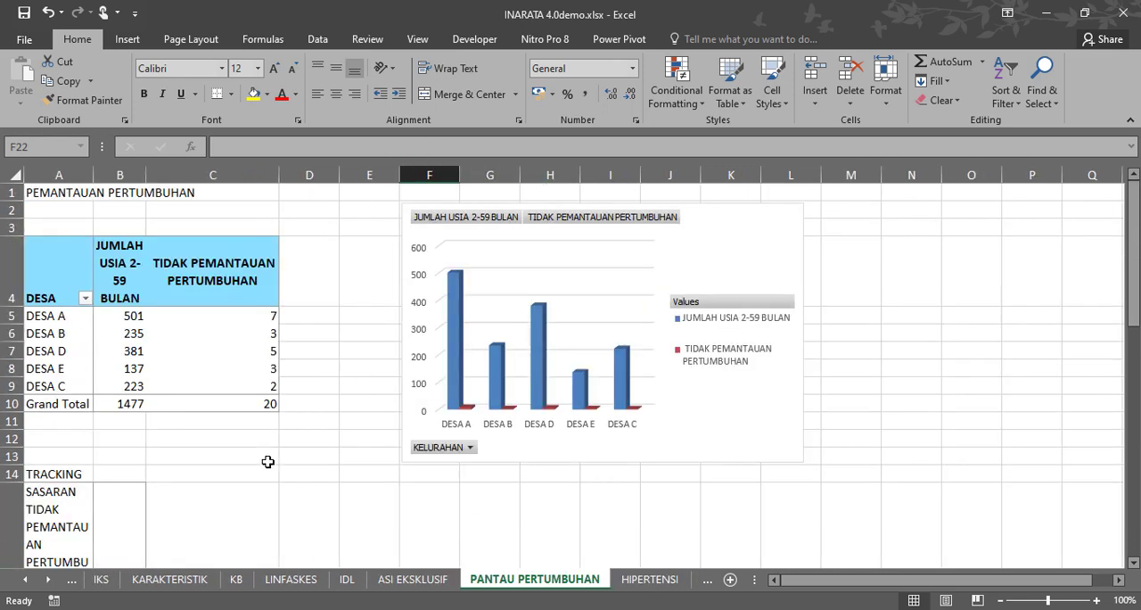
pyautogui.scroll(-3, 268, 462)
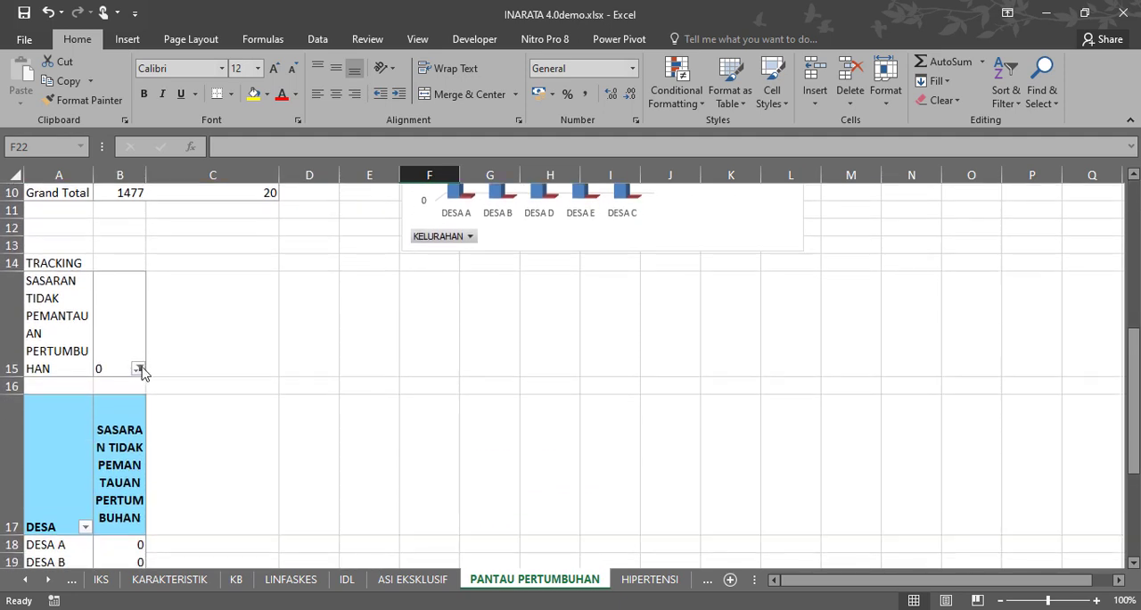
pyautogui.click(139, 368)
pyautogui.click(28, 434)
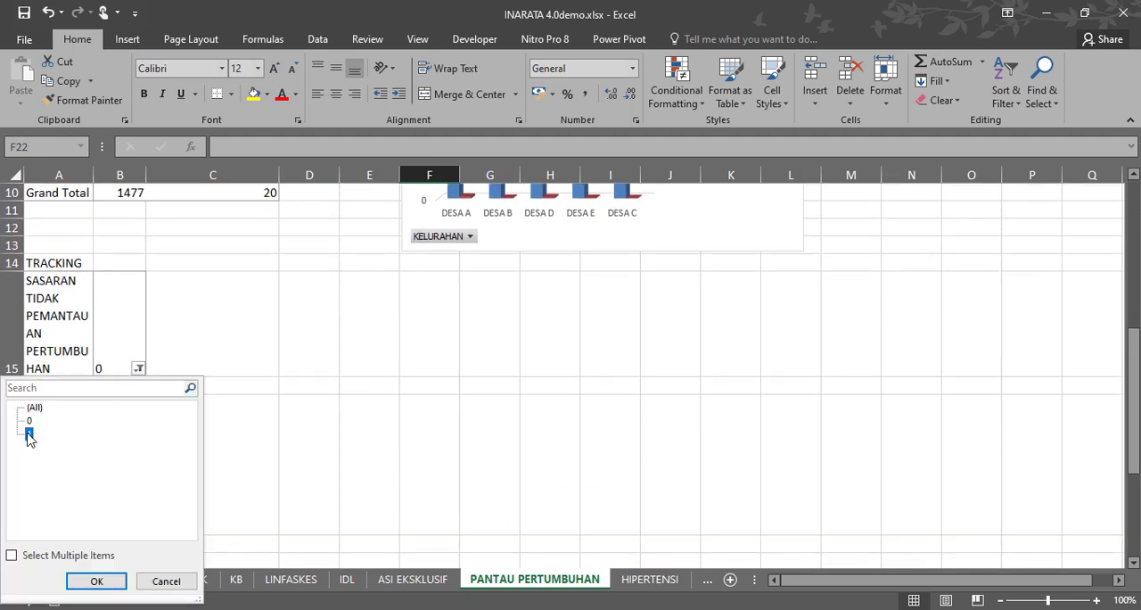
pyautogui.click(108, 585)
pyautogui.scroll(-2, 260, 441)
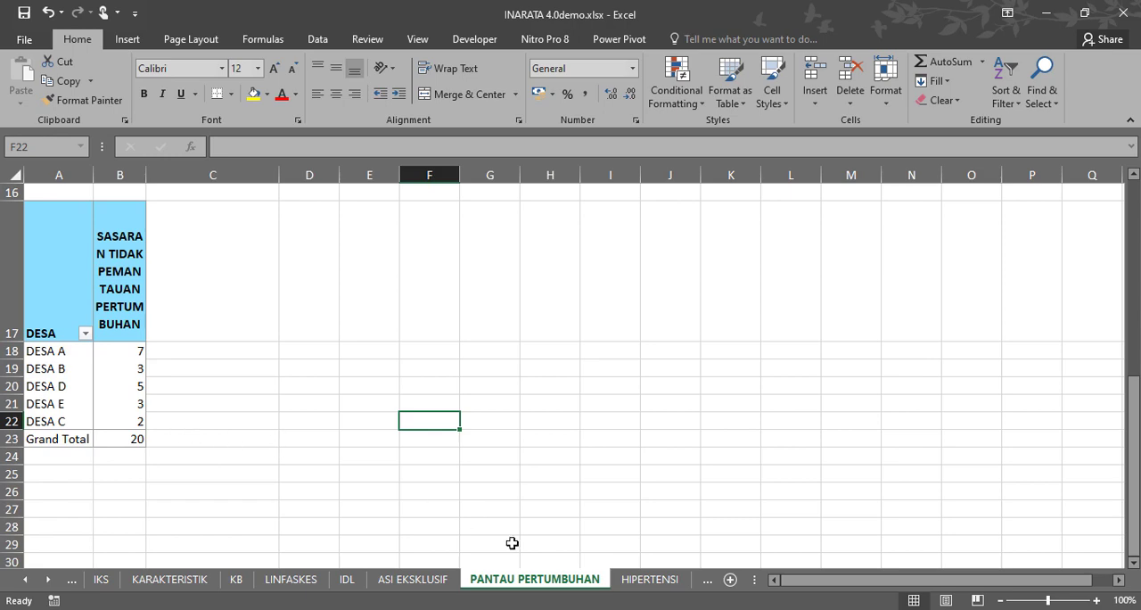
# On the HIPERTENSI sheet, exclude (blank) from the DESA filter of the main pivot table.
pyautogui.click(632, 582)
pyautogui.scroll(2, 264, 441)
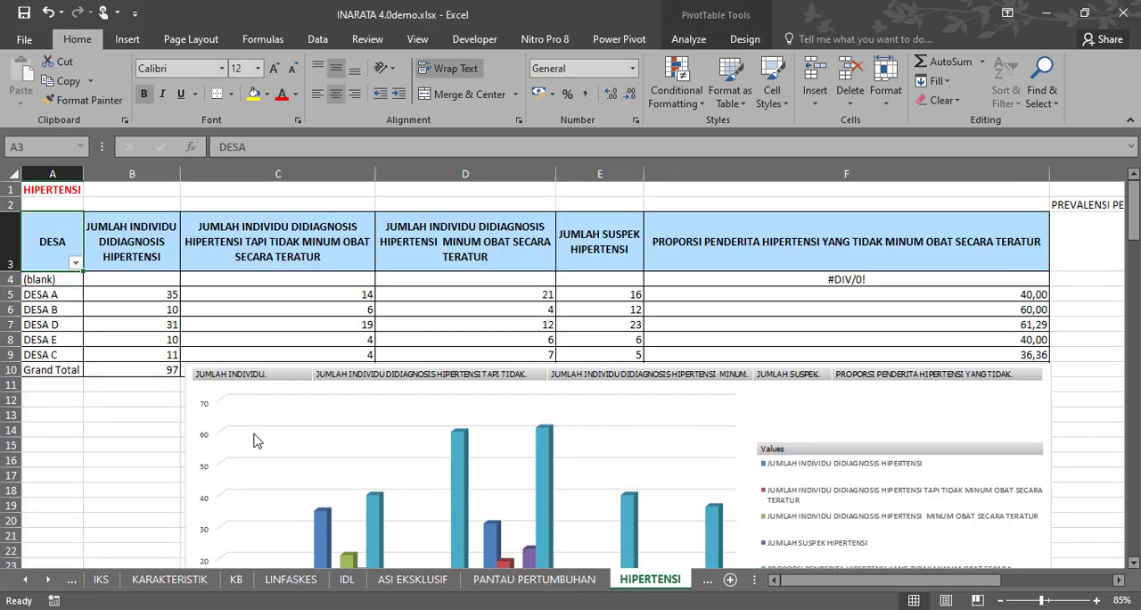
pyautogui.click(76, 263)
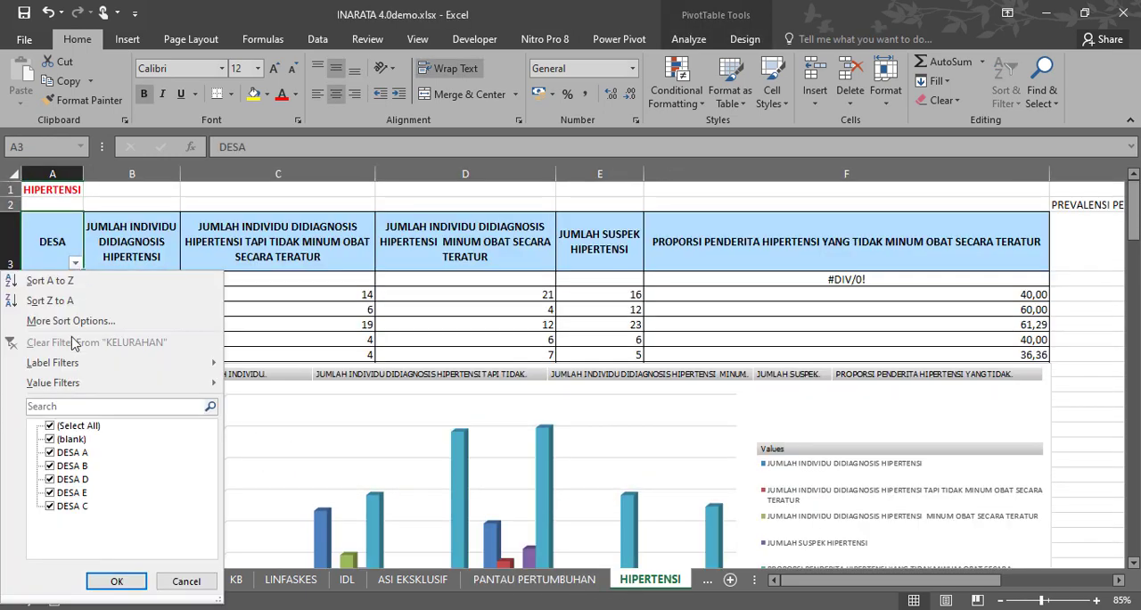
pyautogui.click(51, 438)
pyautogui.click(117, 580)
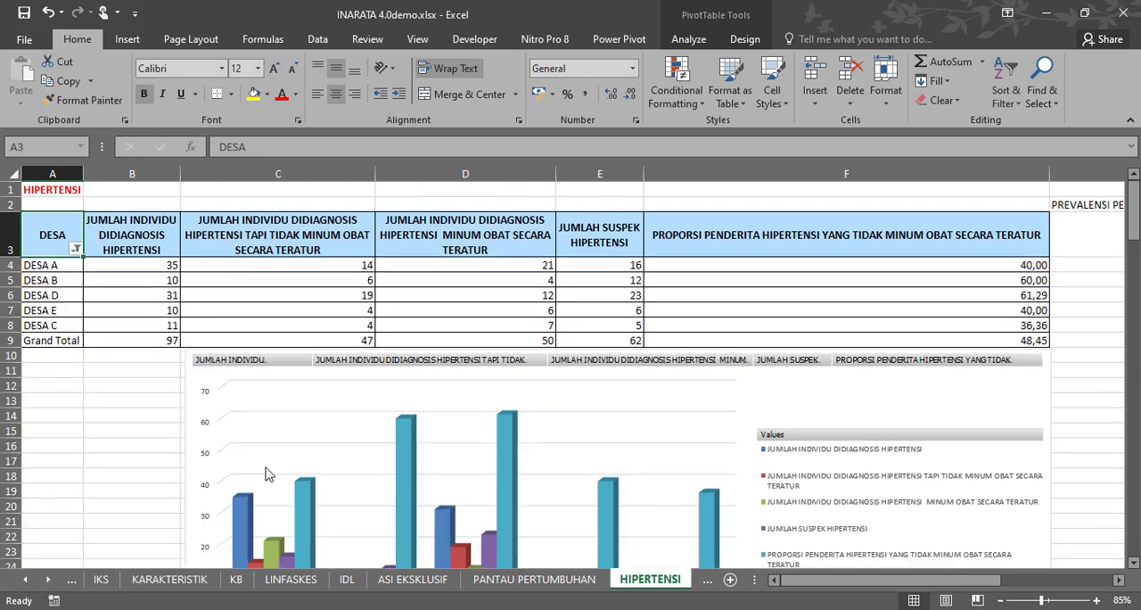
# Set the filter for diagnosed hypertension without standard medication to 1 in the RINCI pivot table on the HIPERTENSI sheet.
pyautogui.scroll(-2, 841, 434)
pyautogui.scroll(2, 803, 424)
pyautogui.scroll(-9, 464, 383)
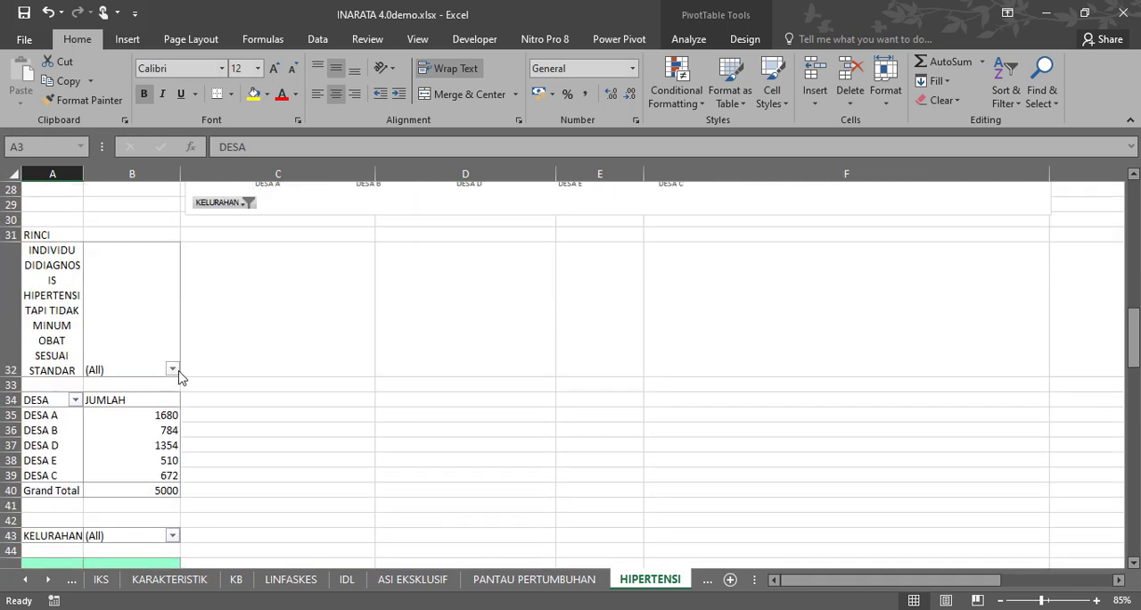
pyautogui.click(172, 369)
pyautogui.click(29, 436)
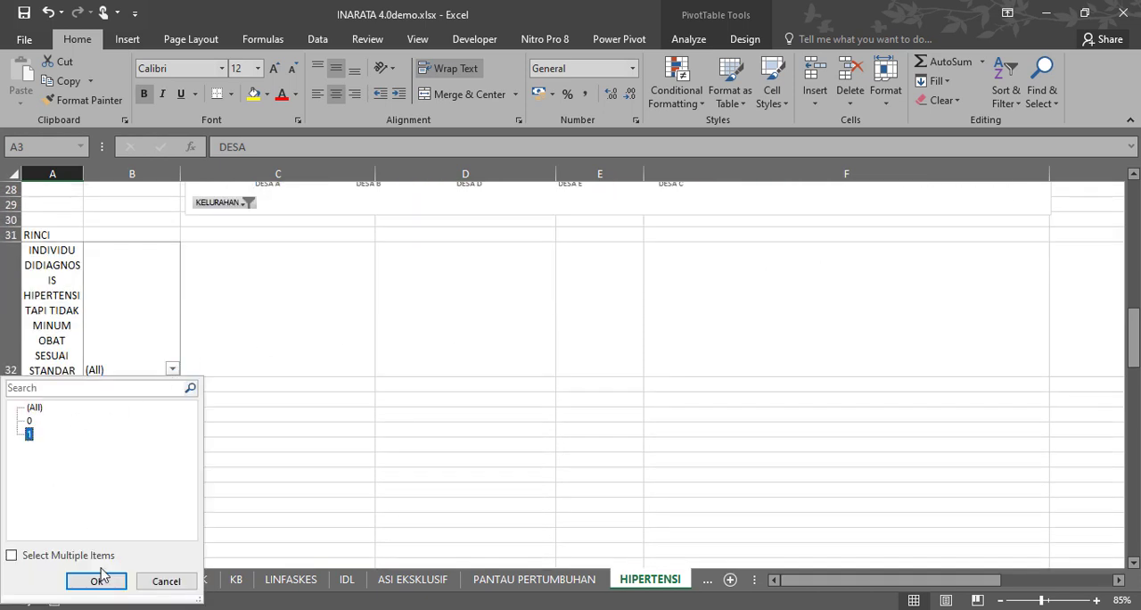
pyautogui.click(97, 580)
pyautogui.scroll(-2, 214, 446)
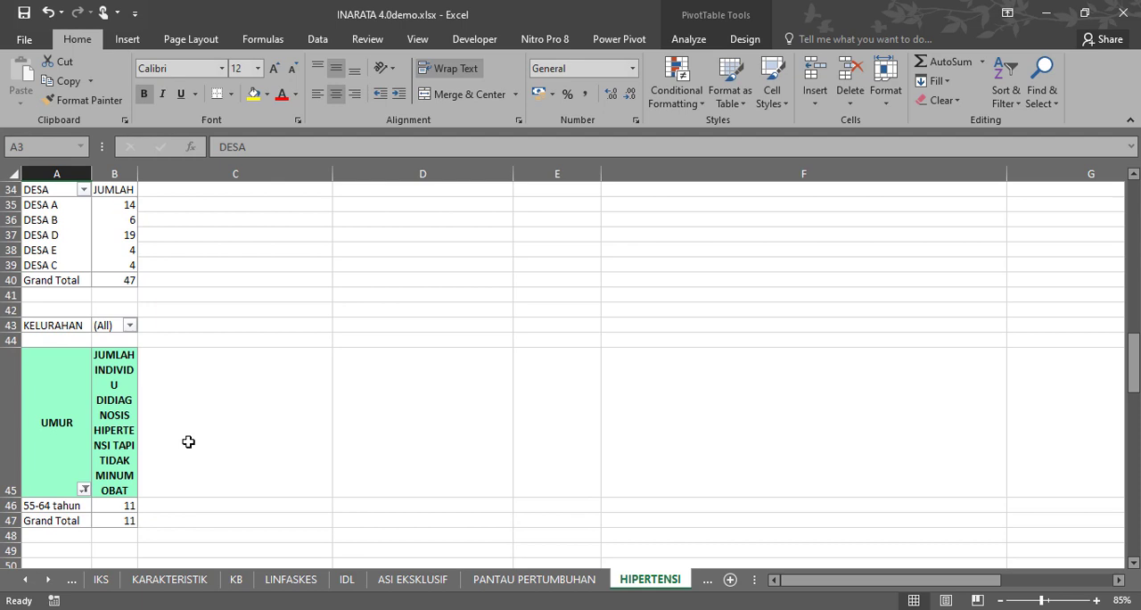
# On the HIPERTENSI sheet, widen column B and reduce the height of the UMUR pivot table's header row to fit its text.
pyautogui.click(130, 327)
pyautogui.click(170, 538)
pyautogui.moveTo(137, 166); pyautogui.dragTo(198, 174)
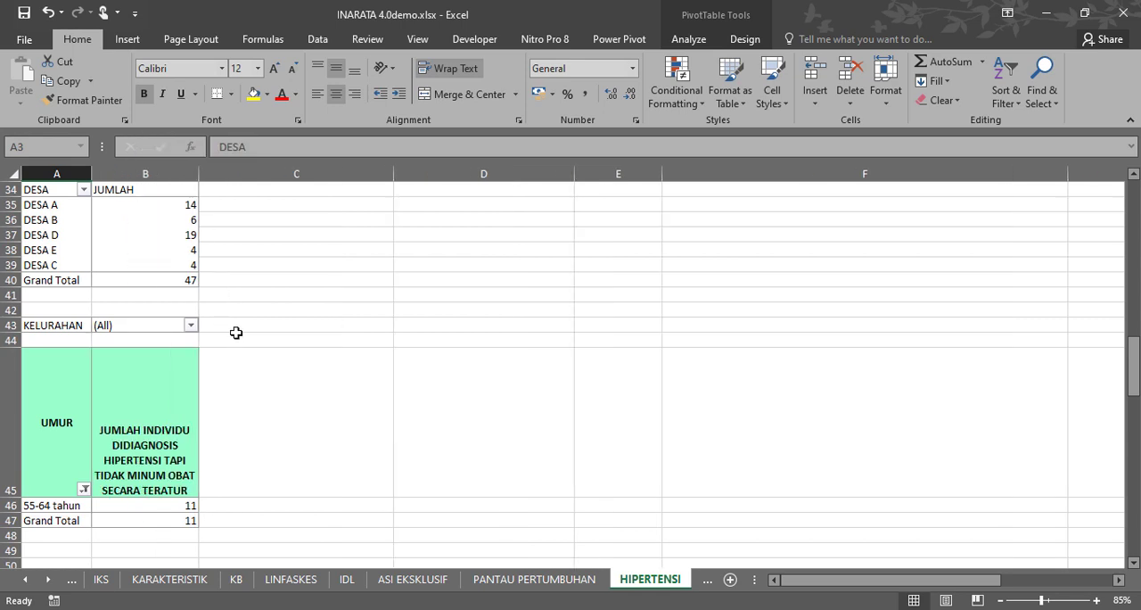
pyautogui.click(12, 504)
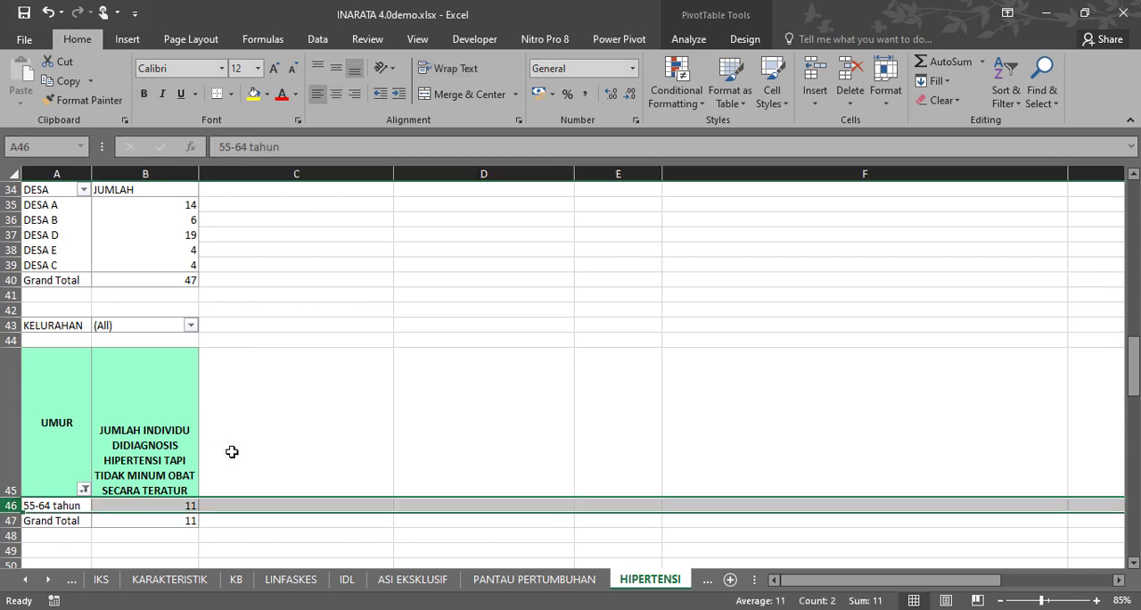
pyautogui.moveTo(11, 497); pyautogui.dragTo(11, 438)
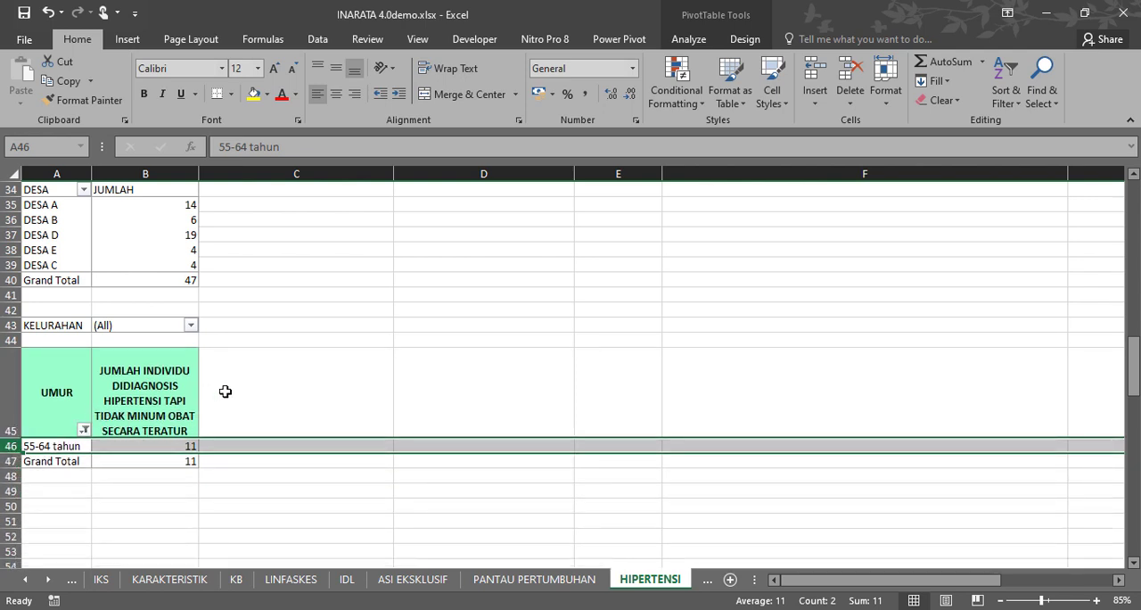
pyautogui.click(227, 392)
pyautogui.click(134, 400)
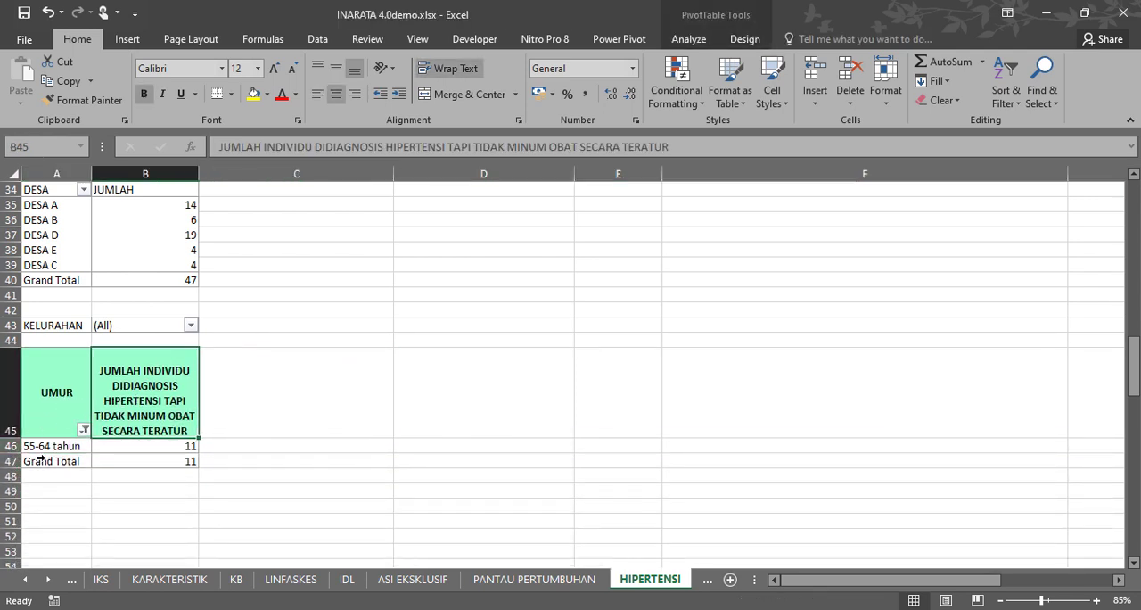
pyautogui.moveTo(50, 391); pyautogui.dragTo(159, 390)
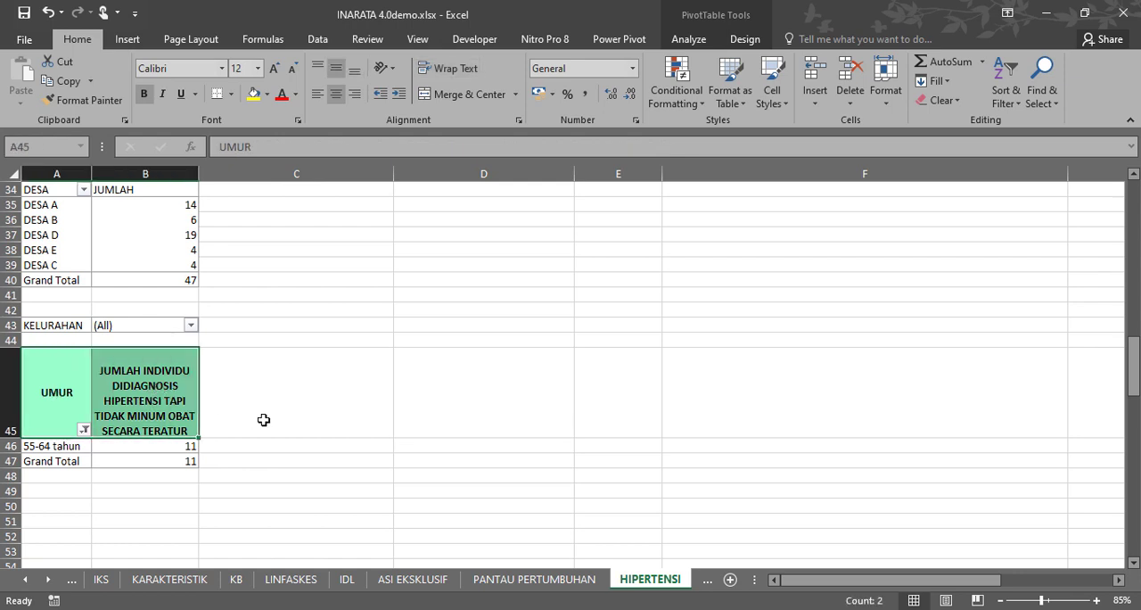
# On the TB PARU sheet, exclude (blank) from the DESA filter of the main pivot table.
pyautogui.click(49, 580)
pyautogui.click(50, 580)
pyautogui.click(50, 581)
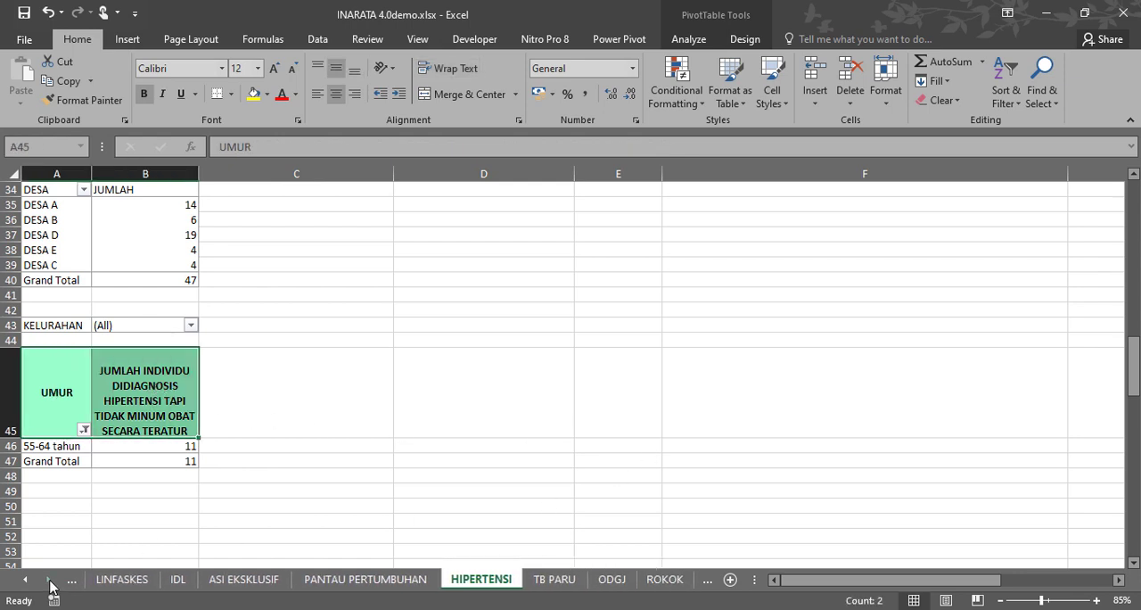
pyautogui.click(50, 580)
pyautogui.click(479, 580)
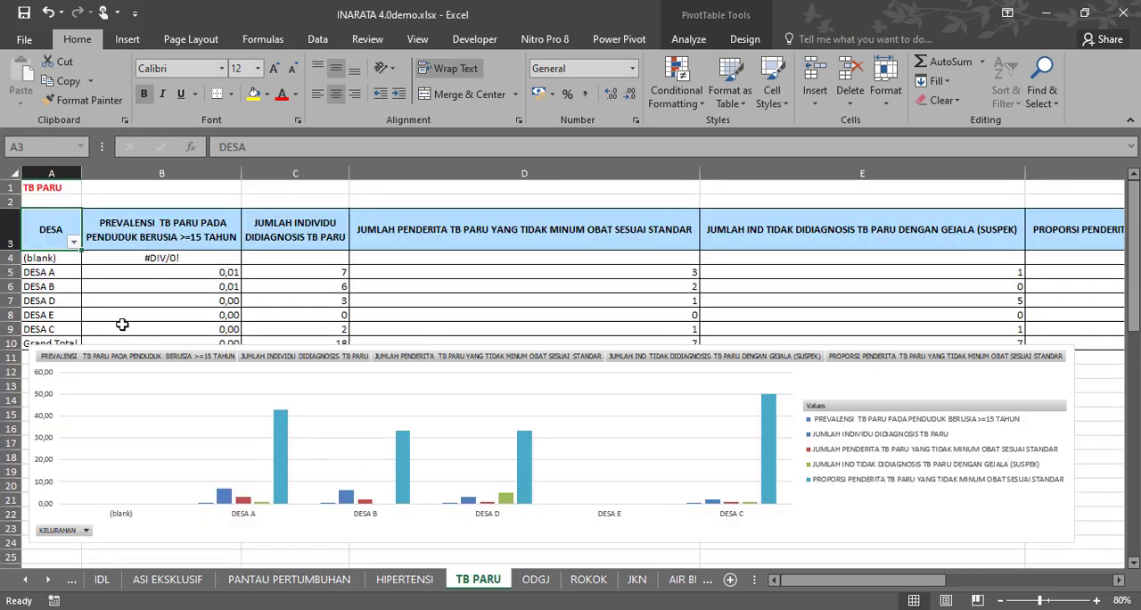
pyautogui.click(75, 240)
pyautogui.click(50, 417)
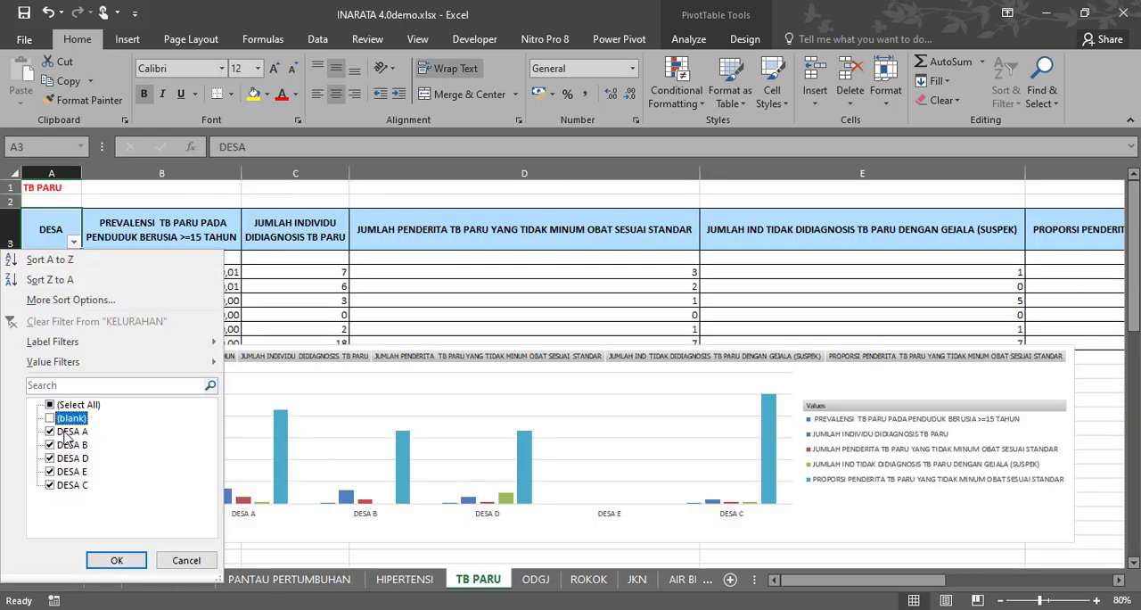
pyautogui.click(116, 560)
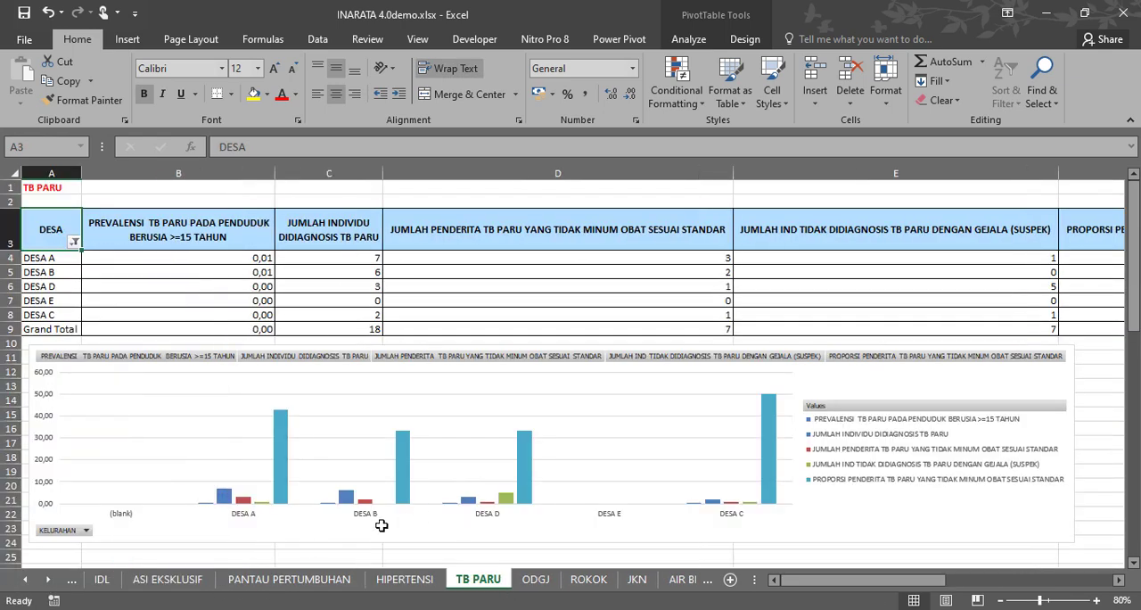
# On the ODGJ sheet, exclude (blank) from the pivot table's DESA filter.
pyautogui.click(545, 580)
pyautogui.click(74, 340)
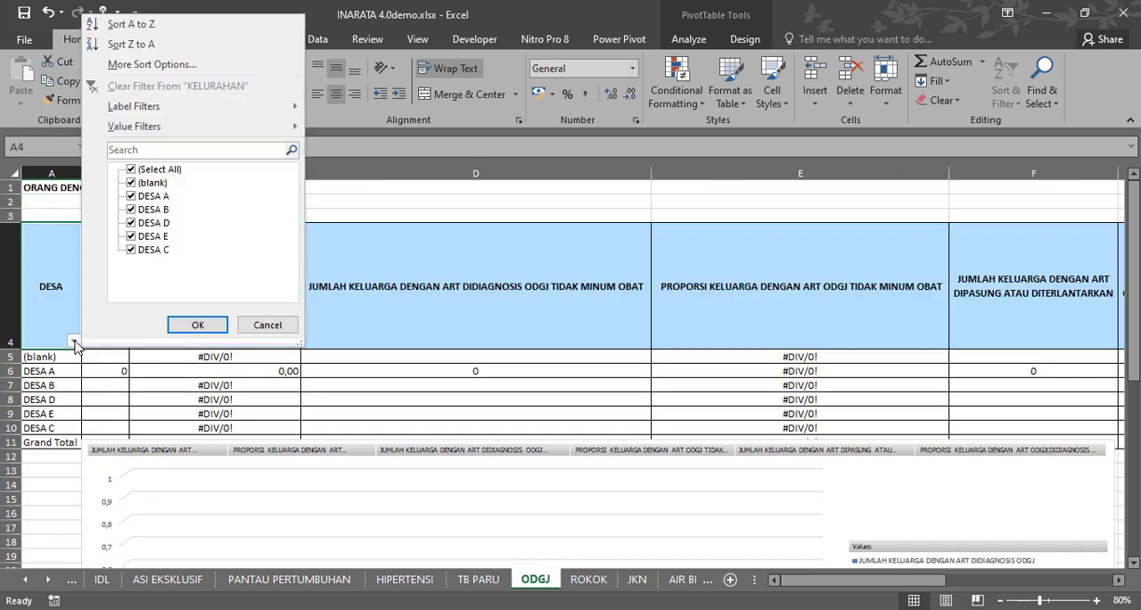
pyautogui.click(130, 170)
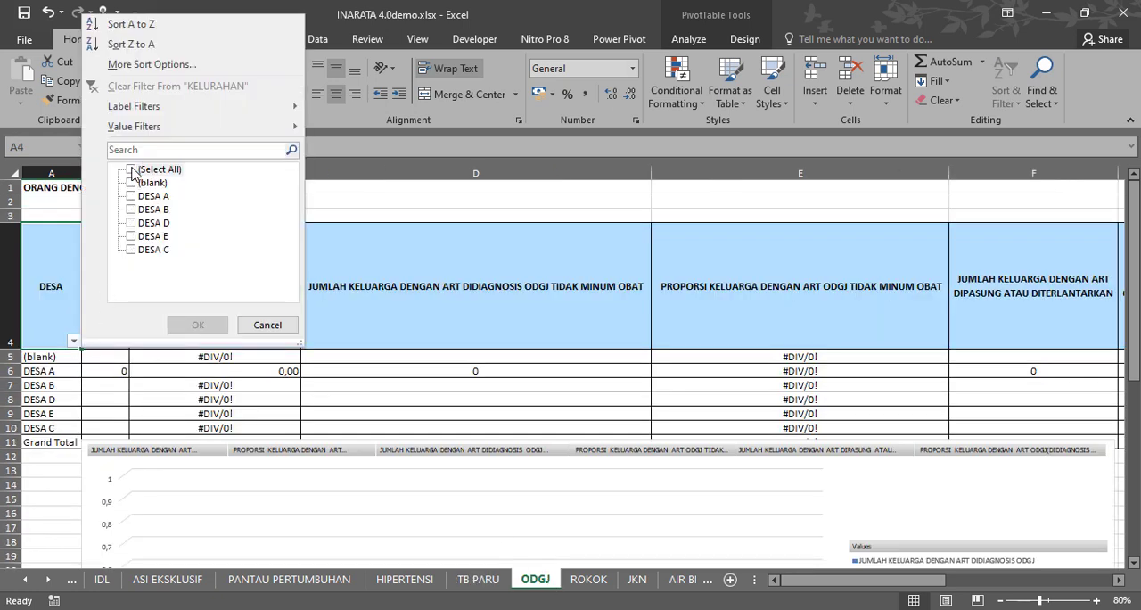
pyautogui.click(131, 170)
pyautogui.click(132, 183)
pyautogui.click(198, 325)
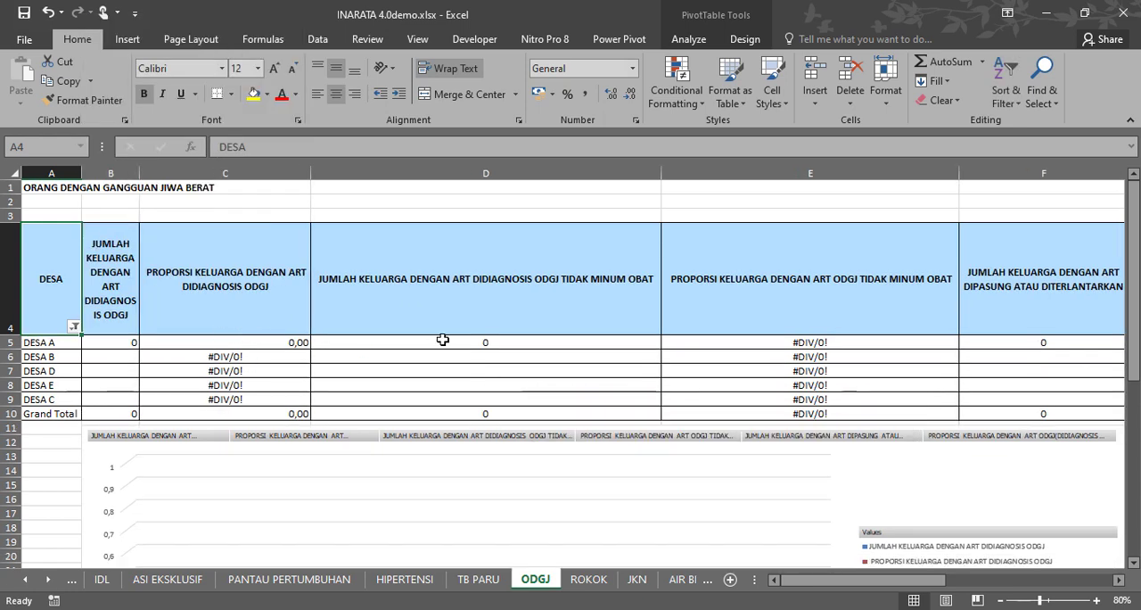
# Widen the JUMLAH KELUARGA DENGAN ART DIDIAGNOSIS ODGJ column on the ODGJ sheet.
pyautogui.moveTo(896, 585); pyautogui.dragTo(828, 582)
pyautogui.click(517, 289)
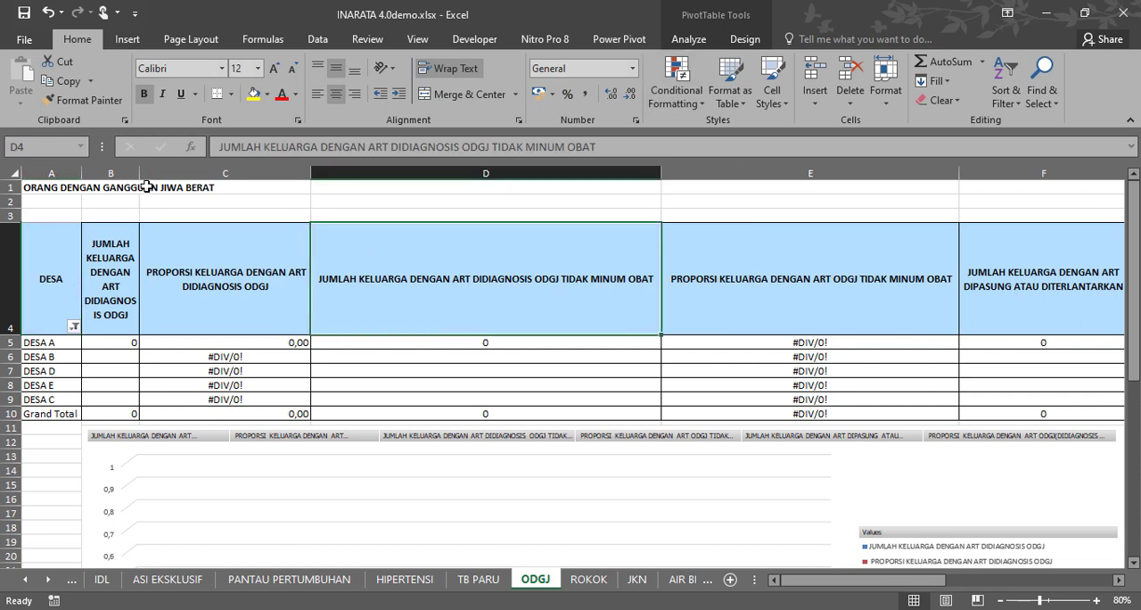
pyautogui.moveTo(139, 169); pyautogui.dragTo(167, 169)
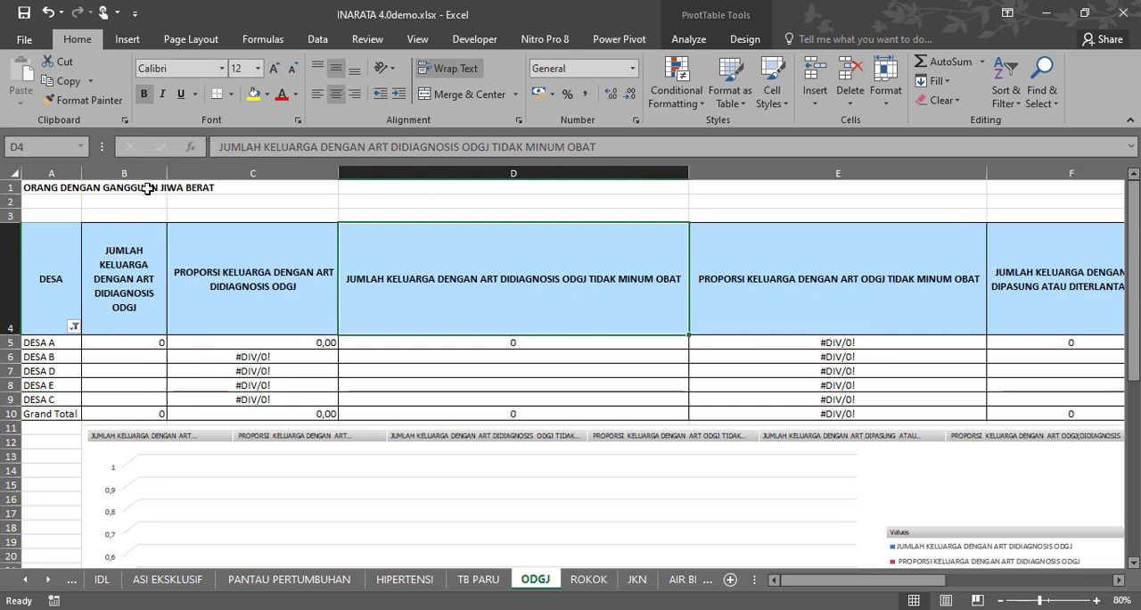
# Check the DESA filter selection on the ODGJ sheet without changing it and refresh all data in the workbook.
pyautogui.click(74, 326)
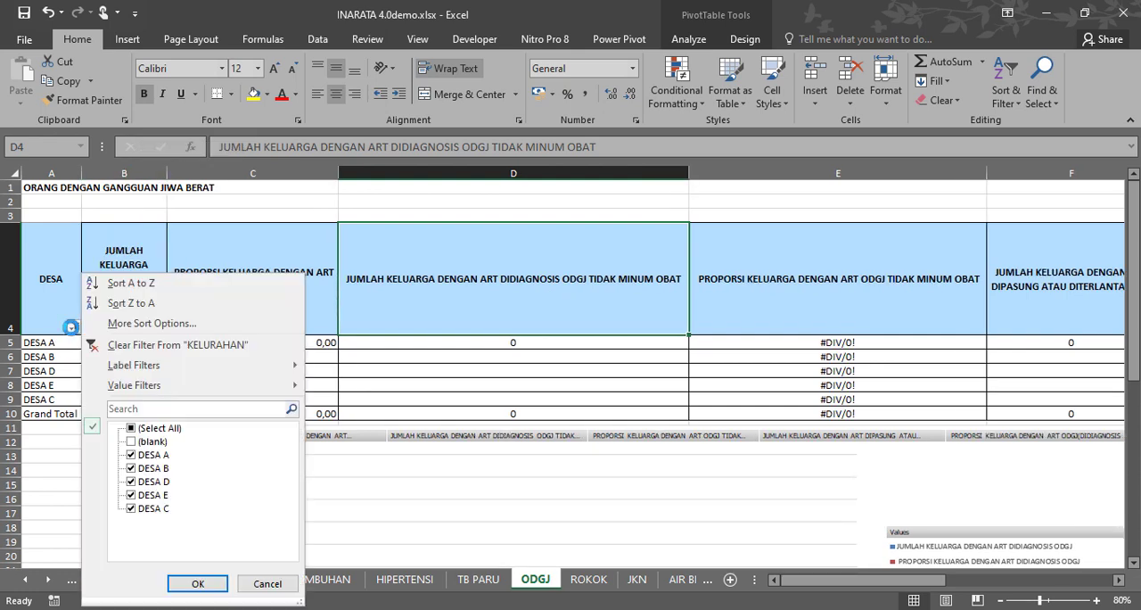
pyautogui.click(265, 584)
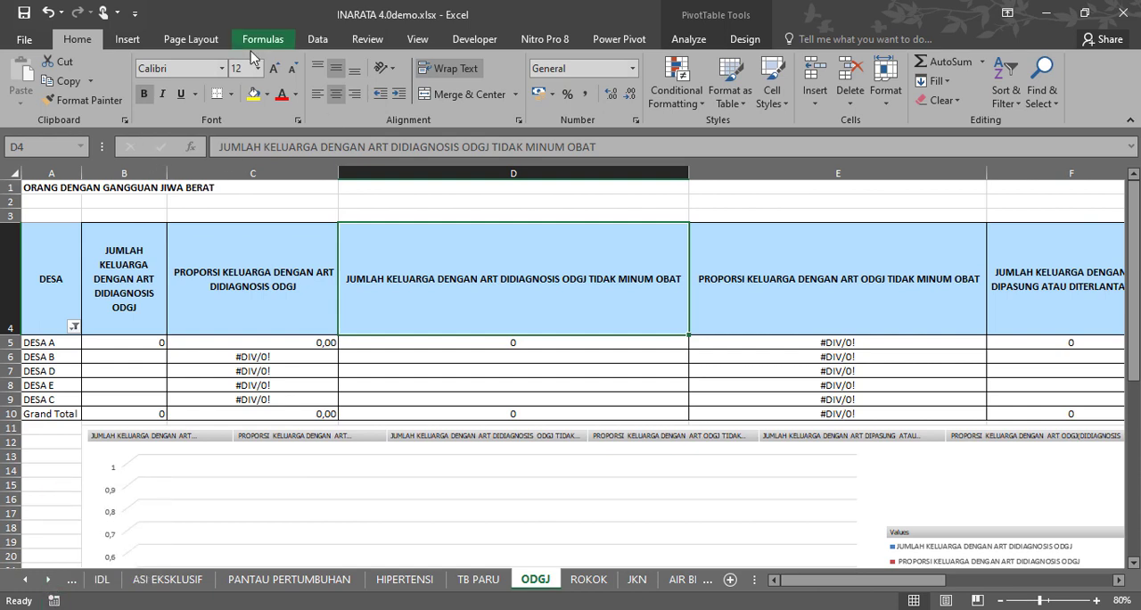
pyautogui.click(317, 39)
pyautogui.click(217, 73)
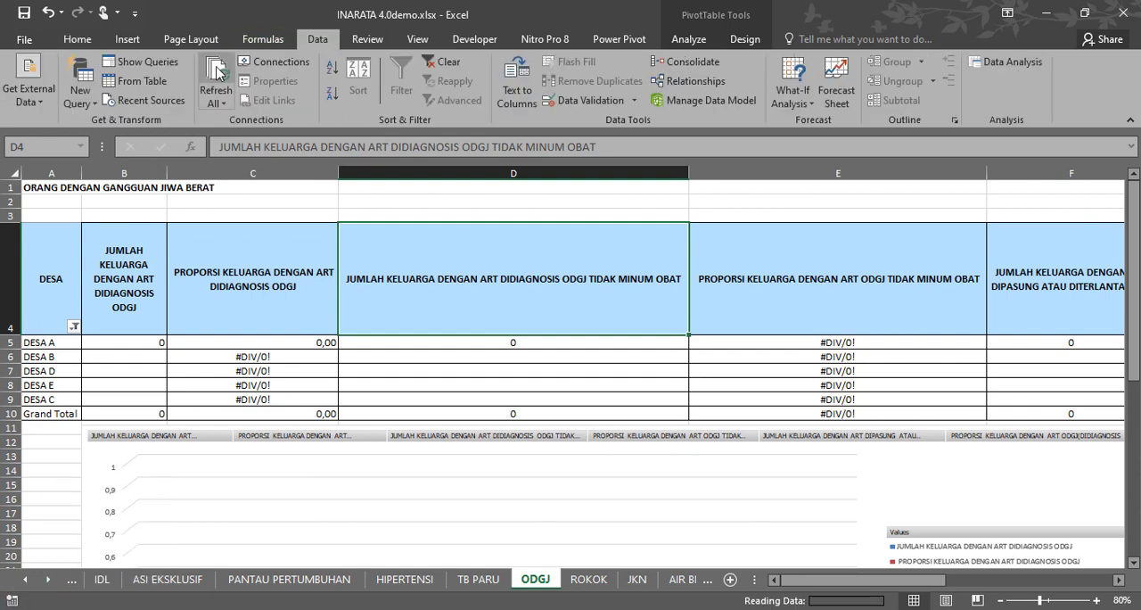
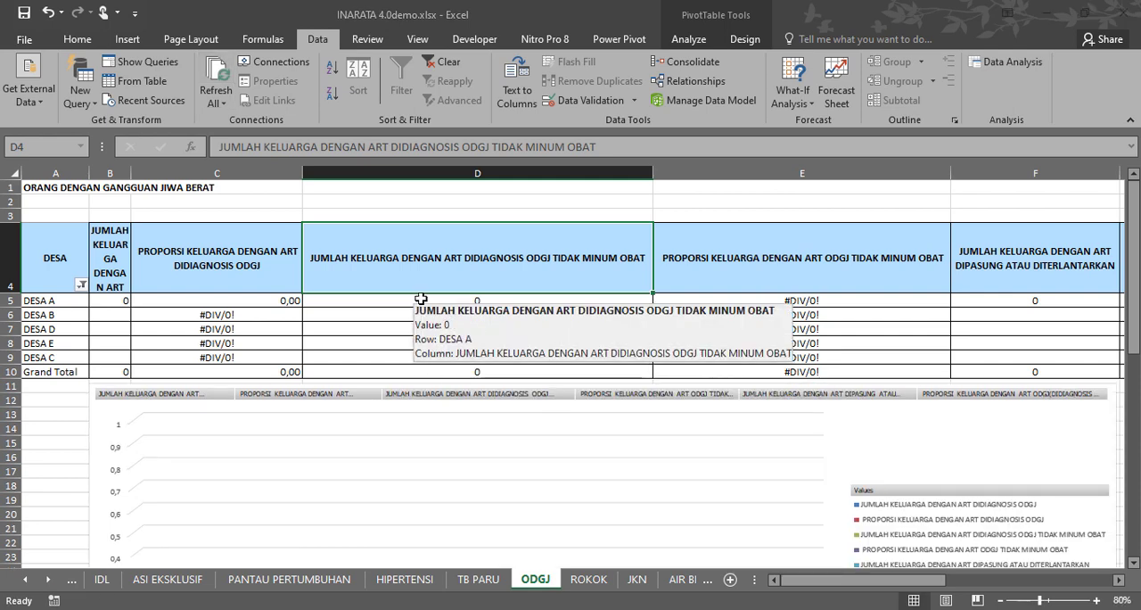
# Check the ODGJ pivot values in D5:D10, and examine the calculated indicator columns from BR onward on the KELUARGA sheet.
pyautogui.click(388, 343)
pyautogui.moveTo(369, 302); pyautogui.dragTo(360, 367)
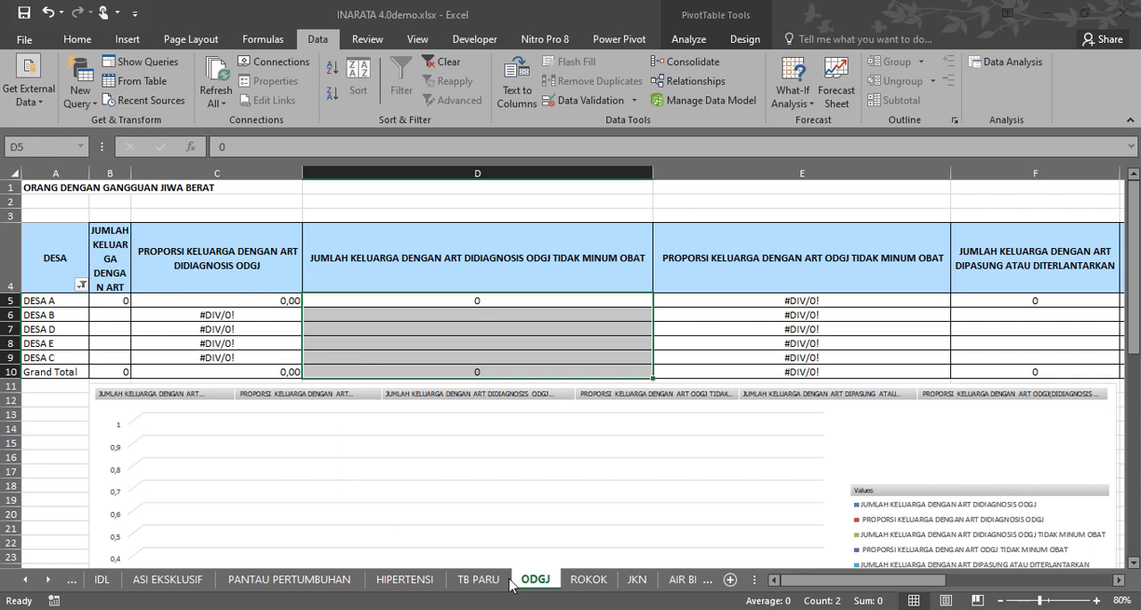
pyautogui.click(36, 584)
pyautogui.click(33, 584)
pyautogui.click(32, 585)
pyautogui.click(29, 586)
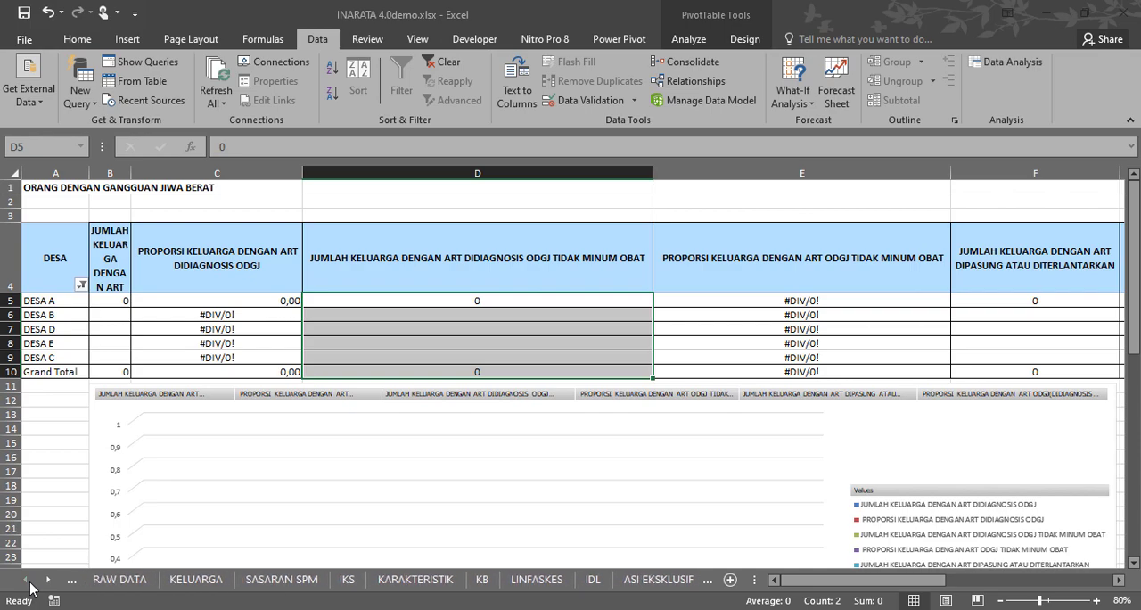
pyautogui.click(197, 580)
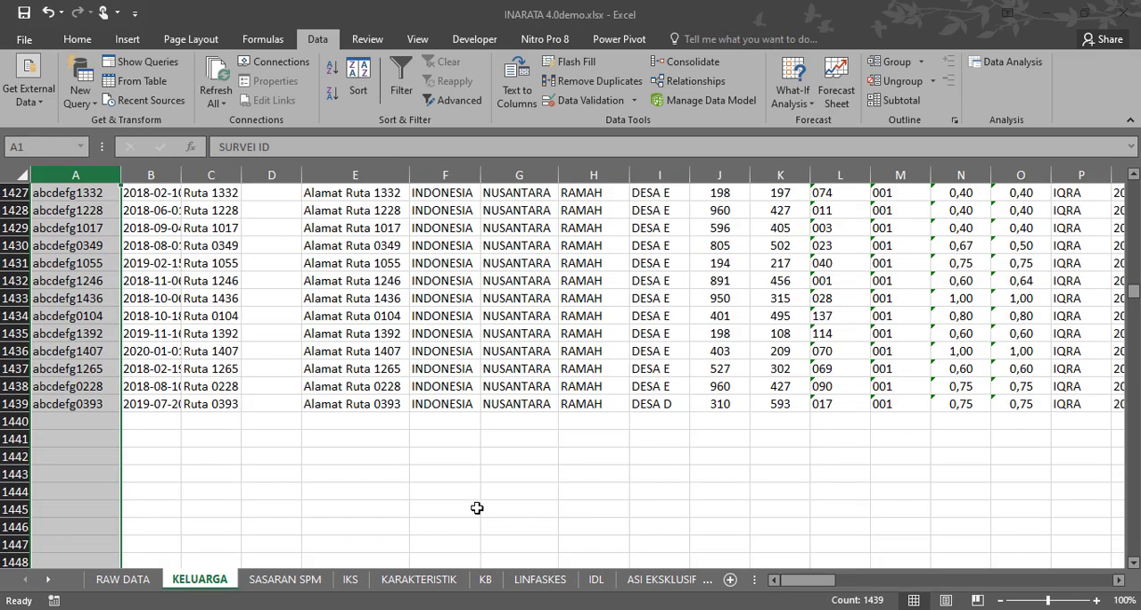
pyautogui.moveTo(838, 584); pyautogui.dragTo(1080, 596)
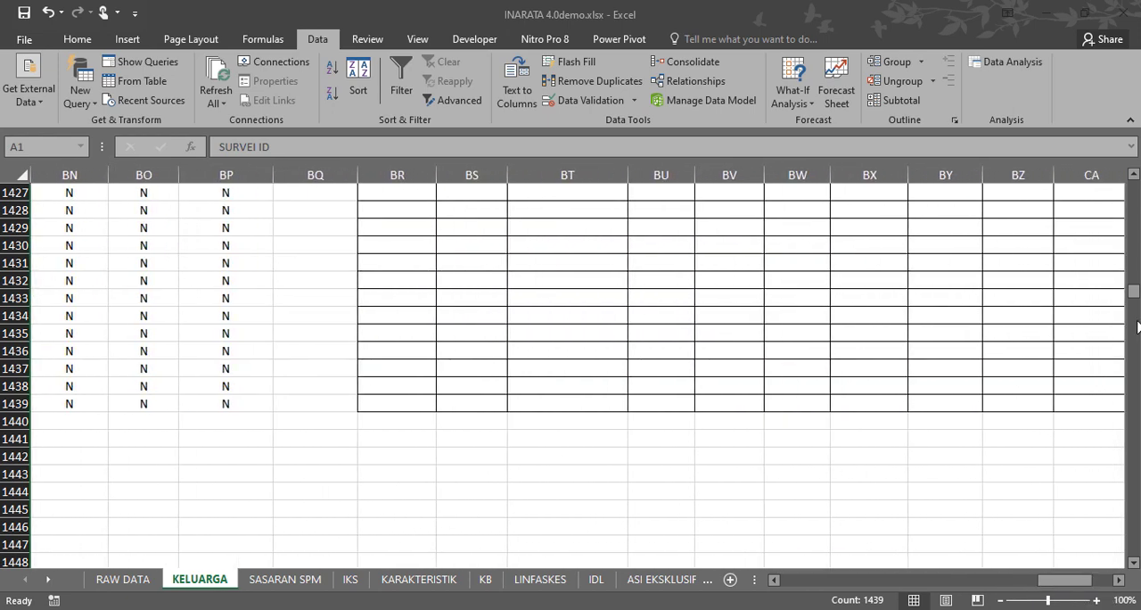
pyautogui.moveTo(1135, 298); pyautogui.dragTo(1039, 162)
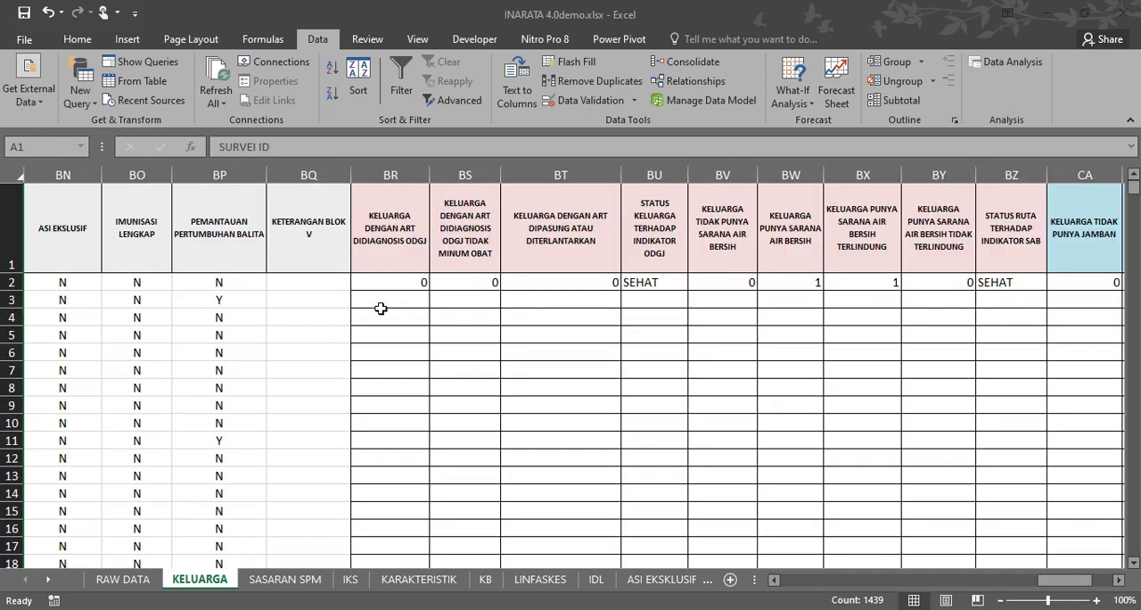
pyautogui.click(379, 273)
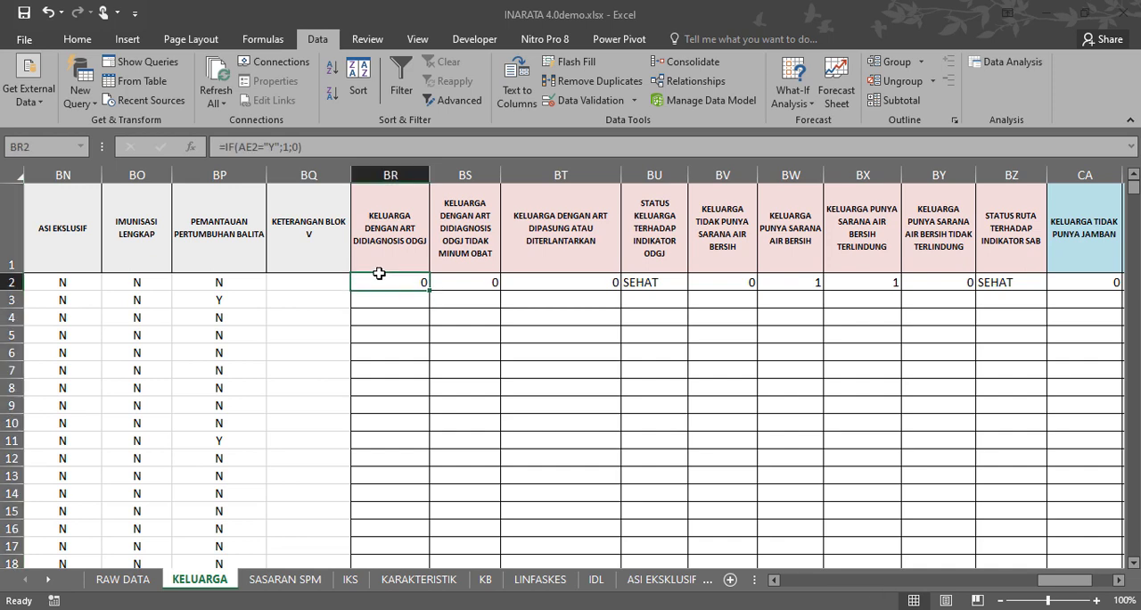
# Fill the row 2 formulas of KELUARGA columns BR to CF down to the last data row and check the end of the range.
pyautogui.click(714, 339)
pyautogui.moveTo(402, 284); pyautogui.dragTo(959, 281)
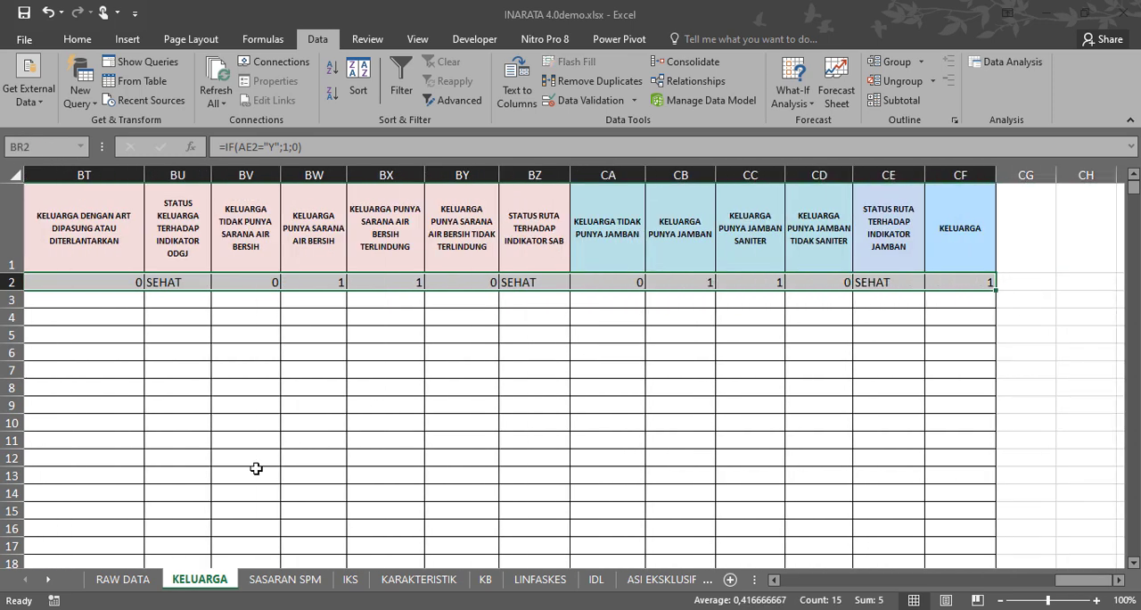
pyautogui.doubleClick(999, 292)
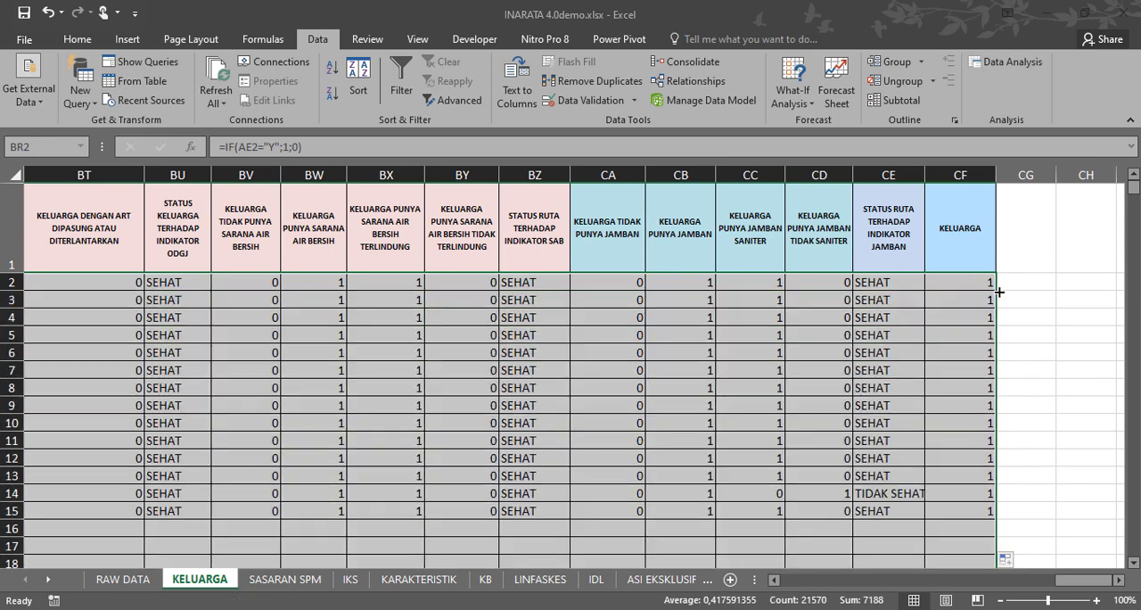
pyautogui.moveTo(1137, 191); pyautogui.dragTo(1136, 297)
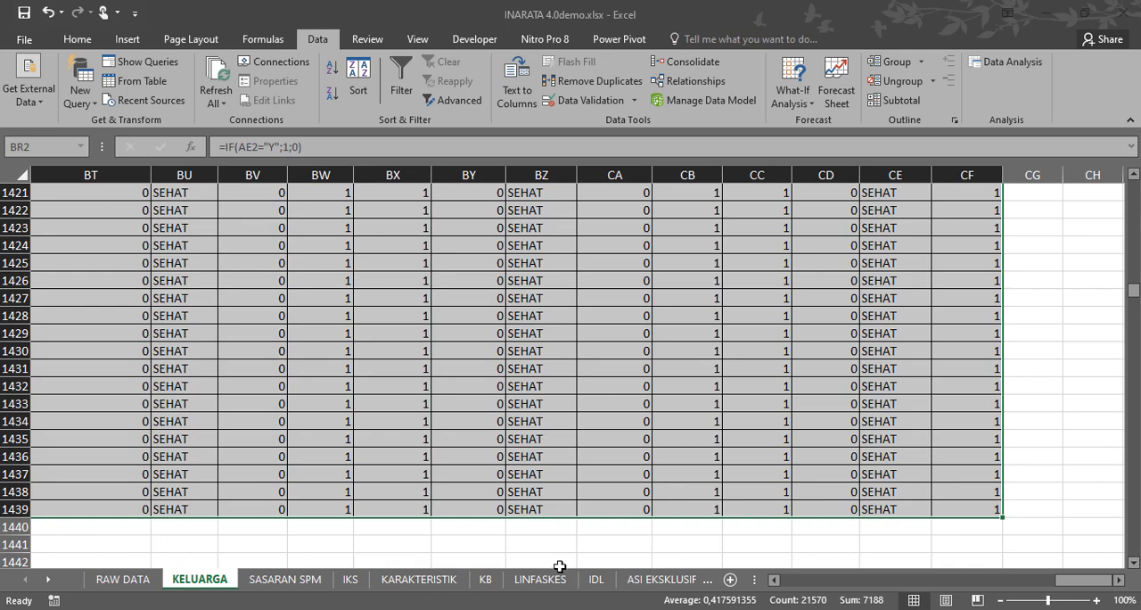
# Return to the ODGJ sheet and refresh all data in the workbook.
pyautogui.click(49, 579)
pyautogui.click(49, 579)
pyautogui.click(49, 579)
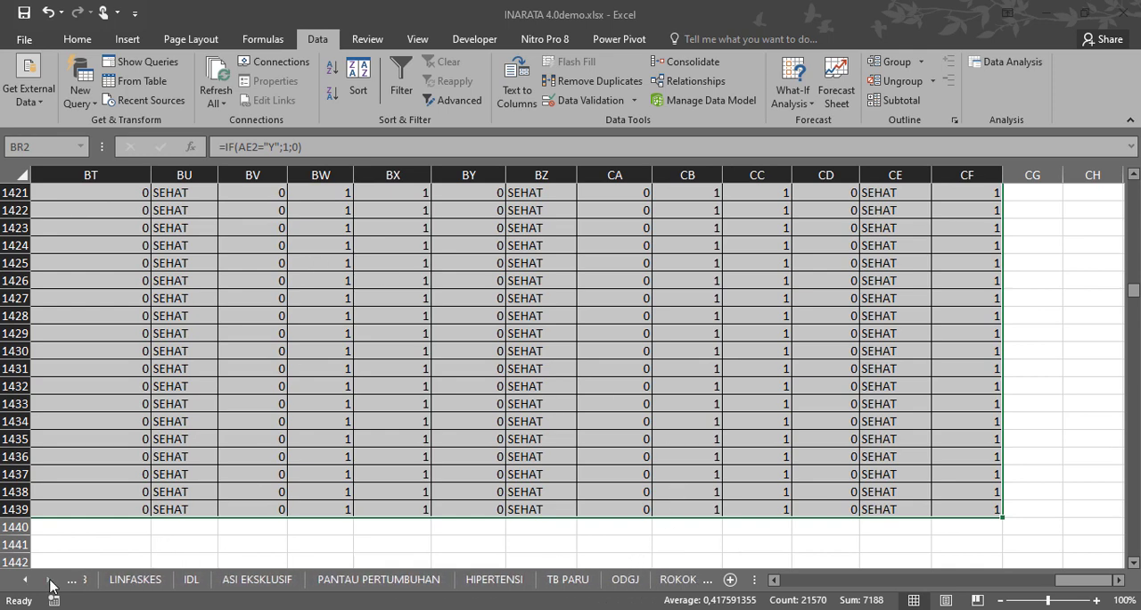
pyautogui.click(49, 579)
pyautogui.click(49, 580)
pyautogui.click(49, 580)
pyautogui.click(255, 580)
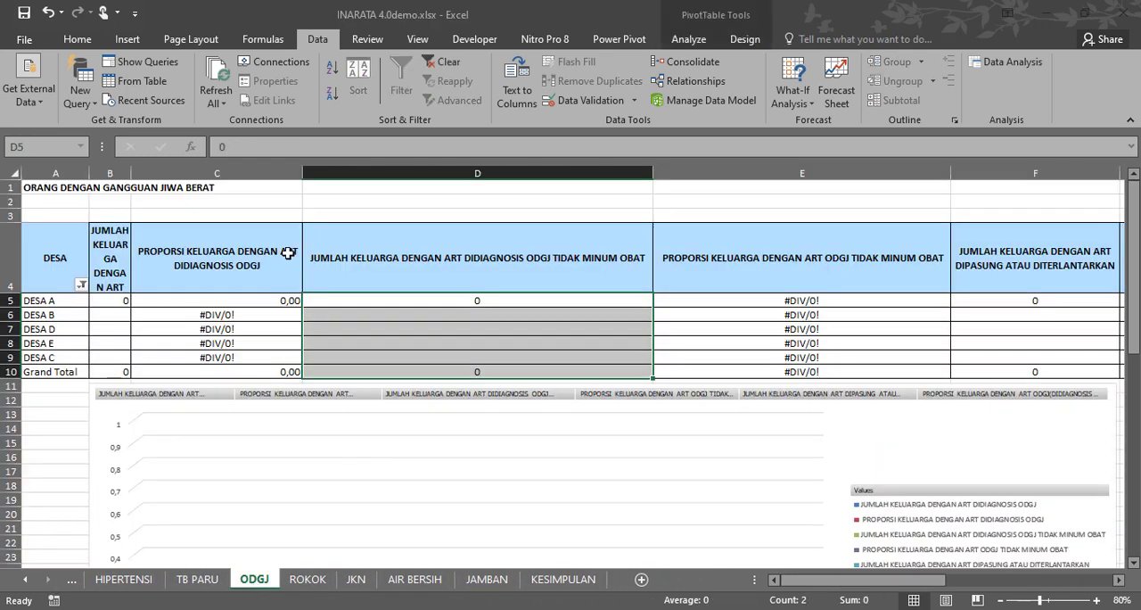
pyautogui.click(217, 82)
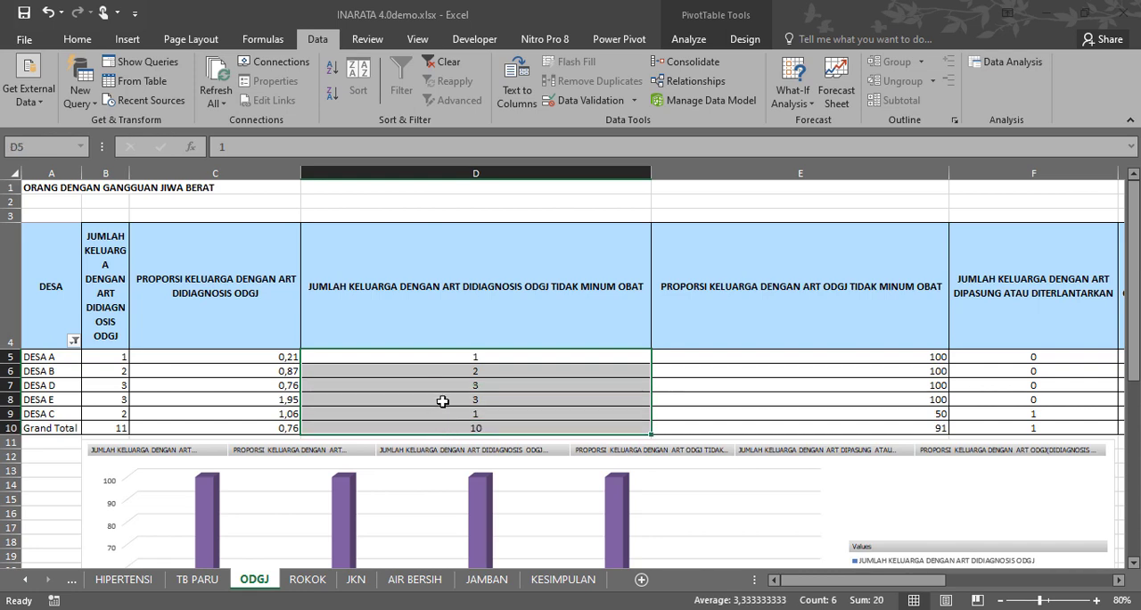
# Narrow columns D to G on the ODGJ sheet so their headers wrap onto several lines.
pyautogui.moveTo(654, 171); pyautogui.dragTo(453, 171)
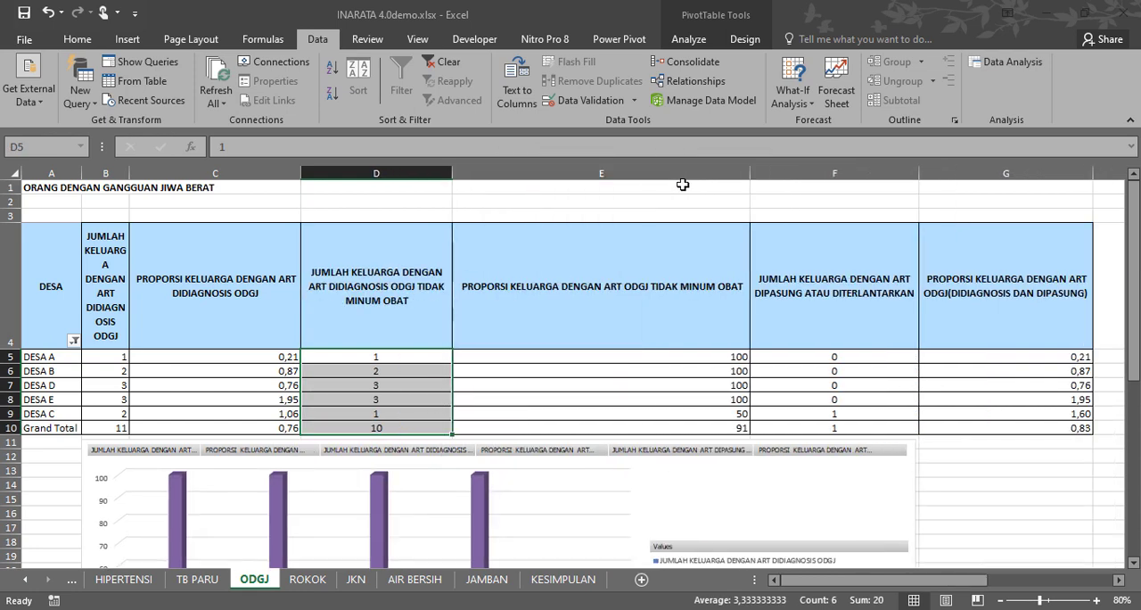
pyautogui.moveTo(750, 172); pyautogui.dragTo(597, 171)
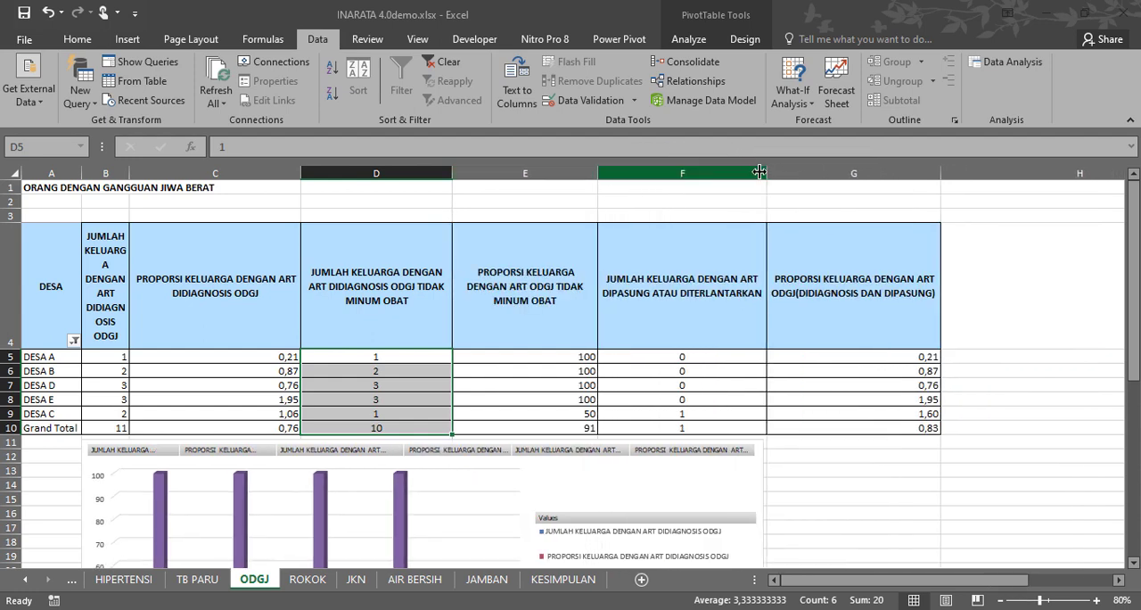
pyautogui.moveTo(759, 171); pyautogui.dragTo(730, 173)
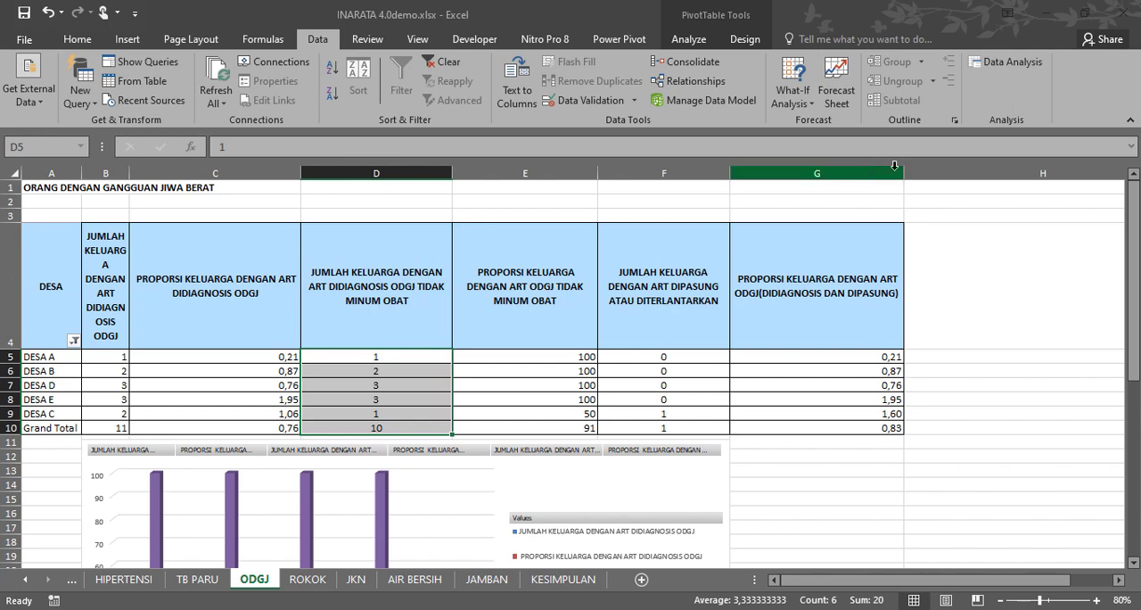
pyautogui.moveTo(905, 172); pyautogui.dragTo(854, 172)
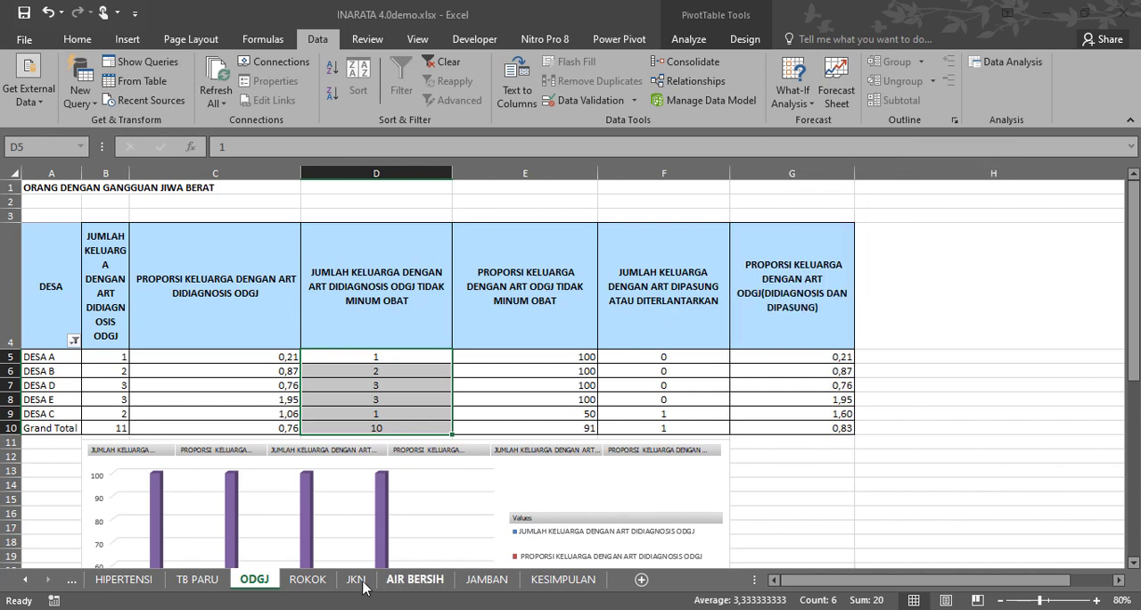
# On the ROKOK sheet, exclude (blank) from the pivot table's DESA filter.
pyautogui.click(308, 580)
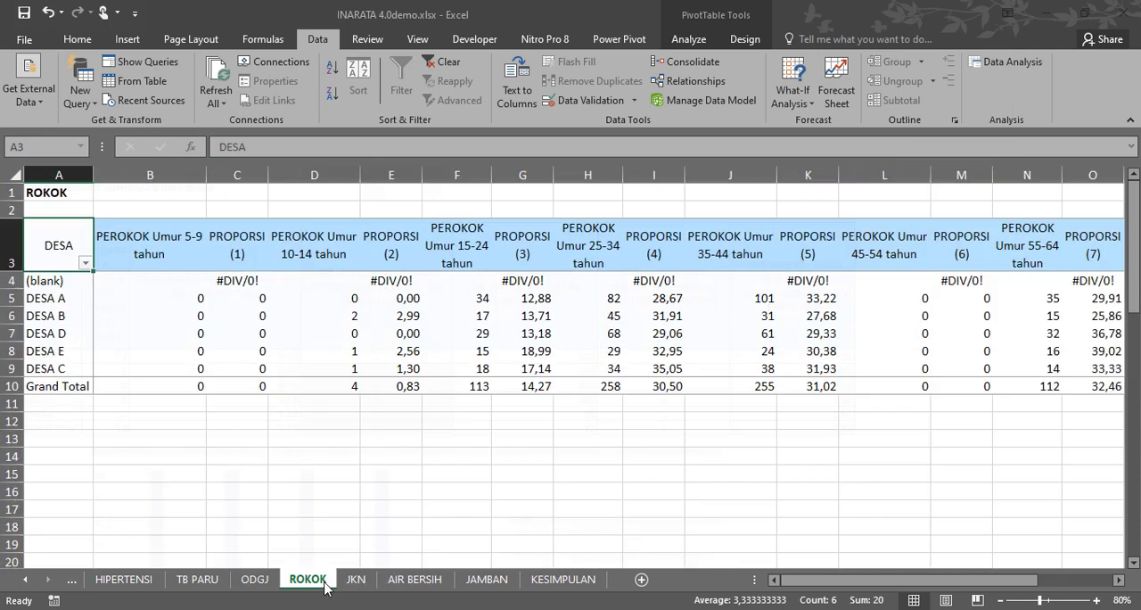
pyautogui.click(85, 263)
pyautogui.click(50, 439)
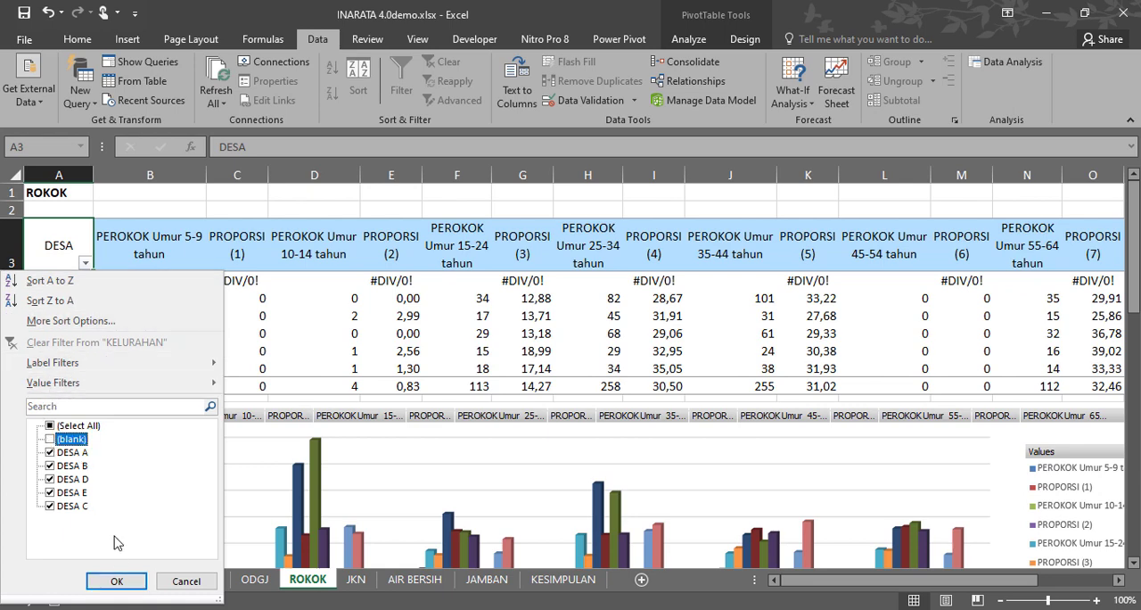
pyautogui.click(116, 581)
# On the JKN sheet, exclude (blank) from the pivot table's DESA filter.
pyautogui.click(355, 579)
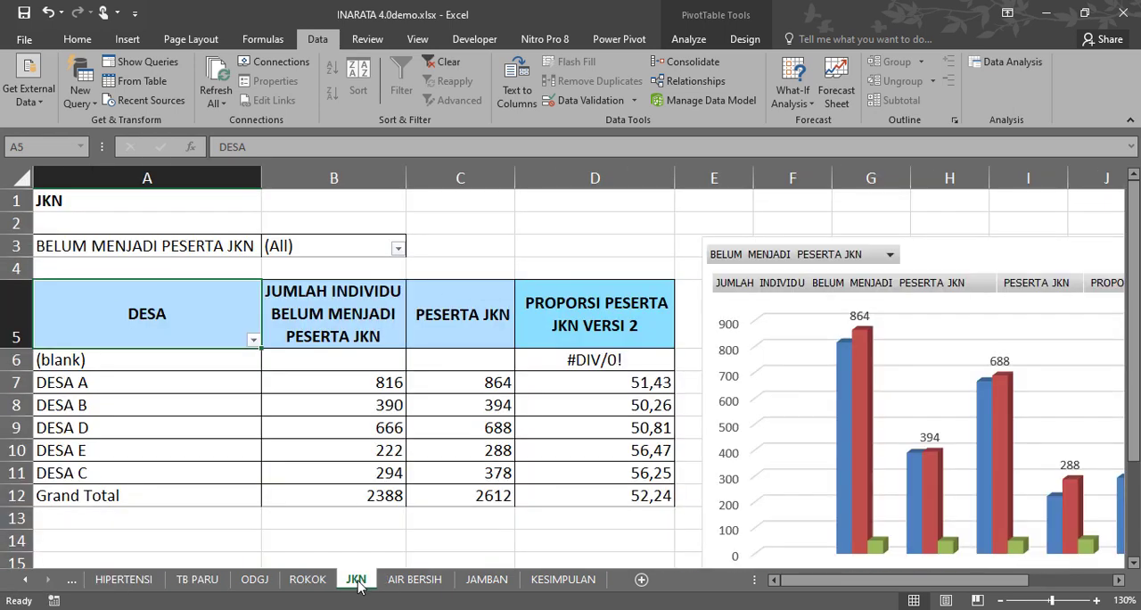
pyautogui.click(254, 340)
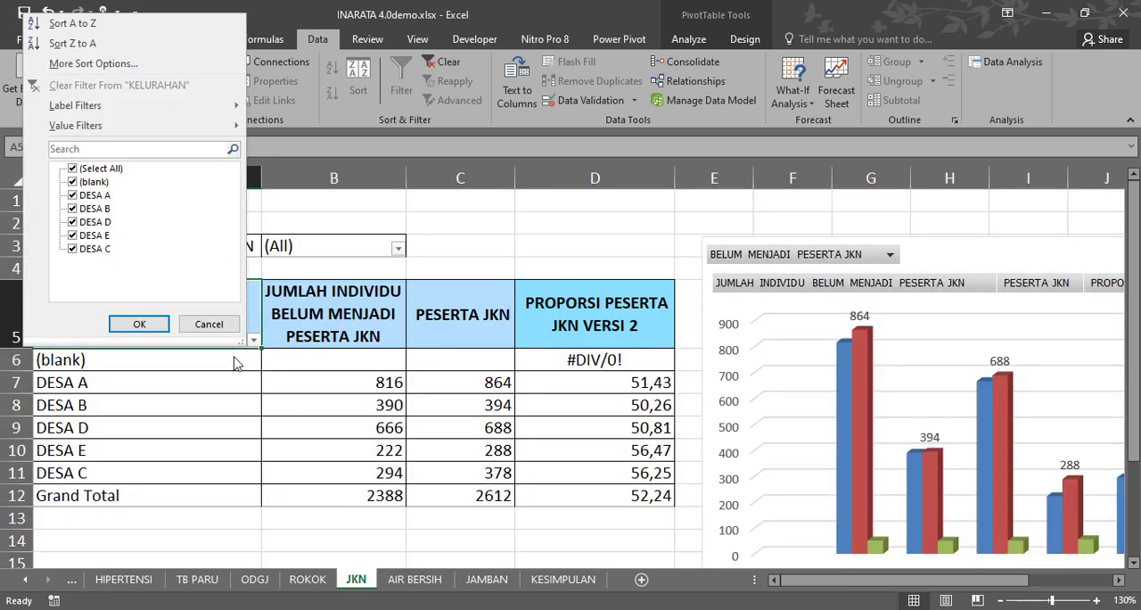
pyautogui.click(79, 184)
pyautogui.click(138, 324)
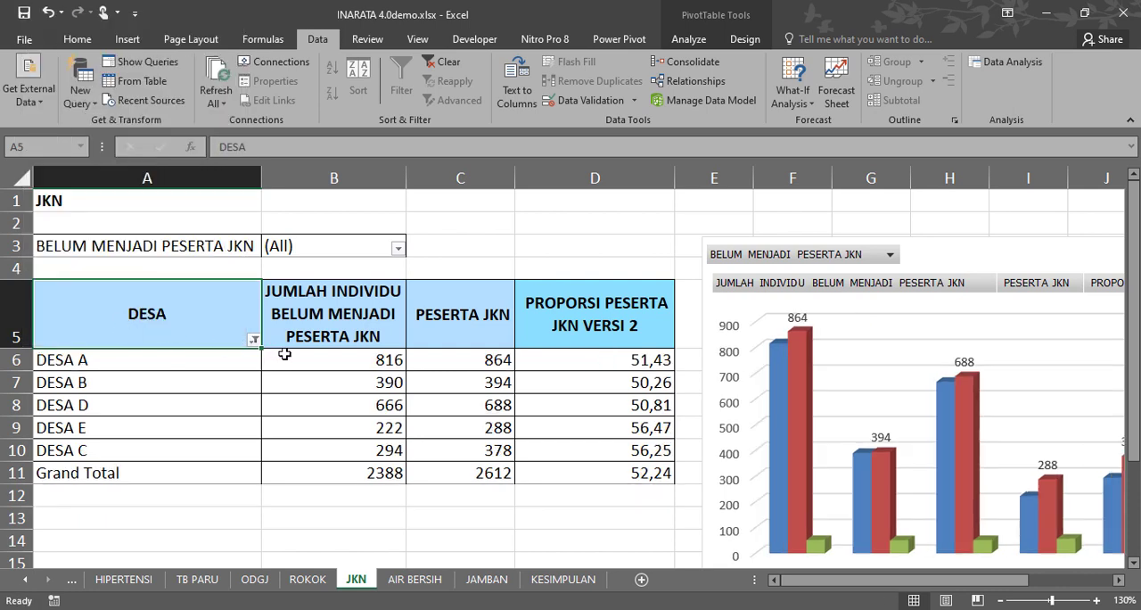
# On the AIR BERSIH sheet, exclude (blank) from the pivot table's DESA filter.
pyautogui.click(415, 579)
pyautogui.click(143, 294)
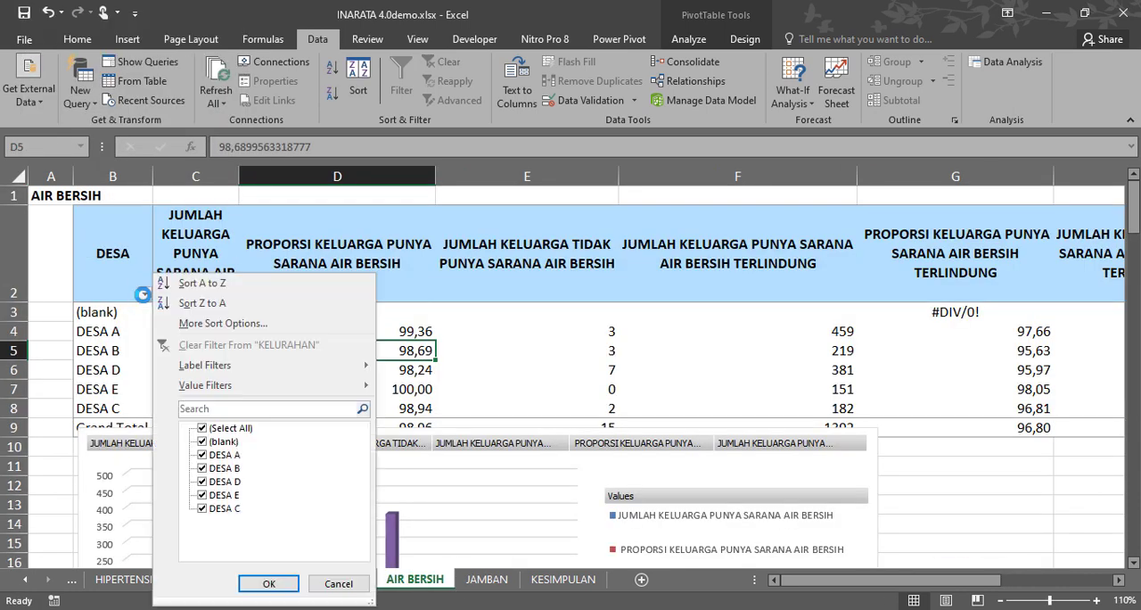
pyautogui.click(203, 441)
pyautogui.click(275, 583)
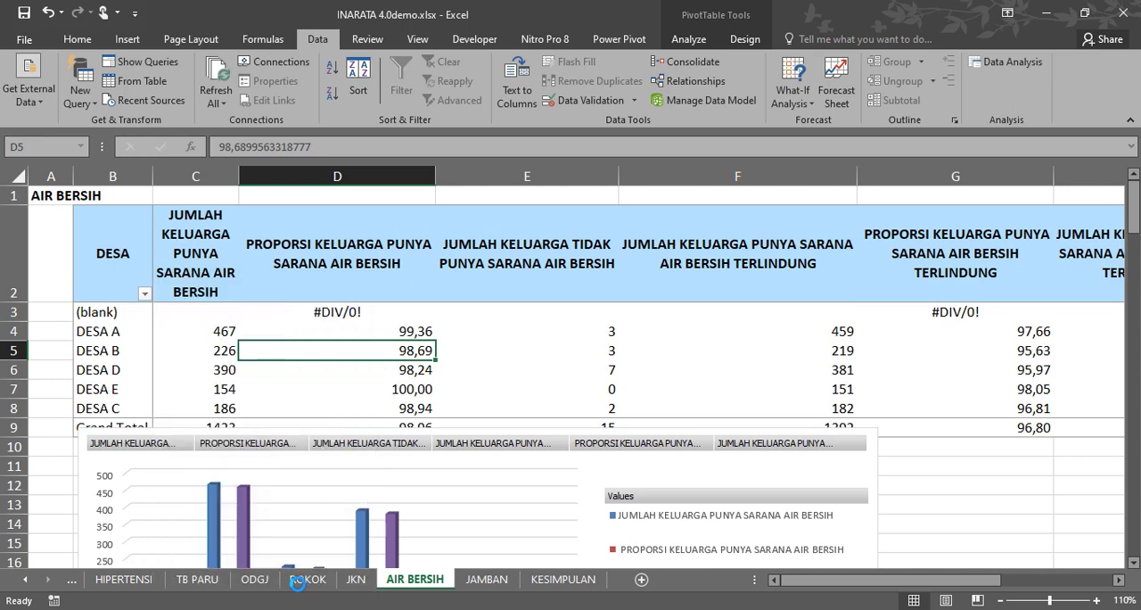
# On the JAMBAN sheet, exclude (blank) from the DESA filter of the upper pivot table.
pyautogui.click(486, 579)
pyautogui.click(85, 334)
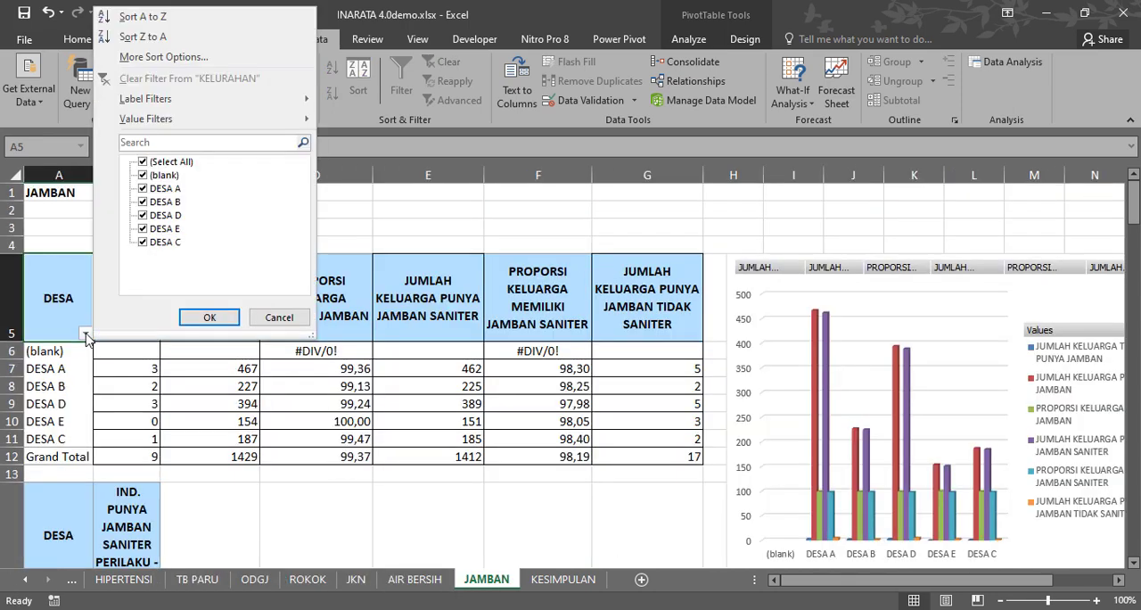
pyautogui.click(149, 176)
pyautogui.click(207, 316)
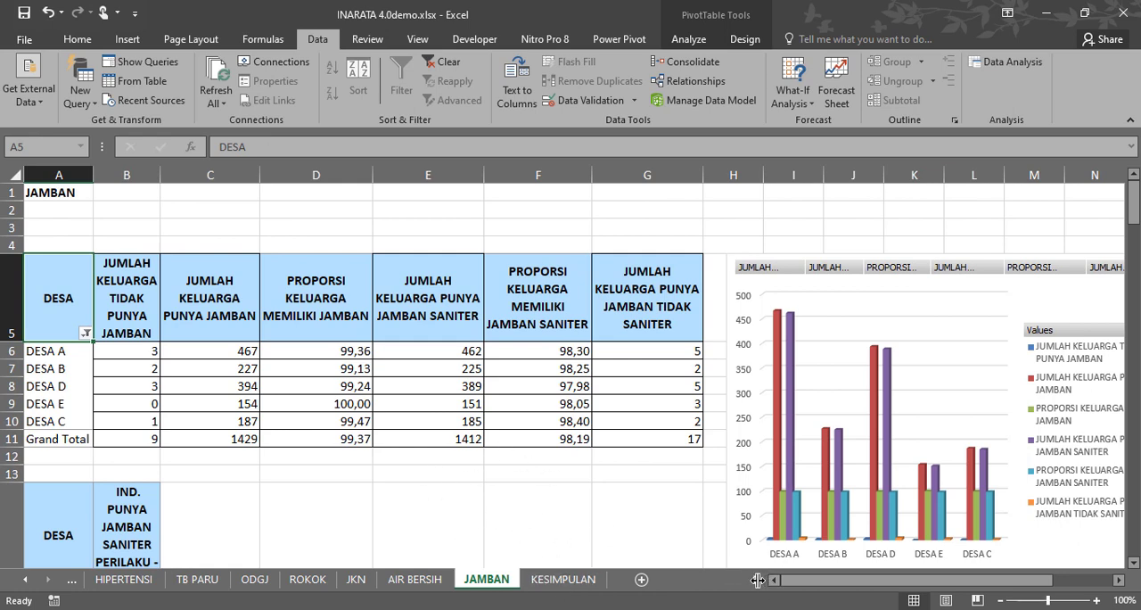
# Examine the calculated KELUARGA BERENCANA columns on the RAW DATA sheet, selecting columns CB to CF.
pyautogui.moveTo(758, 580); pyautogui.dragTo(711, 590)
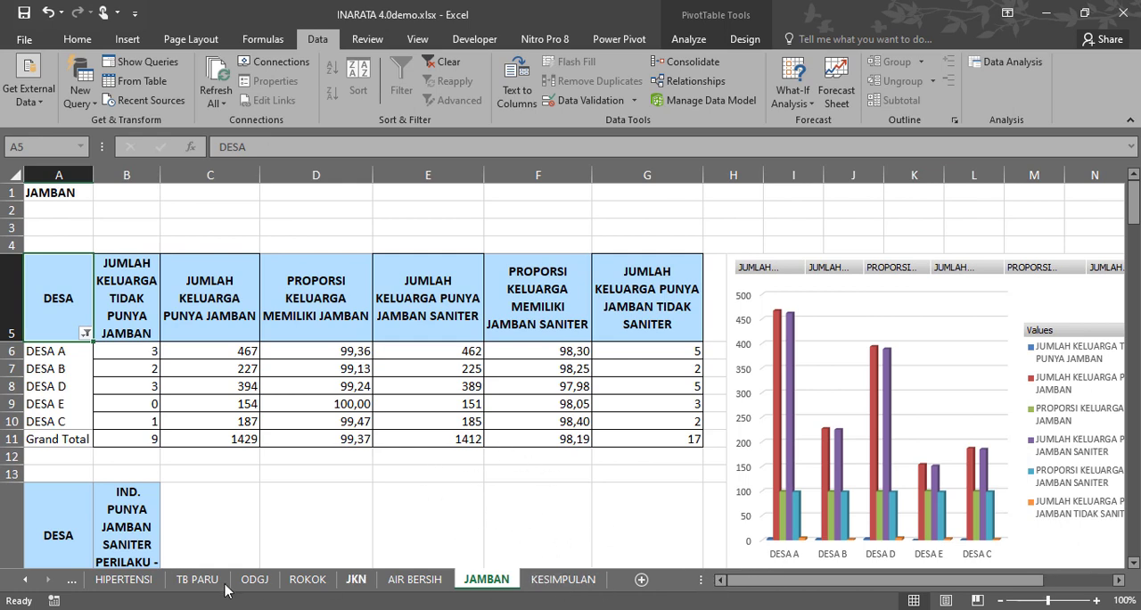
pyautogui.click(24, 580)
pyautogui.click(24, 580)
pyautogui.click(24, 581)
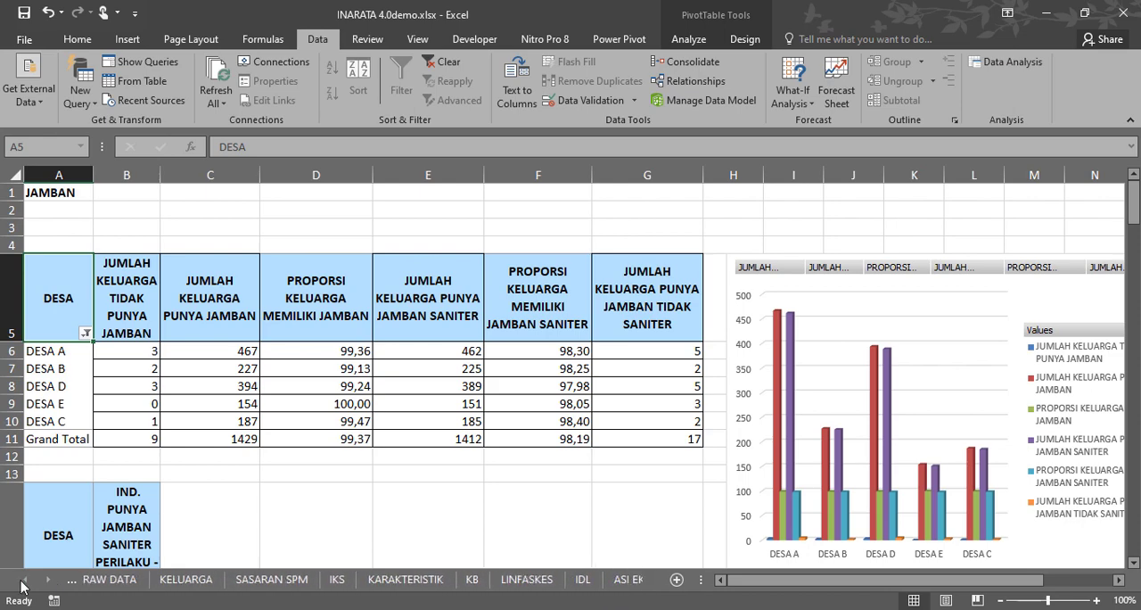
pyautogui.click(125, 580)
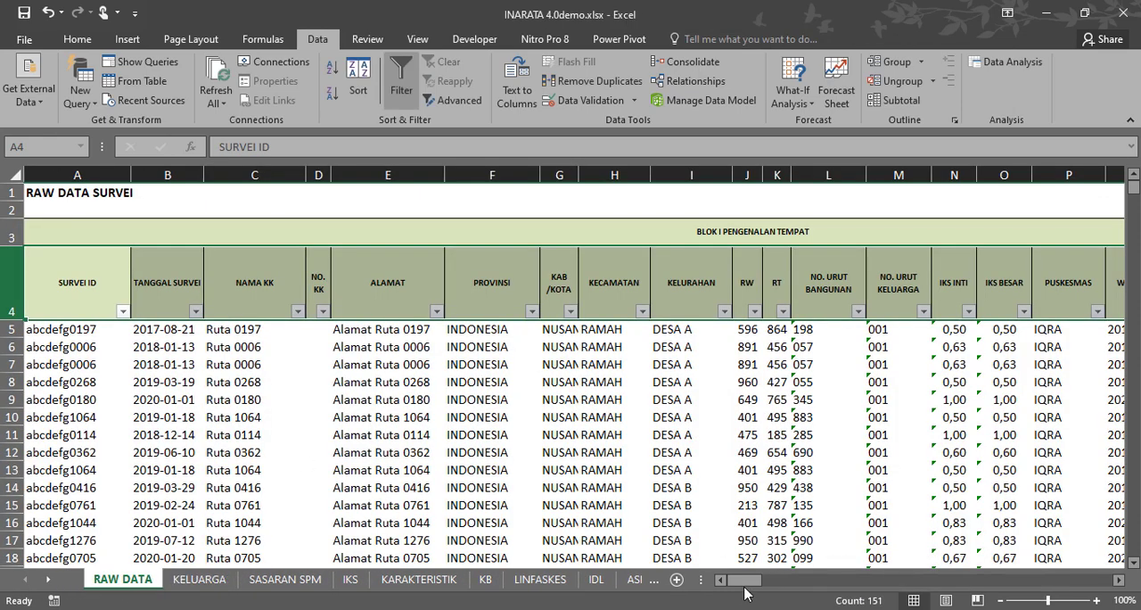
pyautogui.moveTo(745, 582); pyautogui.dragTo(926, 584)
pyautogui.click(813, 257)
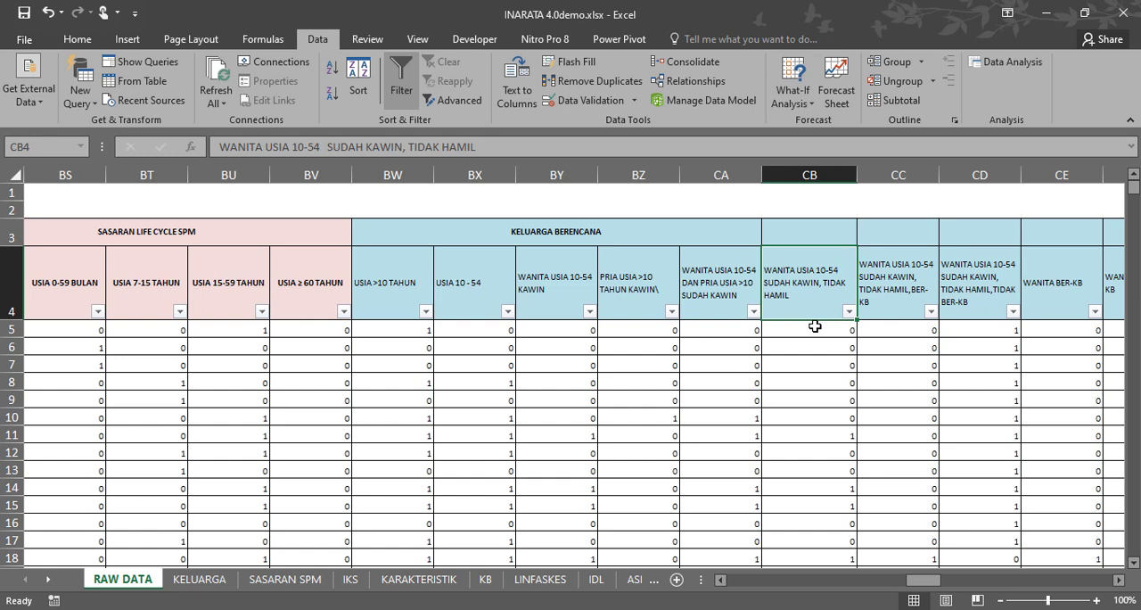
pyautogui.moveTo(817, 173); pyautogui.dragTo(953, 173)
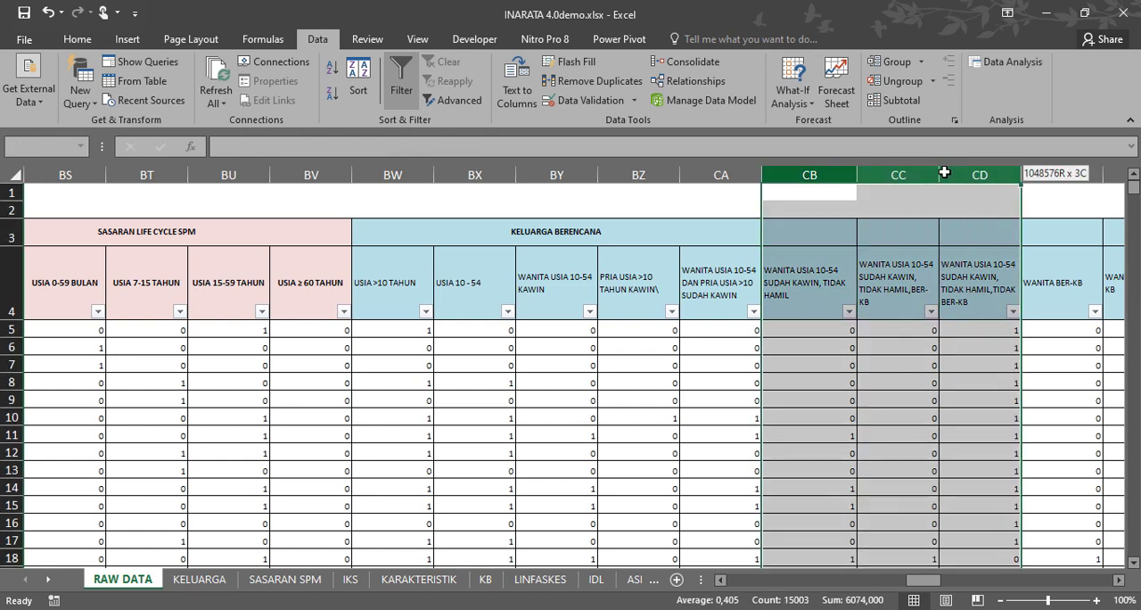
pyautogui.moveTo(945, 172); pyautogui.dragTo(997, 175)
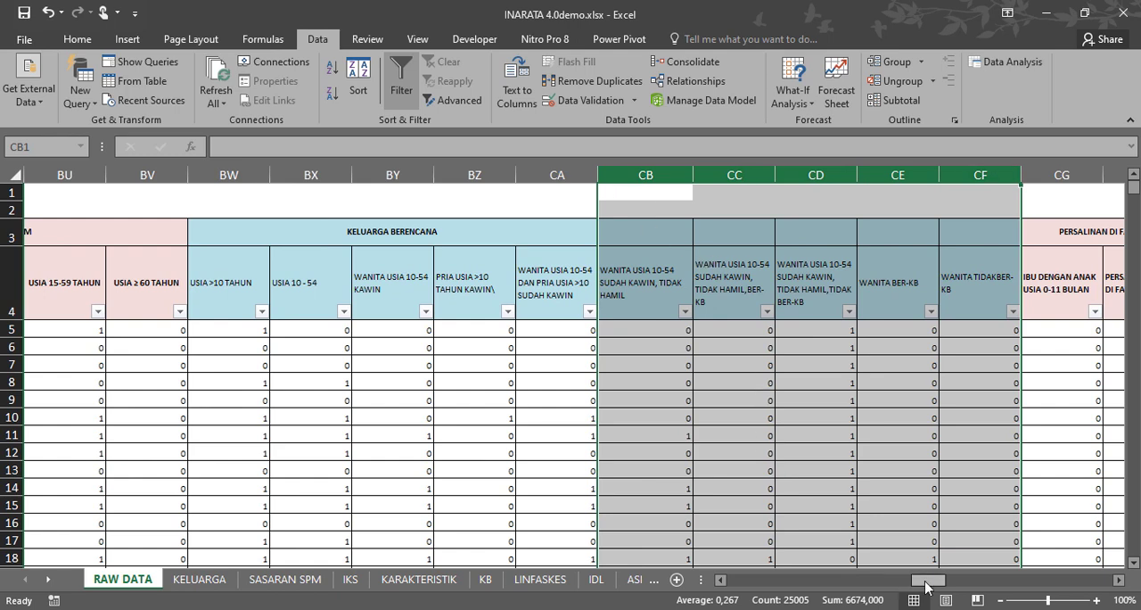
# Examine the TB PARU and HIPERTENSI columns on the RAW DATA sheet, including the SISTOL filter and the SISTOL and DIASTOL formulas in row 5.
pyautogui.moveTo(929, 582); pyautogui.dragTo(978, 589)
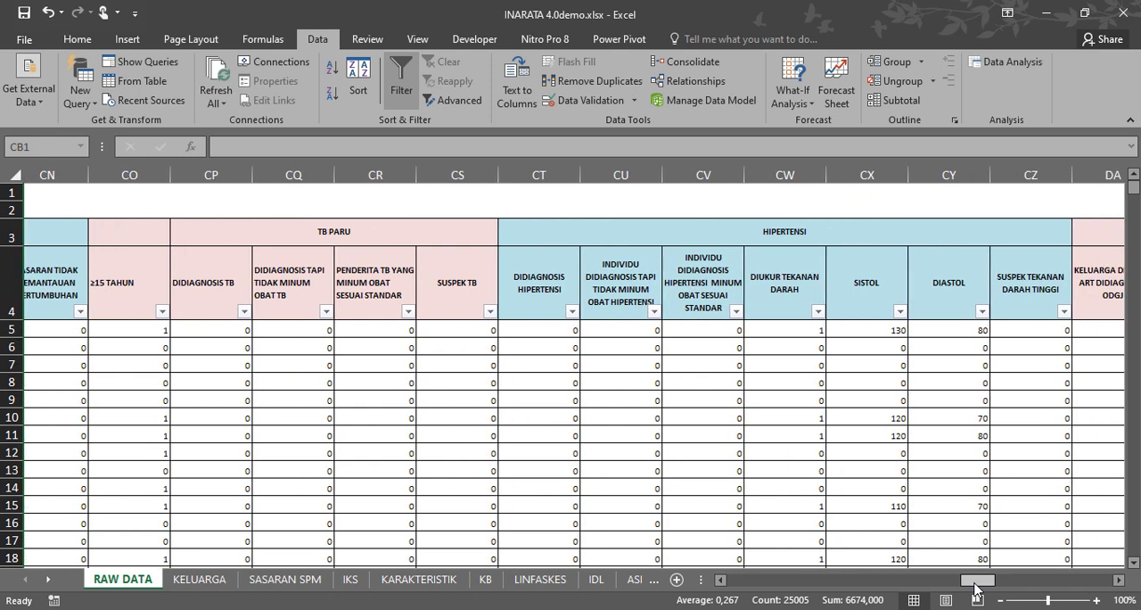
pyautogui.moveTo(975, 588); pyautogui.dragTo(977, 588)
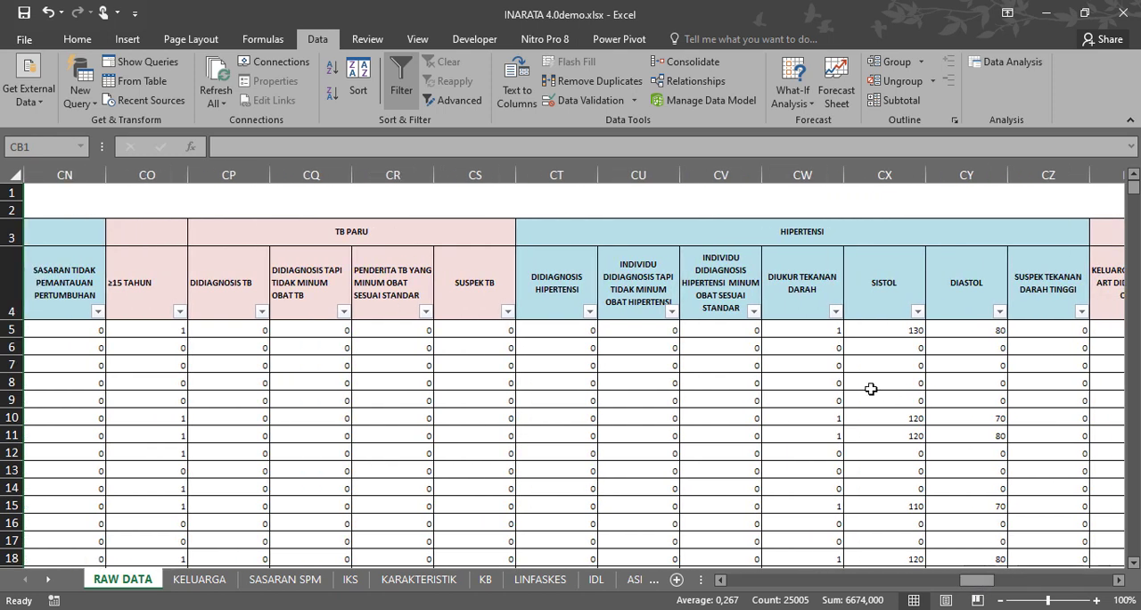
pyautogui.click(917, 312)
pyautogui.click(901, 584)
pyautogui.click(888, 328)
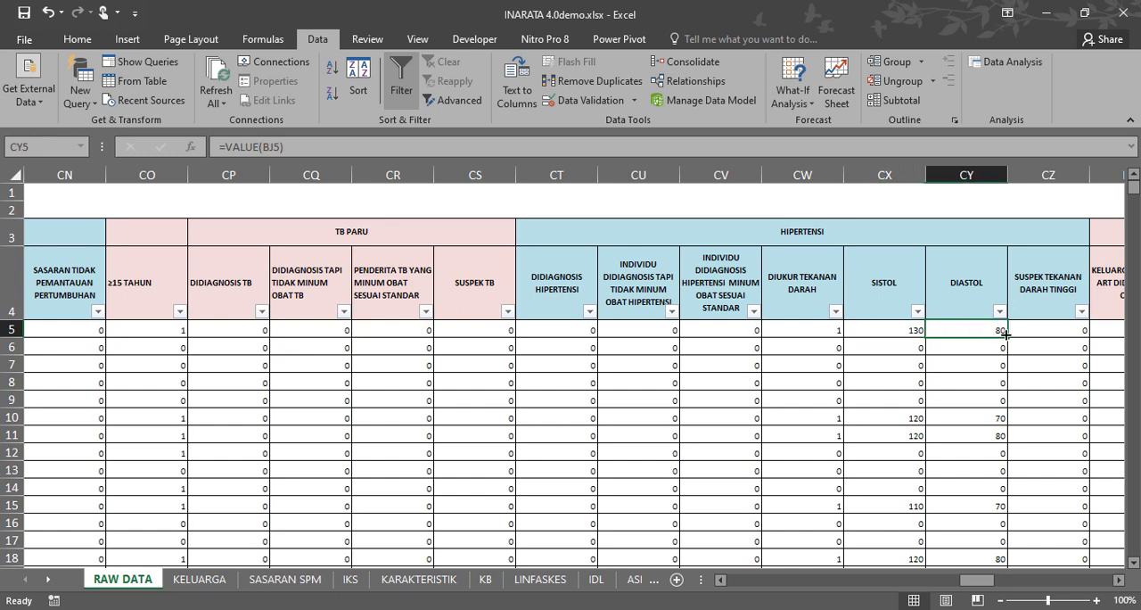
pyautogui.click(905, 361)
pyautogui.click(893, 330)
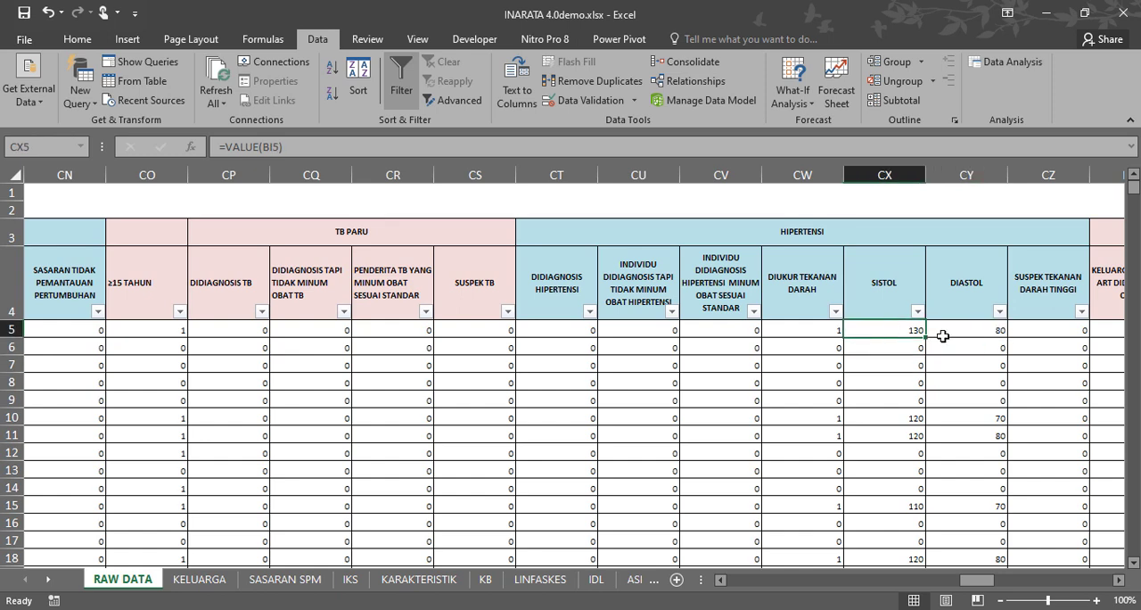
# Examine the SUSPEK TEKANAN DARAH TINGGI formula in cell CZ5, enlarging the formula area.
pyautogui.click(1034, 330)
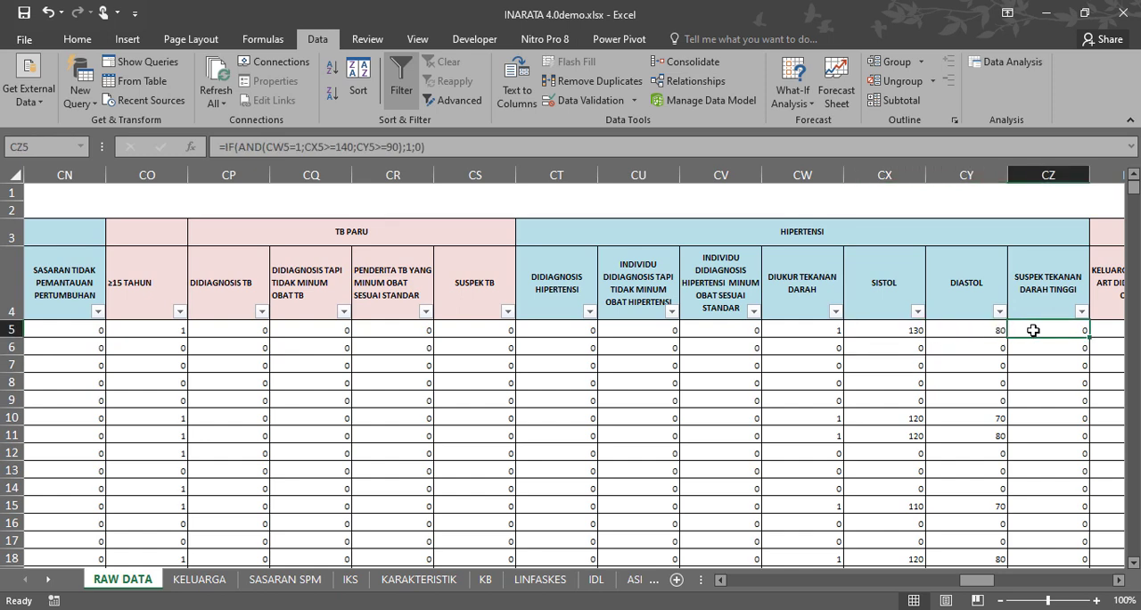
pyautogui.click(1037, 177)
pyautogui.click(1043, 332)
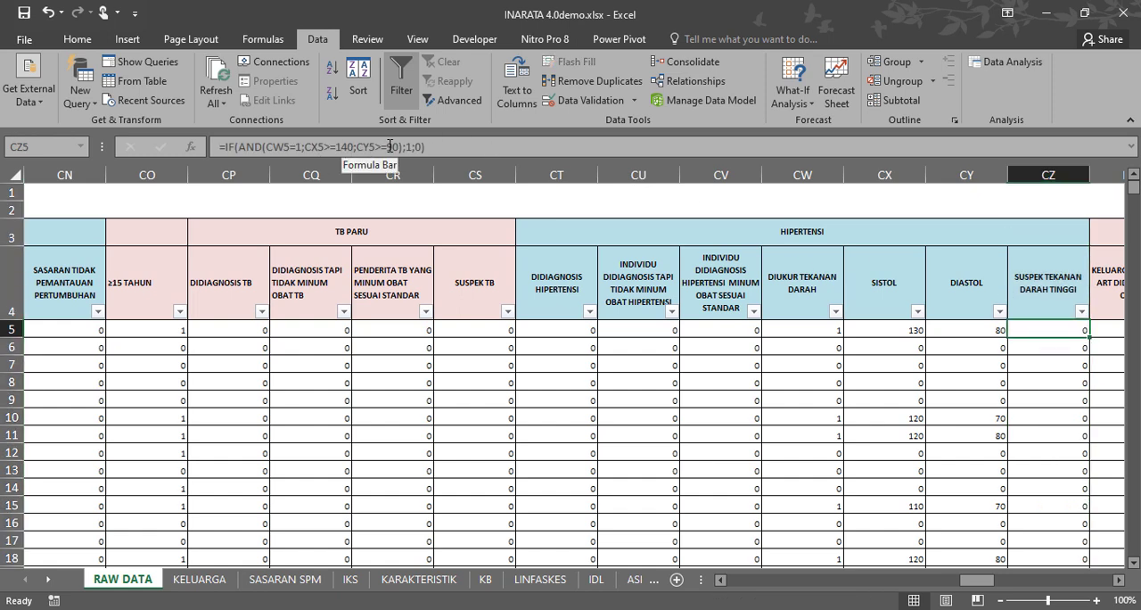
pyautogui.moveTo(440, 160); pyautogui.dragTo(431, 225)
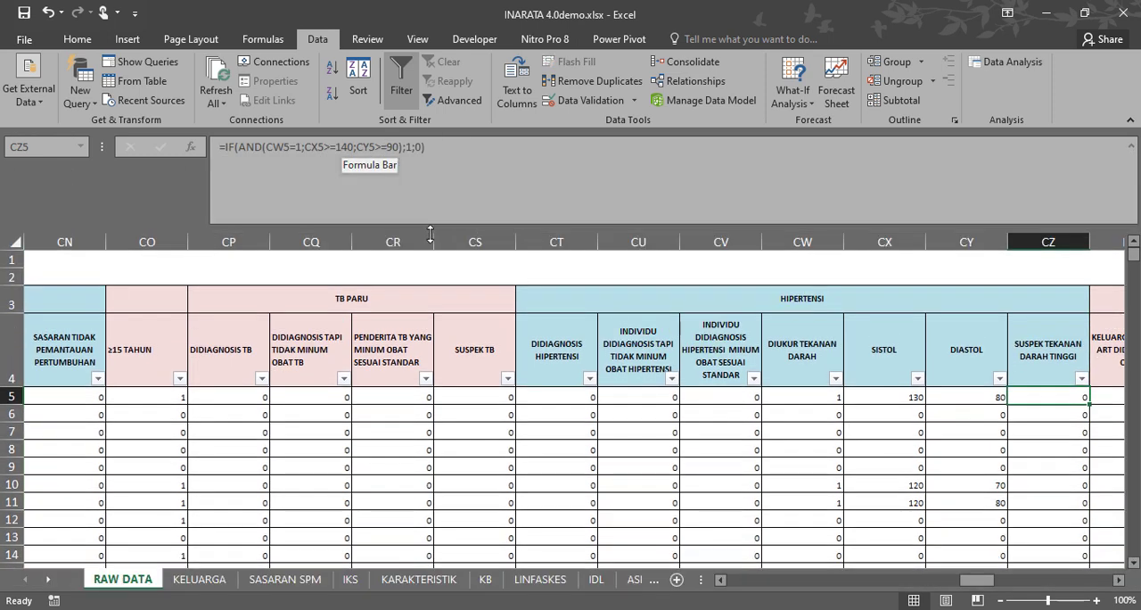
# Copy the full formula of cell CZ5 into a new Notepad document.
pyautogui.moveTo(437, 147); pyautogui.dragTo(209, 151)
pyautogui.hotkey('ctrl', 'c')
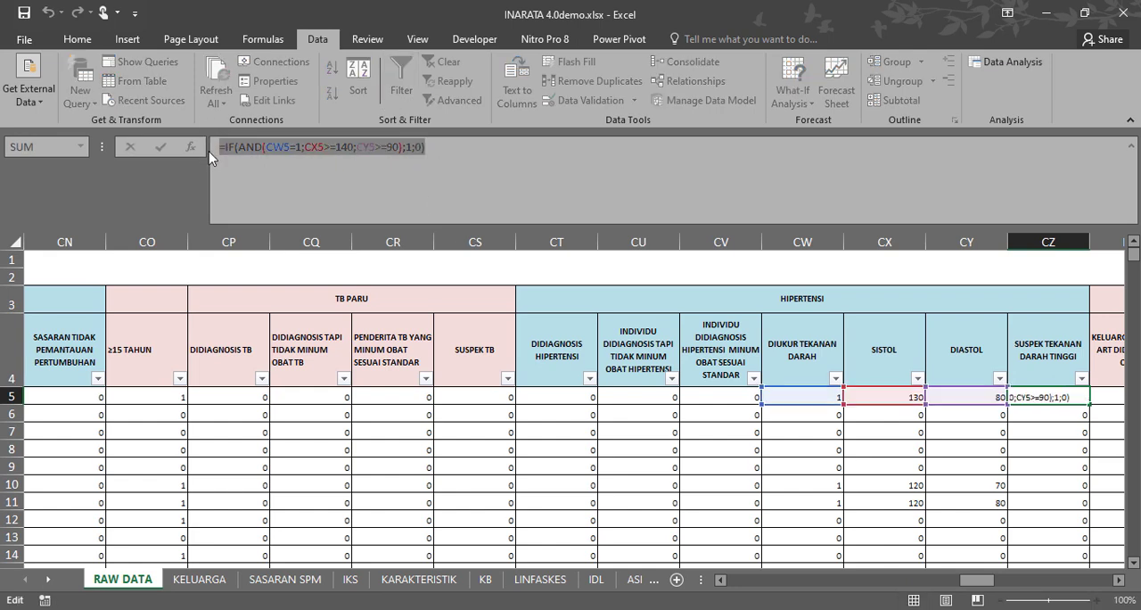
pyautogui.press('super')
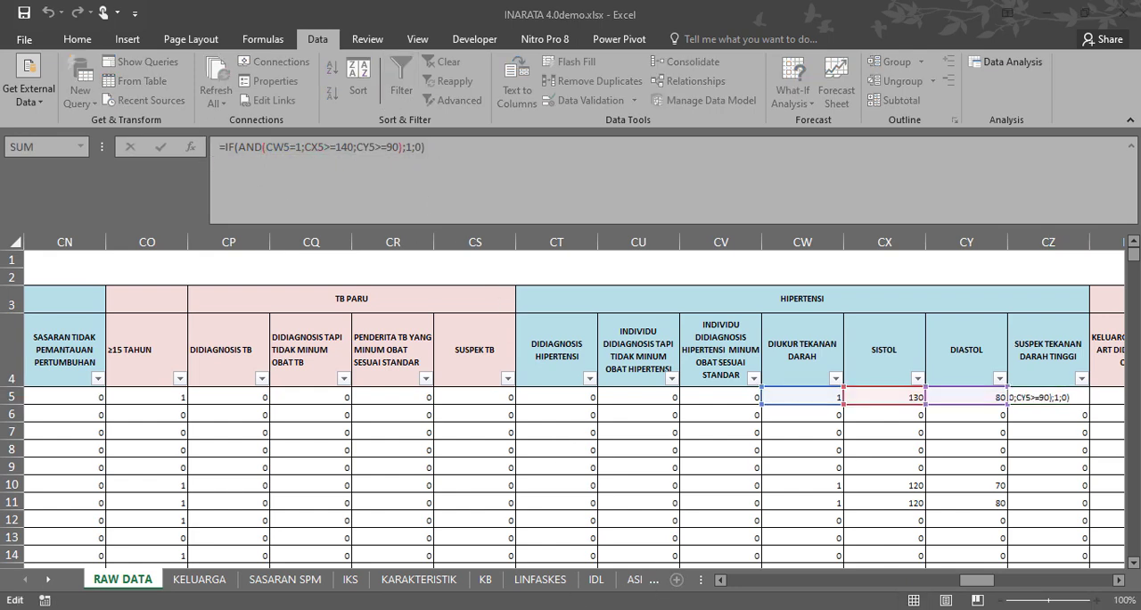
pyautogui.write('notepad')
pyautogui.press('Return')
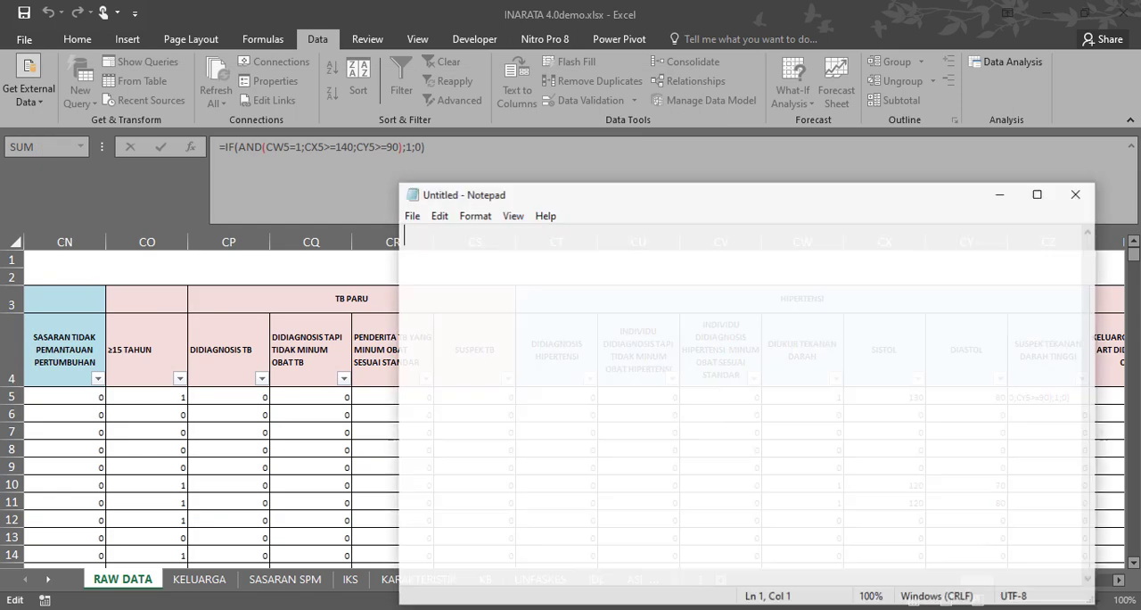
pyautogui.hotkey('ctrl', 'v')
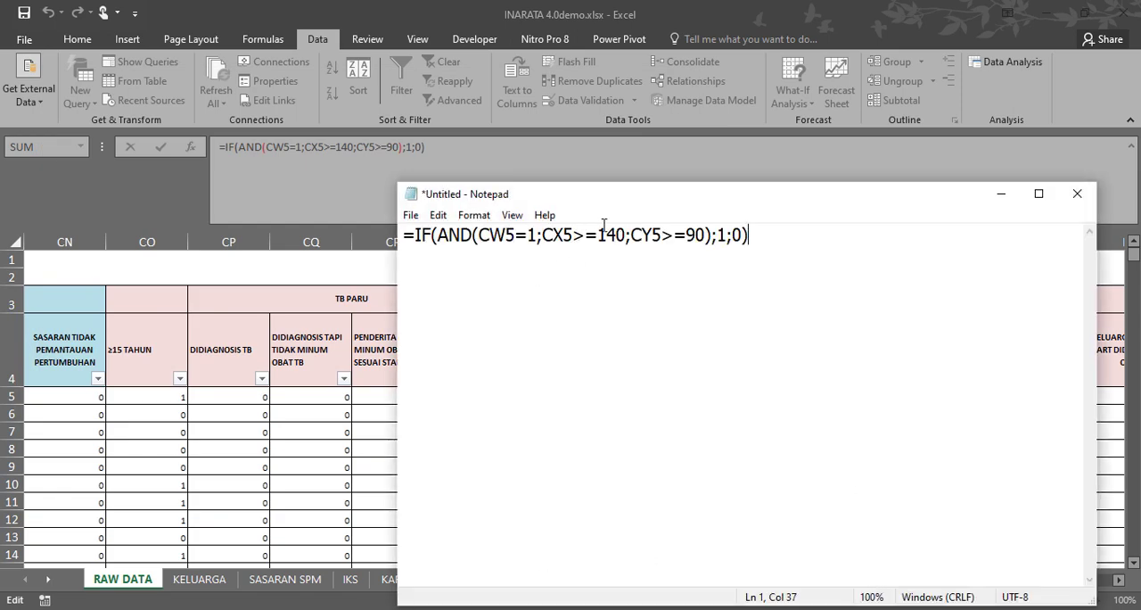
# Try the pasted formula with CX5>140, restore the >= comparison, and select the whole line.
pyautogui.press('BackSpace')
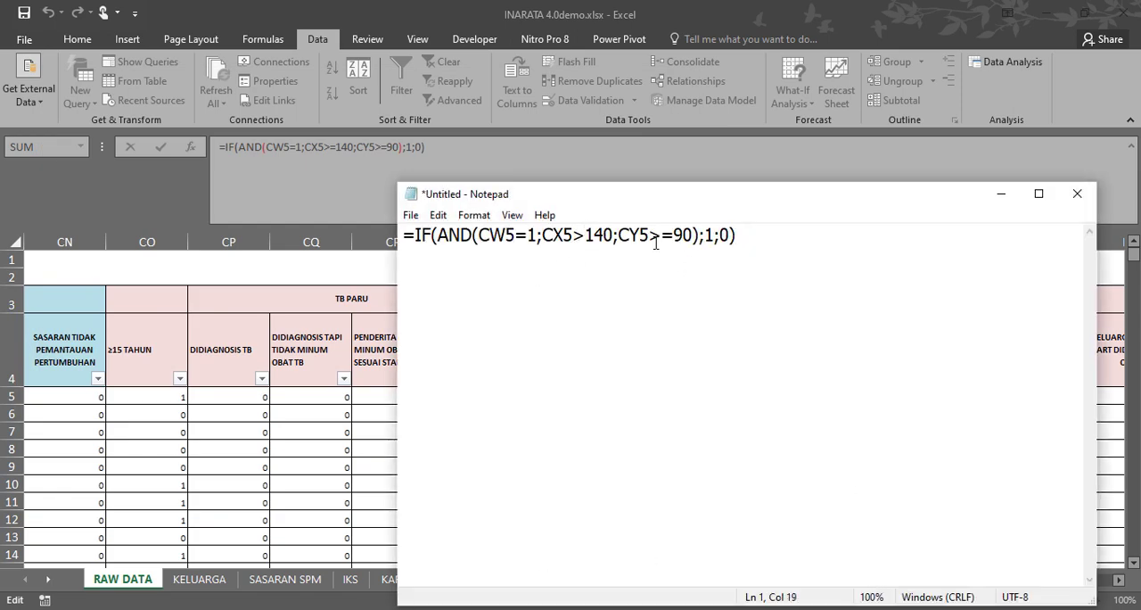
pyautogui.write('=')
pyautogui.keyDown('shift'); pyautogui.click(389, 226); pyautogui.keyUp('shift')
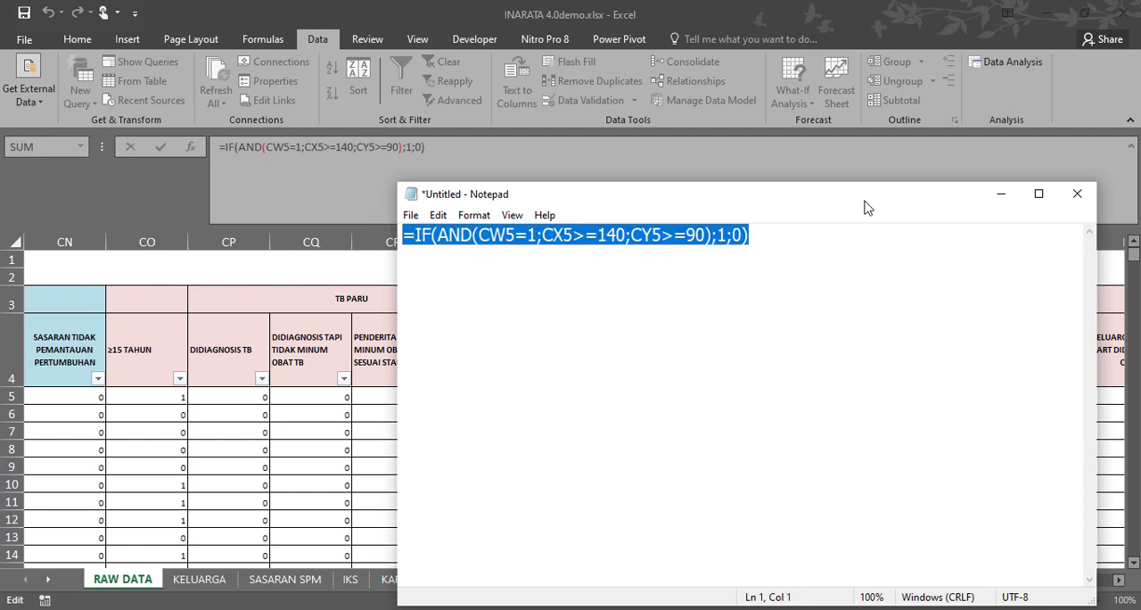
# Switch back to Excel and cancel the open edit of cell CZ5.
pyautogui.click(848, 24)
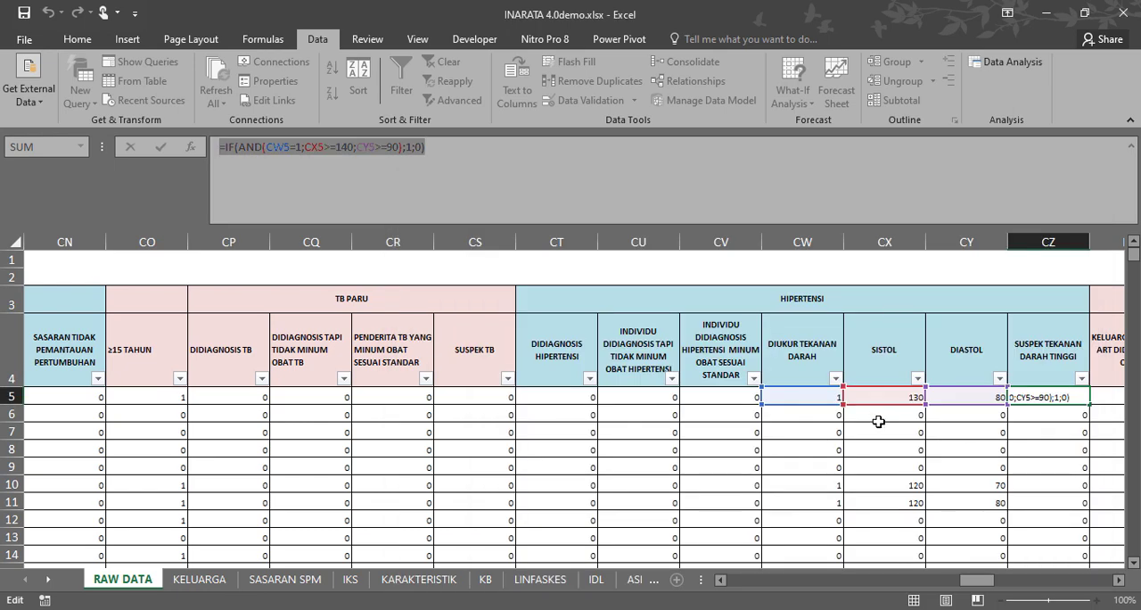
pyautogui.click(881, 429)
pyautogui.press('Escape')
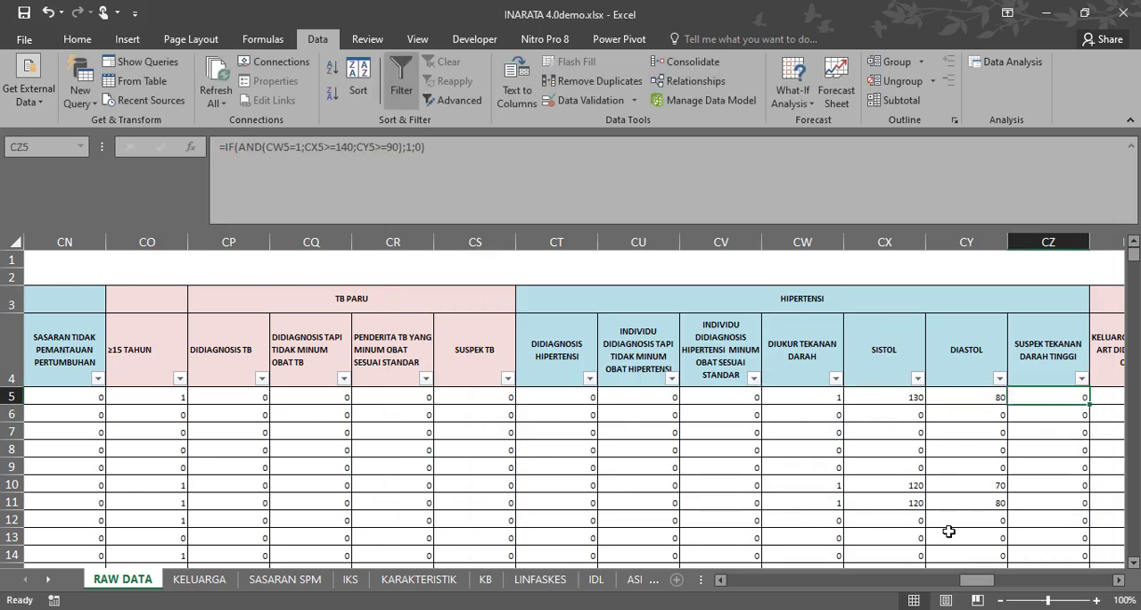
# Examine the UMUR HARI INI (TAHUN) formula in cell DX5, and shrink the formula area to one line.
pyautogui.moveTo(986, 587); pyautogui.dragTo(1072, 591)
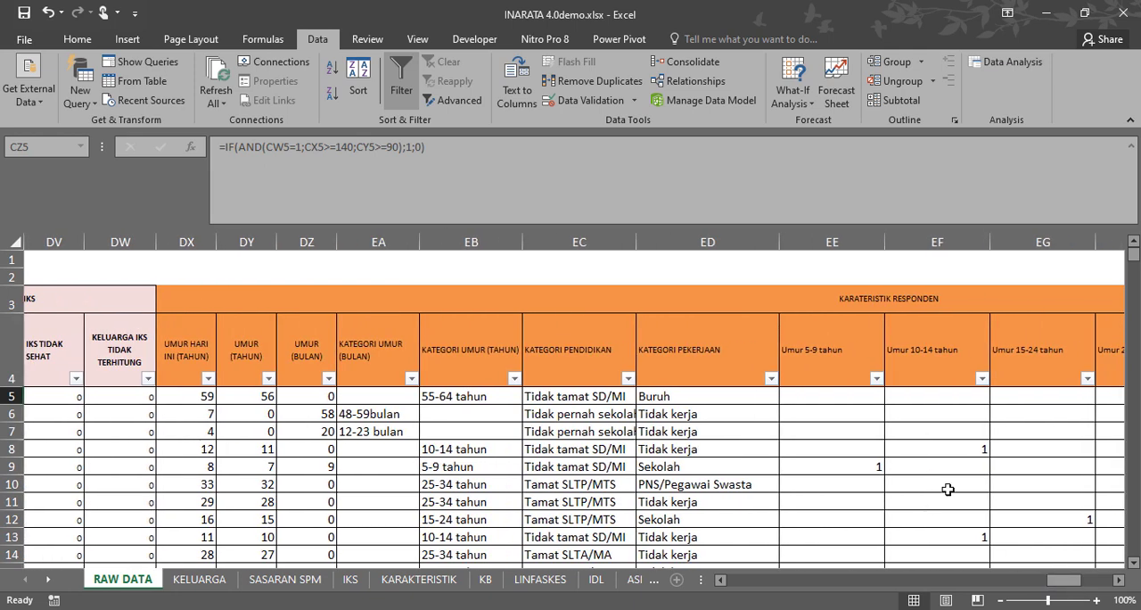
pyautogui.click(192, 400)
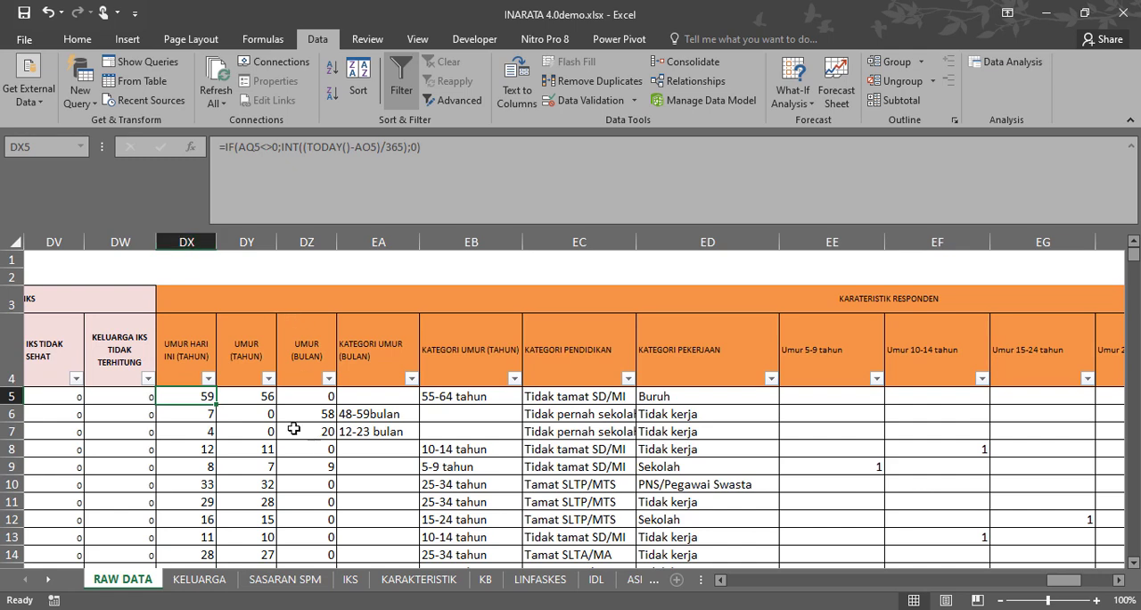
pyautogui.moveTo(1064, 579); pyautogui.dragTo(850, 584)
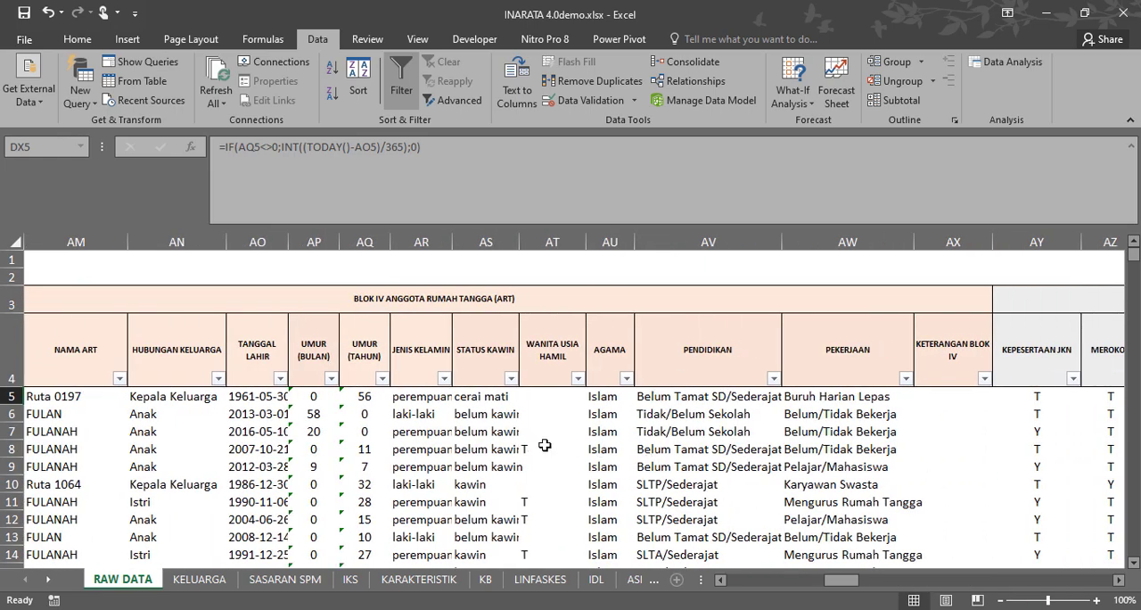
pyautogui.moveTo(282, 225); pyautogui.dragTo(282, 161)
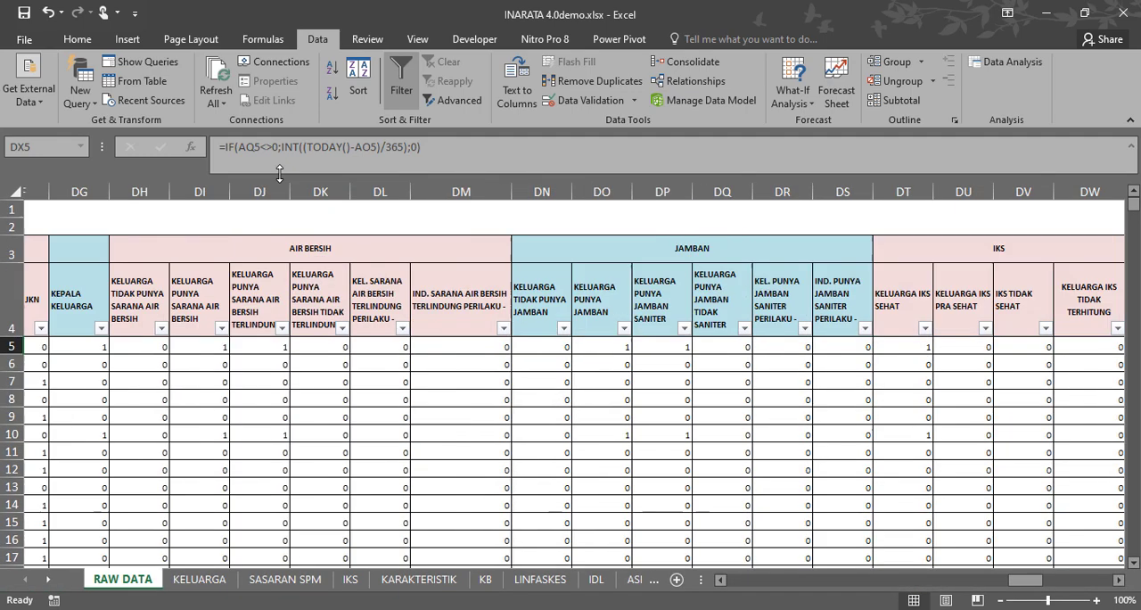
# Examine the source age columns AP and AQ beside TANGGAL LAHIR, including the error options of cell AP5.
pyautogui.moveTo(1025, 580); pyautogui.dragTo(838, 587)
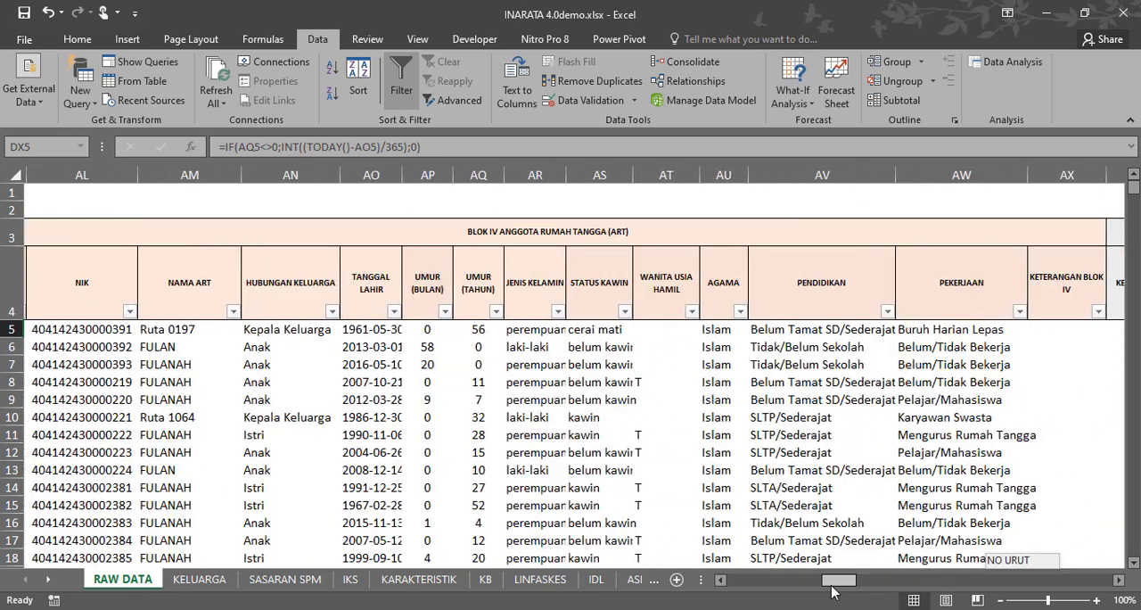
pyautogui.moveTo(461, 175); pyautogui.dragTo(512, 175)
pyautogui.click(458, 329)
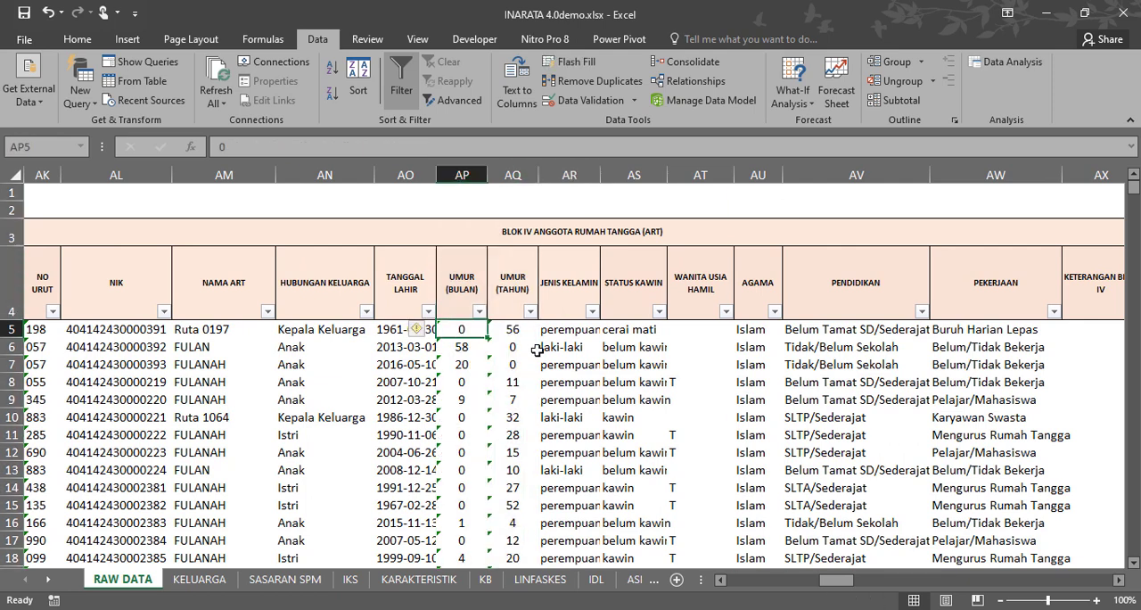
pyautogui.click(430, 331)
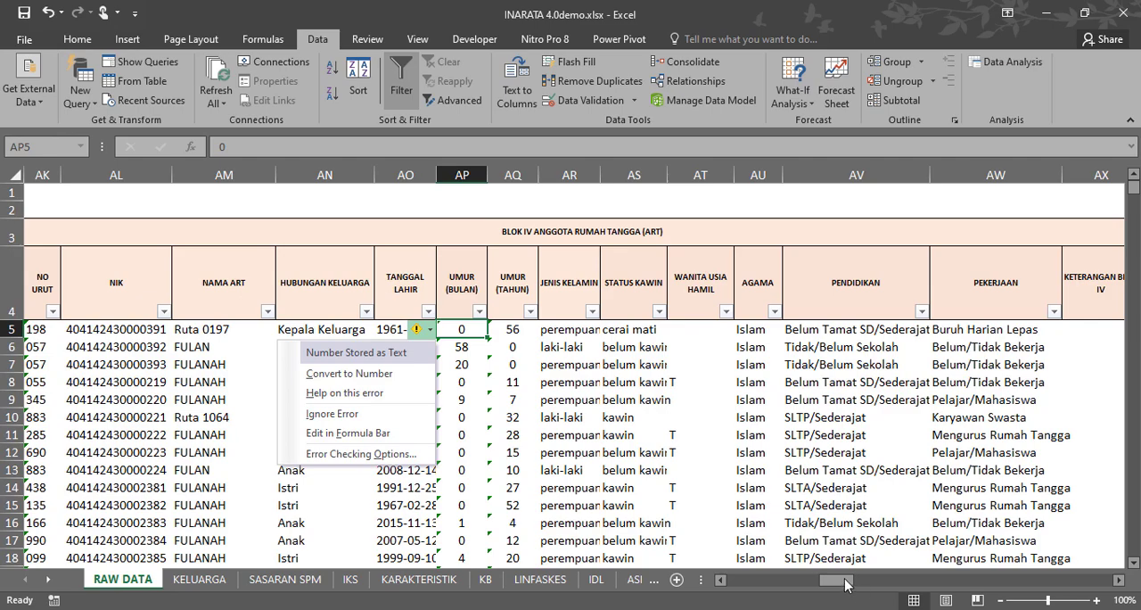
# Examine the calculated age columns DX to DZ, including the UMUR (TAHUN) formulas in DY5 and DY7.
pyautogui.moveTo(845, 585); pyautogui.dragTo(1065, 578)
pyautogui.moveTo(436, 175); pyautogui.dragTo(557, 170)
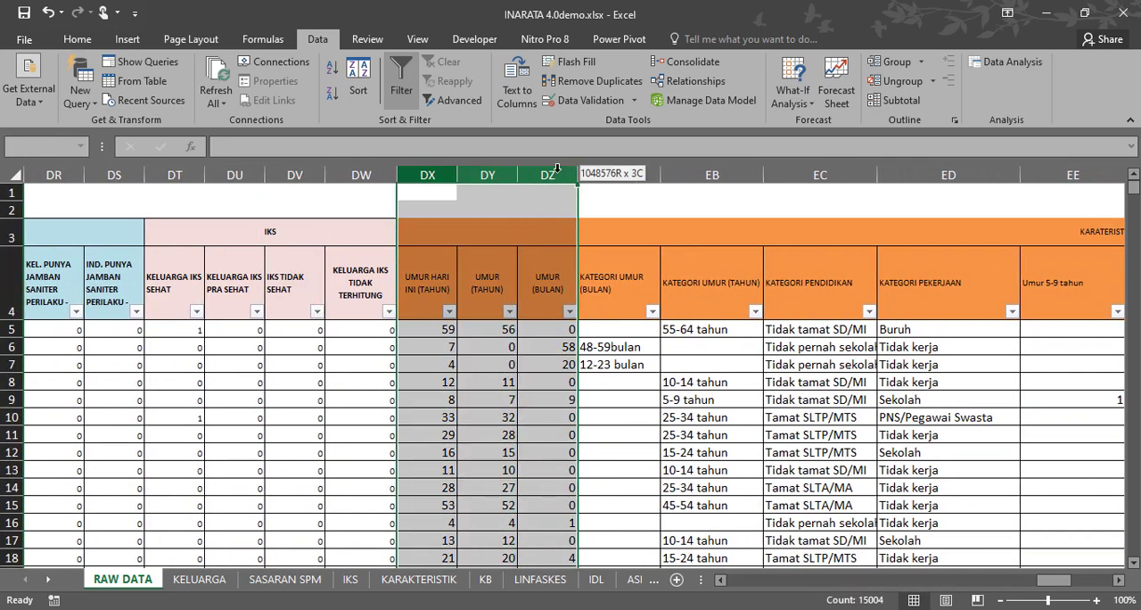
pyautogui.click(481, 170)
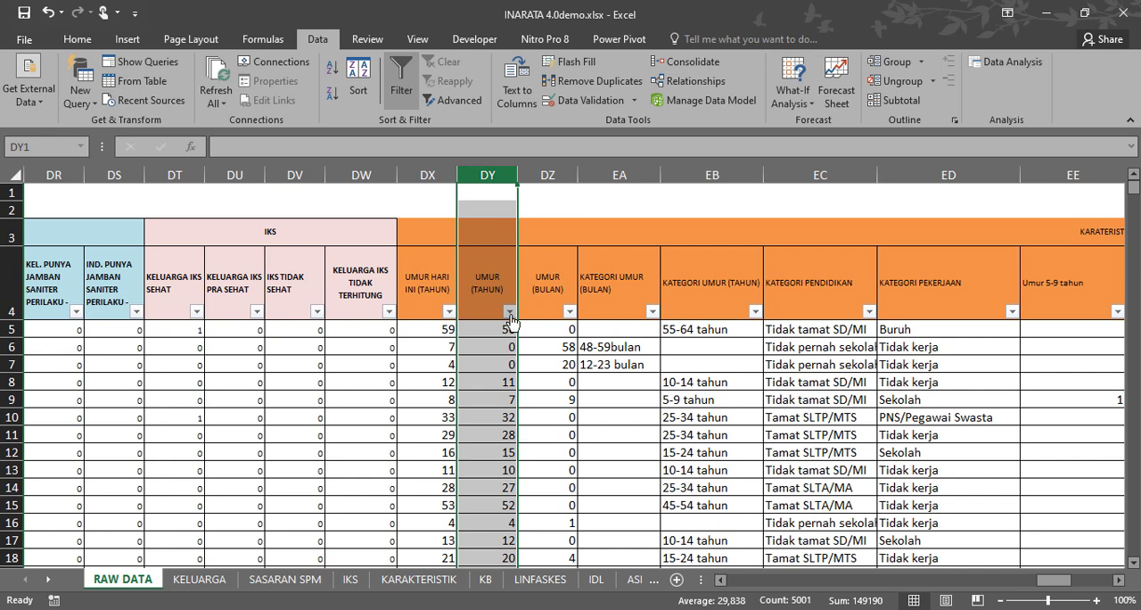
pyautogui.click(555, 175)
pyautogui.moveTo(535, 336); pyautogui.dragTo(489, 329)
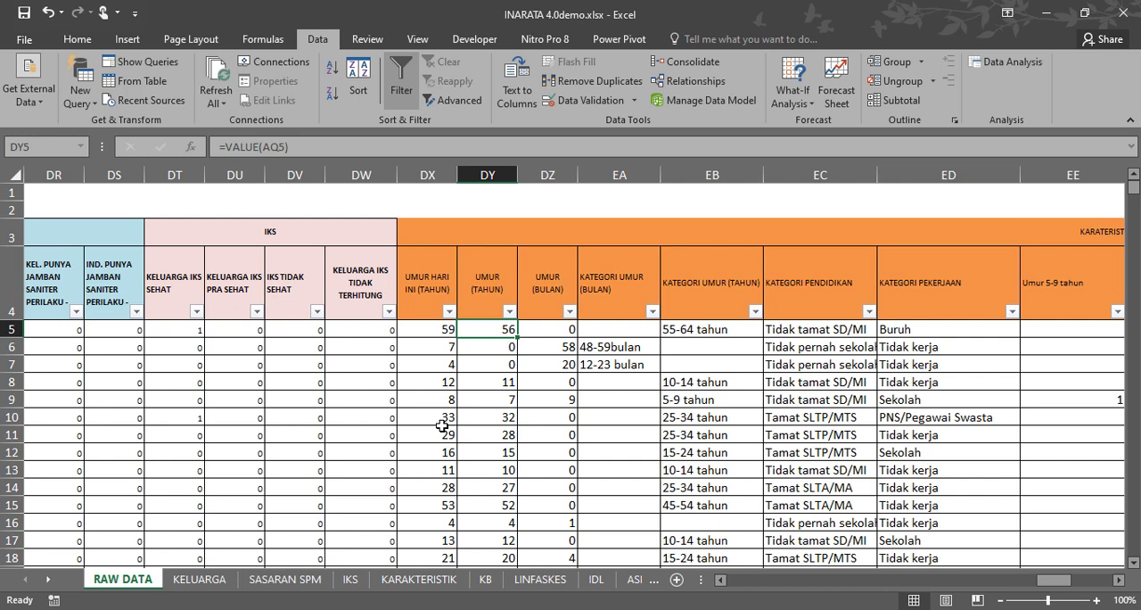
pyautogui.click(507, 364)
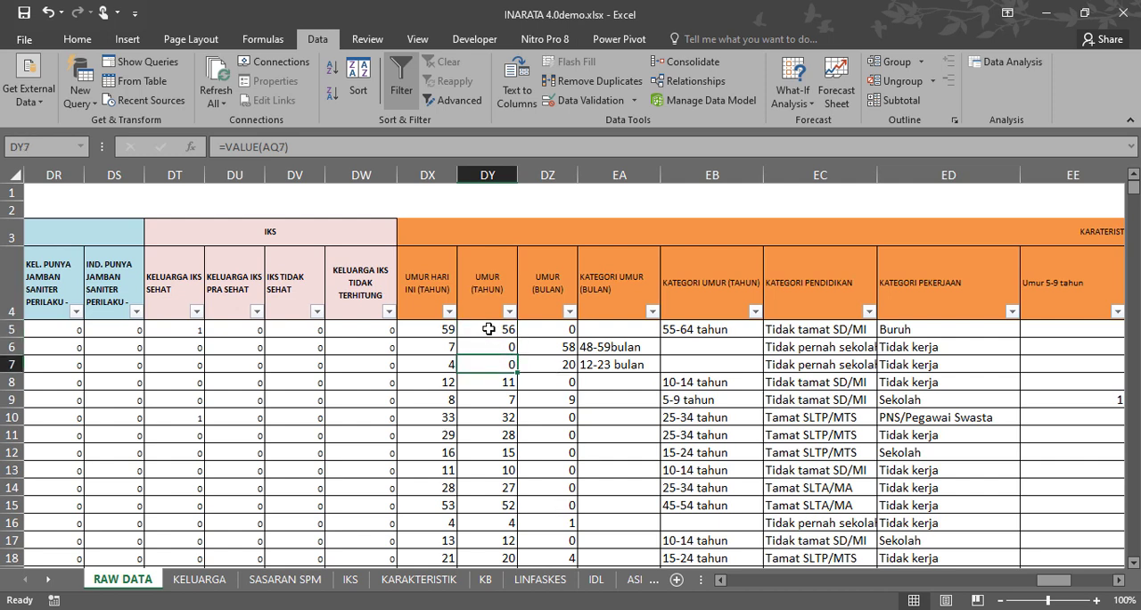
pyautogui.moveTo(489, 329); pyautogui.dragTo(562, 451)
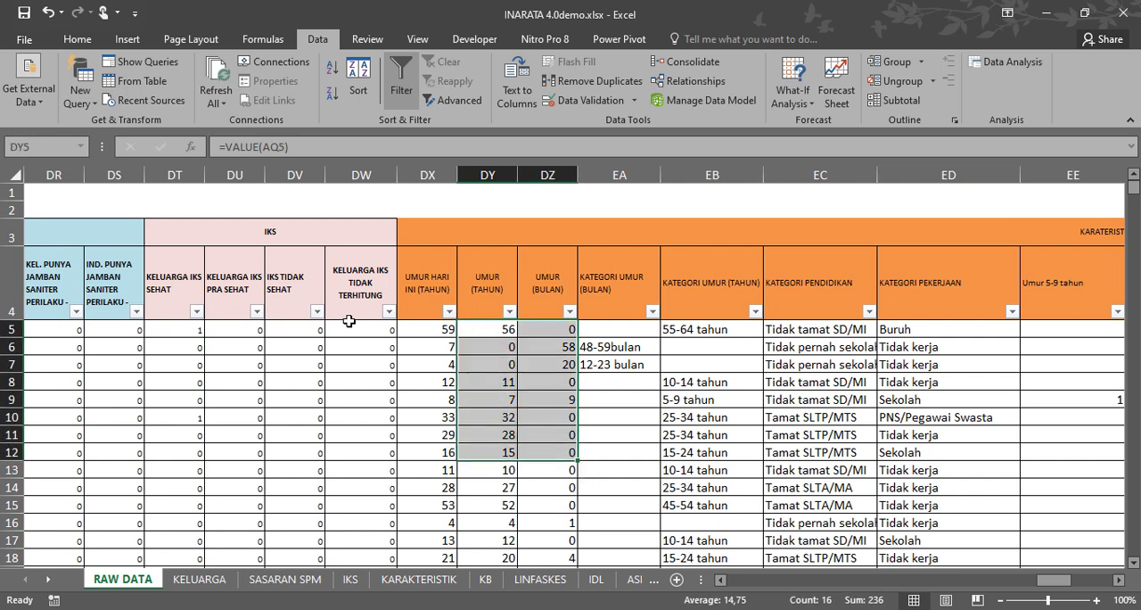
pyautogui.moveTo(498, 331); pyautogui.dragTo(496, 505)
pyautogui.click(480, 331)
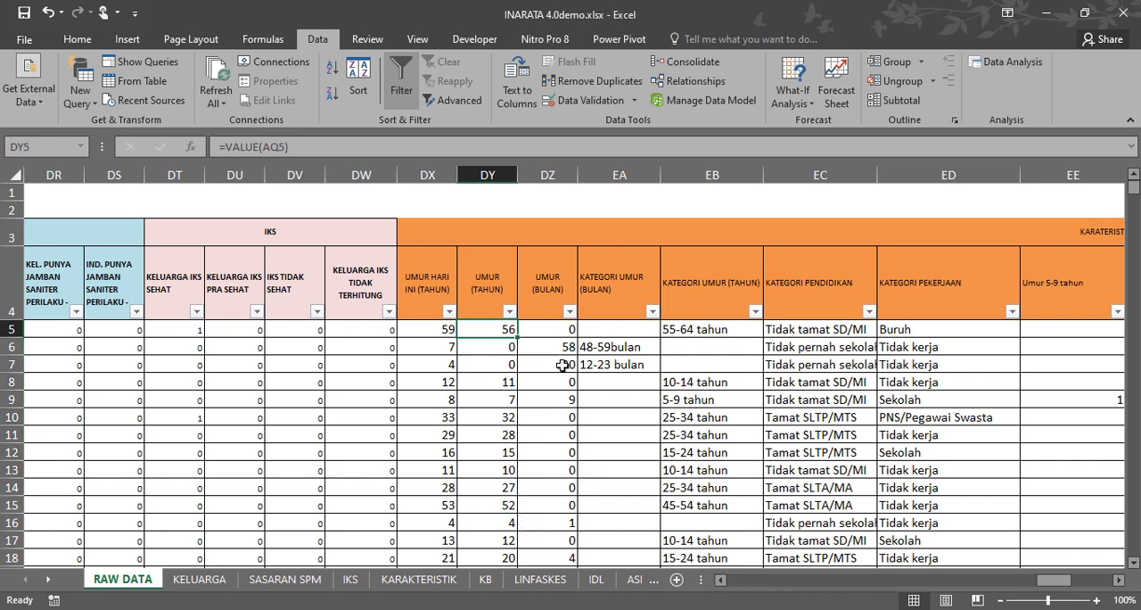
# Examine the KATEGORI UMUR columns EA and EB and the filter categories of KATEGORI PENDIDIKAN, leaving the filter unapplied.
pyautogui.click(622, 294)
pyautogui.moveTo(624, 174); pyautogui.dragTo(714, 175)
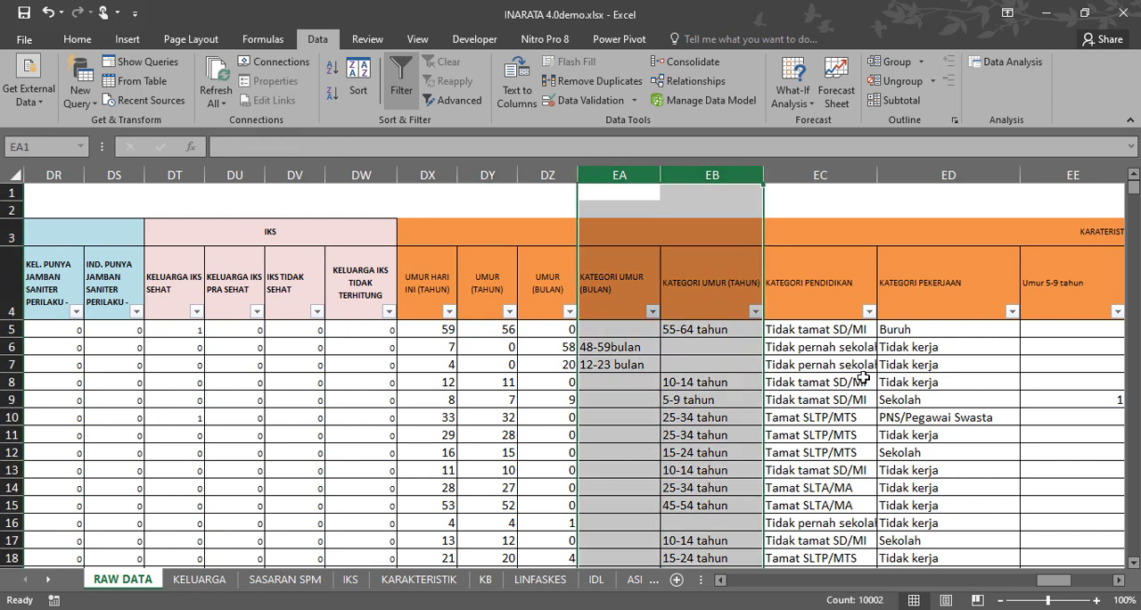
pyautogui.click(825, 175)
pyautogui.moveTo(1055, 583); pyautogui.dragTo(1066, 584)
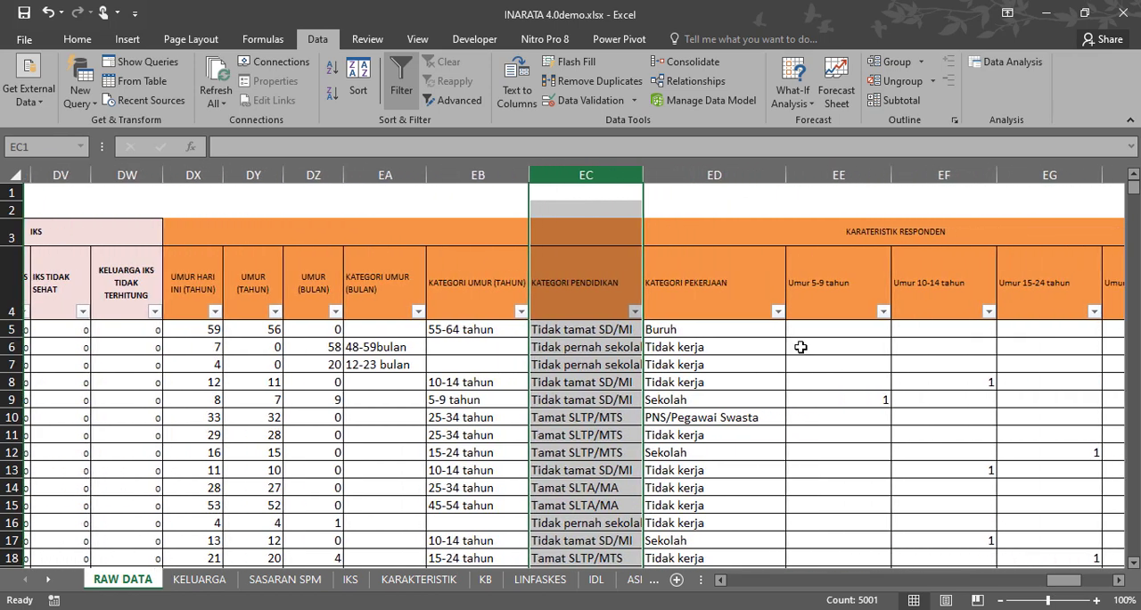
pyautogui.click(628, 311)
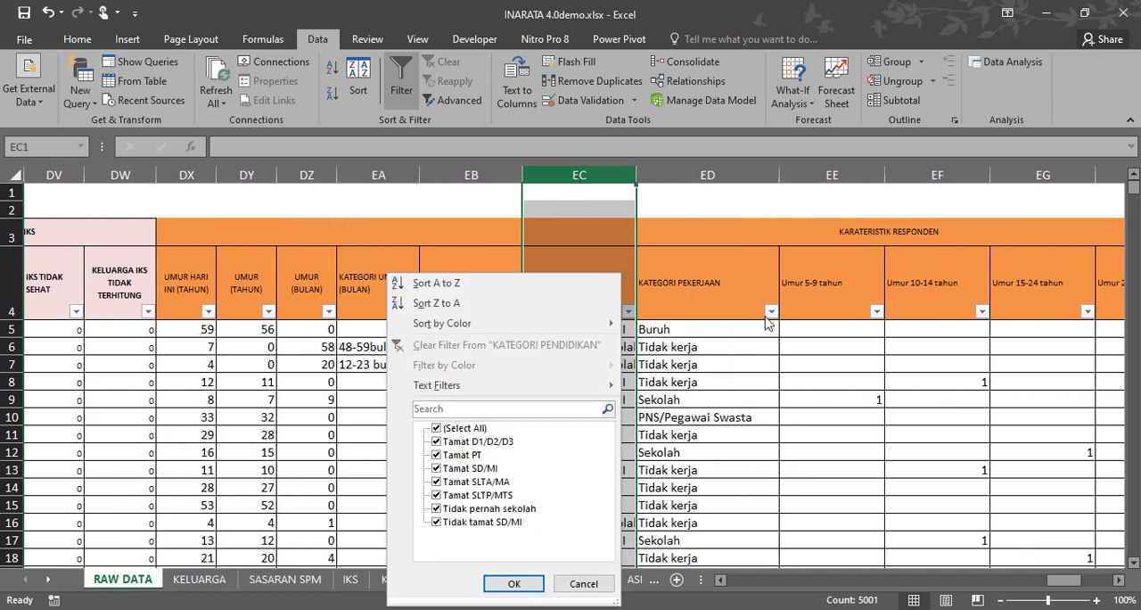
pyautogui.click(678, 370)
pyautogui.click(600, 307)
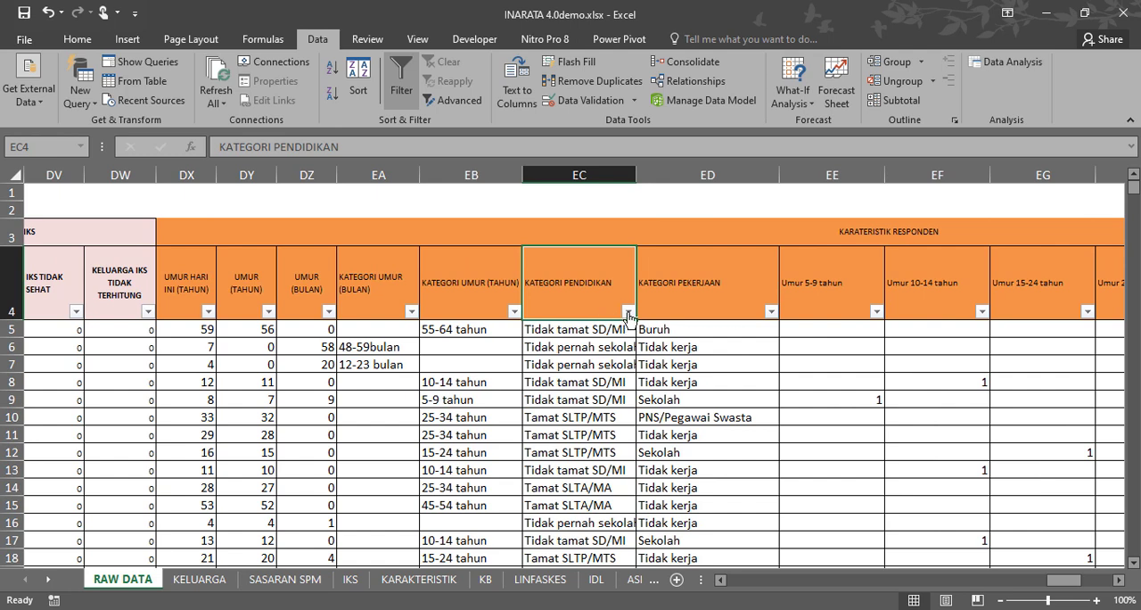
pyautogui.click(629, 311)
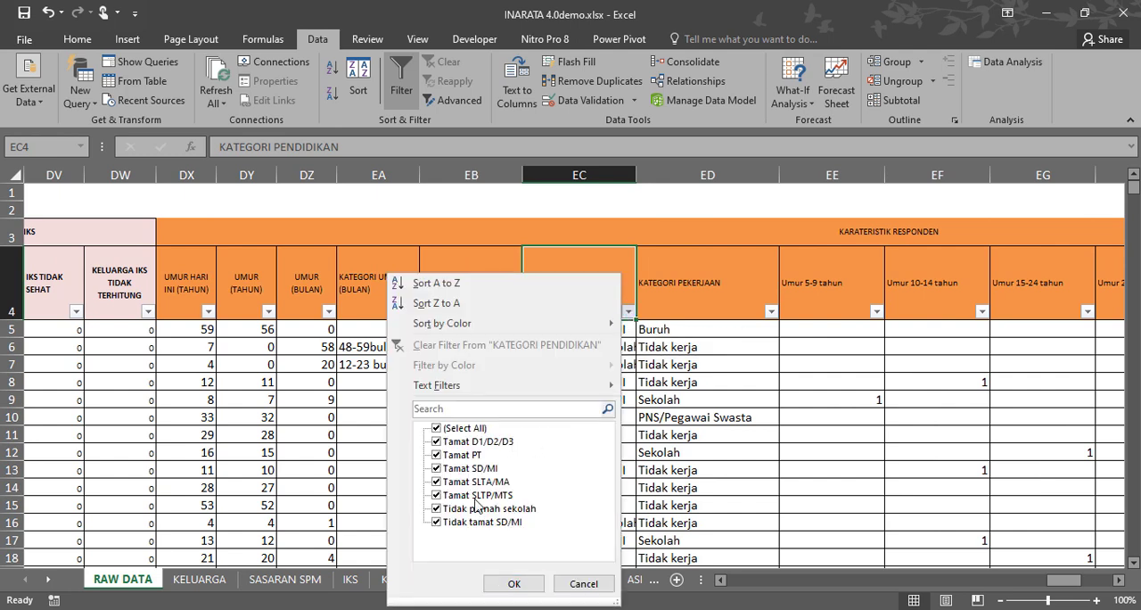
pyautogui.click(584, 583)
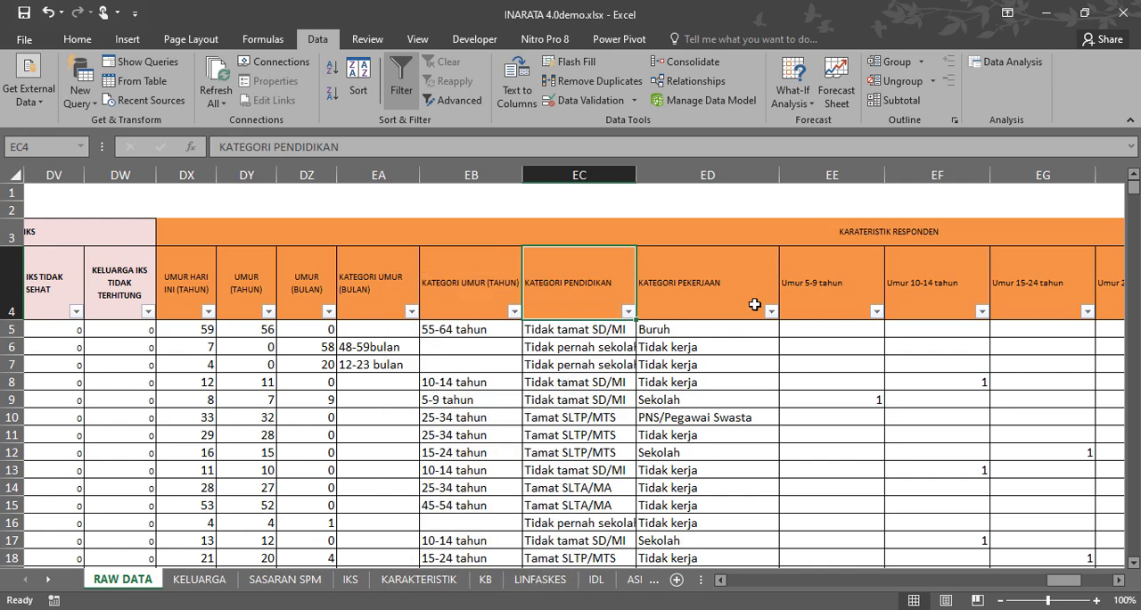
# Review the filter categories of KATEGORI PEKERJAAN and KATEGORI UMUR (TAHUN), and inspect the KATEGORI PEKERJAAN formula from row 5.
pyautogui.click(756, 307)
pyautogui.click(770, 312)
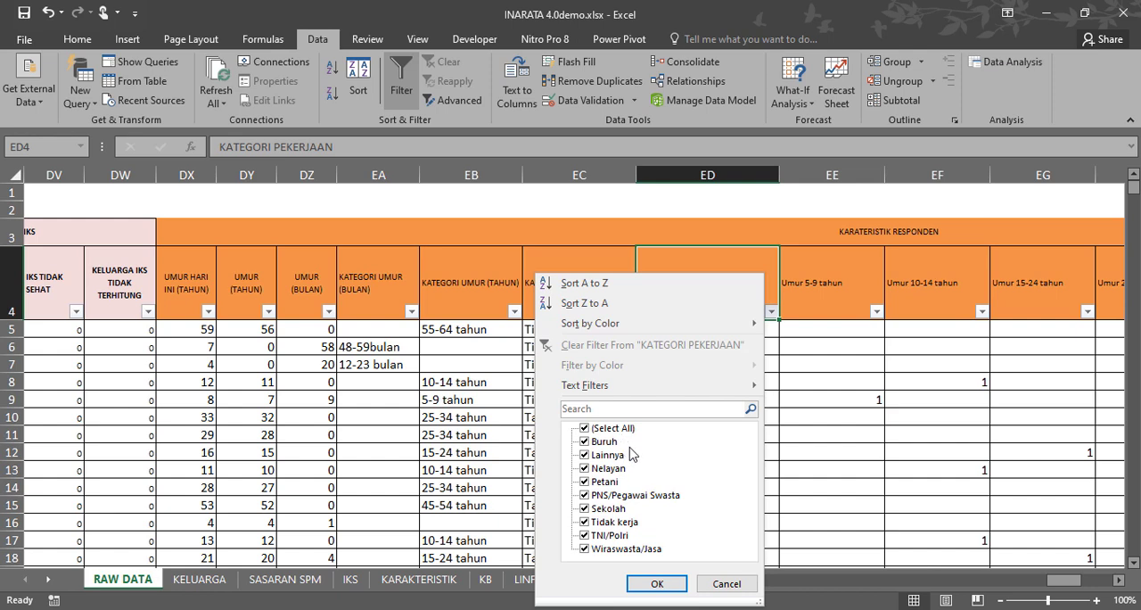
pyautogui.click(722, 585)
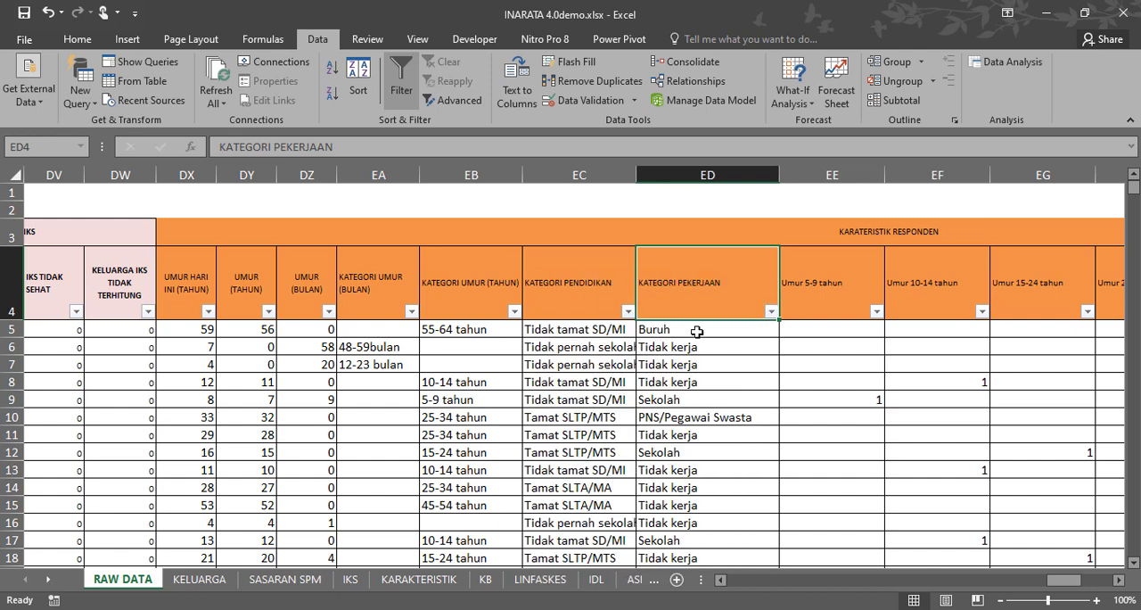
pyautogui.moveTo(695, 330); pyautogui.dragTo(698, 543)
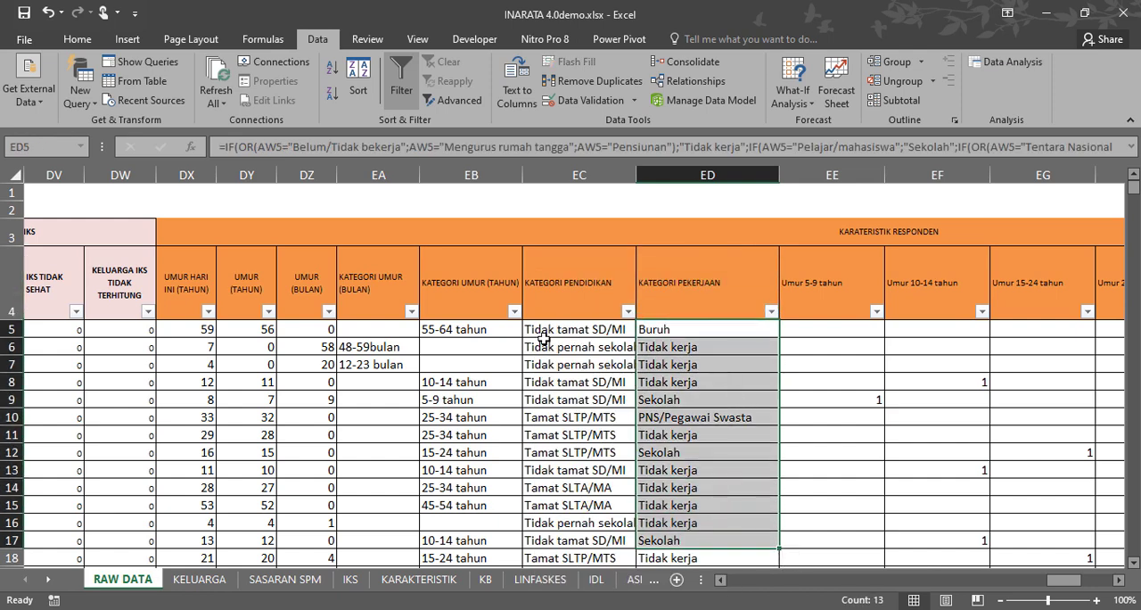
pyautogui.click(514, 311)
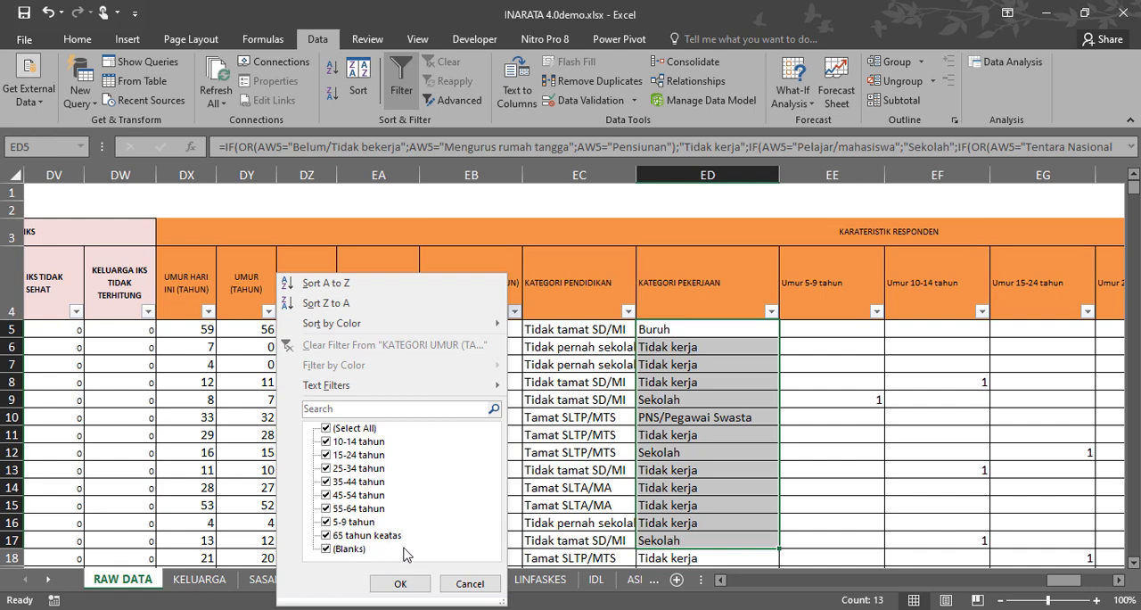
pyautogui.click(469, 585)
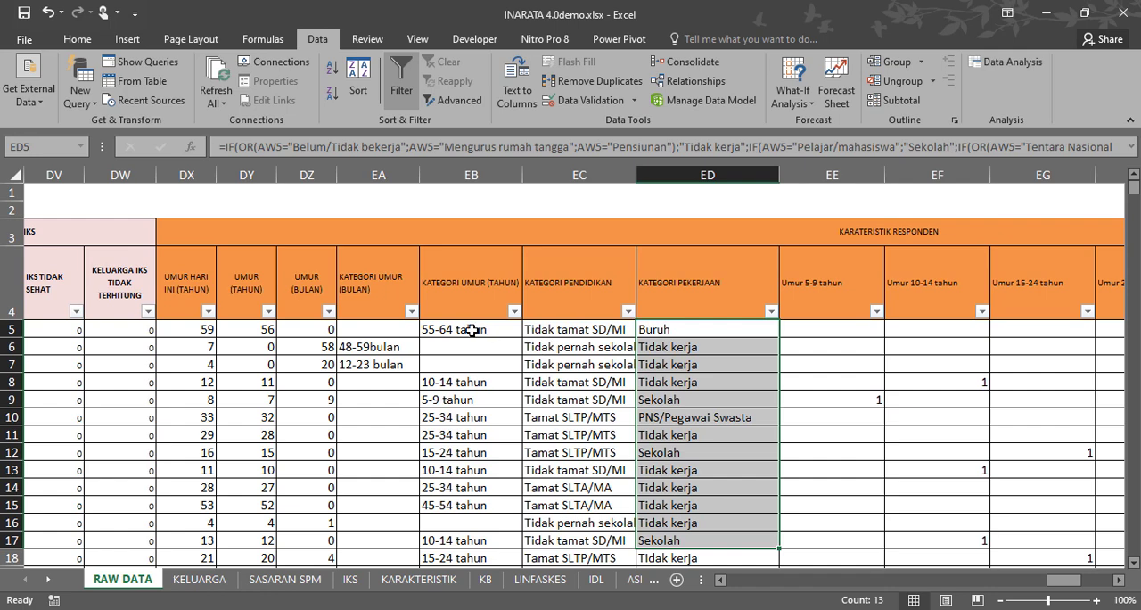
# Copy the KATEGORI UMUR (TAHUN) formula from cell EB5 and paste it into Notepad in place of the existing text.
pyautogui.click(471, 329)
pyautogui.moveTo(410, 206); pyautogui.dragTo(410, 291)
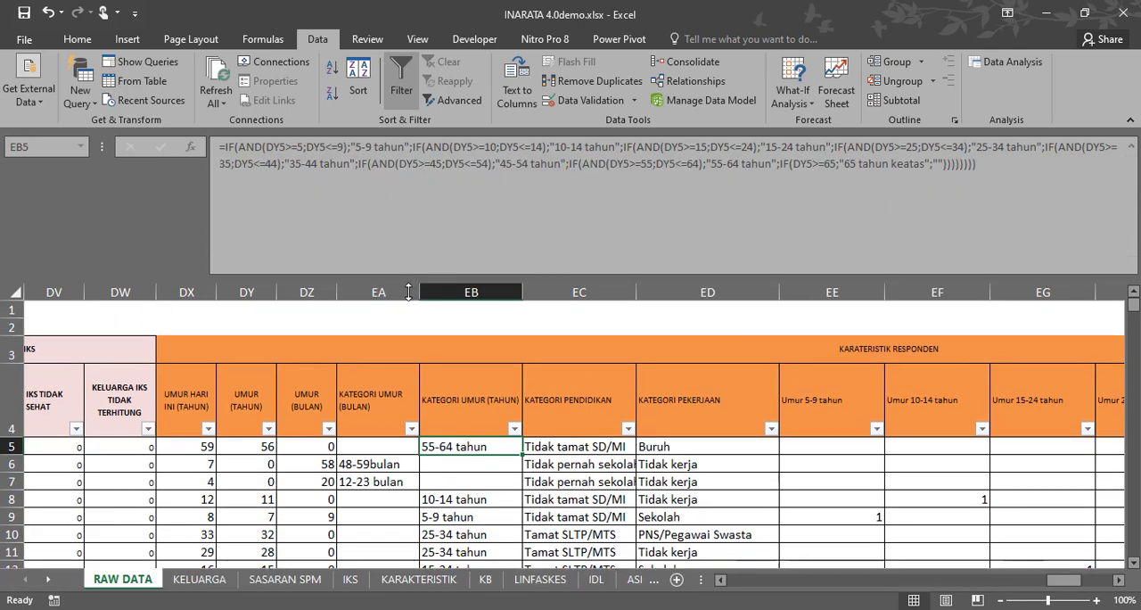
pyautogui.click(1001, 177)
pyautogui.hotkey('ctrl', 'a')
pyautogui.hotkey('ctrl', 'c')
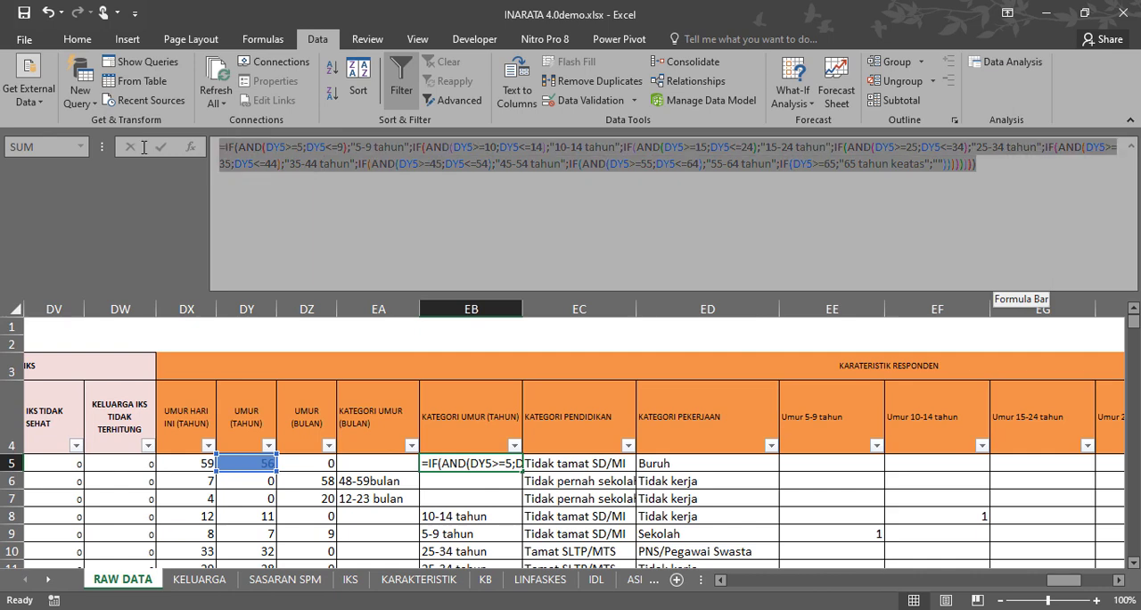
pyautogui.hotkey('alt', 'Tab')
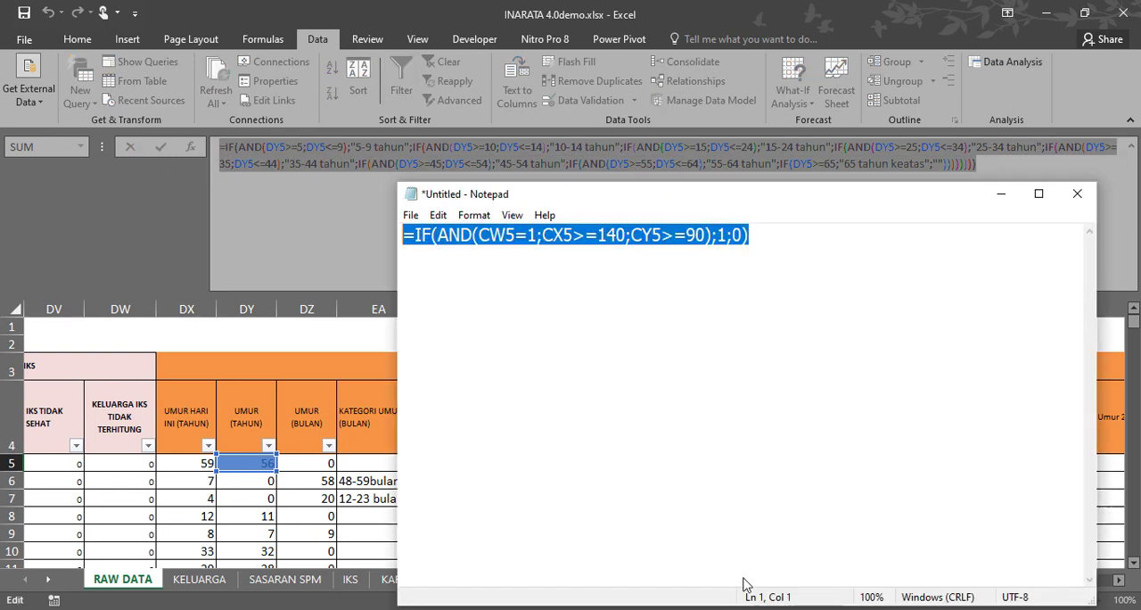
pyautogui.click(803, 243)
pyautogui.hotkey('ctrl', 'a')
pyautogui.press('BackSpace')
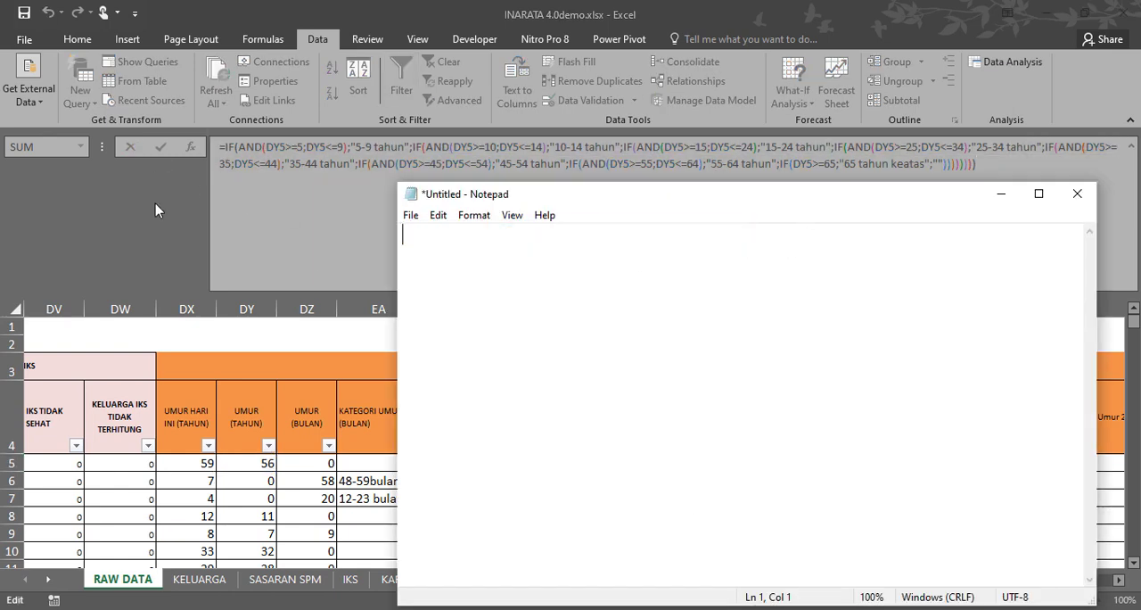
pyautogui.hotkey('ctrl', 'v')
# Examine the age conditions and their category labels in the copied formula, up to "15-24 tahun".
pyautogui.click(535, 234)
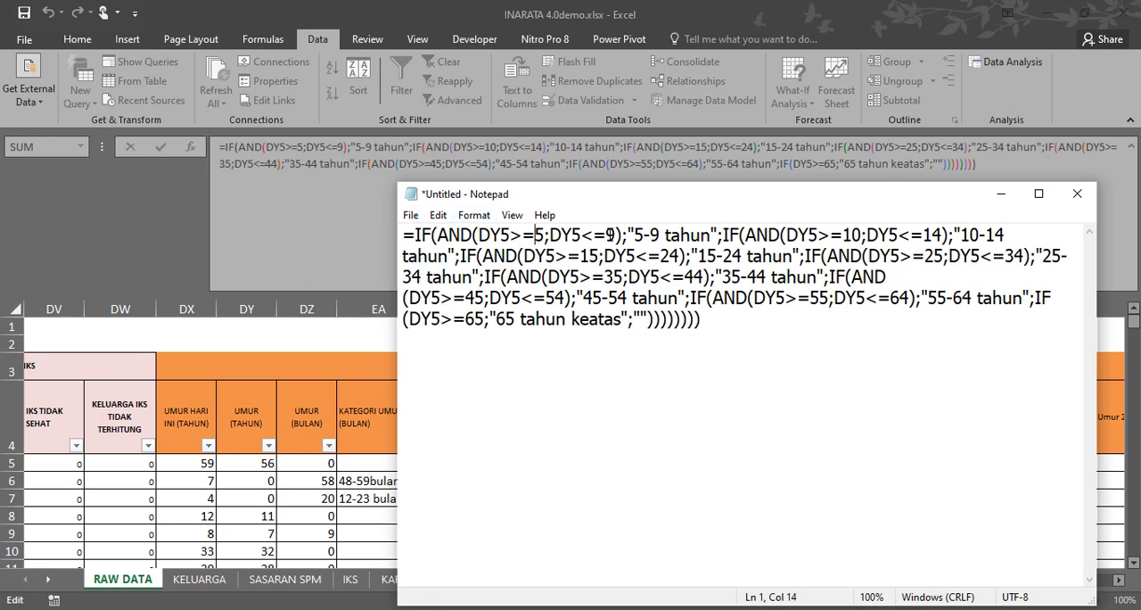
pyautogui.click(617, 234)
pyautogui.click(808, 234)
pyautogui.doubleClick(931, 234)
pyautogui.click(997, 233)
pyautogui.moveTo(699, 256); pyautogui.dragTo(793, 256)
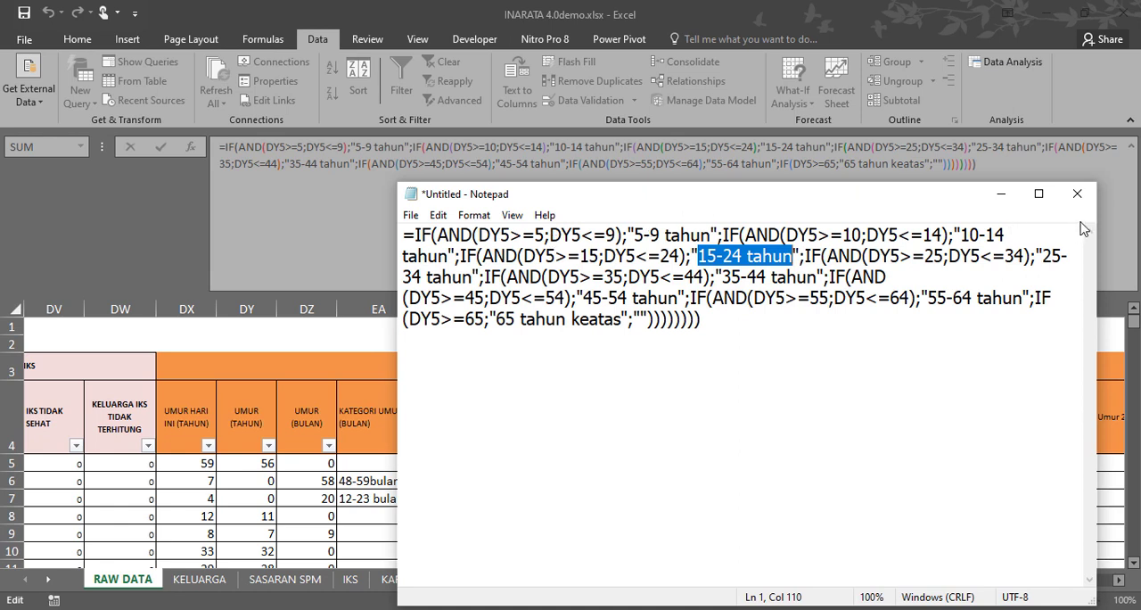
# Minimize Notepad with the note kept open, shrink the formula bar to two lines, and leave cell EB5 unedited.
pyautogui.click(1078, 193)
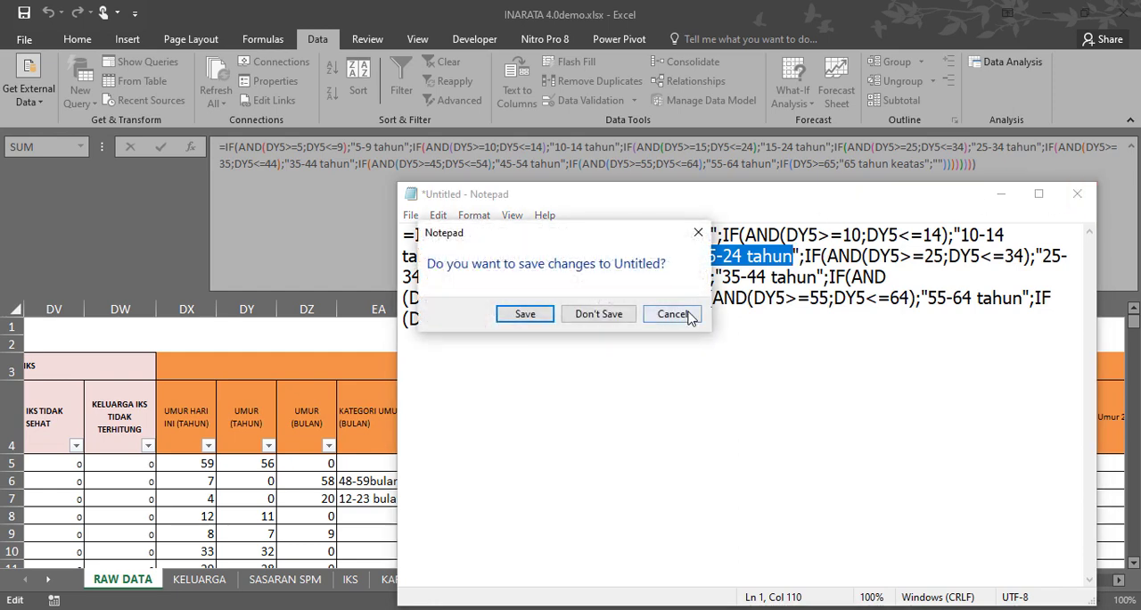
pyautogui.click(672, 316)
pyautogui.click(1002, 194)
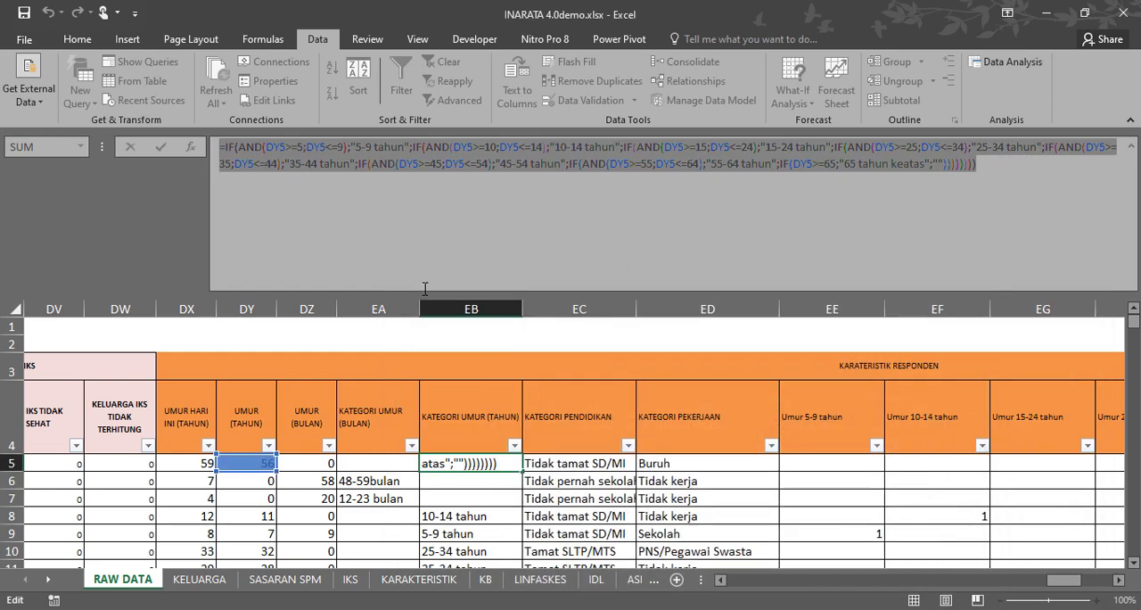
pyautogui.moveTo(426, 294); pyautogui.dragTo(426, 179)
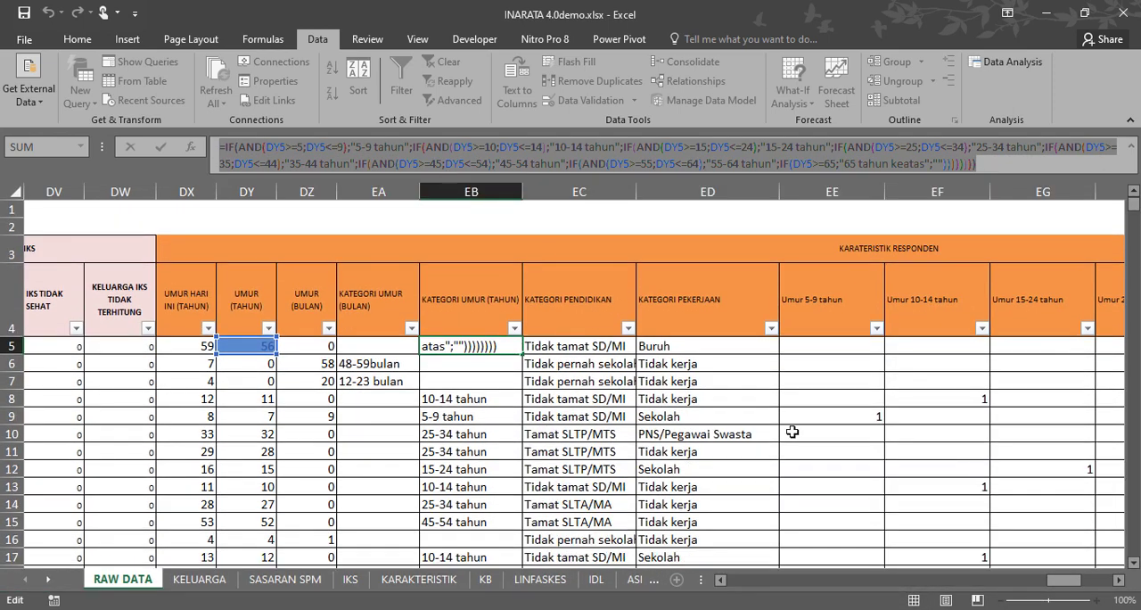
pyautogui.click(808, 432)
pyautogui.press('Escape')
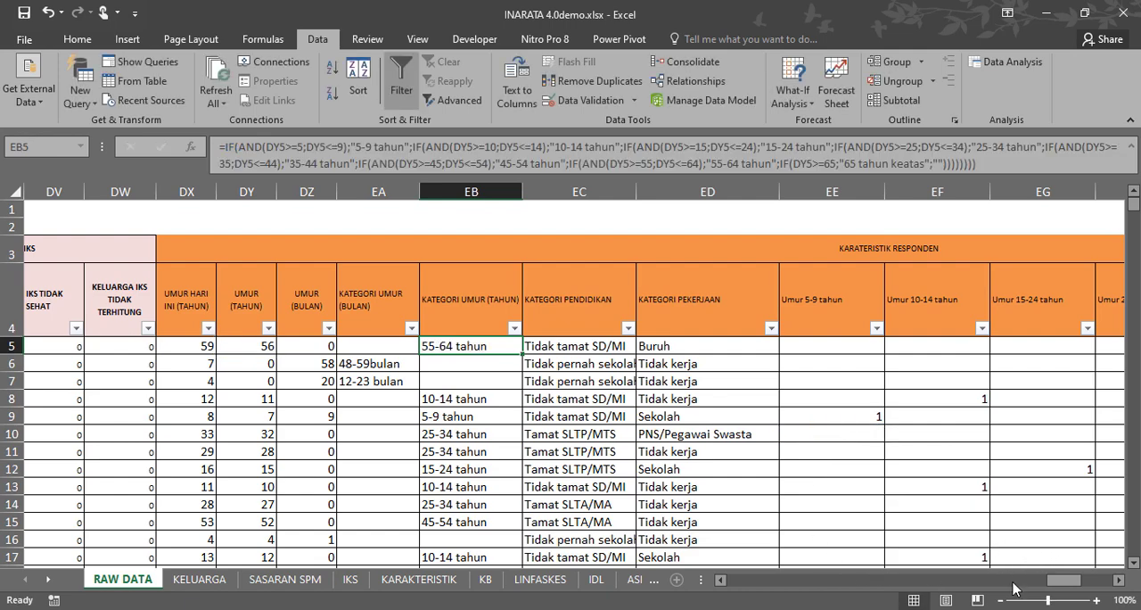
# Review the age-group columns EM to ET in RAW DATA and the last household indicator columns of the KELUARGA sheet.
pyautogui.moveTo(1066, 584); pyautogui.dragTo(1096, 589)
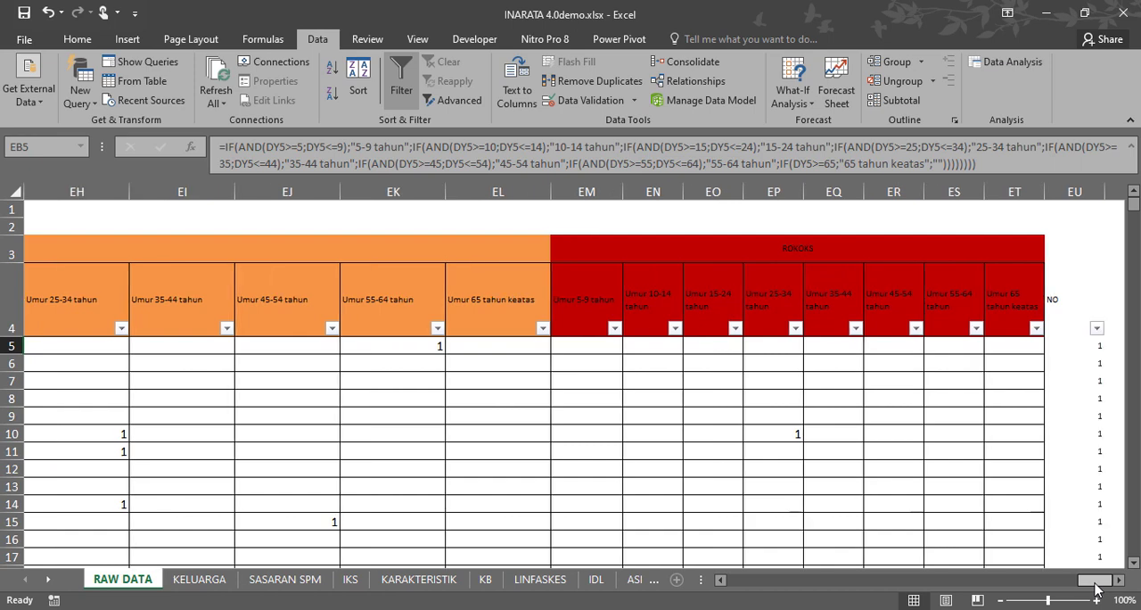
pyautogui.moveTo(589, 191); pyautogui.dragTo(1019, 215)
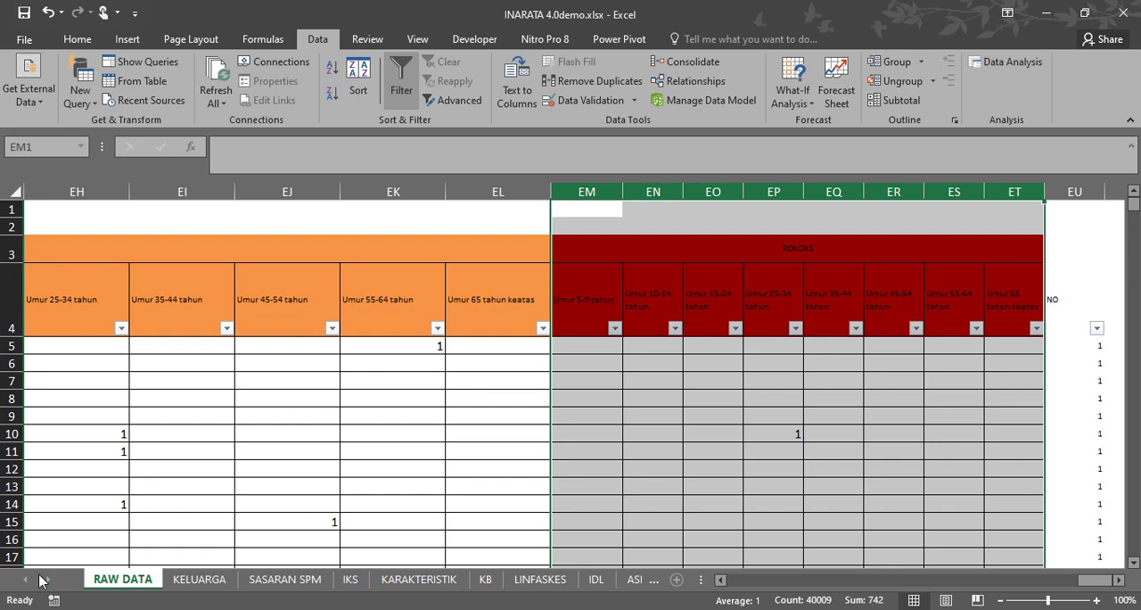
pyautogui.click(197, 579)
pyautogui.click(410, 400)
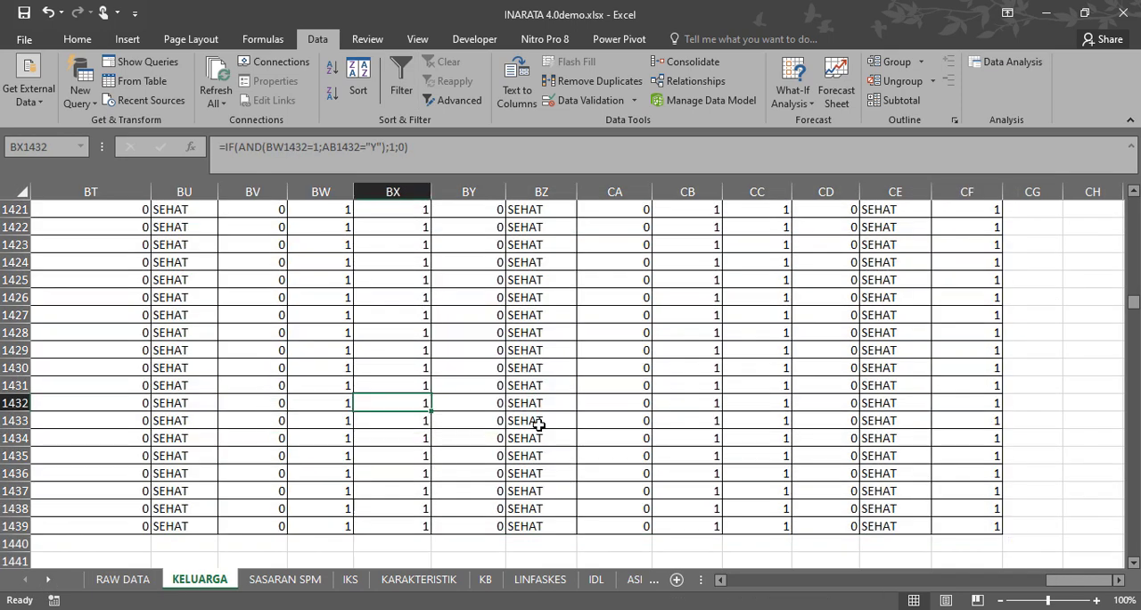
pyautogui.moveTo(1061, 581); pyautogui.dragTo(1097, 594)
pyautogui.moveTo(1135, 306); pyautogui.dragTo(1133, 204)
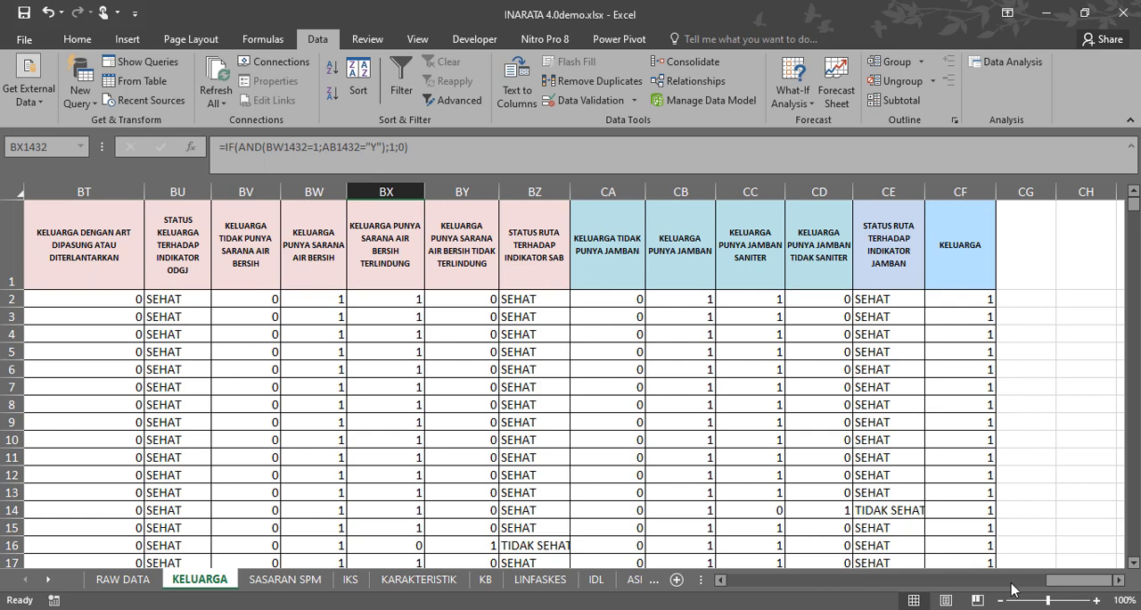
# Examine the KATEGORI UMUR (TAHUN) and KATEGORI UMUR (BULAN) pivot tables on the KARAKTERISTIK sheet, including village columns B to F.
pyautogui.click(402, 584)
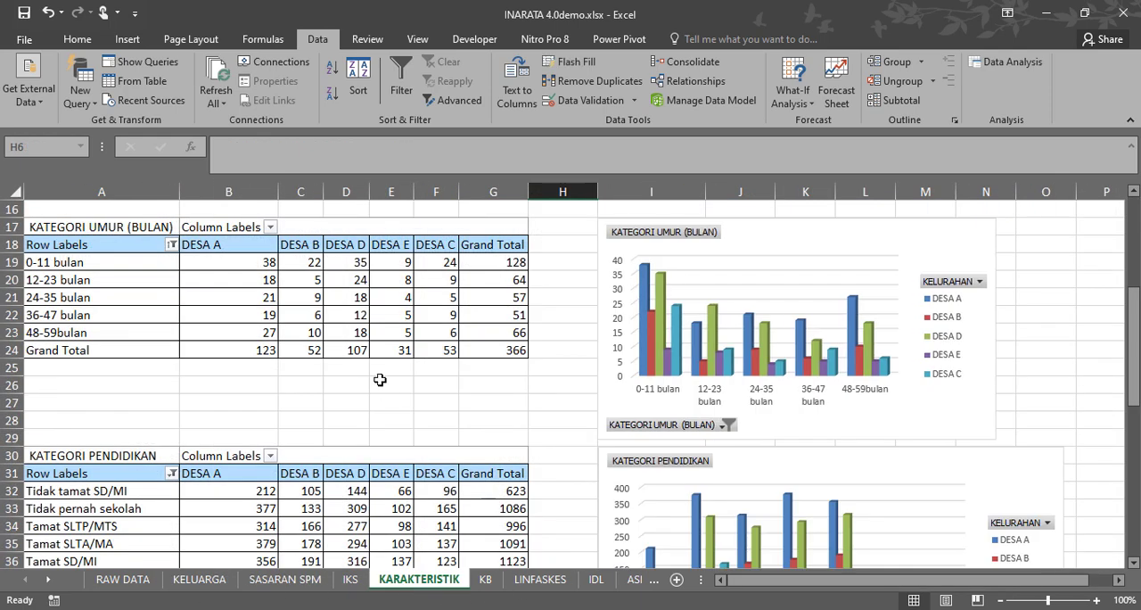
pyautogui.click(294, 418)
pyautogui.scroll(5, 90, 351)
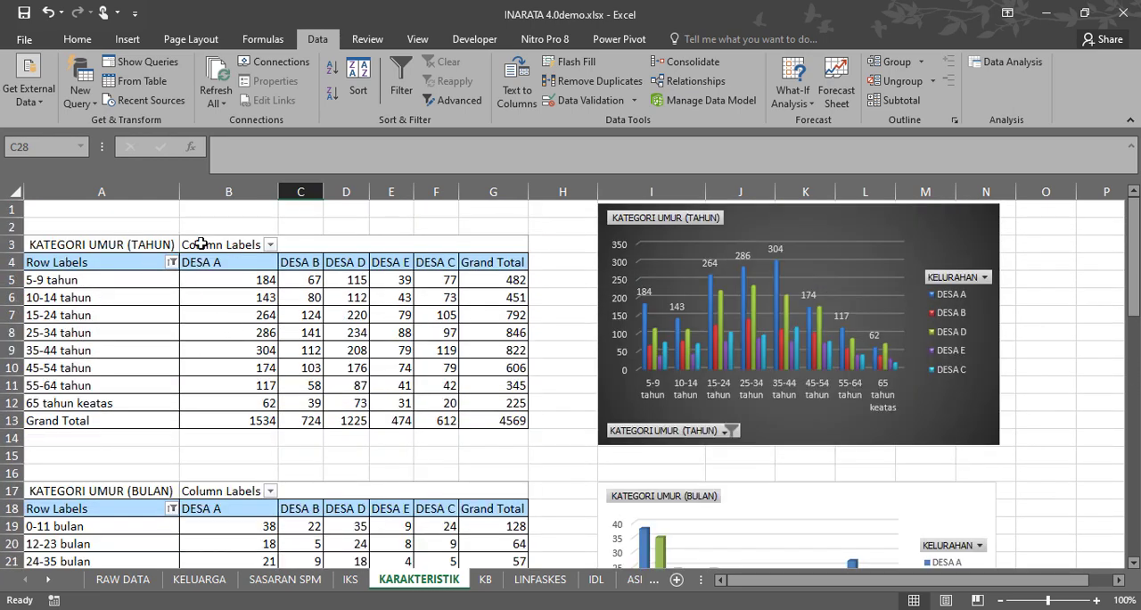
pyautogui.click(246, 192)
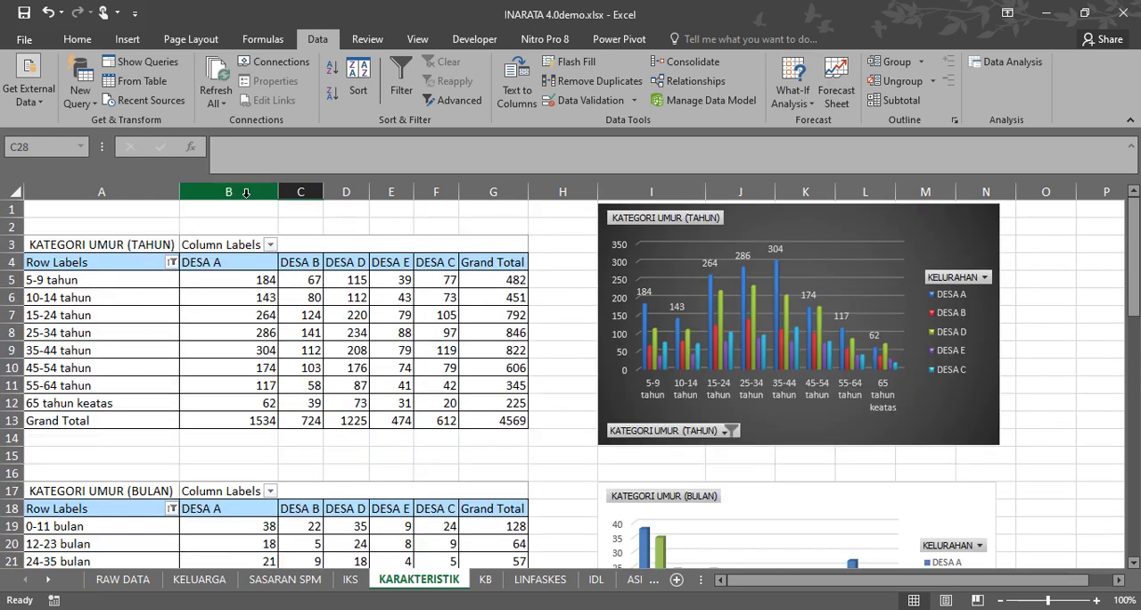
pyautogui.moveTo(246, 193); pyautogui.dragTo(449, 202)
pyautogui.scroll(-3, 321, 380)
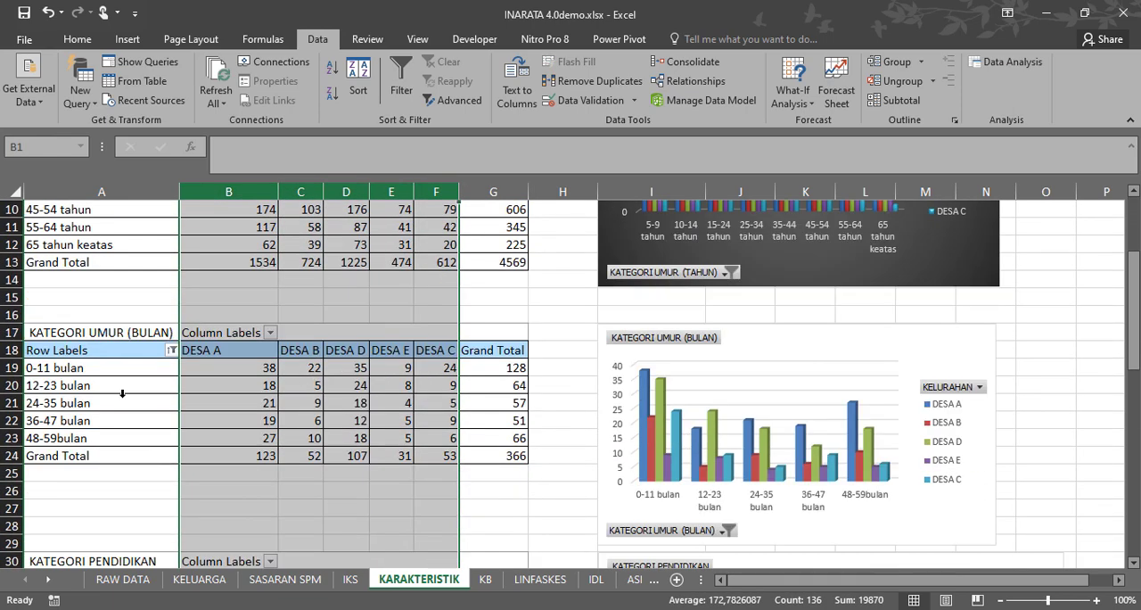
pyautogui.scroll(3, 122, 393)
pyautogui.scroll(-6, 121, 393)
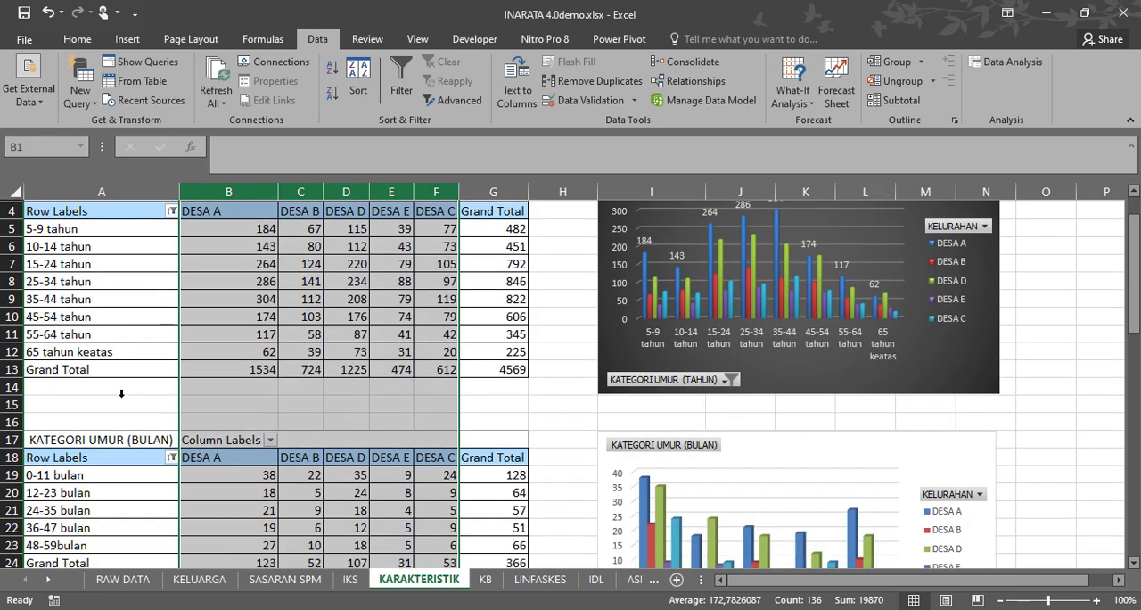
# Filter the KATEGORI PEKERJAAN pivot table's row labels to include every occupation category and exclude (blank).
pyautogui.scroll(-7, 119, 397)
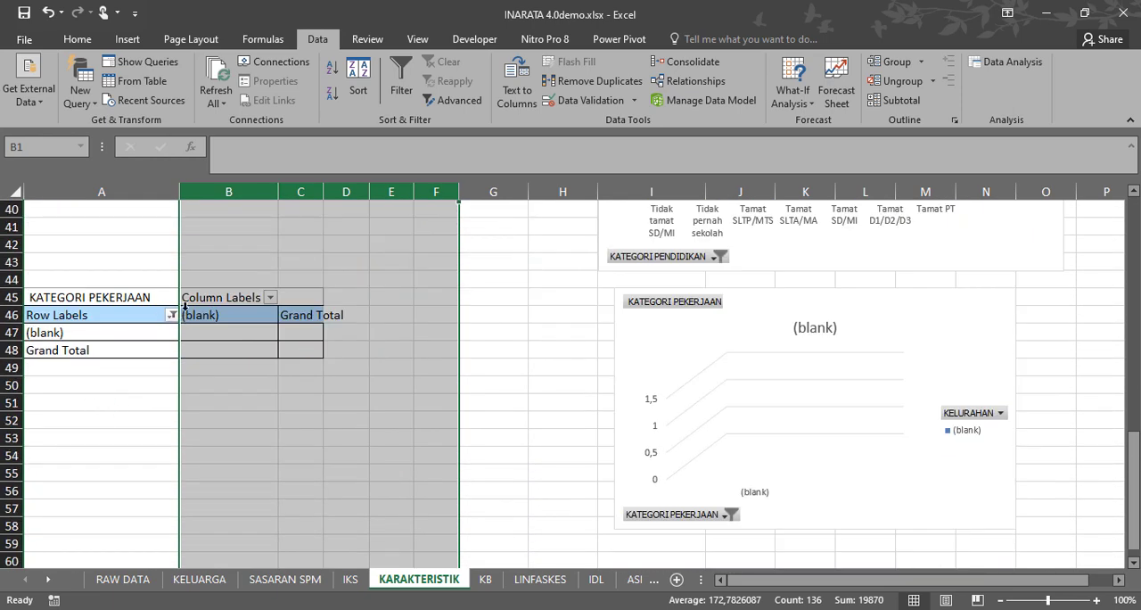
pyautogui.click(171, 318)
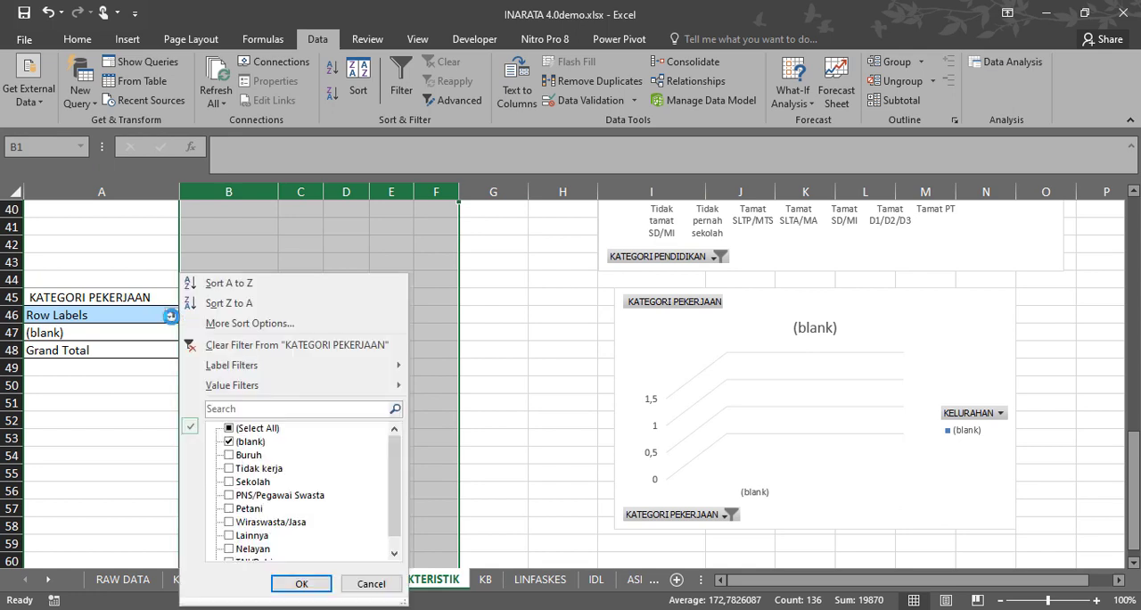
pyautogui.click(229, 429)
pyautogui.click(230, 441)
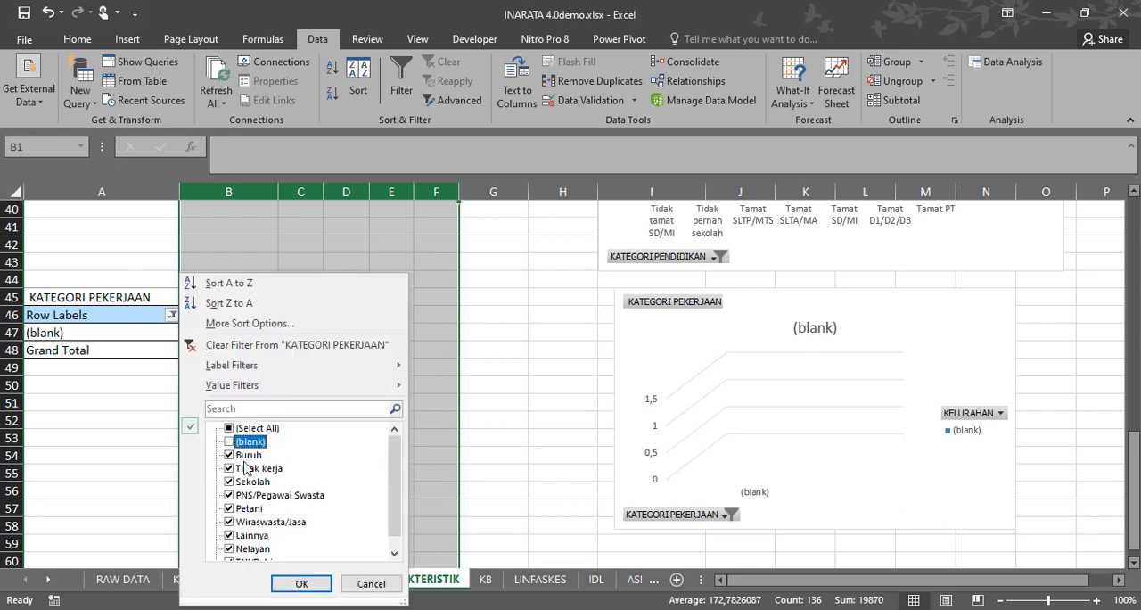
pyautogui.click(301, 583)
pyautogui.click(96, 527)
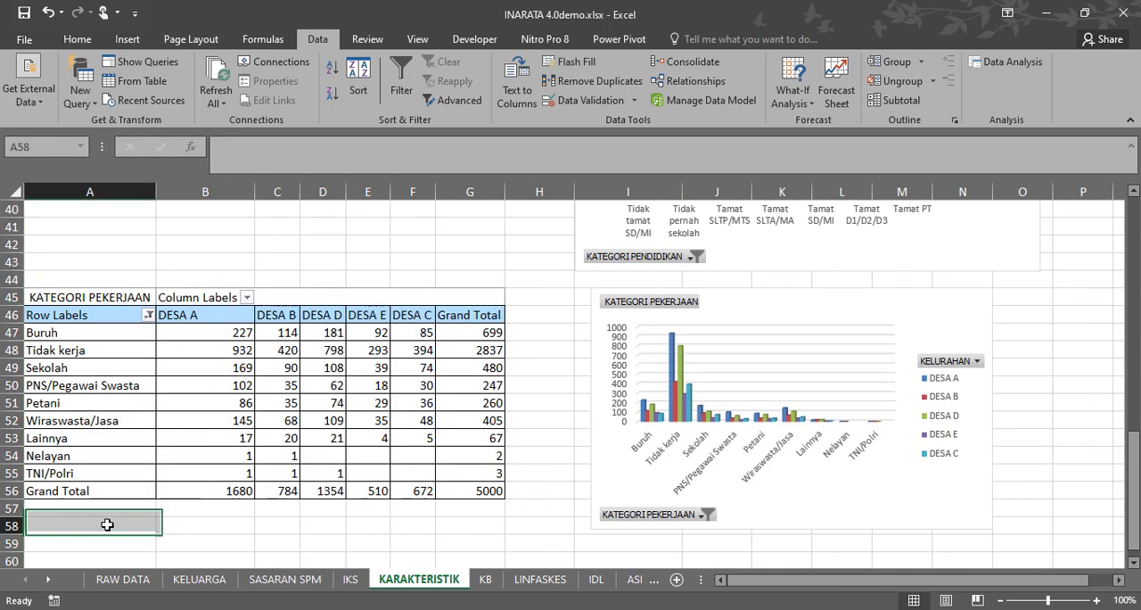
# Examine the occupation, education and age pivot tables with their charts on the KARAKTERISTIK sheet, including the yearly age table's rows.
pyautogui.scroll(-6, 203, 463)
pyautogui.scroll(-8, 203, 463)
pyautogui.scroll(15, 203, 462)
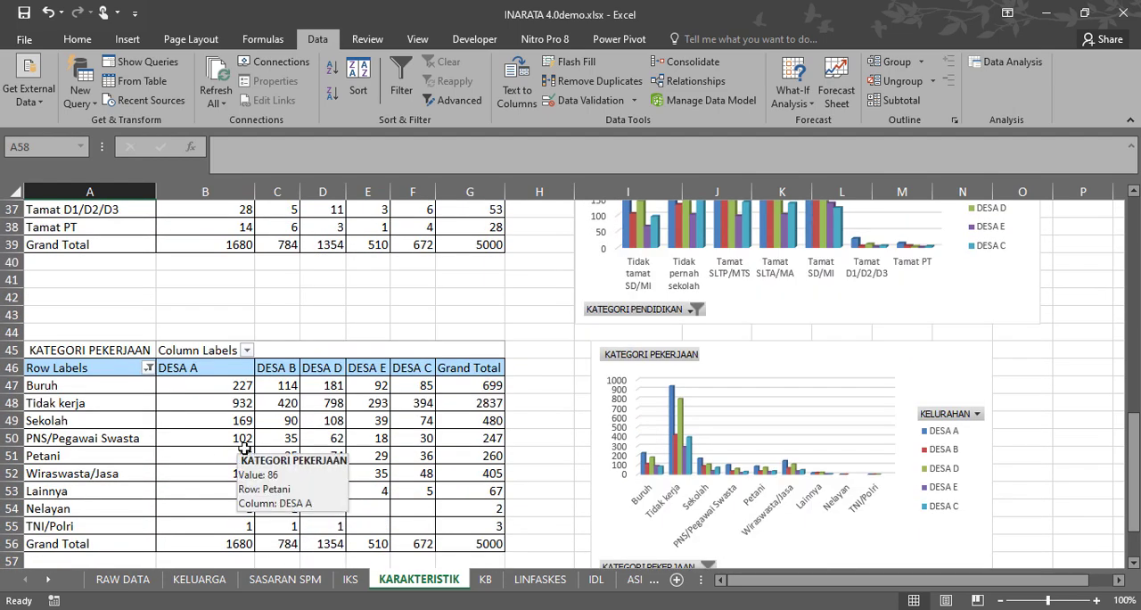
pyautogui.scroll(-3, 246, 451)
pyautogui.scroll(11, 247, 454)
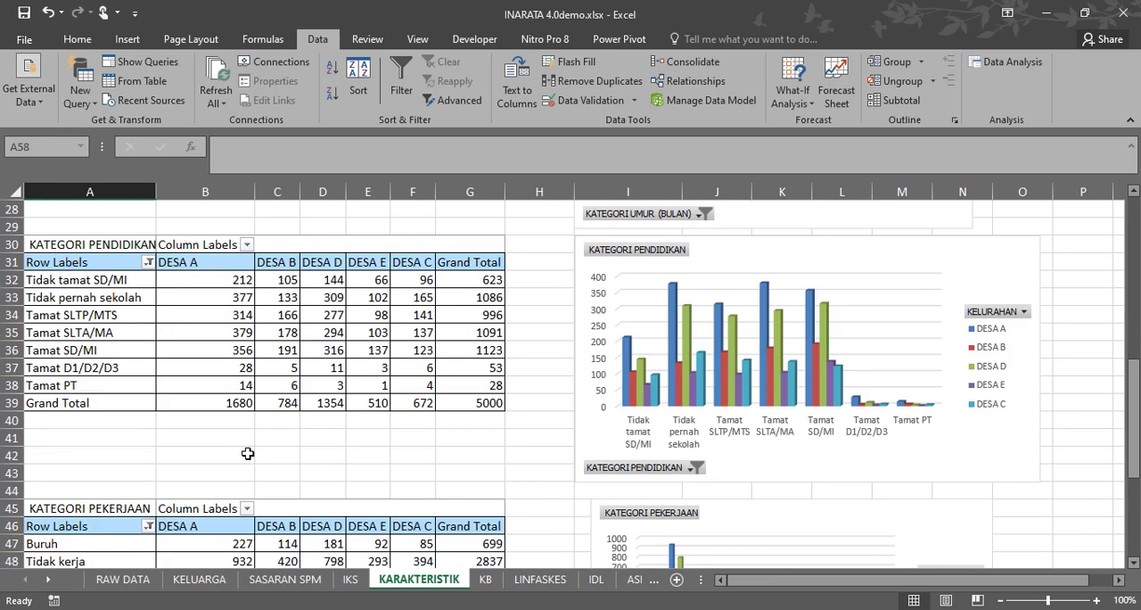
pyautogui.scroll(4, 247, 454)
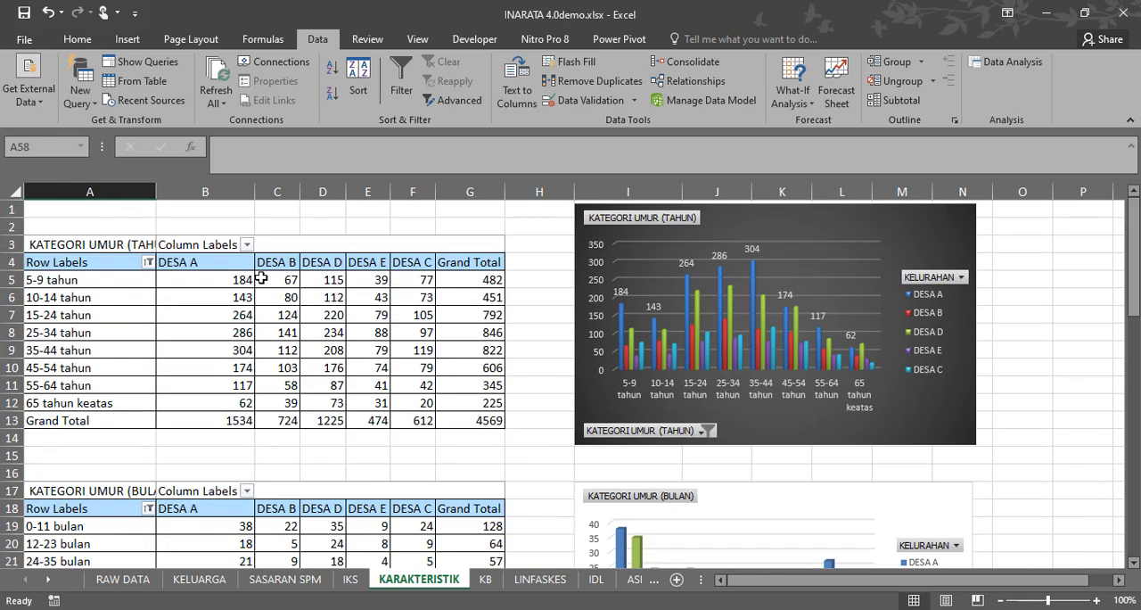
pyautogui.moveTo(98, 281); pyautogui.dragTo(541, 425)
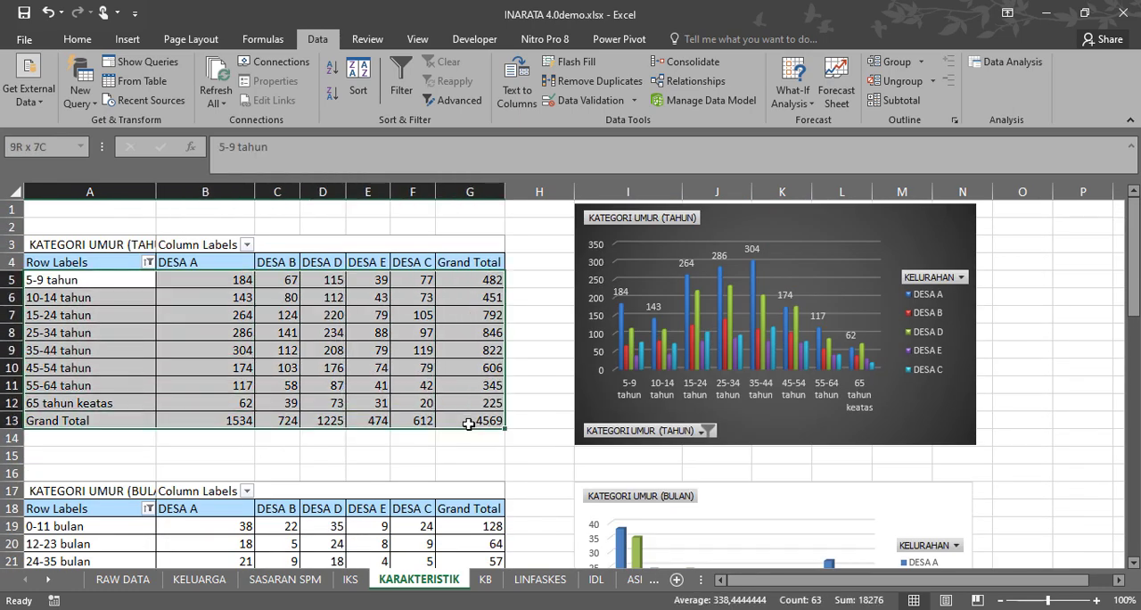
pyautogui.click(527, 387)
pyautogui.scroll(-2, 524, 396)
pyautogui.scroll(-2, 523, 396)
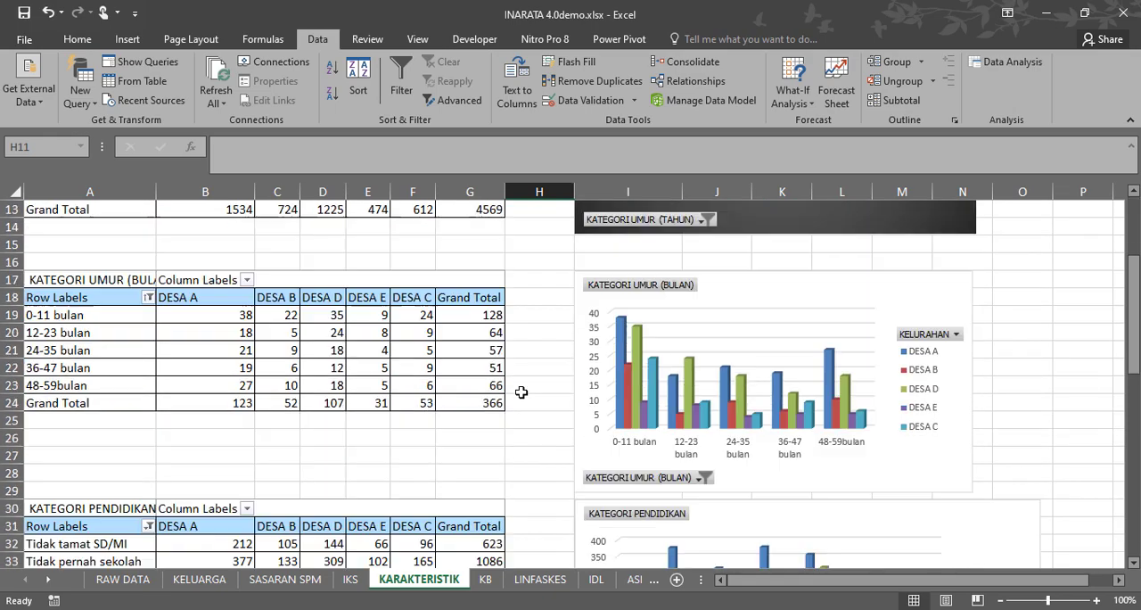
pyautogui.scroll(4, 520, 390)
pyautogui.scroll(-11, 477, 391)
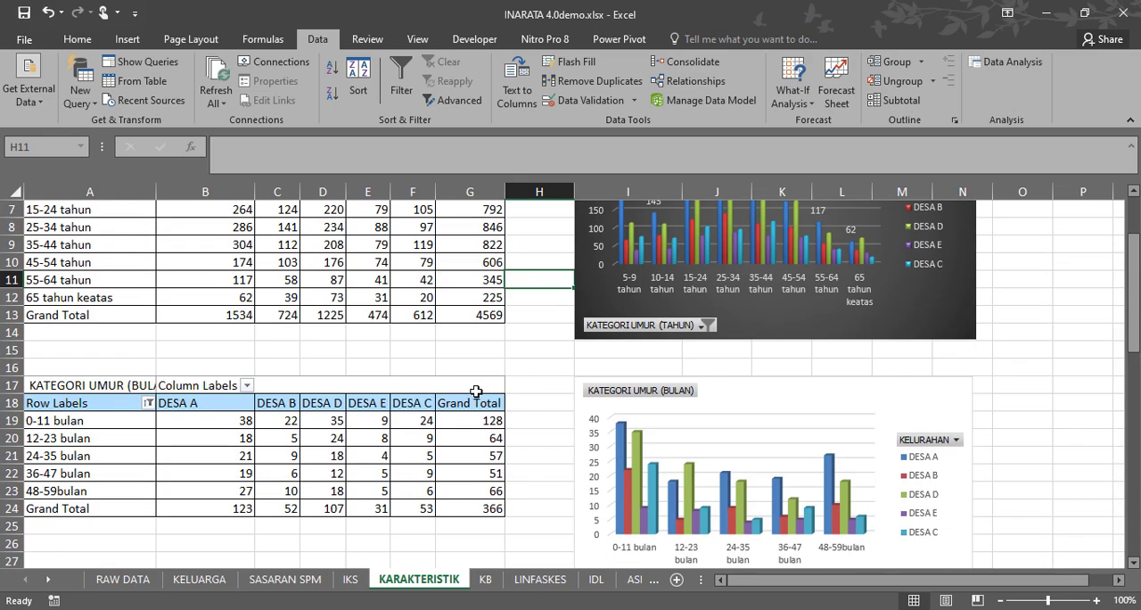
pyautogui.scroll(11, 478, 390)
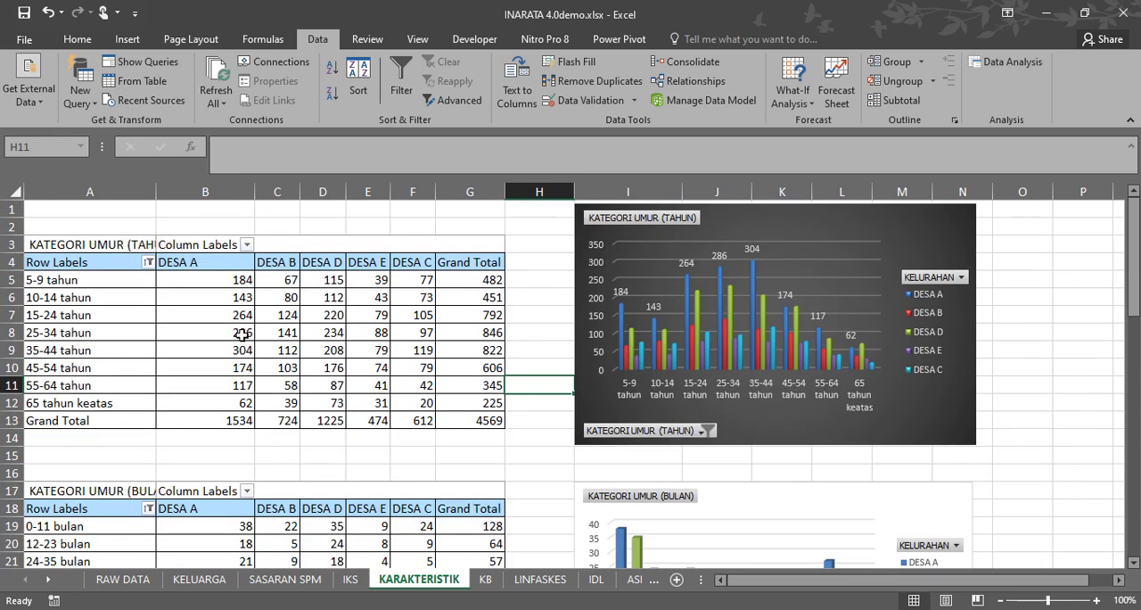
# Narrow columns C and D on the KB sheet so the whole table fits on screen, and select header cell D3.
pyautogui.click(486, 580)
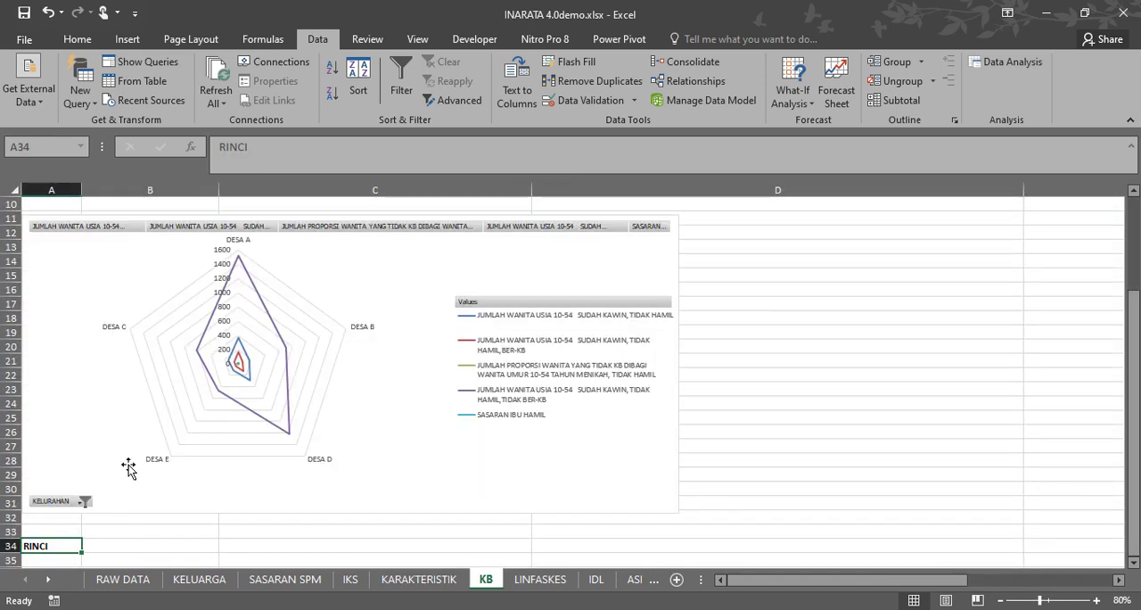
pyautogui.scroll(10, 154, 406)
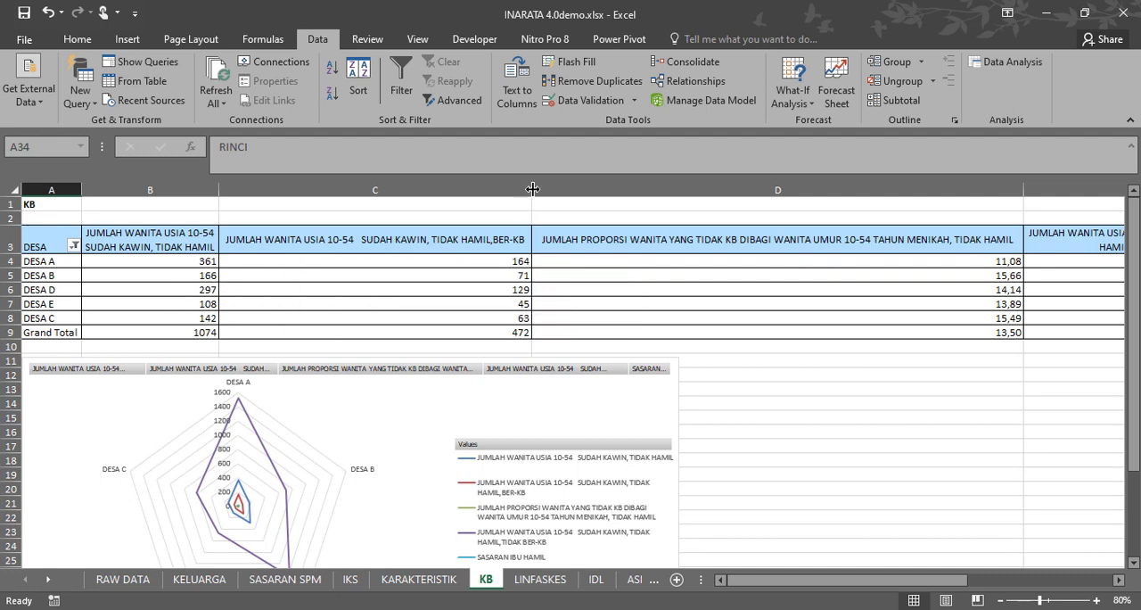
pyautogui.moveTo(531, 190); pyautogui.dragTo(354, 196)
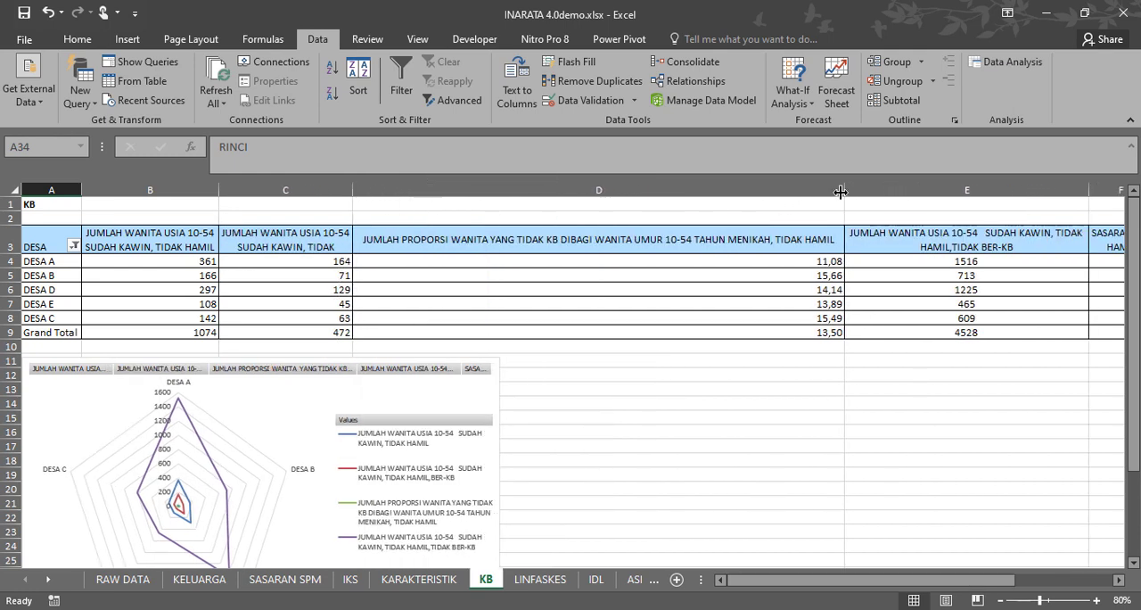
pyautogui.moveTo(844, 190); pyautogui.dragTo(559, 201)
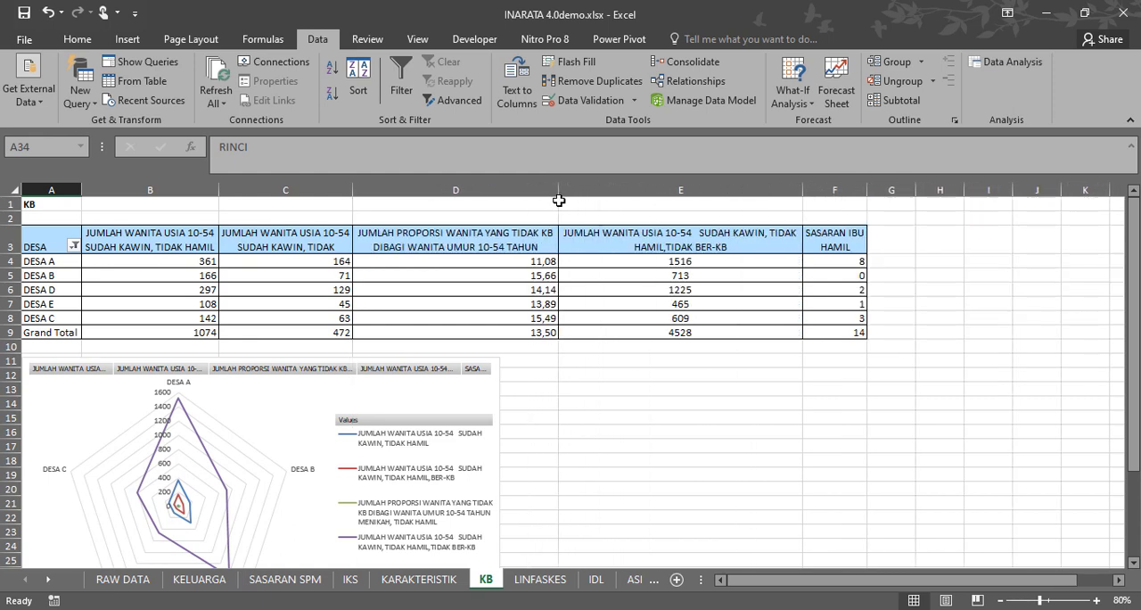
pyautogui.click(491, 243)
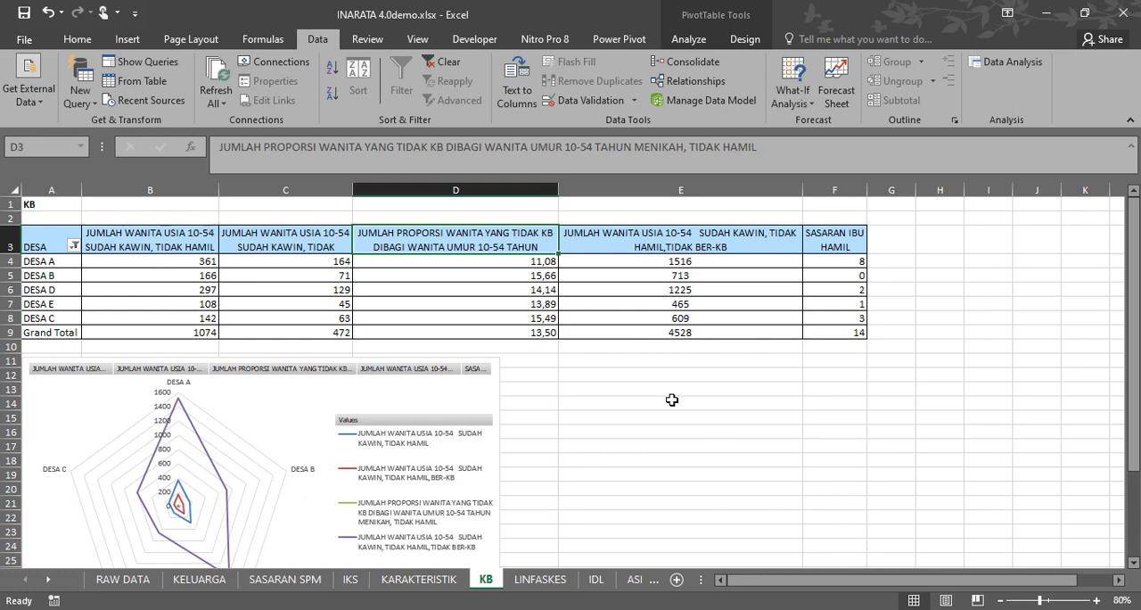
# Narrow columns D and E of the KB sheet's pivot table so their header text wraps more tightly.
pyautogui.moveTo(558, 191); pyautogui.dragTo(540, 192)
pyautogui.click(541, 375)
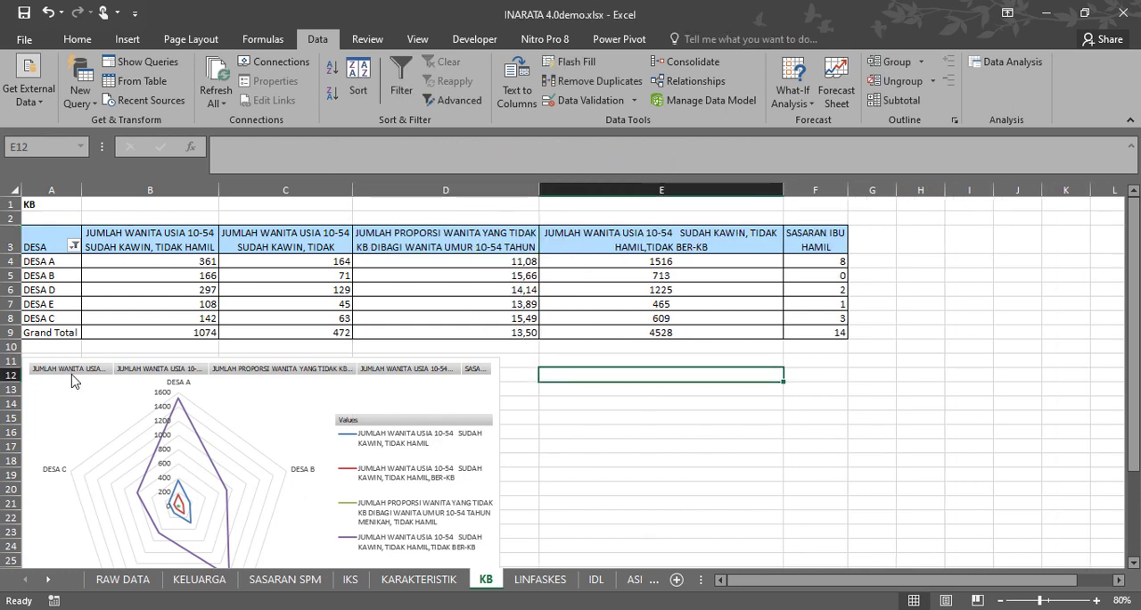
pyautogui.scroll(-7, 522, 350)
pyautogui.scroll(5, 523, 351)
pyautogui.scroll(2, 523, 350)
pyautogui.click(419, 243)
pyautogui.click(575, 252)
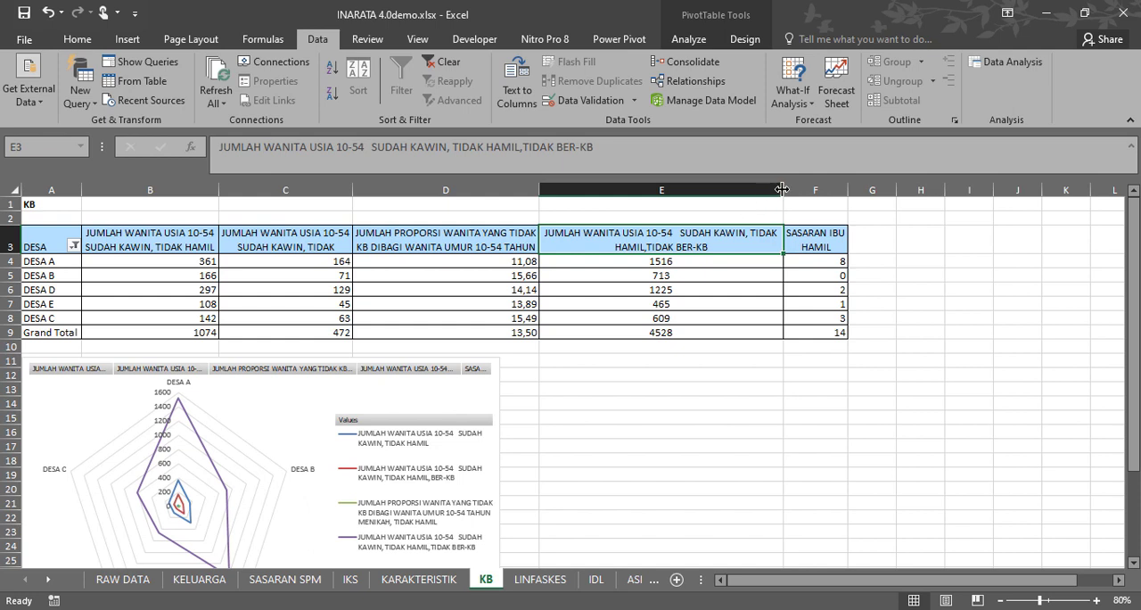
pyautogui.moveTo(783, 189); pyautogui.dragTo(679, 188)
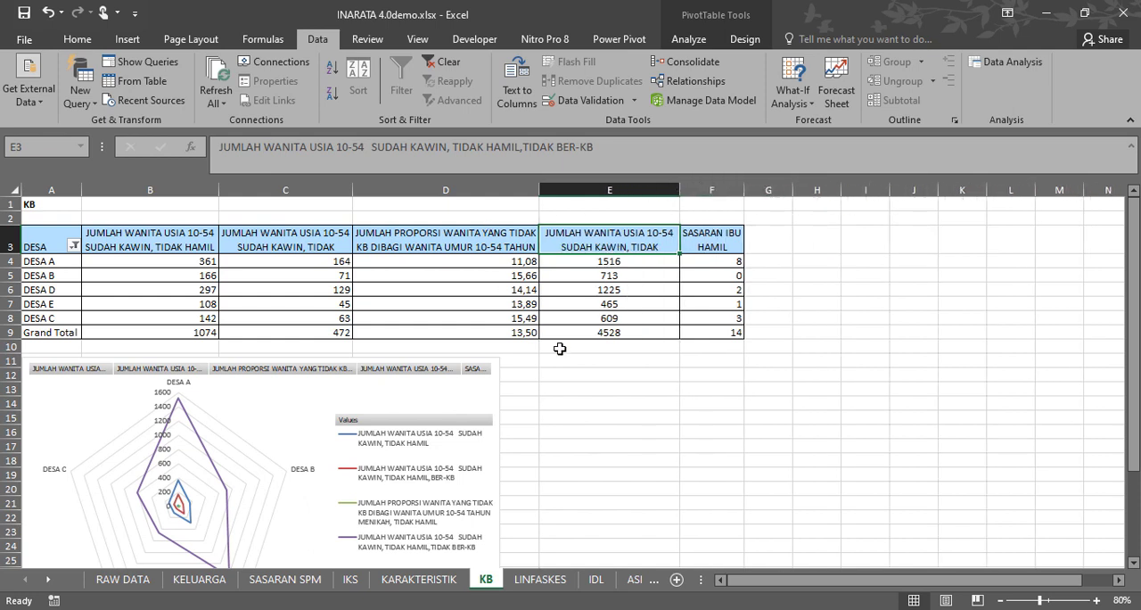
# Examine the KB pivot table's column headers and village values, especially the proportion of women without KB in column D.
pyautogui.click(444, 237)
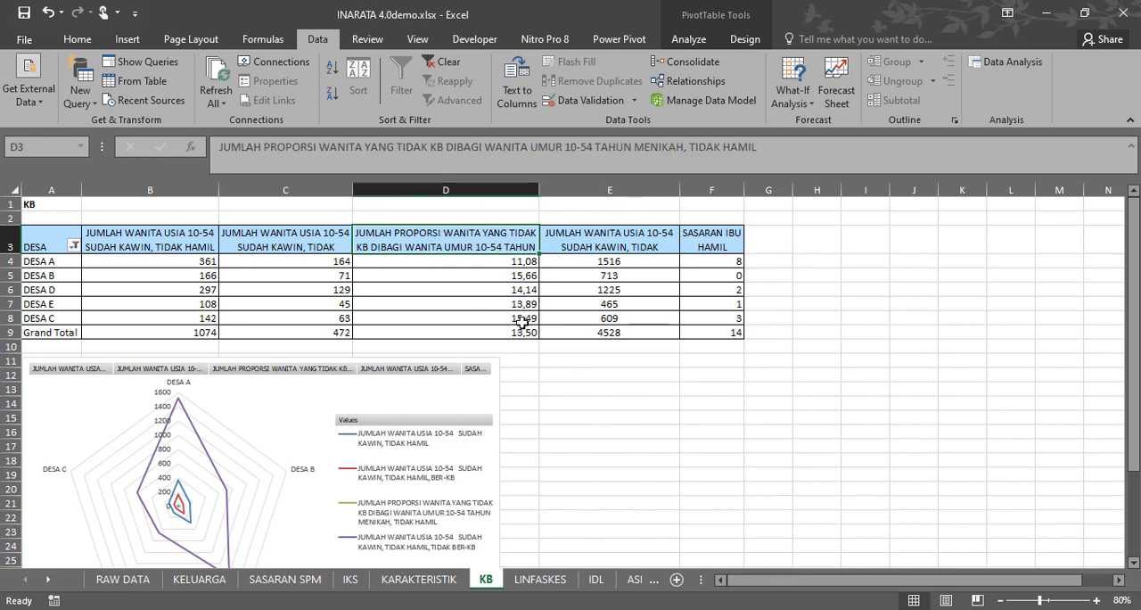
pyautogui.click(712, 299)
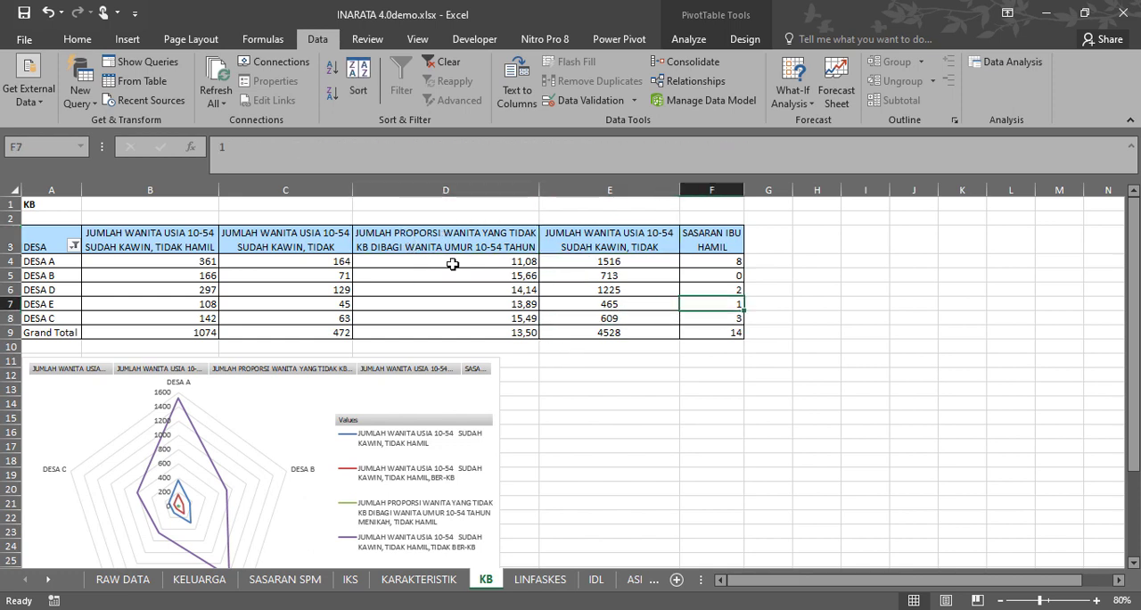
pyautogui.click(525, 241)
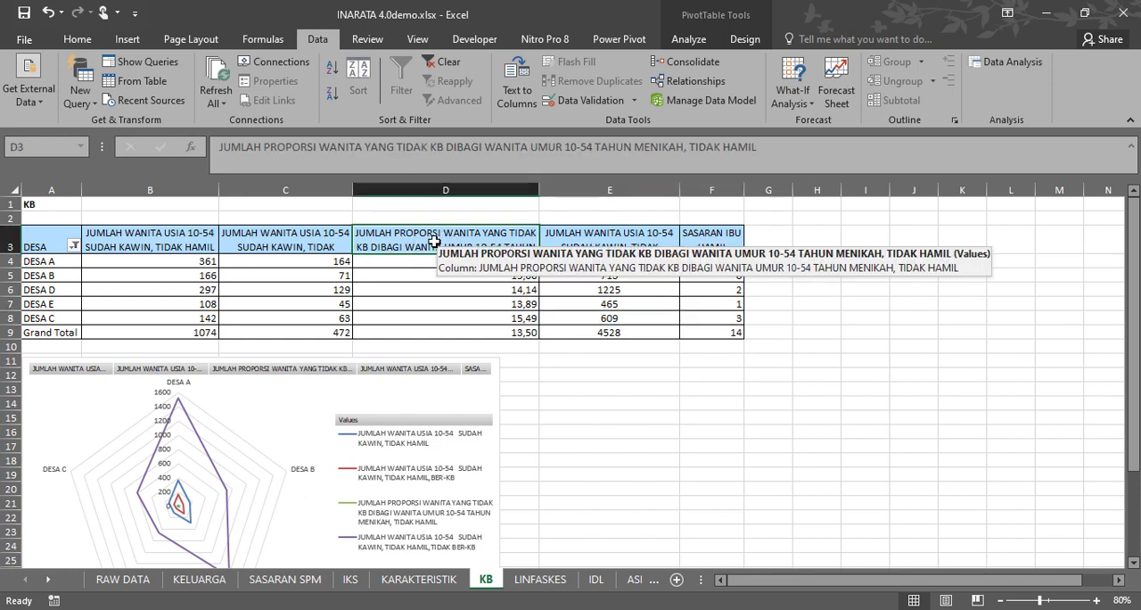
pyautogui.click(274, 238)
pyautogui.click(182, 239)
pyautogui.click(320, 247)
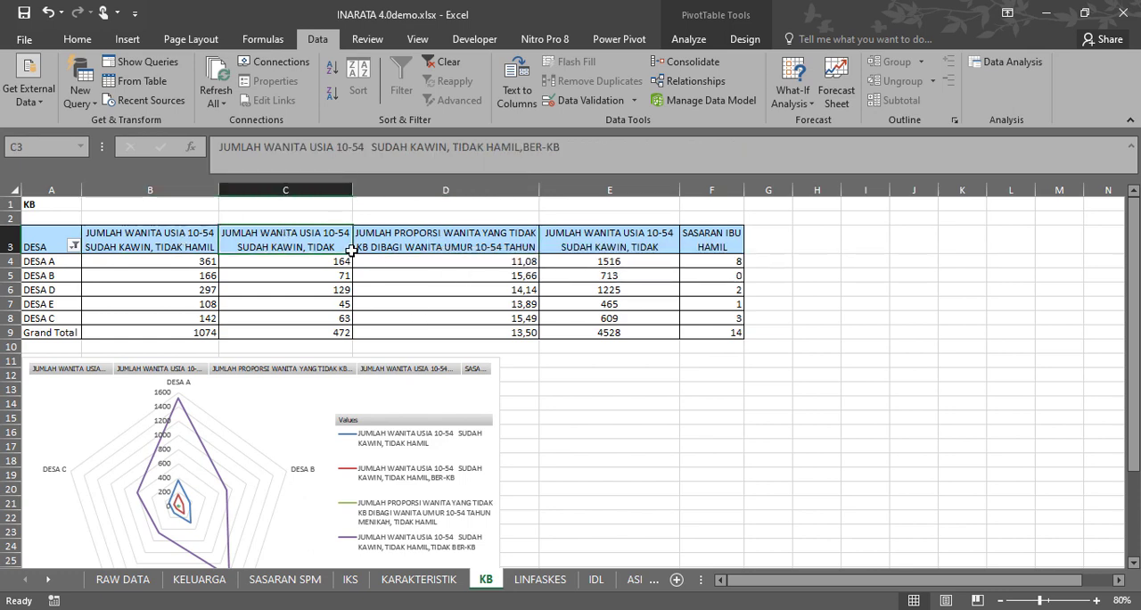
pyautogui.click(472, 237)
pyautogui.click(610, 240)
pyautogui.click(602, 258)
pyautogui.click(479, 259)
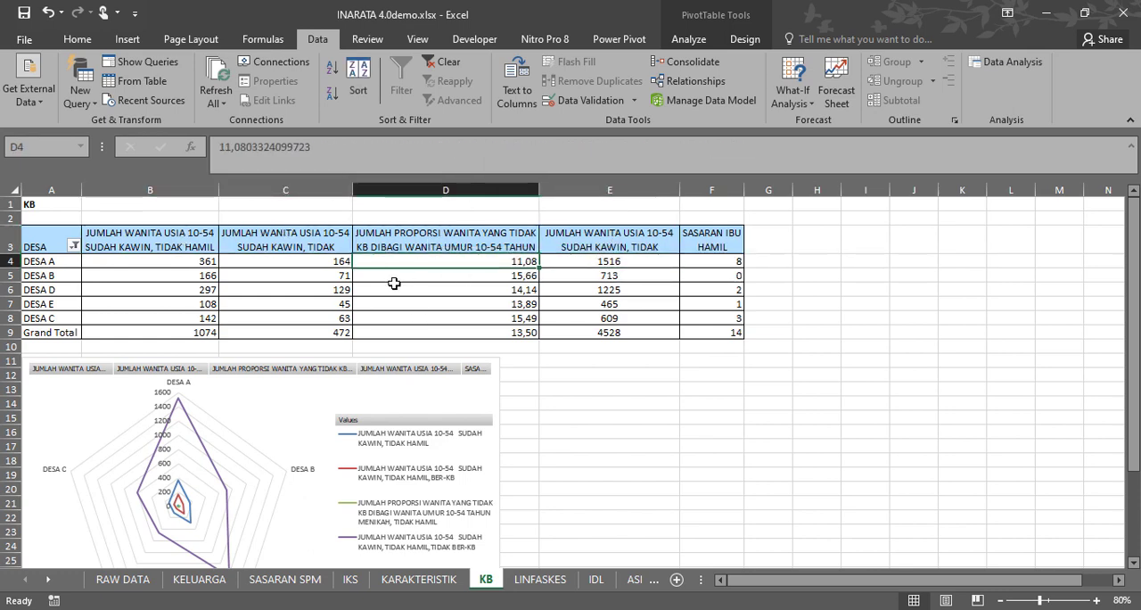
pyautogui.click(466, 286)
pyautogui.click(438, 237)
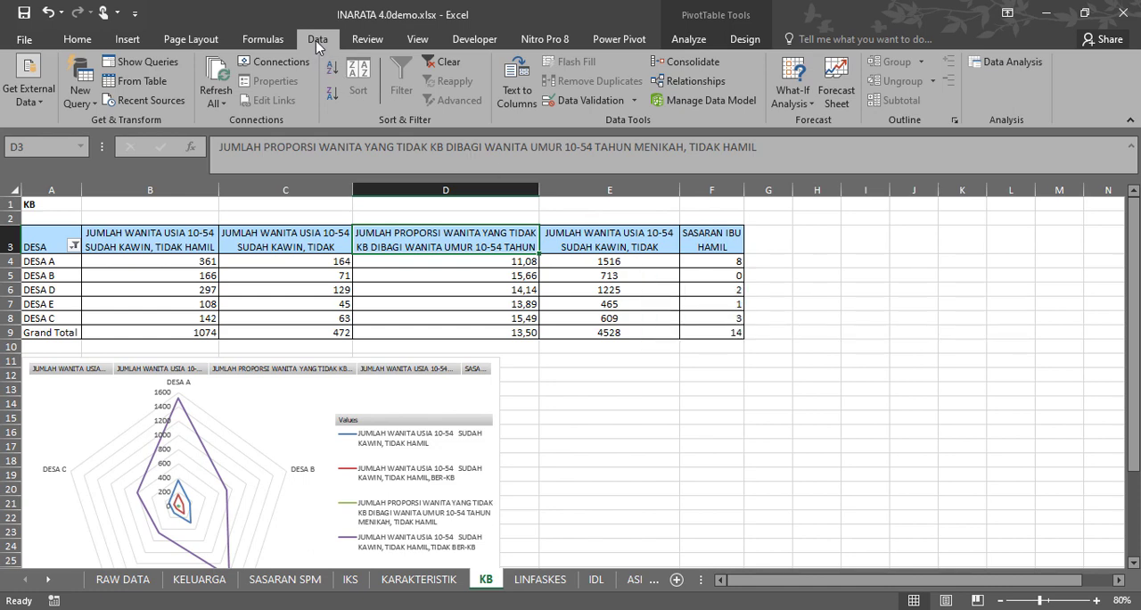
pyautogui.click(512, 292)
pyautogui.click(496, 243)
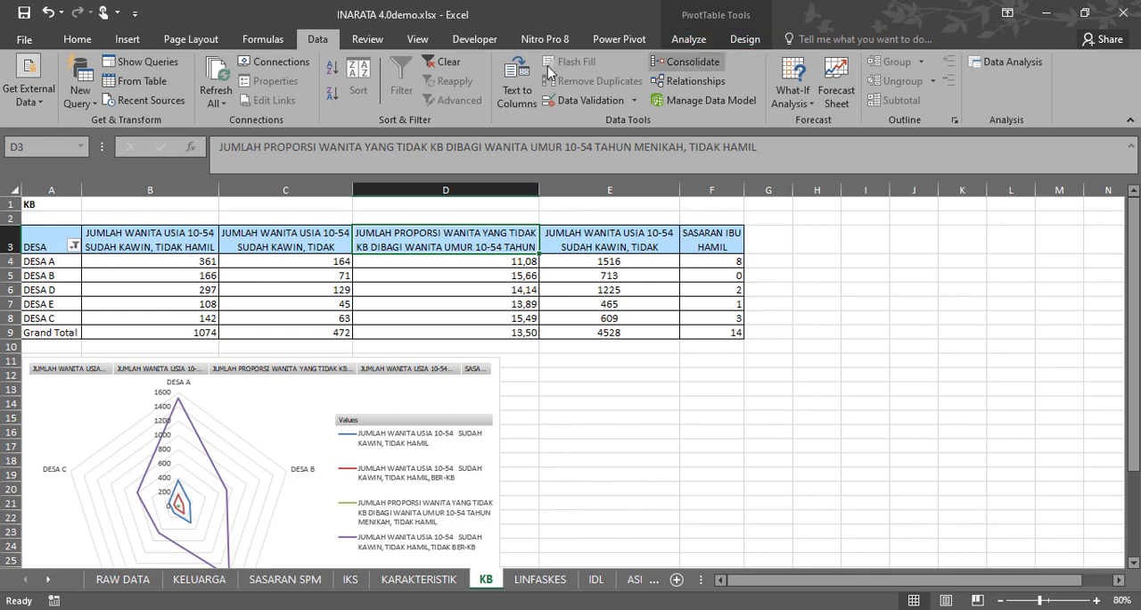
pyautogui.click(477, 289)
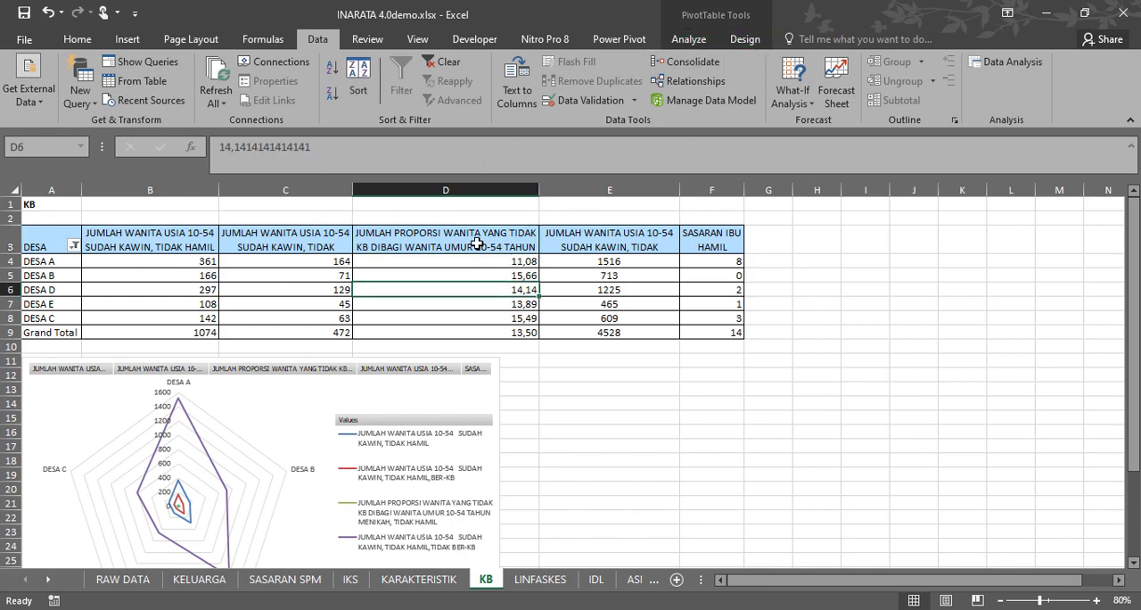
pyautogui.click(477, 243)
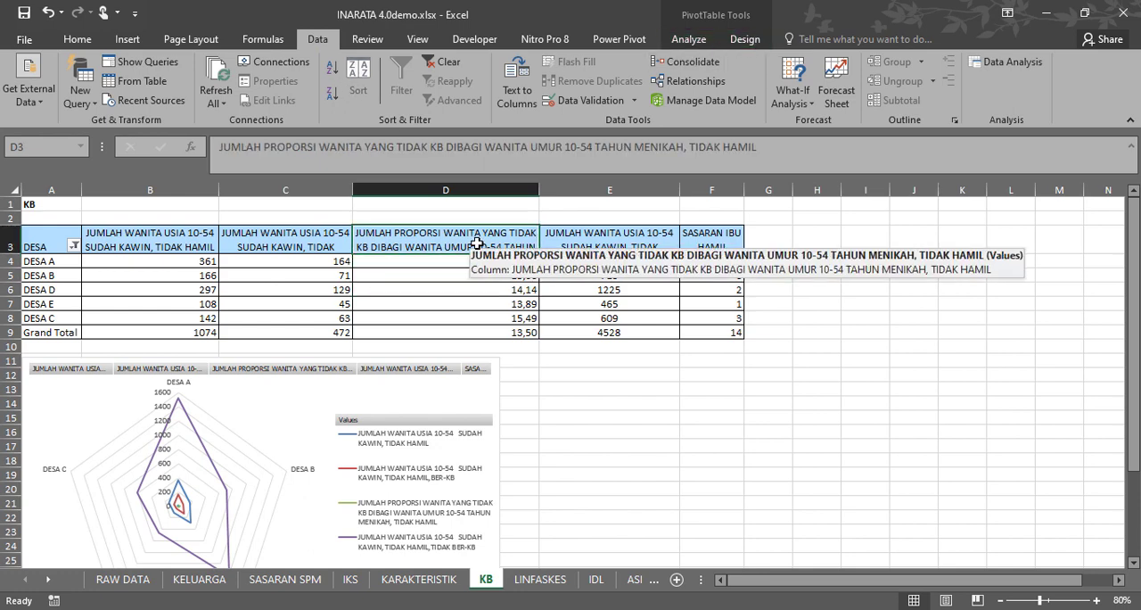
# Open the calculated field dialog for the KB pivot table and place it below the table's header row.
pyautogui.click(692, 43)
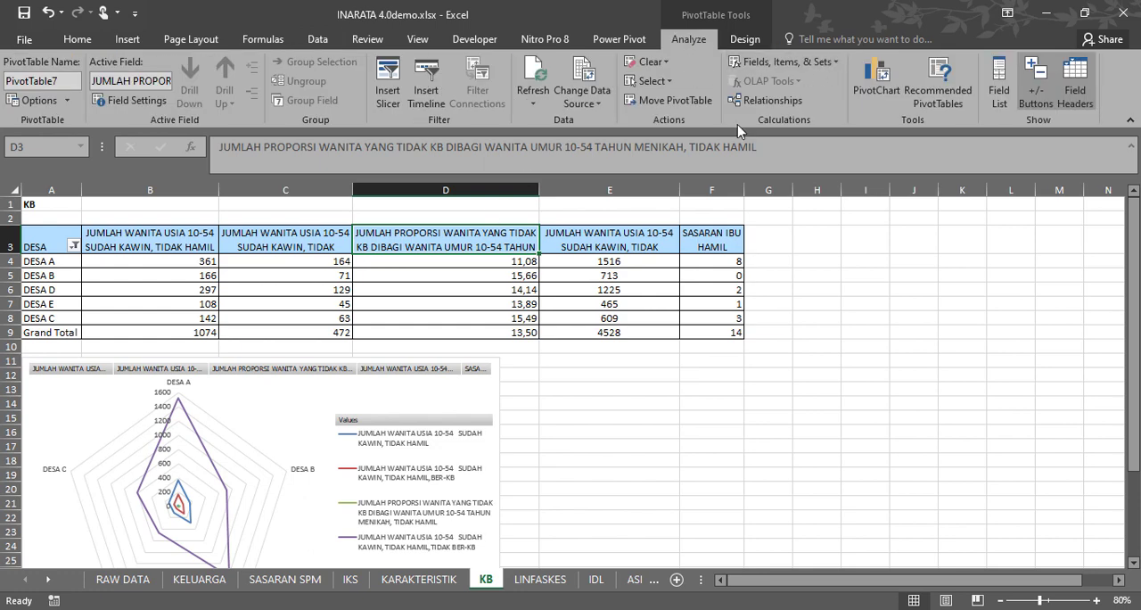
pyautogui.click(825, 65)
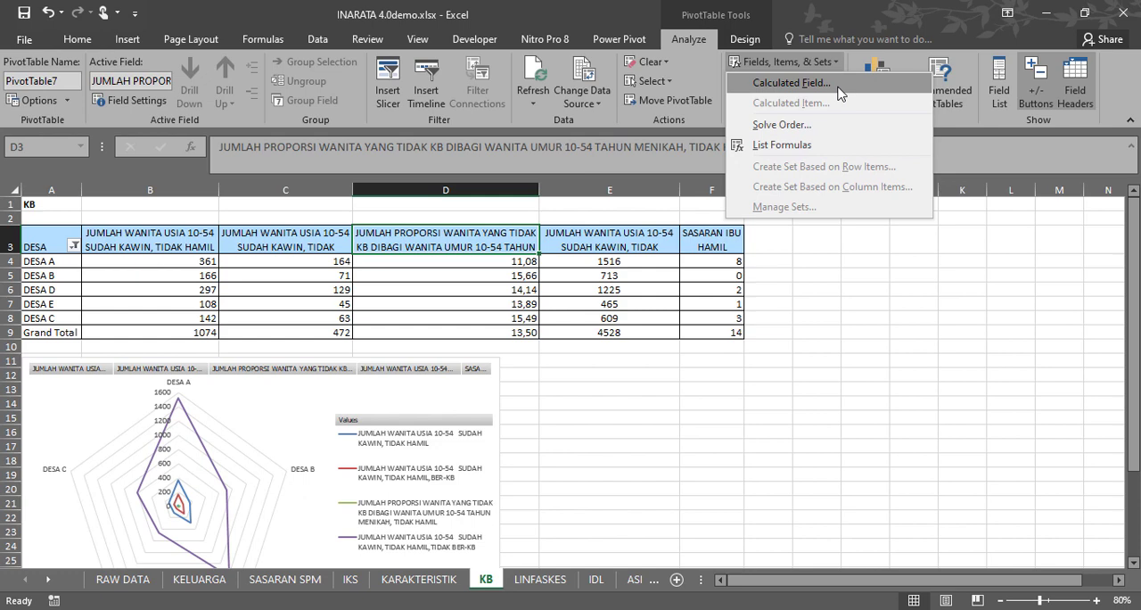
pyautogui.click(838, 87)
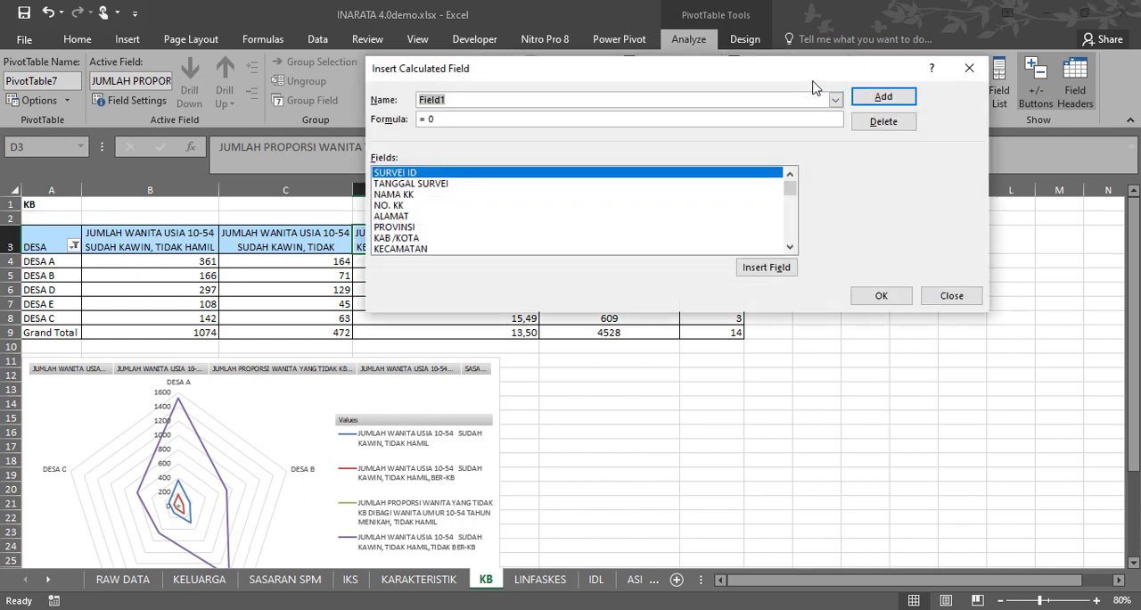
pyautogui.moveTo(718, 74); pyautogui.dragTo(809, 251)
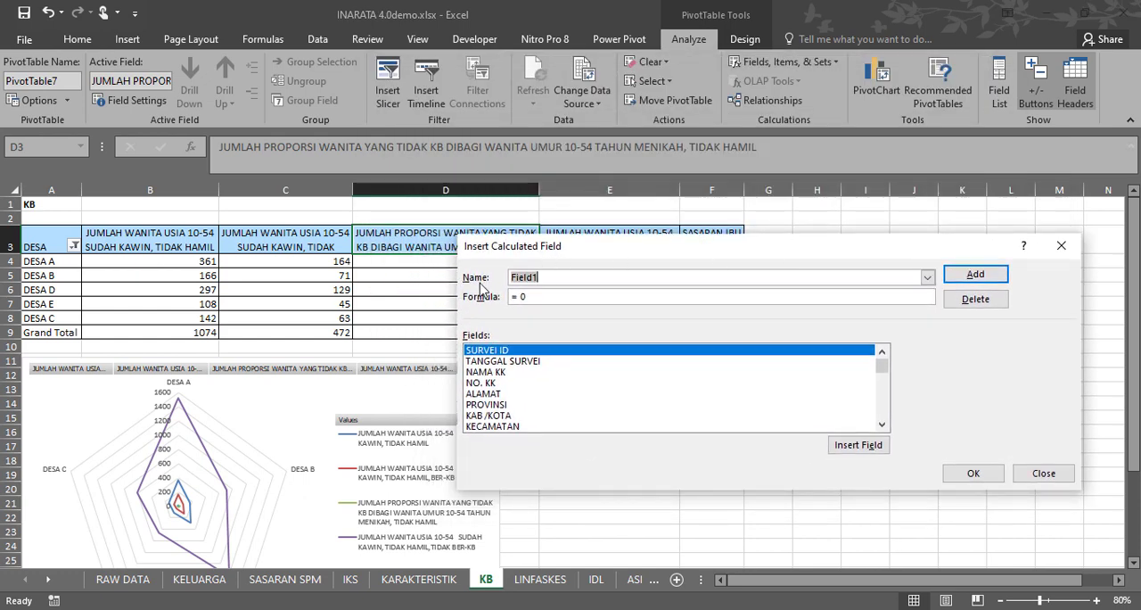
pyautogui.moveTo(581, 254); pyautogui.dragTo(536, 300)
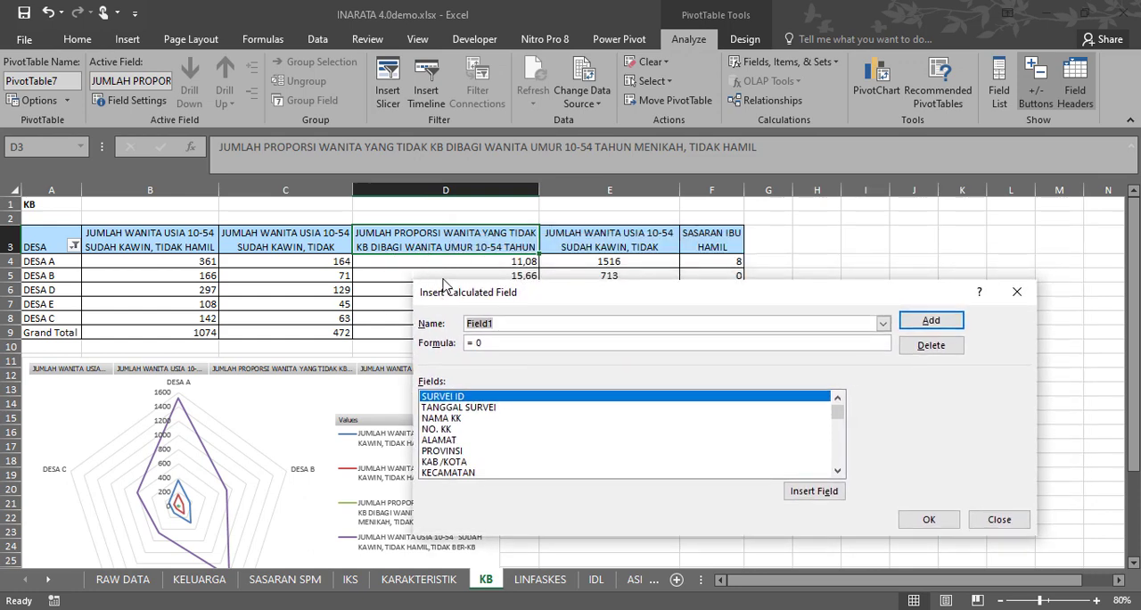
pyautogui.moveTo(443, 283); pyautogui.dragTo(381, 294)
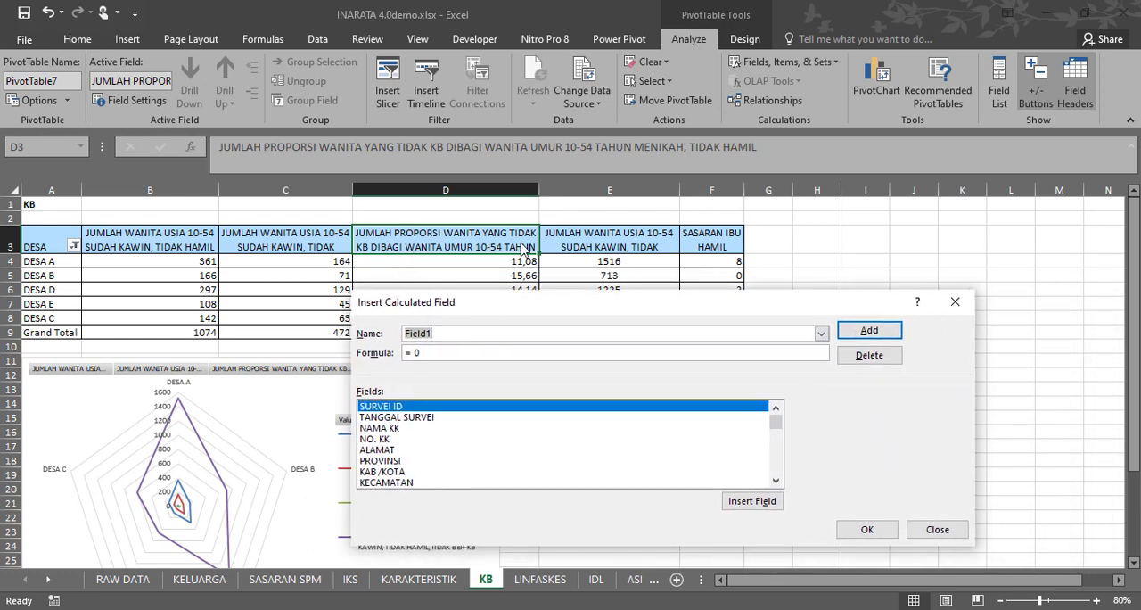
# Load the calculated field PROPORSI WANITA YANG TIDAK KB DIBAGI WANITA UMUR 10-54 TAHUN MENIKAH, TIDAK HAMIL and examine its formula.
pyautogui.click(438, 334)
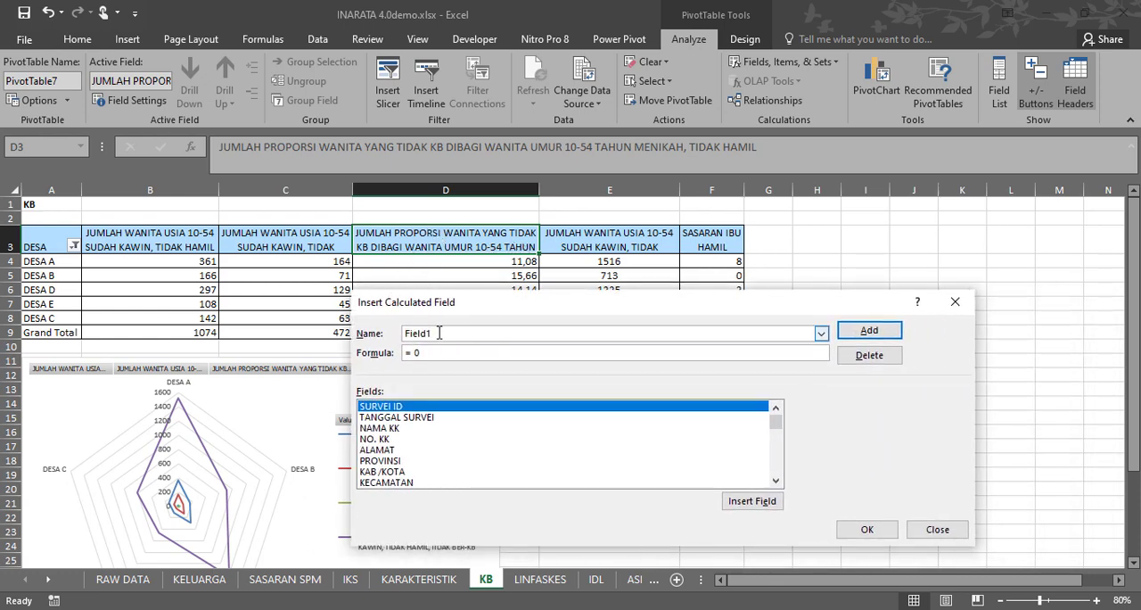
pyautogui.click(823, 337)
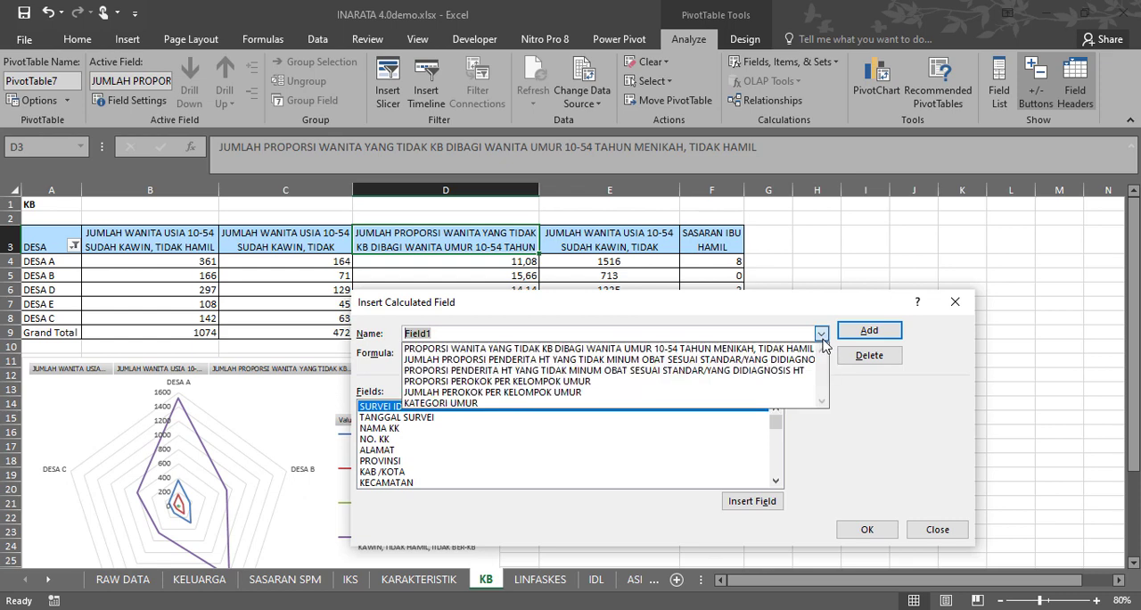
pyautogui.click(646, 348)
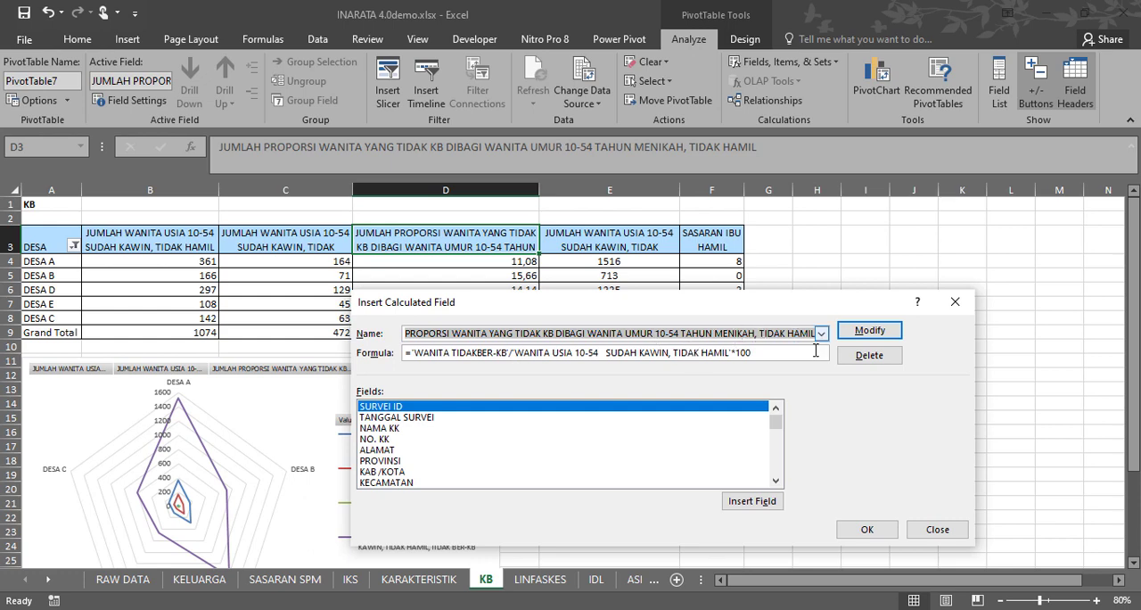
pyautogui.click(425, 354)
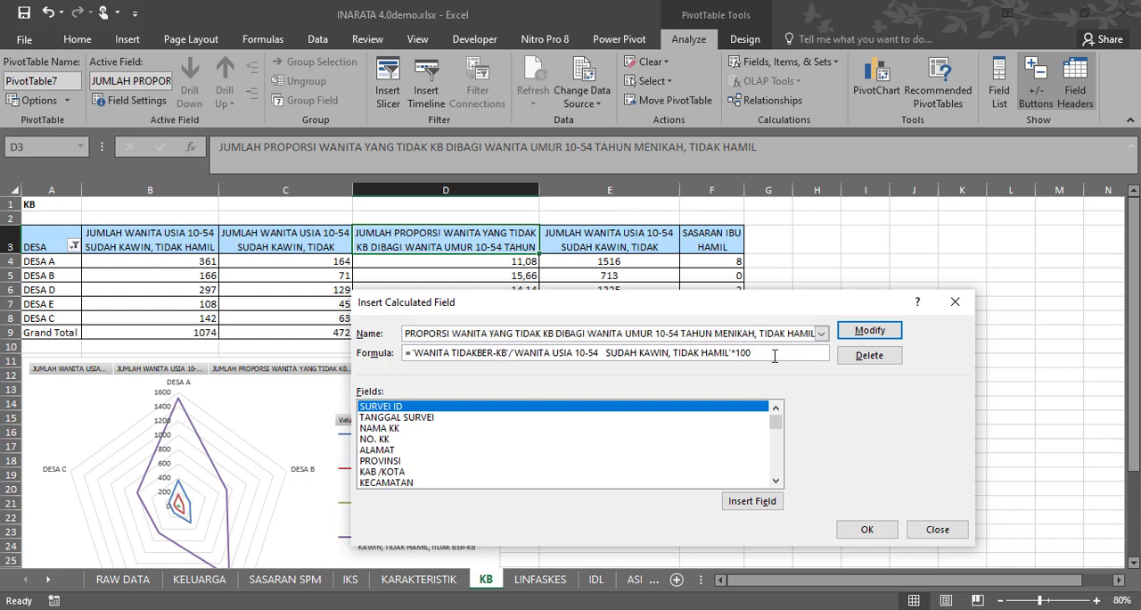
pyautogui.moveTo(775, 356); pyautogui.dragTo(406, 355)
pyautogui.click(455, 354)
pyautogui.hotkey('shift', 'End')
pyautogui.moveTo(446, 352); pyautogui.dragTo(426, 352)
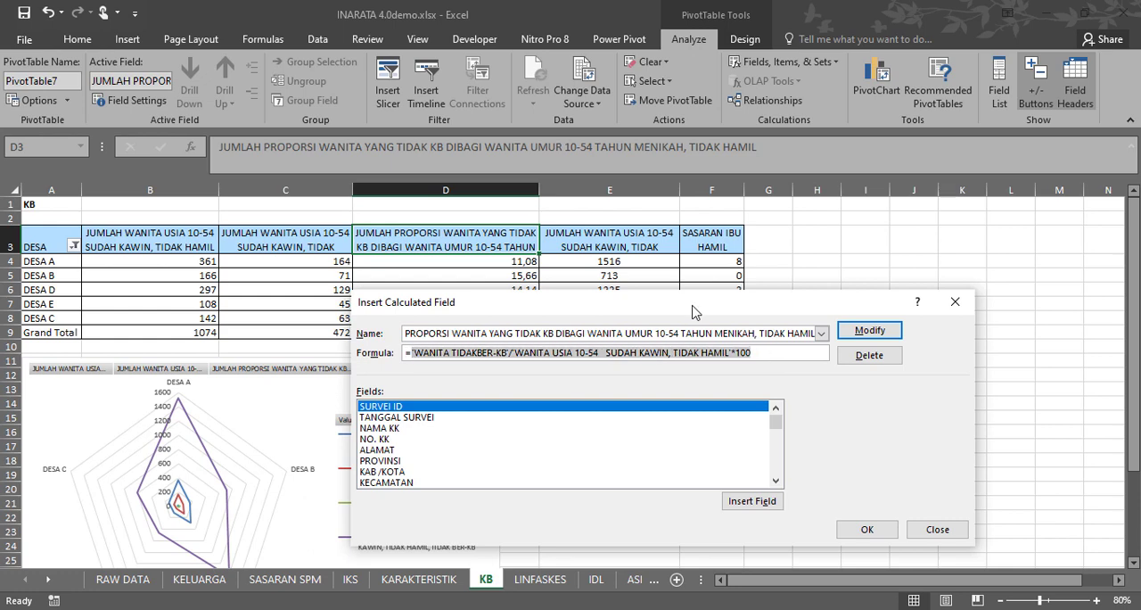
pyautogui.moveTo(695, 312); pyautogui.dragTo(705, 198)
pyautogui.click(505, 237)
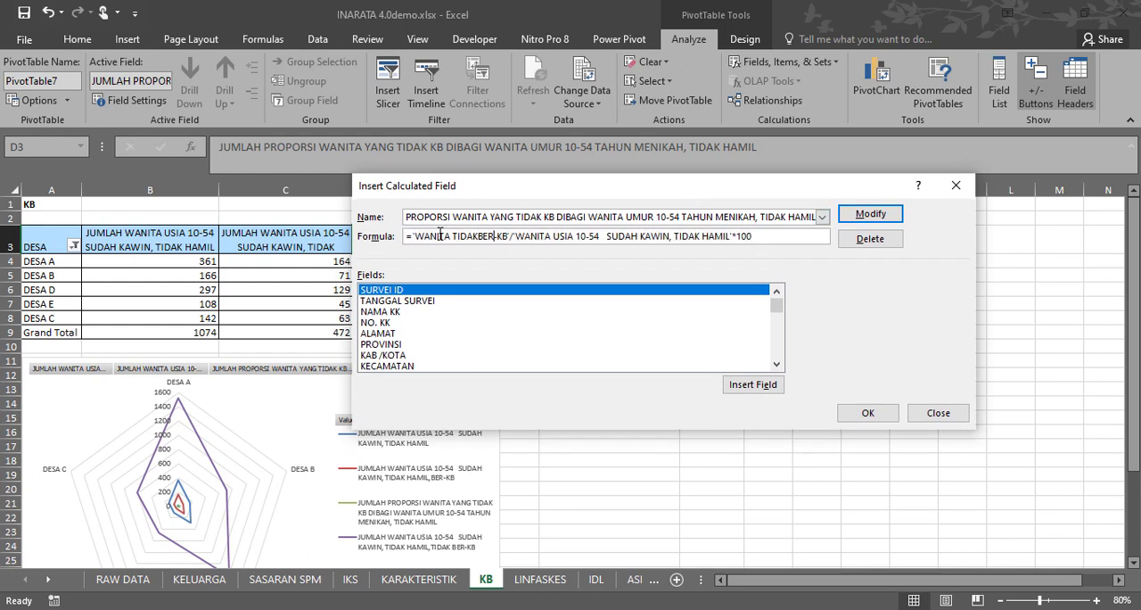
pyautogui.moveTo(416, 235); pyautogui.dragTo(498, 242)
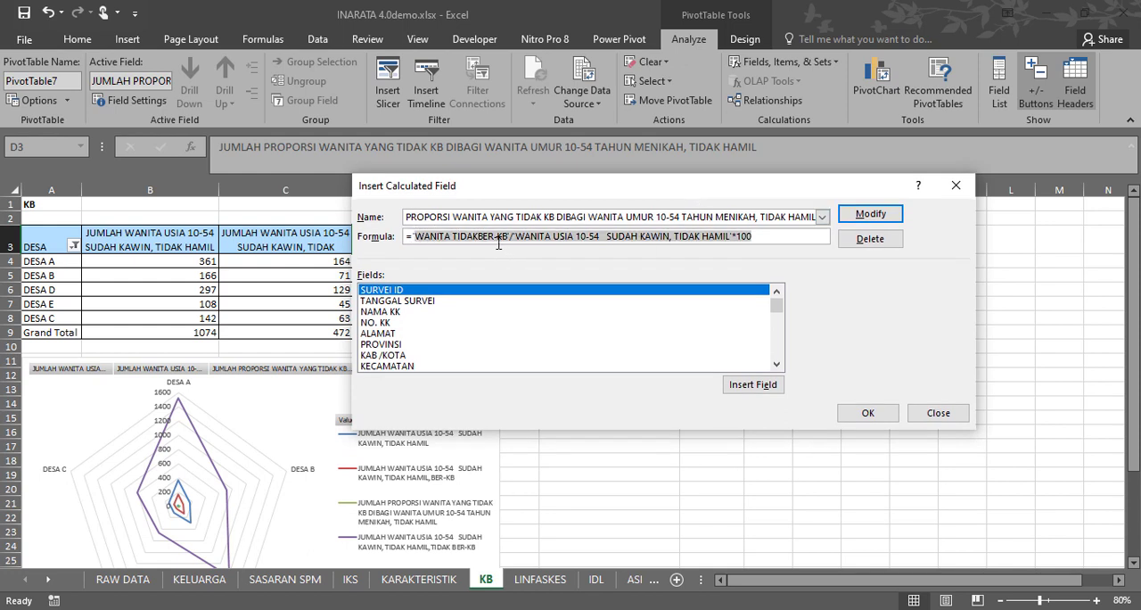
# Find and select the WANITA TIDAKBER-KB field among the source fields available for the calculated field's formula.
pyautogui.click(408, 334)
pyautogui.click(777, 343)
pyautogui.click(777, 337)
pyautogui.click(777, 337)
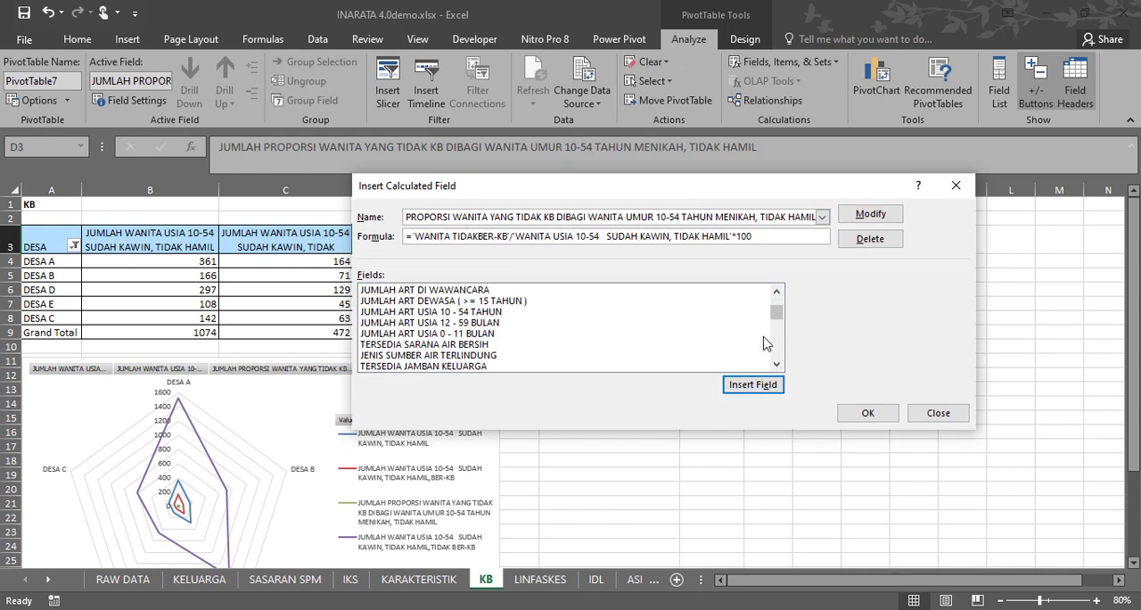
pyautogui.click(762, 336)
pyautogui.click(779, 336)
pyautogui.click(778, 336)
pyautogui.click(780, 336)
pyautogui.click(780, 336)
pyautogui.click(780, 342)
pyautogui.click(780, 343)
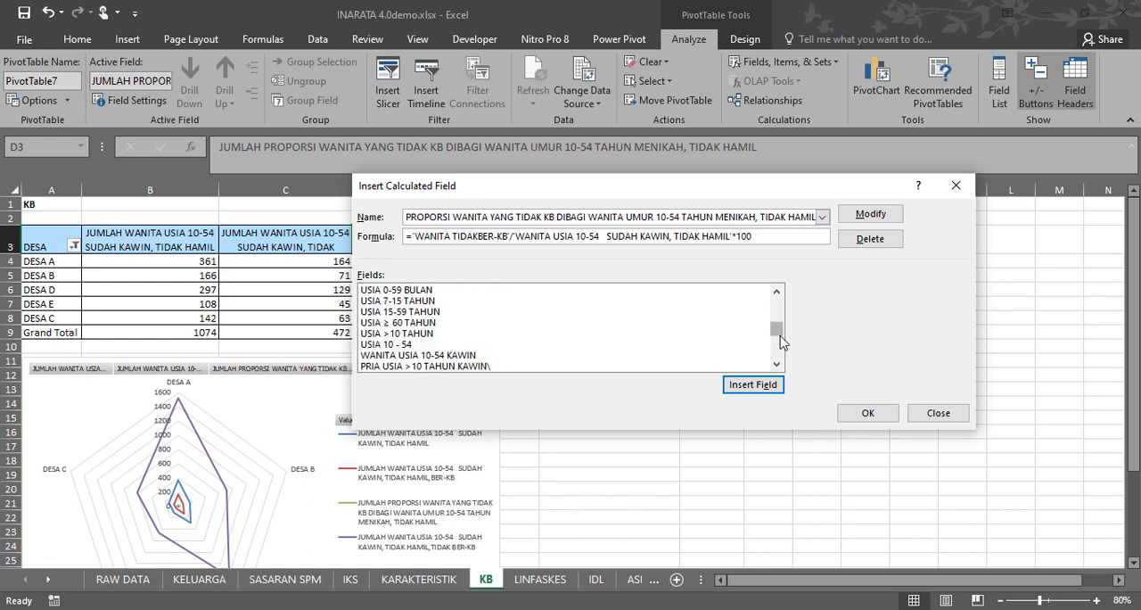
pyautogui.click(780, 344)
pyautogui.click(780, 344)
pyautogui.click(781, 346)
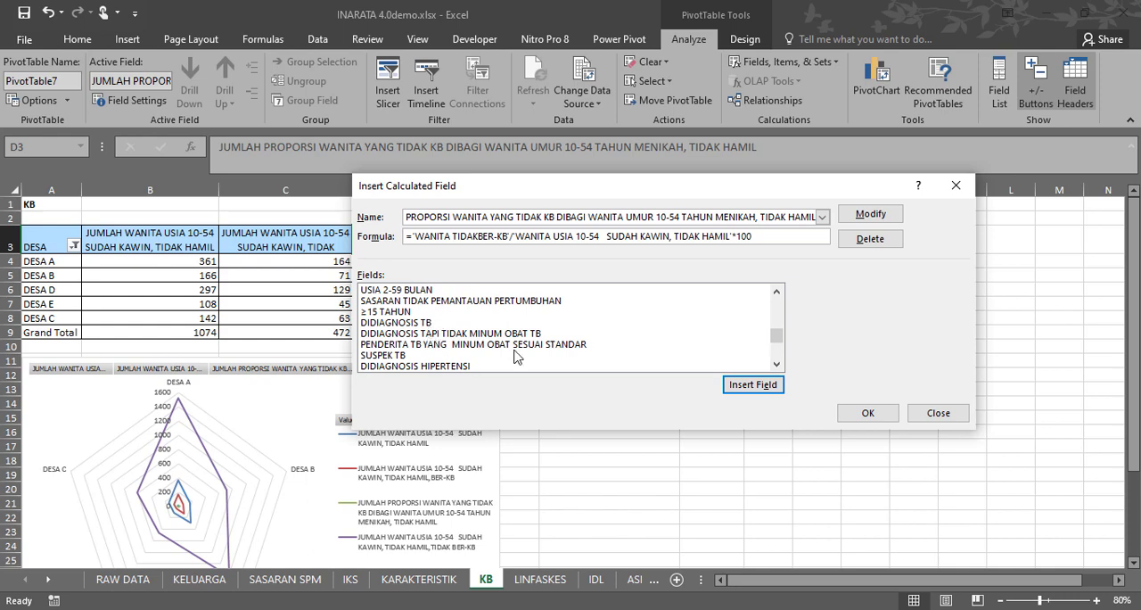
pyautogui.moveTo(777, 345); pyautogui.dragTo(718, 327)
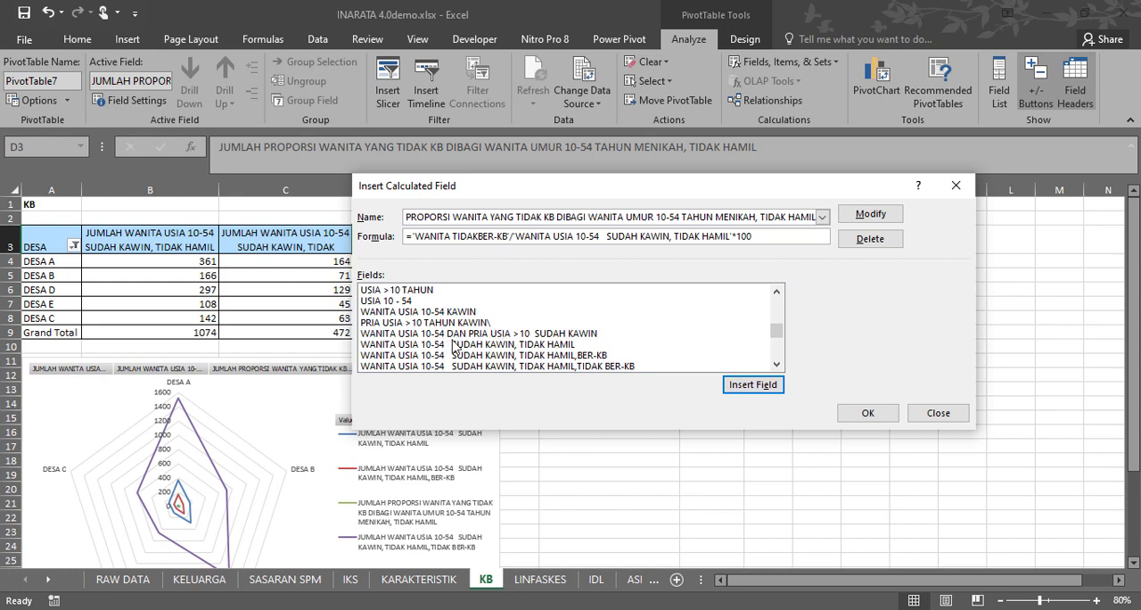
pyautogui.scroll(-1, 459, 348)
pyautogui.click(410, 355)
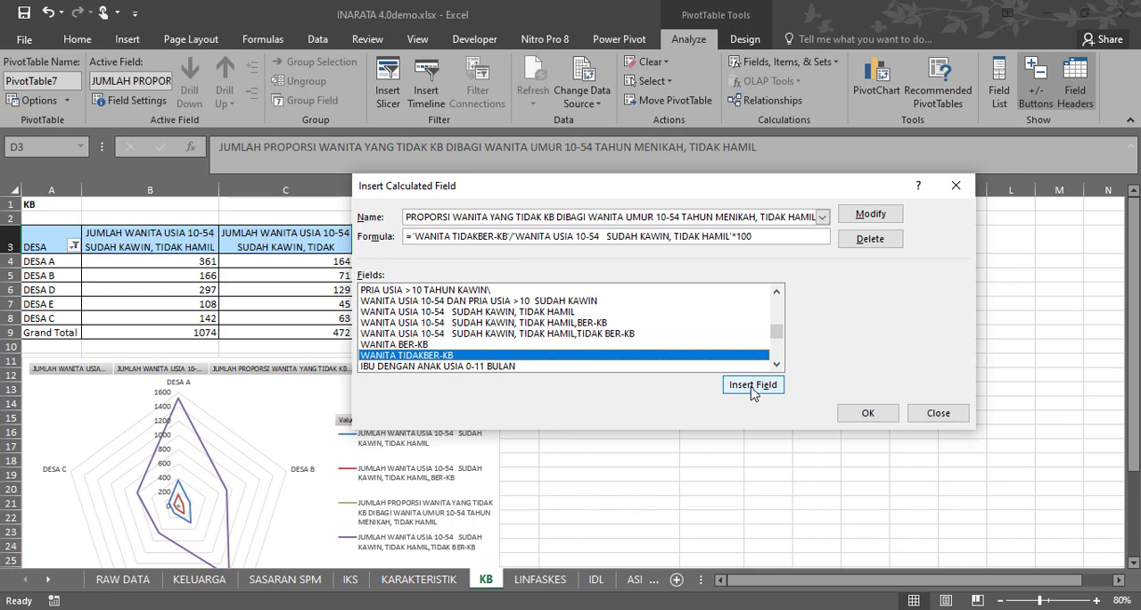
# Try to enter "coba propors" as the name of a new calculated field.
pyautogui.click(822, 217)
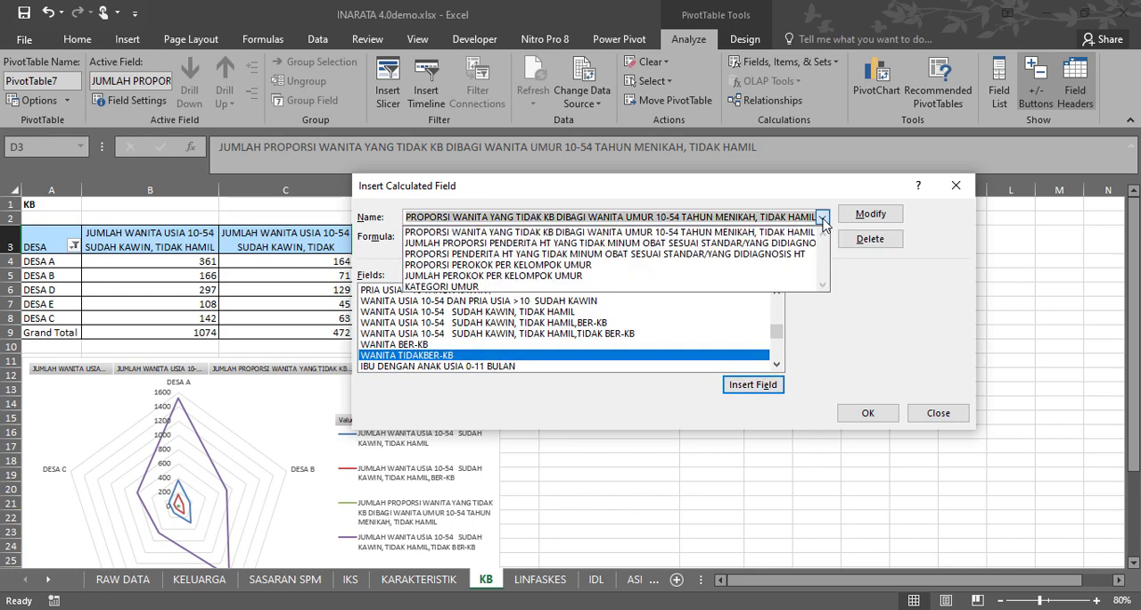
pyautogui.click(788, 233)
pyautogui.click(816, 217)
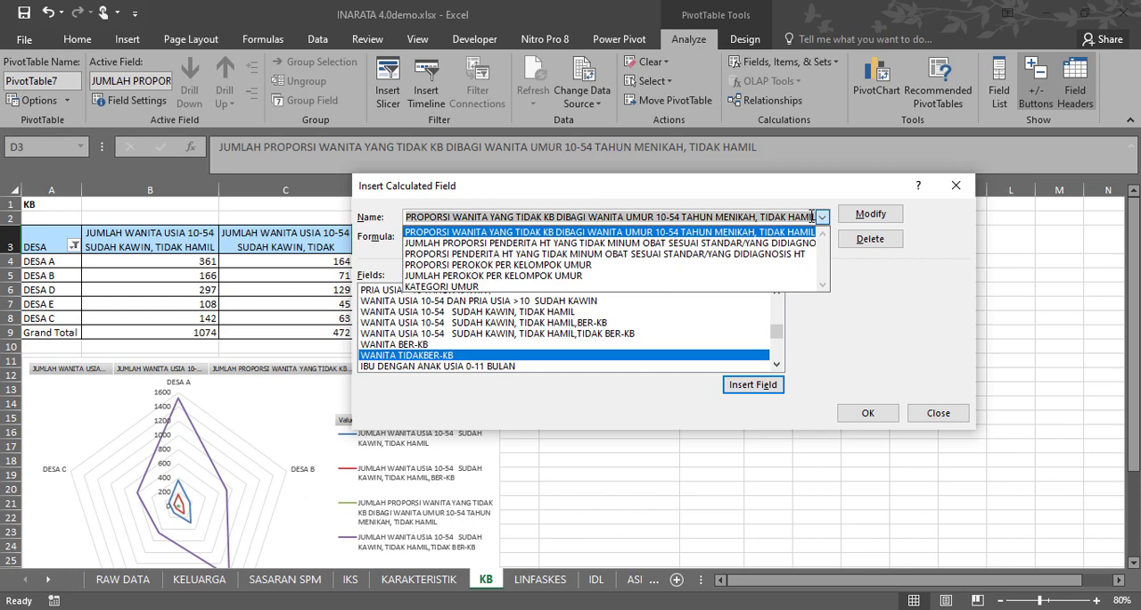
pyautogui.write('coba proporsi')
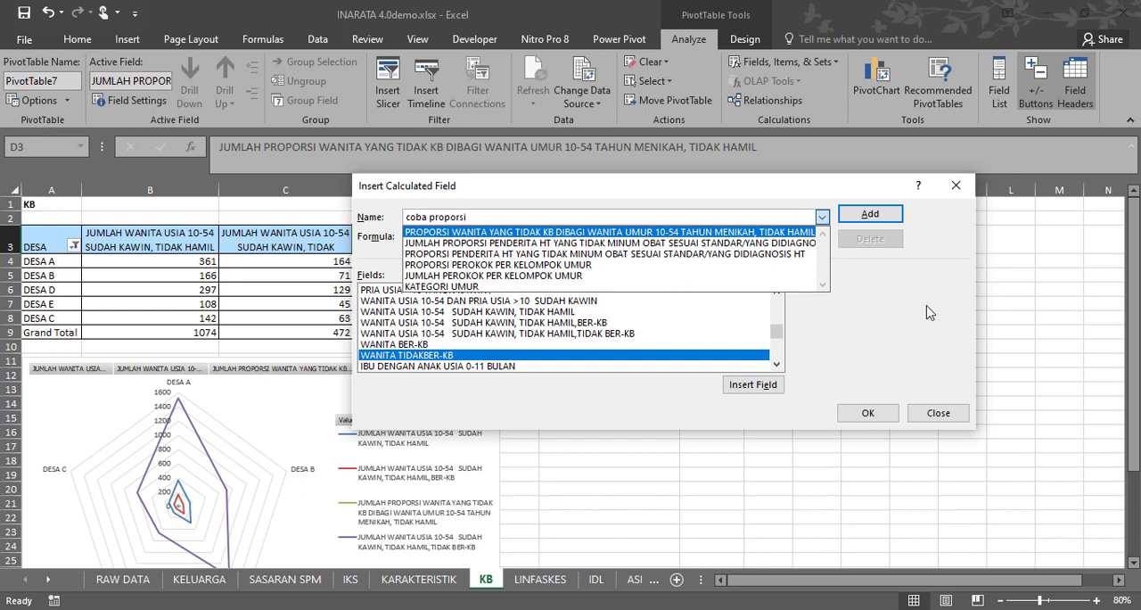
pyautogui.press('Return')
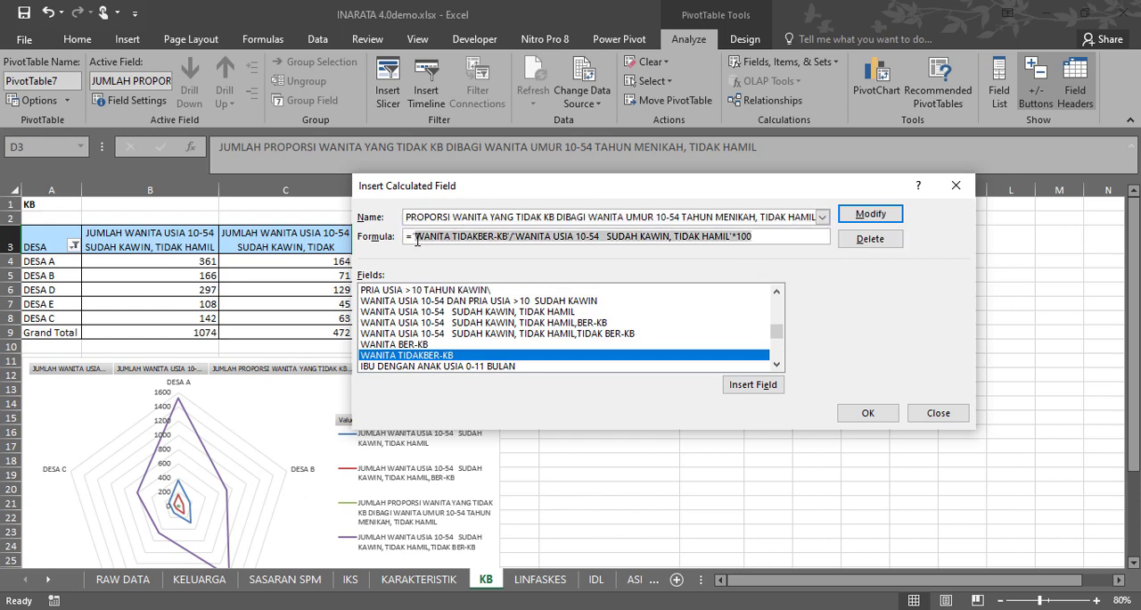
# Rebuild the calculated field's formula as 'WANITA TIDAKBER-KB' / 'WANITA USIA 10-54 SUDAH KAWIN, TIDAK HAMIL' *100 using the source fields.
pyautogui.press('Delete')
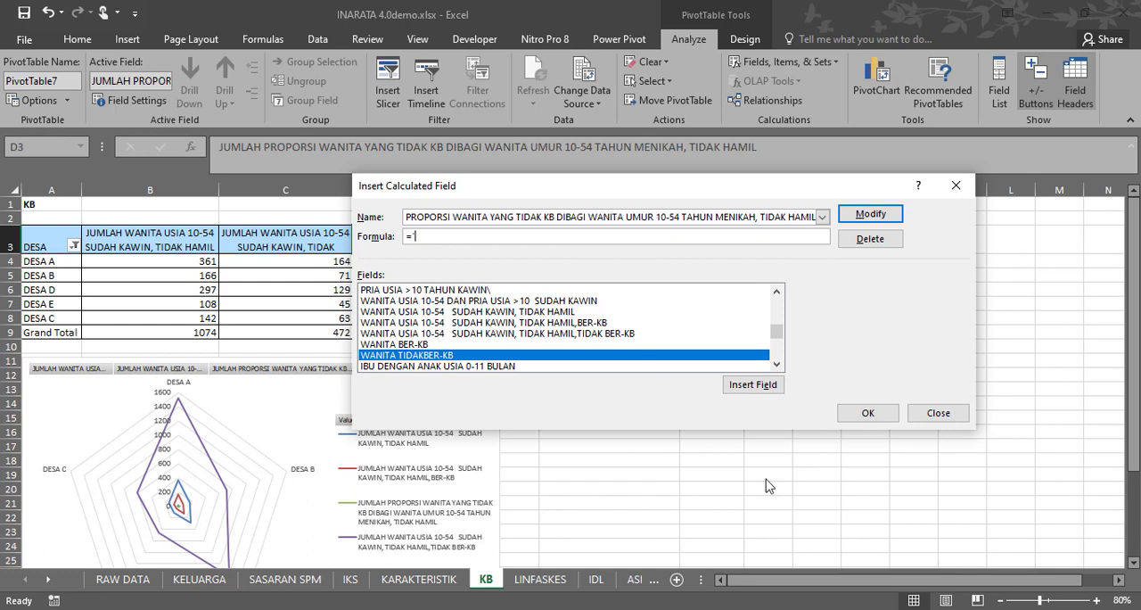
pyautogui.doubleClick(449, 355)
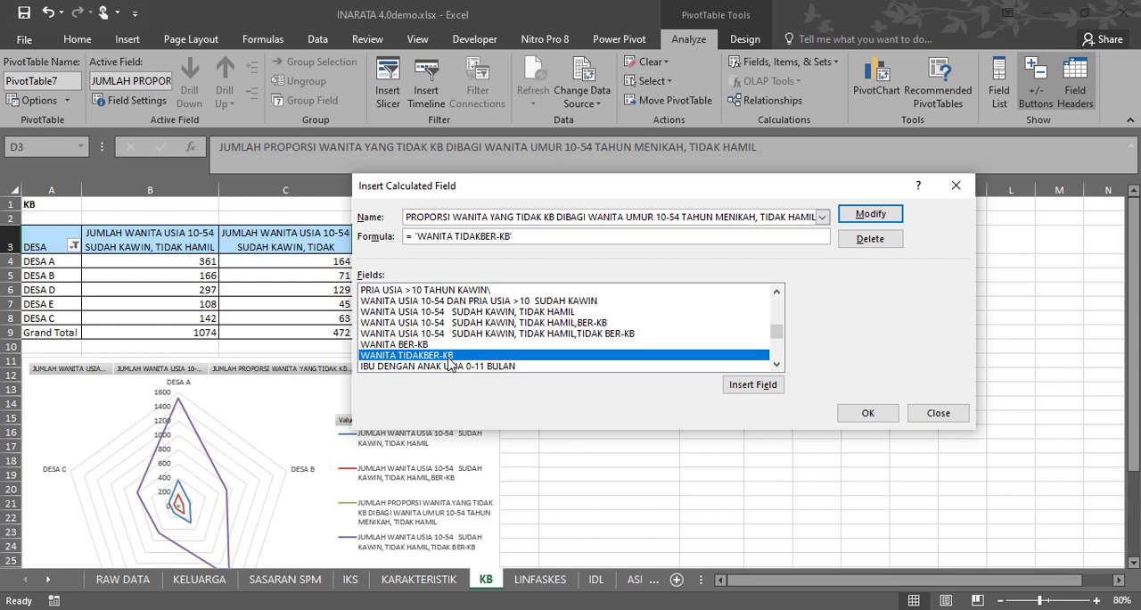
pyautogui.write('/')
pyautogui.click(807, 218)
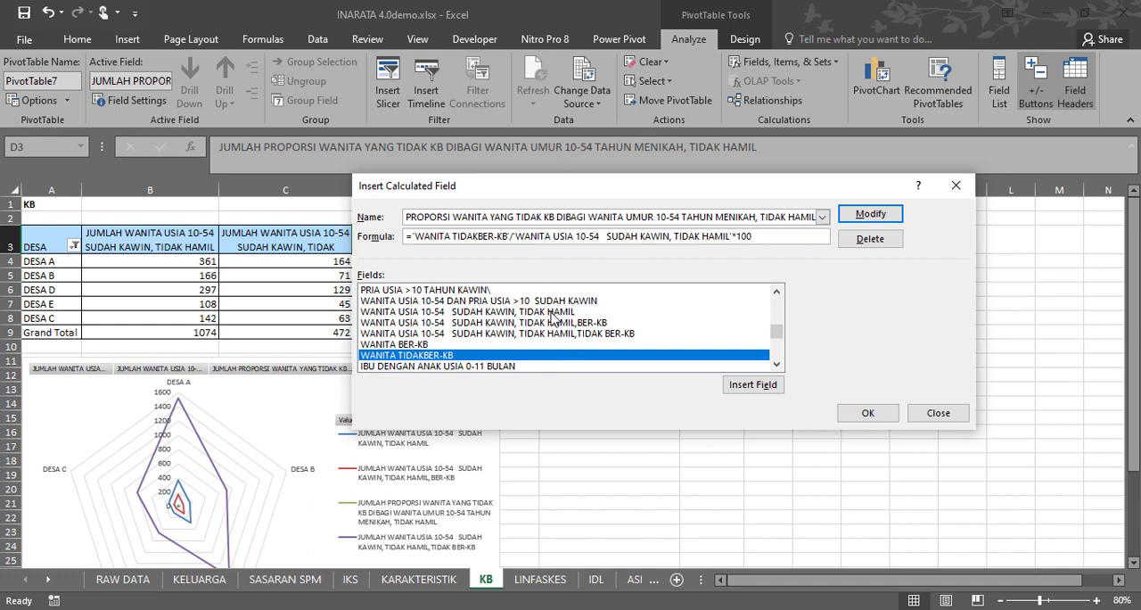
pyautogui.moveTo(754, 237); pyautogui.dragTo(521, 237)
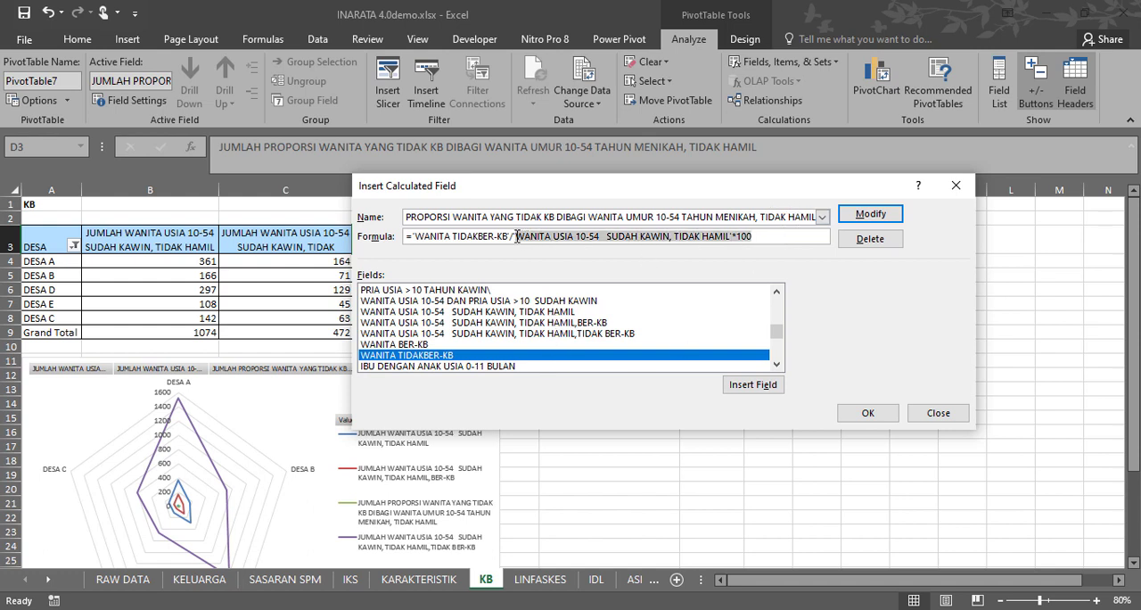
pyautogui.press('Delete')
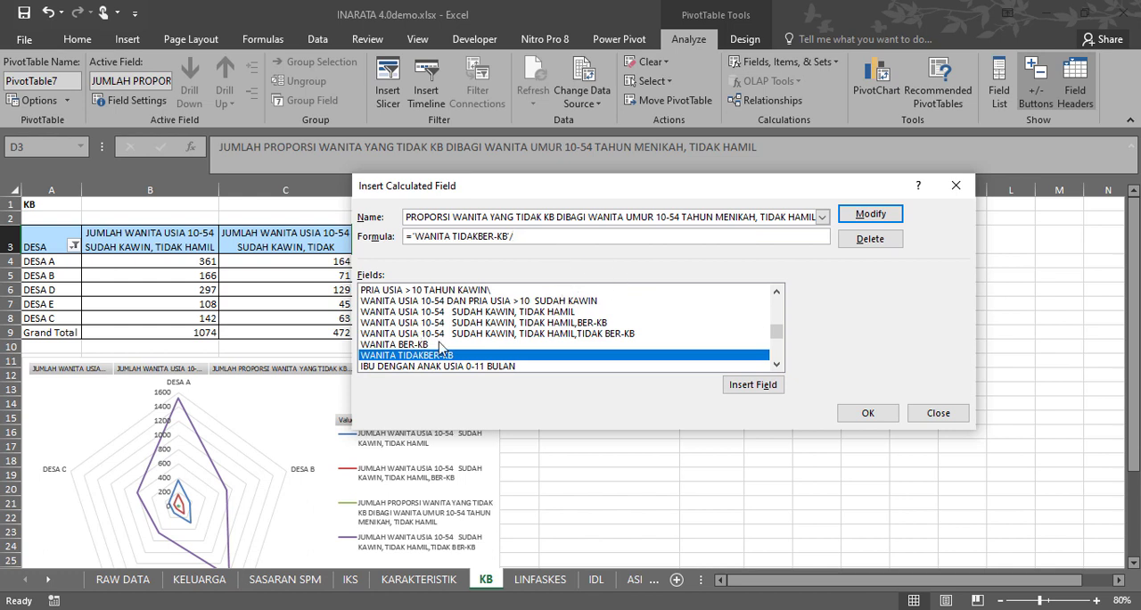
pyautogui.doubleClick(536, 313)
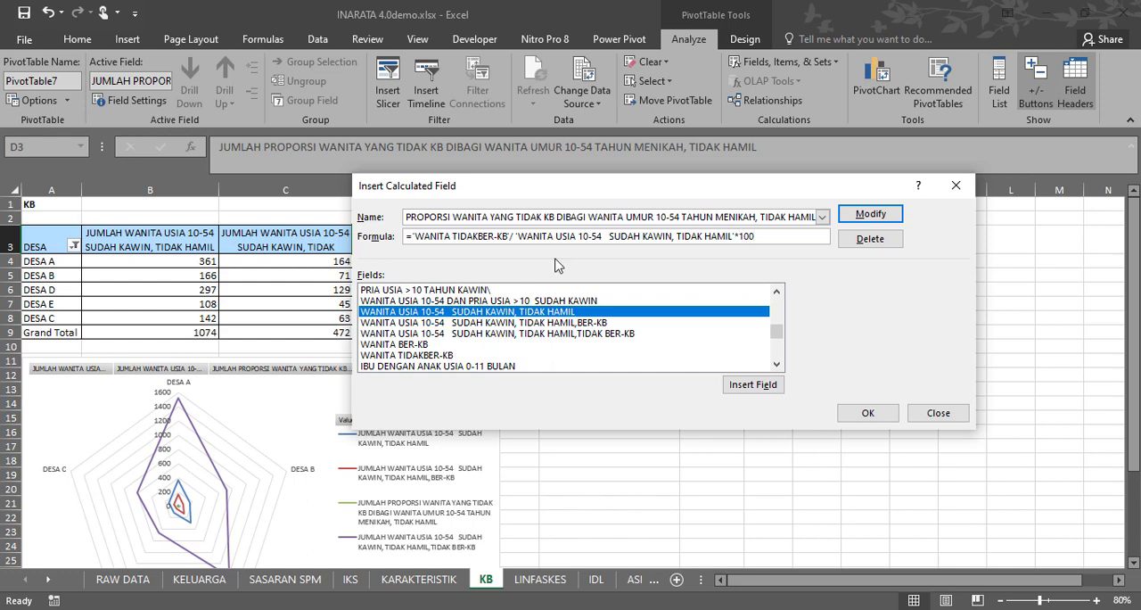
# Clear the existing calculated field name and enter "proporsi coba" as the new name.
pyautogui.moveTo(746, 197); pyautogui.dragTo(739, 171)
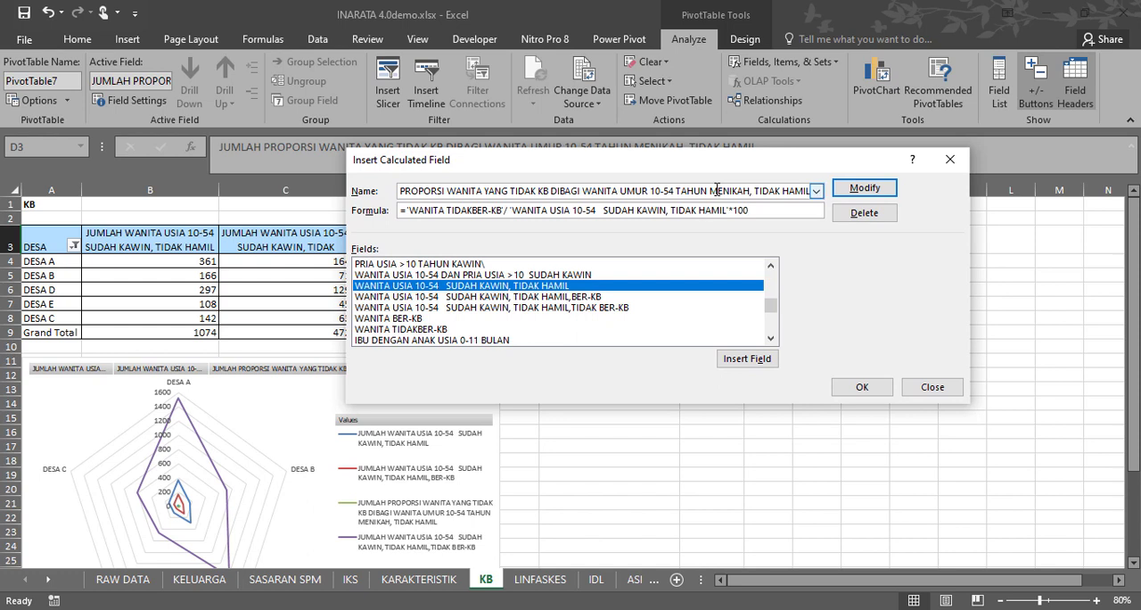
pyautogui.moveTo(765, 192); pyautogui.dragTo(844, 190)
pyautogui.press('BackSpace')
pyautogui.press('BackSpace')
pyautogui.press('BackSpace')
pyautogui.press('BackSpace')
pyautogui.press('BackSpace')
pyautogui.press('BackSpace')
pyautogui.press('BackSpace')
pyautogui.press('BackSpace')
pyautogui.press('BackSpace')
pyautogui.press('BackSpace')
pyautogui.press('BackSpace')
pyautogui.press('BackSpace')
pyautogui.press('BackSpace')
pyautogui.press('BackSpace')
pyautogui.press('BackSpace')
pyautogui.press('BackSpace')
pyautogui.press('BackSpace')
pyautogui.press('BackSpace')
pyautogui.press('BackSpace')
pyautogui.press('BackSpace')
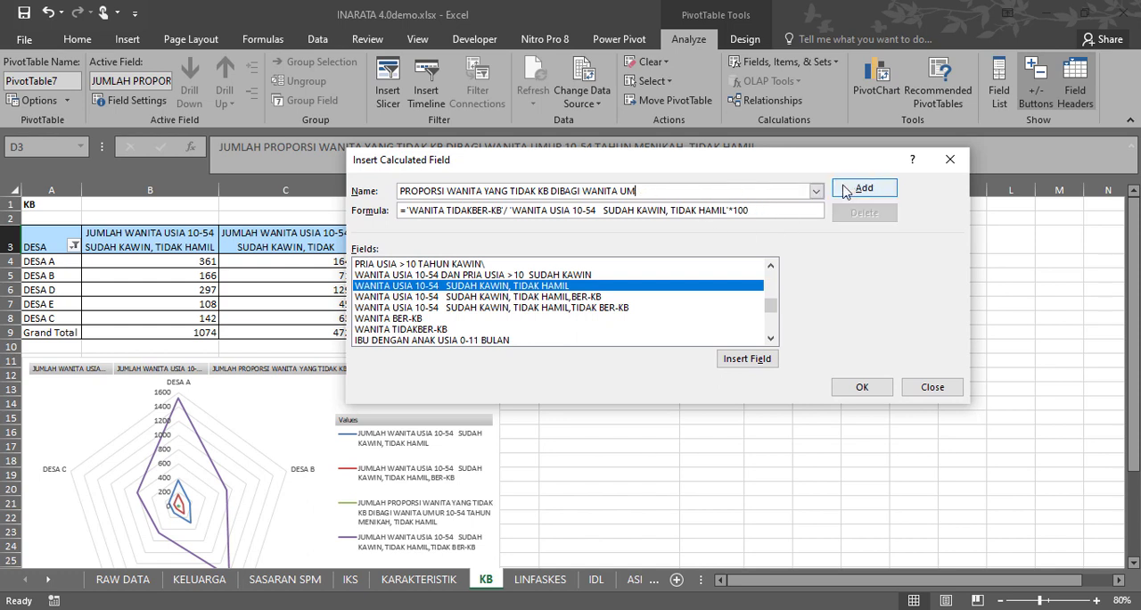
pyautogui.press('BackSpace')
pyautogui.press('BackSpace')
pyautogui.press('BackSpace')
pyautogui.press('BackSpace')
pyautogui.press('BackSpace')
pyautogui.press('BackSpace')
pyautogui.press('BackSpace')
pyautogui.press('BackSpace')
pyautogui.press('BackSpace')
pyautogui.press('BackSpace')
pyautogui.press('BackSpace')
pyautogui.press('BackSpace')
pyautogui.press('BackSpace')
pyautogui.press('BackSpace')
pyautogui.press('BackSpace')
pyautogui.press('BackSpace')
pyautogui.press('BackSpace')
pyautogui.press('BackSpace')
pyautogui.press('BackSpace')
pyautogui.press('BackSpace')
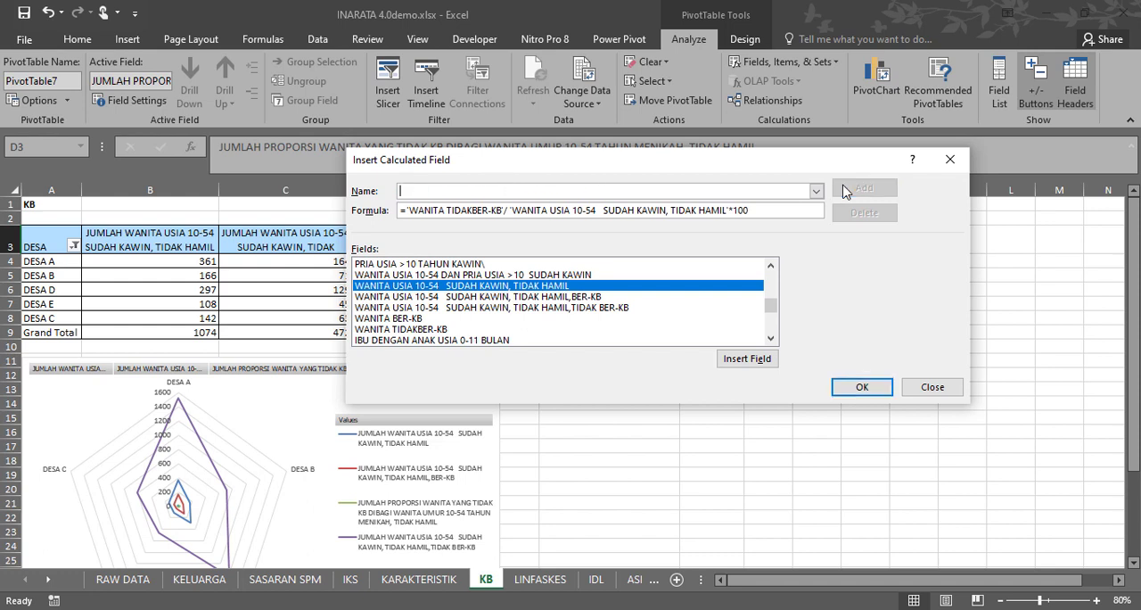
pyautogui.write('proporsi coba')
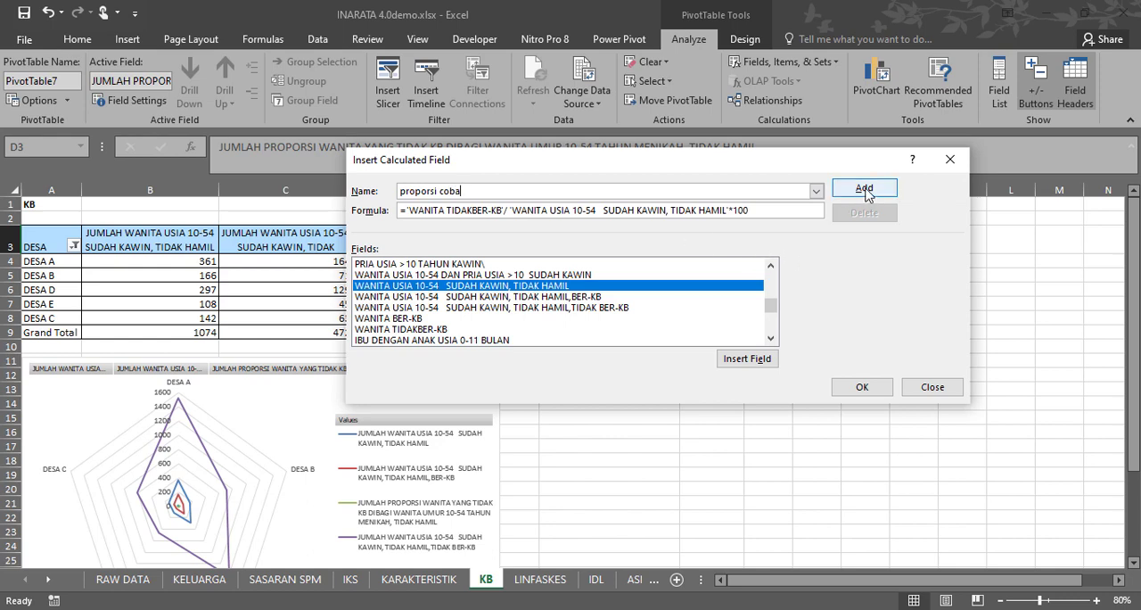
# Add the proporsi coba calculated field to the KB pivot table, allowing existing sheet data to be replaced.
pyautogui.click(865, 191)
pyautogui.click(862, 388)
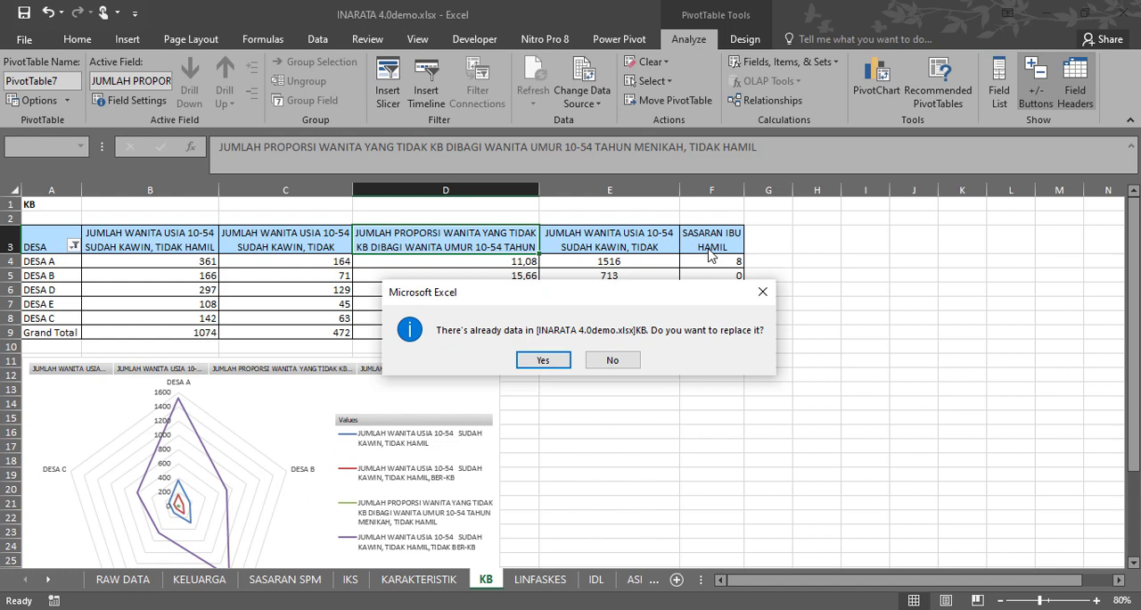
pyautogui.click(559, 370)
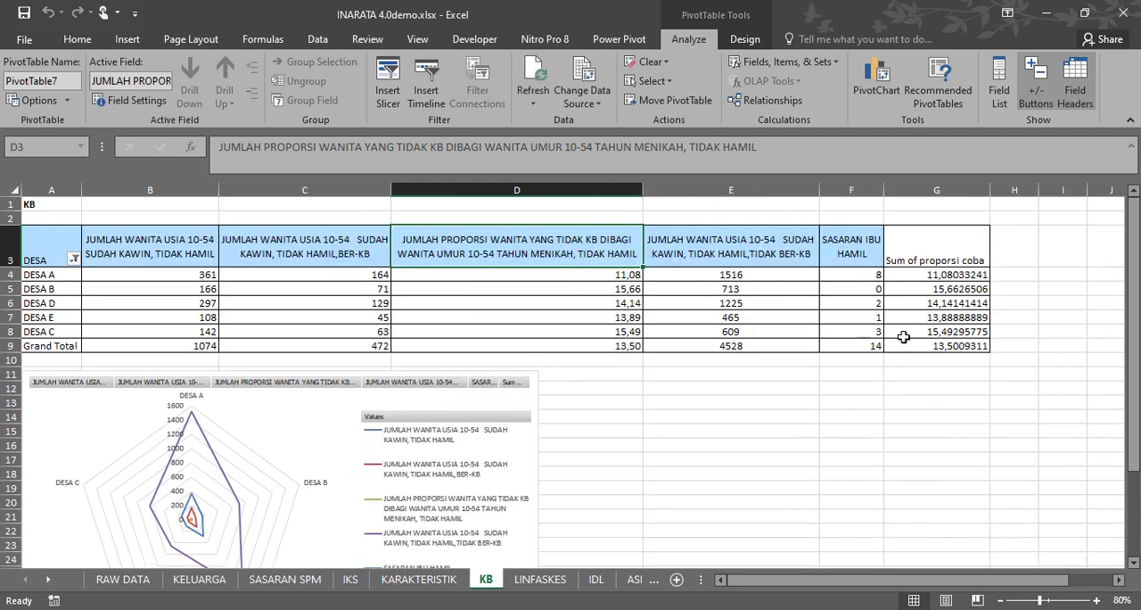
# Wrap the new field's header in G3, centre it vertically and horizontally, and narrow column G.
pyautogui.click(936, 260)
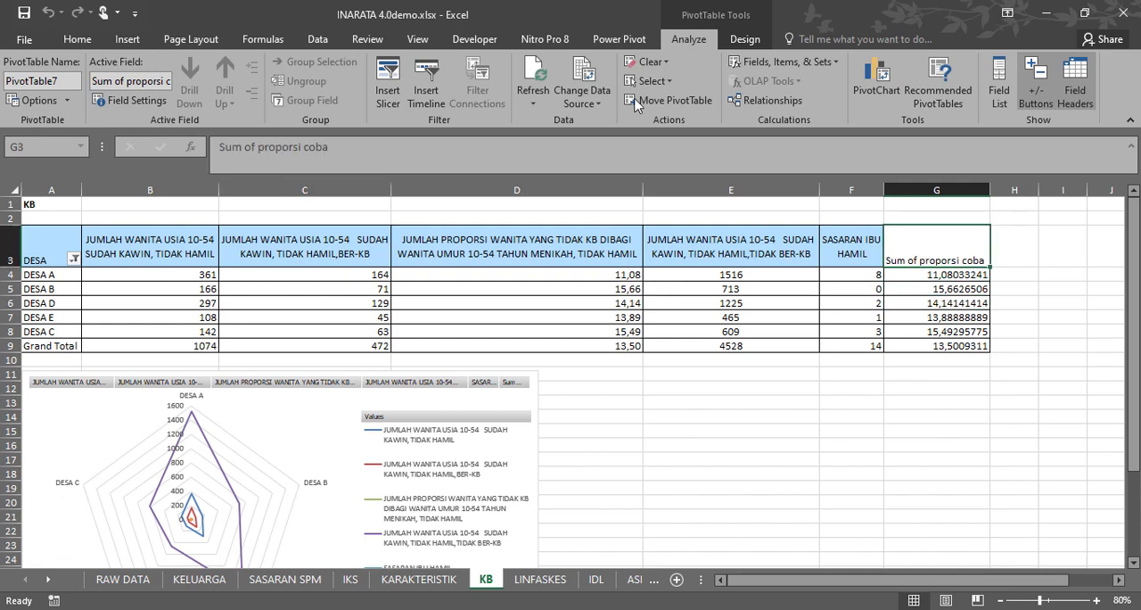
pyautogui.click(77, 37)
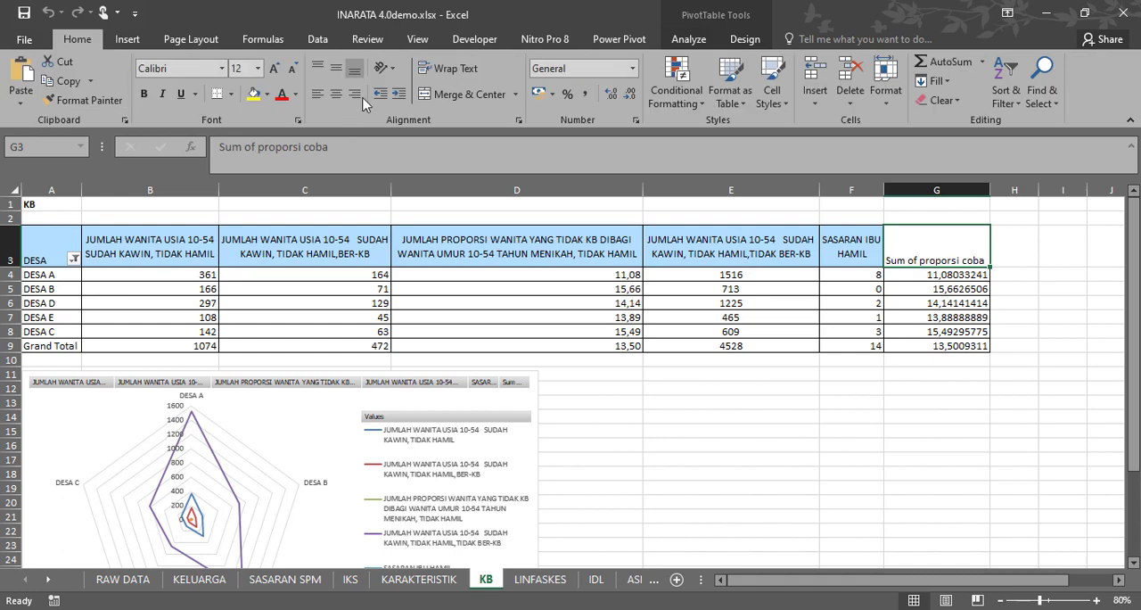
pyautogui.click(457, 73)
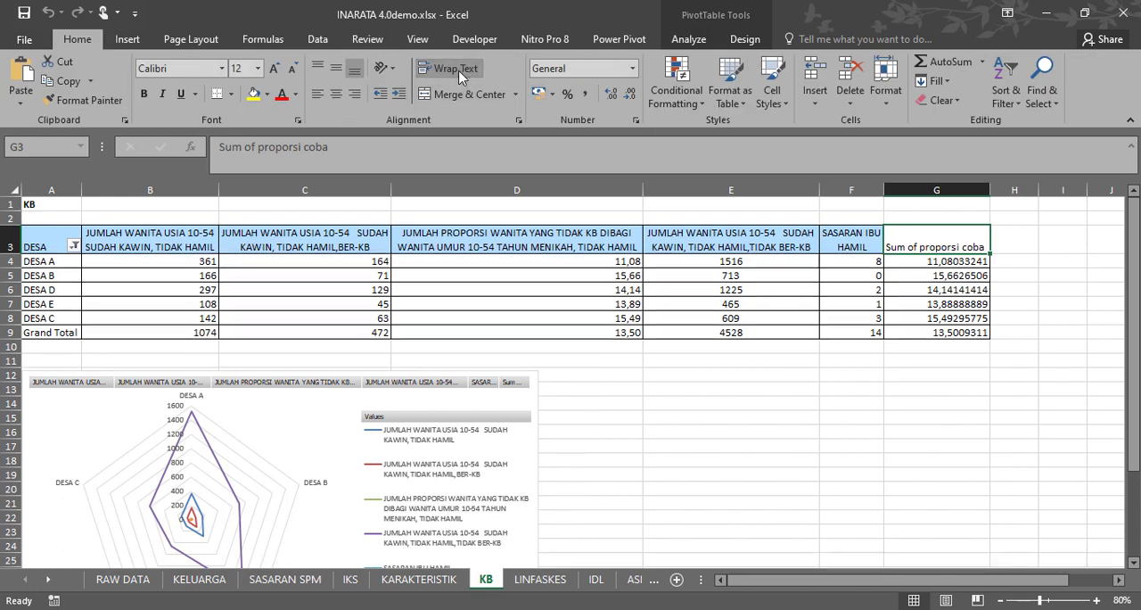
pyautogui.click(337, 68)
pyautogui.click(337, 93)
pyautogui.moveTo(990, 190); pyautogui.dragTo(971, 190)
# Rename the new calculated field's header in G3 as PROPORSI.
pyautogui.tripleClick(331, 152)
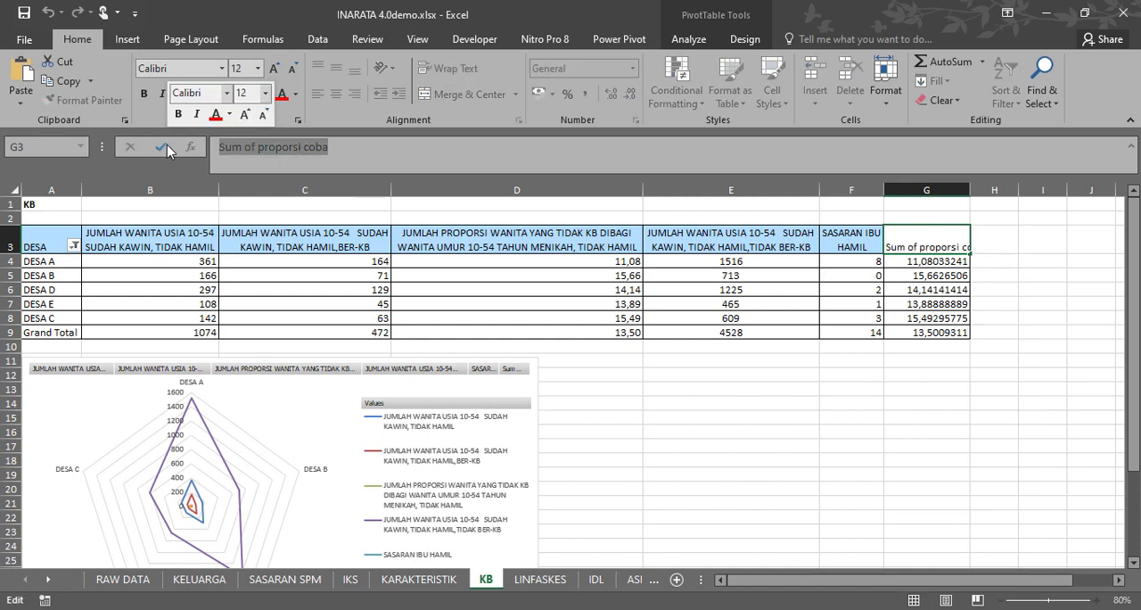
pyautogui.write('p')
pyautogui.press('BackSpace')
pyautogui.write('PRO')
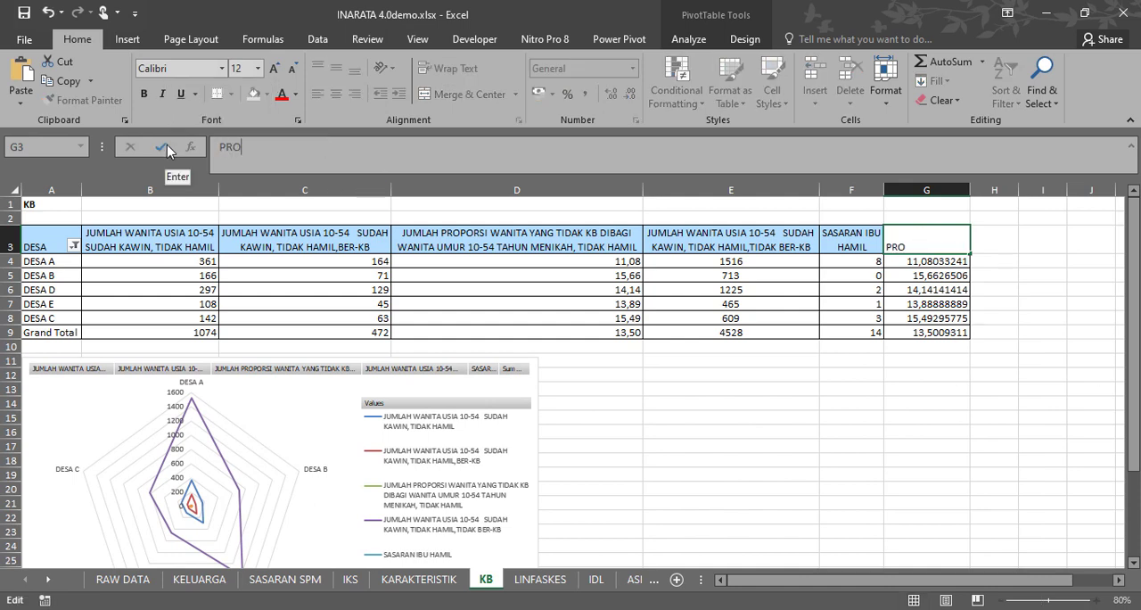
pyautogui.write('PORSI')
pyautogui.press('Return')
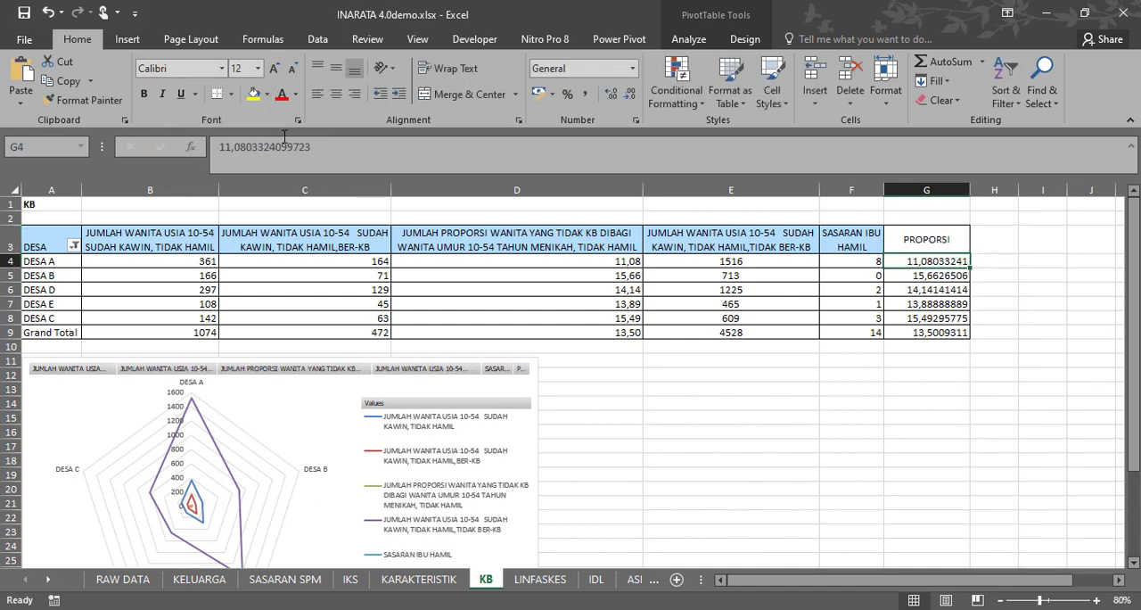
# Make the PROPORSI header bold and fill it with the light blue used by the other headers.
pyautogui.click(926, 239)
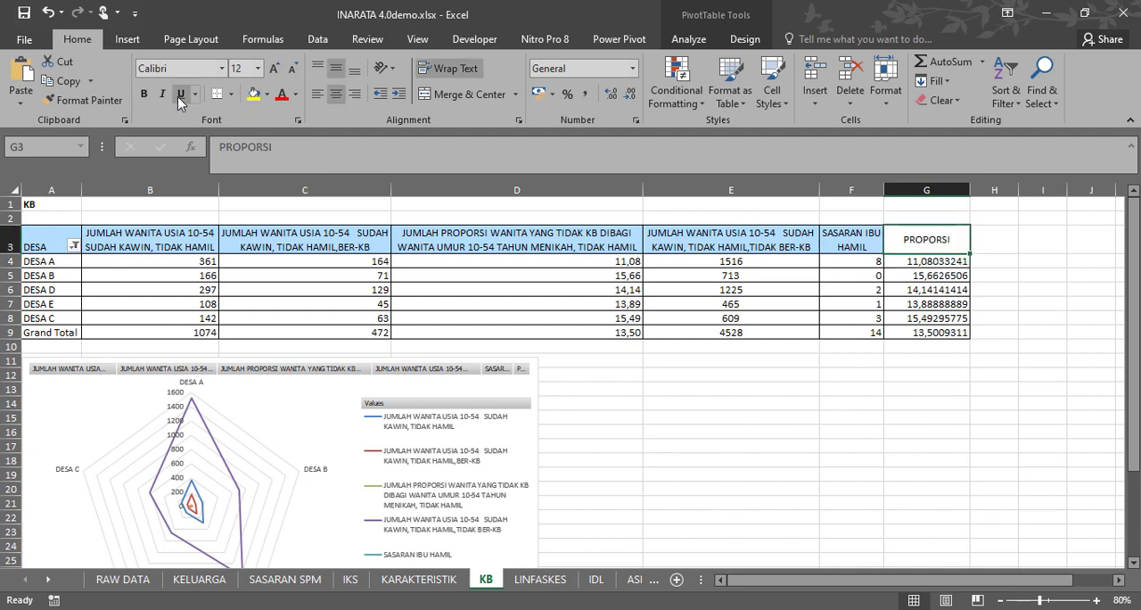
pyautogui.click(144, 93)
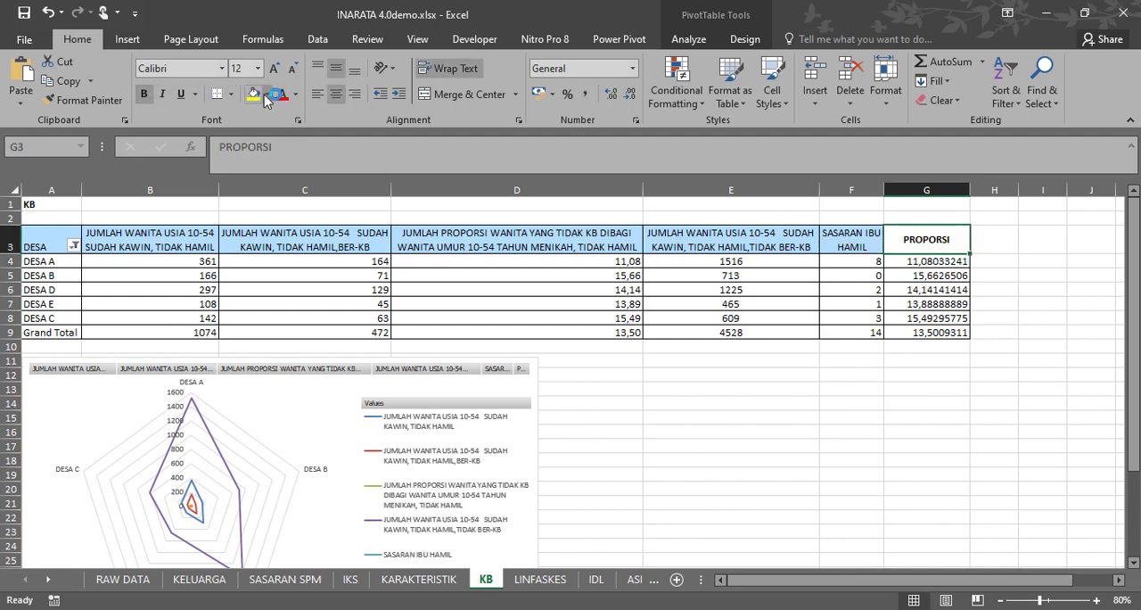
pyautogui.click(266, 94)
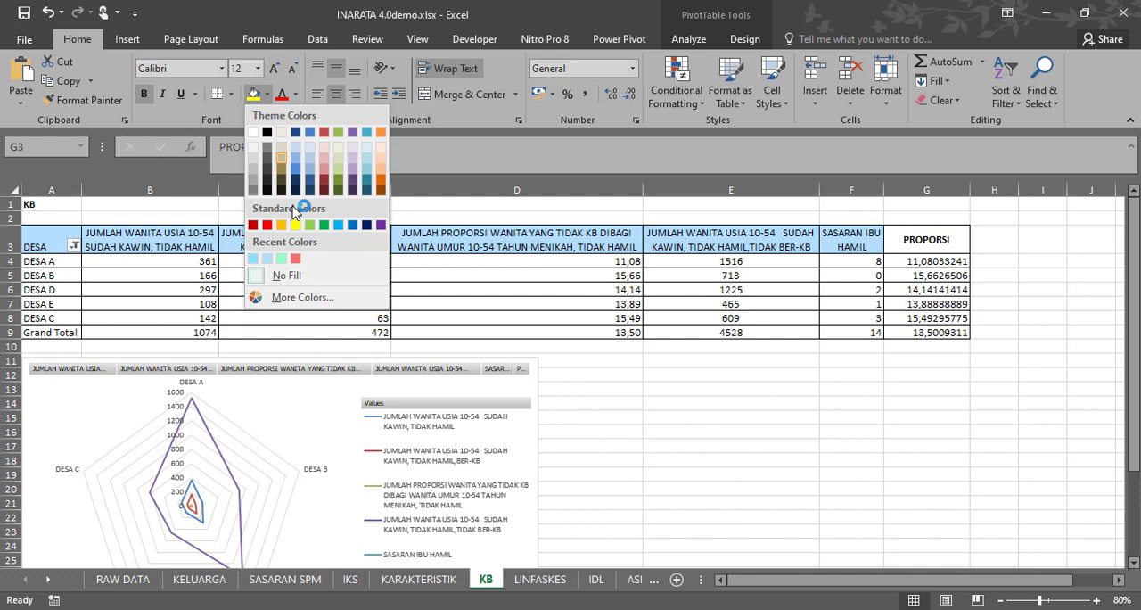
pyautogui.click(271, 264)
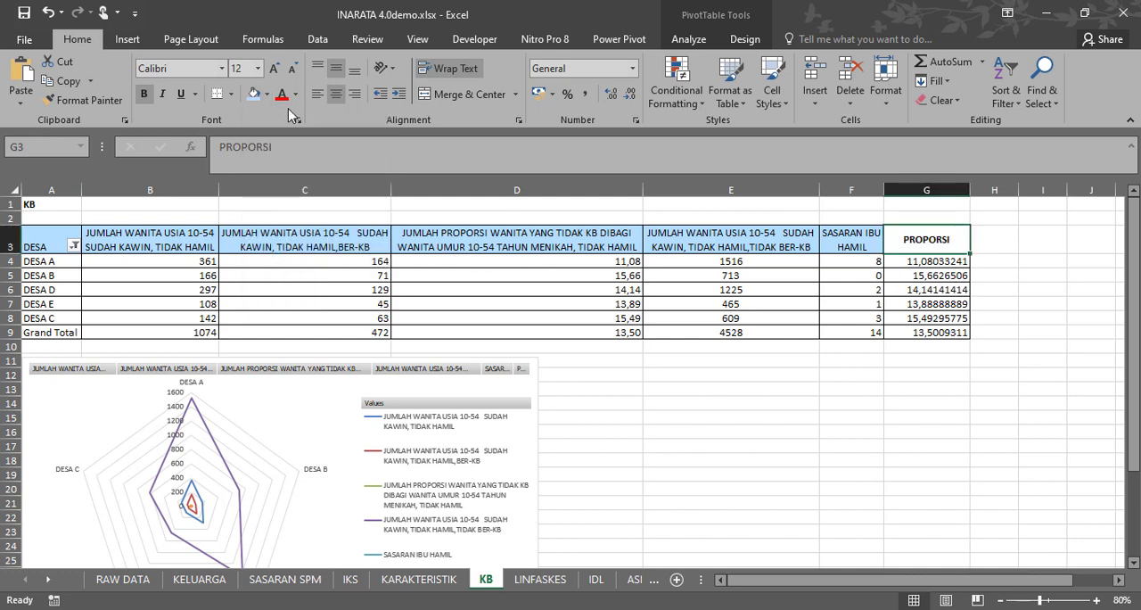
pyautogui.click(920, 355)
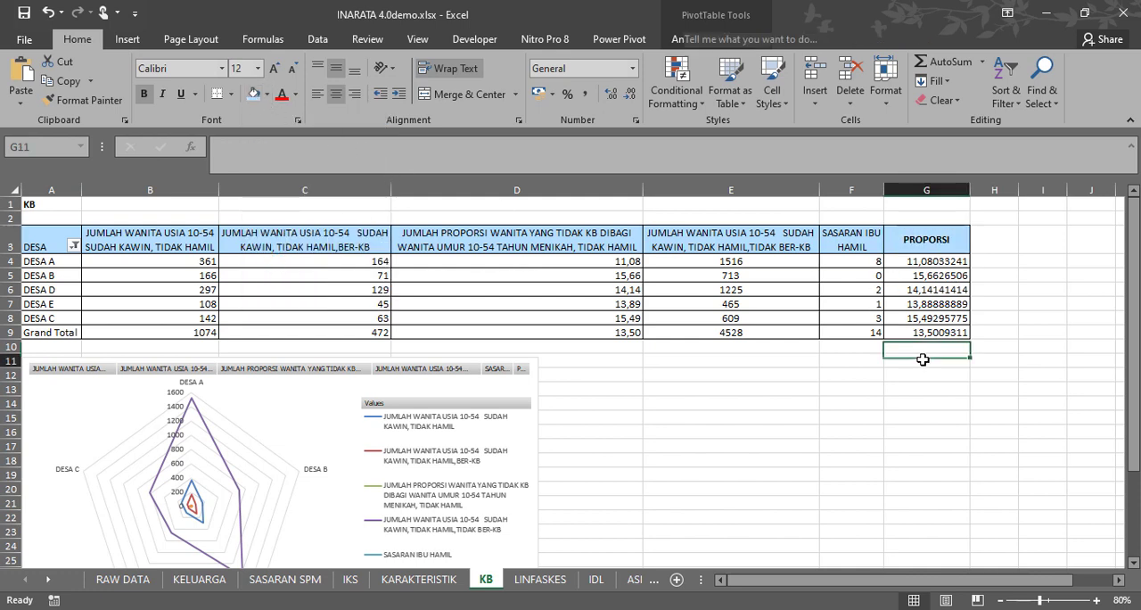
# Make the remaining value headers in B3:F3 bold.
pyautogui.click(910, 250)
pyautogui.moveTo(869, 236); pyautogui.dragTo(150, 243)
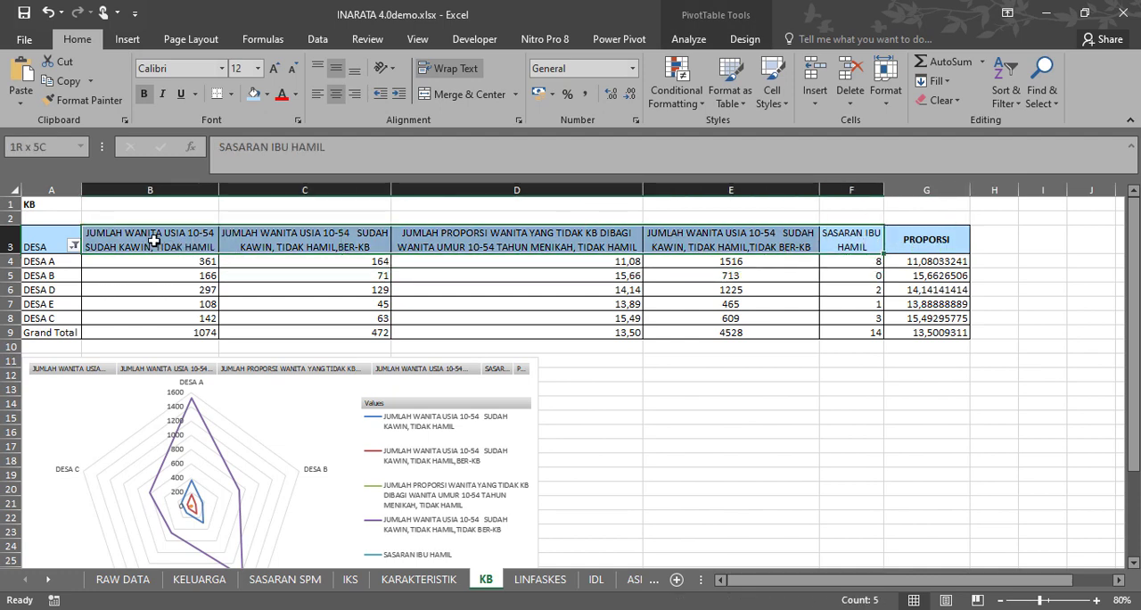
pyautogui.click(147, 96)
pyautogui.click(913, 304)
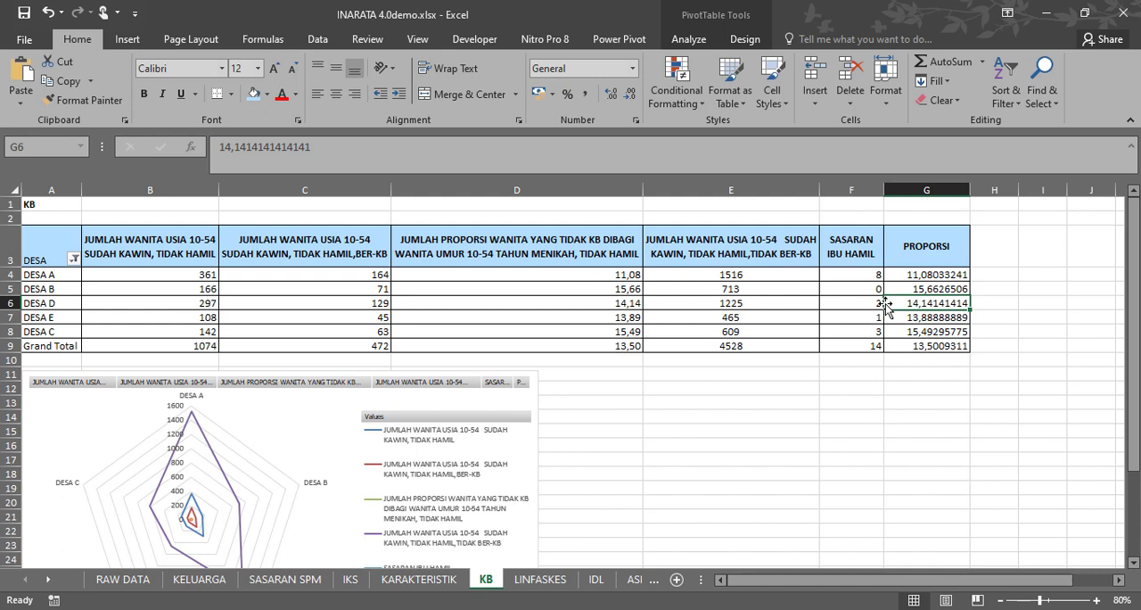
# Show the pivot table's field list and open the value field settings for PROPORSI.
pyautogui.moveTo(919, 273); pyautogui.dragTo(924, 345)
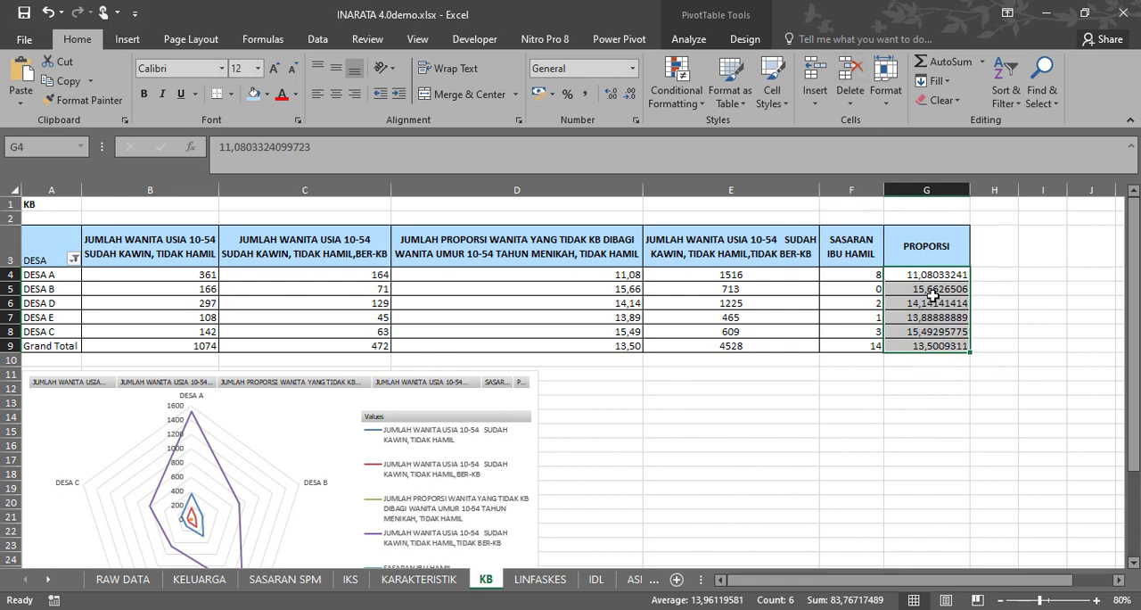
pyautogui.click(926, 259)
pyautogui.moveTo(923, 275); pyautogui.dragTo(927, 346)
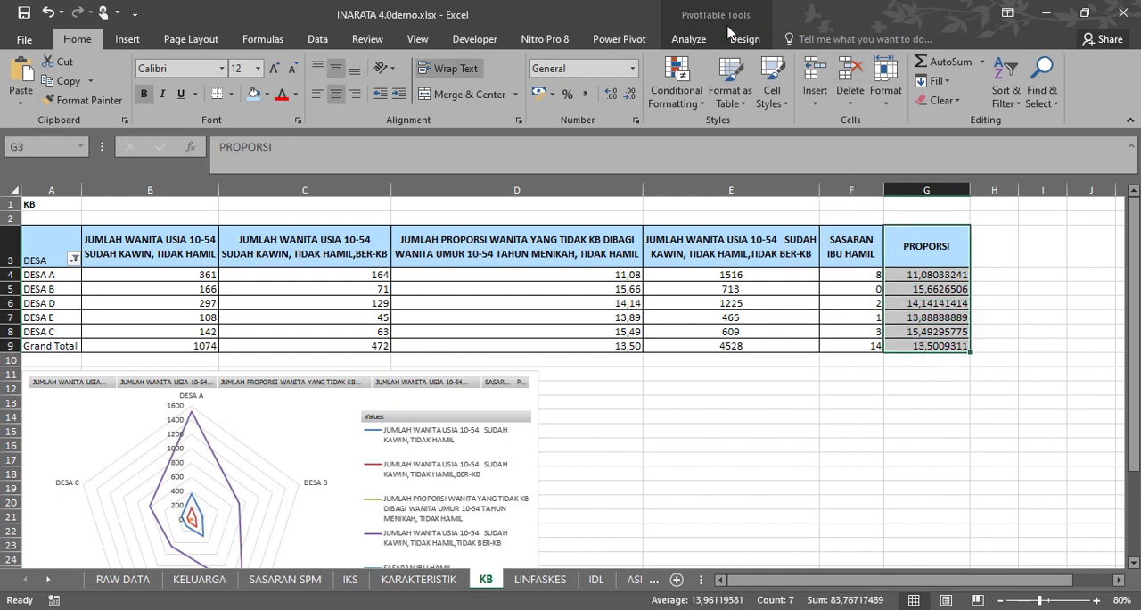
pyautogui.click(705, 42)
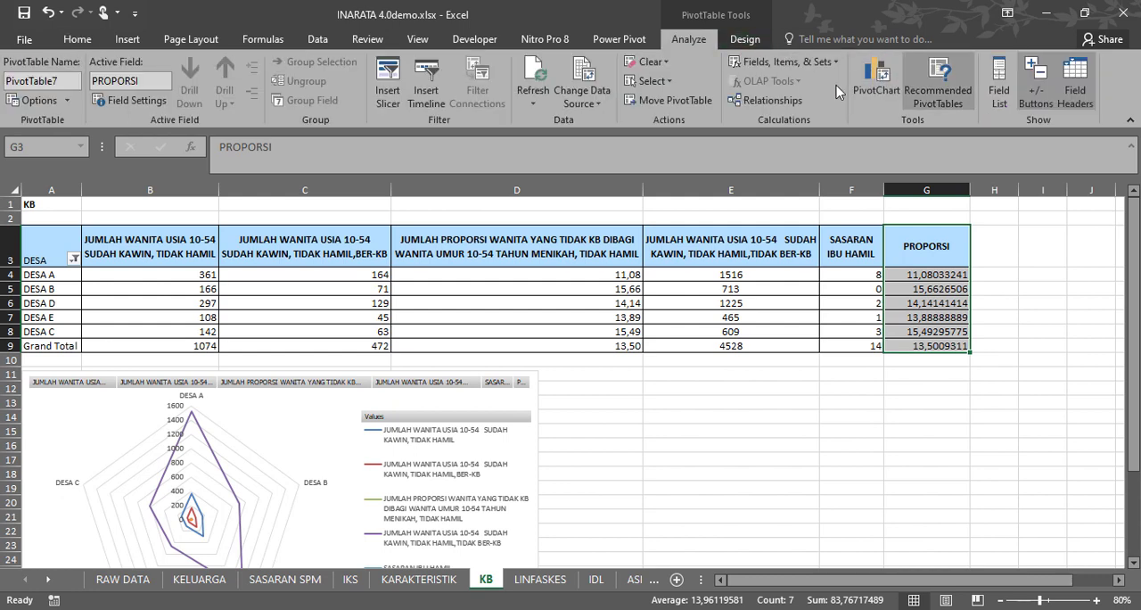
pyautogui.click(999, 95)
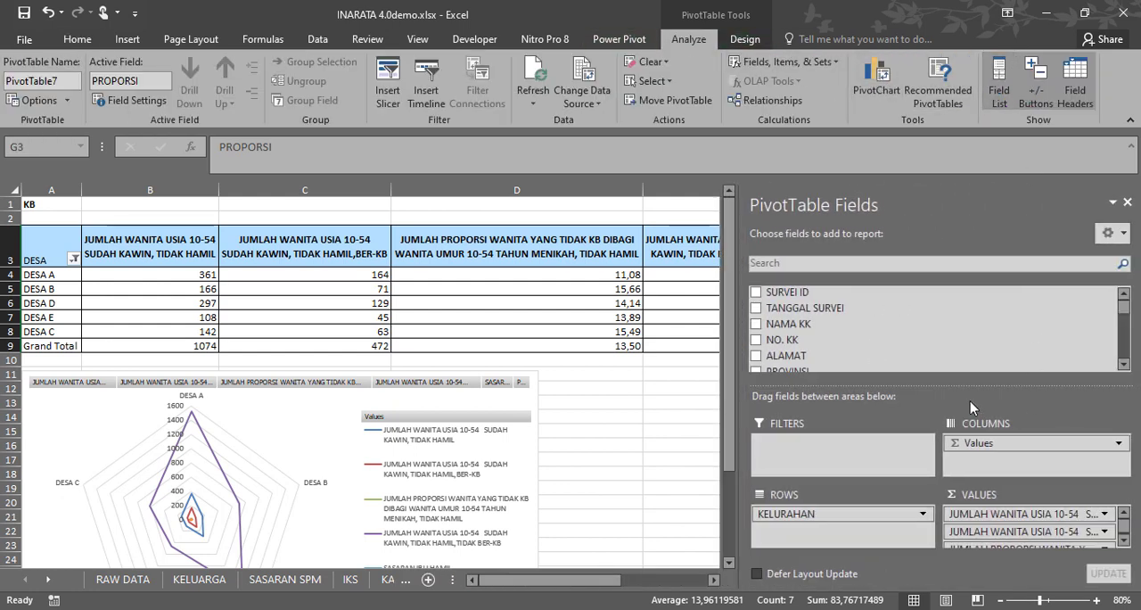
pyautogui.click(978, 264)
pyautogui.scroll(-3, 1083, 515)
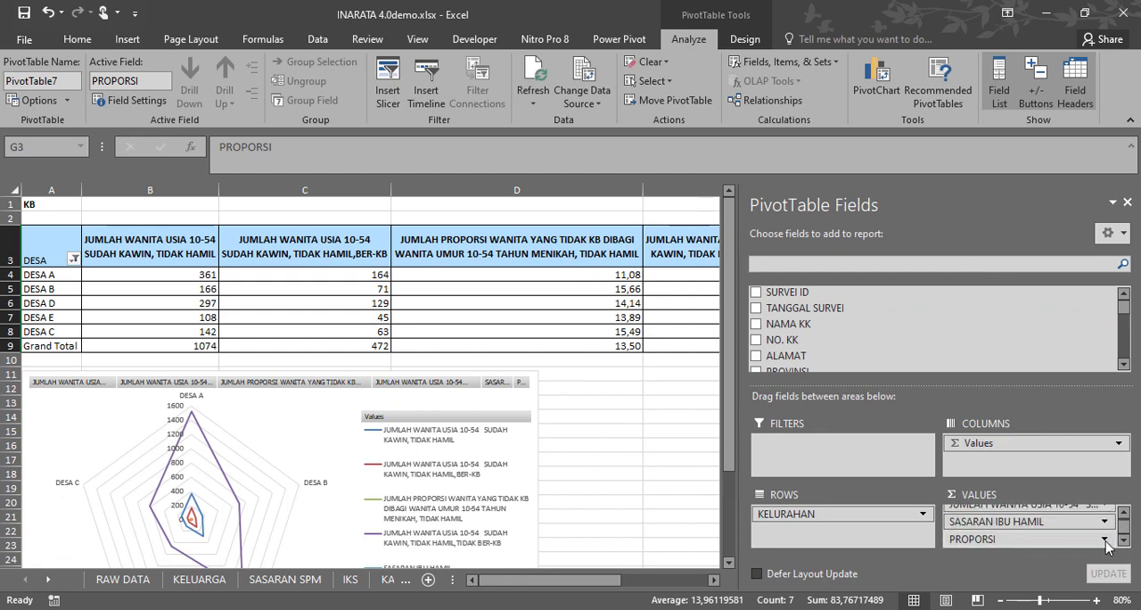
pyautogui.click(1106, 540)
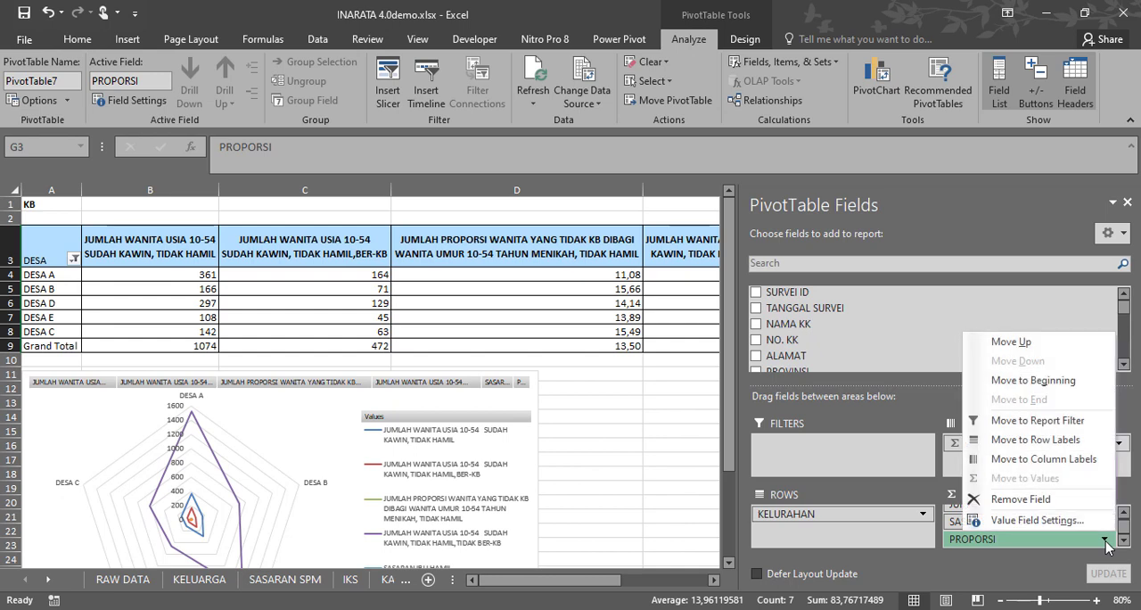
pyautogui.click(1037, 521)
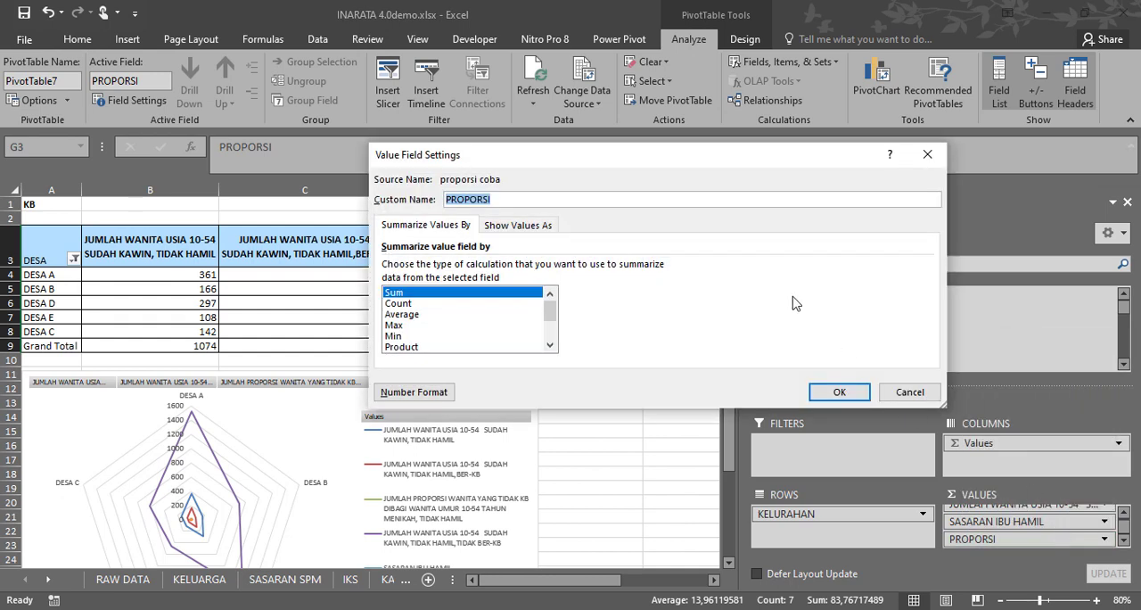
# Apply the custom number format 0,00 to the PROPORSI values and confirm the field settings.
pyautogui.click(427, 392)
pyautogui.click(475, 280)
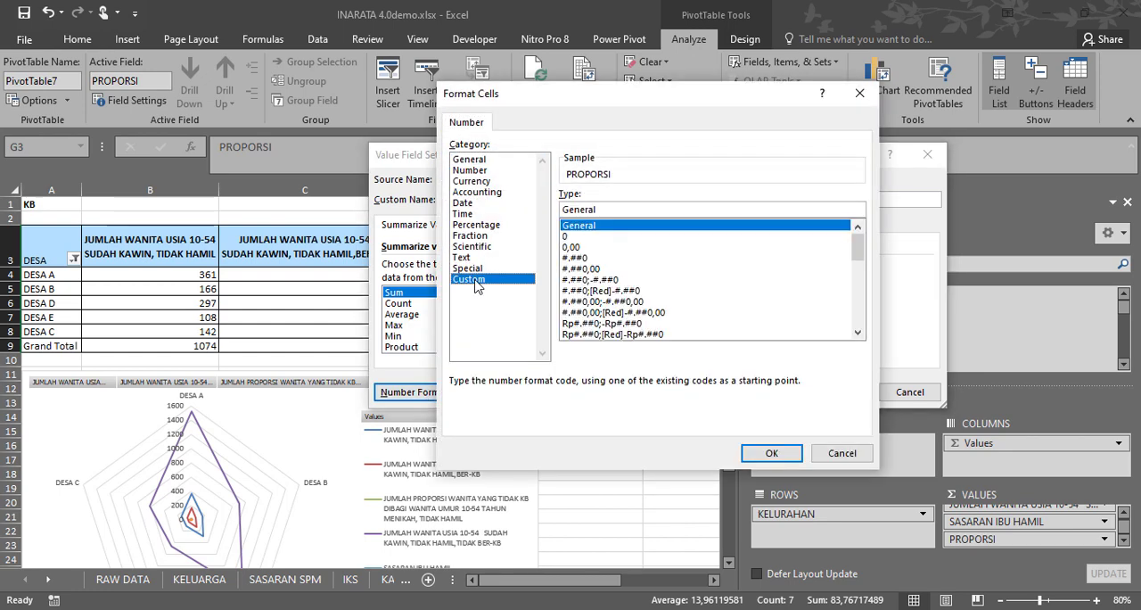
pyautogui.click(573, 249)
pyautogui.click(763, 456)
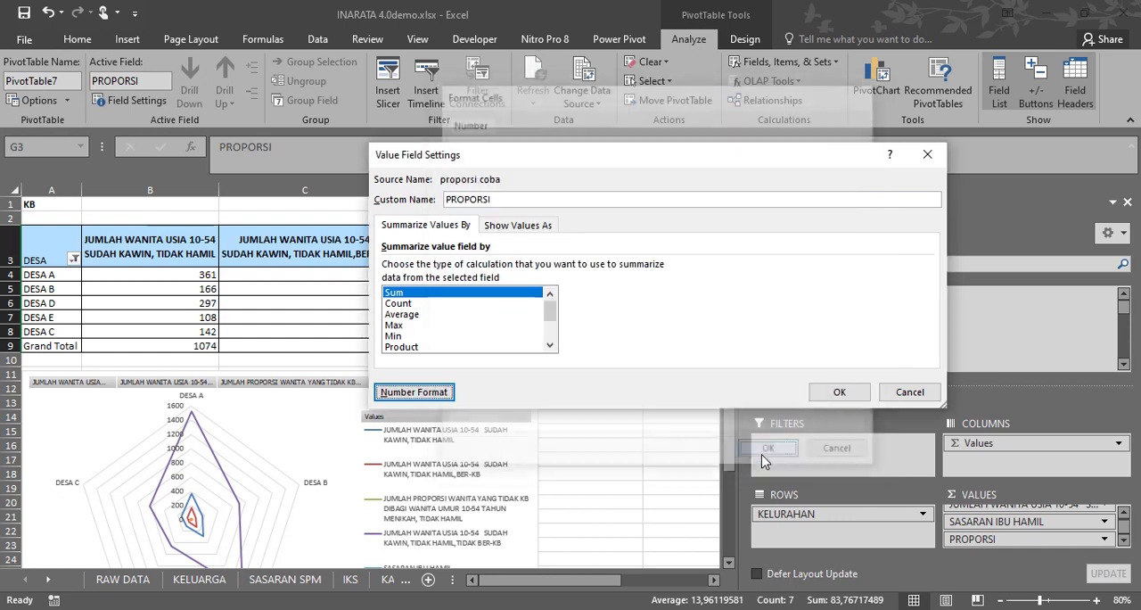
pyautogui.click(840, 391)
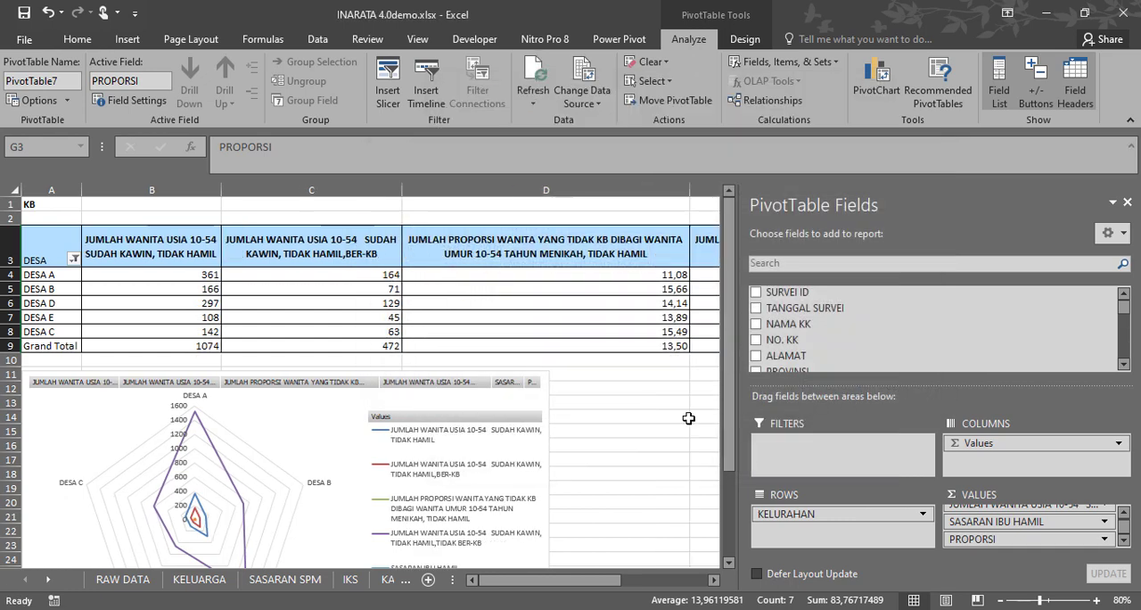
# Widen the PROPORSI column slightly on the KB sheet and hide the pivot table's field list.
pyautogui.click(688, 418)
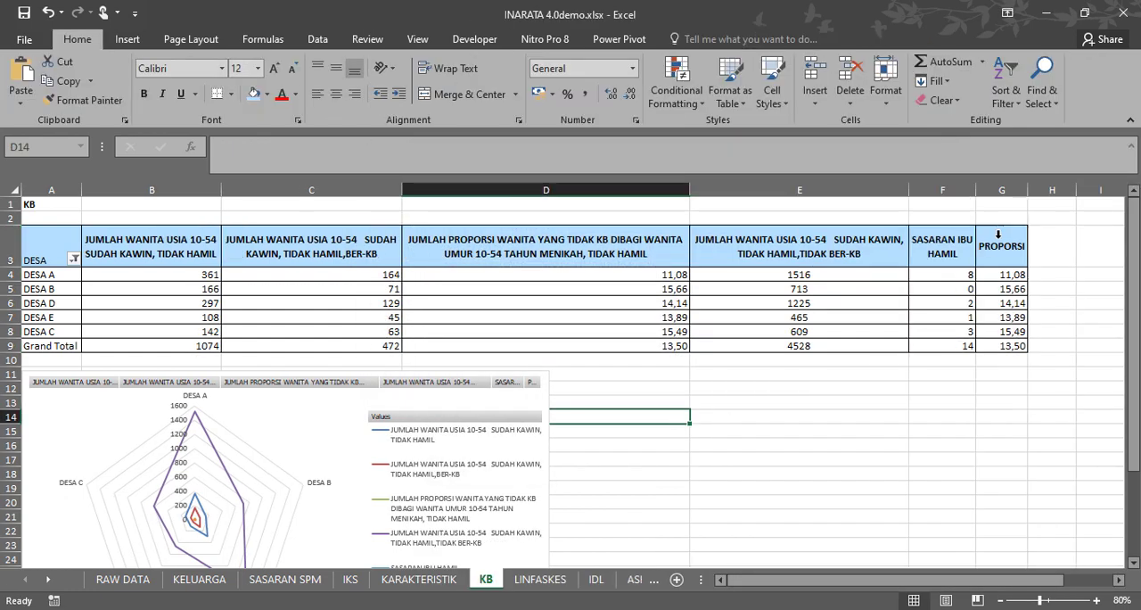
pyautogui.moveTo(1027, 189); pyautogui.dragTo(1036, 189)
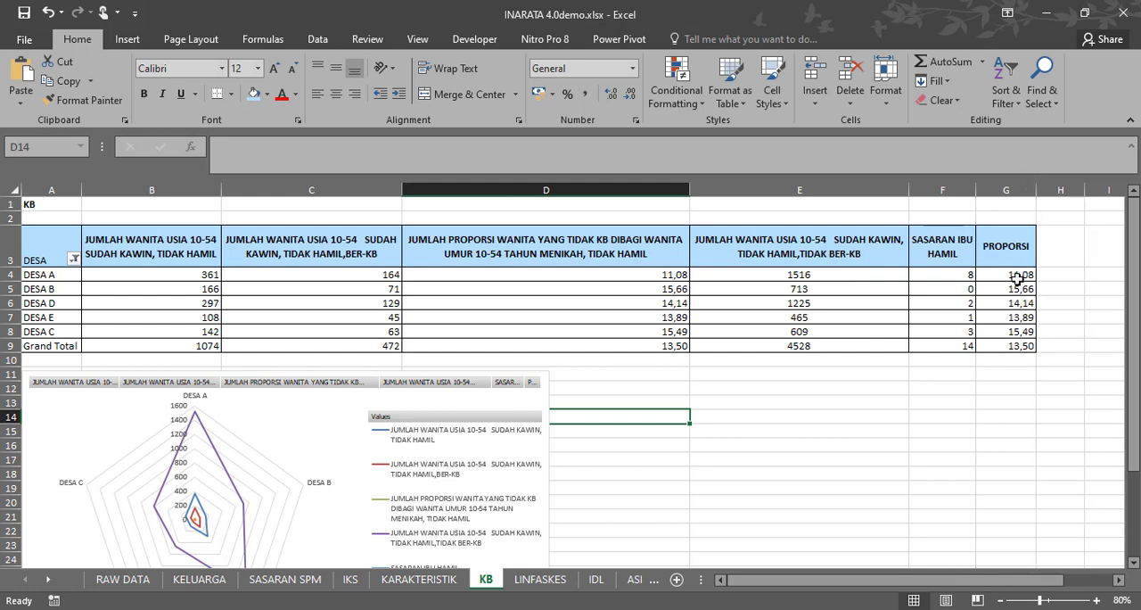
pyautogui.click(1002, 252)
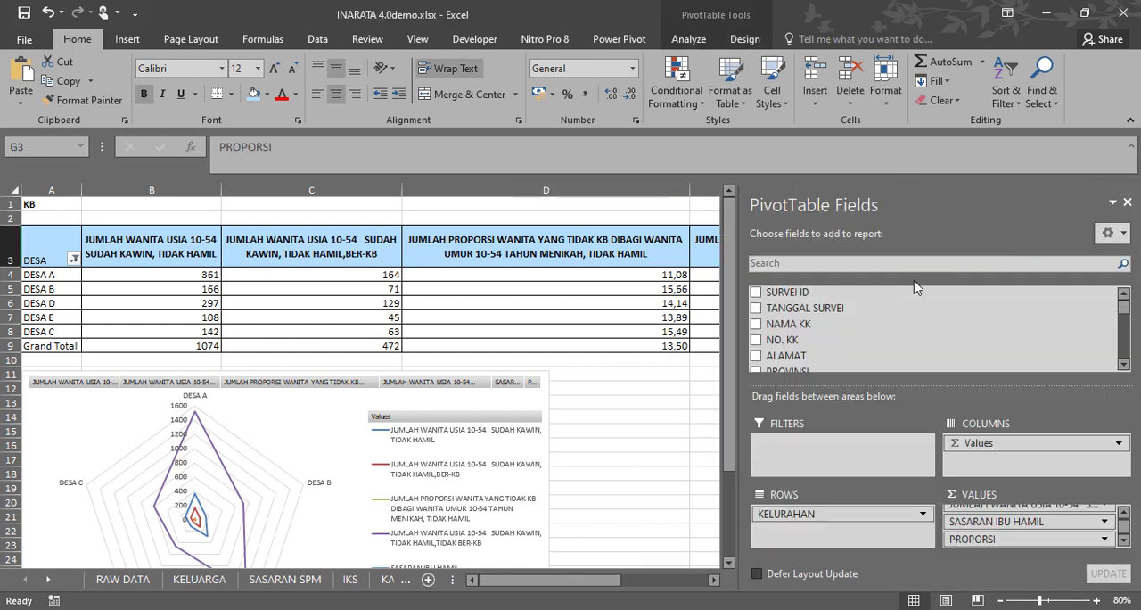
pyautogui.click(643, 403)
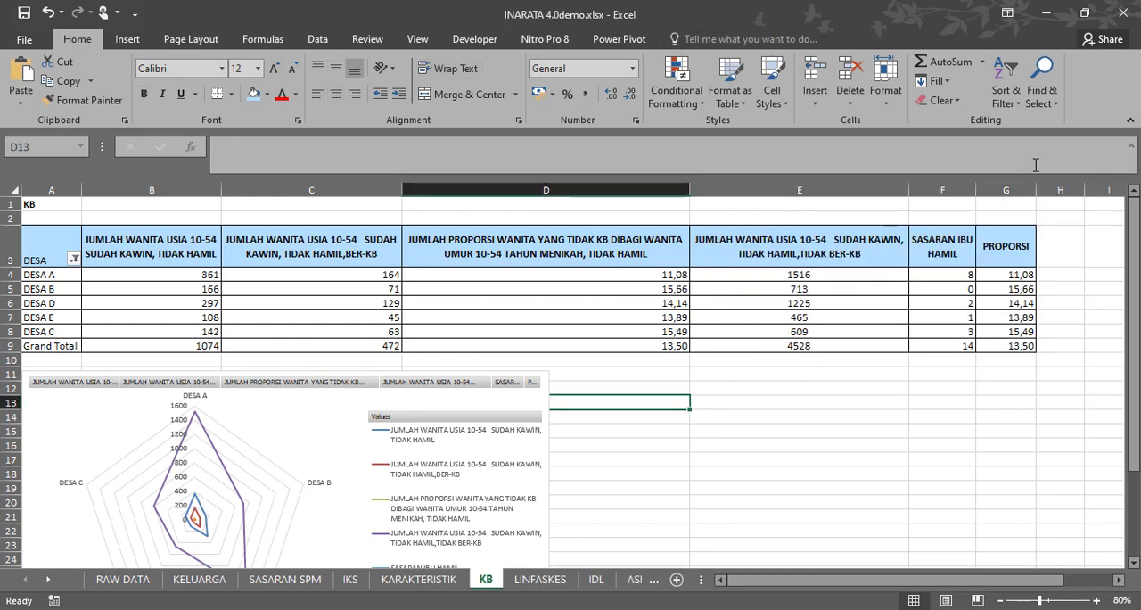
pyautogui.click(988, 246)
pyautogui.click(689, 40)
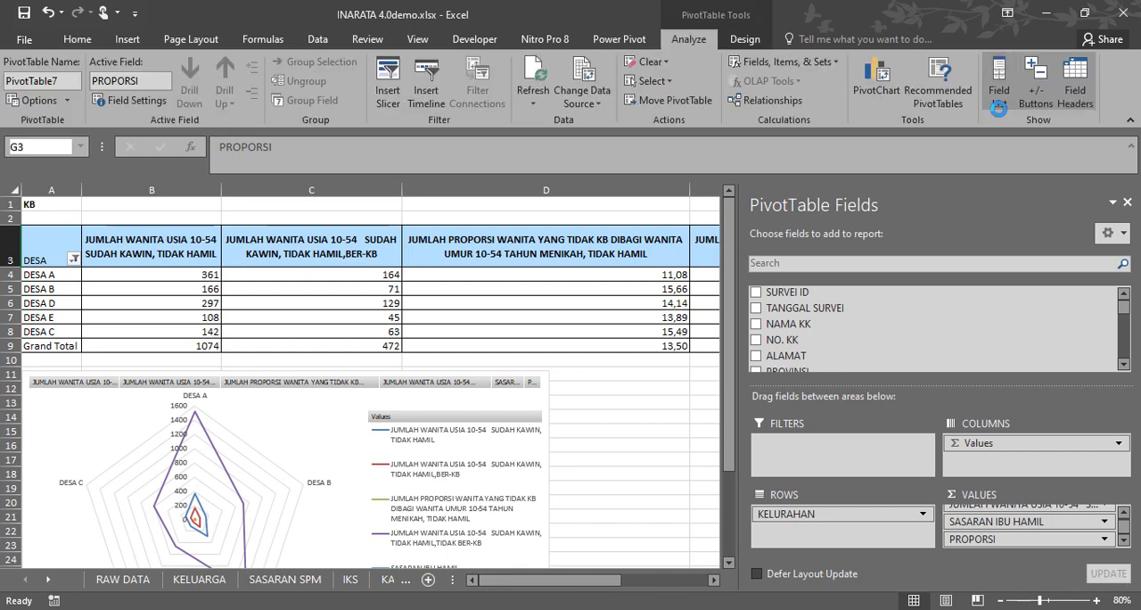
pyautogui.click(999, 105)
# Compare the new PROPORSI column with the existing JUMLAH PROPORSI WANITA YANG TIDAK KB column and look over the radar chart.
pyautogui.click(1011, 188)
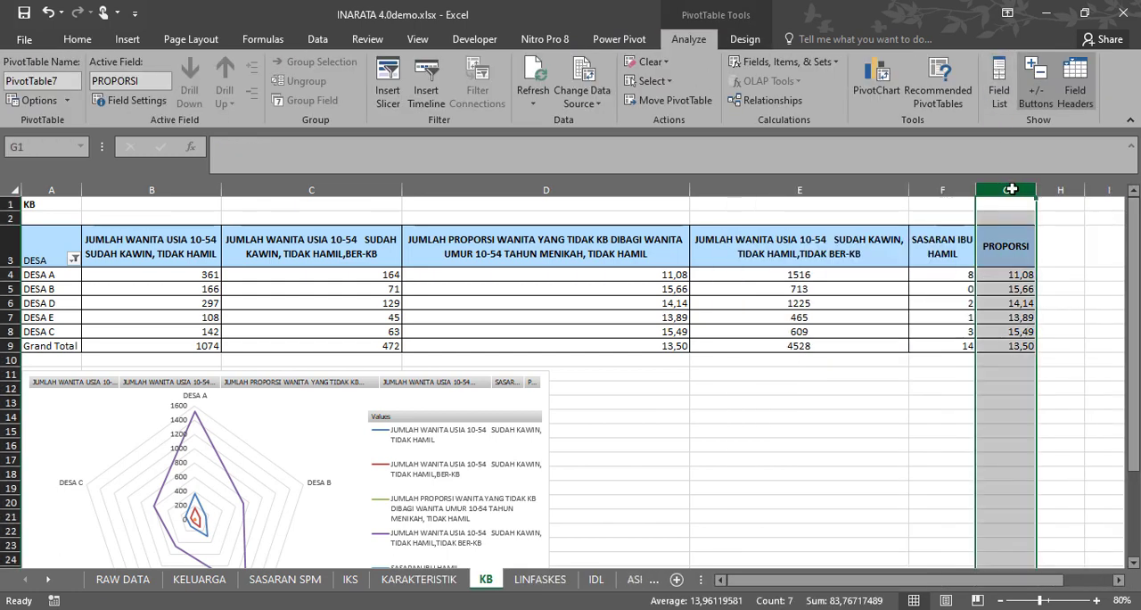
pyautogui.click(649, 189)
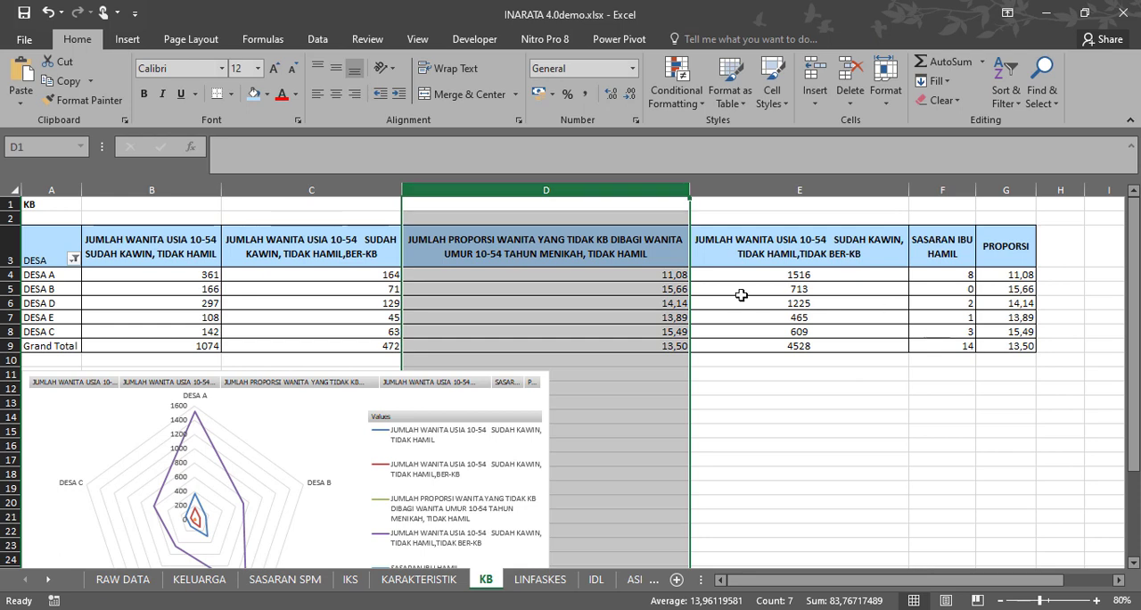
pyautogui.click(1009, 256)
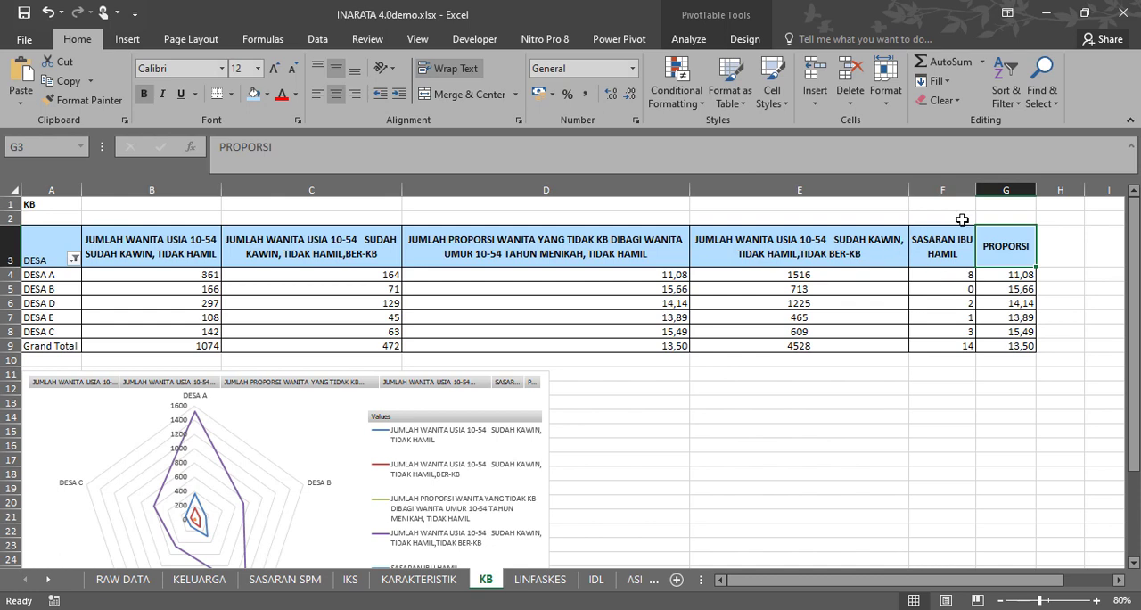
pyautogui.moveTo(814, 331)
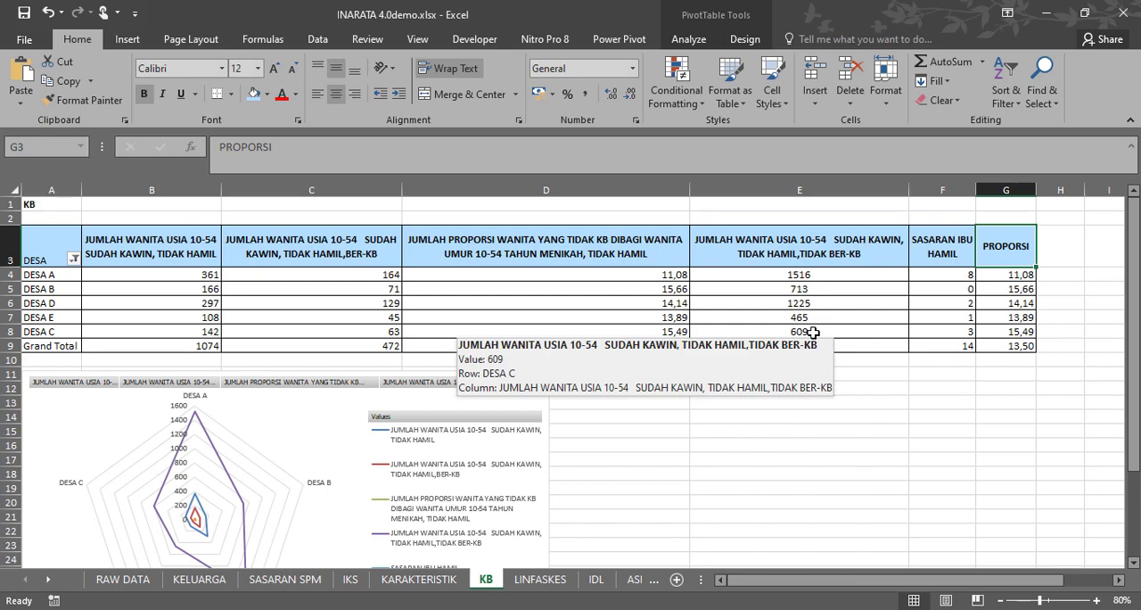
pyautogui.scroll(-3, 757, 331)
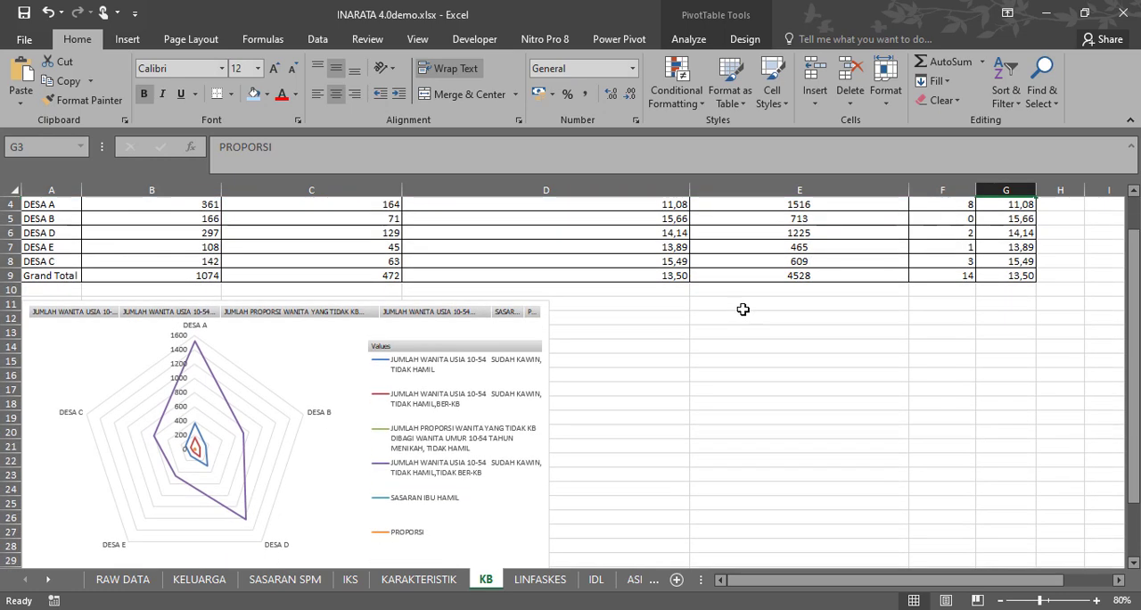
pyautogui.scroll(3, 668, 461)
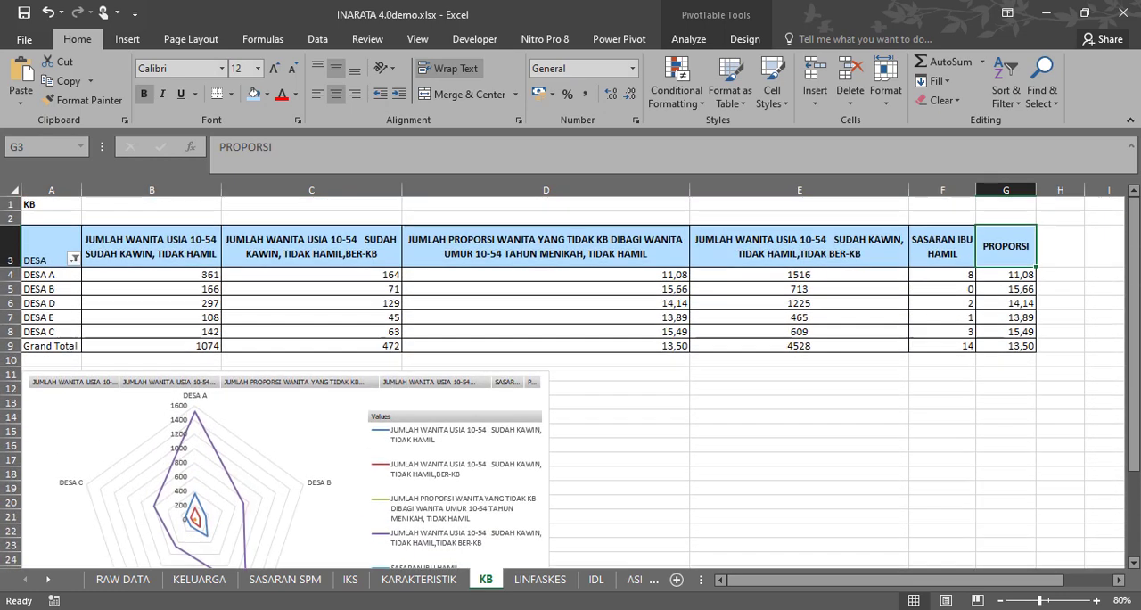
# On the LINFASKES sheet, move the radar chart just below the pivot table so the Grand Total row is uncovered.
pyautogui.click(540, 578)
pyautogui.scroll(-6, 472, 474)
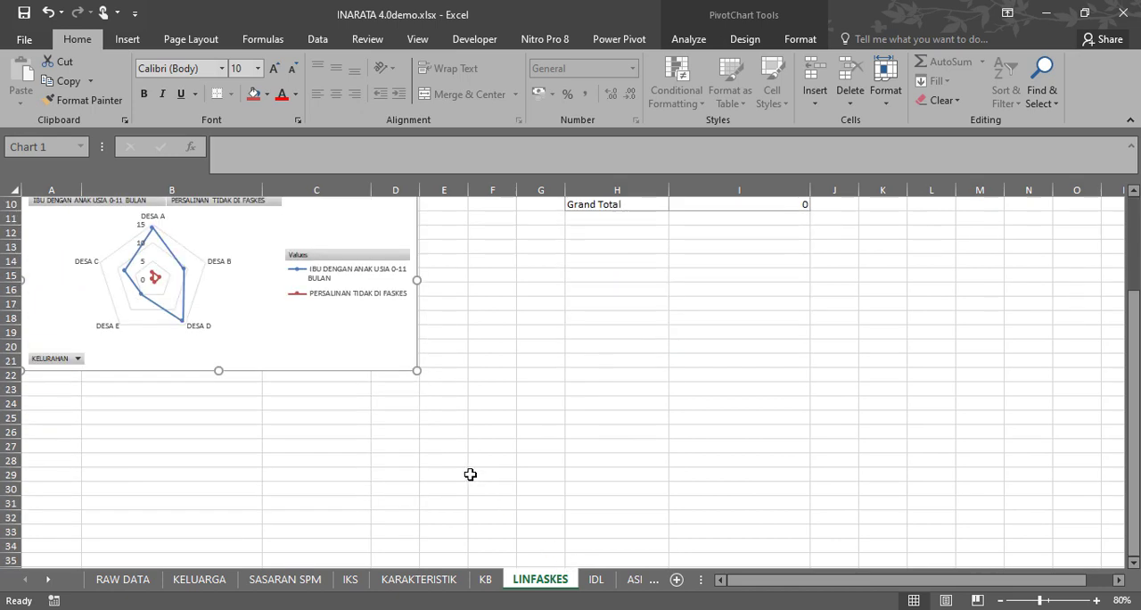
pyautogui.scroll(6, 470, 473)
pyautogui.scroll(-1, 468, 473)
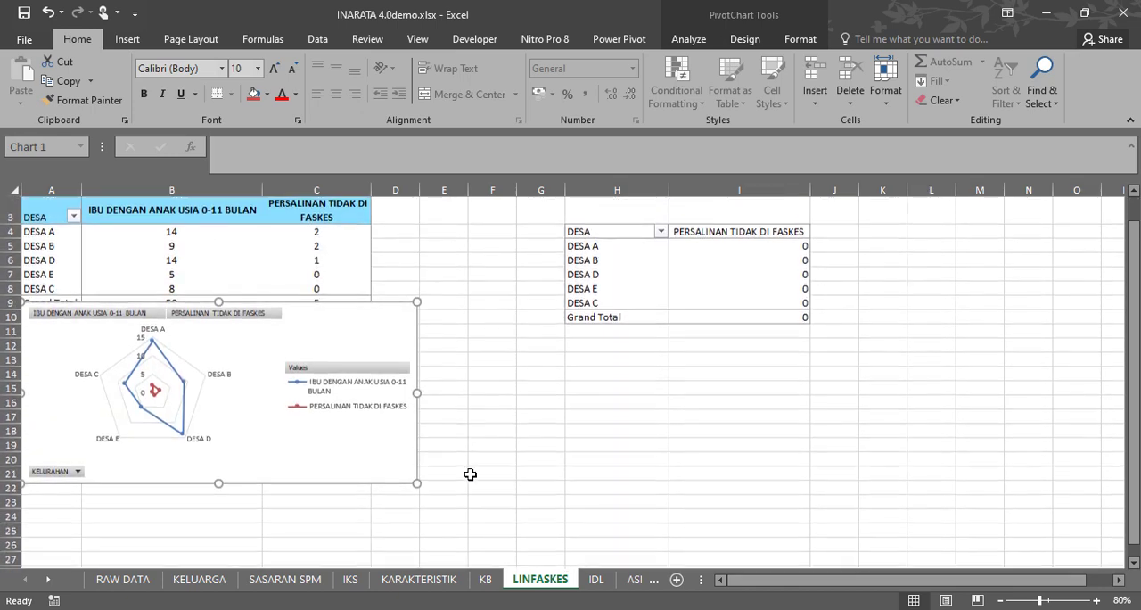
pyautogui.scroll(1, 467, 471)
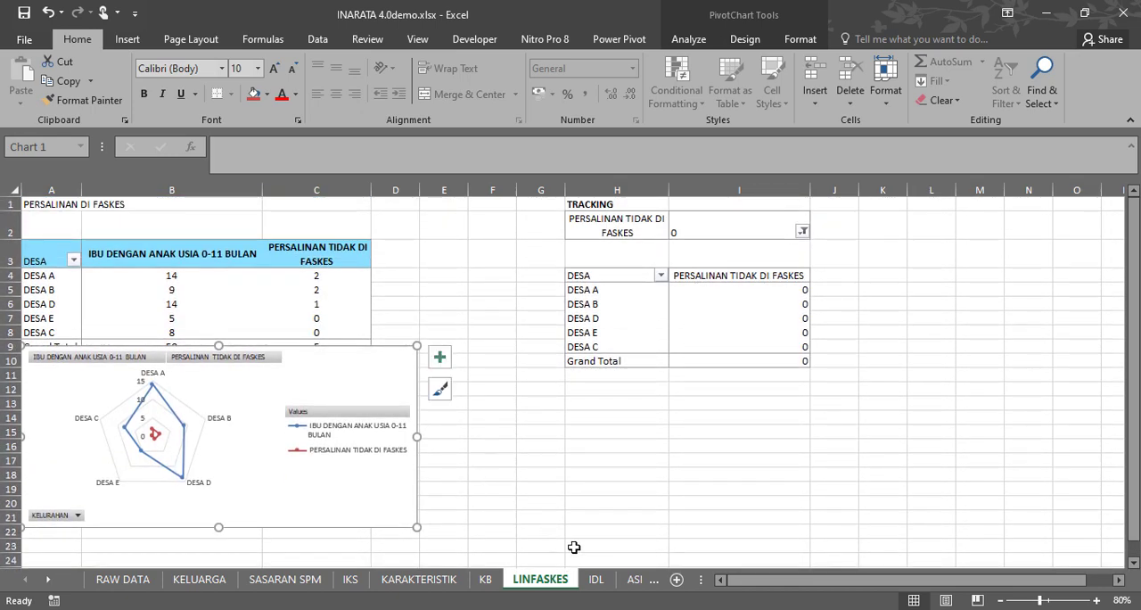
pyautogui.moveTo(326, 362)
pyautogui.mouseDown()
pyautogui.moveTo(395, 390)
pyautogui.moveTo(349, 341)
pyautogui.moveTo(407, 354)
pyautogui.moveTo(339, 381)
pyautogui.moveTo(288, 360)
pyautogui.moveTo(313, 302)
pyautogui.moveTo(280, 299)
pyautogui.moveTo(734, 296)
pyautogui.moveTo(656, 282)
pyautogui.moveTo(640, 344)
pyautogui.moveTo(499, 362)
pyautogui.moveTo(366, 286)
pyautogui.mouseUp()
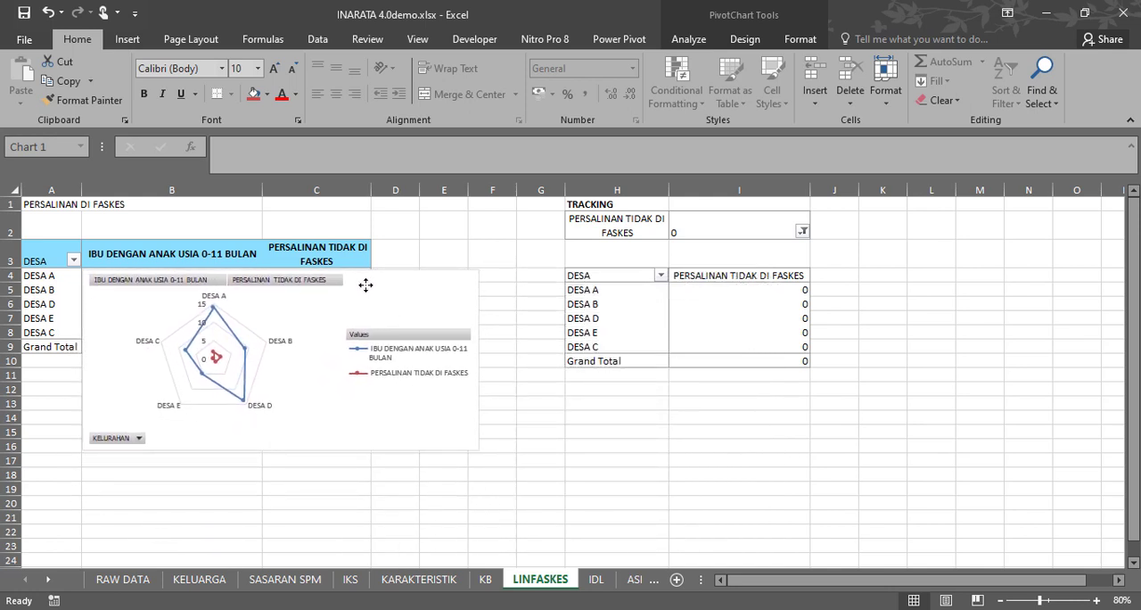
pyautogui.moveTo(365, 285)
pyautogui.mouseDown()
pyautogui.moveTo(412, 292)
pyautogui.moveTo(465, 262)
pyautogui.mouseUp()
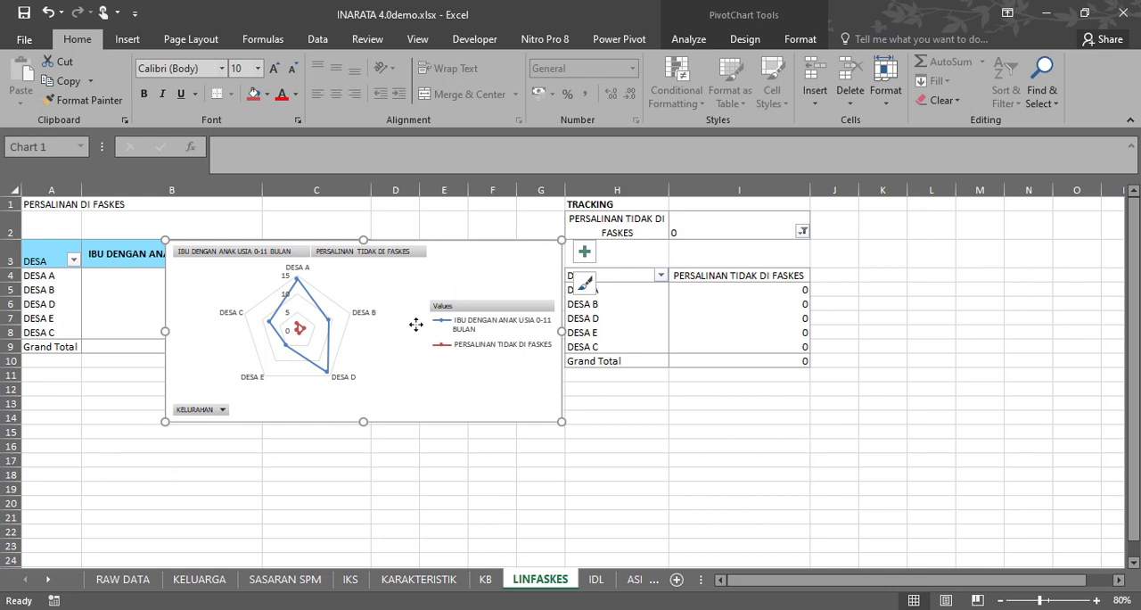
pyautogui.moveTo(416, 324); pyautogui.dragTo(354, 380)
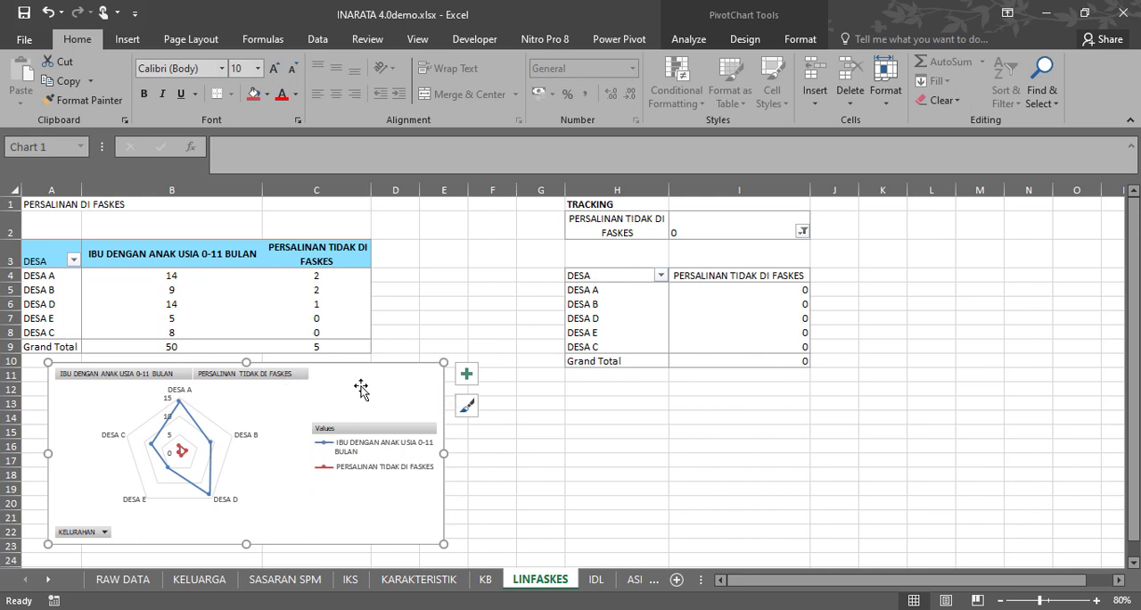
pyautogui.moveTo(354, 383); pyautogui.dragTo(389, 376)
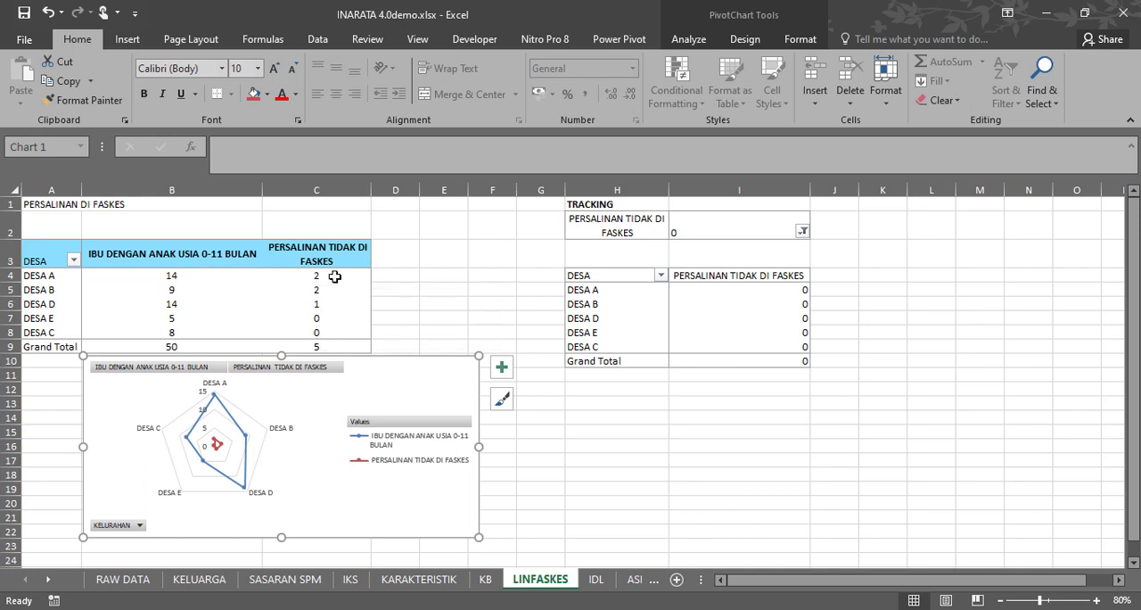
# Examine the PERSALINAN TIDAK DI FASKES values for DESA A and the Grand Total, and the TRACKING section beside them.
pyautogui.click(334, 276)
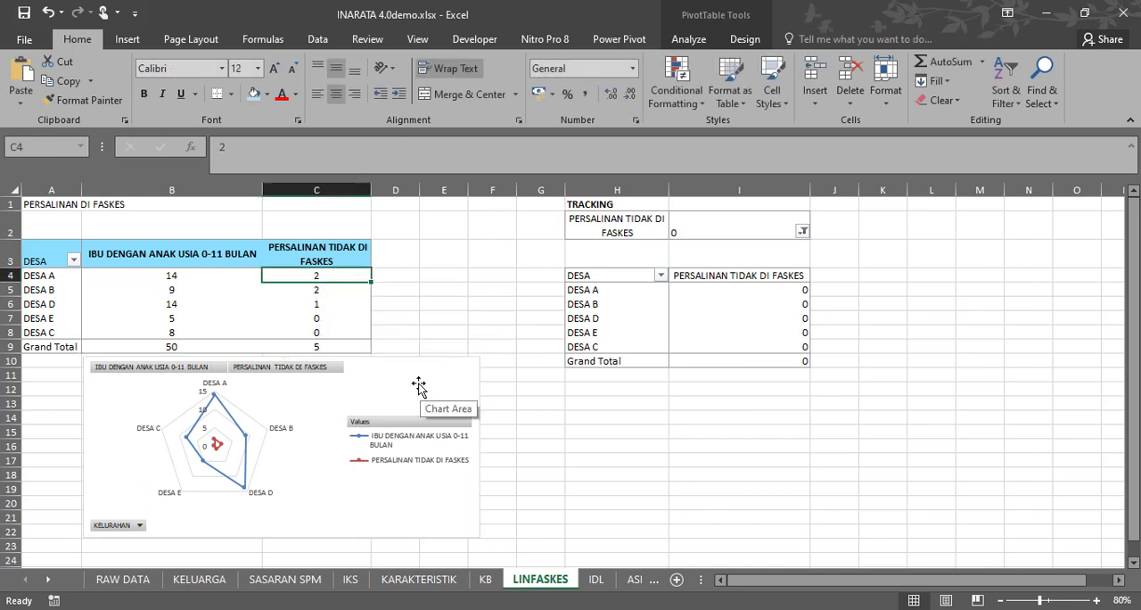
pyautogui.click(333, 346)
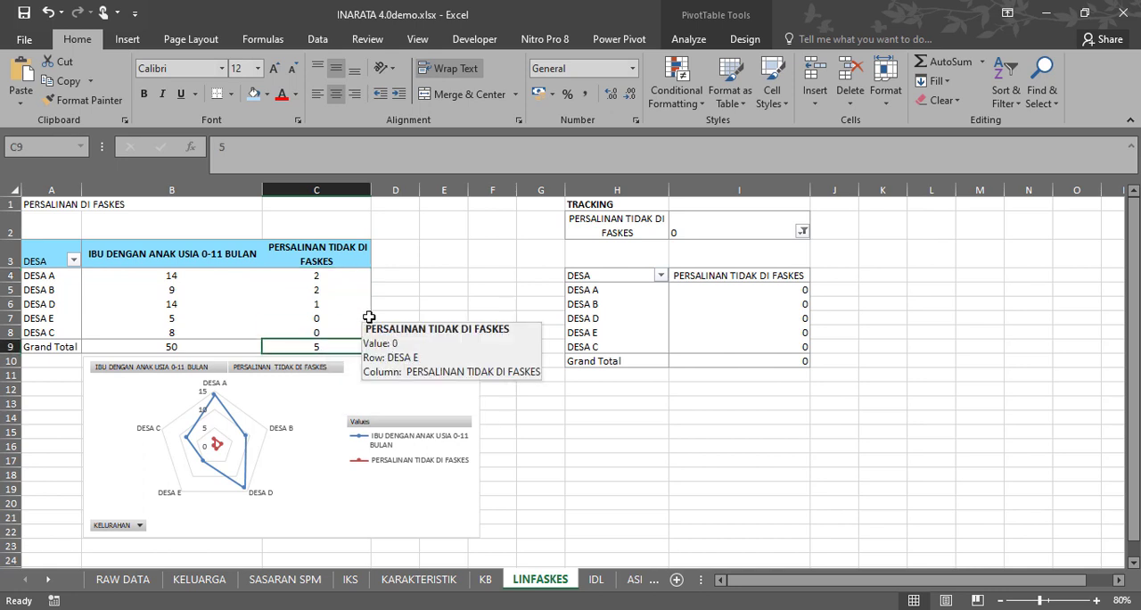
pyautogui.click(424, 262)
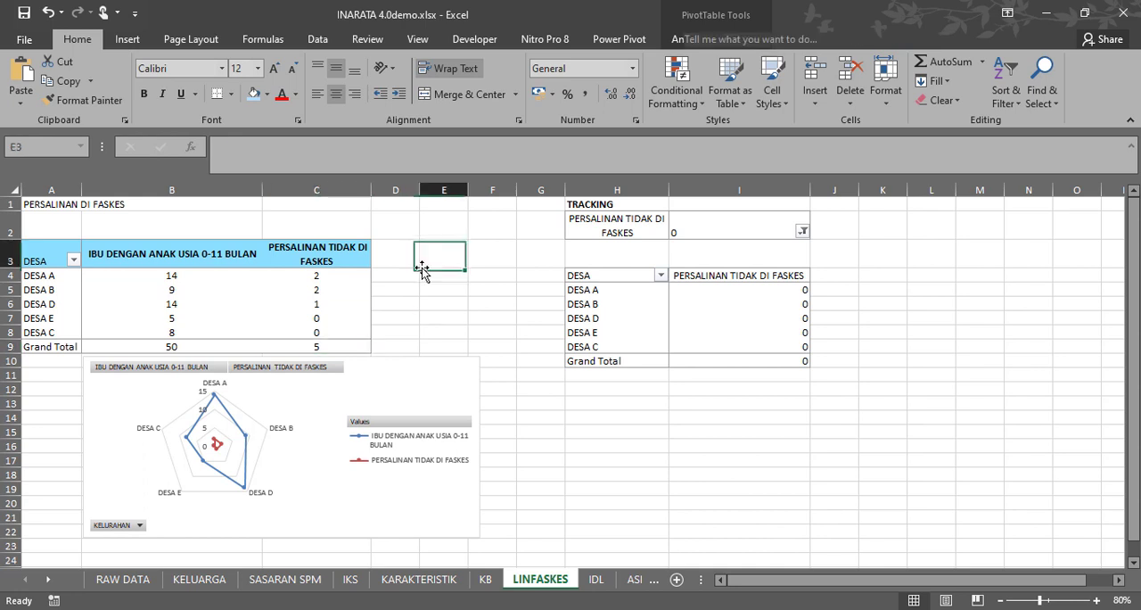
pyautogui.click(346, 333)
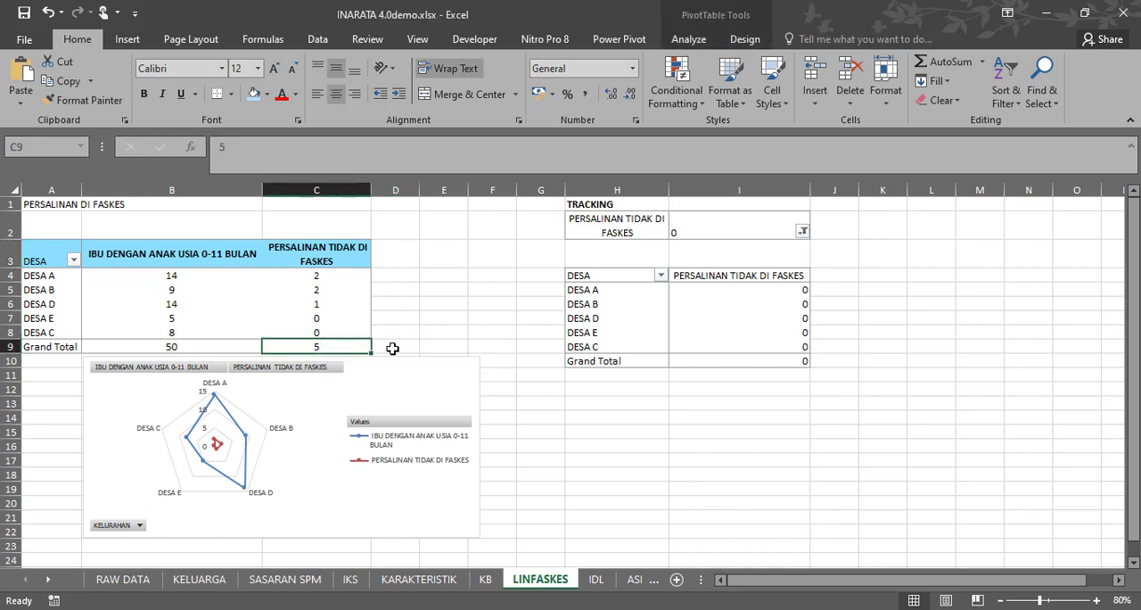
pyautogui.click(397, 314)
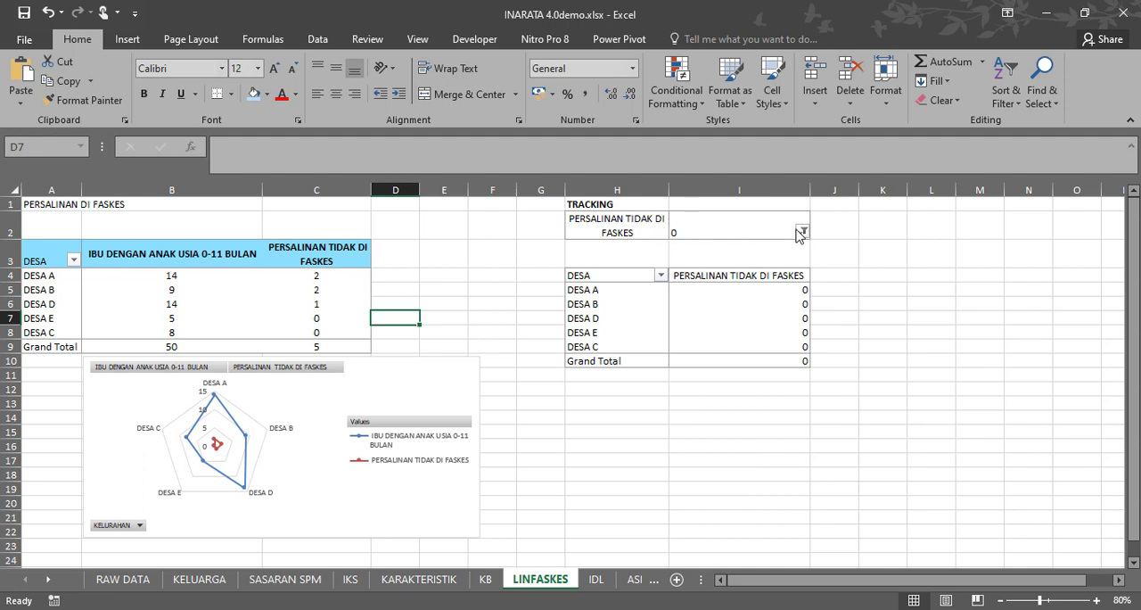
pyautogui.click(620, 207)
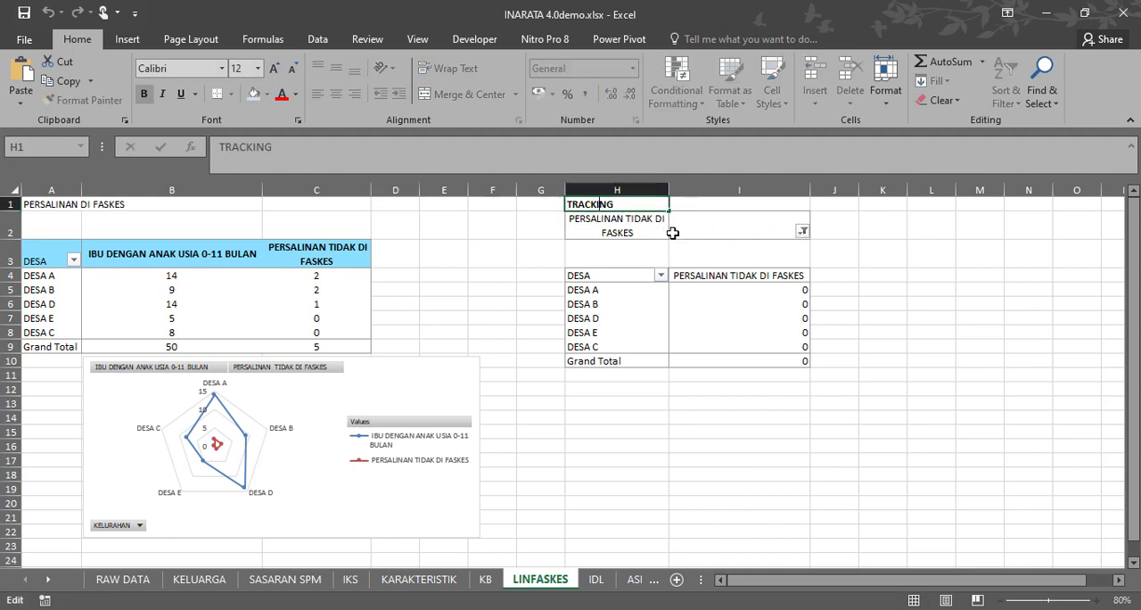
pyautogui.click(861, 225)
# Filter the TRACKING pivot table to PERSALINAN TIDAK DI FASKES value 1.
pyautogui.click(619, 205)
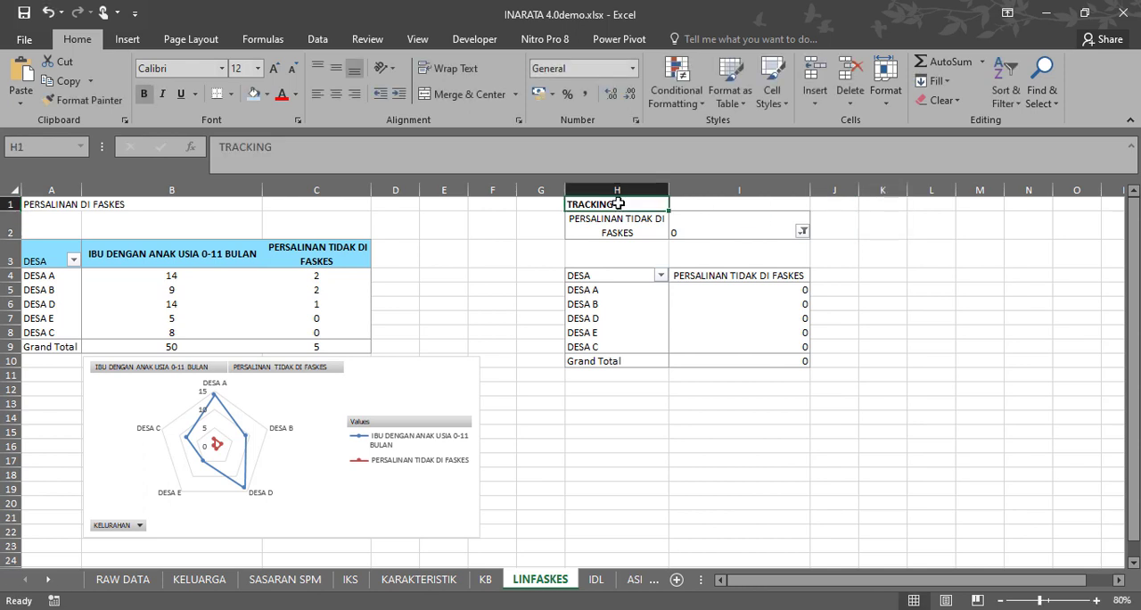
pyautogui.click(802, 233)
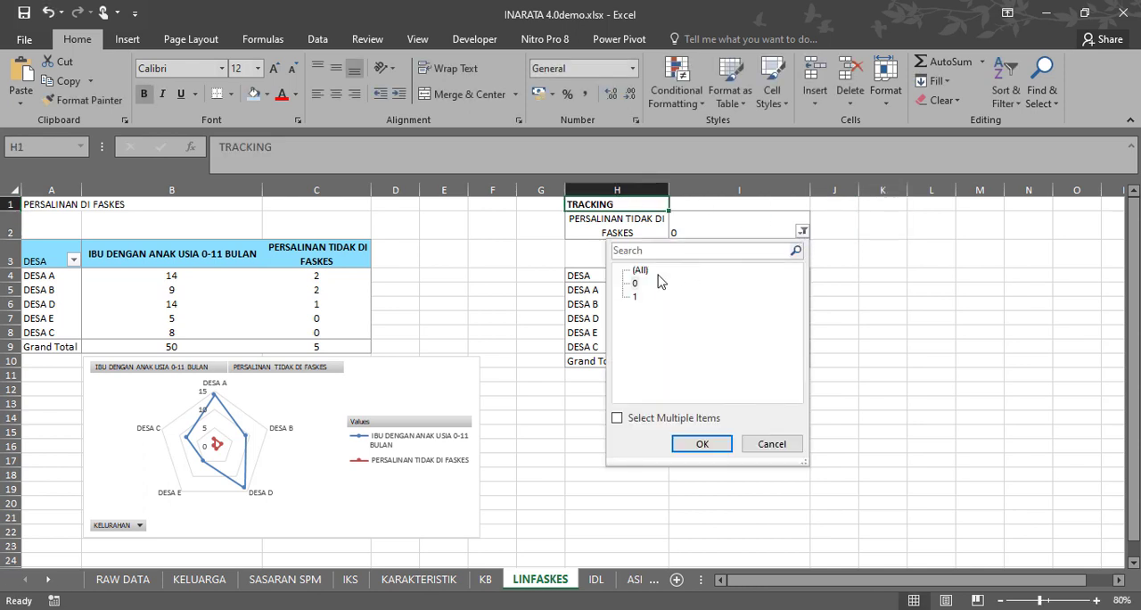
pyautogui.click(636, 300)
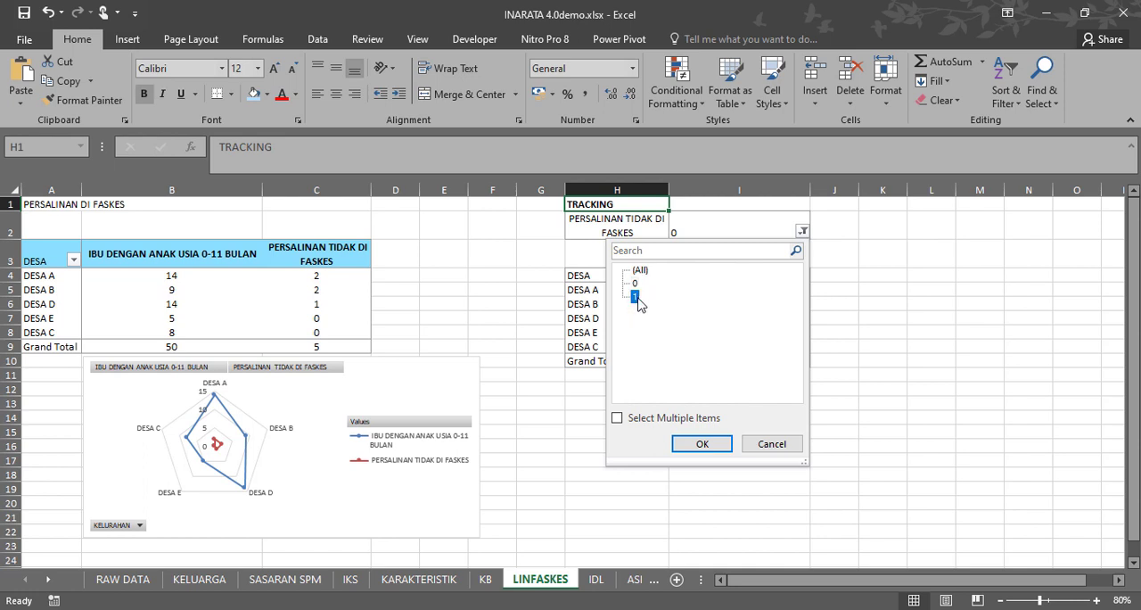
pyautogui.click(695, 444)
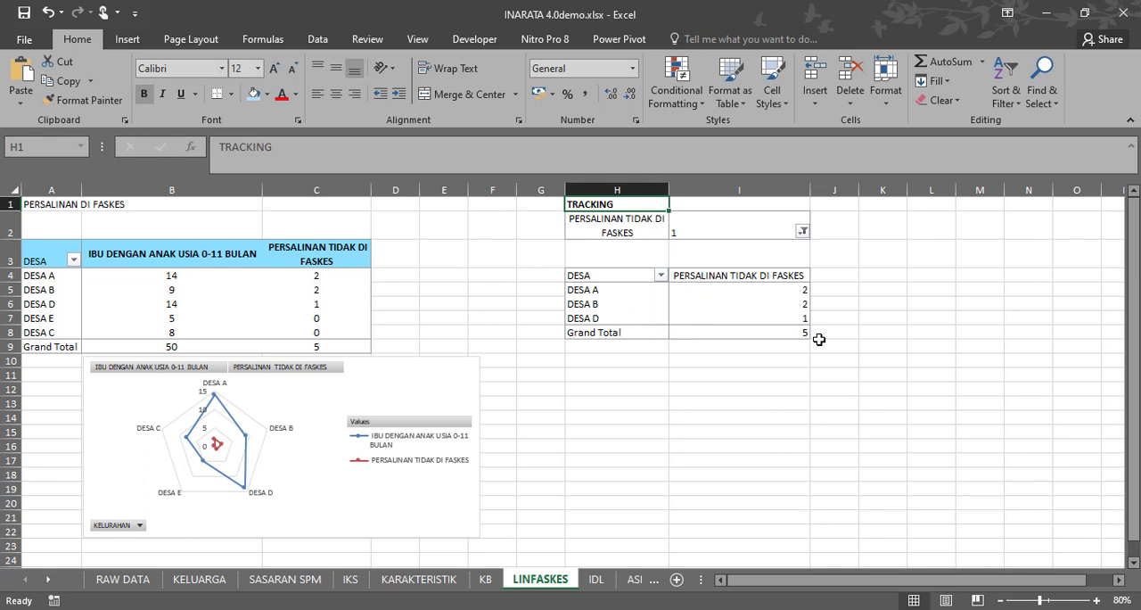
# Examine the filtered TRACKING rows and their PERSALINAN TIDAK DI FASKES counts for each village.
pyautogui.click(603, 289)
pyautogui.click(706, 288)
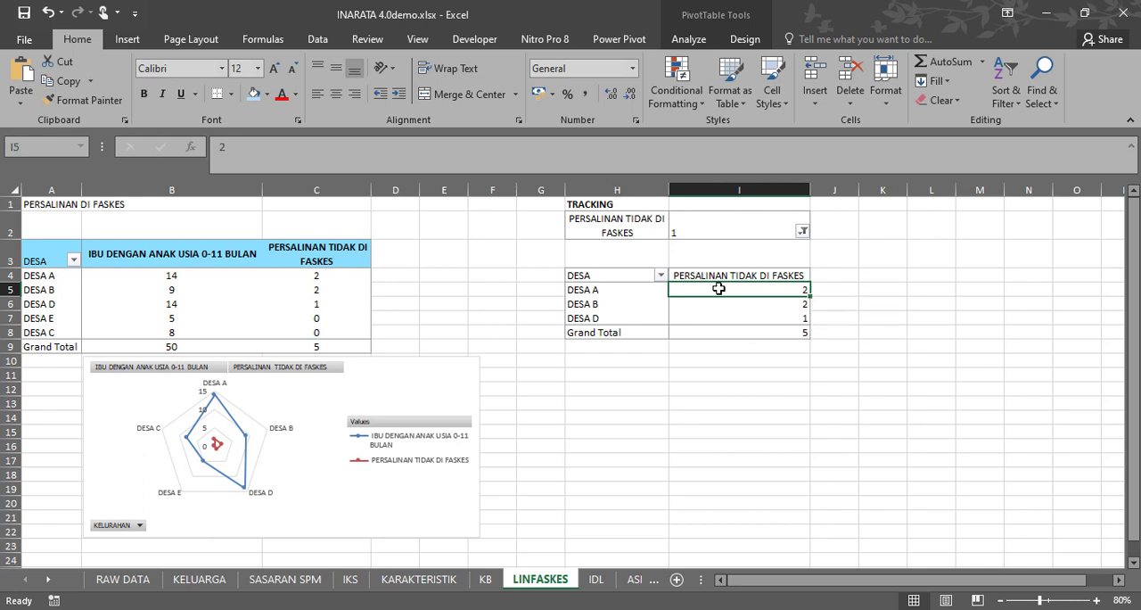
pyautogui.click(631, 289)
pyautogui.click(615, 303)
pyautogui.click(614, 319)
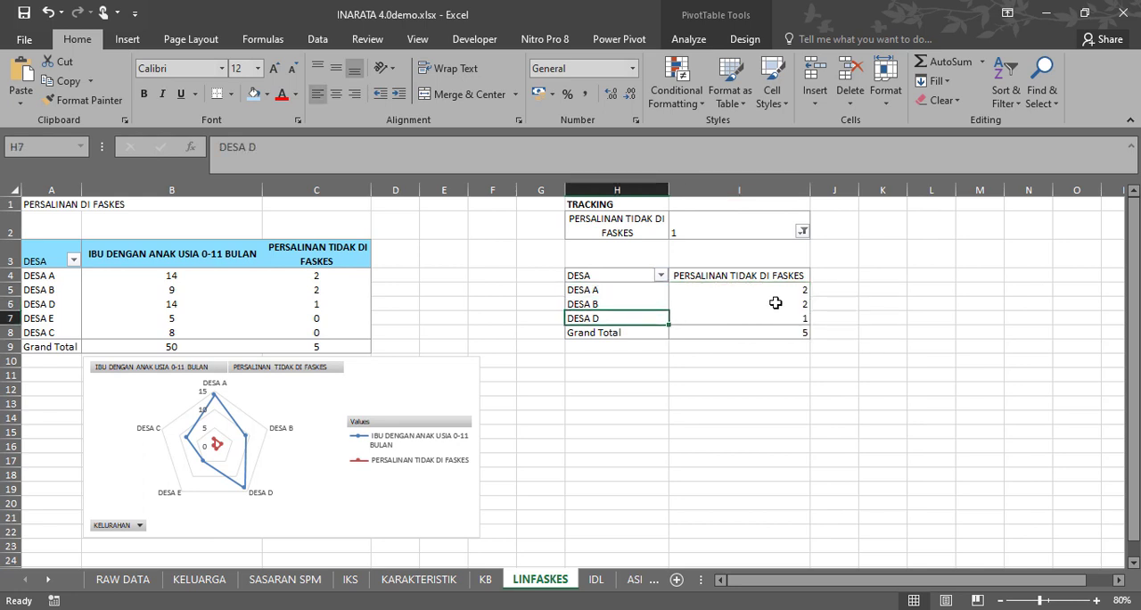
pyautogui.click(770, 292)
pyautogui.click(767, 305)
pyautogui.click(759, 320)
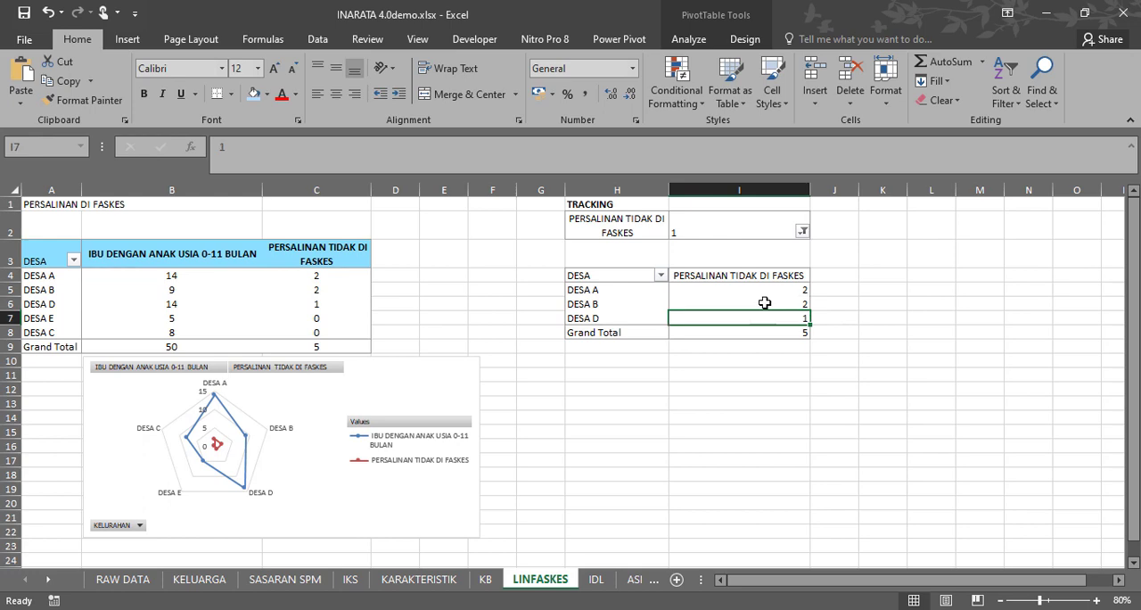
# Drill down into DESA A's PERSALINAN TIDAK DI FASKES count in TRACKING and review the extracted household records in rows 2 and 3.
pyautogui.click(765, 293)
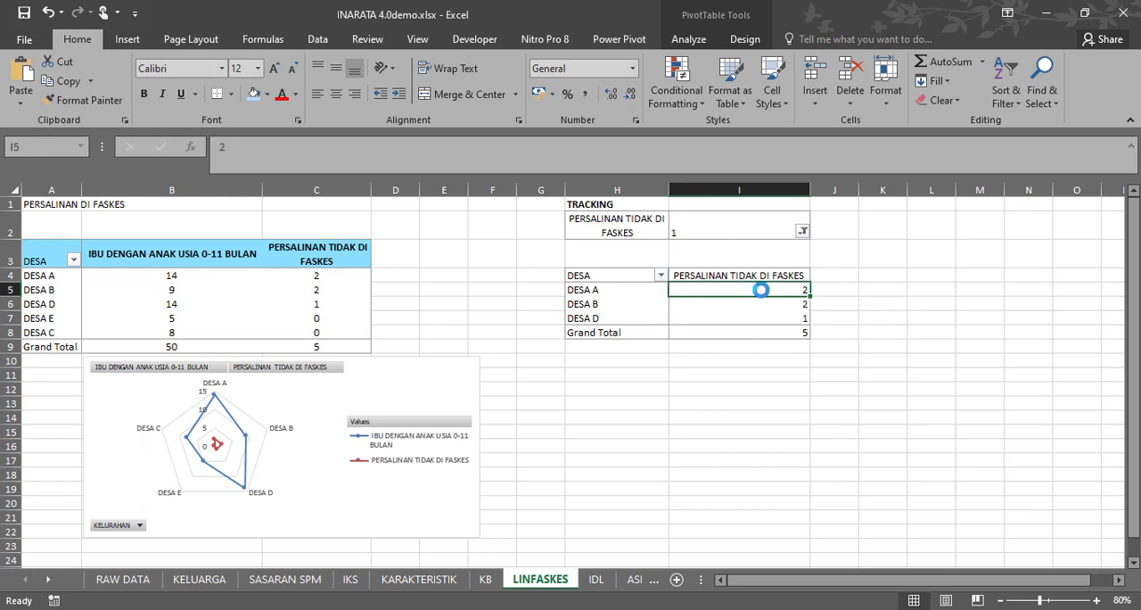
pyautogui.doubleClick(763, 289)
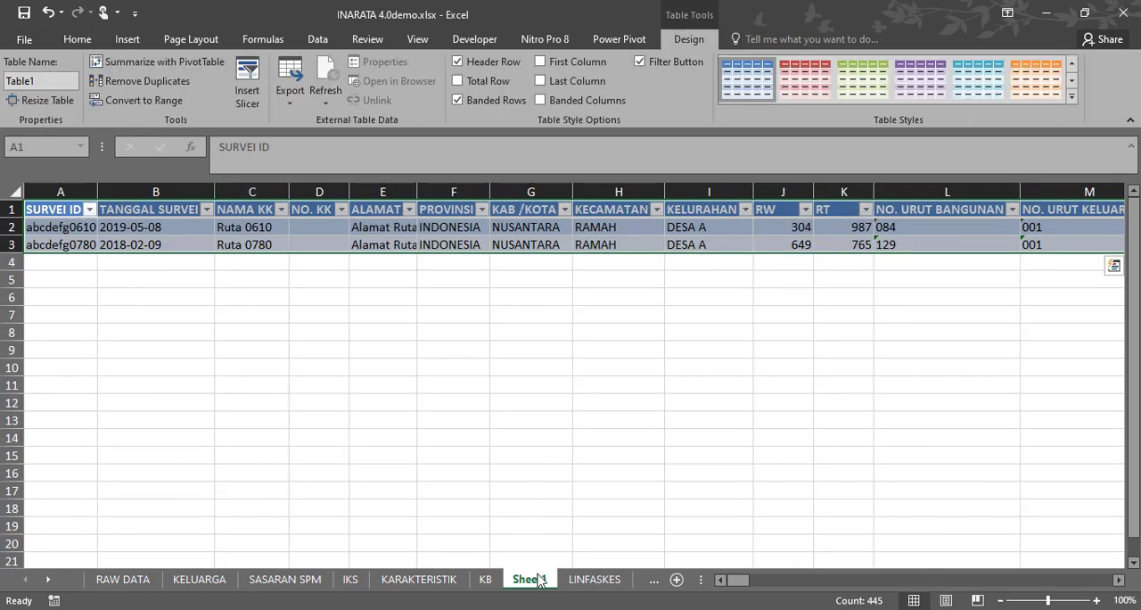
pyautogui.moveTo(733, 580)
pyautogui.mouseDown()
pyautogui.moveTo(751, 582)
pyautogui.moveTo(736, 584)
pyautogui.mouseUp()
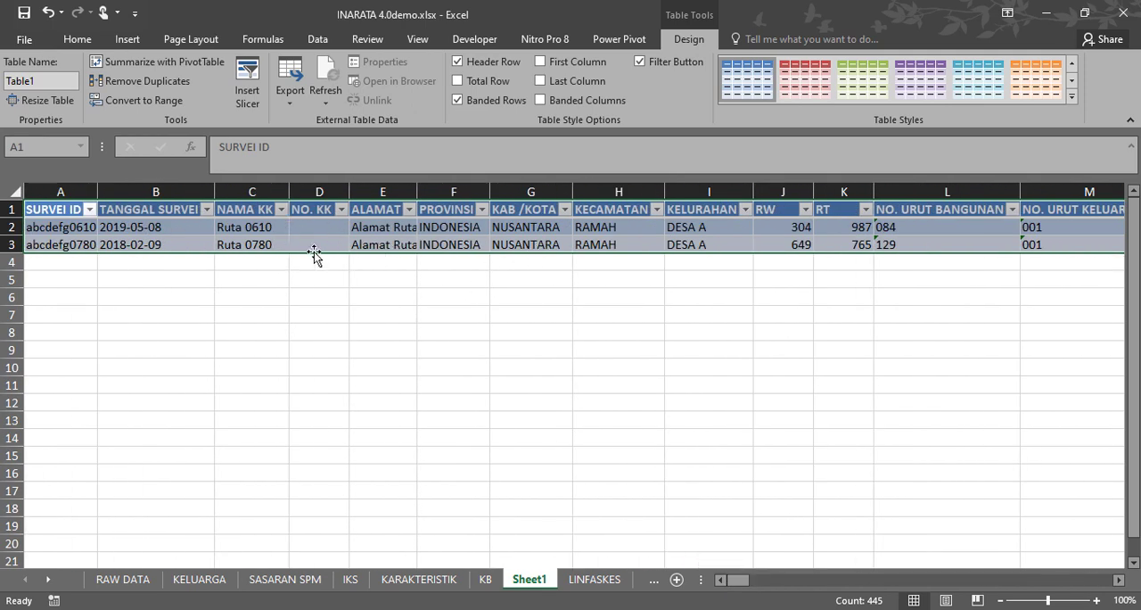
pyautogui.moveTo(740, 577); pyautogui.dragTo(718, 589)
pyautogui.click(392, 300)
pyautogui.moveTo(9, 227); pyautogui.dragTo(8, 244)
pyautogui.moveTo(745, 580); pyautogui.dragTo(709, 575)
# Permanently delete Sheet1 with the extracted DESA A household records.
pyautogui.rightClick(528, 581)
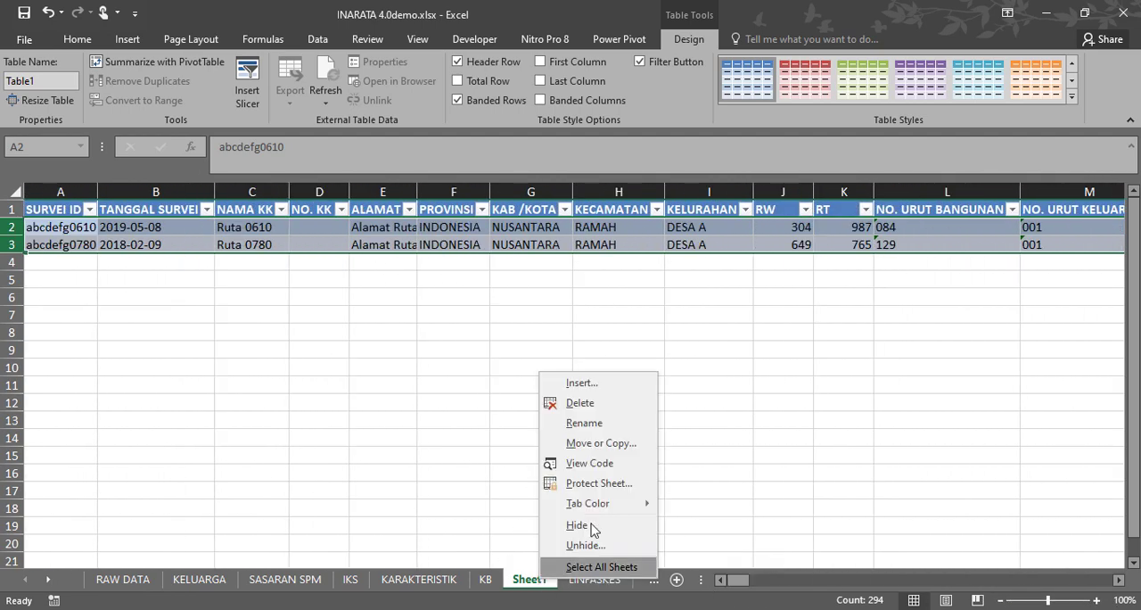
pyautogui.click(597, 403)
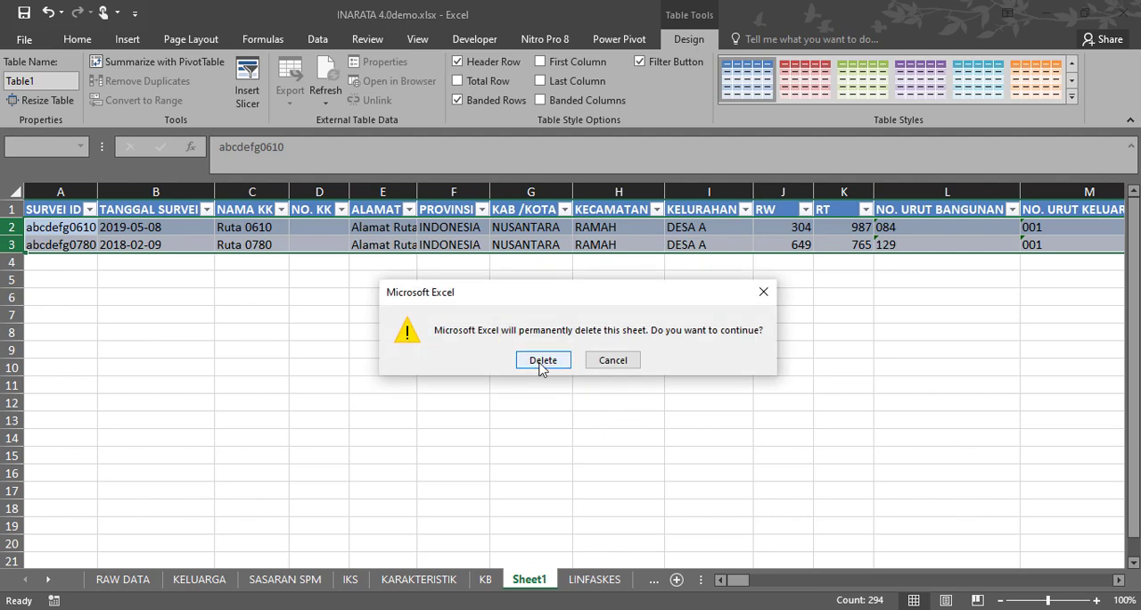
pyautogui.click(614, 430)
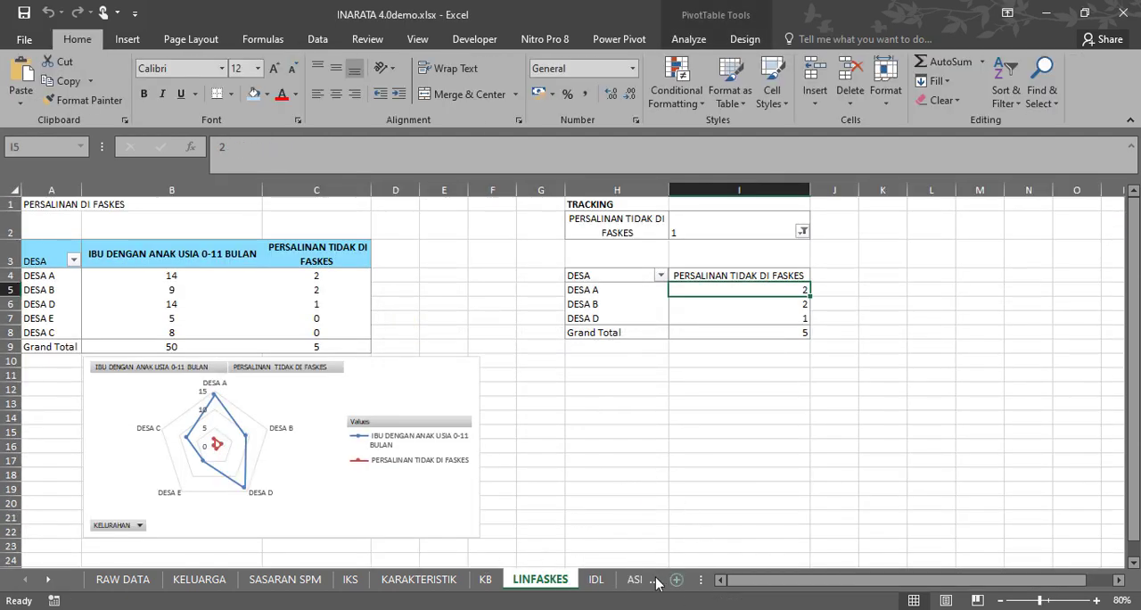
# Examine the IDL sheet's IMUNISASI DASAR LENGKAP summary by village, its chart and the SASARAN TIDAK IDL tracking table.
pyautogui.click(596, 581)
pyautogui.scroll(-1, 319, 456)
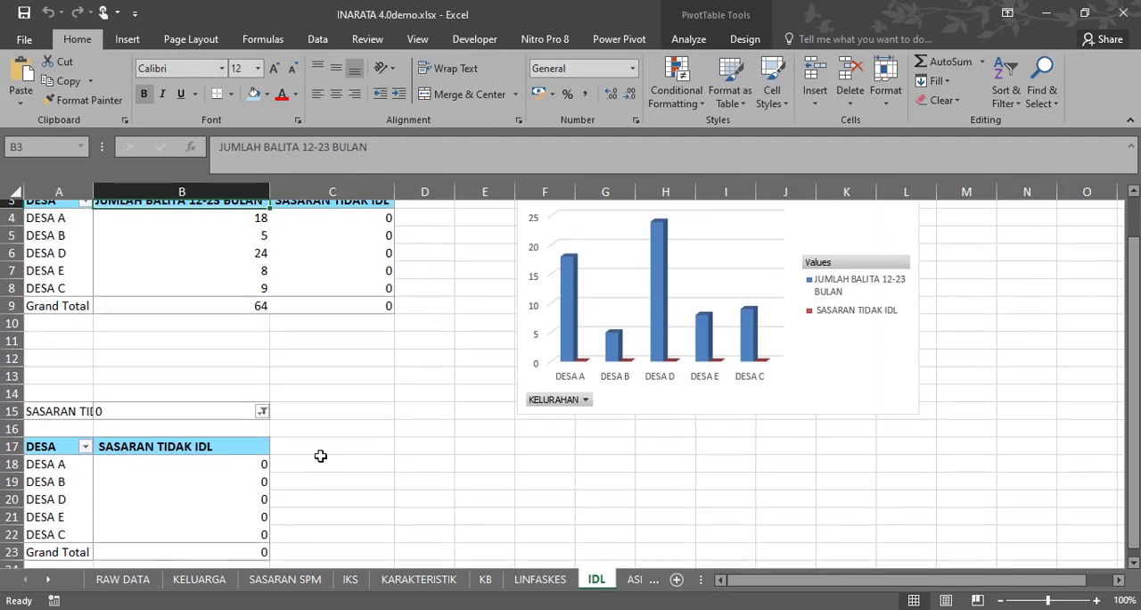
pyautogui.scroll(1, 224, 402)
pyautogui.scroll(-1, 28, 410)
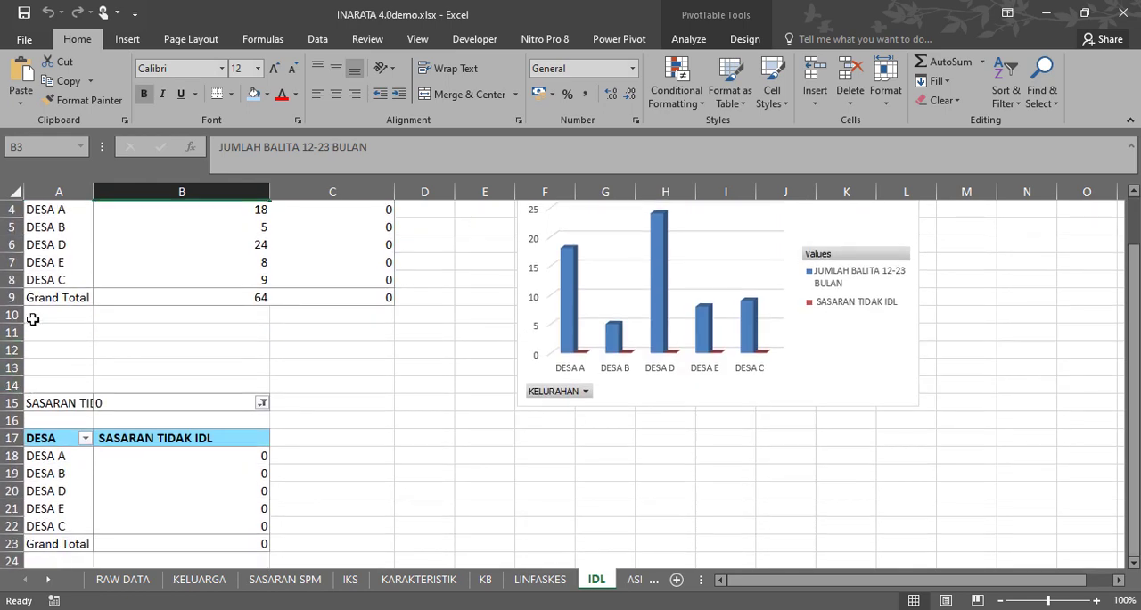
pyautogui.scroll(1, 62, 254)
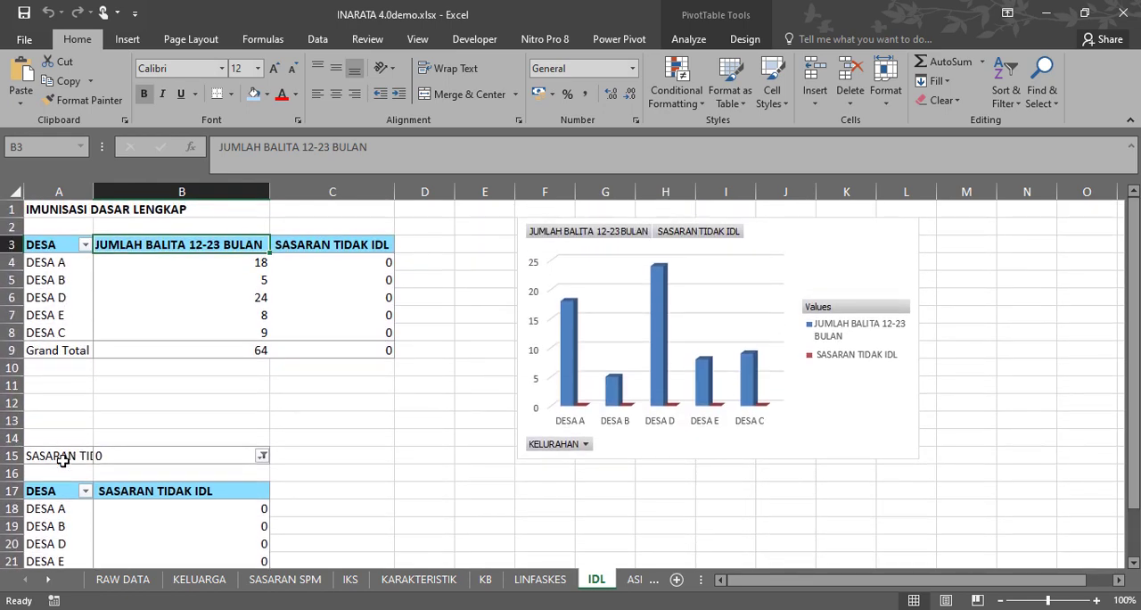
pyautogui.scroll(-1, 201, 486)
pyautogui.scroll(-1, 195, 468)
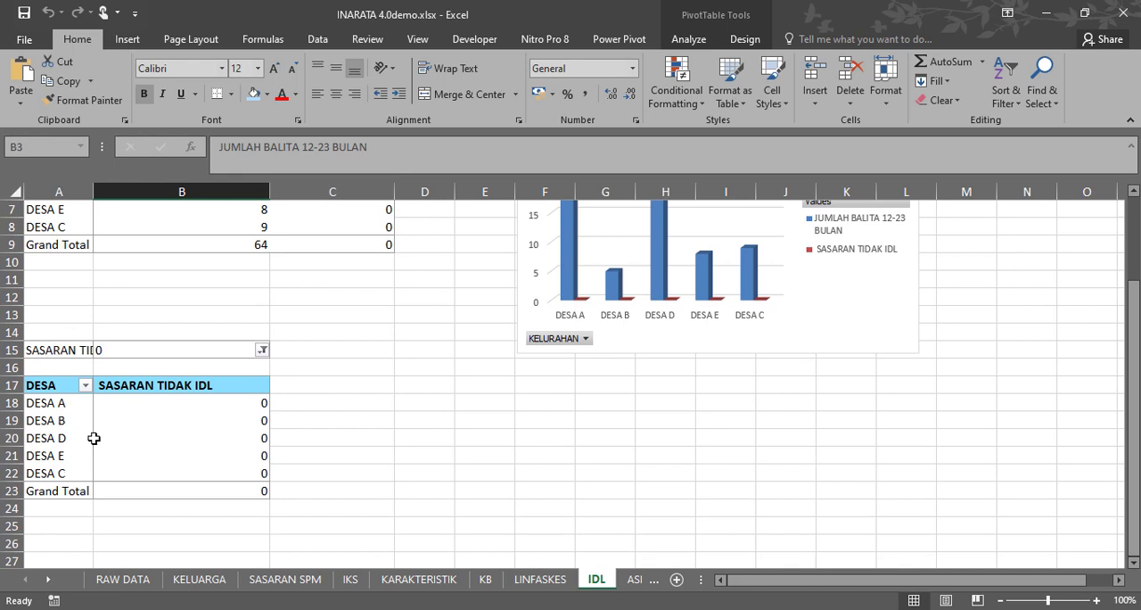
pyautogui.scroll(2, 265, 401)
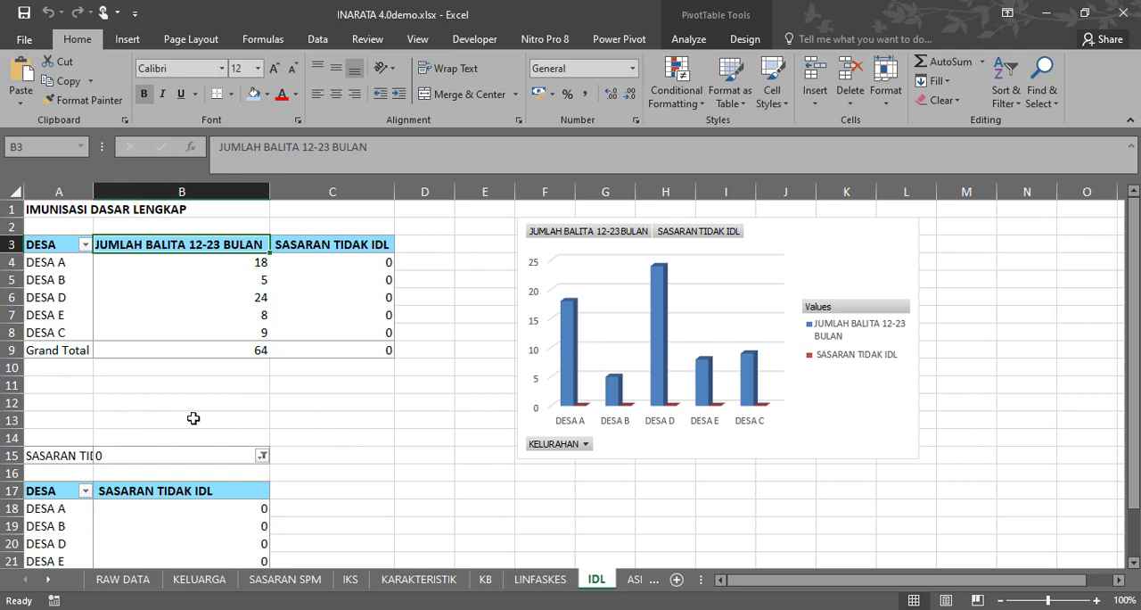
pyautogui.scroll(-2, 208, 437)
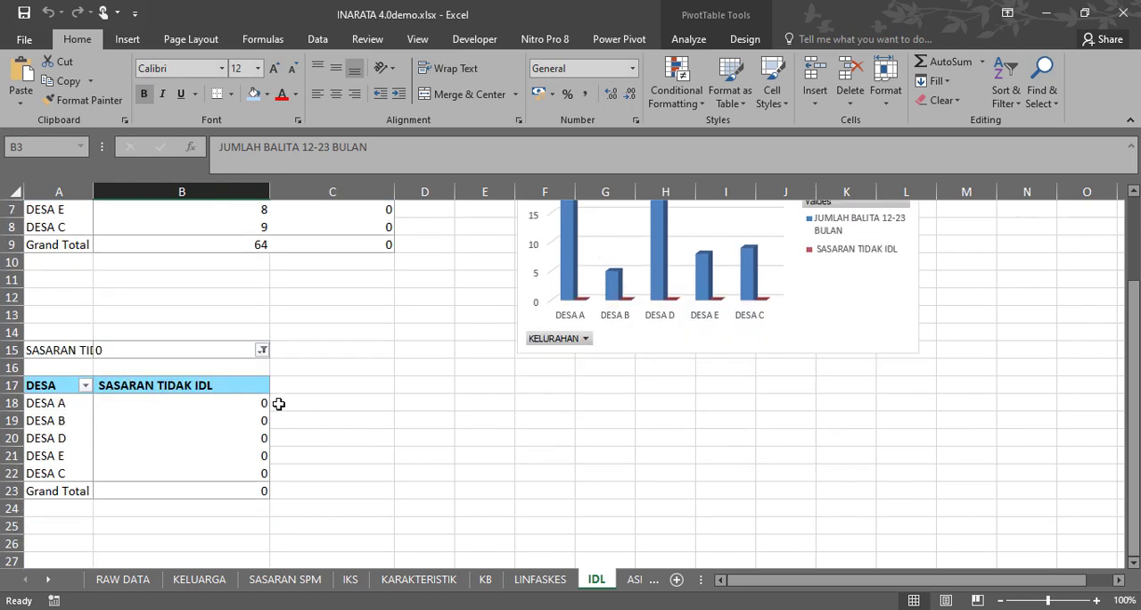
pyautogui.scroll(2, 280, 405)
pyautogui.scroll(-1, 258, 432)
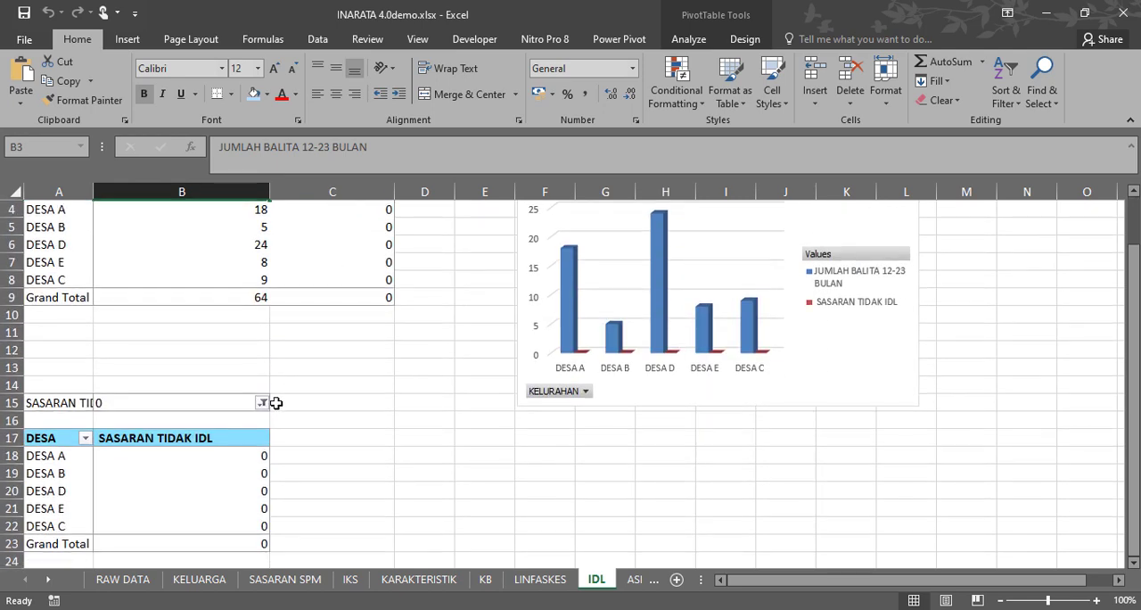
# Check the SASARAN TIDAK IDL filter options of the tracking table against the SASARAN TIDAK IDL values in C4:C9.
pyautogui.click(263, 402)
pyautogui.click(227, 372)
pyautogui.scroll(1, 301, 378)
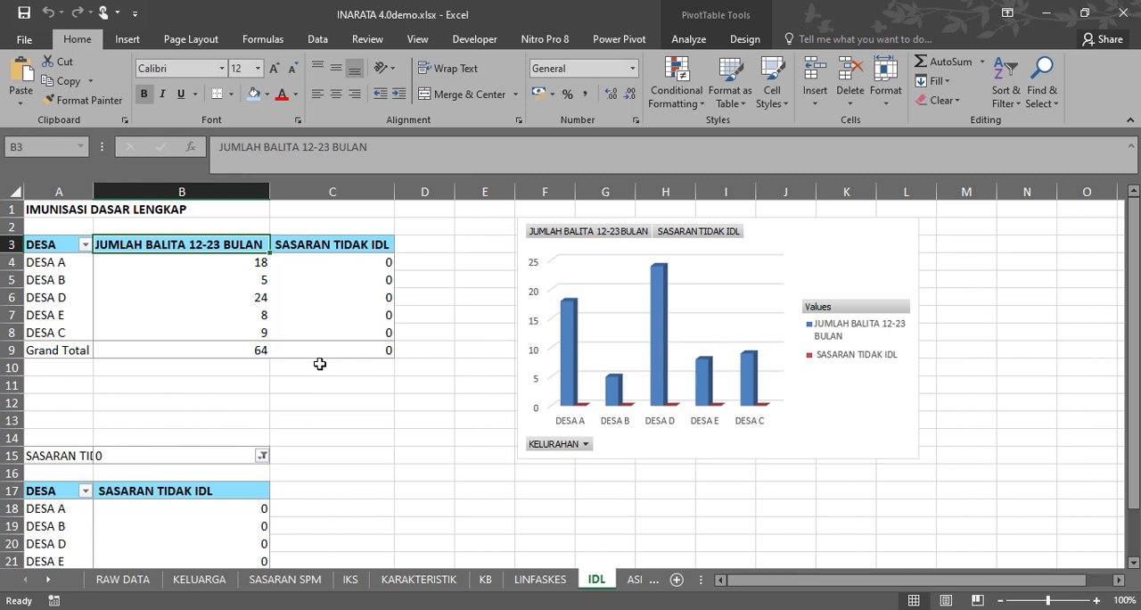
pyautogui.moveTo(383, 264); pyautogui.dragTo(362, 352)
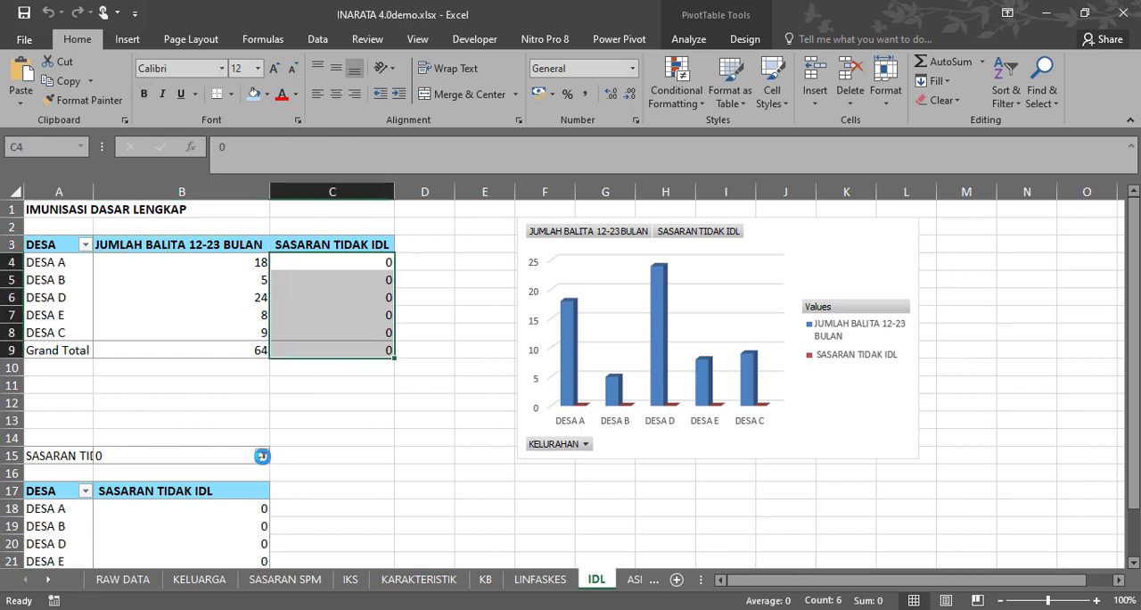
pyautogui.click(262, 456)
pyautogui.click(231, 426)
pyautogui.click(377, 455)
# Examine the ASI EKSKLUSIF sheet, comparing the TIDAK ASI EKSLUSIF values in C4:C8 with the TRACKING table.
pyautogui.click(635, 579)
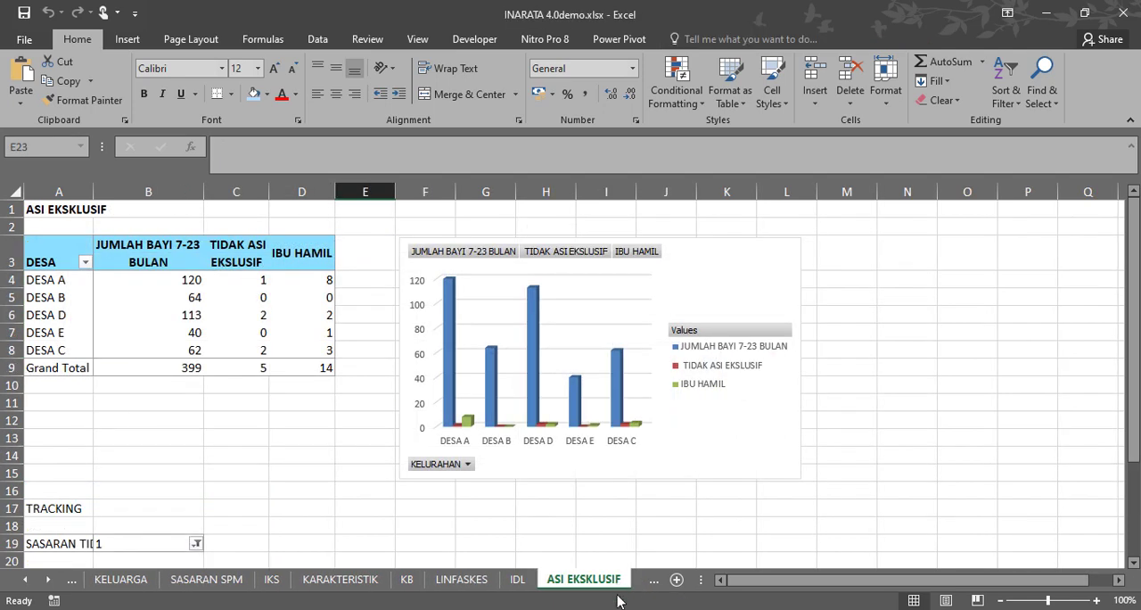
pyautogui.scroll(-2, 167, 456)
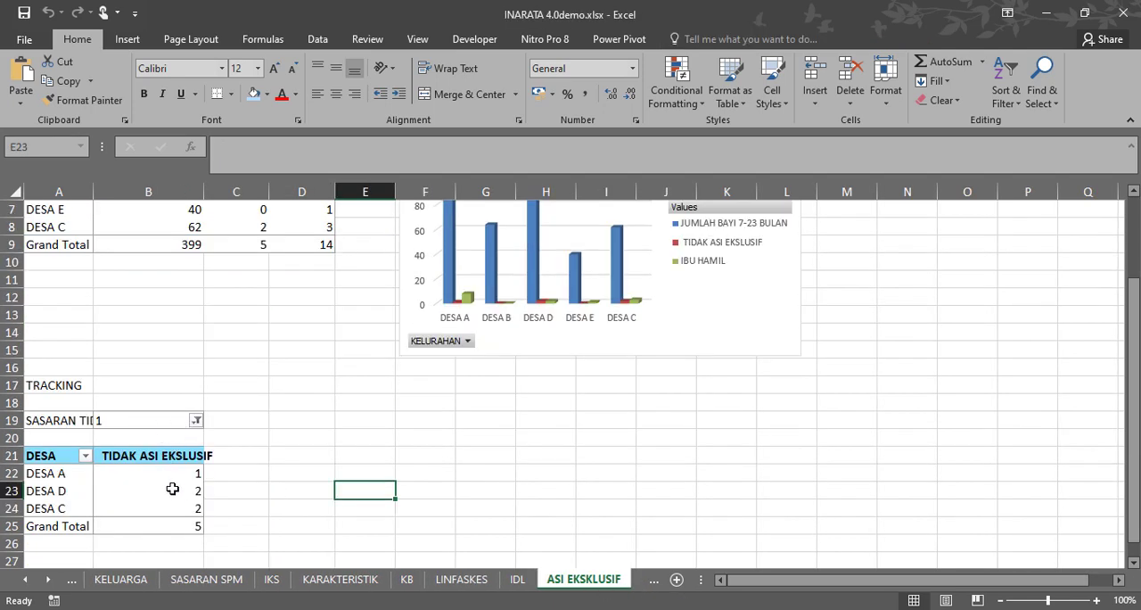
pyautogui.scroll(2, 265, 444)
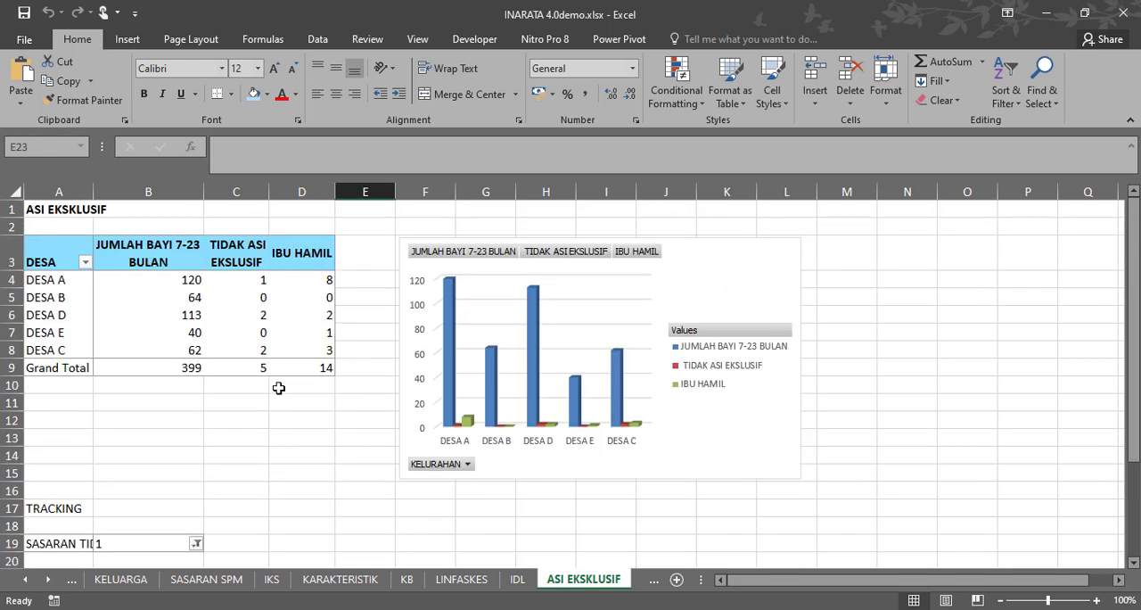
pyautogui.moveTo(247, 285); pyautogui.dragTo(247, 354)
pyautogui.scroll(-2, 137, 475)
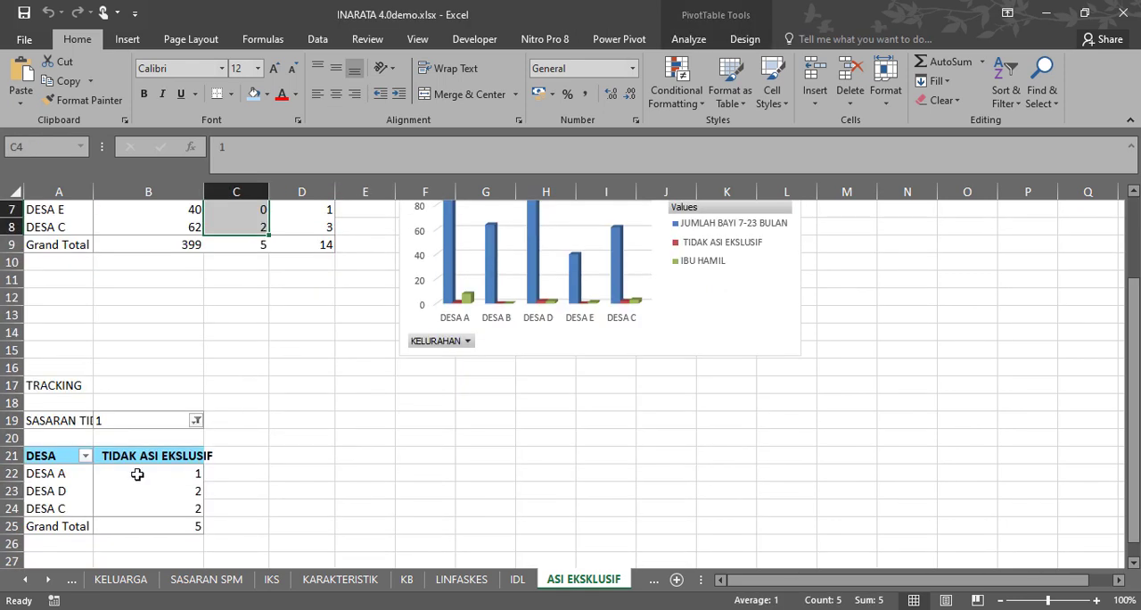
pyautogui.scroll(2, 290, 488)
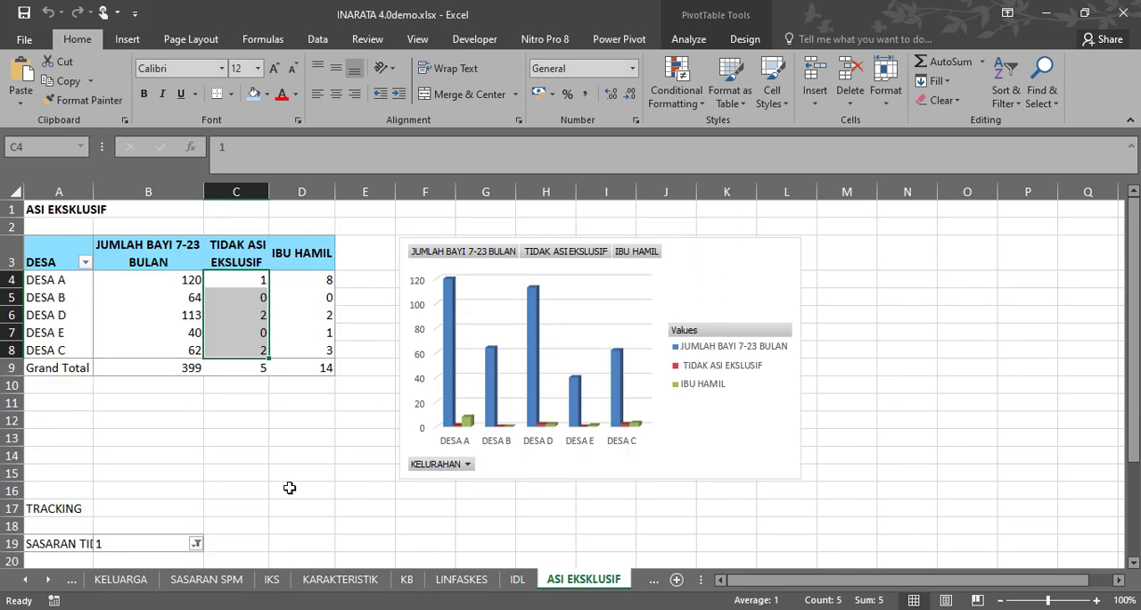
pyautogui.scroll(-1, 193, 507)
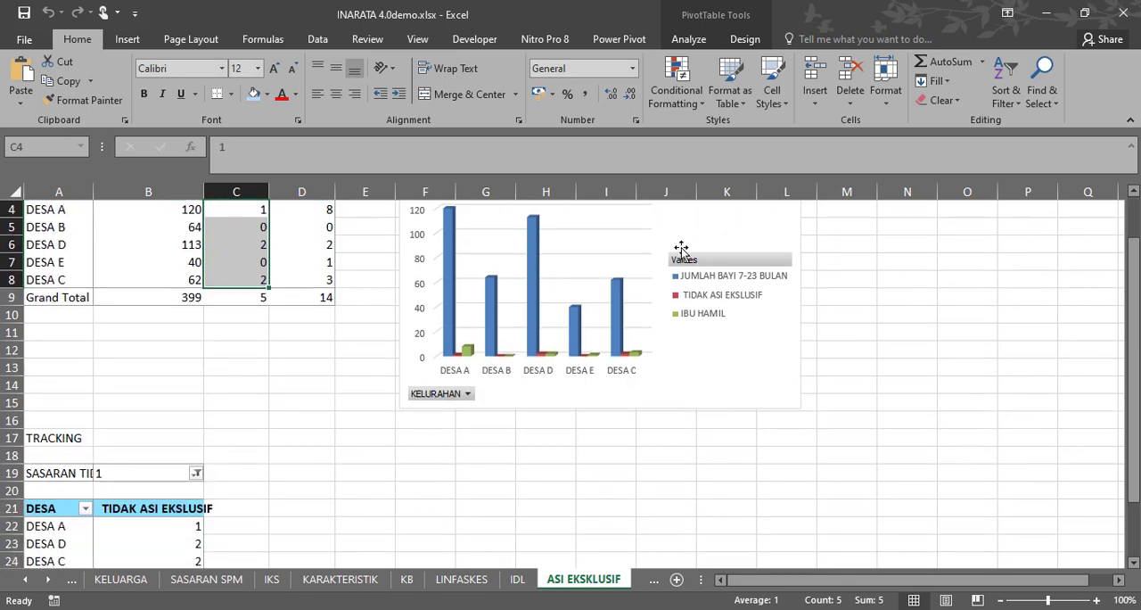
pyautogui.scroll(1, 727, 249)
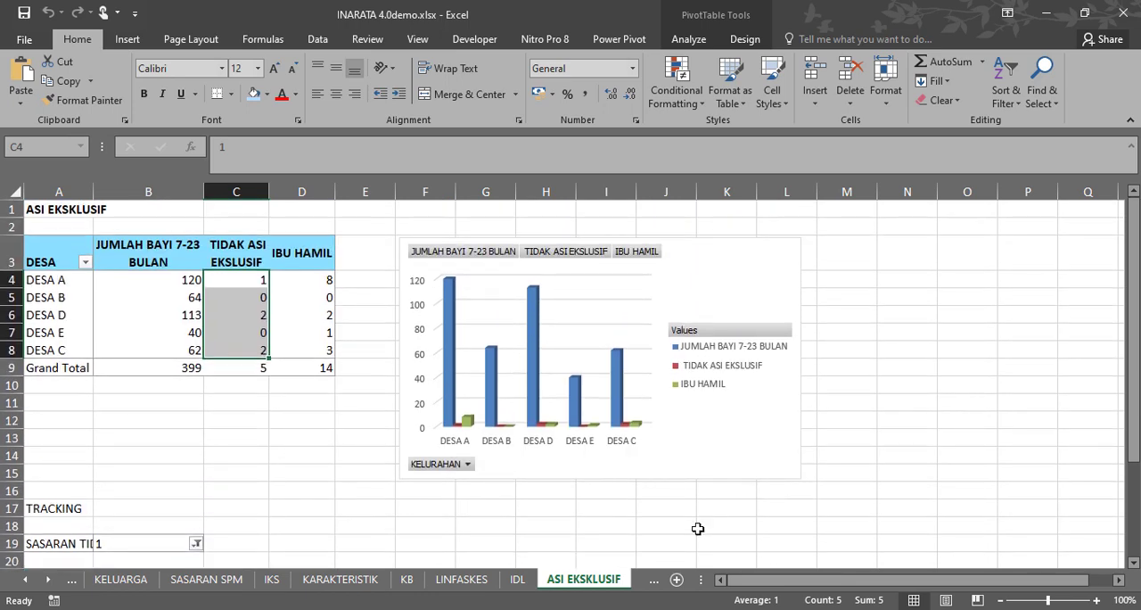
# Open the PANTAU PERTUMBUHAN sheet and view its table of SASARAN TIDAK PEMANTAUAN PERTUMBUHAN by village.
pyautogui.click(49, 584)
pyautogui.click(49, 584)
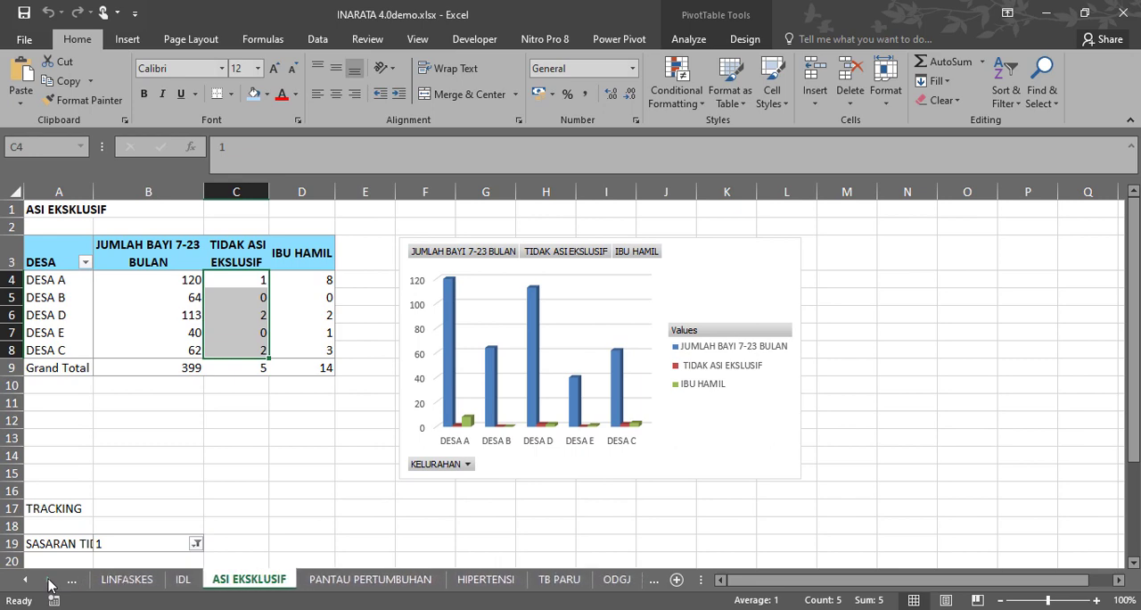
pyautogui.click(49, 584)
pyautogui.click(261, 579)
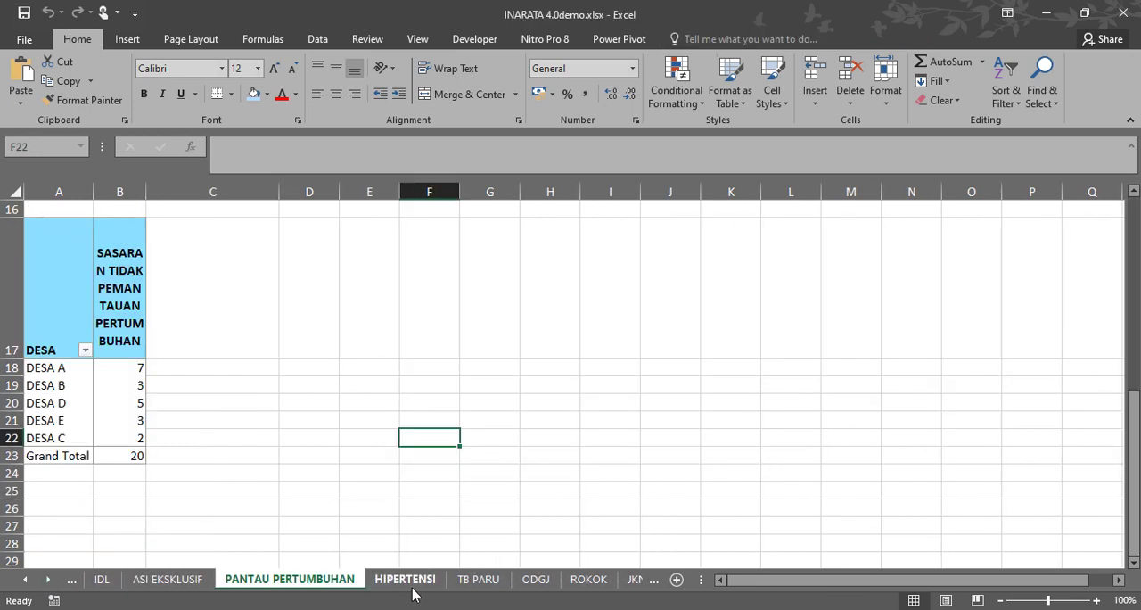
# Examine the HIPERTENSI sheet's village summary, chart, RINCI table and breakdowns by UMUR and PENDIDIKAN.
pyautogui.click(414, 584)
pyautogui.scroll(5, 451, 538)
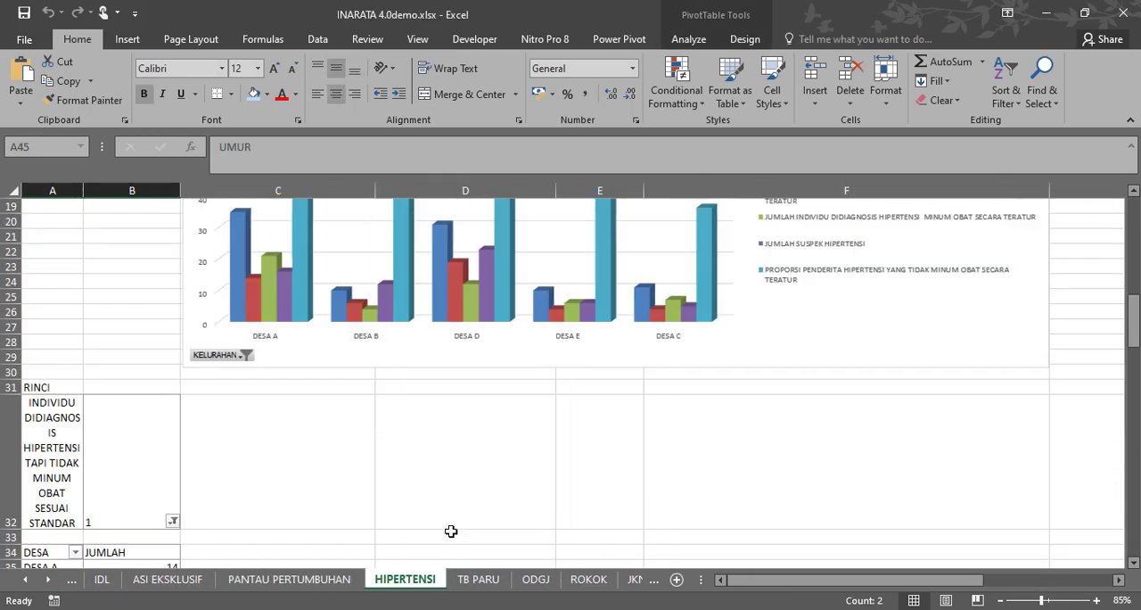
pyautogui.scroll(-2, 455, 517)
pyautogui.scroll(-7, 463, 502)
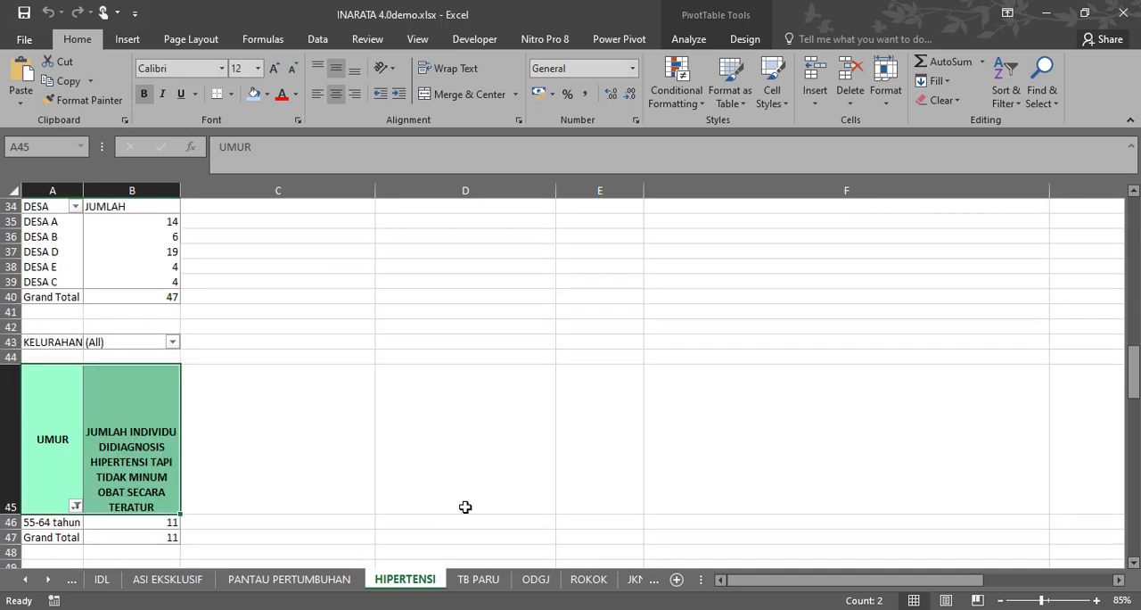
pyautogui.scroll(-3, 467, 482)
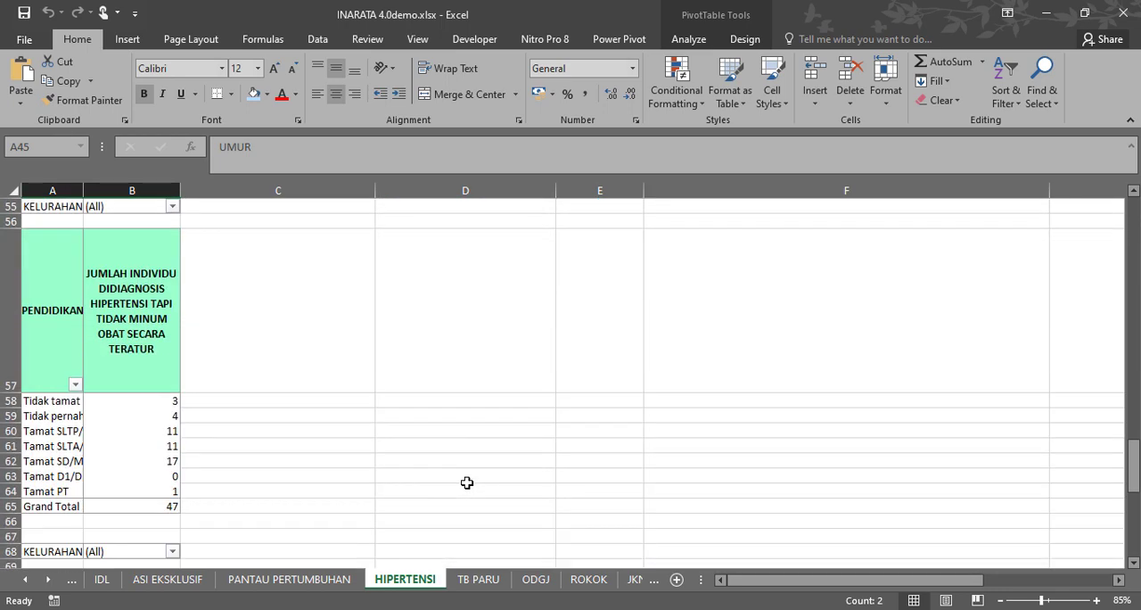
pyautogui.scroll(15, 467, 483)
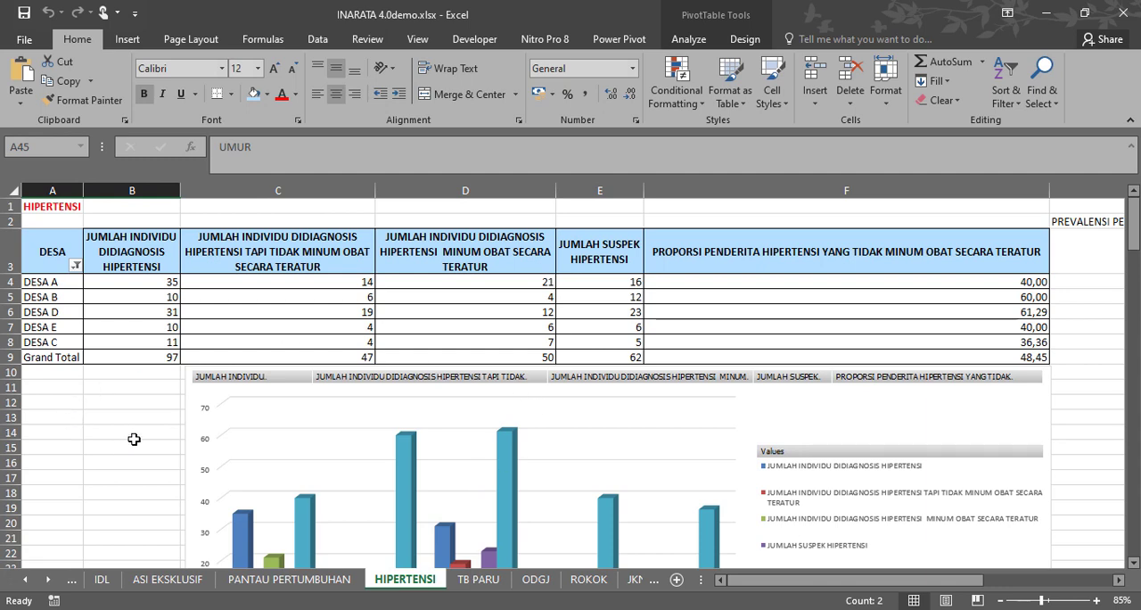
pyautogui.scroll(-2, 134, 439)
pyautogui.scroll(1, 134, 439)
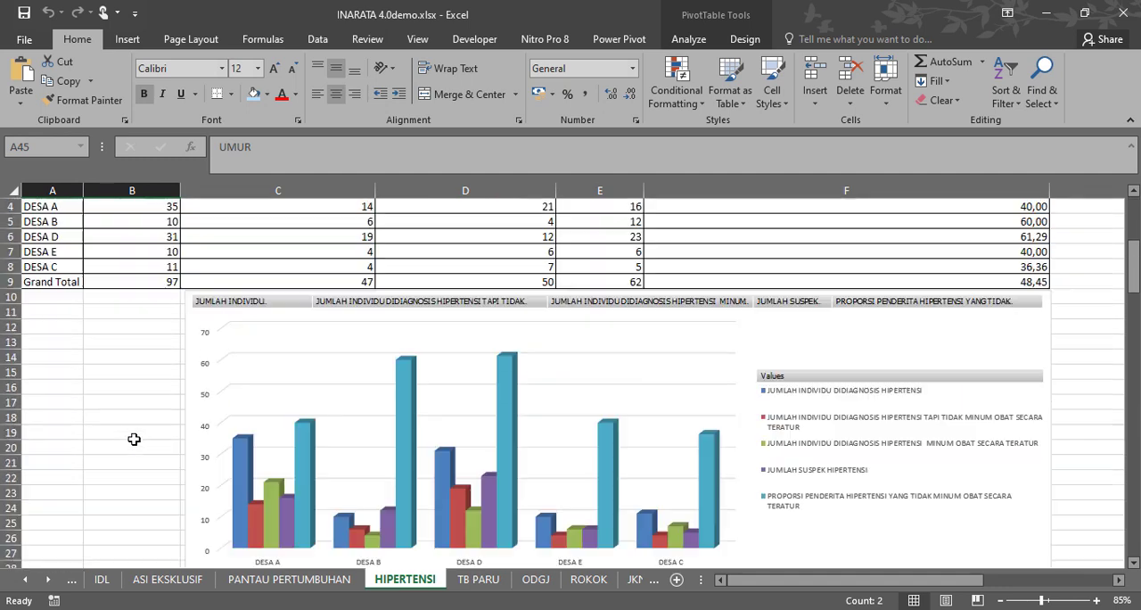
pyautogui.scroll(1, 134, 439)
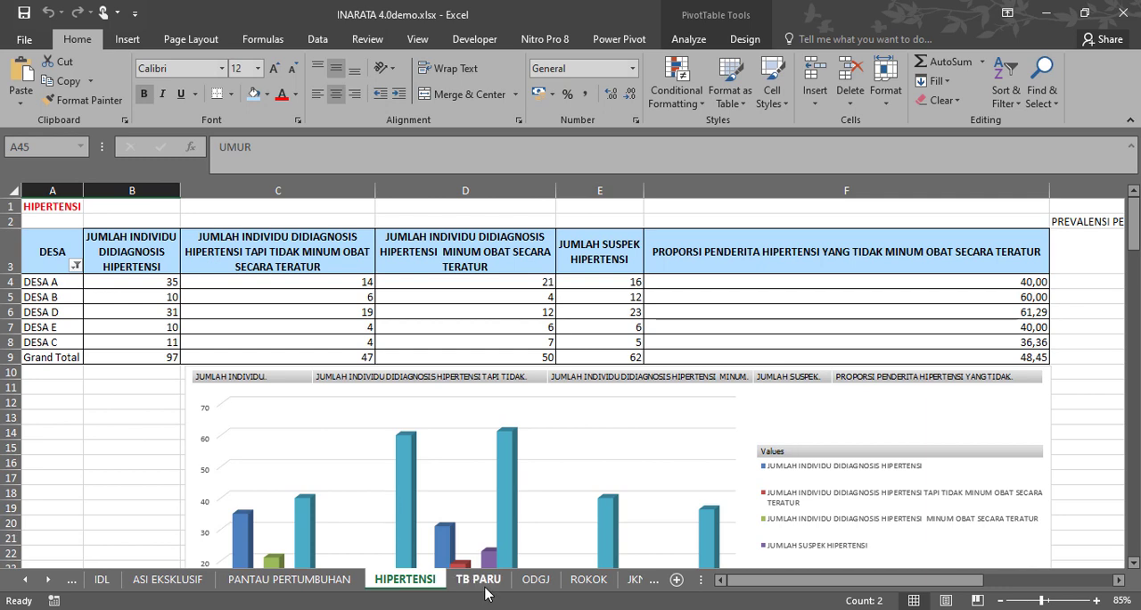
pyautogui.moveTo(824, 589)
pyautogui.mouseDown()
pyautogui.moveTo(856, 589)
pyautogui.moveTo(824, 589)
pyautogui.mouseUp()
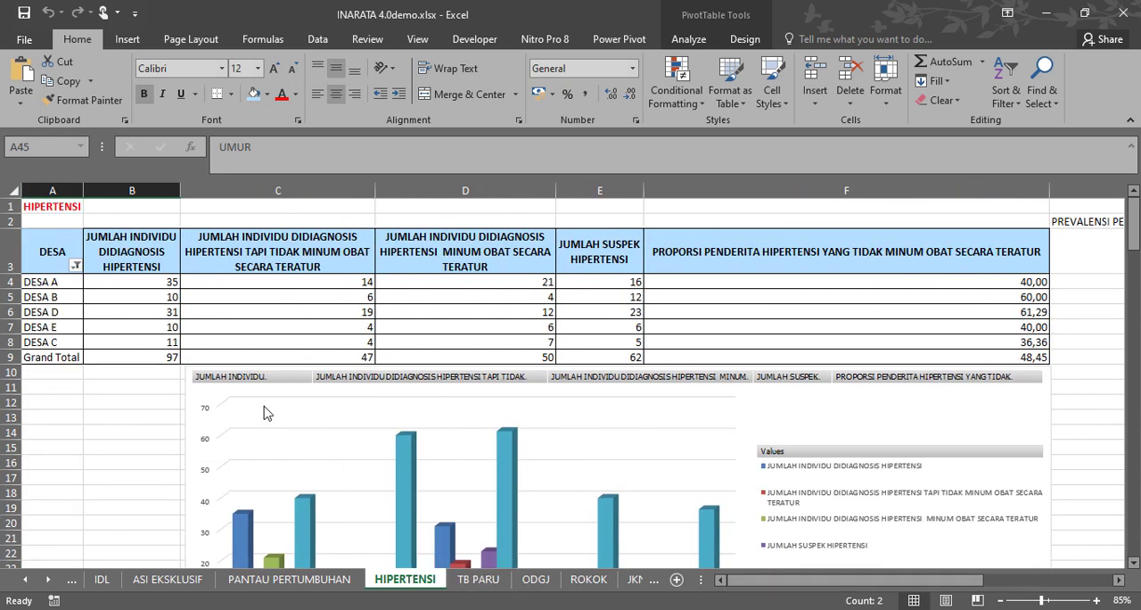
# Filter the UMUR pivot table on HIPERTENSI to include all age categories except the blank entry.
pyautogui.scroll(-10, 73, 425)
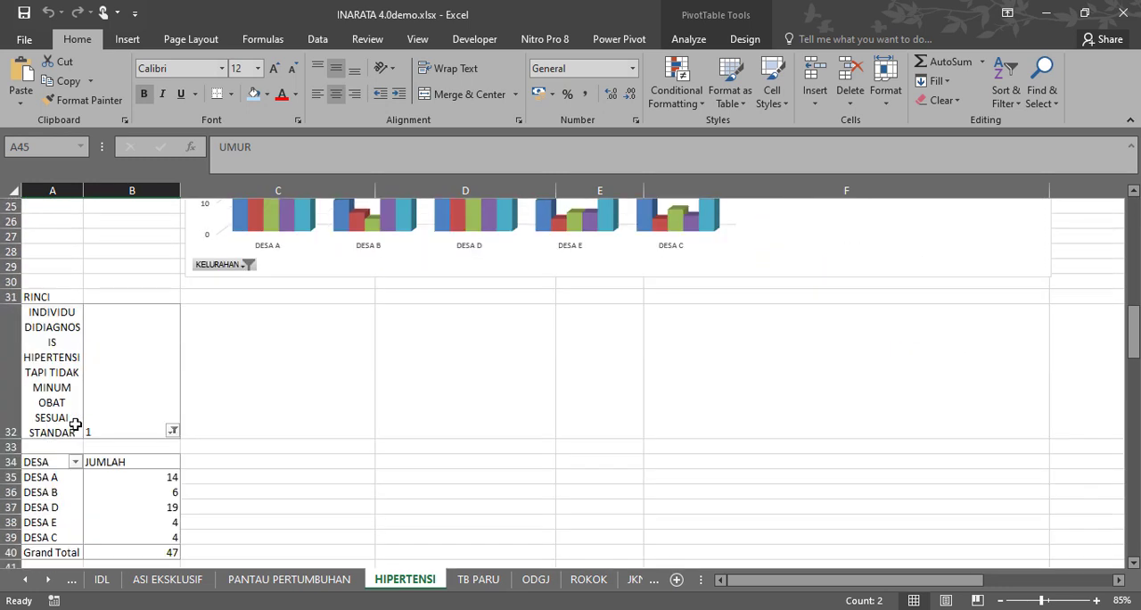
pyautogui.scroll(-3, 74, 425)
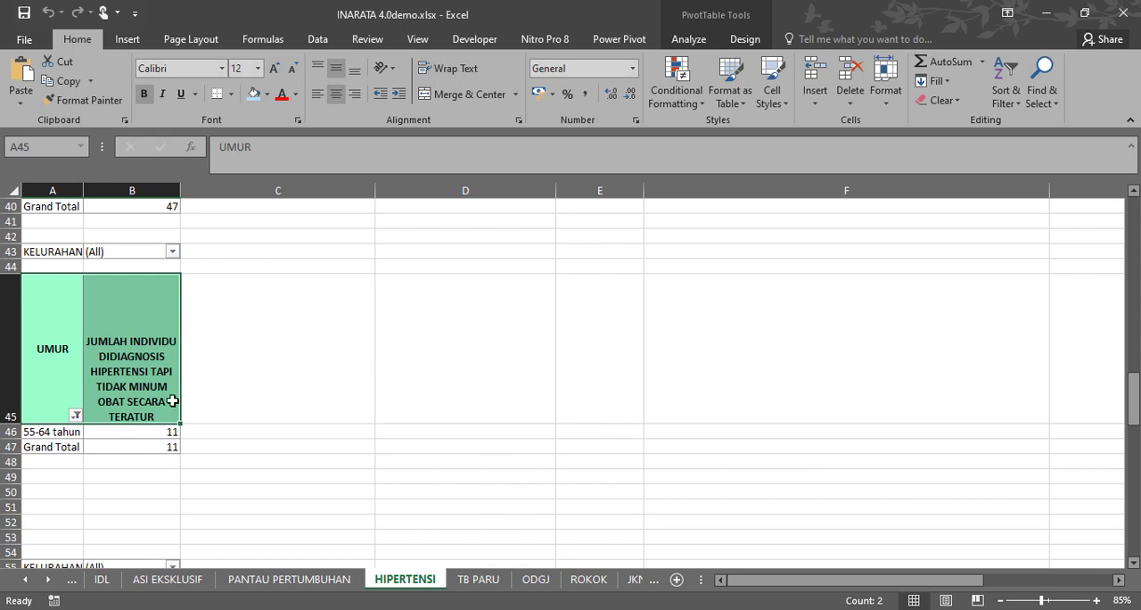
pyautogui.click(56, 432)
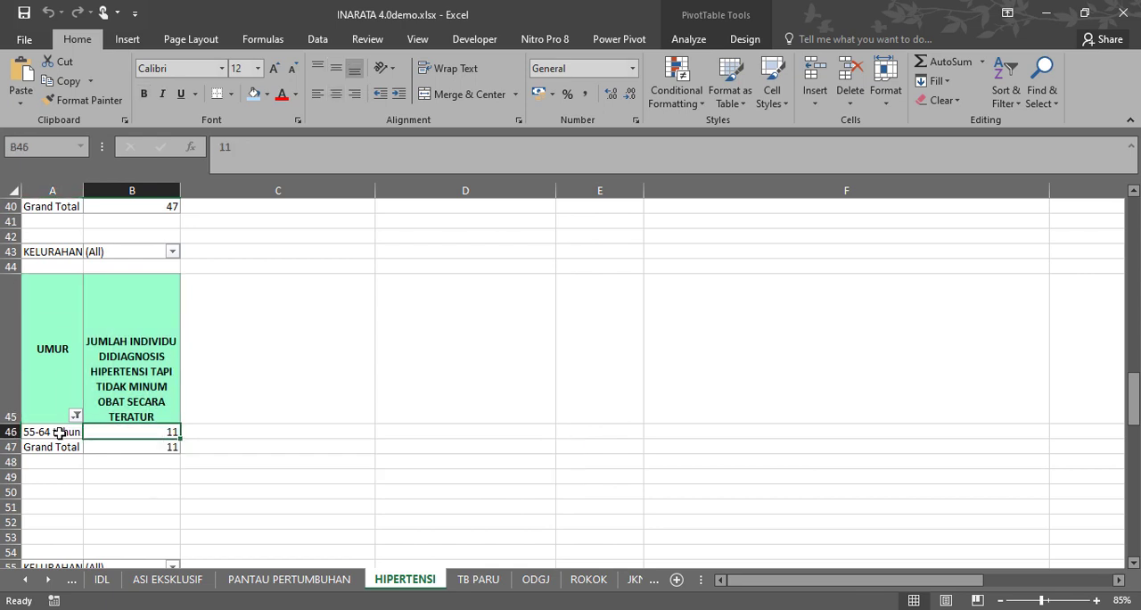
pyautogui.click(76, 416)
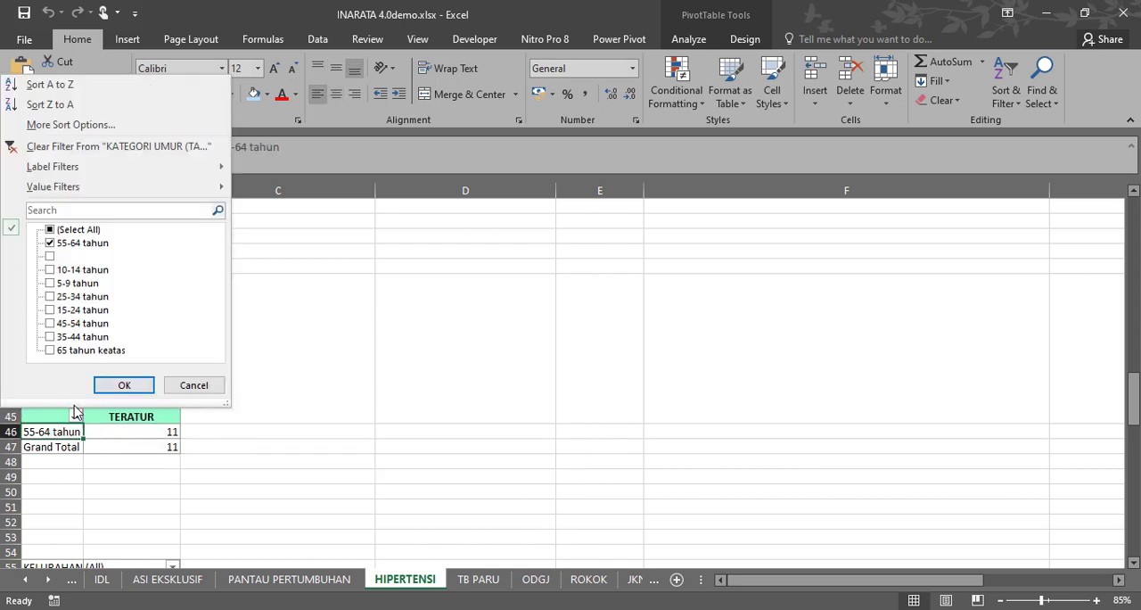
pyautogui.click(50, 230)
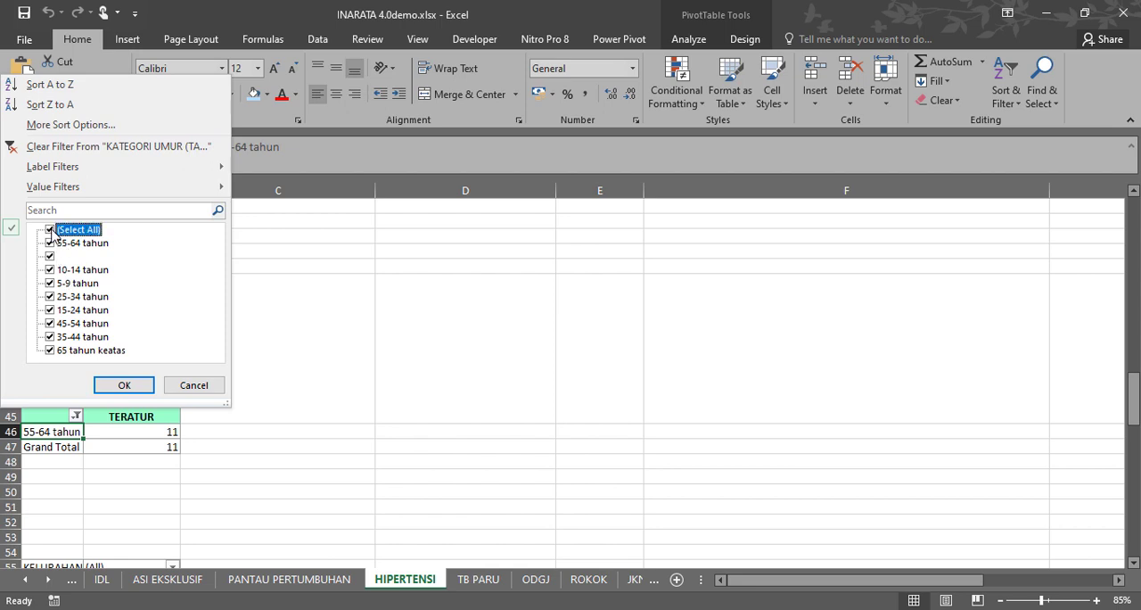
pyautogui.click(50, 257)
pyautogui.click(124, 385)
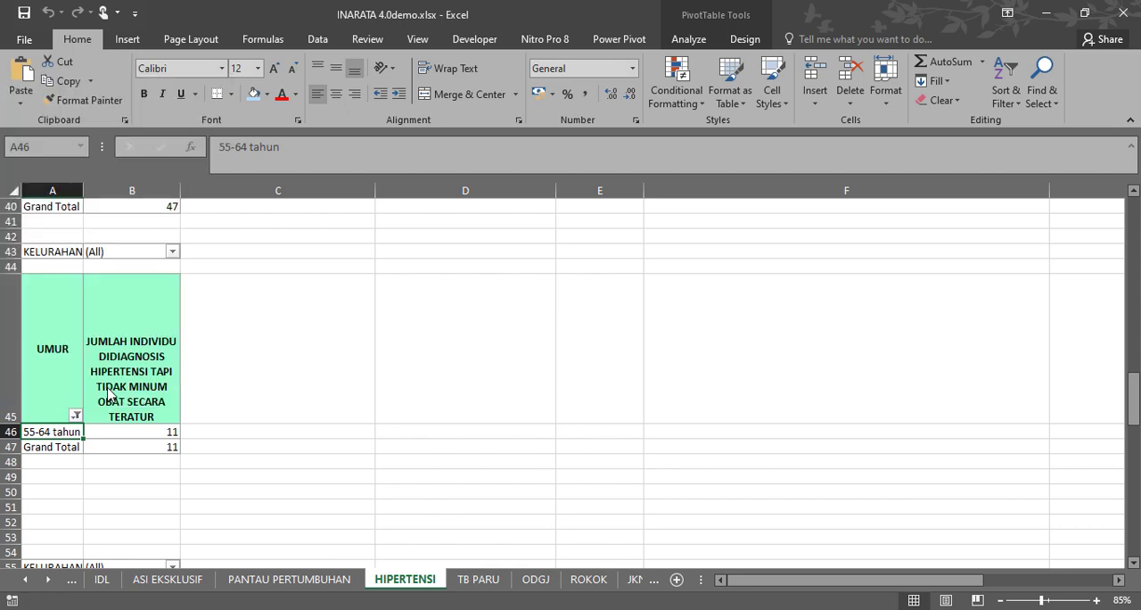
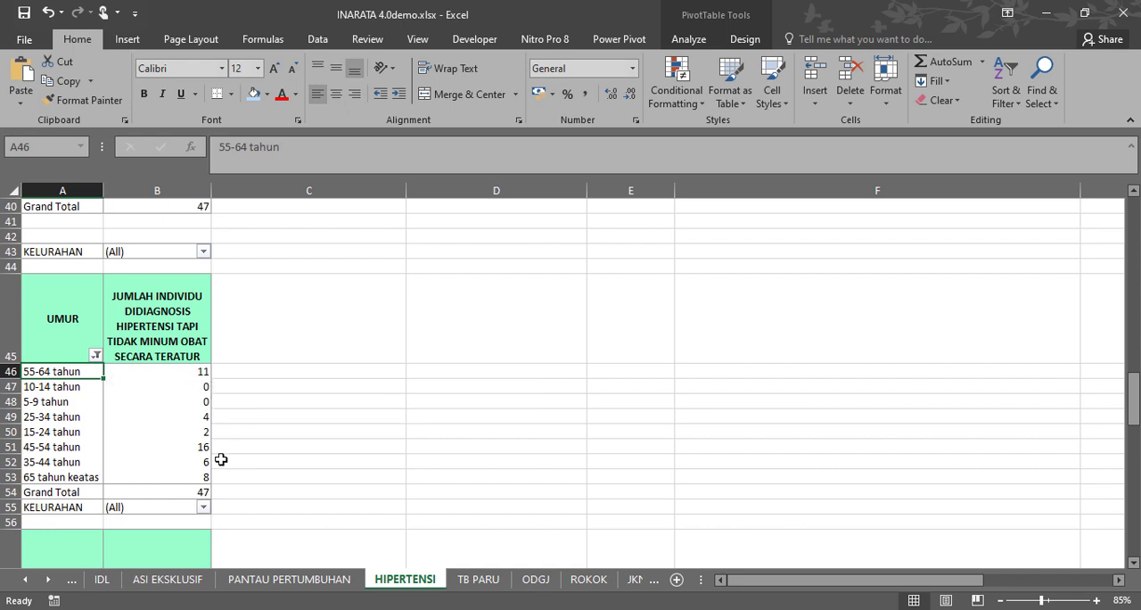
# Examine the age rows in A46:B53 of the UMUR breakdown and the village options of its KELURAHAN filter.
pyautogui.click(12, 447)
pyautogui.moveTo(12, 447); pyautogui.dragTo(11, 374)
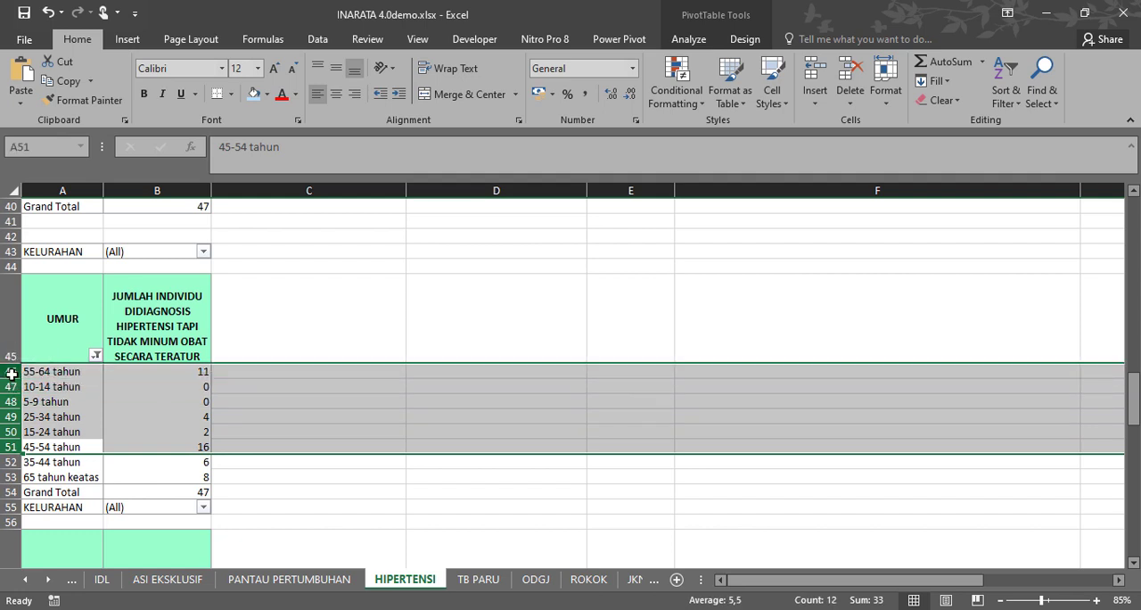
pyautogui.click(270, 312)
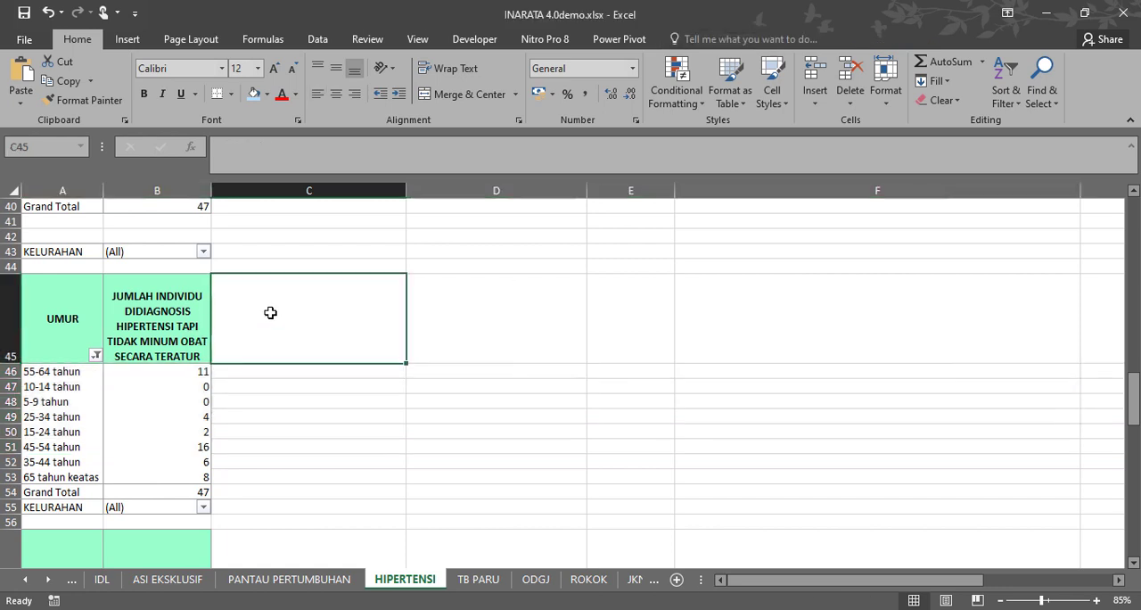
pyautogui.click(316, 415)
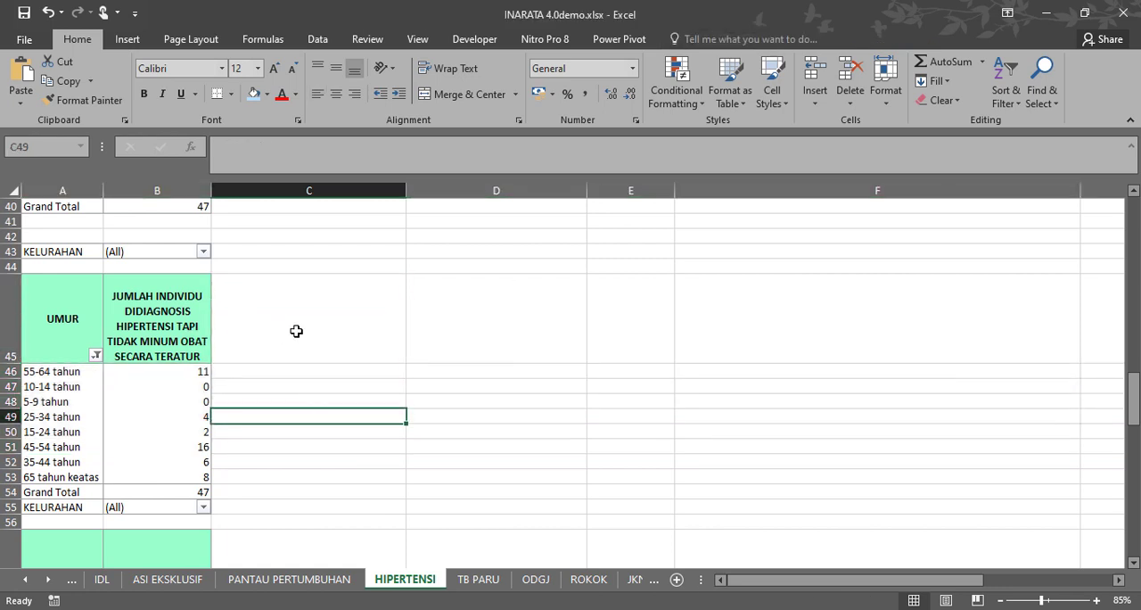
pyautogui.moveTo(11, 373); pyautogui.dragTo(3, 477)
pyautogui.moveTo(2, 478); pyautogui.dragTo(4, 478)
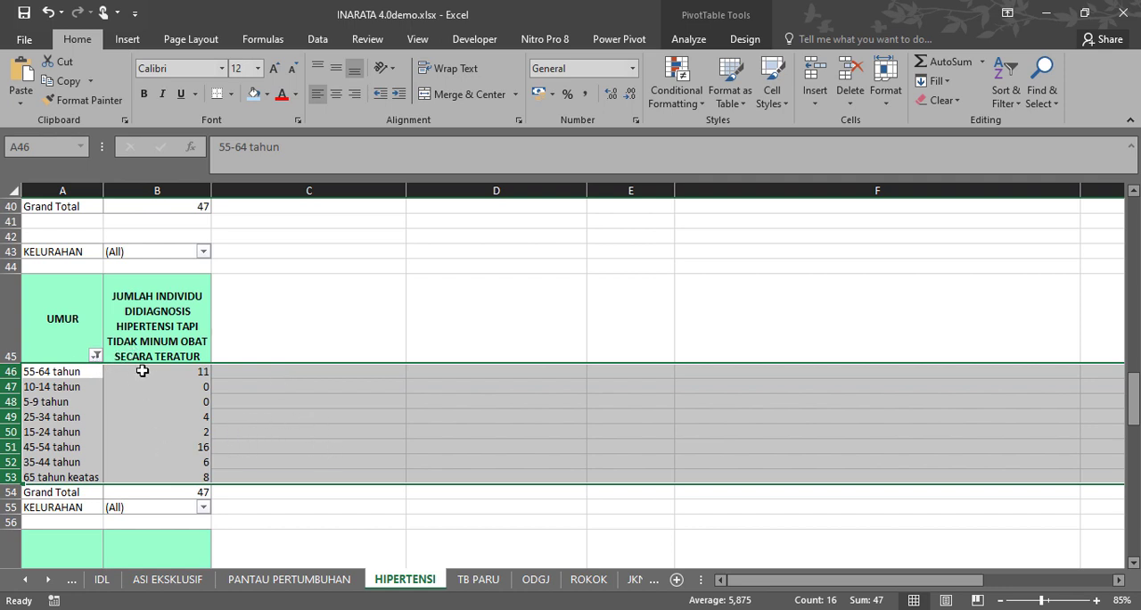
pyautogui.click(203, 252)
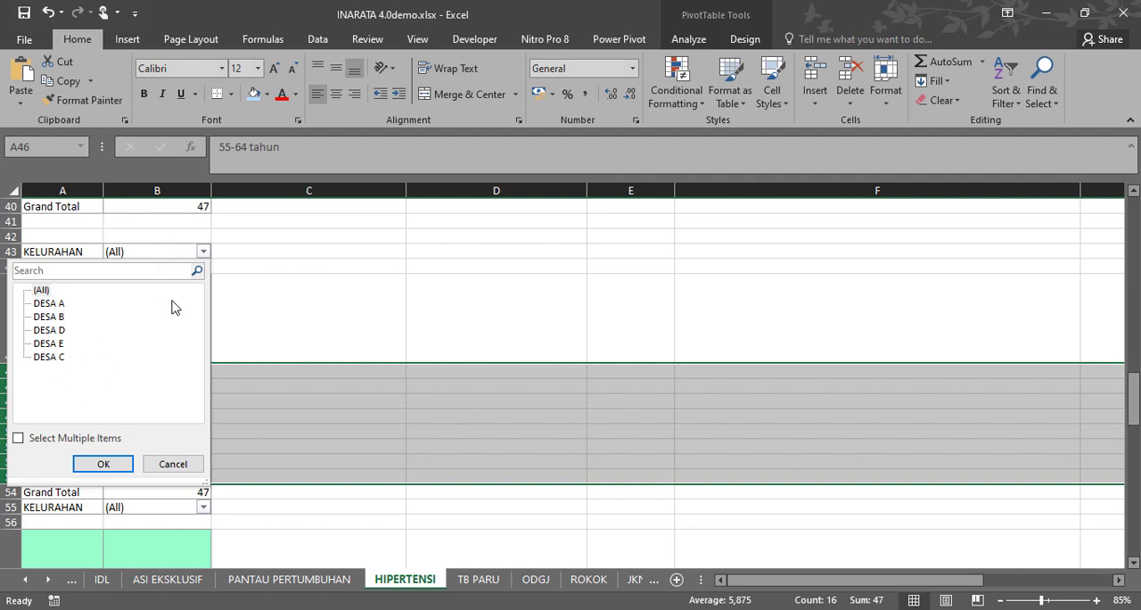
pyautogui.click(172, 464)
pyautogui.click(275, 416)
# Widen column A so the education labels in the PENDIDIKAN table fit in full.
pyautogui.scroll(-1, 273, 409)
pyautogui.scroll(-6, 273, 410)
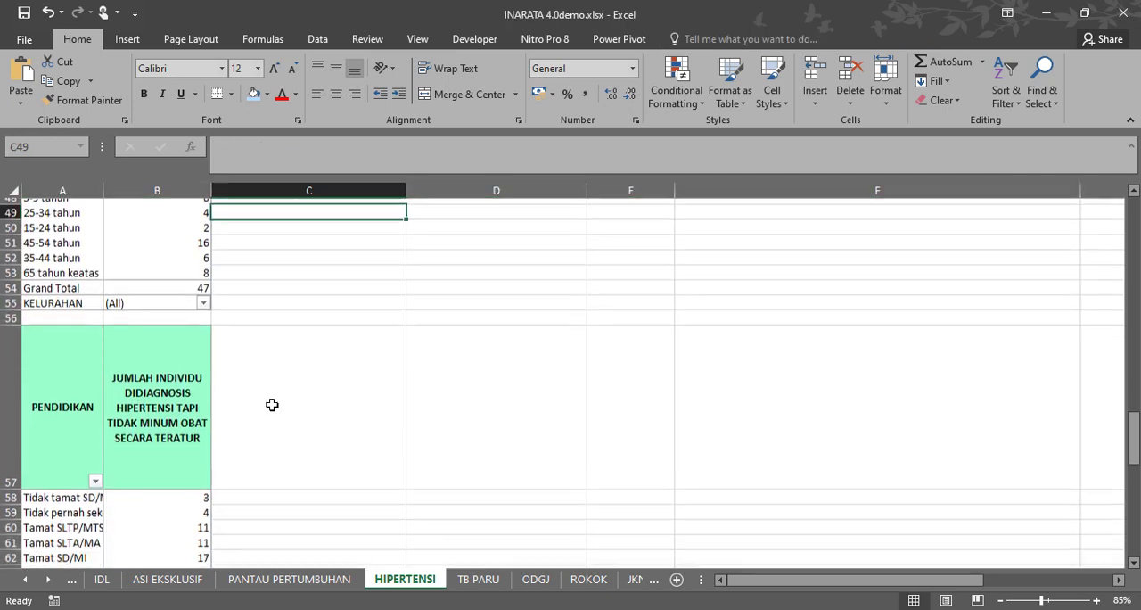
pyautogui.scroll(1, 270, 401)
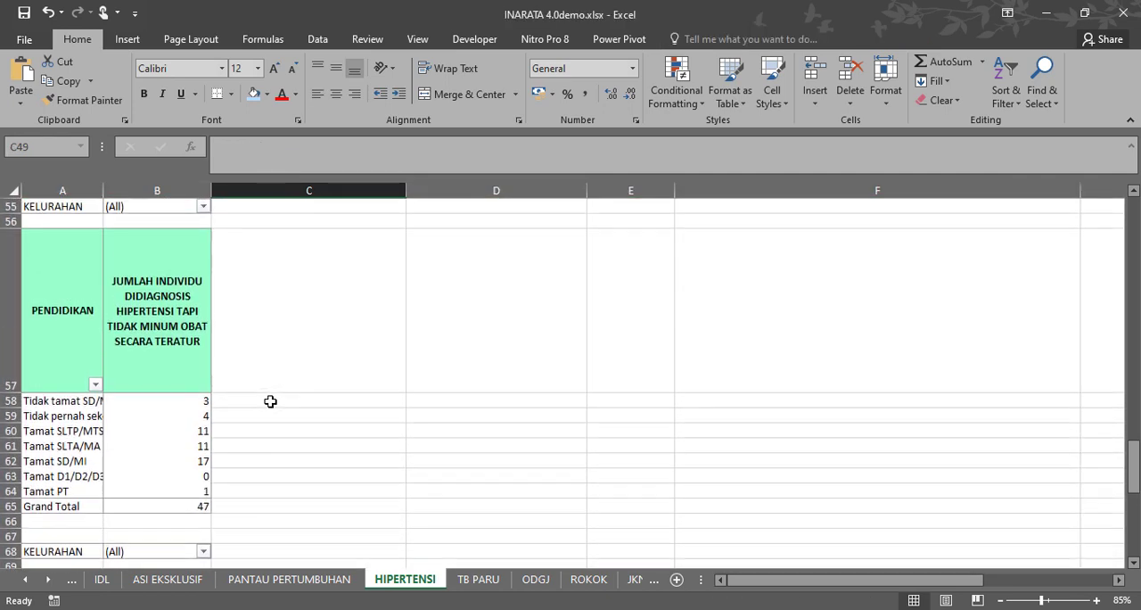
pyautogui.moveTo(103, 190); pyautogui.dragTo(135, 188)
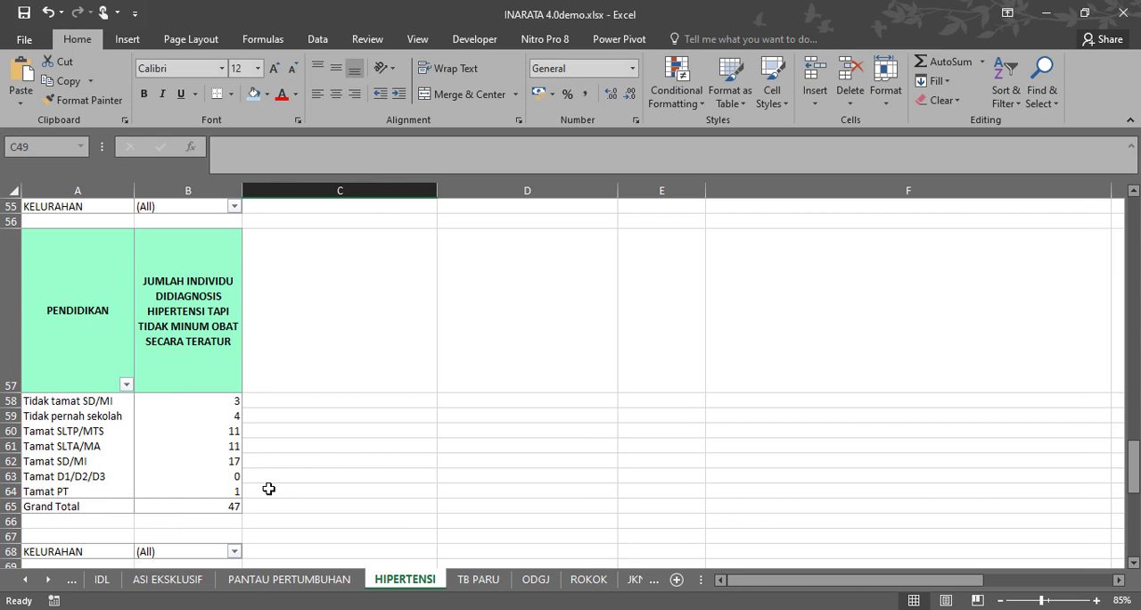
# Highlight the Tamat SLTP/MTS, Tamat SLTA/MA and Tamat SD/MI rows of the PENDIDIKAN table to inspect their counts.
pyautogui.moveTo(10, 431); pyautogui.dragTo(4, 456)
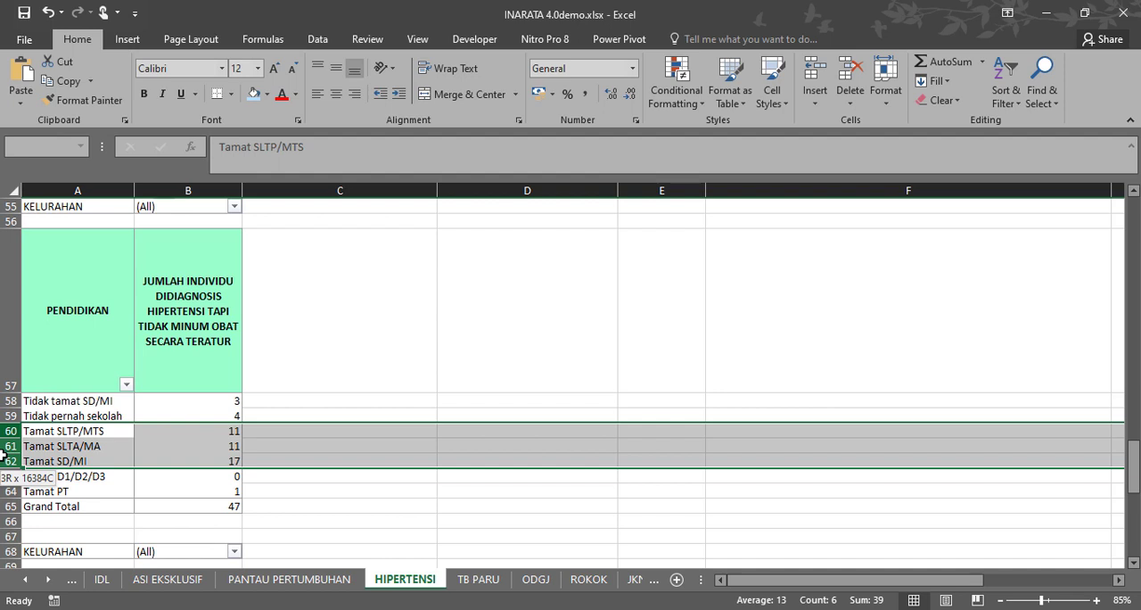
pyautogui.moveTo(4, 456); pyautogui.dragTo(4, 456)
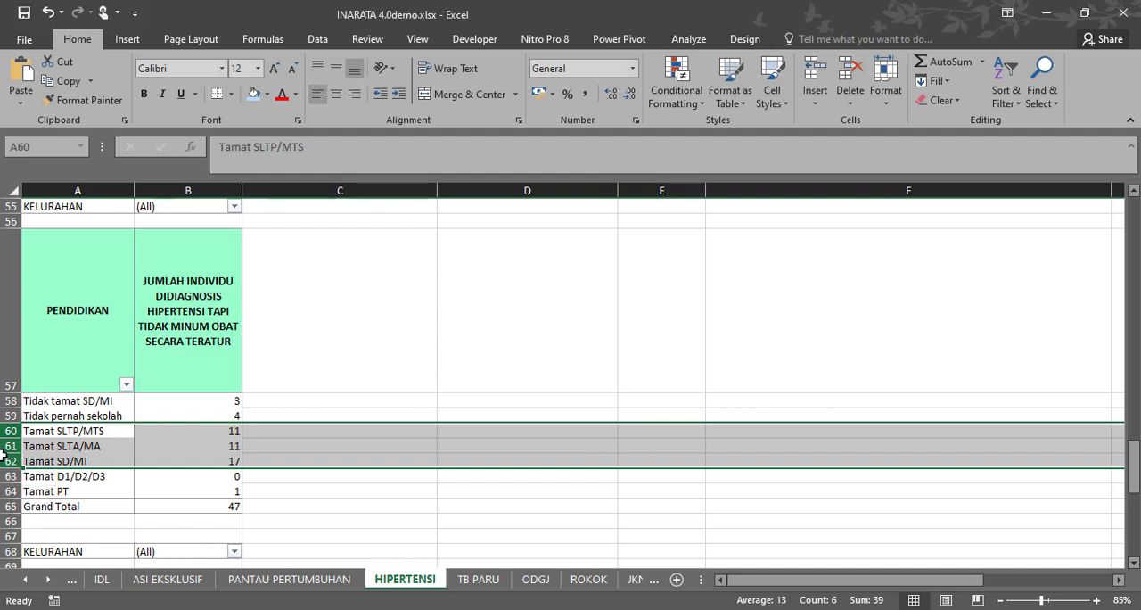
pyautogui.moveTo(333, 431); pyautogui.dragTo(333, 458)
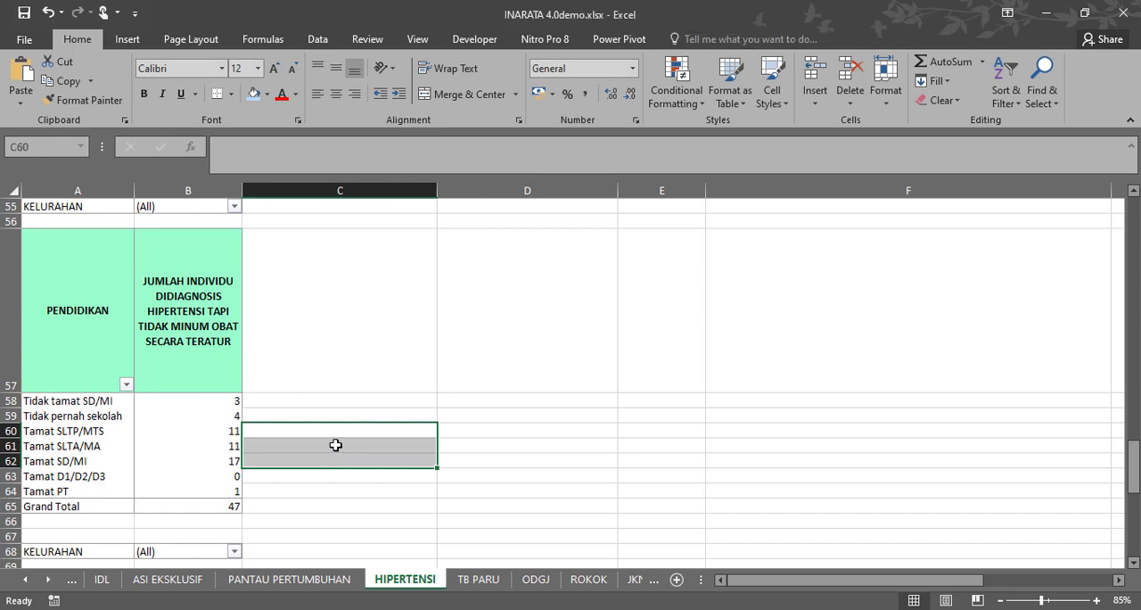
# Examine the PEKERJAAN breakdown of irregularly treated hypertension cases, focusing on the Tidak kerja row against the other occupations.
pyautogui.scroll(-1, 336, 445)
pyautogui.scroll(-4, 336, 443)
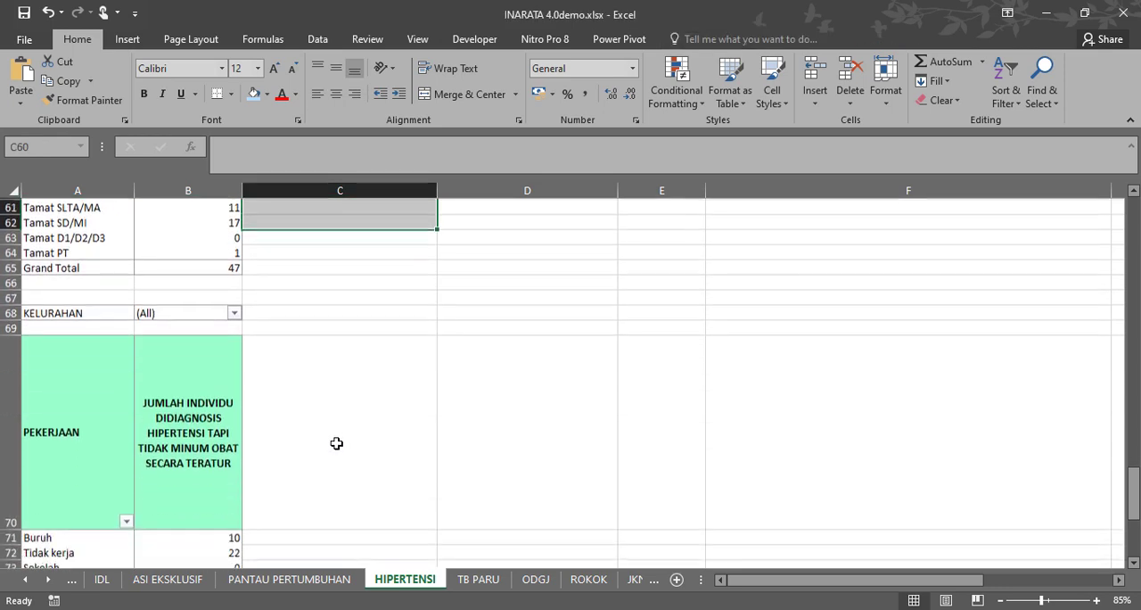
pyautogui.scroll(-1, 335, 437)
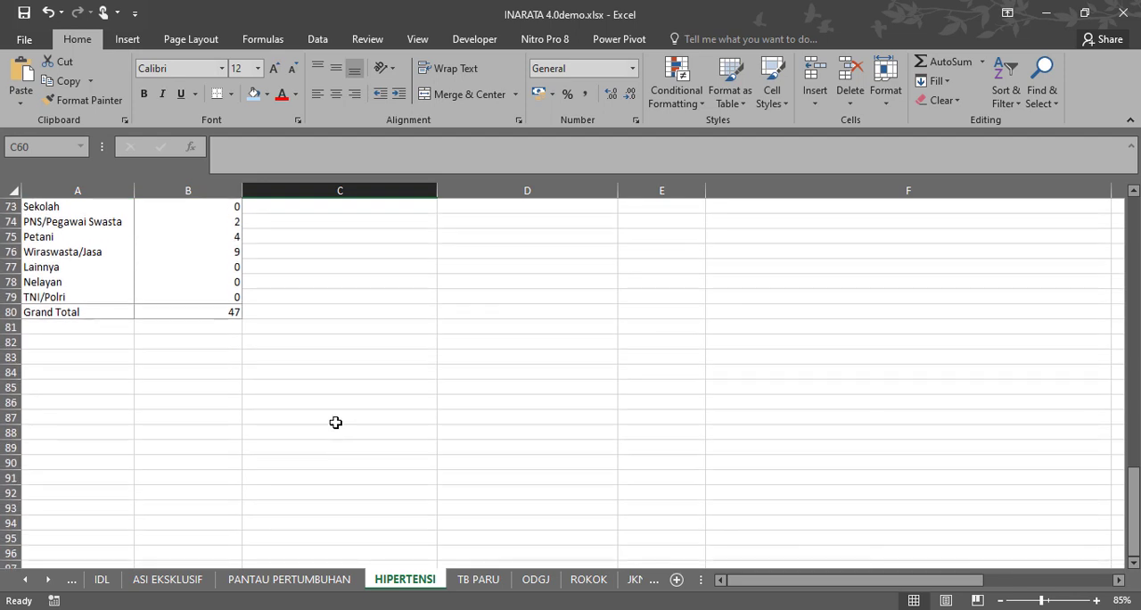
pyautogui.scroll(2, 333, 421)
pyautogui.scroll(-1, 334, 421)
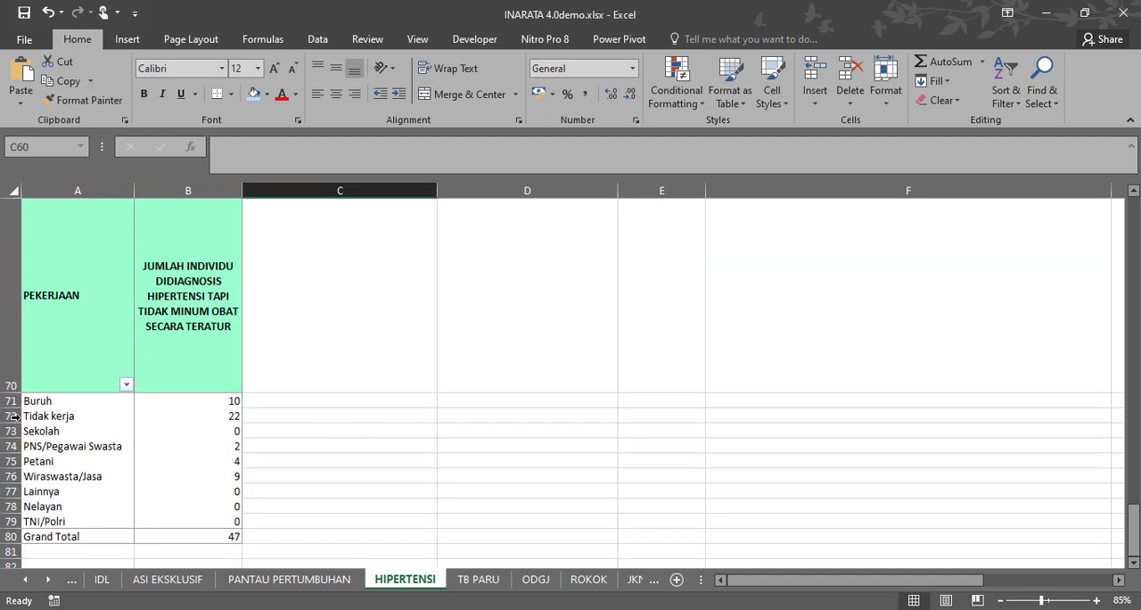
pyautogui.moveTo(10, 415); pyautogui.dragTo(2, 522)
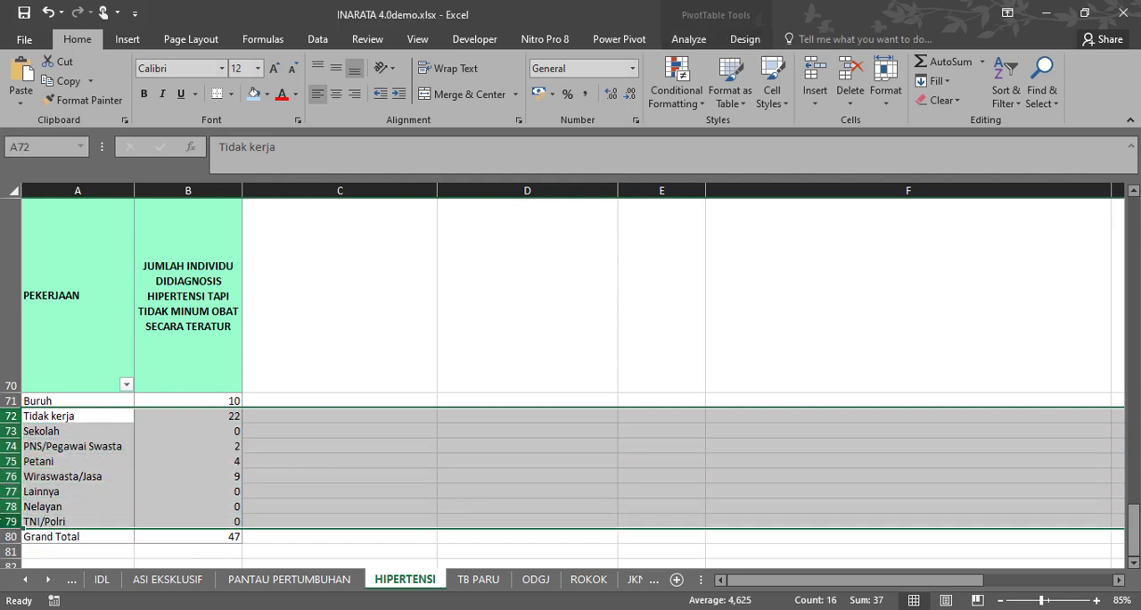
pyautogui.click(12, 415)
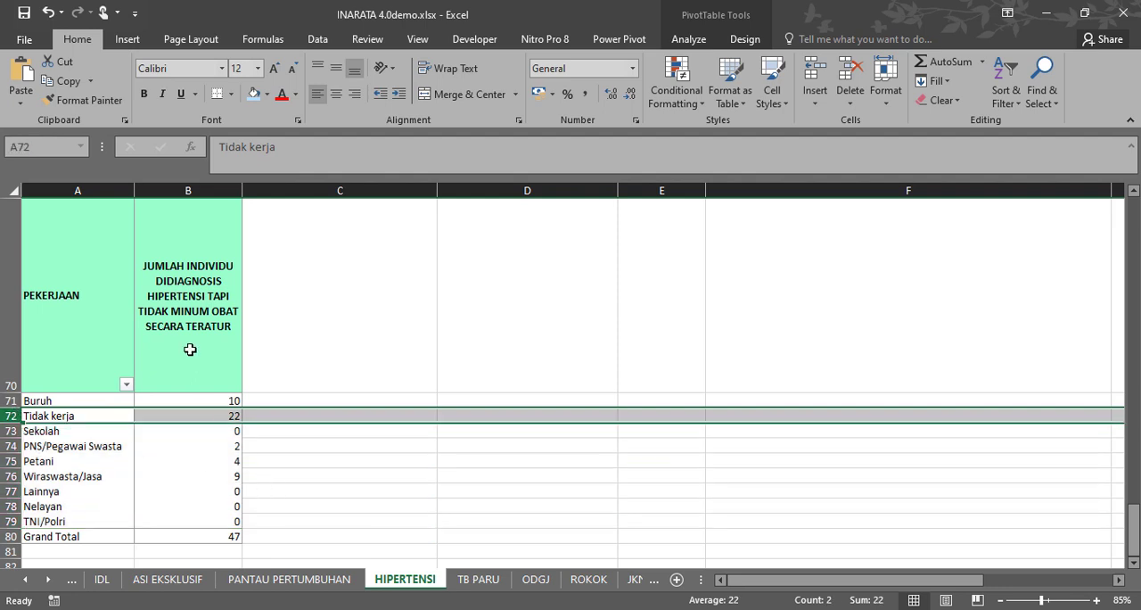
pyautogui.click(302, 471)
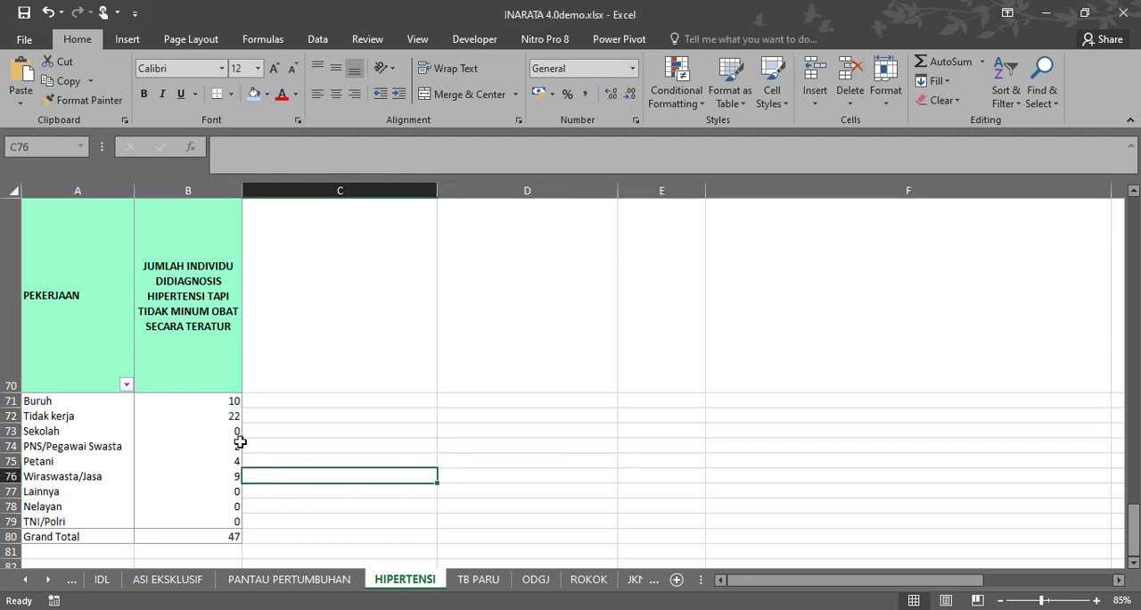
pyautogui.click(14, 416)
pyautogui.click(284, 431)
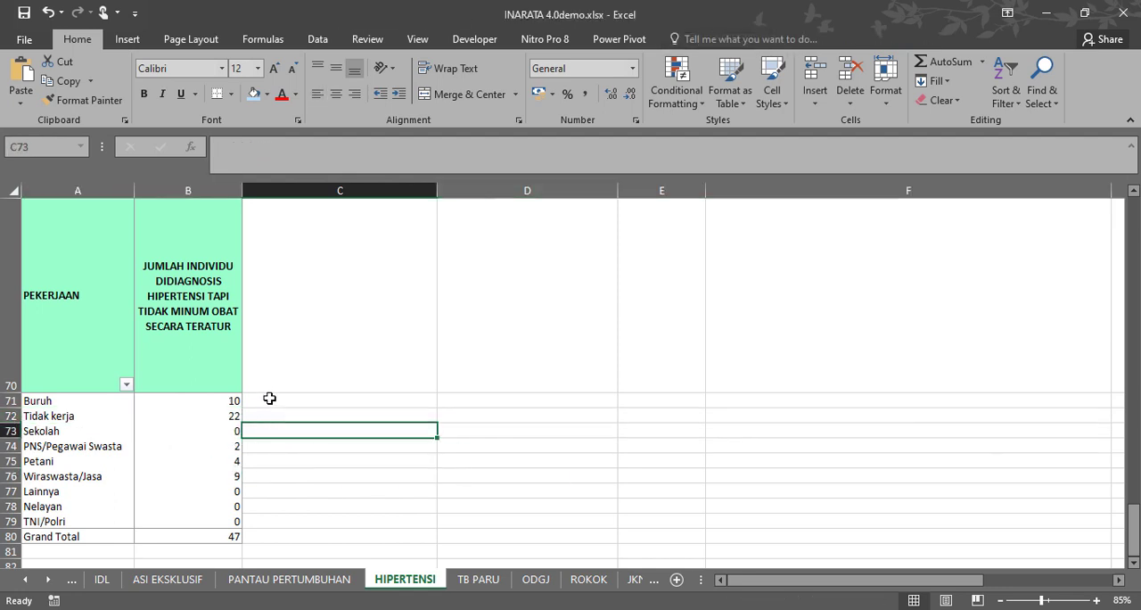
pyautogui.moveTo(268, 399); pyautogui.dragTo(42, 535)
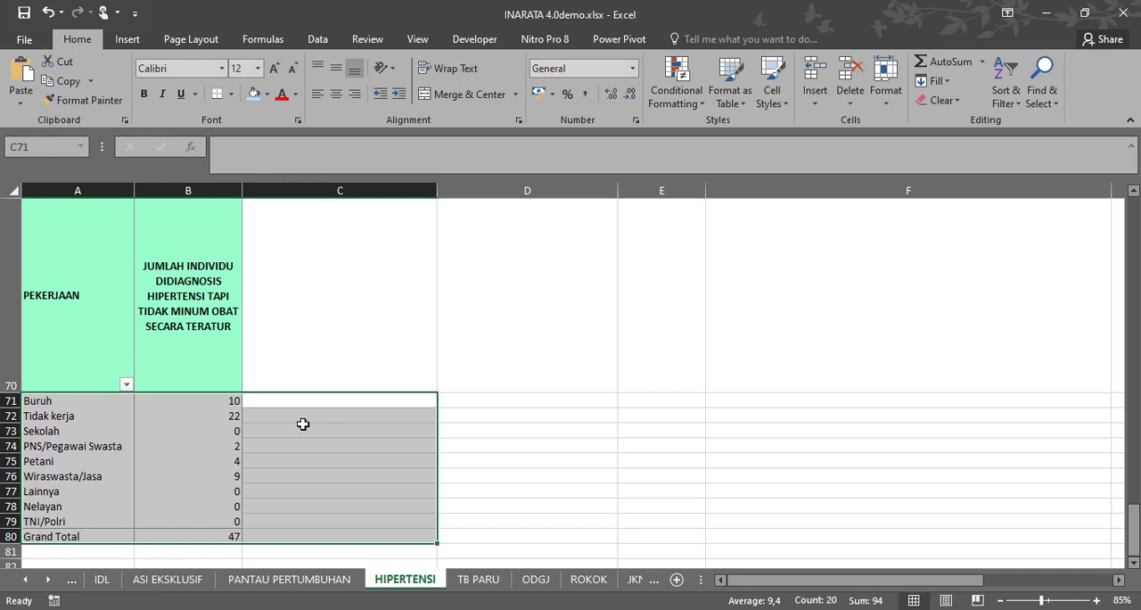
pyautogui.click(304, 431)
pyautogui.click(42, 415)
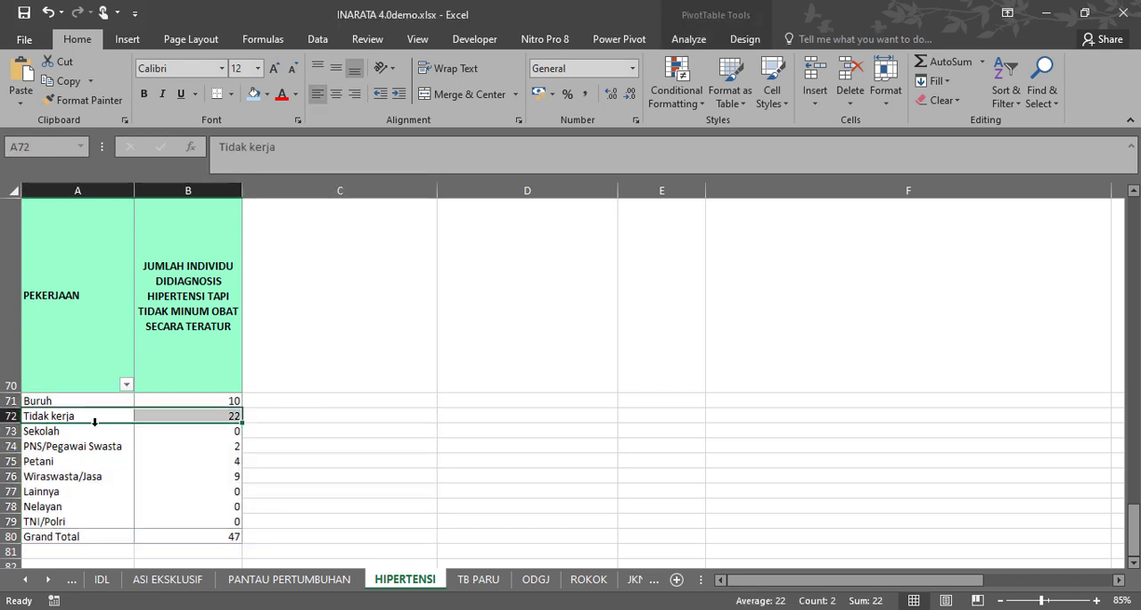
pyautogui.click(298, 433)
# Drill down into the Tidak kerja count for all villages, review the extracted records, and return to the HIPERTENSI sheet.
pyautogui.click(183, 419)
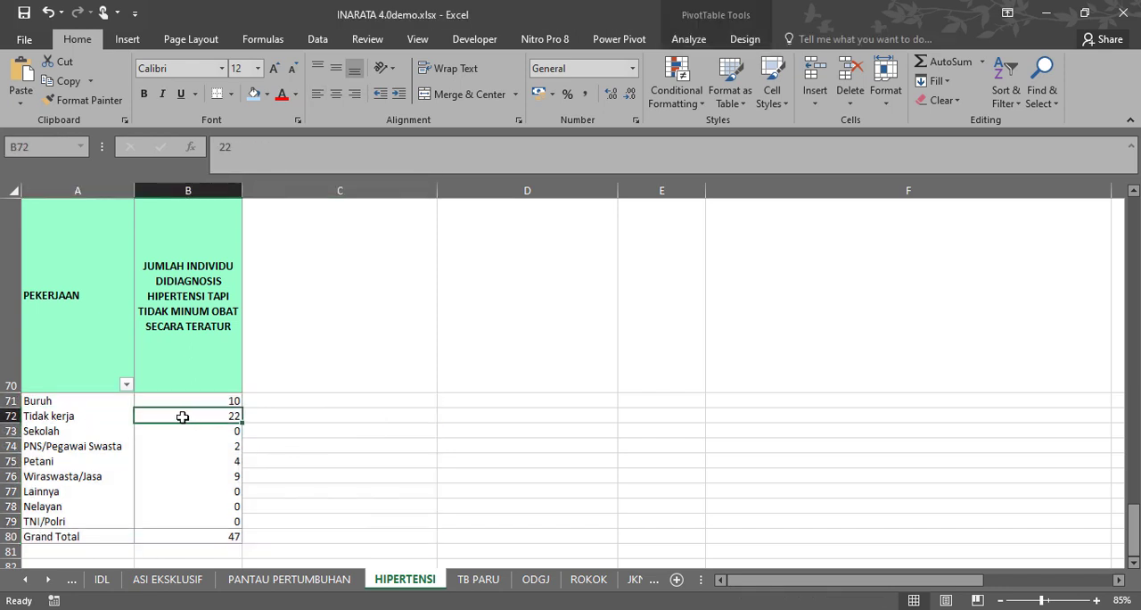
pyautogui.doubleClick(176, 417)
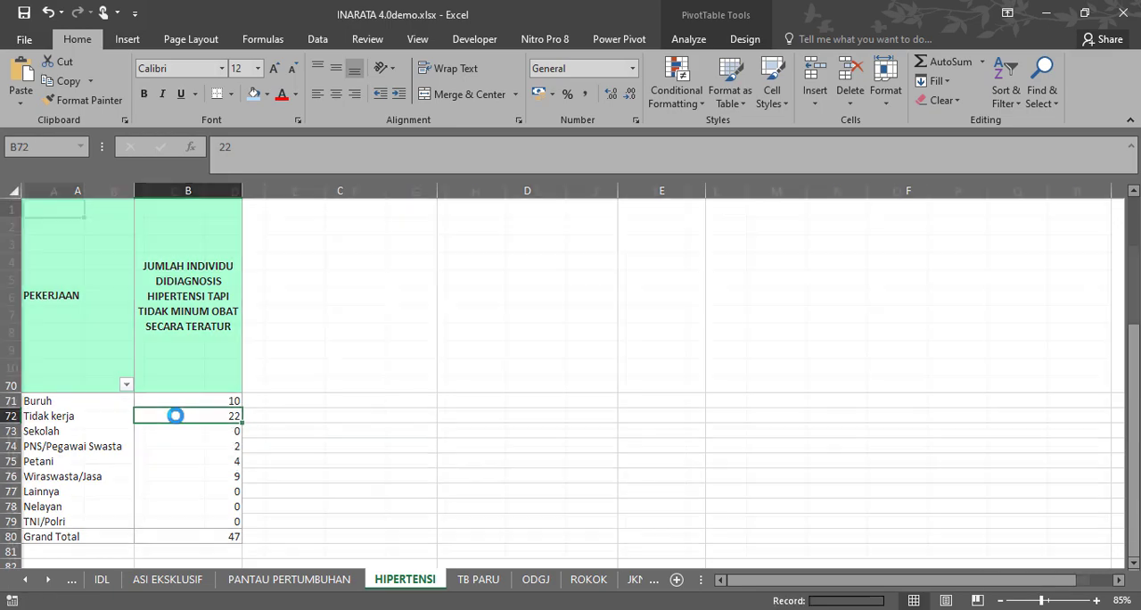
pyautogui.scroll(-3, 407, 385)
pyautogui.scroll(-3, 407, 384)
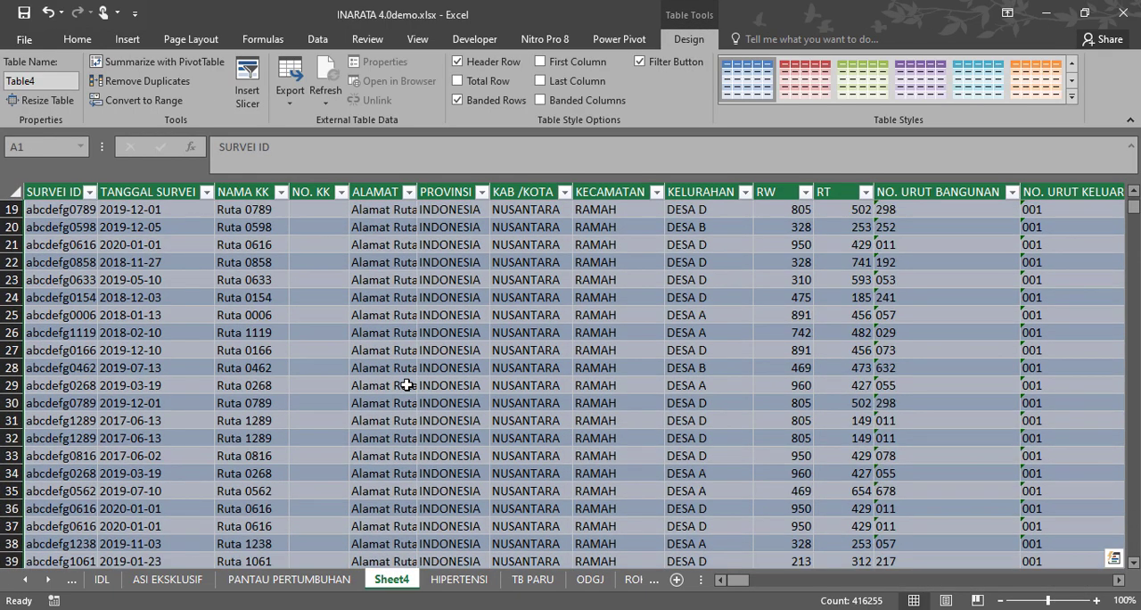
pyautogui.scroll(6, 407, 385)
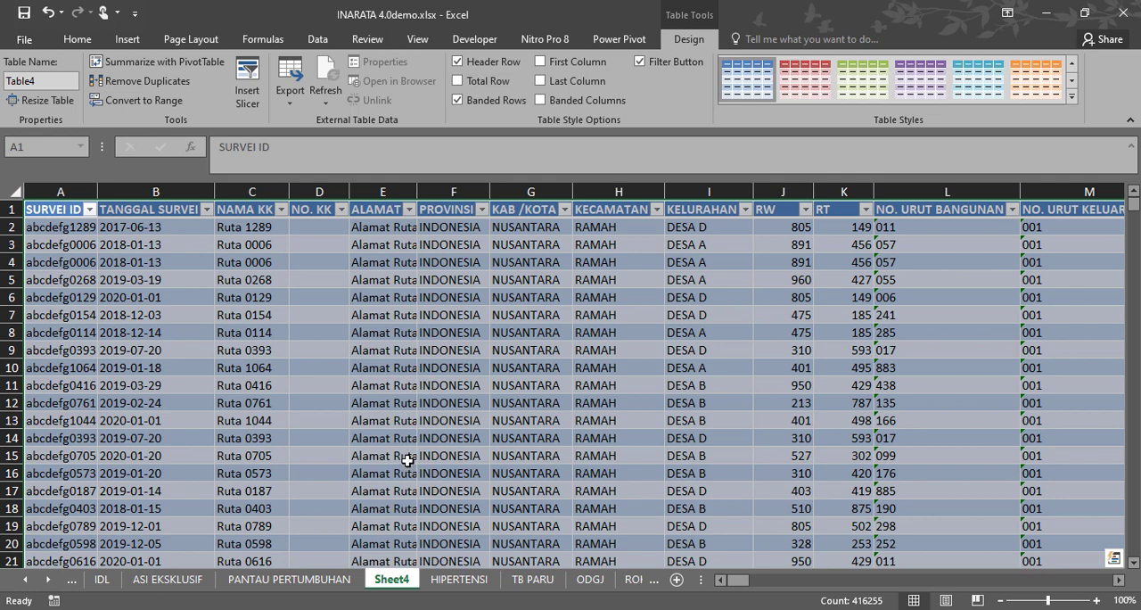
pyautogui.click(446, 581)
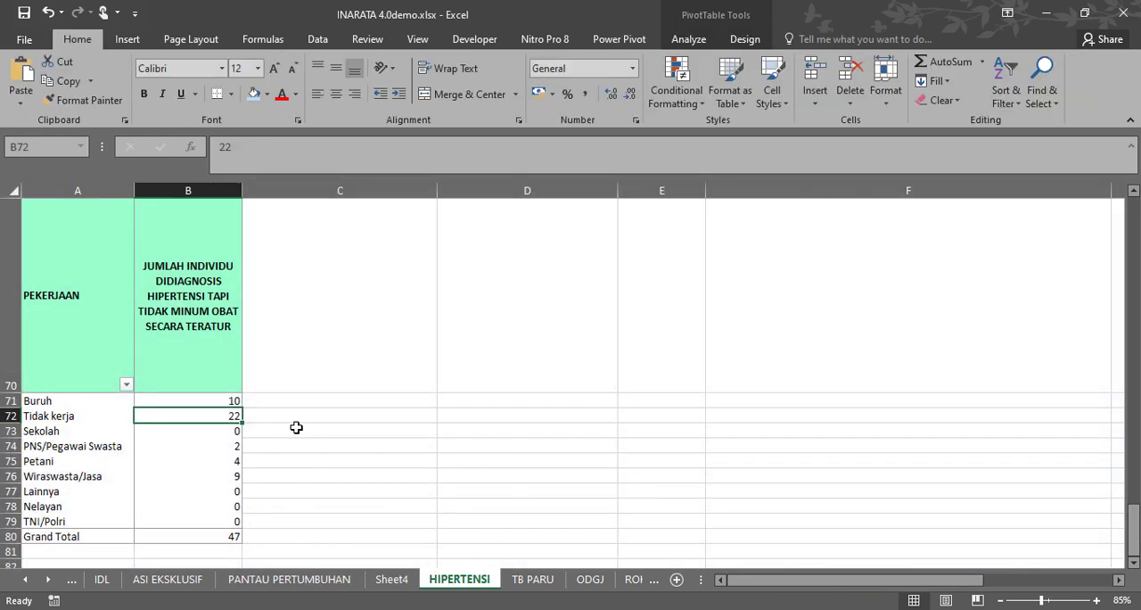
# Filter the PEKERJAAN pivot table by KELURAHAN to DESA A.
pyautogui.scroll(2, 212, 419)
pyautogui.click(235, 267)
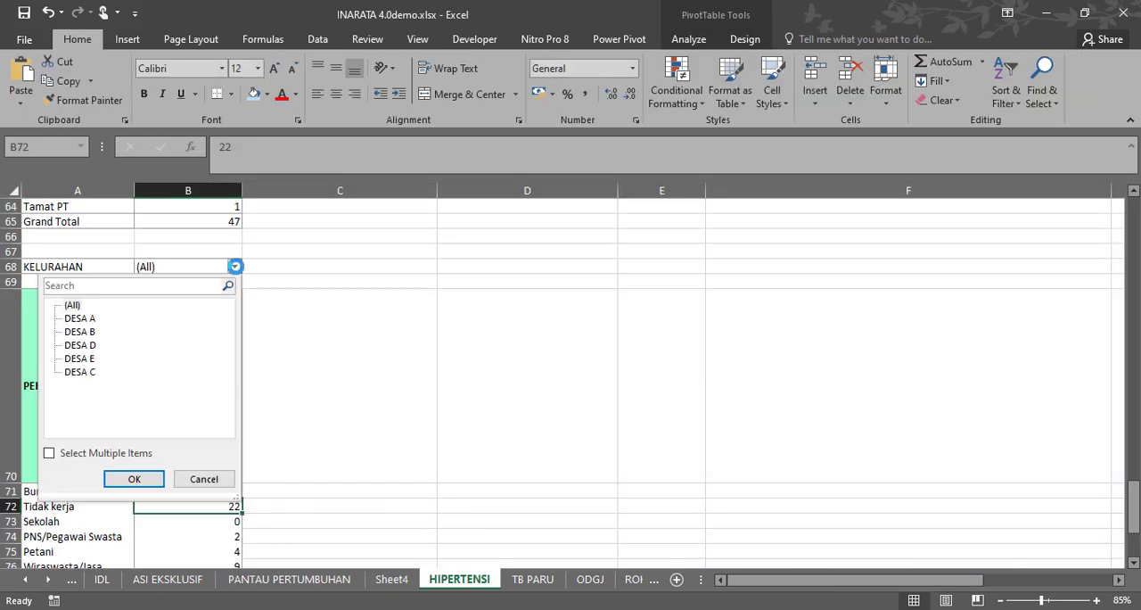
pyautogui.click(79, 318)
pyautogui.click(136, 479)
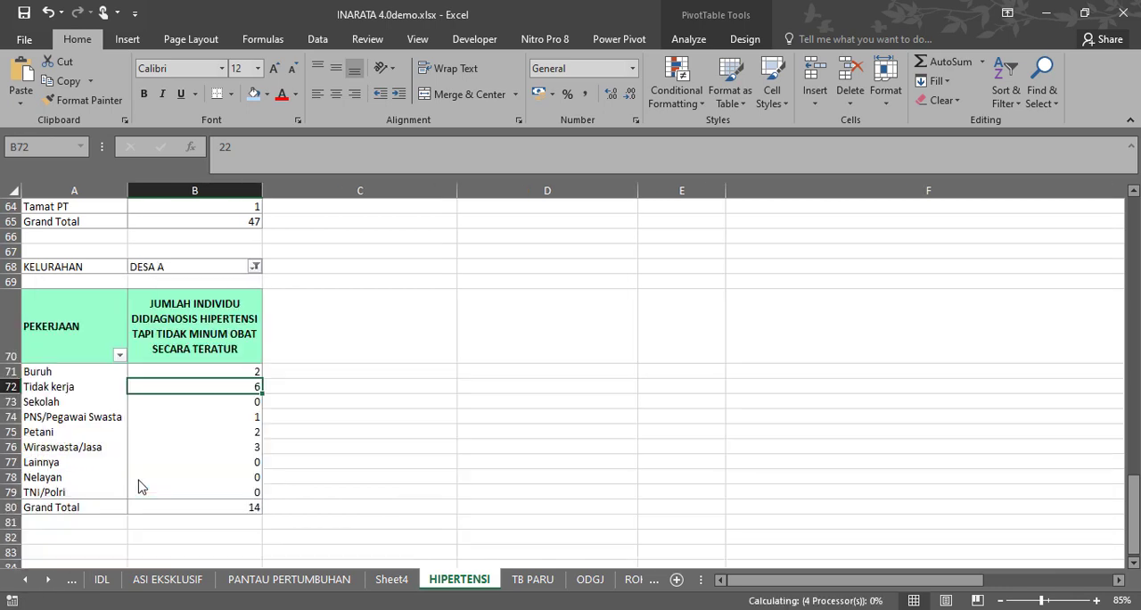
# Drill down into the Tidak kerja count for DESA A, review its records, and return to the HIPERTENSI sheet.
pyautogui.click(211, 413)
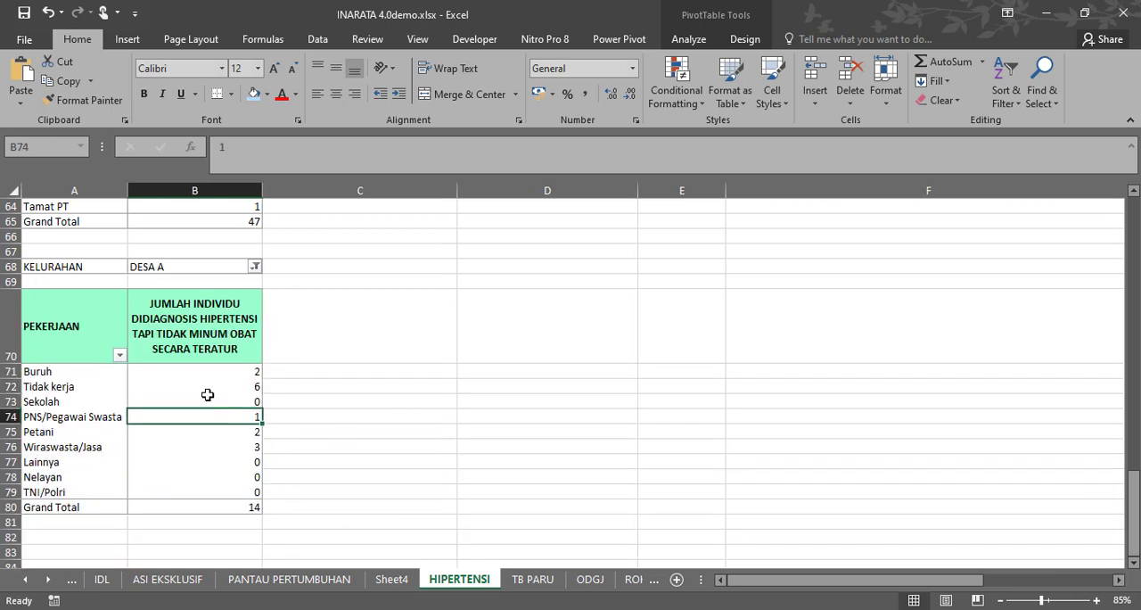
pyautogui.click(207, 389)
pyautogui.doubleClick(204, 387)
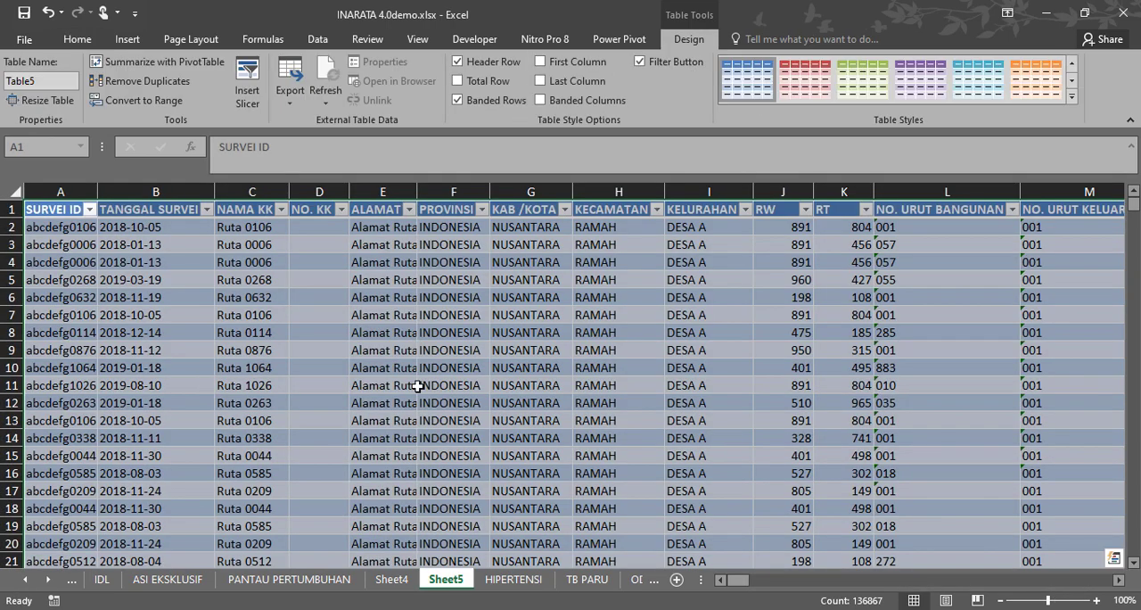
pyautogui.scroll(-5, 431, 389)
pyautogui.scroll(5, 431, 389)
pyautogui.scroll(-2, 446, 419)
pyautogui.click(513, 579)
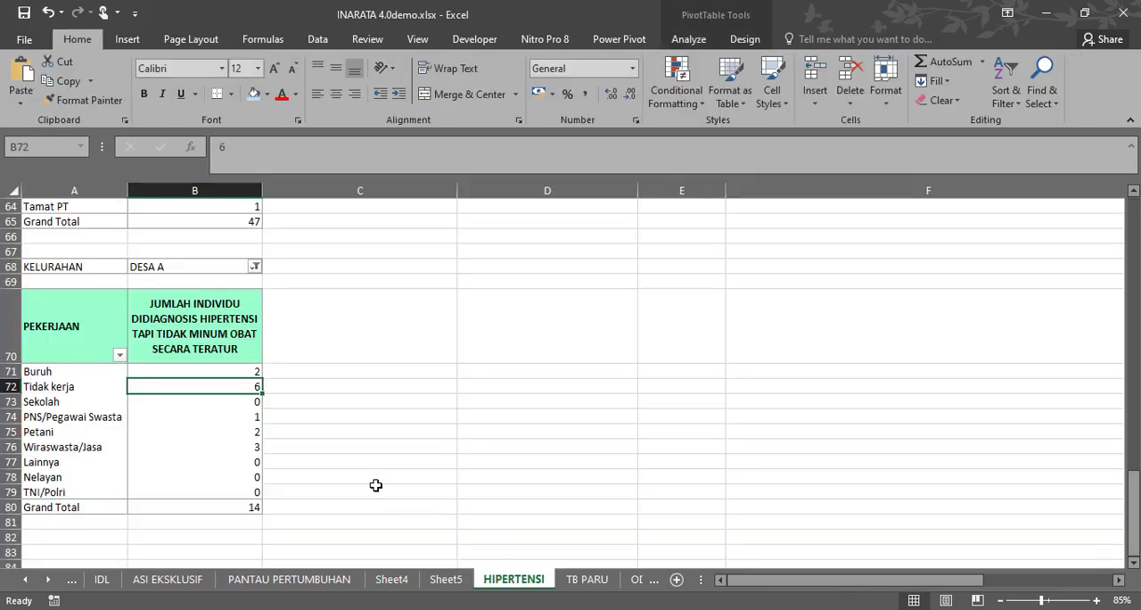
# Reset the PEKERJAAN pivot table's KELURAHAN filter to (All).
pyautogui.scroll(-1, 319, 464)
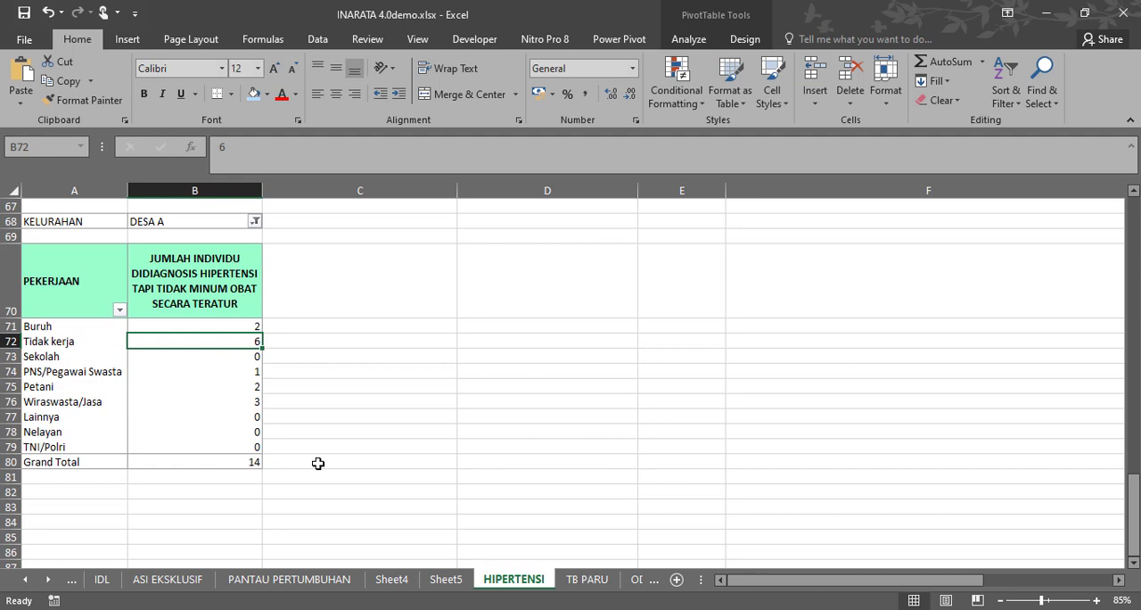
pyautogui.scroll(2, 318, 464)
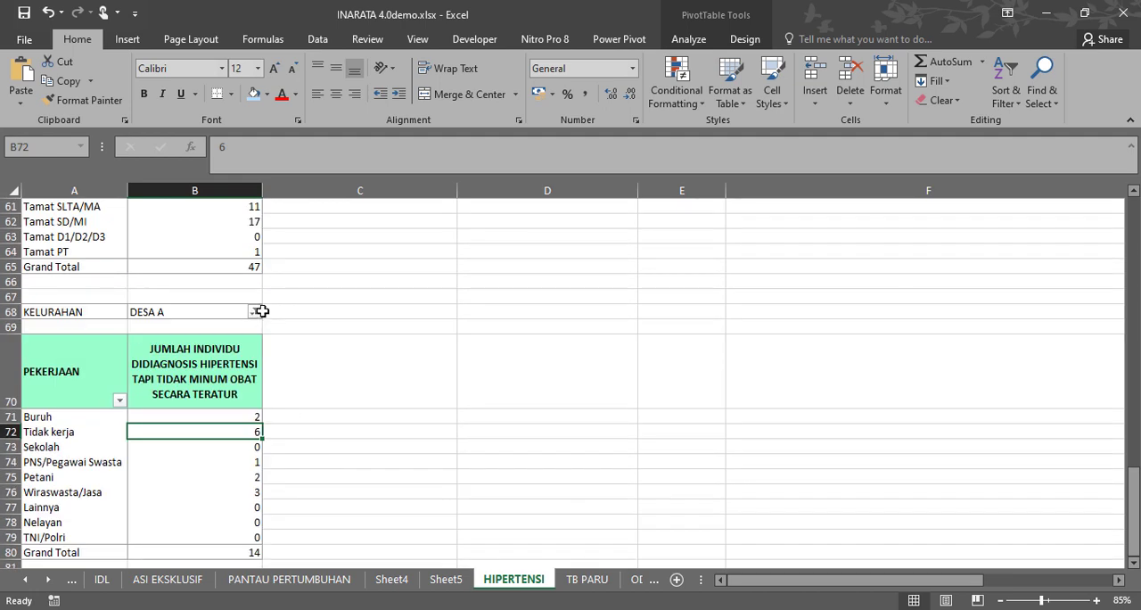
pyautogui.click(255, 312)
pyautogui.click(92, 351)
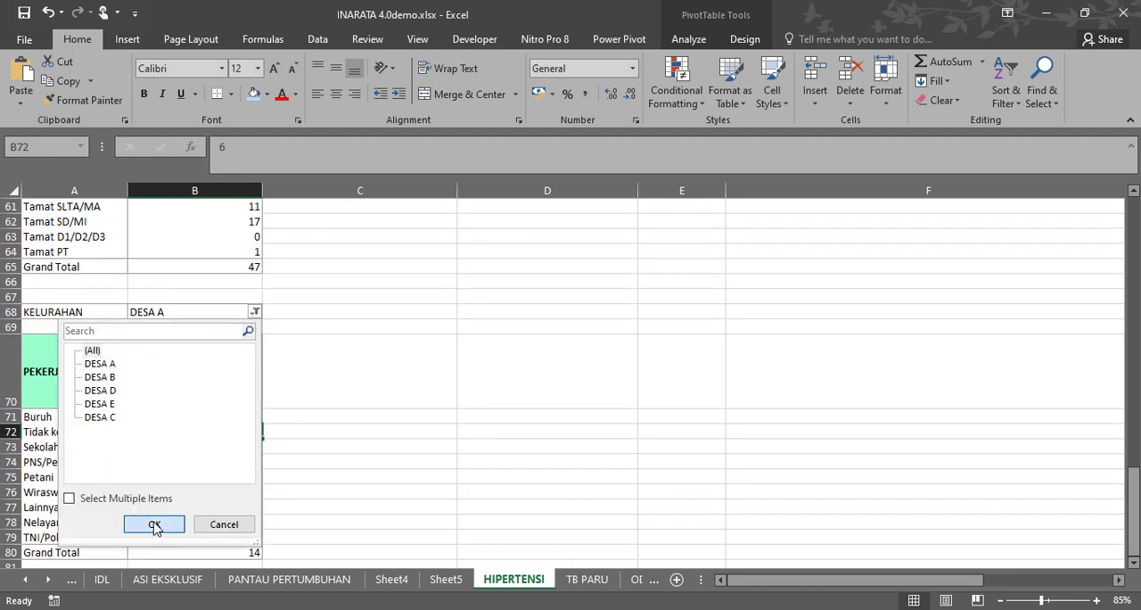
pyautogui.click(154, 524)
pyautogui.click(430, 480)
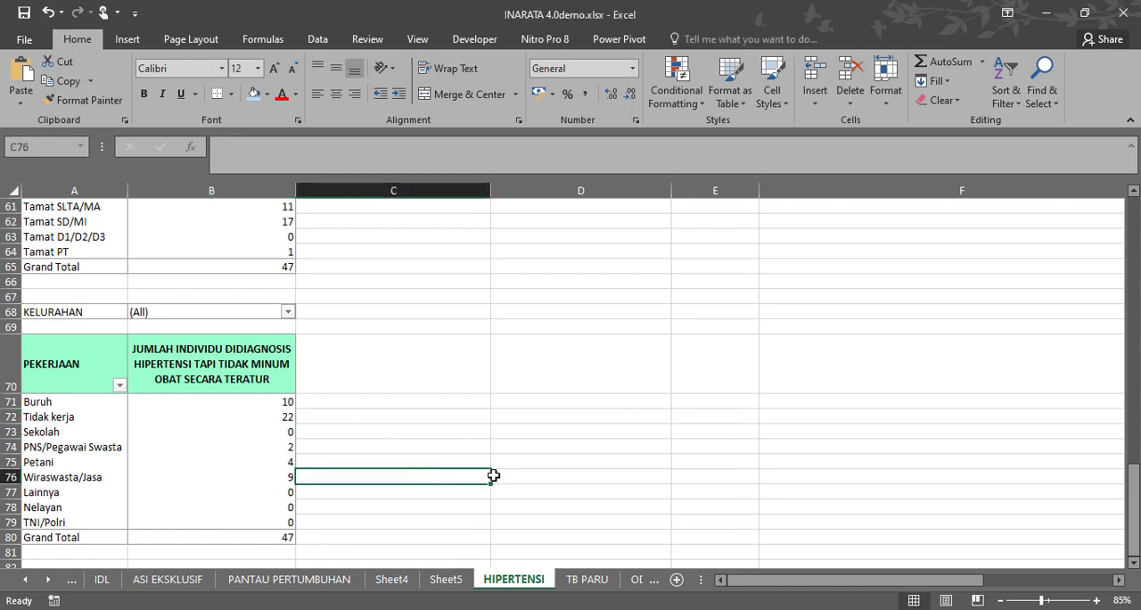
# Narrow columns D, E and F of the TB PARU sheet to wrap their long headers.
pyautogui.click(49, 580)
pyautogui.click(49, 580)
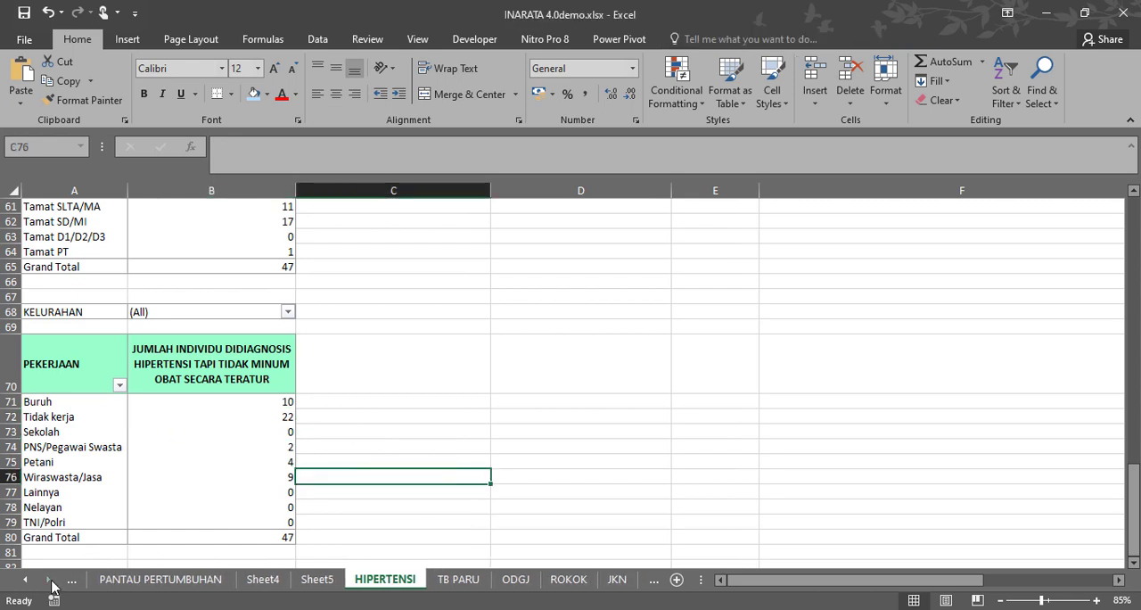
pyautogui.click(455, 579)
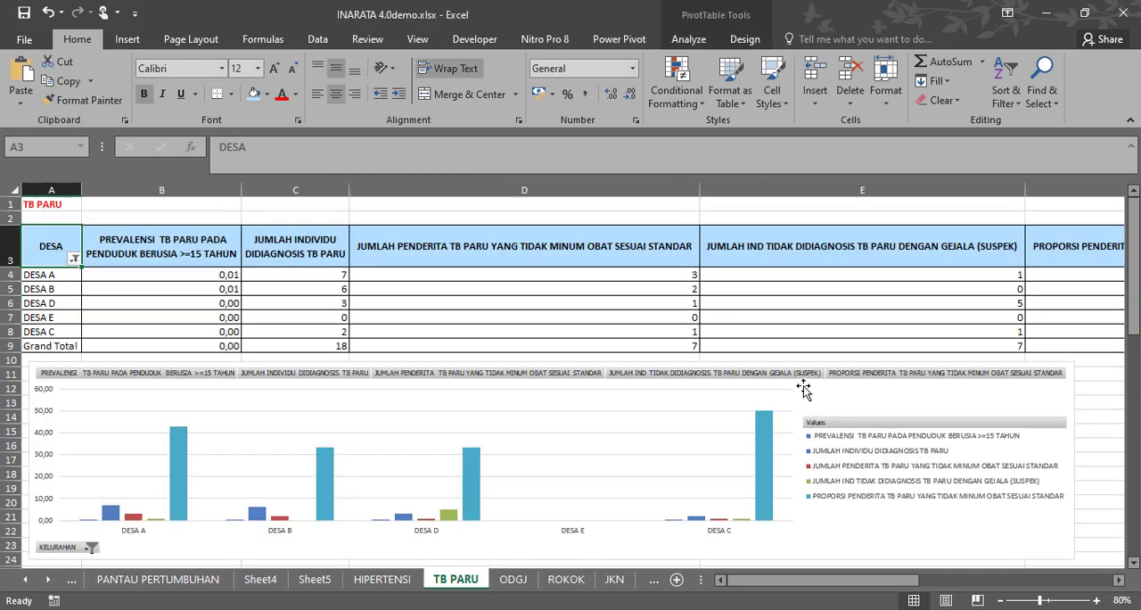
pyautogui.click(212, 247)
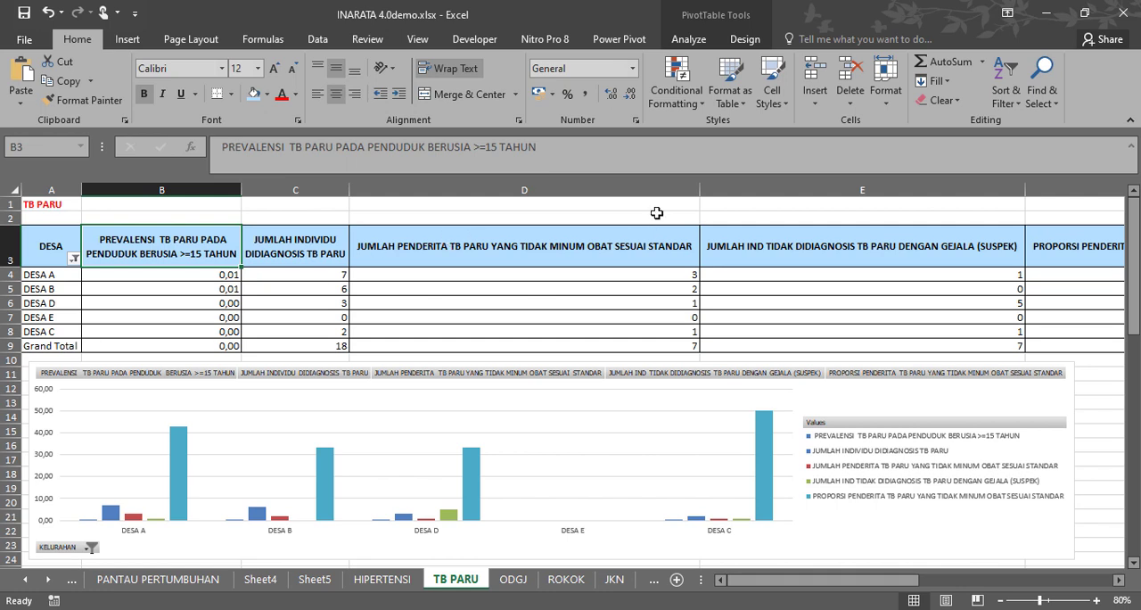
pyautogui.moveTo(700, 192); pyautogui.dragTo(532, 191)
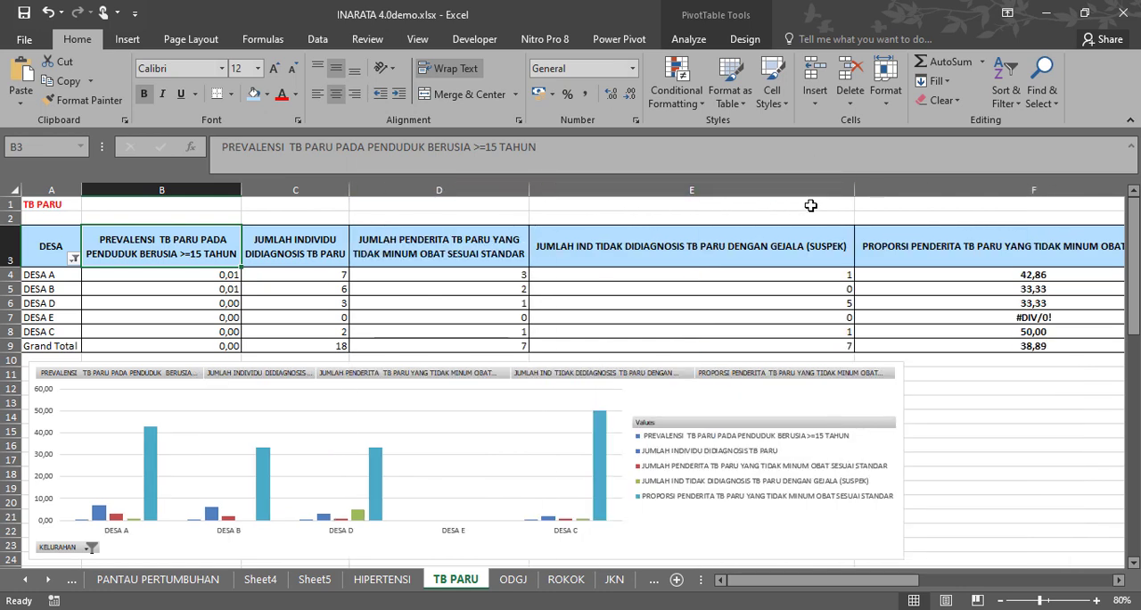
pyautogui.moveTo(856, 191); pyautogui.dragTo(679, 184)
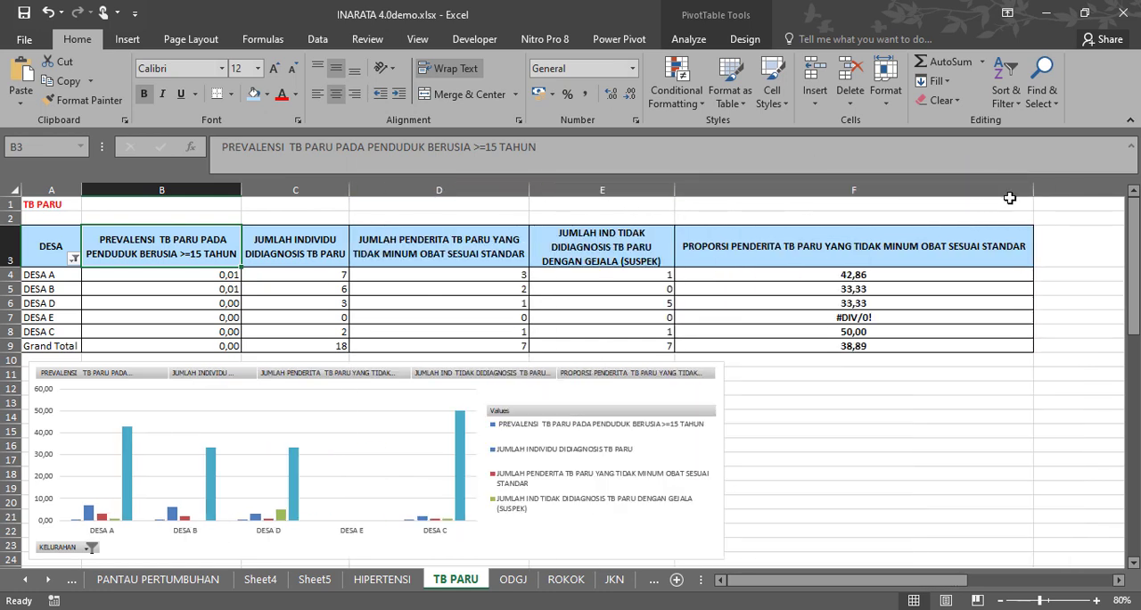
pyautogui.moveTo(1035, 189); pyautogui.dragTo(897, 191)
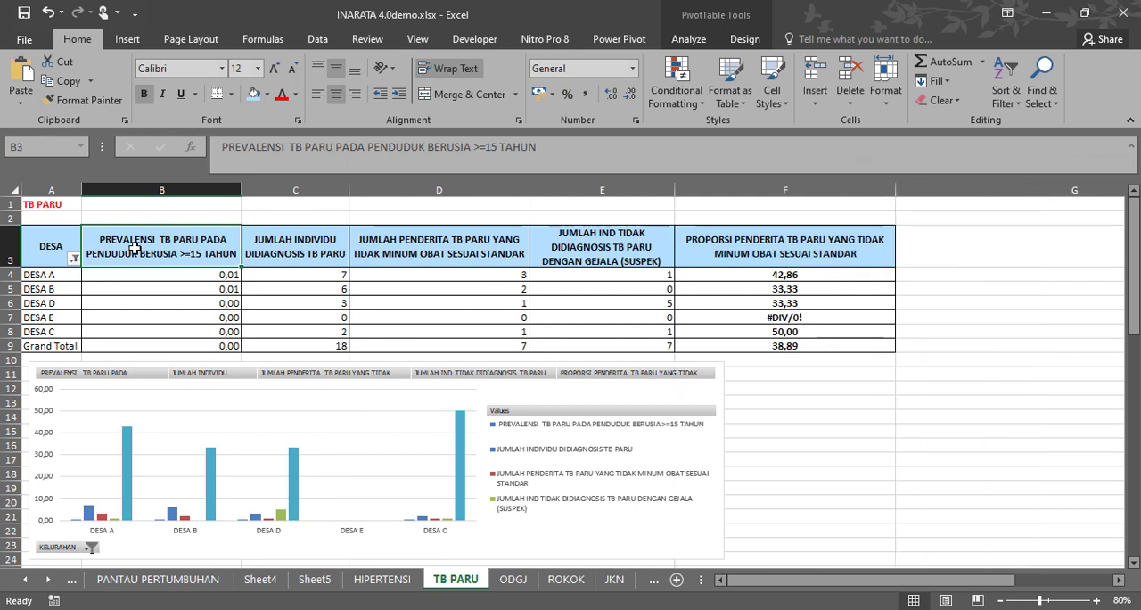
# Inspect the formula of the calculated field PREVALENSI TB PADA PENDUDUK BERUSIA >=15 TAHUN, leaving it unmodified.
pyautogui.click(695, 41)
pyautogui.click(805, 64)
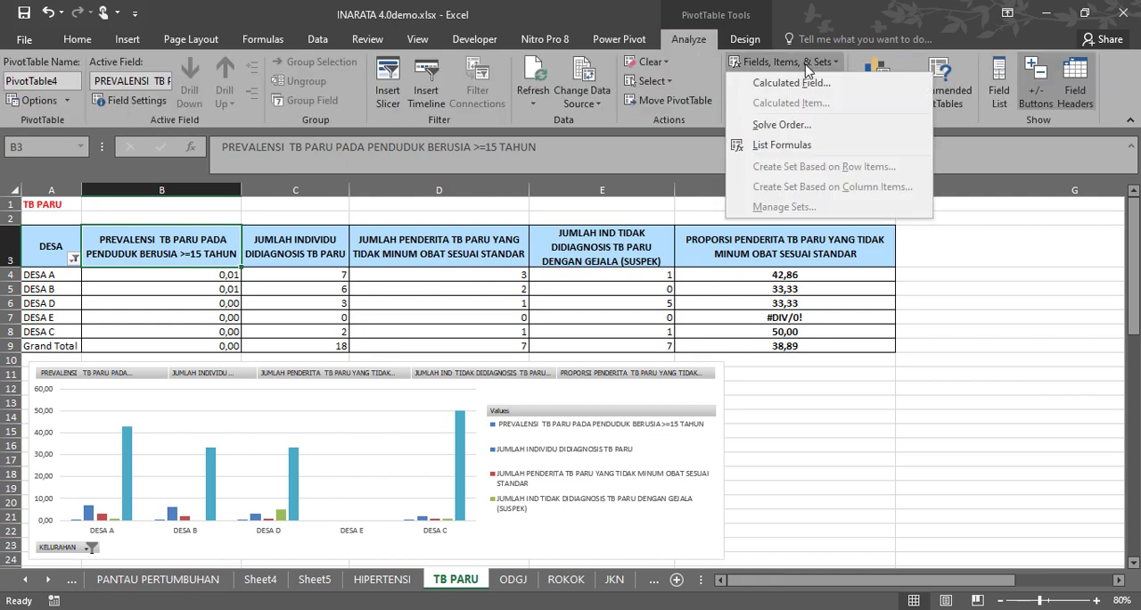
pyautogui.click(802, 81)
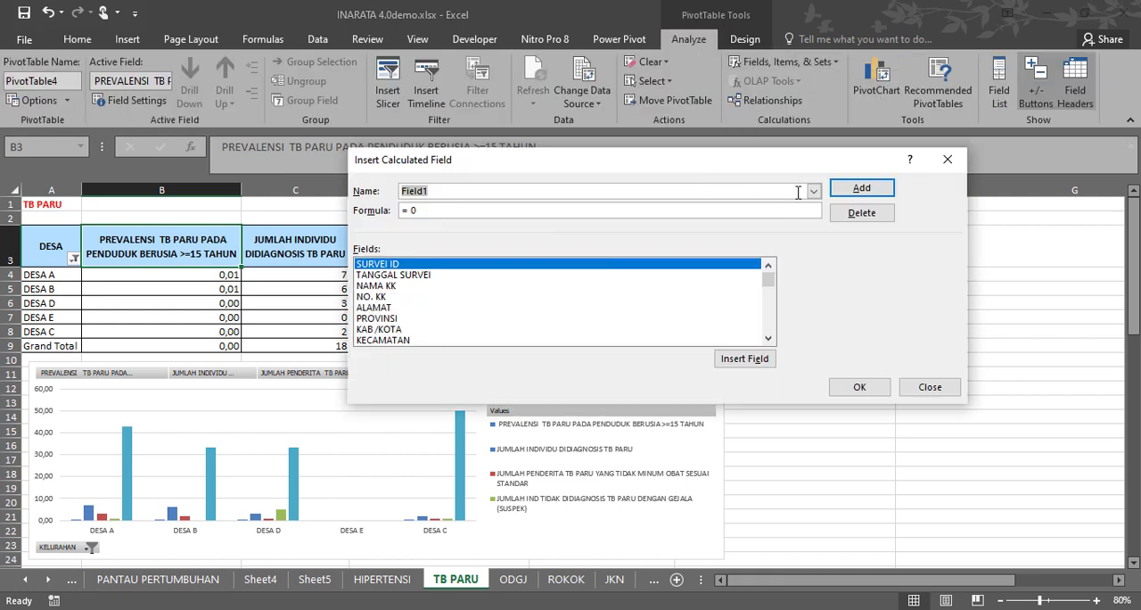
pyautogui.click(814, 191)
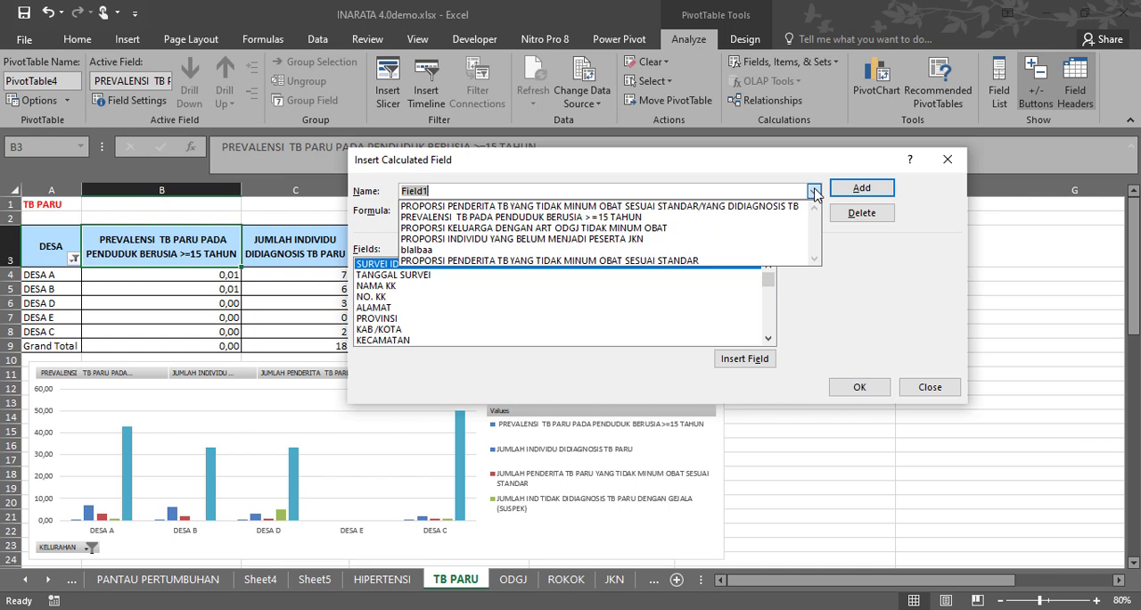
pyautogui.click(584, 219)
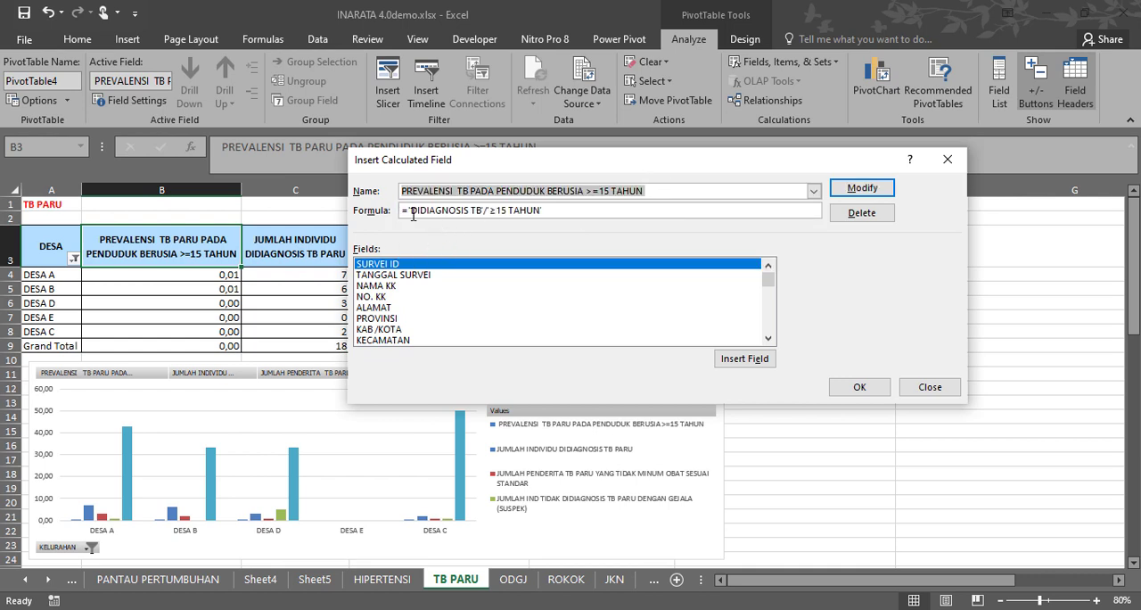
pyautogui.moveTo(412, 213); pyautogui.dragTo(488, 213)
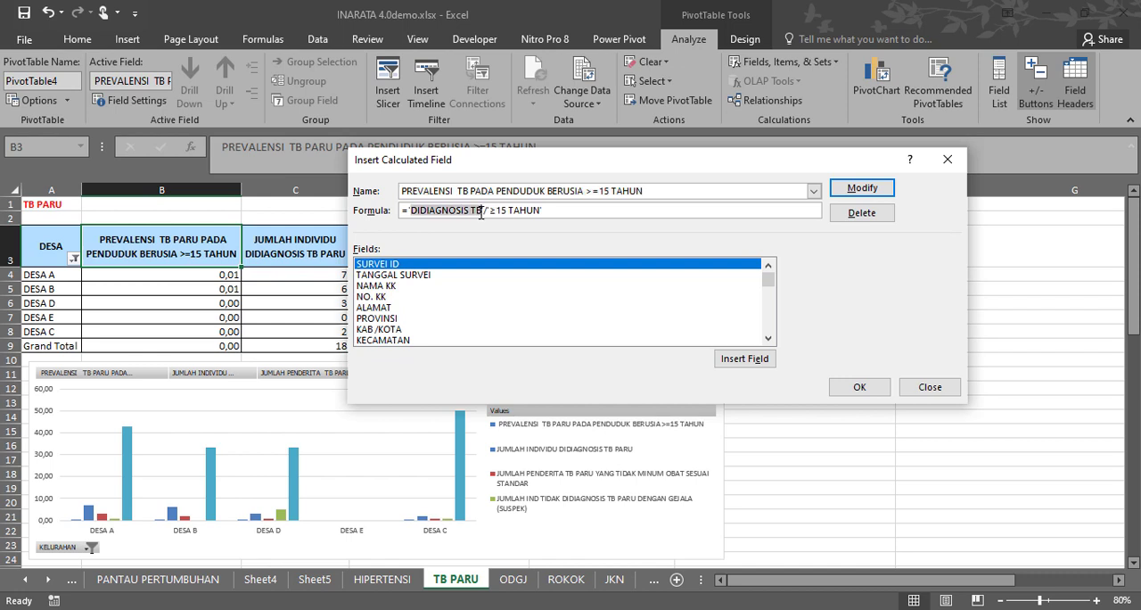
pyautogui.moveTo(488, 211); pyautogui.dragTo(575, 211)
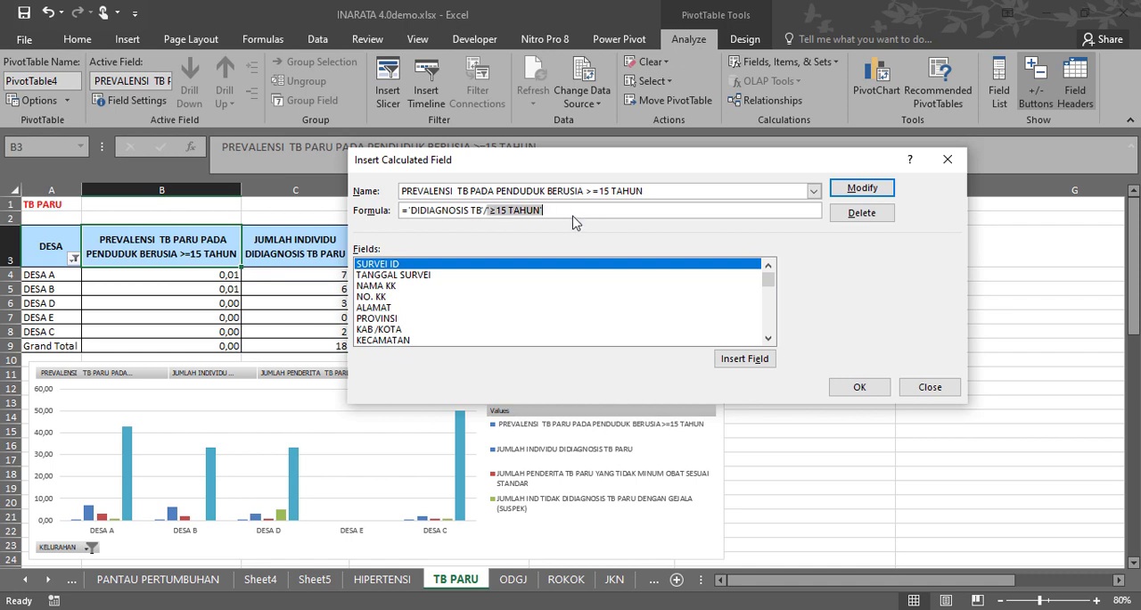
pyautogui.press('Left')
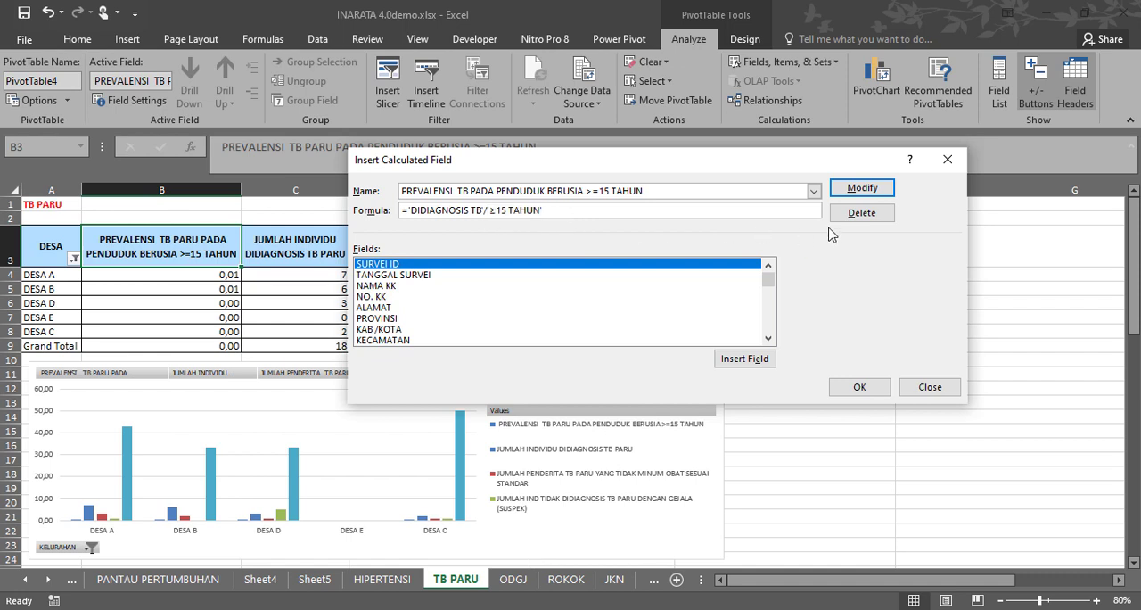
pyautogui.click(931, 387)
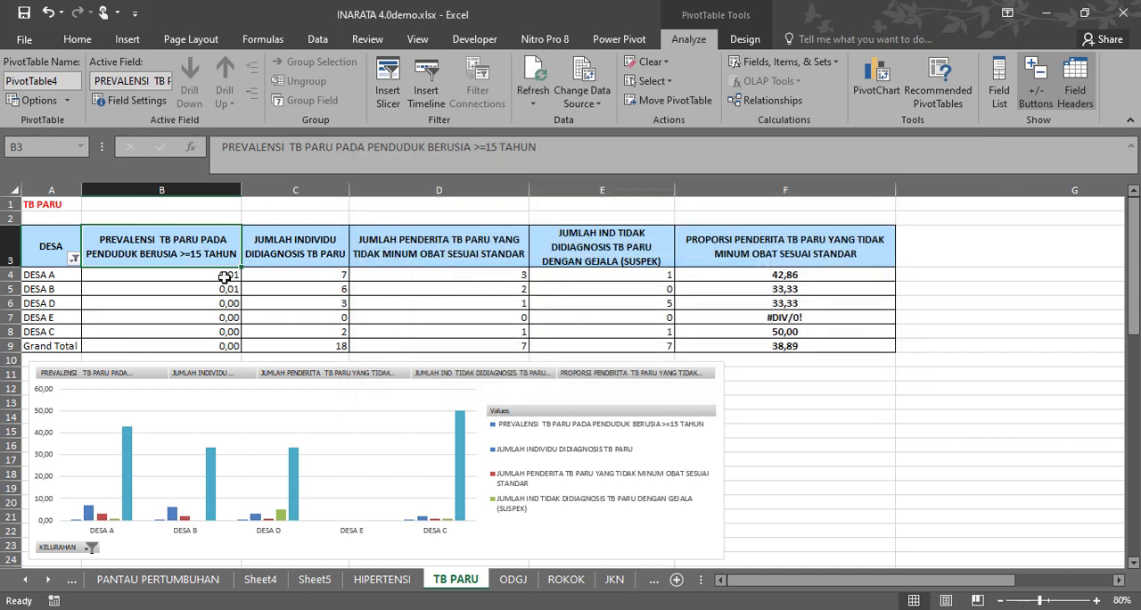
# Examine the TB prevalence of each village, and compare DESA E's case counts with its proportion cell.
pyautogui.moveTo(225, 276); pyautogui.dragTo(223, 332)
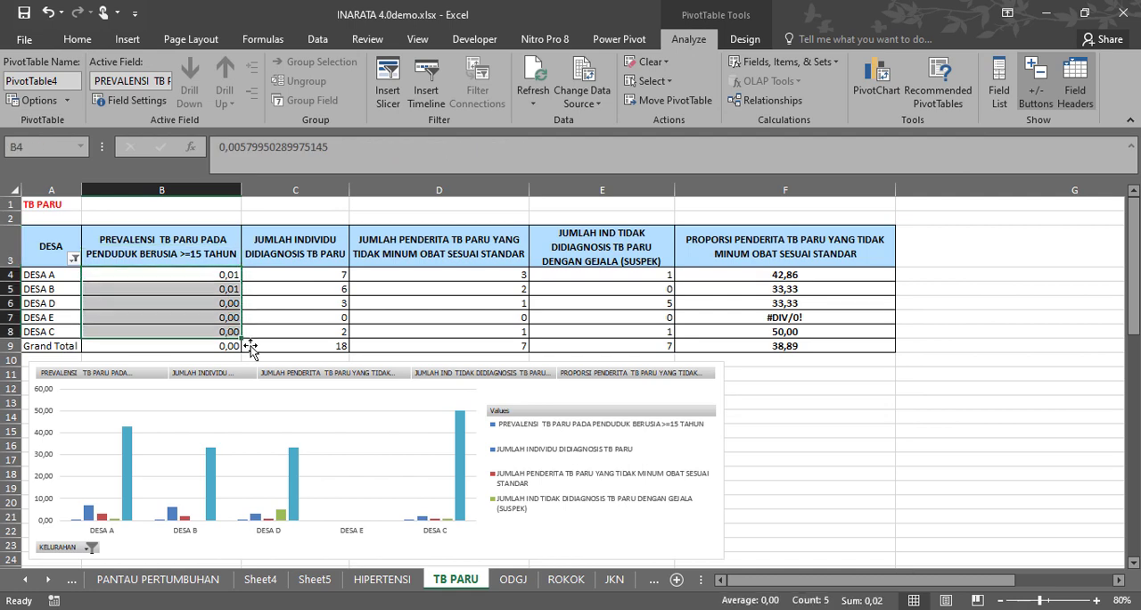
pyautogui.click(803, 319)
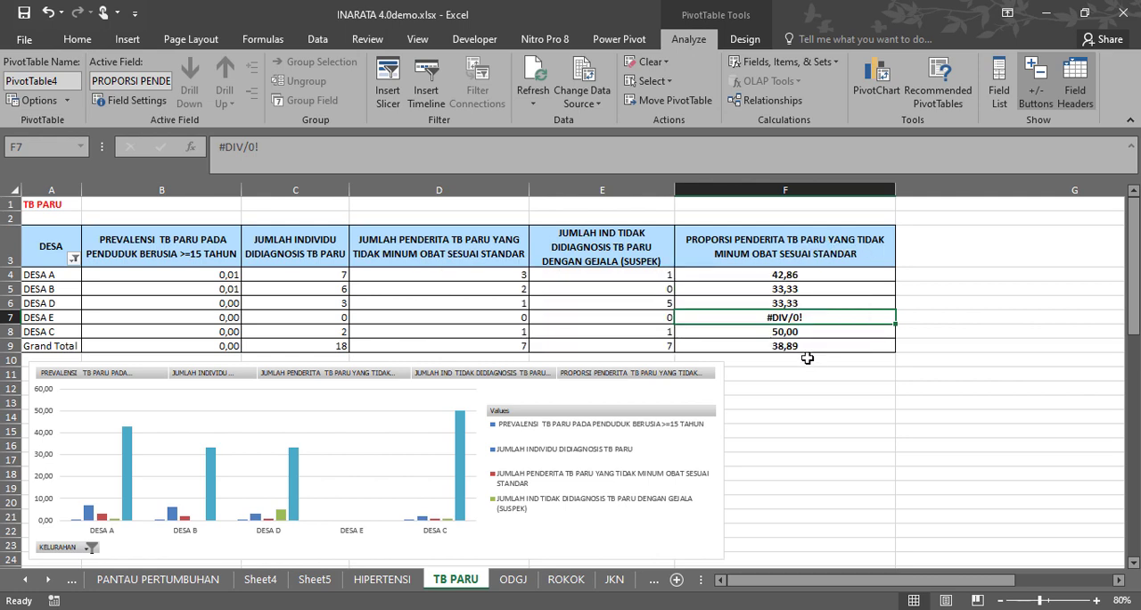
pyautogui.click(601, 317)
pyautogui.click(511, 317)
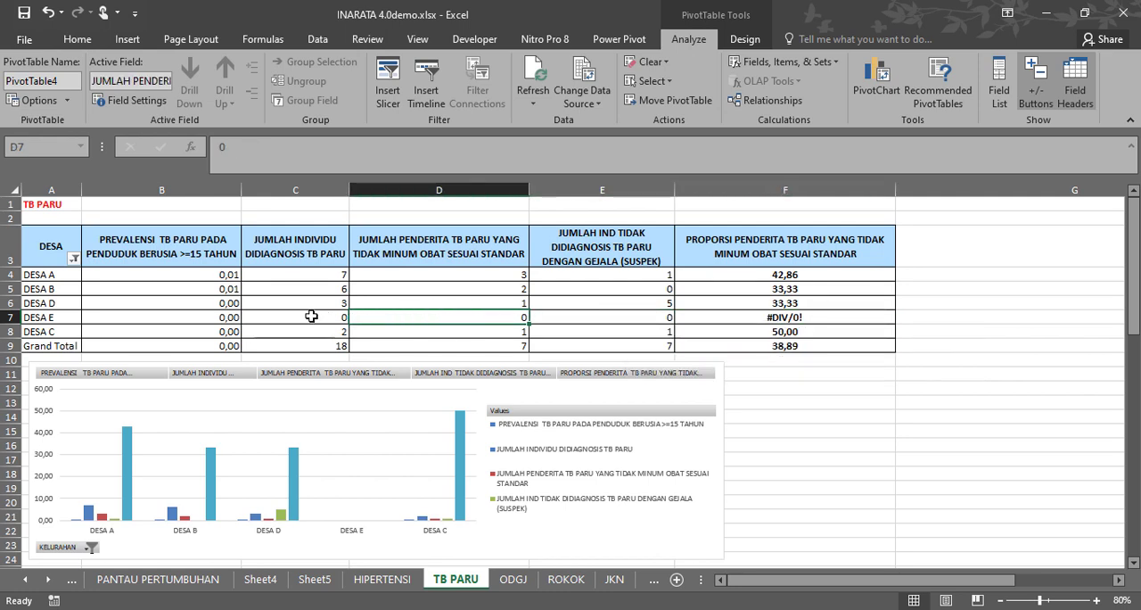
pyautogui.moveTo(311, 317); pyautogui.dragTo(627, 318)
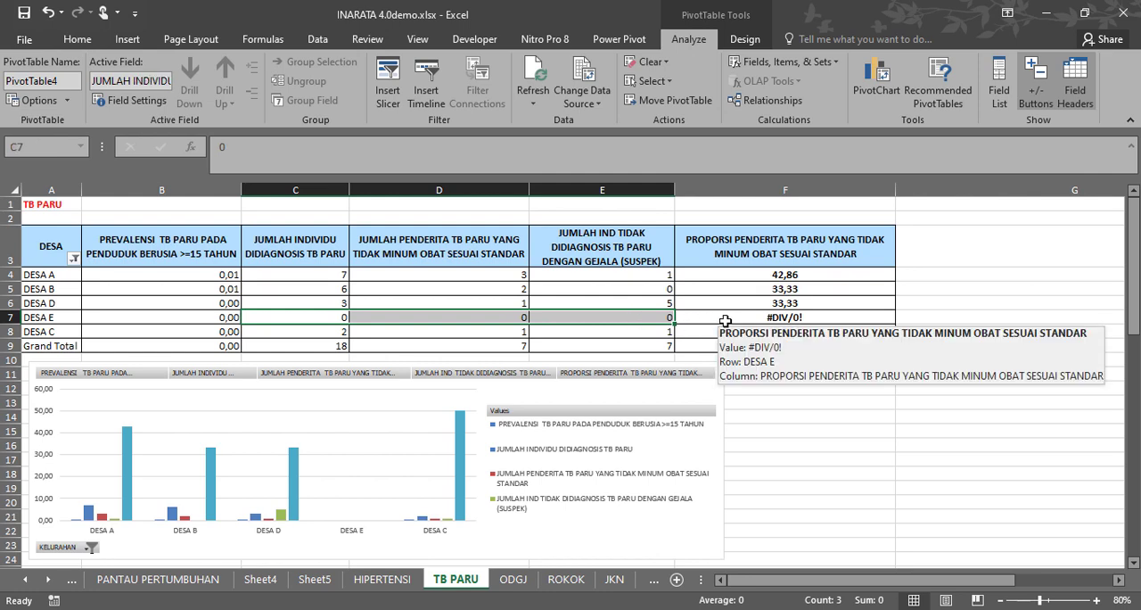
pyautogui.click(726, 319)
# Inspect the formula of the calculated field PROPORSI PENDERITA TB YANG TIDAK MINUM OBAT SESUAI STANDAR/YANG DIDIAGNOSIS TB against the proportion column.
pyautogui.click(783, 240)
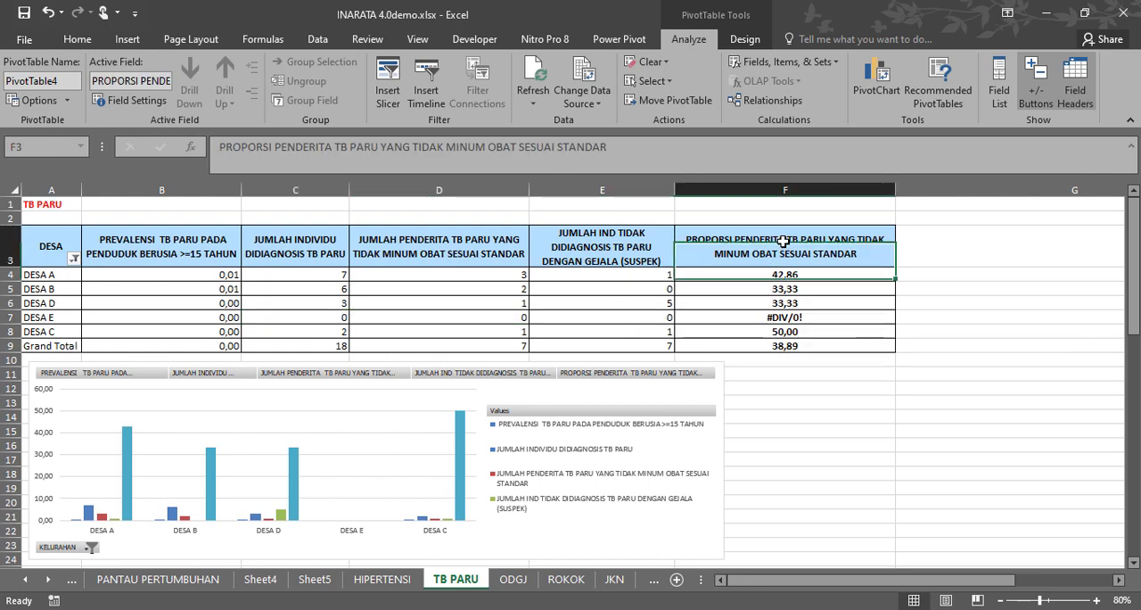
pyautogui.click(781, 62)
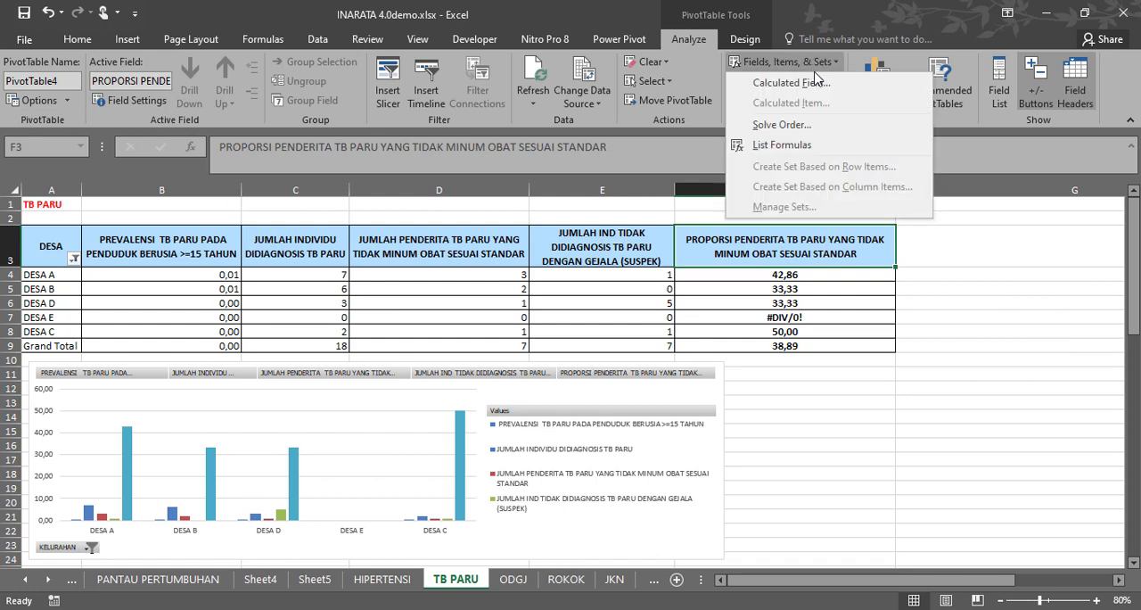
pyautogui.click(811, 84)
pyautogui.click(813, 191)
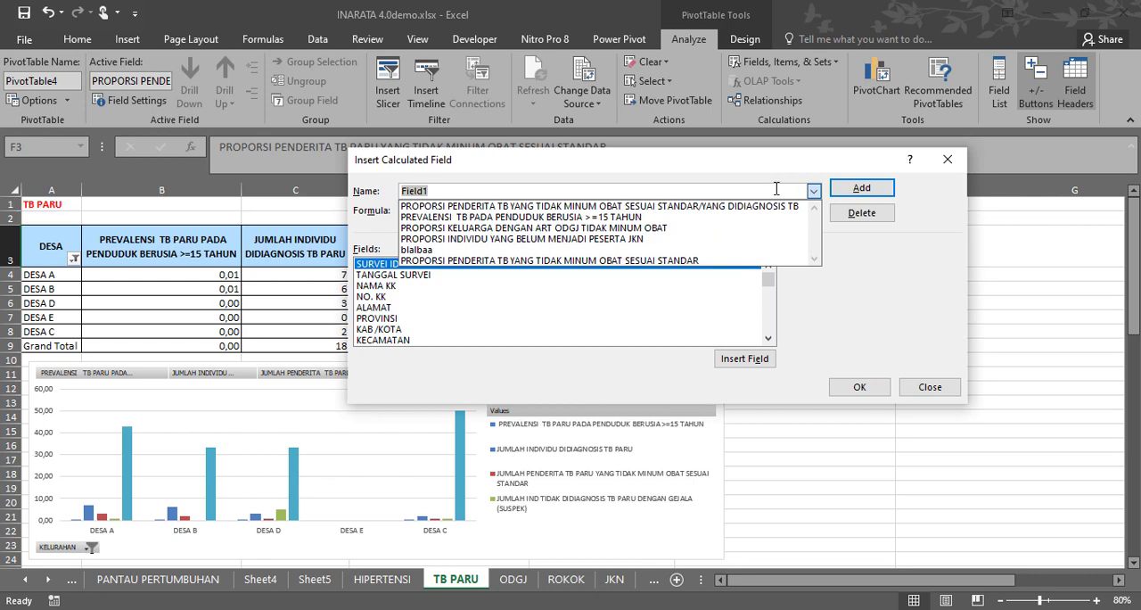
pyautogui.click(743, 207)
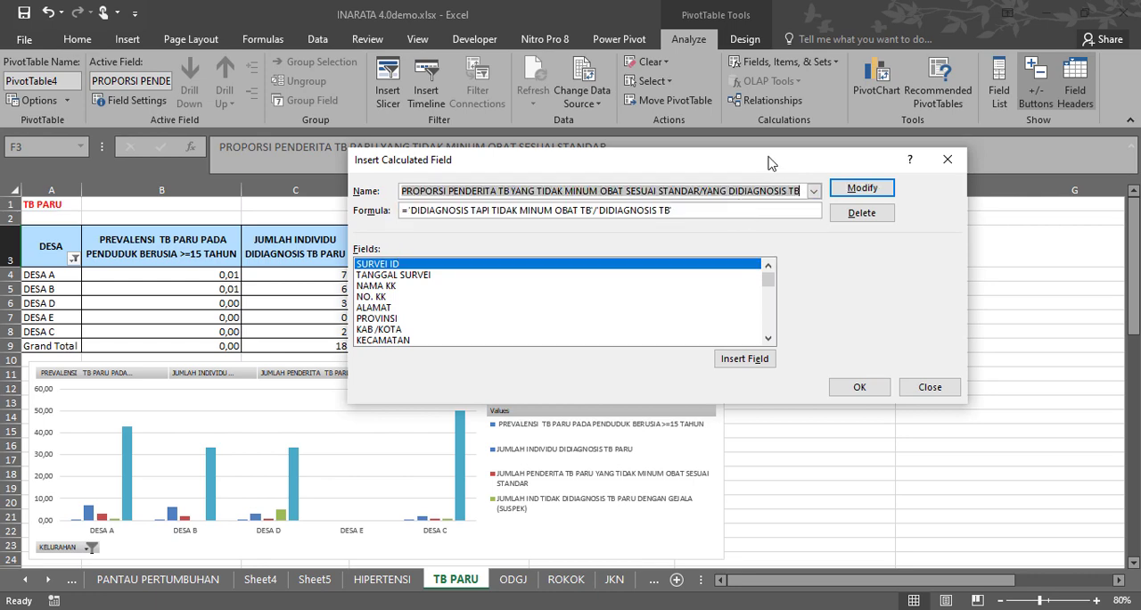
pyautogui.moveTo(769, 157); pyautogui.dragTo(817, 377)
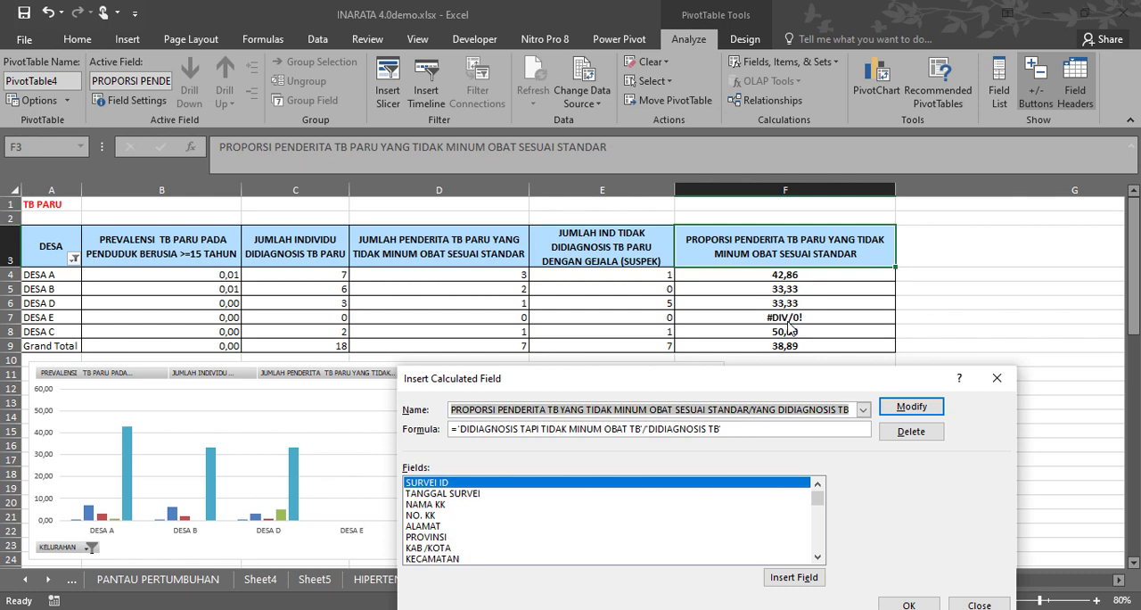
pyautogui.moveTo(815, 382); pyautogui.dragTo(820, 270)
pyautogui.click(903, 255)
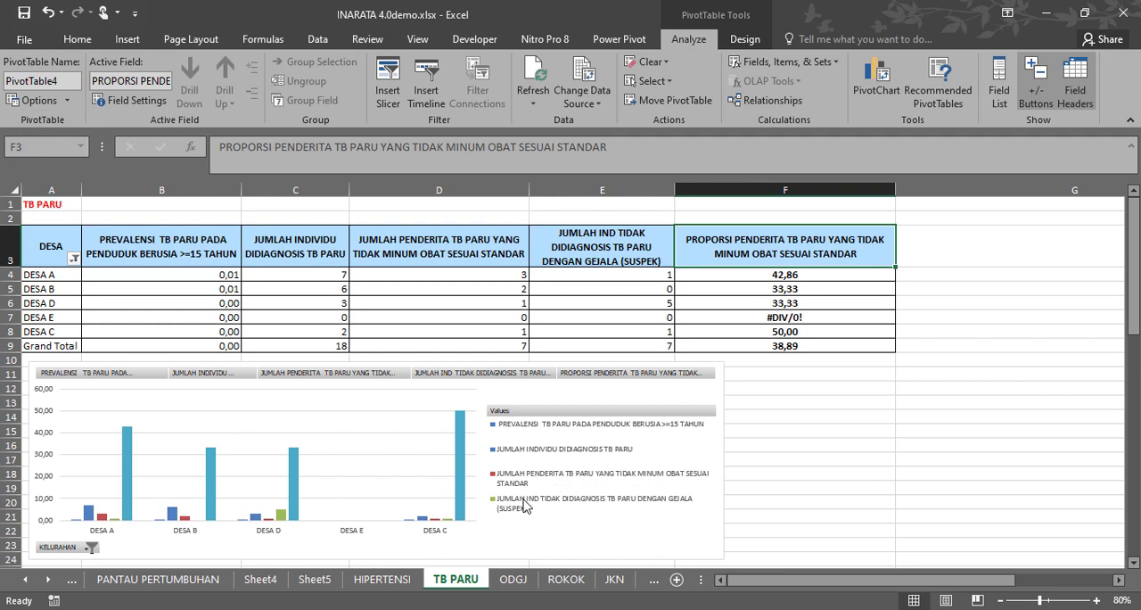
# On the ODGJ sheet, filter the RINCI pivot table's KELUARGA DENGAN ART DIDIAGNOSIS ODGJ TIDAK MINUM OBAT field to 1 and review the village rows.
pyautogui.click(514, 580)
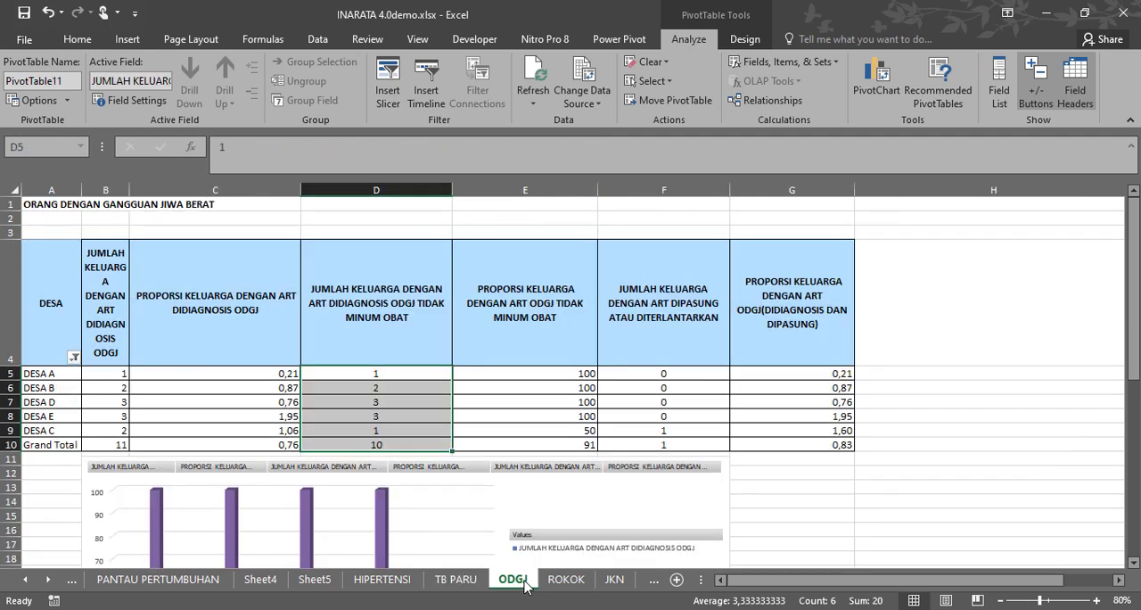
pyautogui.scroll(-5, 513, 489)
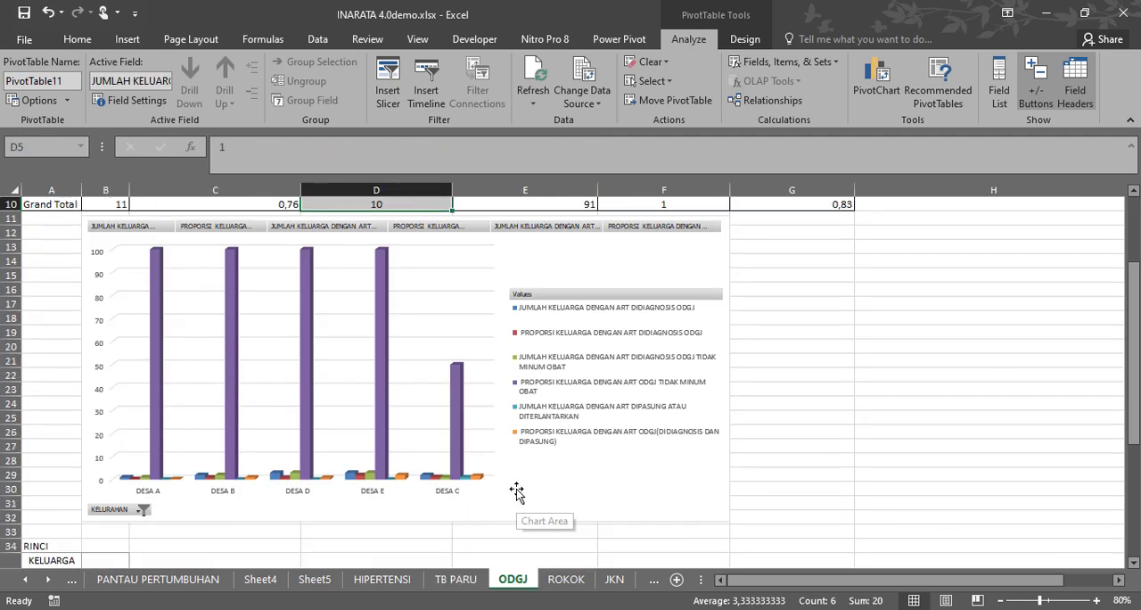
pyautogui.scroll(-2, 517, 483)
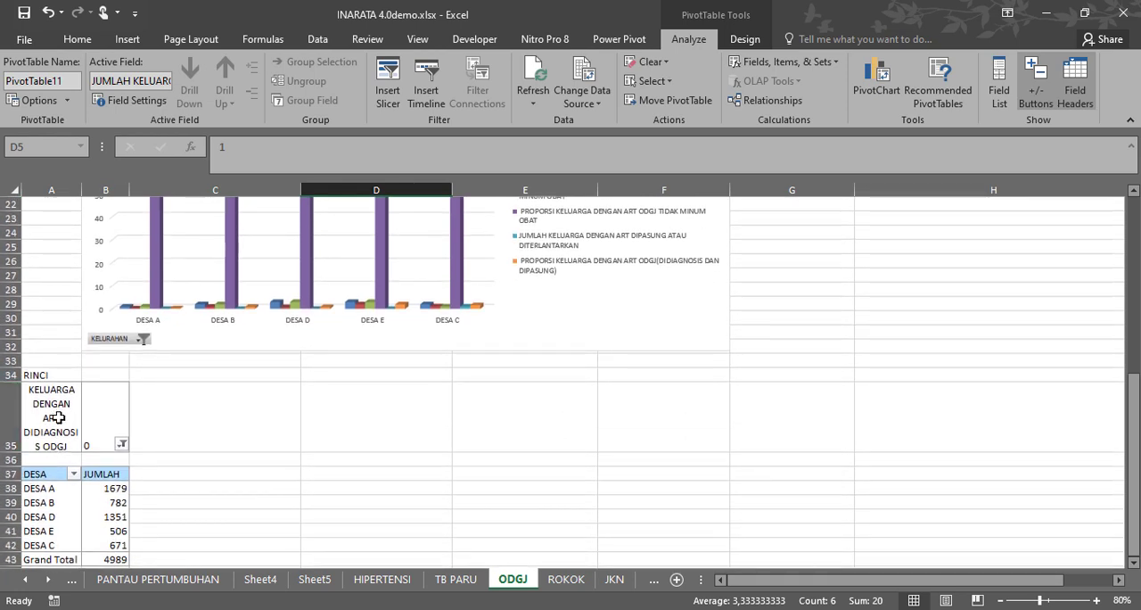
pyautogui.moveTo(56, 407); pyautogui.dragTo(140, 560)
pyautogui.click(121, 444)
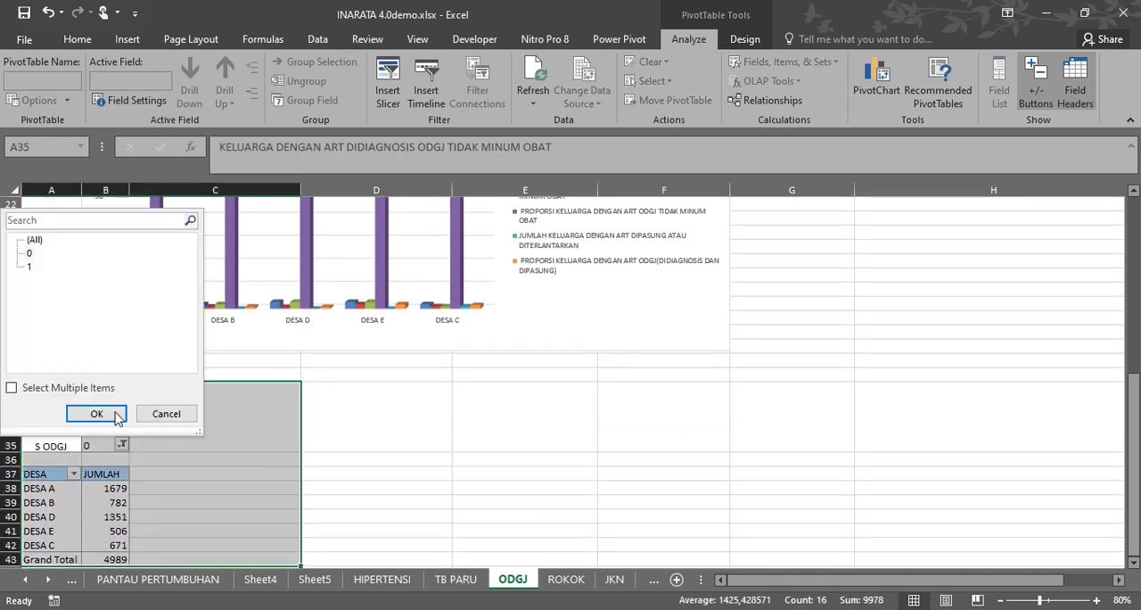
pyautogui.click(30, 266)
pyautogui.click(96, 413)
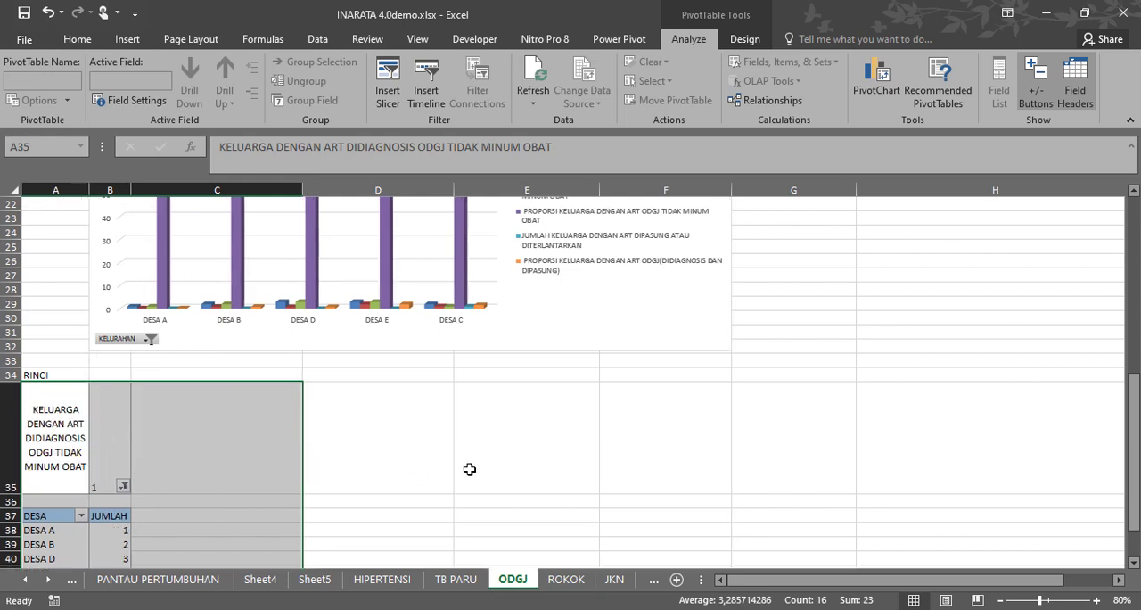
pyautogui.click(474, 468)
pyautogui.scroll(-4, 474, 468)
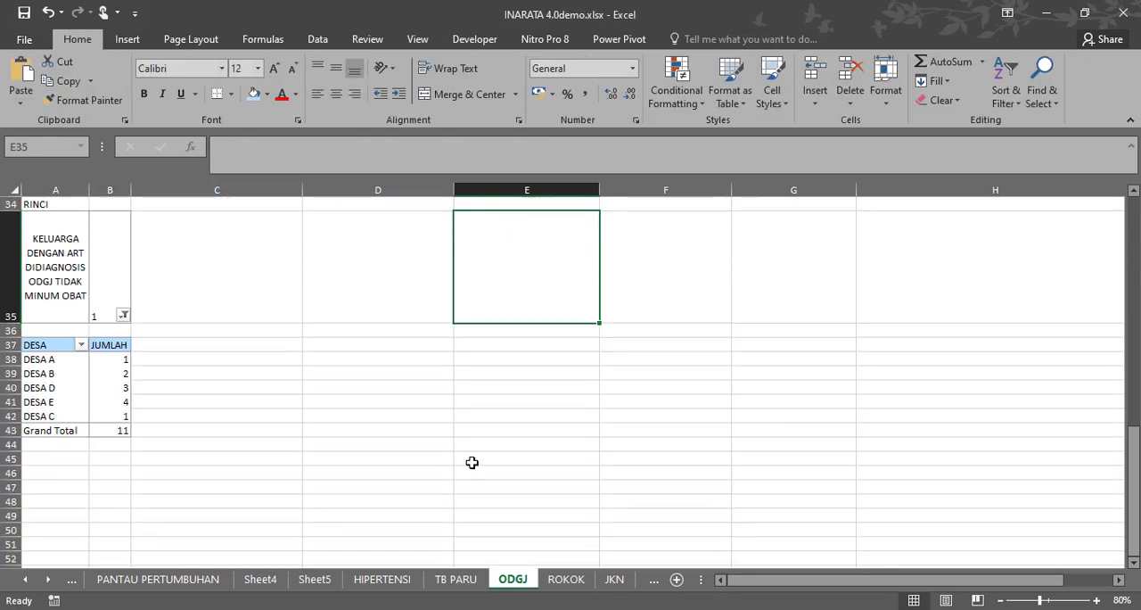
pyautogui.moveTo(11, 359); pyautogui.dragTo(7, 415)
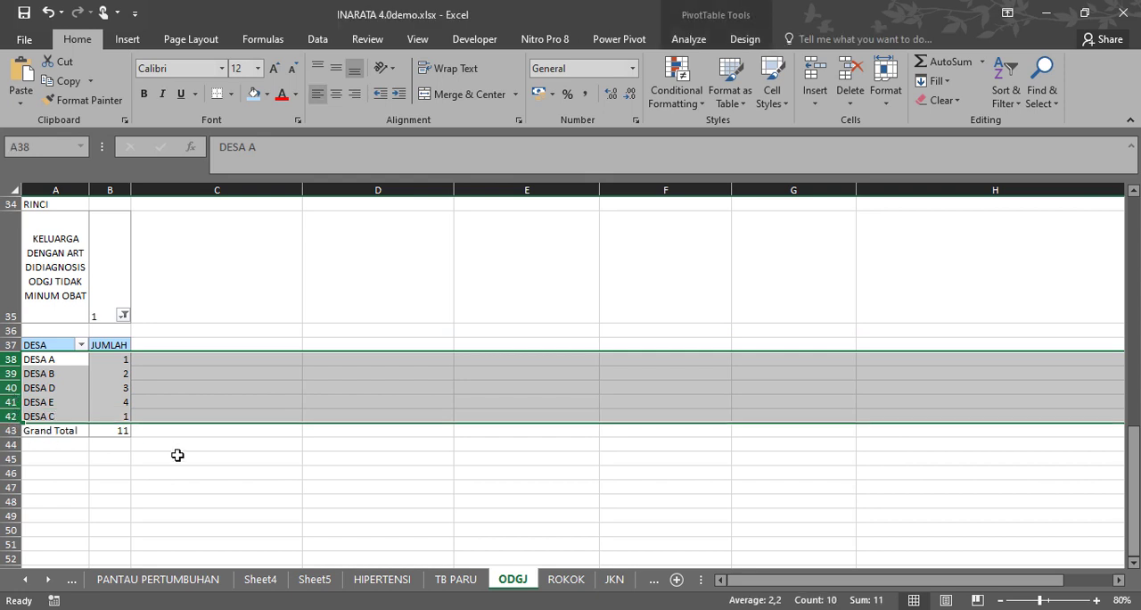
# Widen column B of the ODGJ sheet to make its summary header readable, and review the chart.
pyautogui.scroll(4, 177, 455)
pyautogui.scroll(-2, 177, 453)
pyautogui.scroll(9, 178, 453)
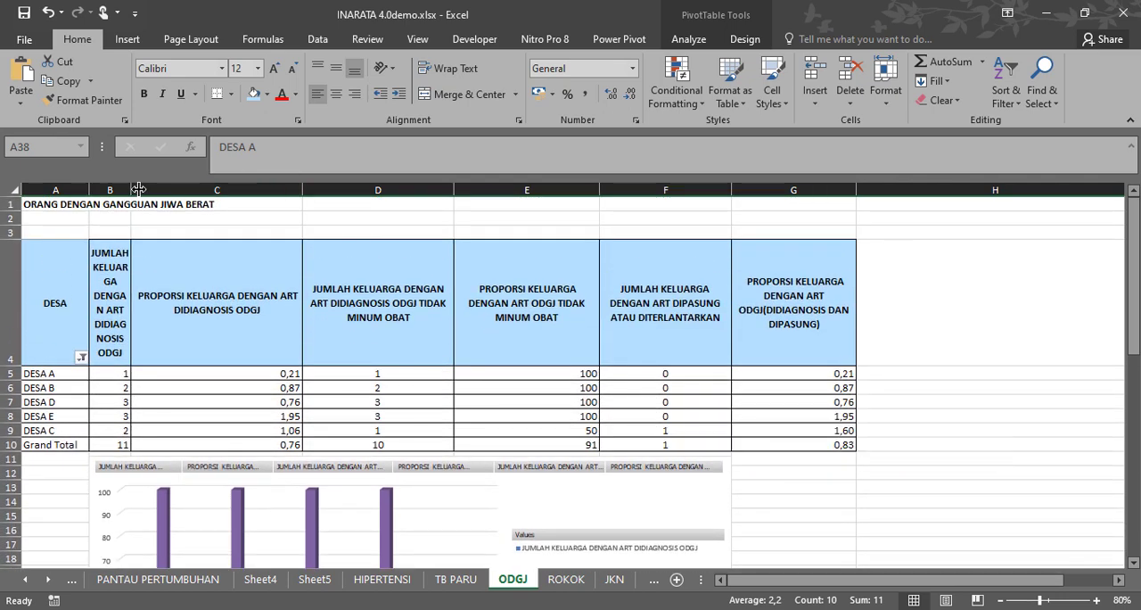
pyautogui.moveTo(131, 189); pyautogui.dragTo(196, 194)
pyautogui.scroll(-3, 349, 283)
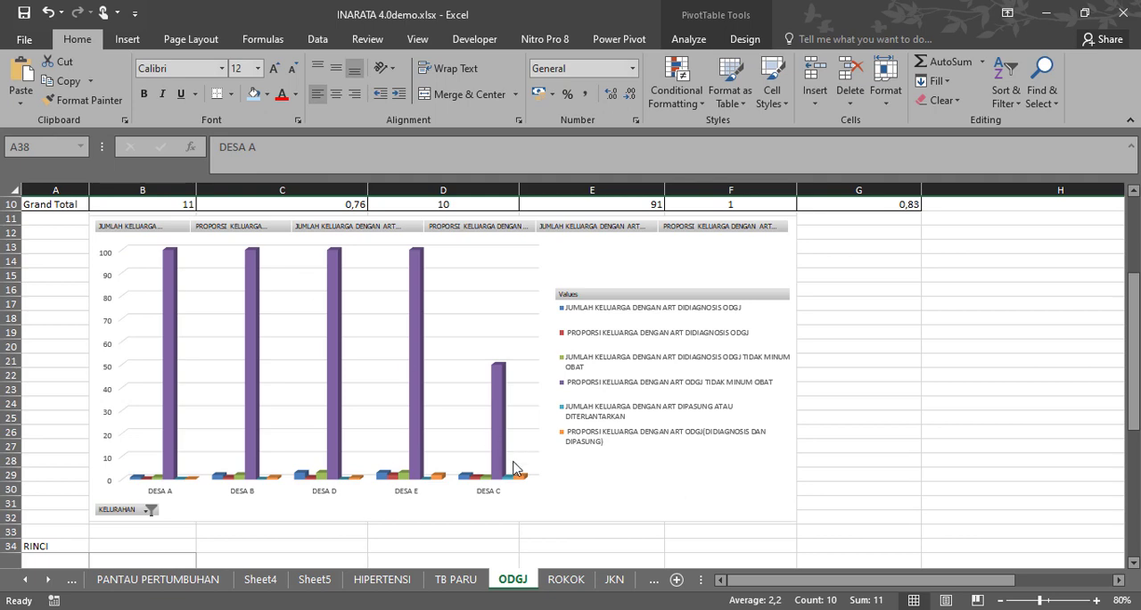
# Open the ROKOK sheet and highlight the five villages' PEROKOK Umur 10-14 tahun counts for review.
pyautogui.click(564, 577)
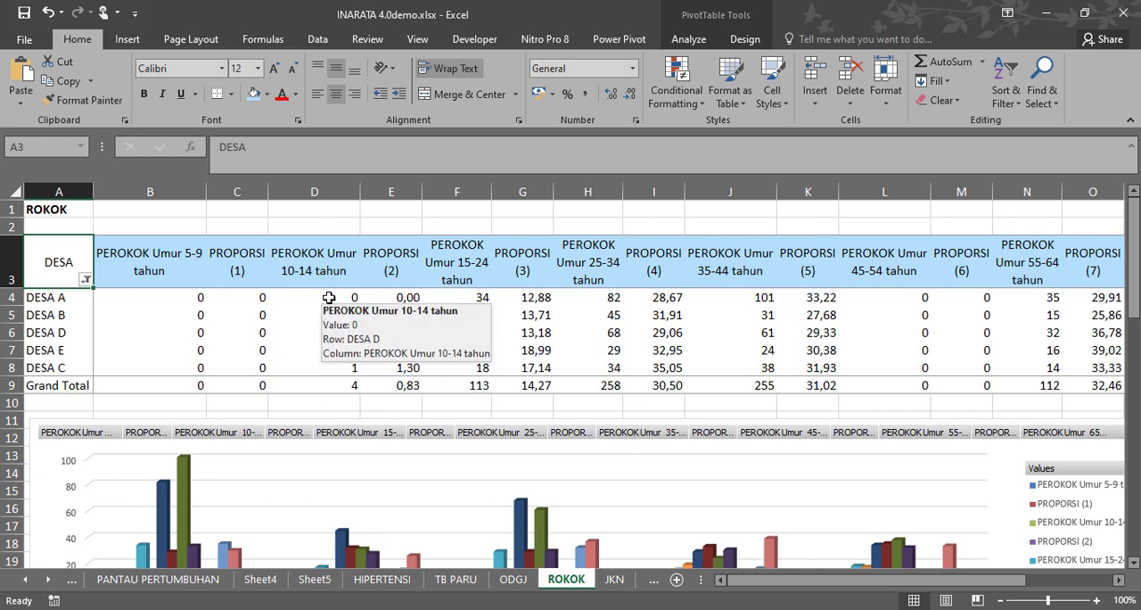
pyautogui.moveTo(328, 297); pyautogui.dragTo(324, 370)
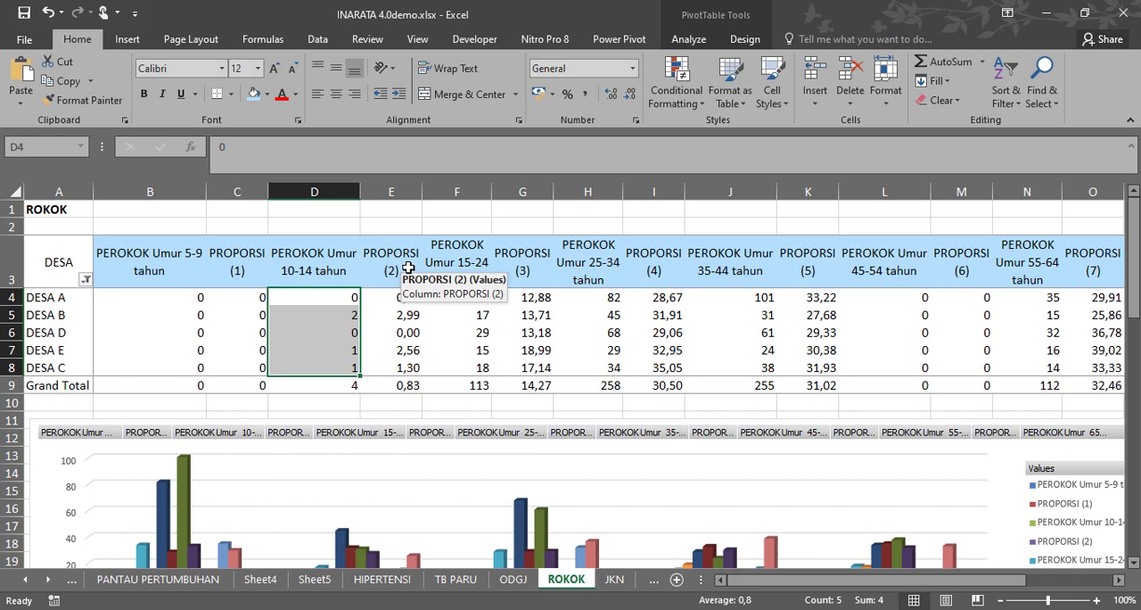
# Highlight the ROKOK figures from PEROKOK Umur 5-9 tahun to Umur 10-14 tahun, including the grand total, and review the chart.
pyautogui.click(11, 226)
pyautogui.moveTo(318, 260); pyautogui.dragTo(314, 377)
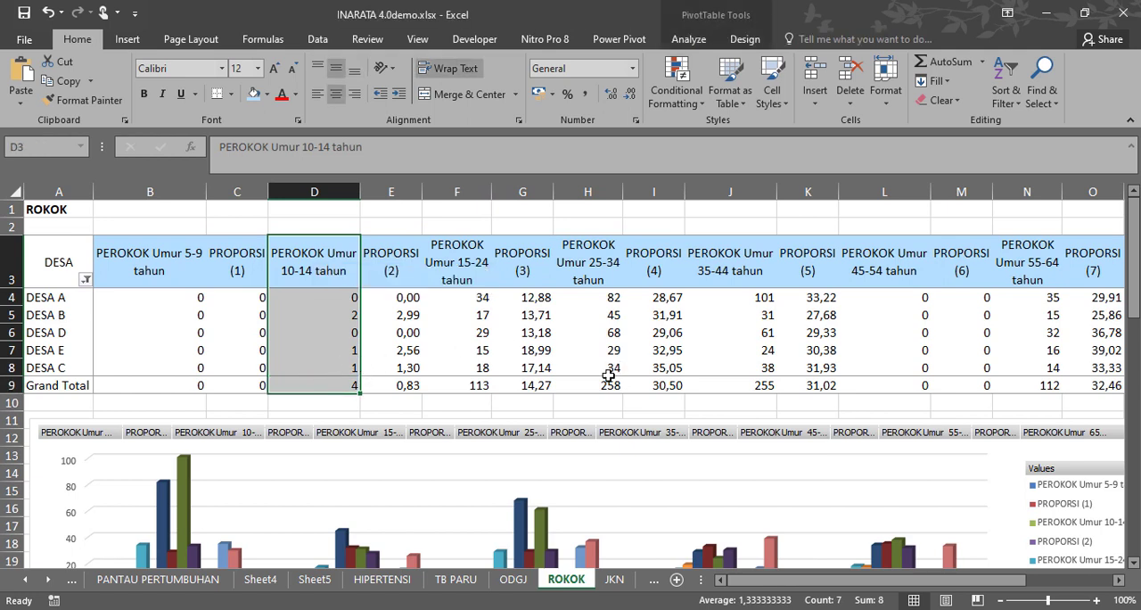
pyautogui.moveTo(312, 297); pyautogui.dragTo(184, 392)
pyautogui.scroll(-3, 825, 339)
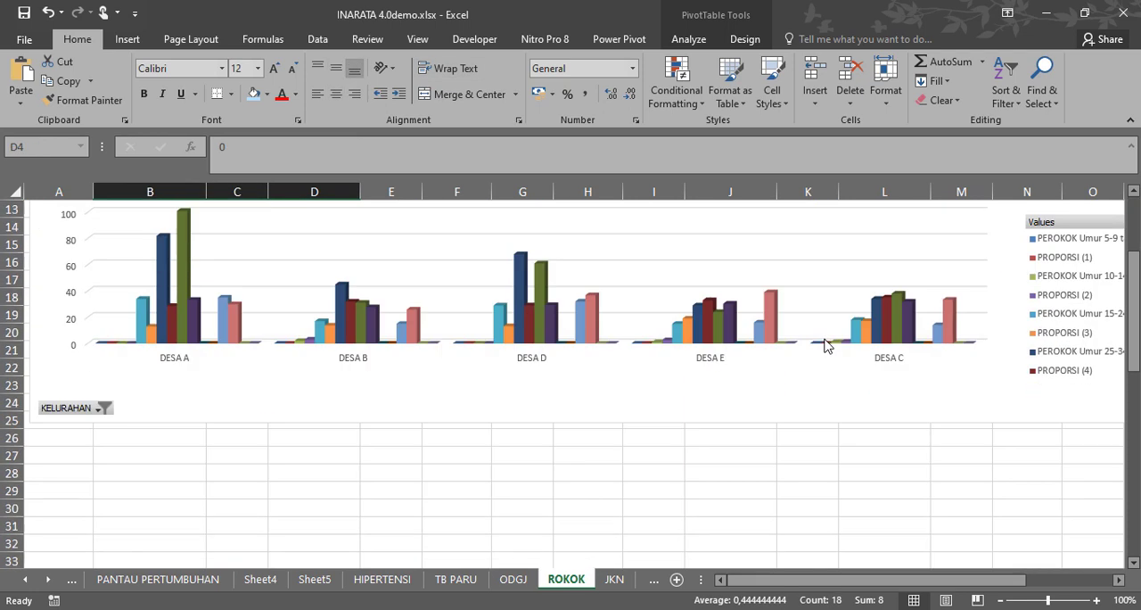
pyautogui.scroll(3, 823, 345)
pyautogui.moveTo(968, 585); pyautogui.dragTo(945, 585)
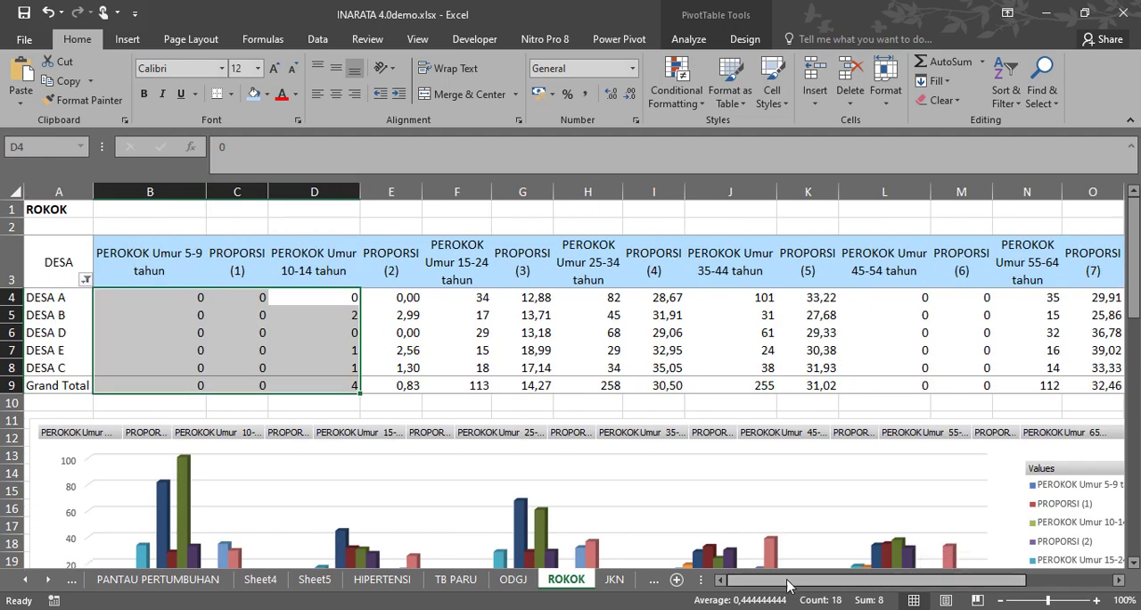
# Open the JKN, AIR BERSIH and JAMBAN sheets in turn, and review the JAMBAN summary tables and charts.
pyautogui.click(46, 579)
pyautogui.click(47, 579)
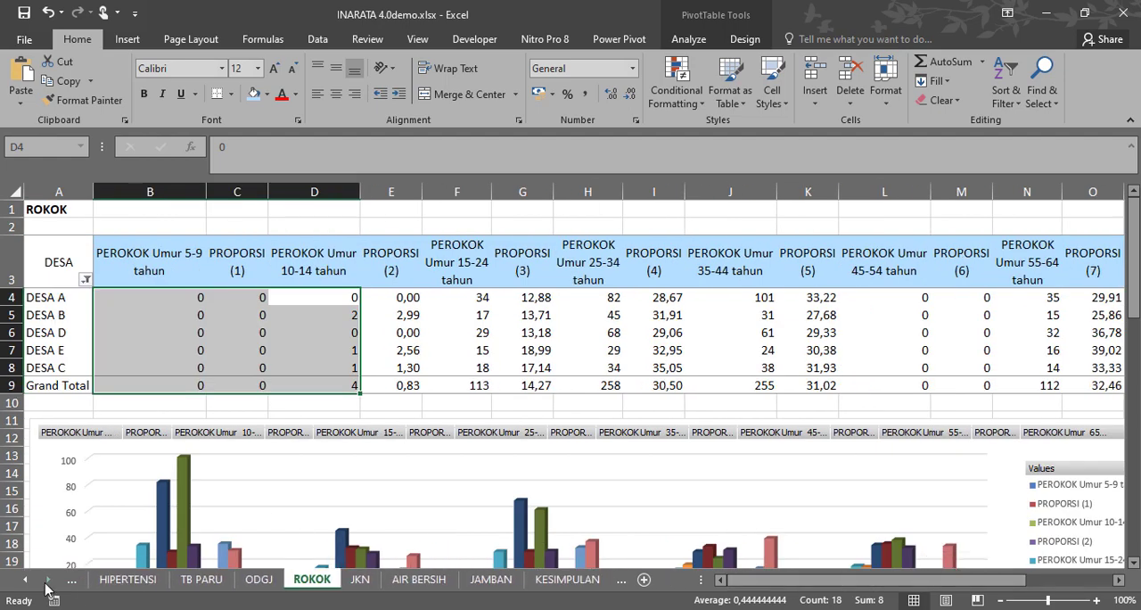
pyautogui.click(357, 580)
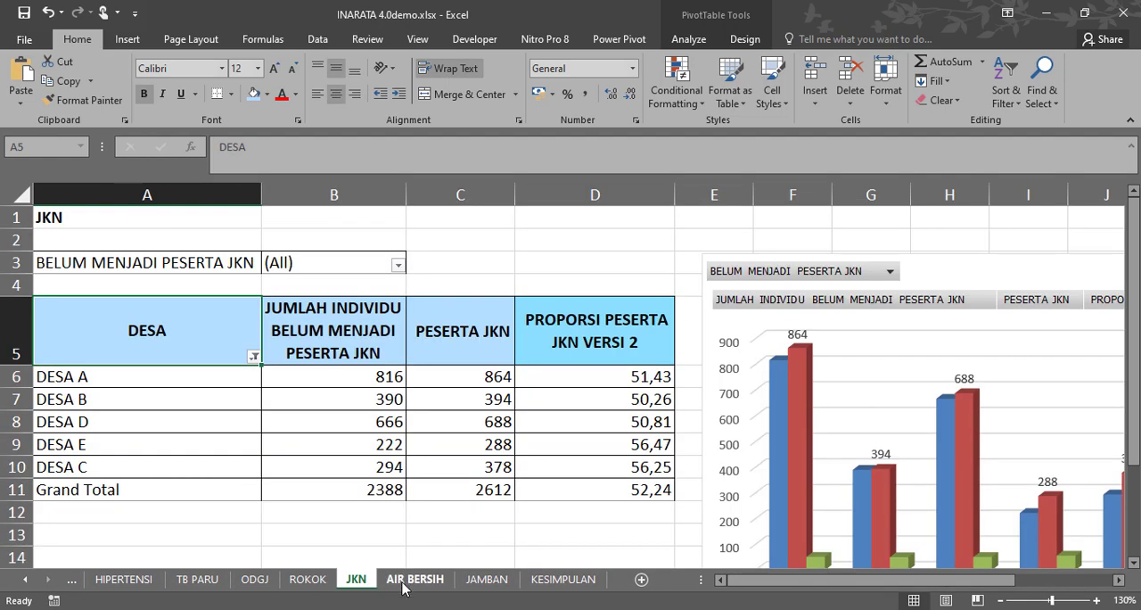
pyautogui.click(406, 581)
pyautogui.click(495, 582)
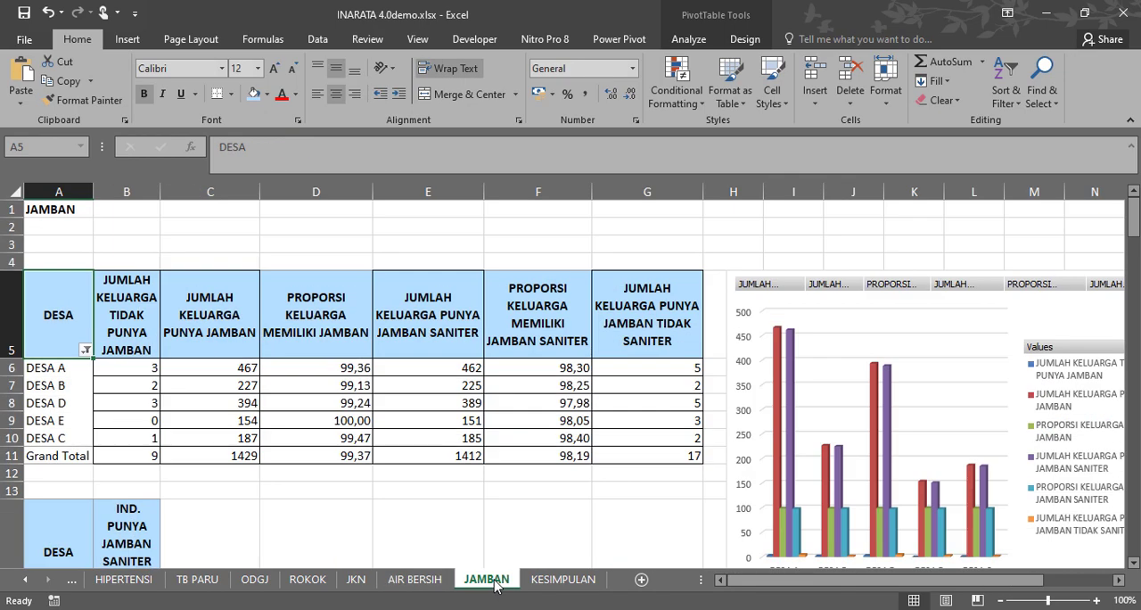
pyautogui.scroll(-4, 318, 445)
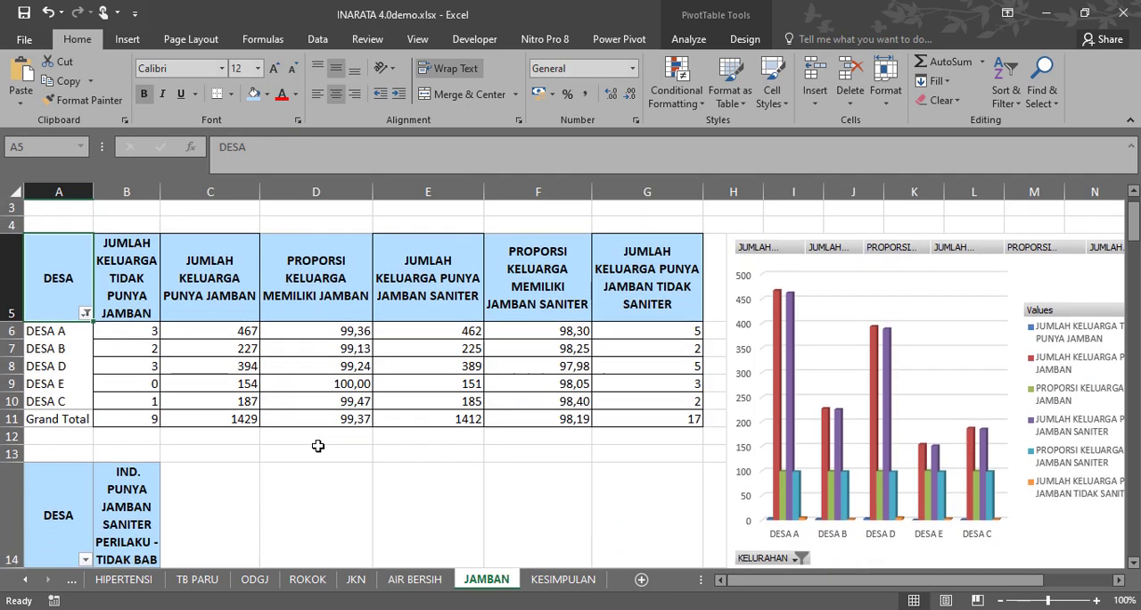
pyautogui.scroll(-5, 318, 445)
pyautogui.scroll(9, 318, 449)
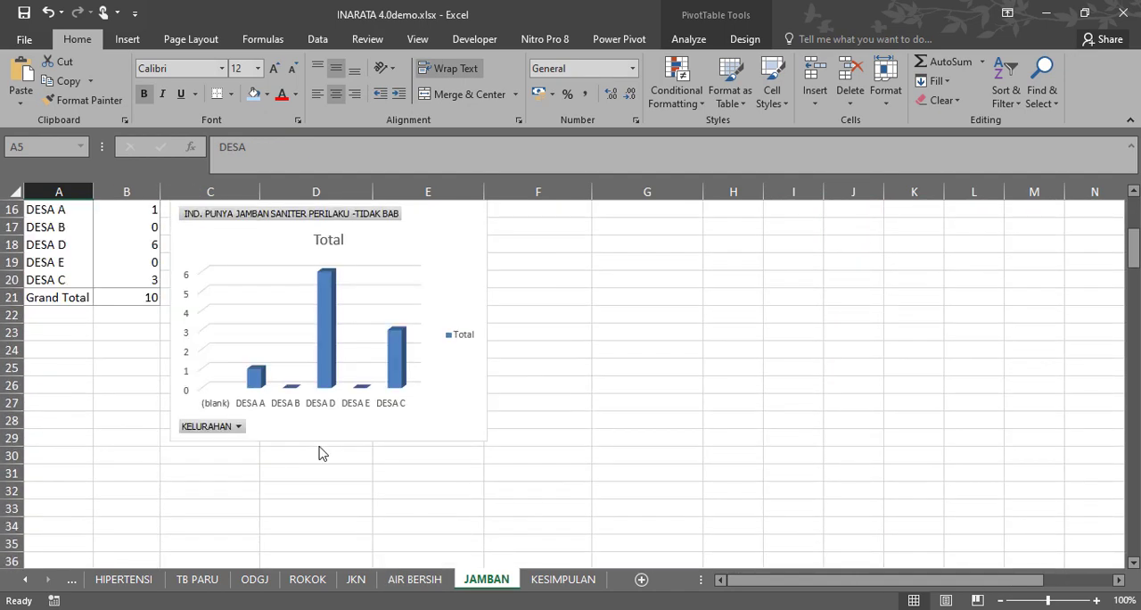
pyautogui.scroll(1, 322, 454)
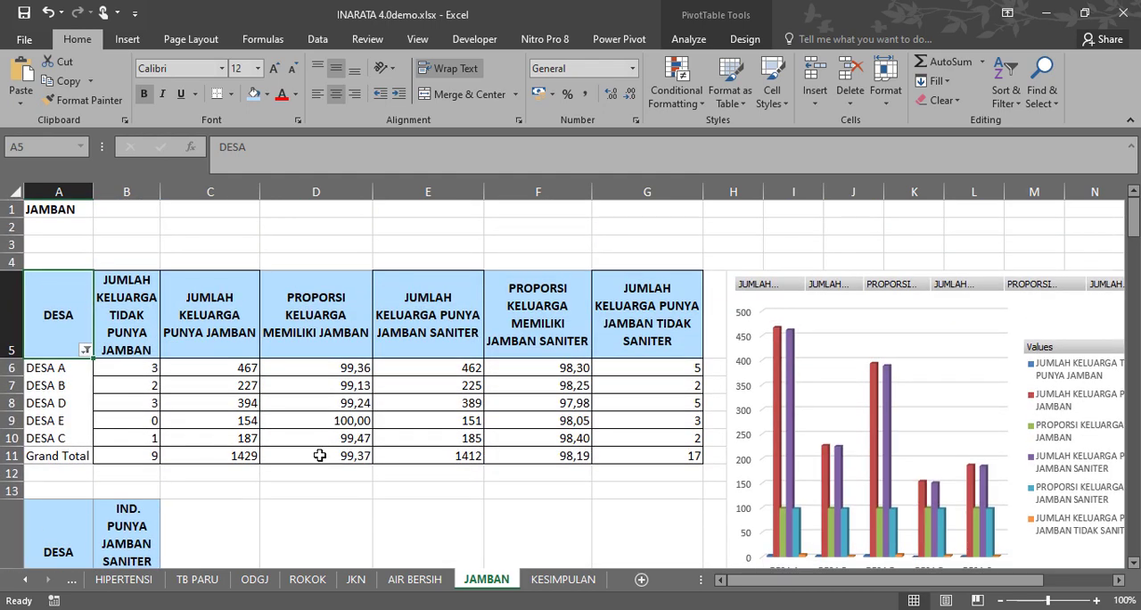
# Bring the workbook's first sheet tabs, from RAW DATA onward, into view while staying on the JAMBAN sheet.
pyautogui.moveTo(435, 426)
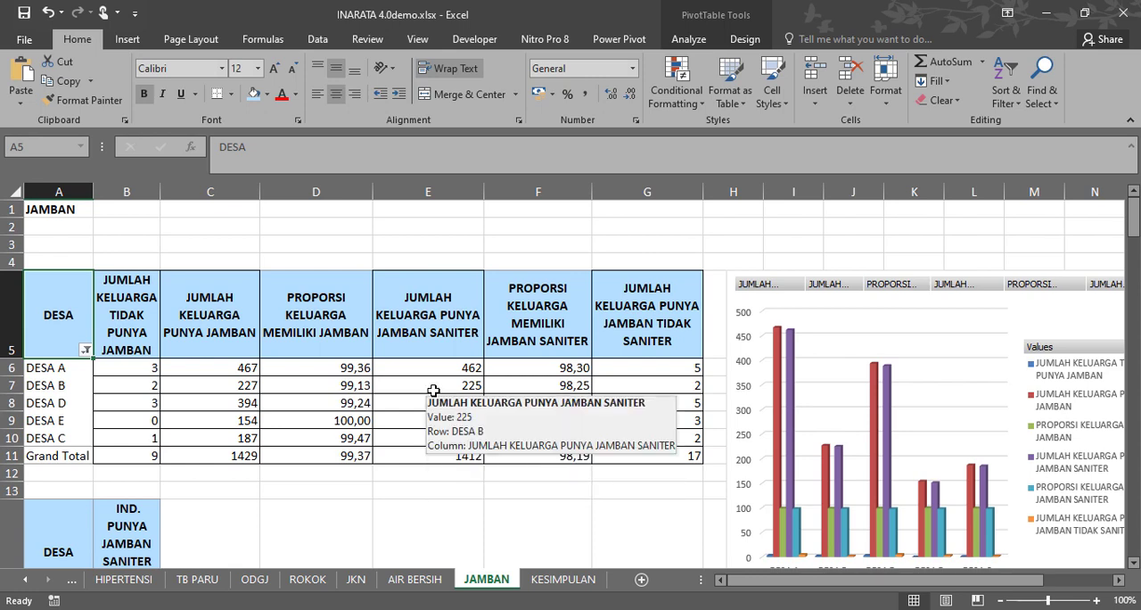
pyautogui.click(26, 581)
pyautogui.click(26, 581)
pyautogui.click(26, 582)
pyautogui.click(25, 581)
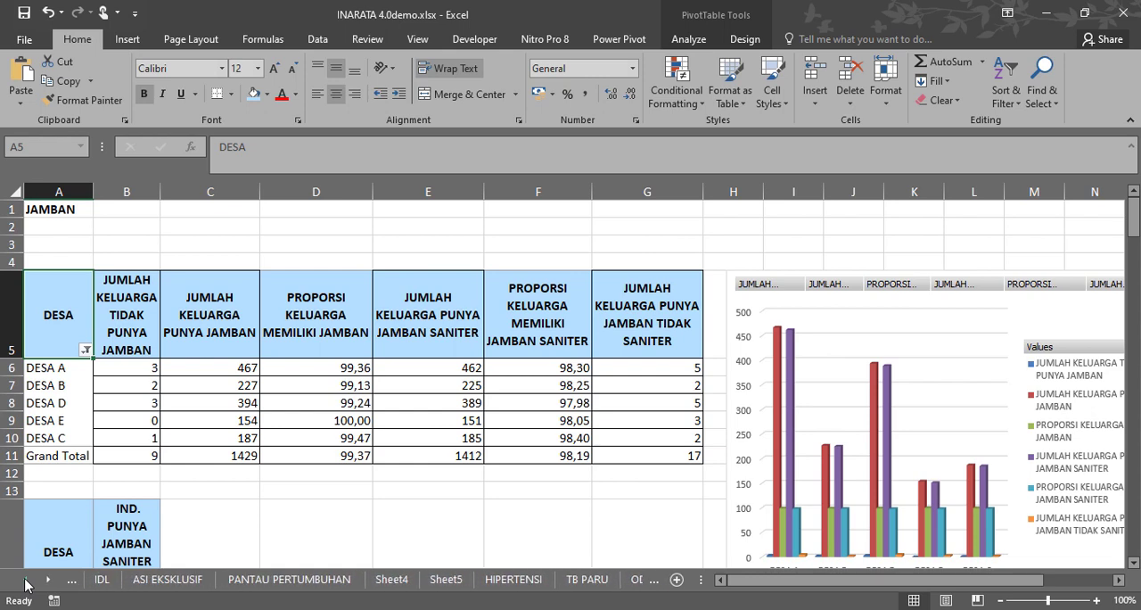
pyautogui.click(26, 582)
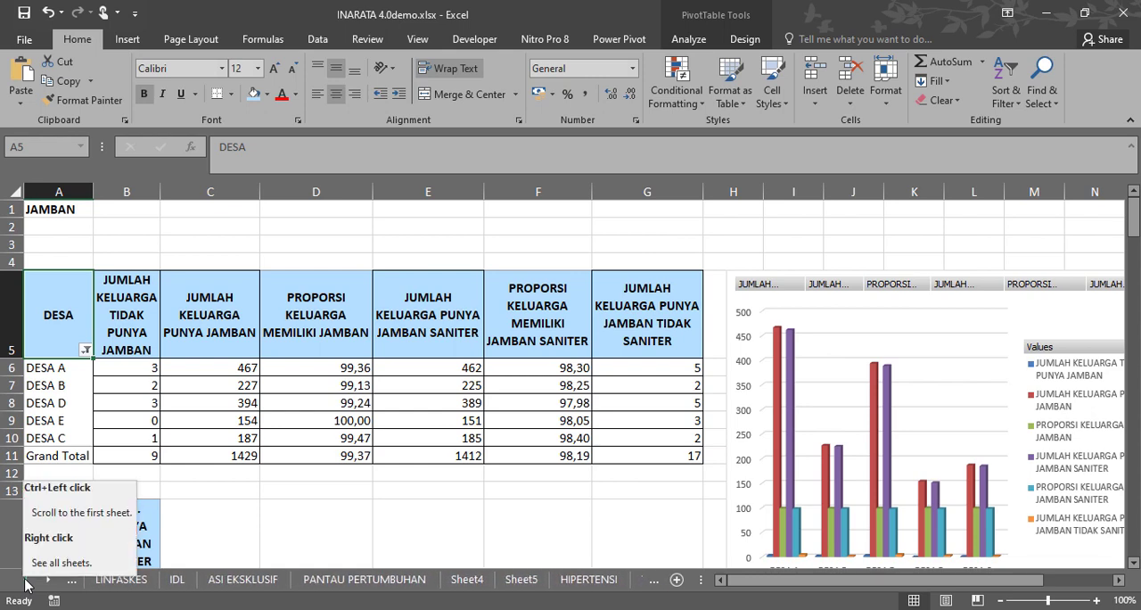
pyautogui.click(287, 487)
pyautogui.click(28, 581)
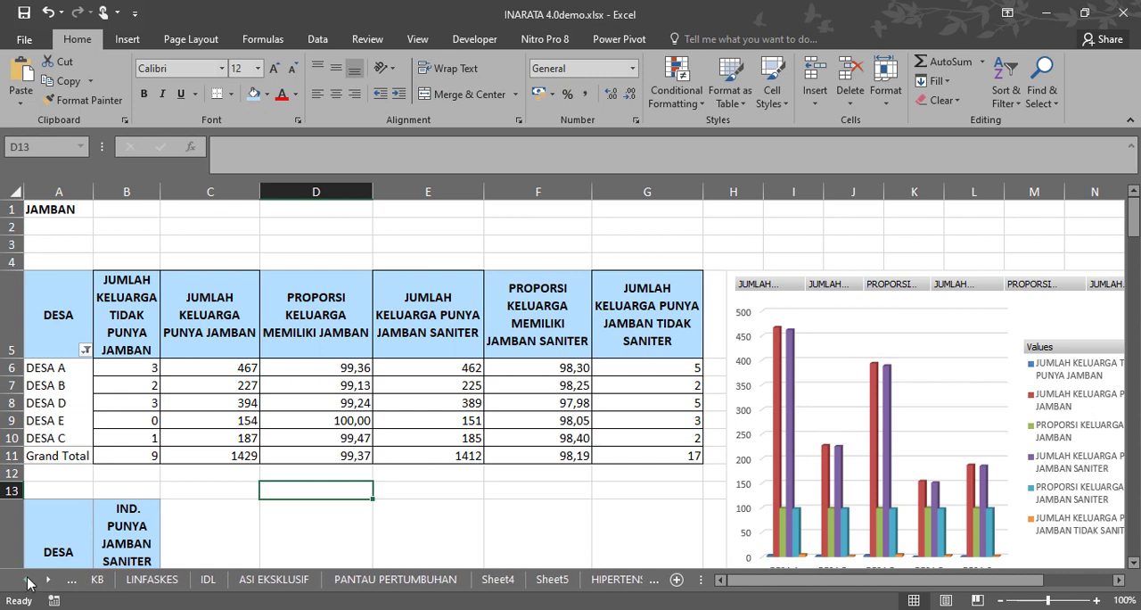
pyautogui.click(28, 581)
pyautogui.click(28, 581)
pyautogui.click(28, 581)
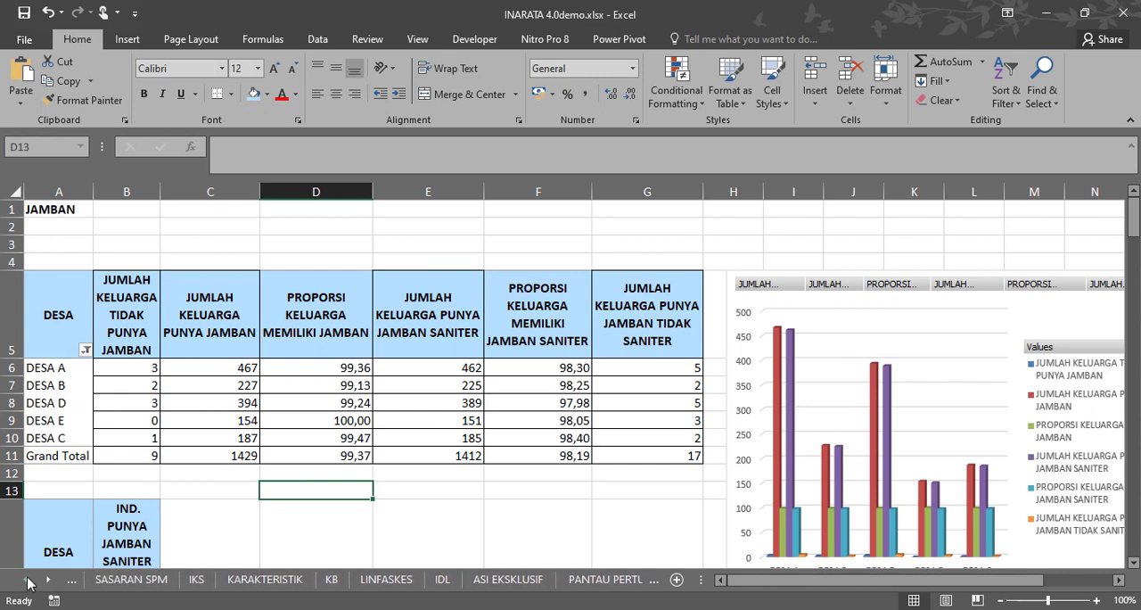
pyautogui.click(28, 581)
pyautogui.click(28, 582)
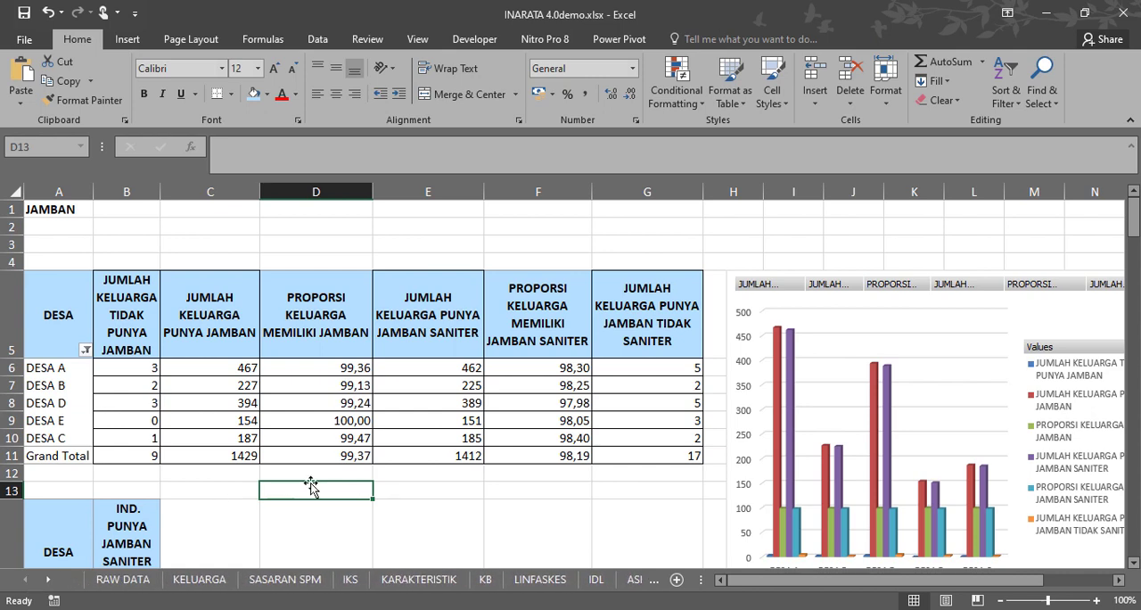
pyautogui.click(504, 476)
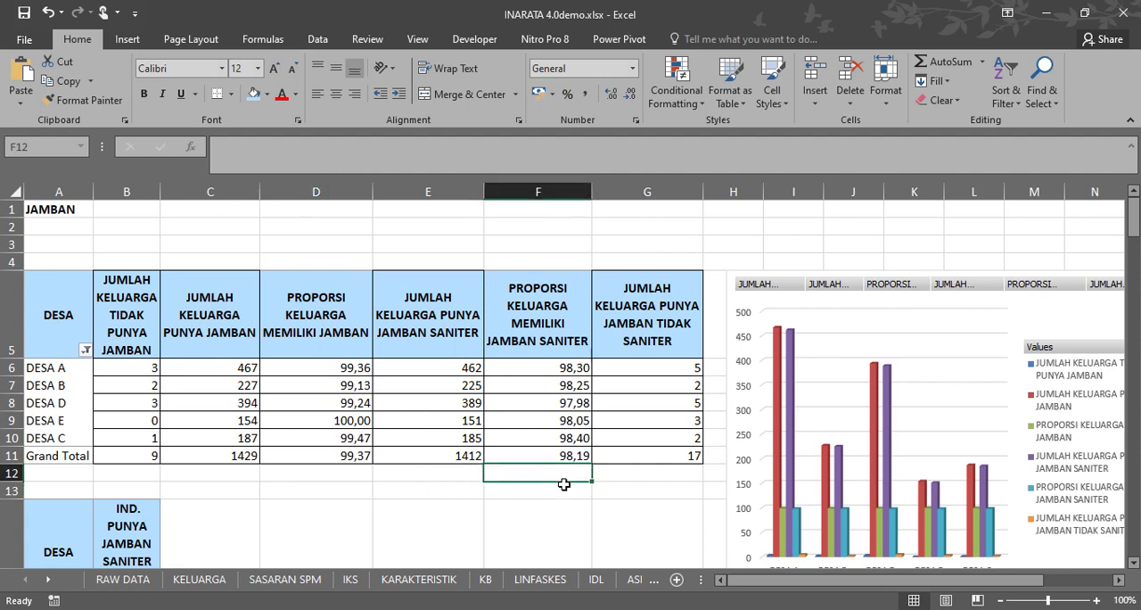
pyautogui.click(683, 238)
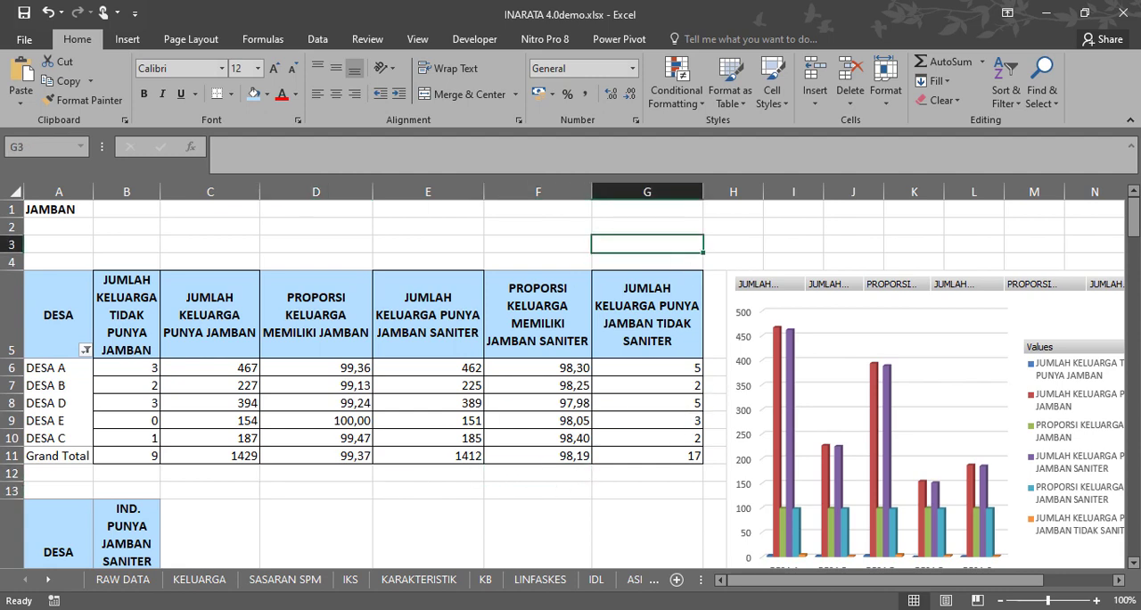
# Switch to the INARATA 4.0 - trial merging workbook and review the Pukesmas entries and the Prov to Alamat columns on MERIAH BENER (2).
pyautogui.click(720, 609)
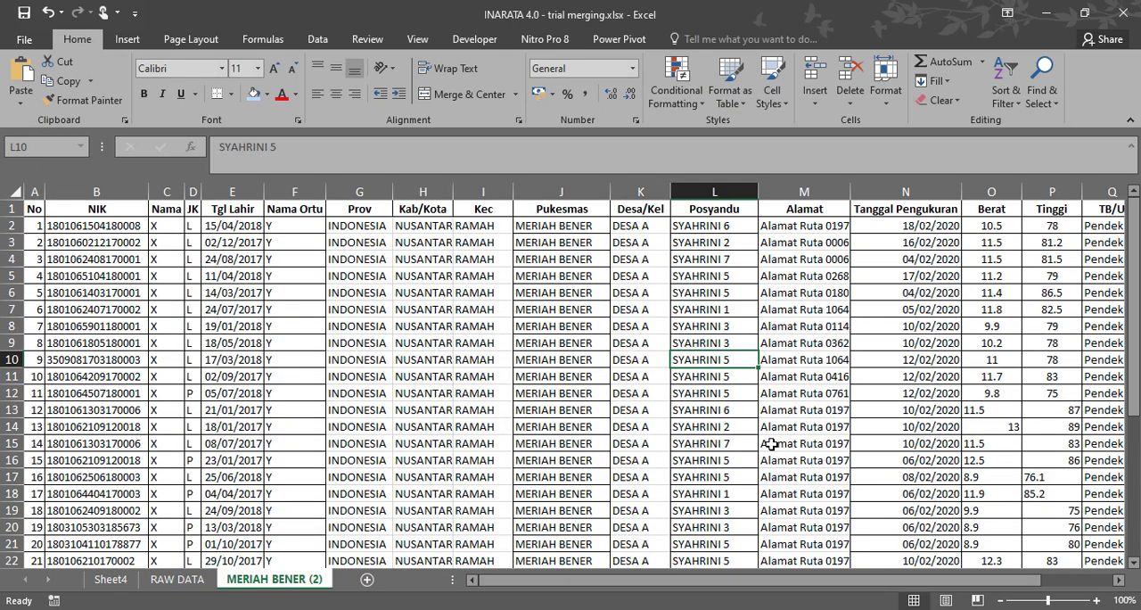
pyautogui.click(388, 309)
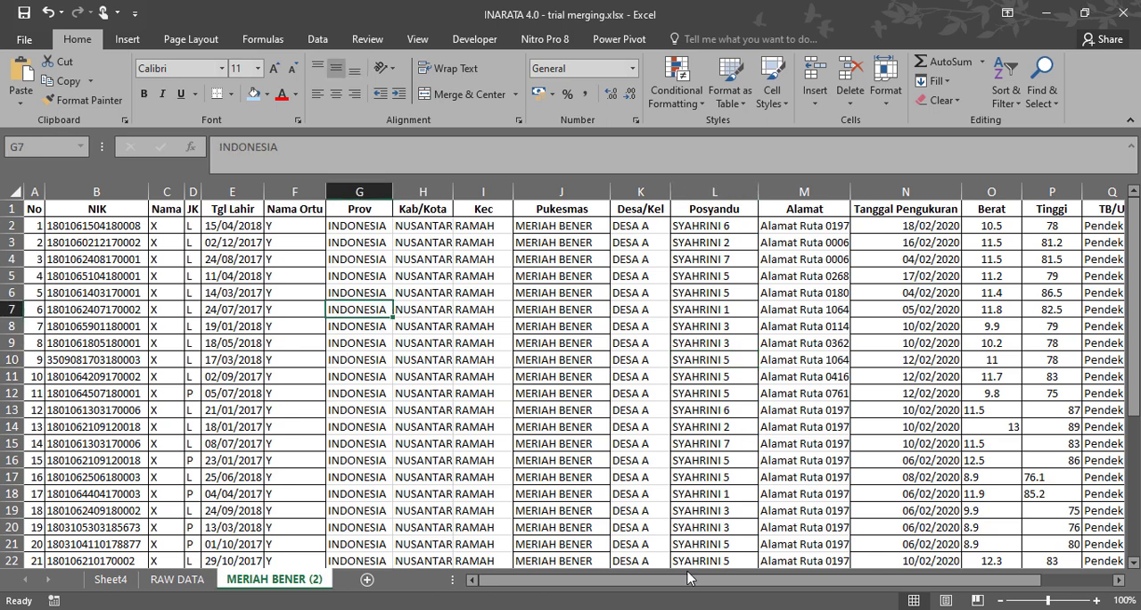
pyautogui.moveTo(665, 581); pyautogui.dragTo(608, 588)
pyautogui.moveTo(585, 225); pyautogui.dragTo(549, 510)
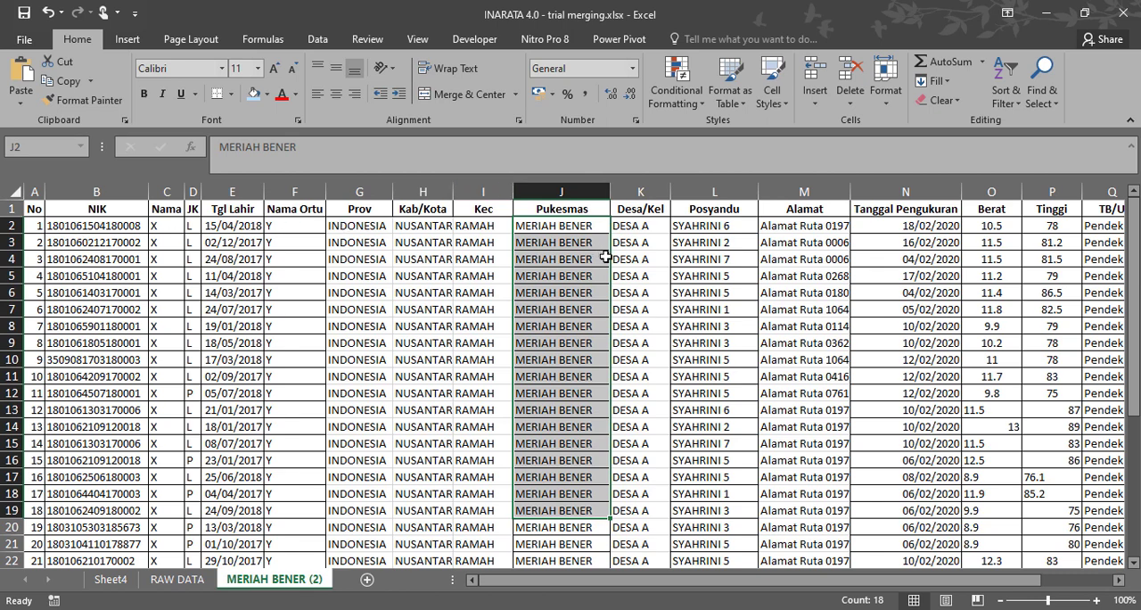
pyautogui.moveTo(678, 585); pyautogui.dragTo(624, 591)
pyautogui.moveTo(376, 191); pyautogui.dragTo(783, 198)
pyautogui.click(374, 228)
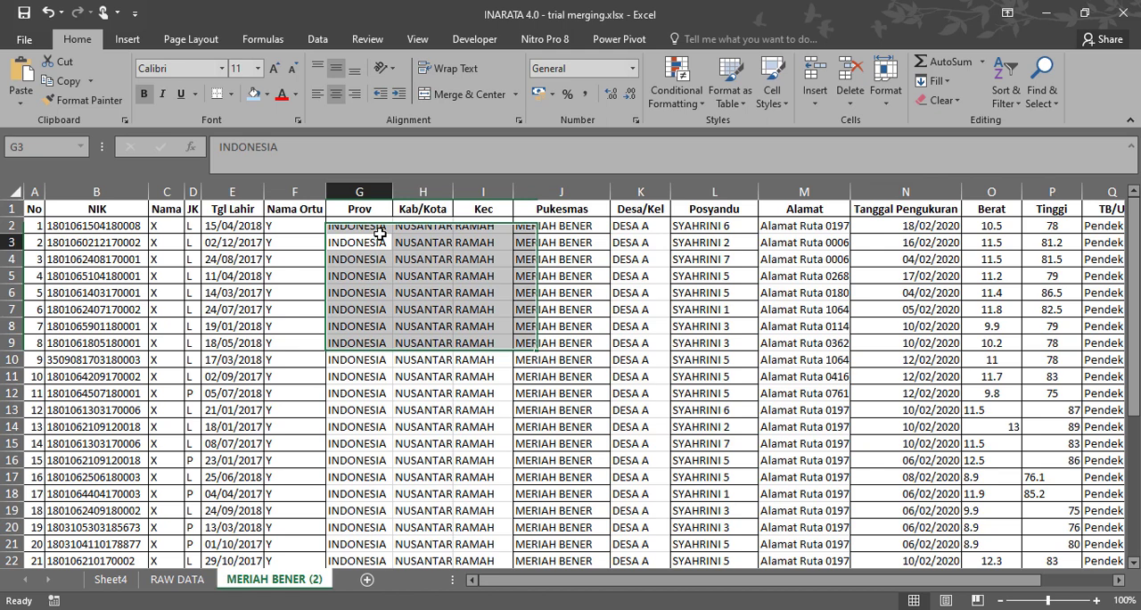
# Highlight the NIK column's entries on the MERIAH BENER (2) sheet for review as the identifying field.
pyautogui.click(114, 228)
pyautogui.moveTo(106, 228); pyautogui.dragTo(94, 557)
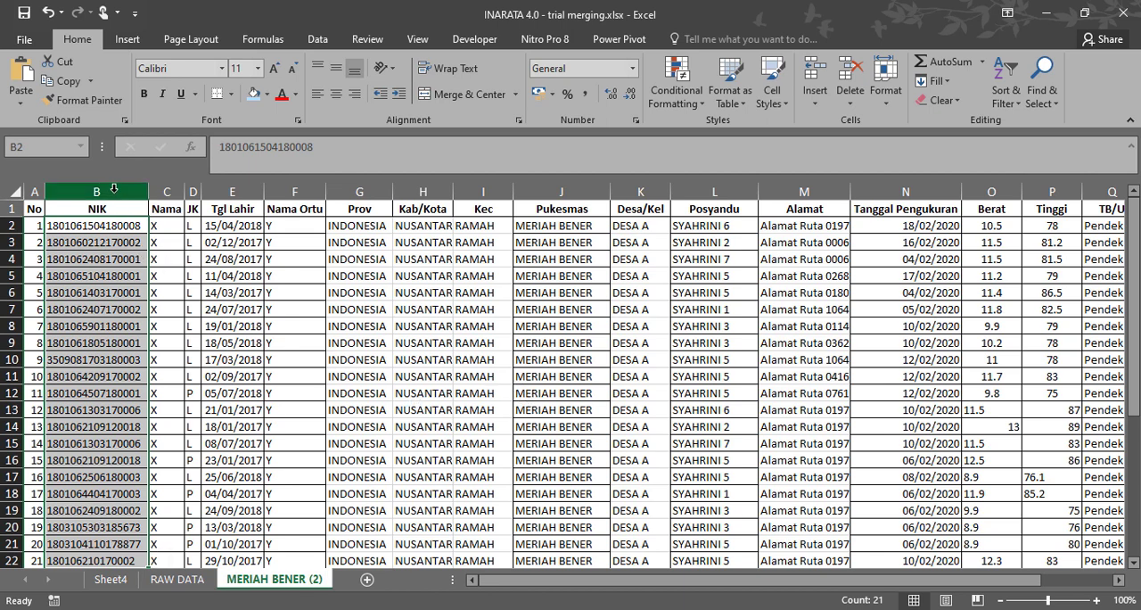
pyautogui.click(98, 231)
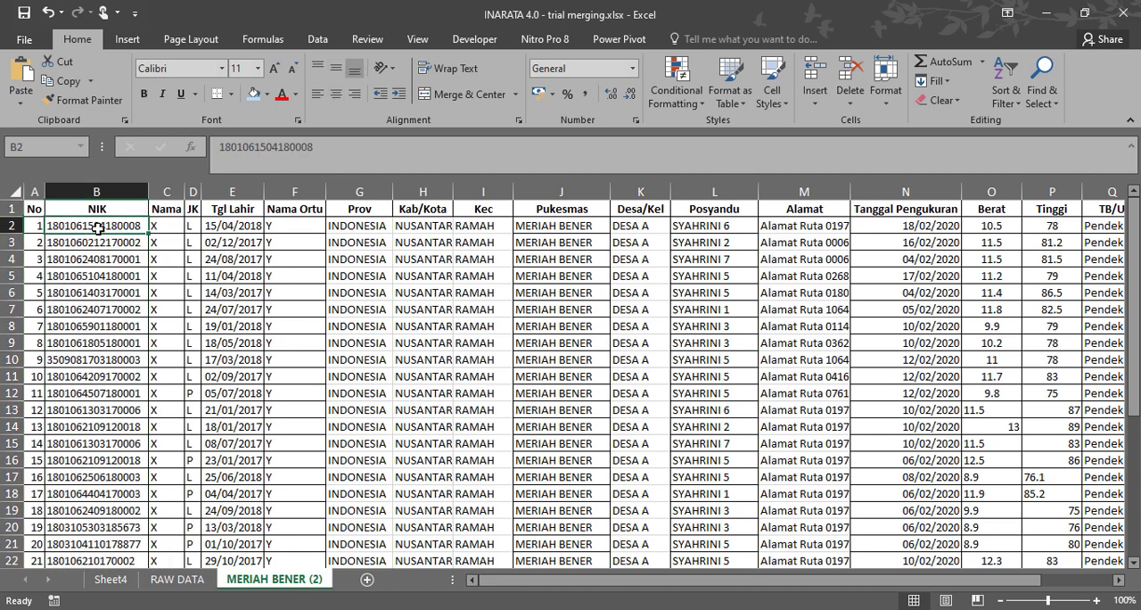
pyautogui.moveTo(116, 230); pyautogui.dragTo(98, 365)
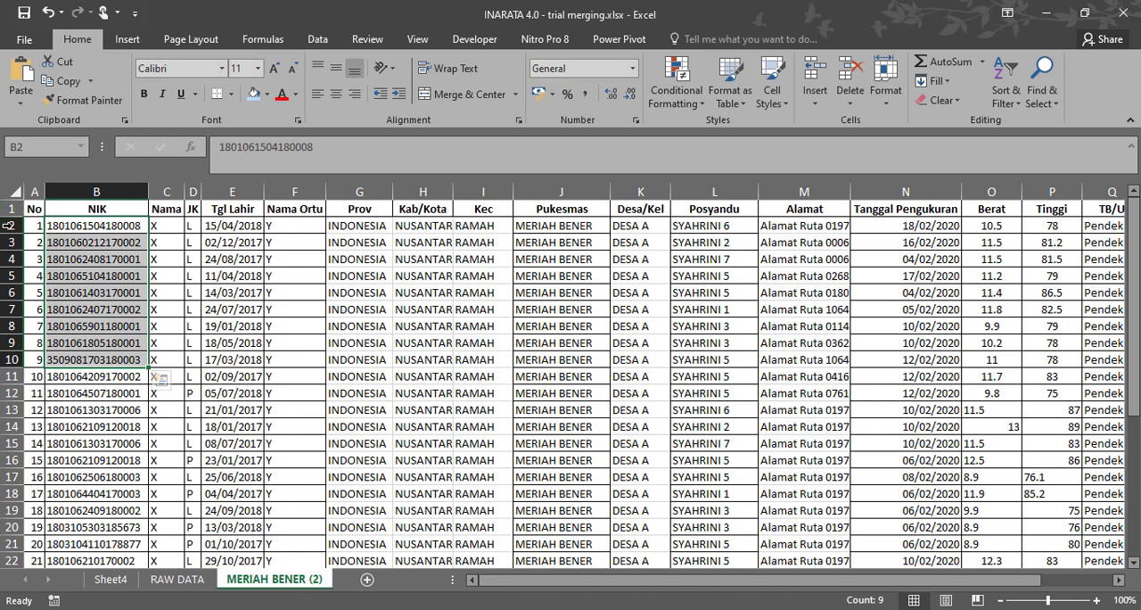
# Select all measurement records in rows 2 to 35 and review them across to the ZS TB/U column.
pyautogui.moveTo(11, 225); pyautogui.dragTo(2, 526)
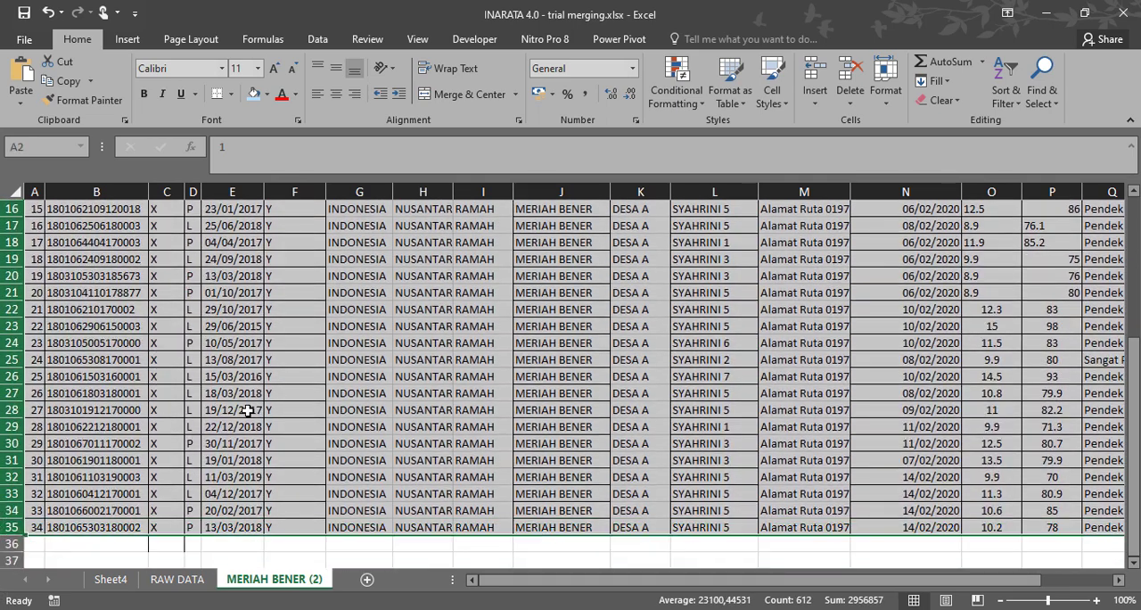
pyautogui.scroll(1, 580, 405)
pyautogui.scroll(5, 579, 405)
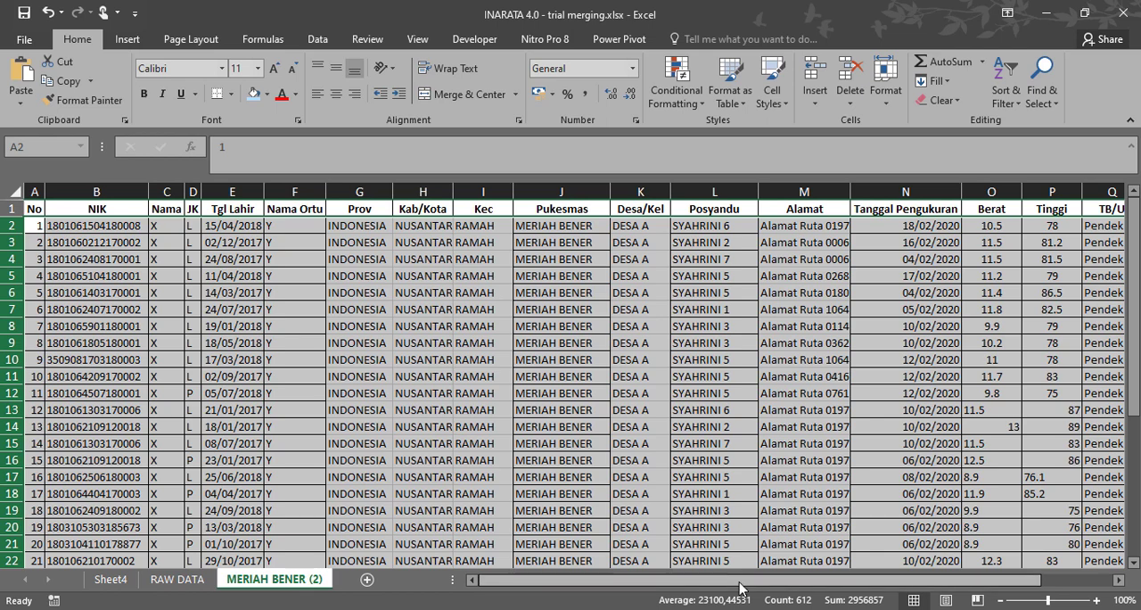
pyautogui.moveTo(757, 583); pyautogui.dragTo(843, 591)
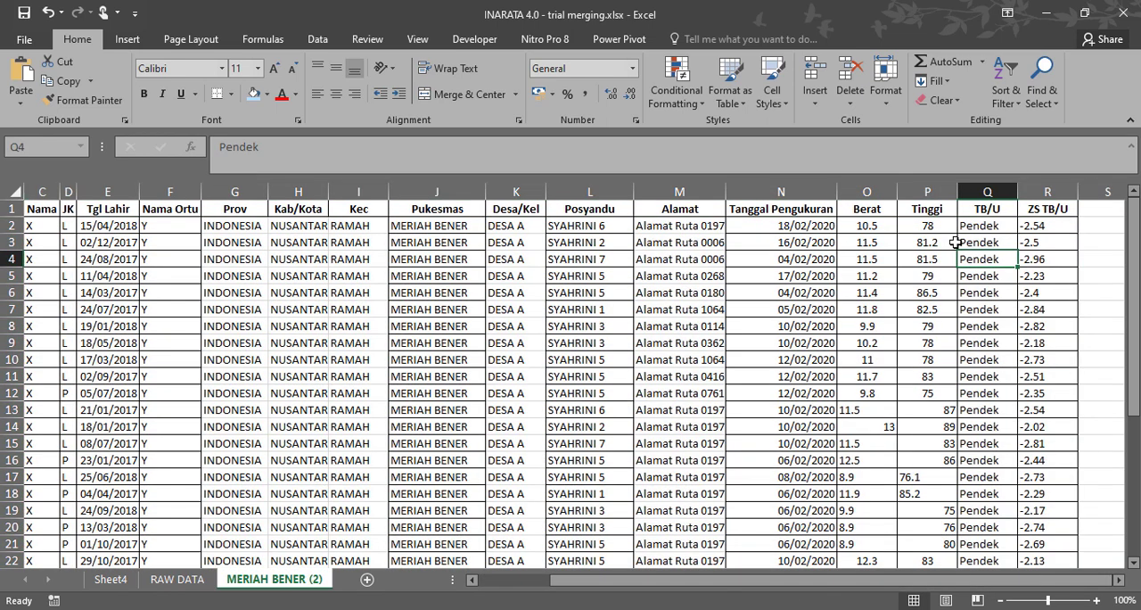
# Review the nutritional status records and highlight the TB/U and ZS TB/U columns.
pyautogui.click(974, 254)
pyautogui.scroll(-9, 520, 324)
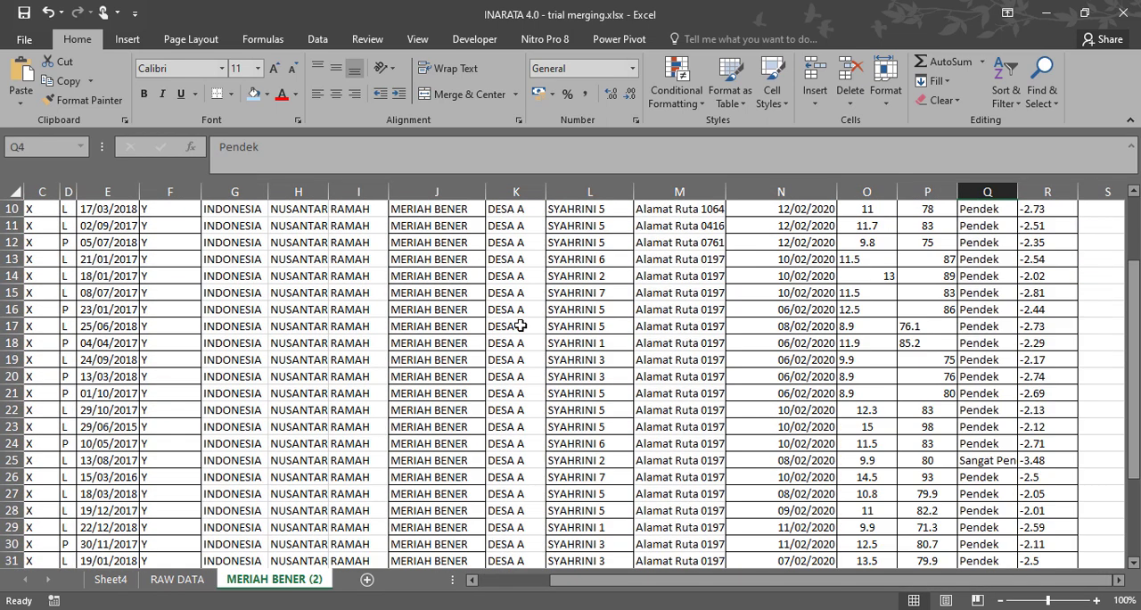
pyautogui.scroll(5, 520, 325)
pyautogui.scroll(4, 519, 325)
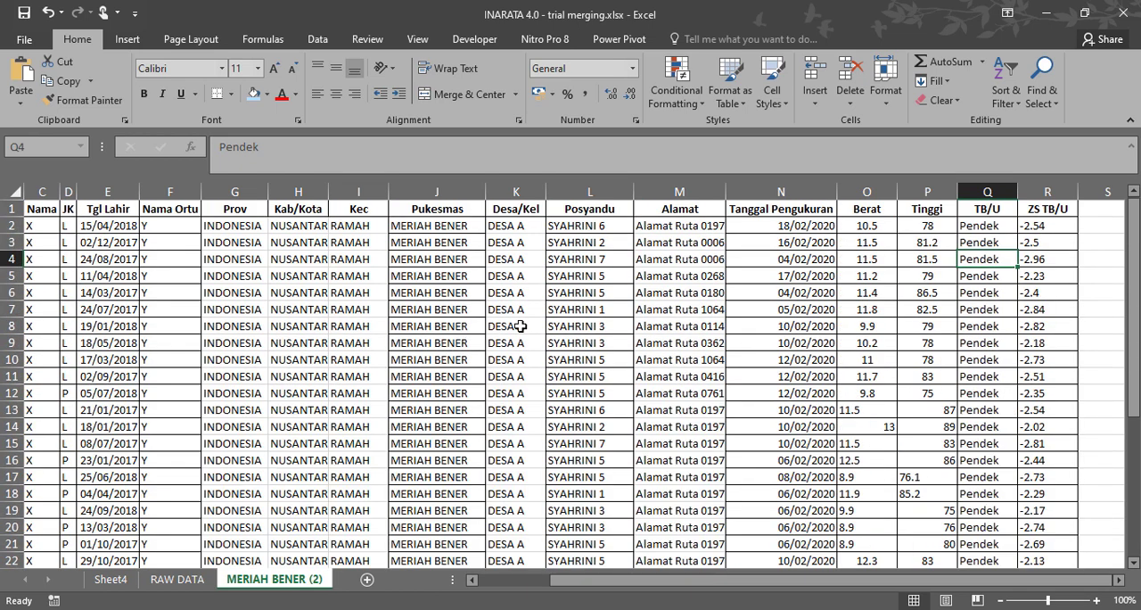
pyautogui.moveTo(974, 191); pyautogui.dragTo(1028, 192)
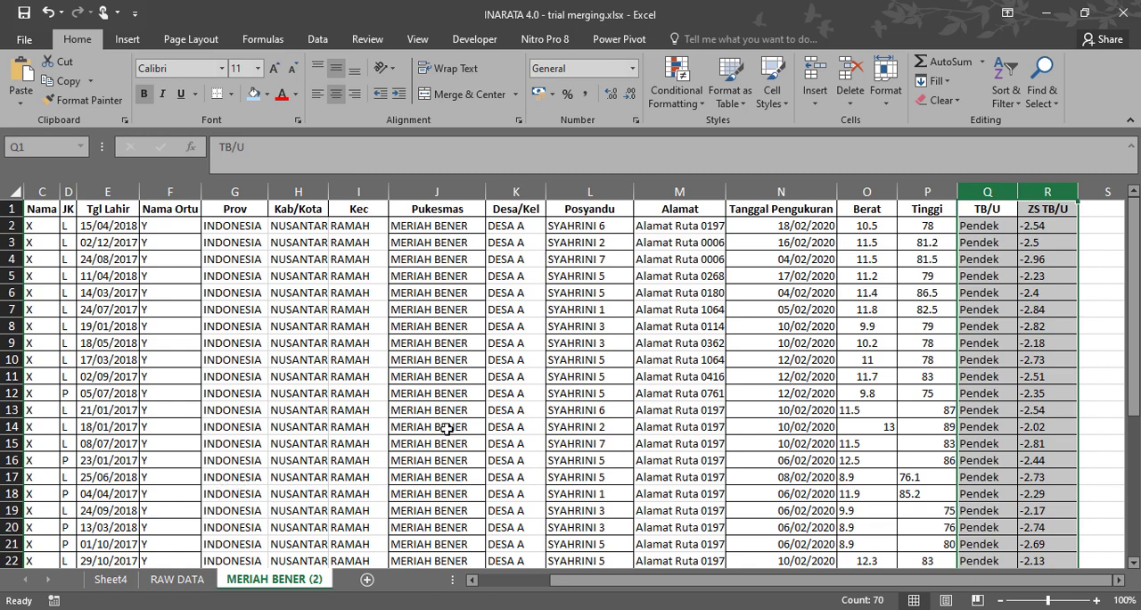
pyautogui.moveTo(565, 586); pyautogui.dragTo(470, 581)
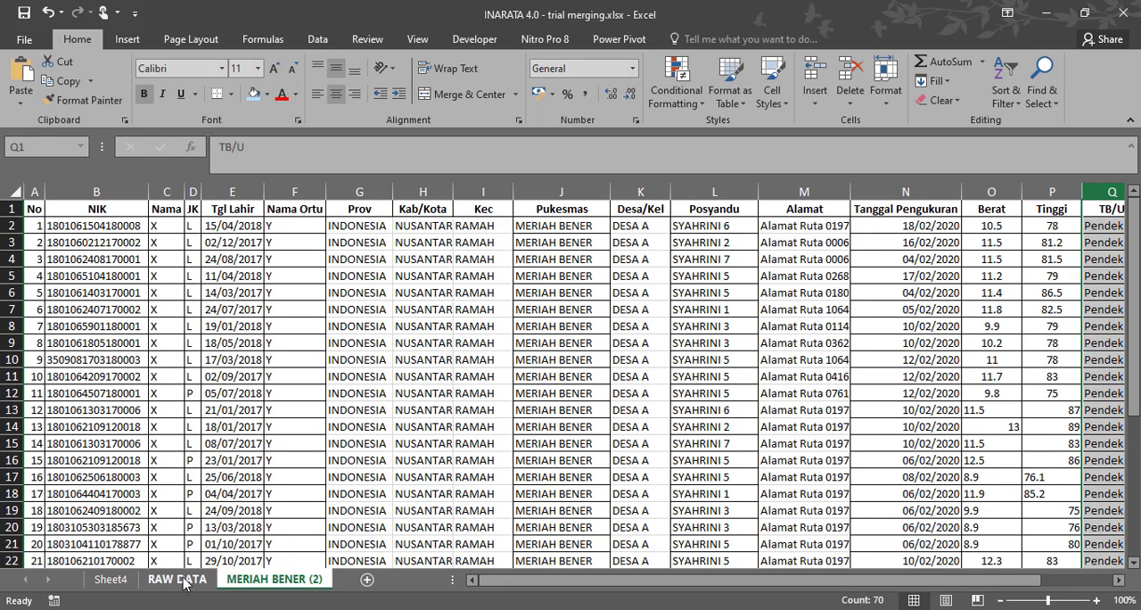
# Highlight the NIK values in B2:B35, and compare the sheet with RAW DATA's HASIL STUNTING headers from Tanggal Pengukuran to ZS TB/U.
pyautogui.moveTo(114, 225); pyautogui.dragTo(81, 544)
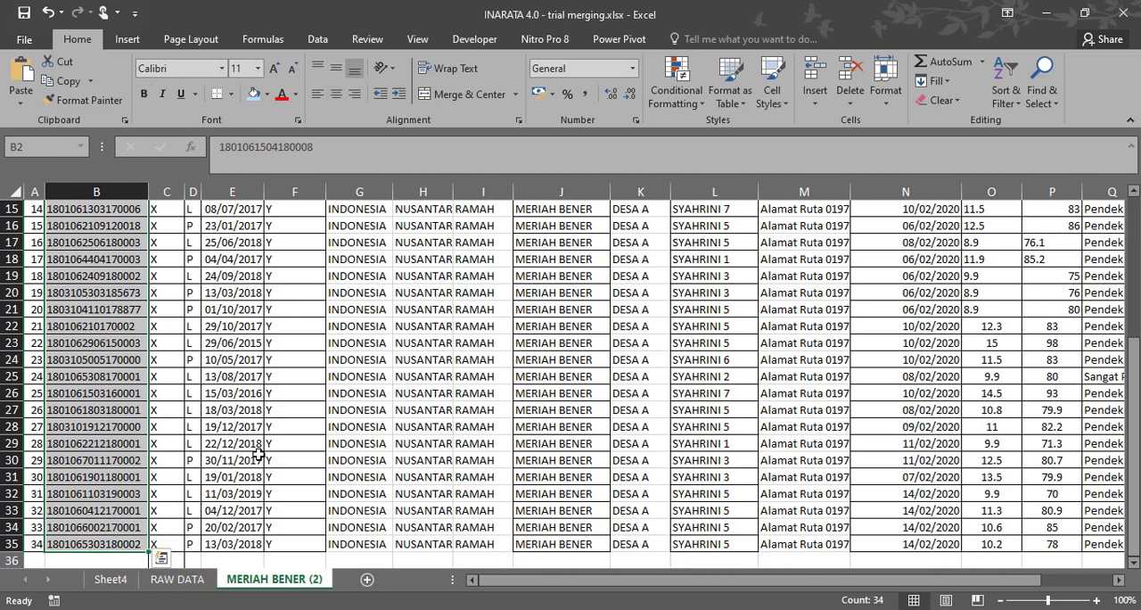
pyautogui.click(177, 579)
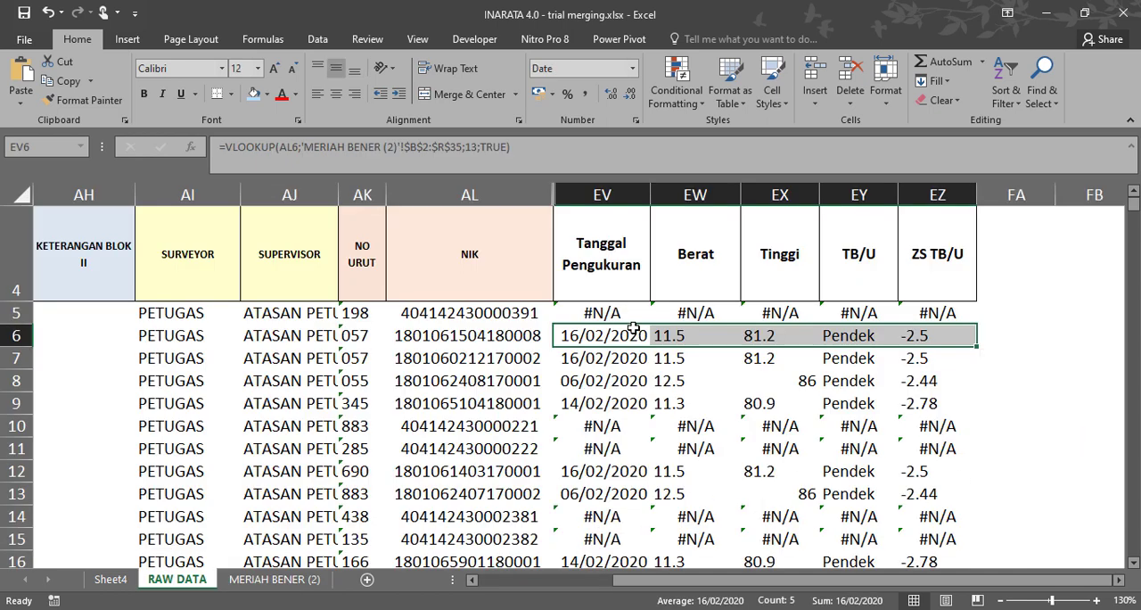
pyautogui.click(602, 258)
pyautogui.scroll(1, 616, 323)
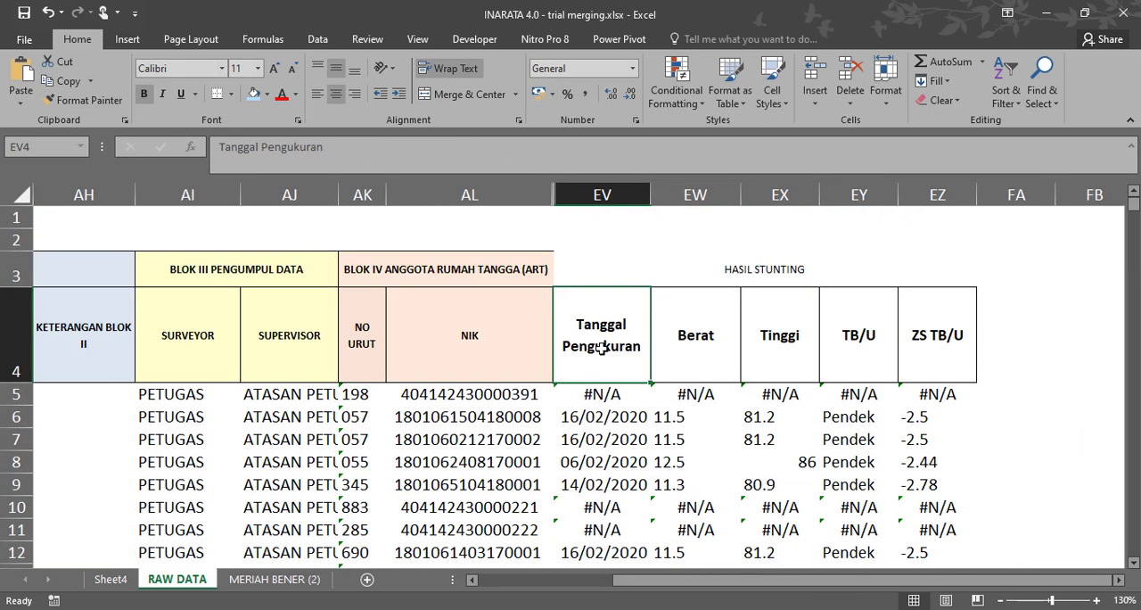
pyautogui.moveTo(638, 343); pyautogui.dragTo(958, 343)
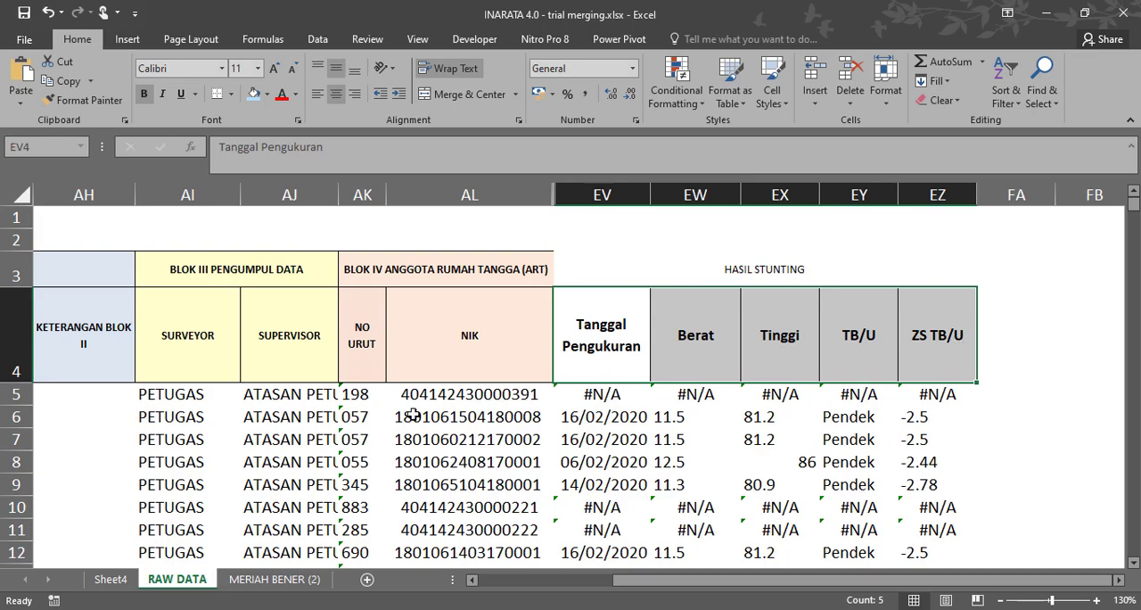
pyautogui.click(274, 579)
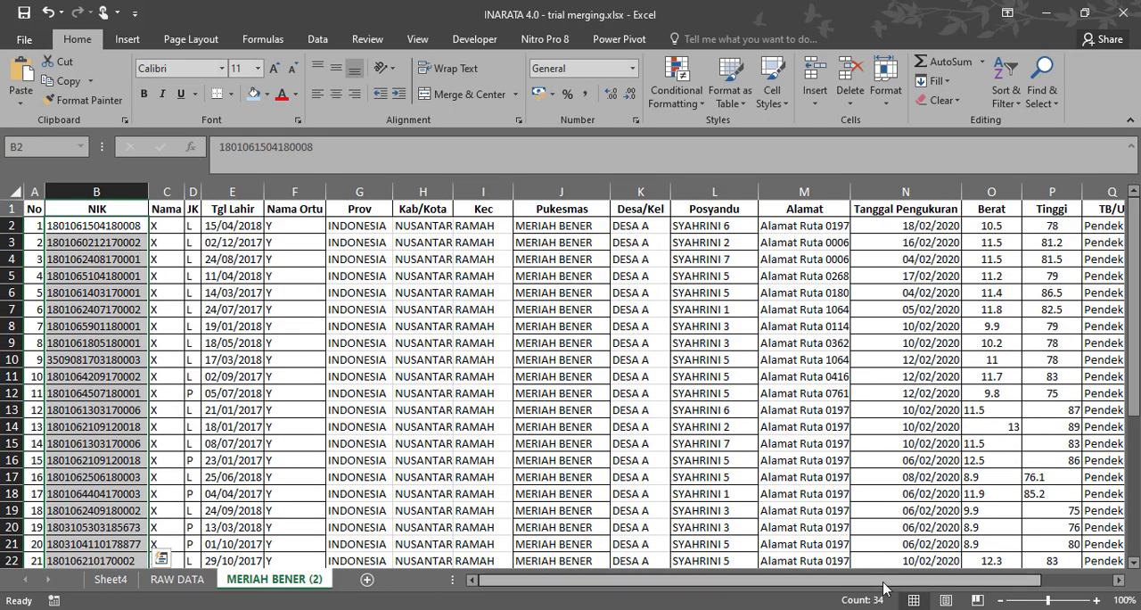
# Select the Tanggal Pengukuran to ZS TB/U columns on MERIAH BENER (2), and compare them with the HASIL STUNTING headers on RAW DATA.
pyautogui.moveTo(885, 582); pyautogui.dragTo(1030, 581)
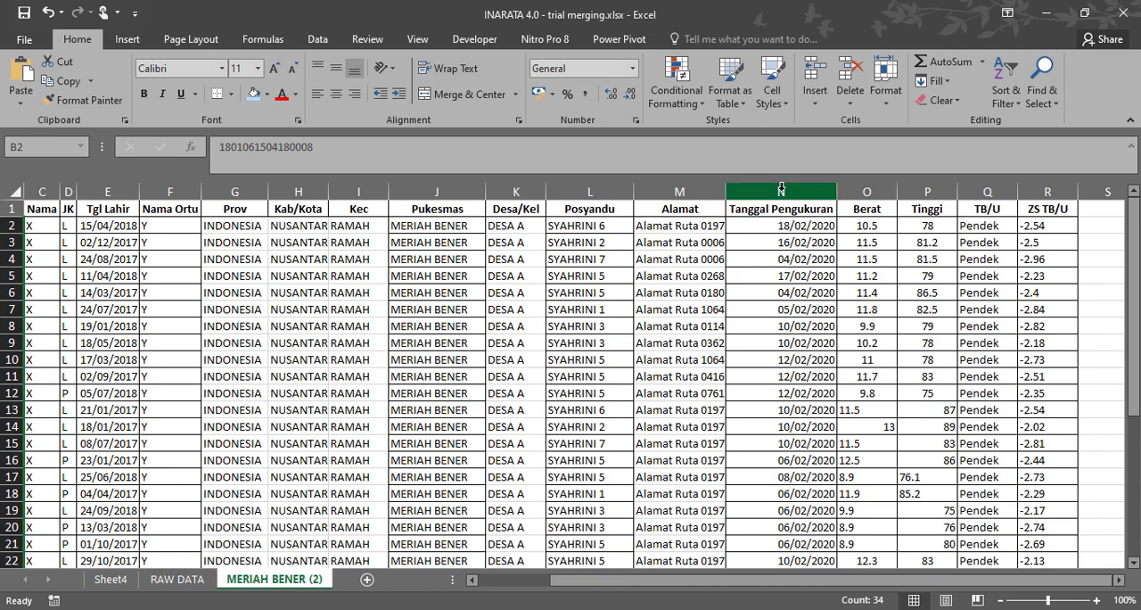
pyautogui.moveTo(801, 200); pyautogui.dragTo(1072, 189)
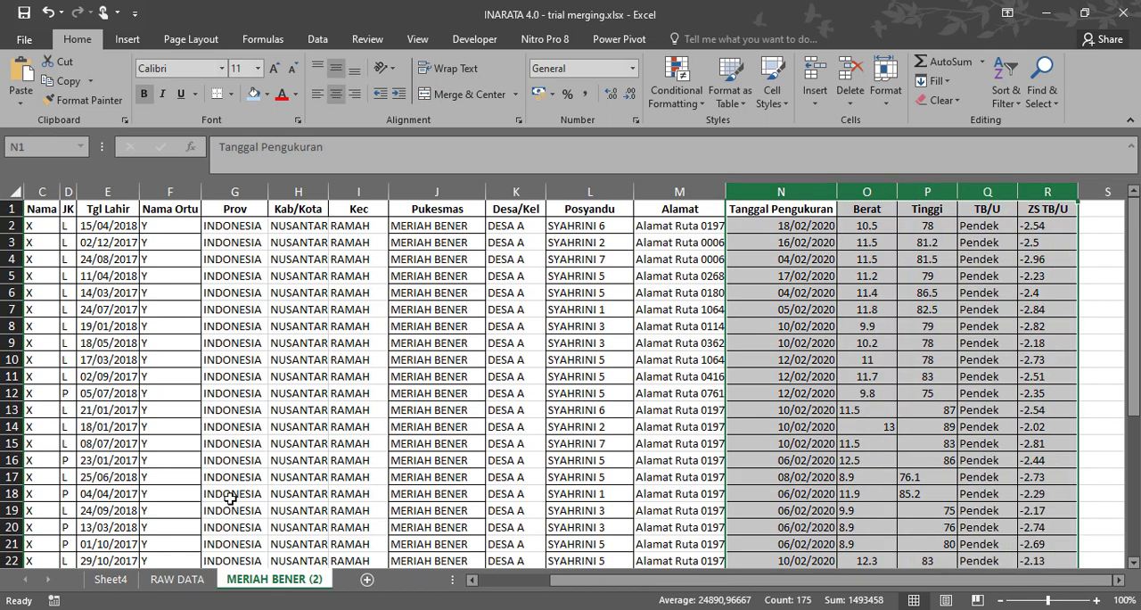
pyautogui.click(184, 587)
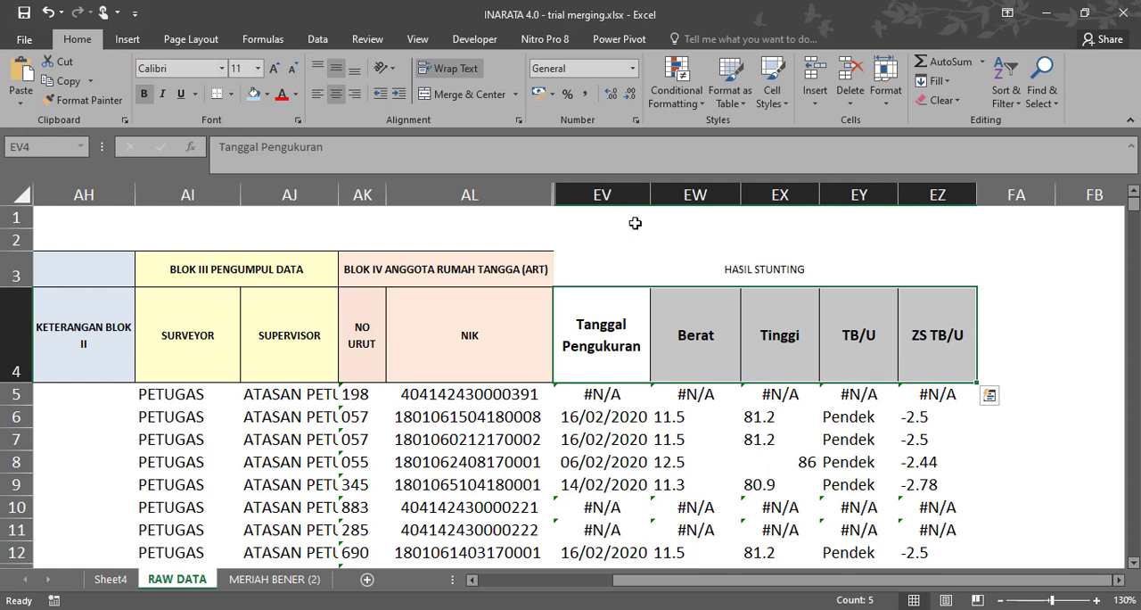
pyautogui.moveTo(616, 194); pyautogui.dragTo(937, 191)
pyautogui.click(714, 272)
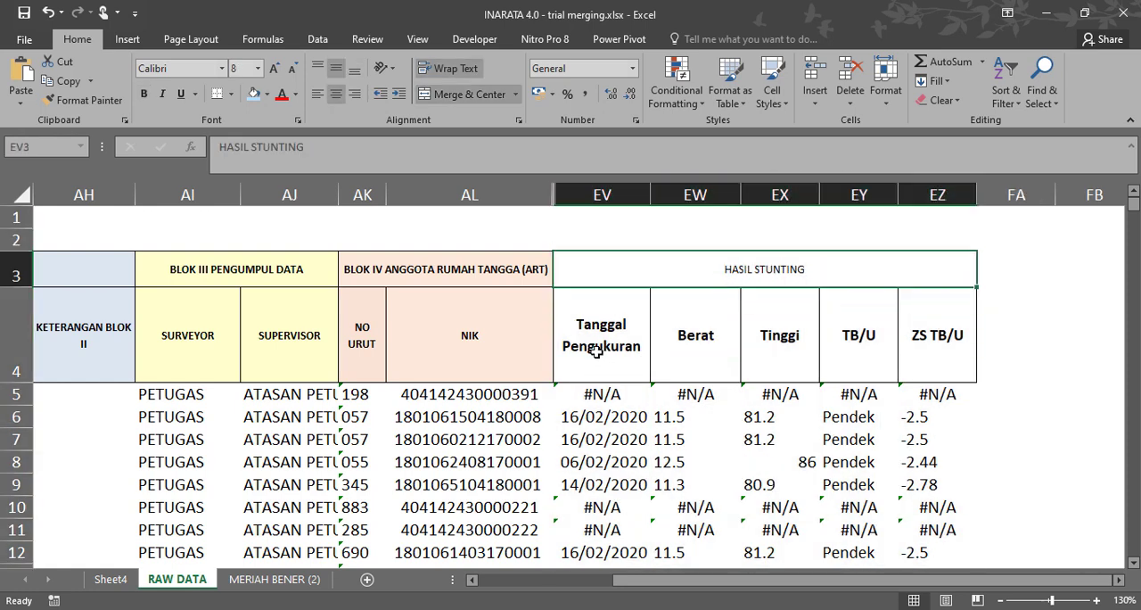
pyautogui.moveTo(593, 342); pyautogui.dragTo(910, 347)
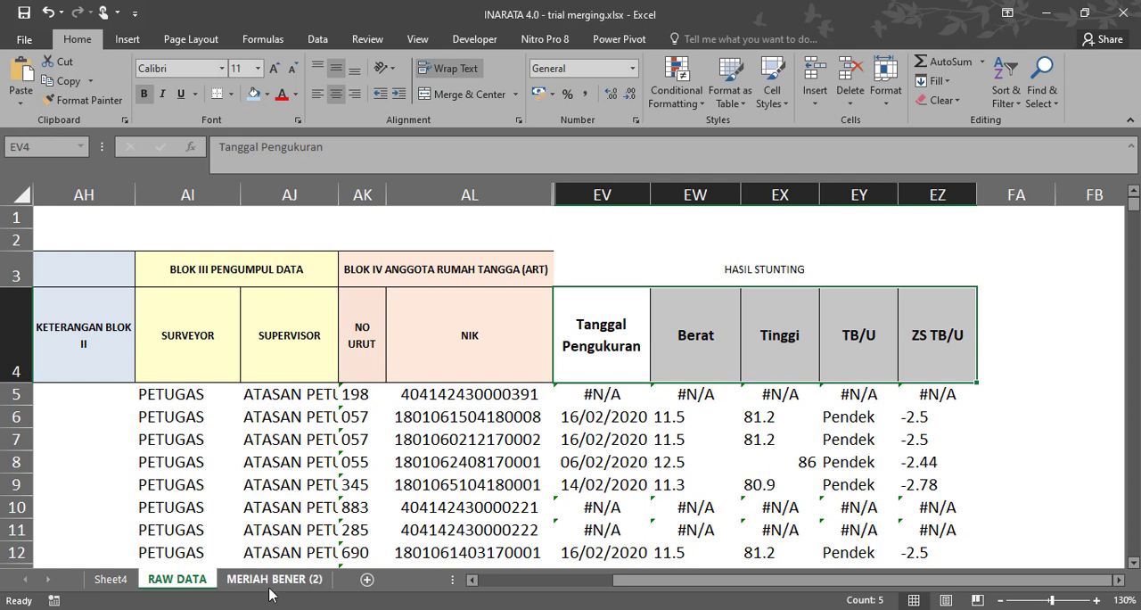
# Copy the VLOOKUP formula from RAW DATA cell EV5 into Notepad, replacing the text there.
pyautogui.click(593, 397)
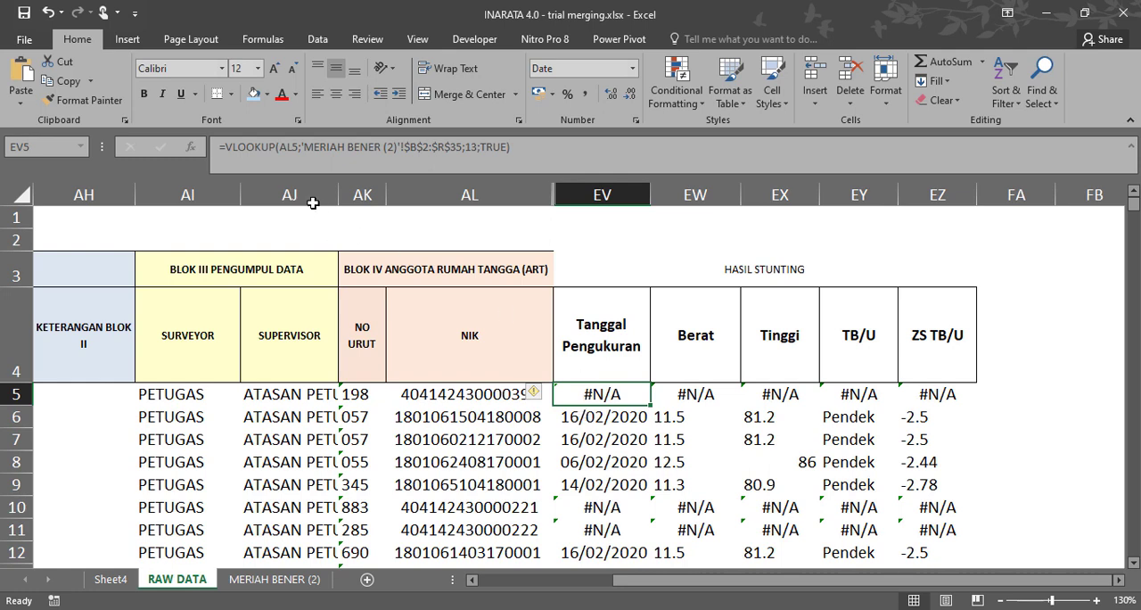
pyautogui.tripleClick(587, 156)
pyautogui.hotkey('ctrl', 'c')
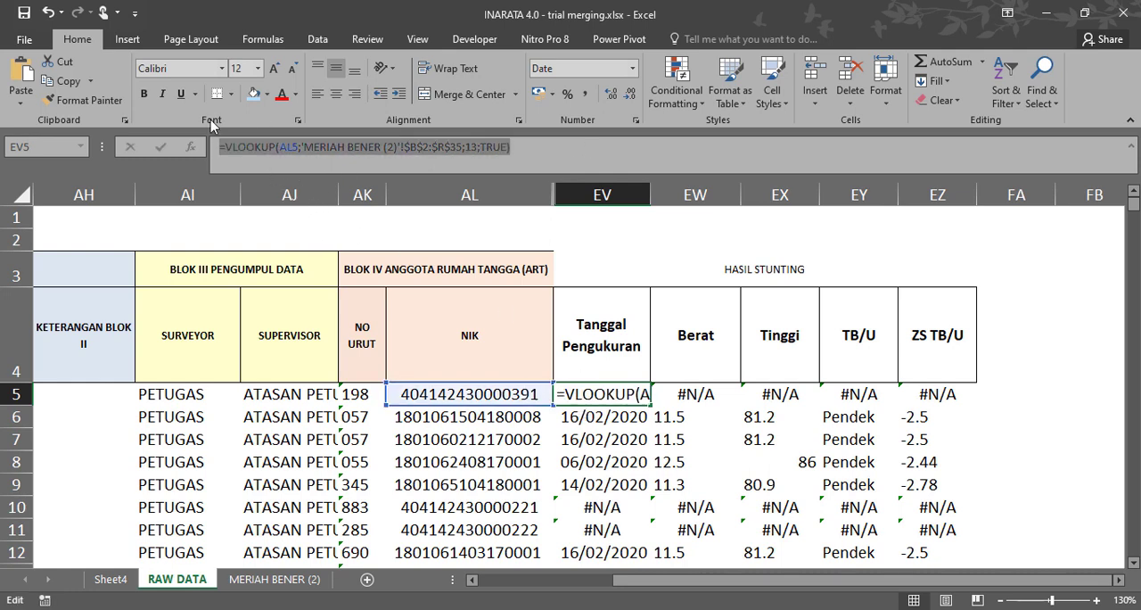
pyautogui.hotkey('alt', 'Tab')
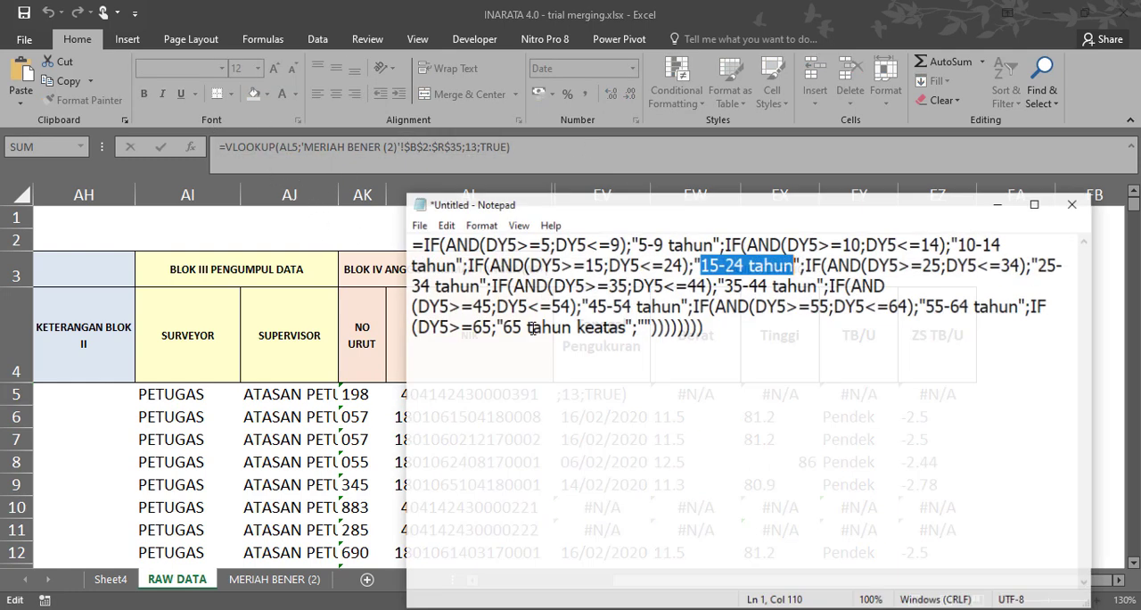
pyautogui.hotkey('ctrl', 'a')
pyautogui.press('BackSpace')
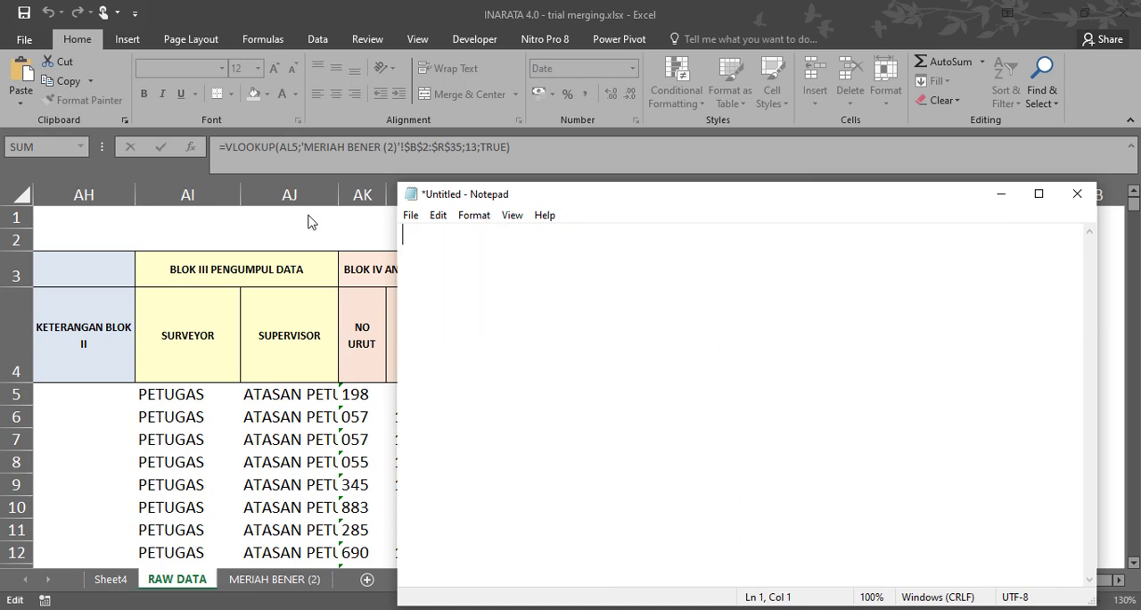
pyautogui.hotkey('ctrl', 'v')
pyautogui.moveTo(711, 194); pyautogui.dragTo(767, 258)
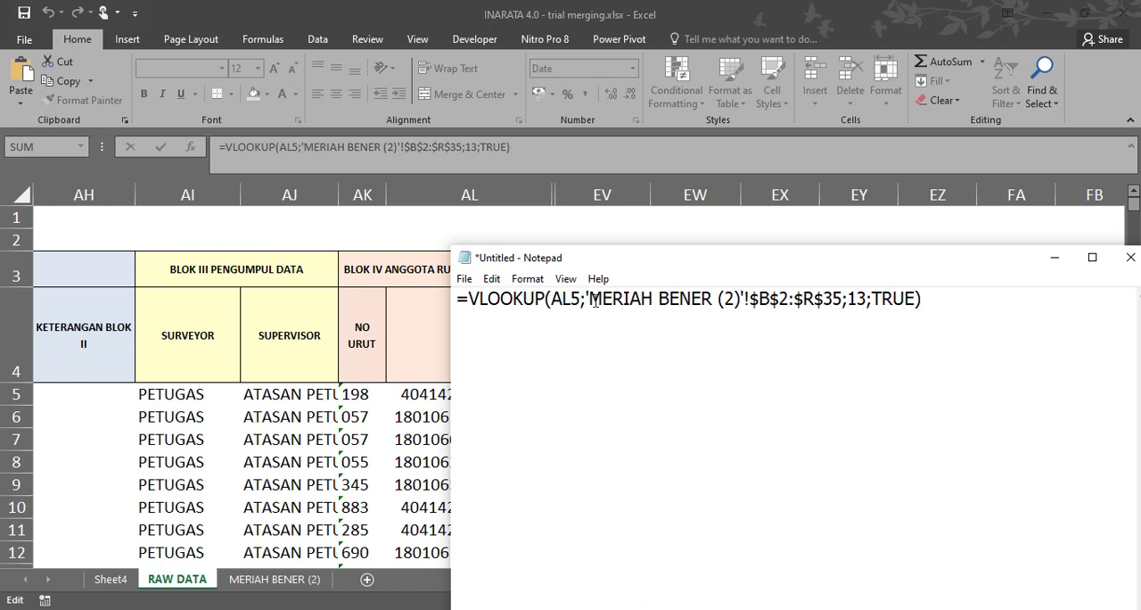
# Highlight the formula's column index 13 and its MERIAH BENER (2) $B$2:$R$35 range for review, and leave EV5's formula unedited.
pyautogui.moveTo(591, 300); pyautogui.dragTo(846, 302)
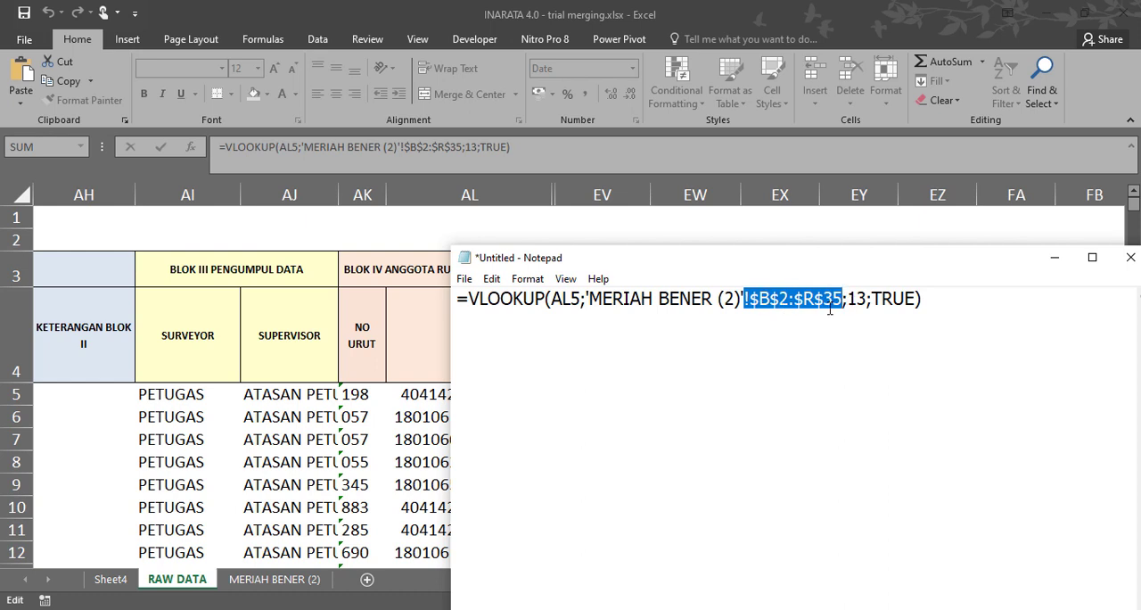
pyautogui.moveTo(847, 299); pyautogui.dragTo(866, 300)
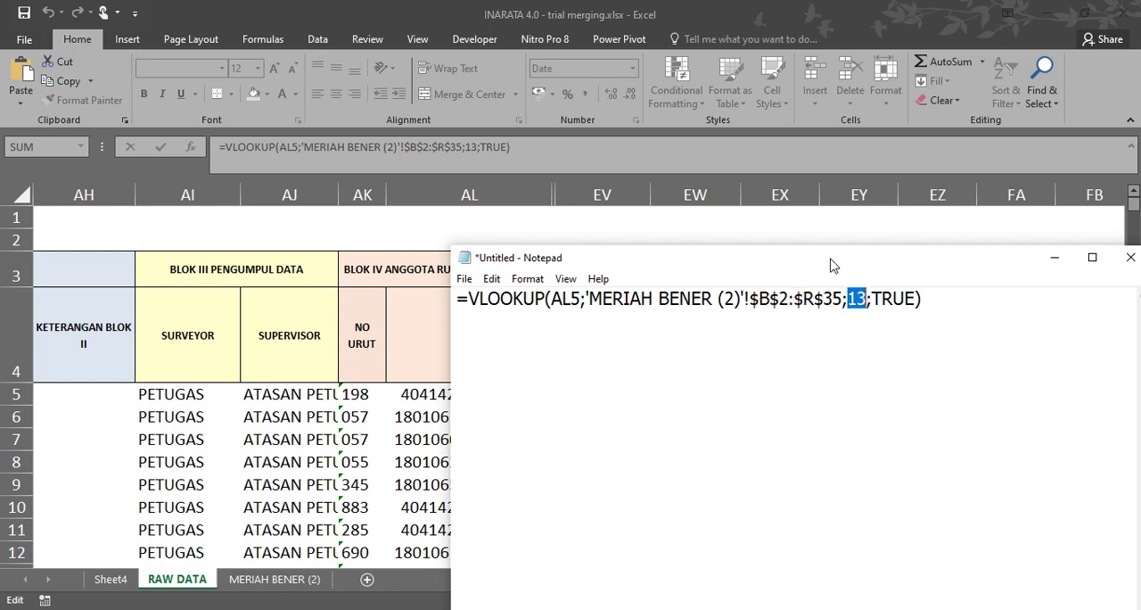
pyautogui.moveTo(833, 266); pyautogui.dragTo(885, 214)
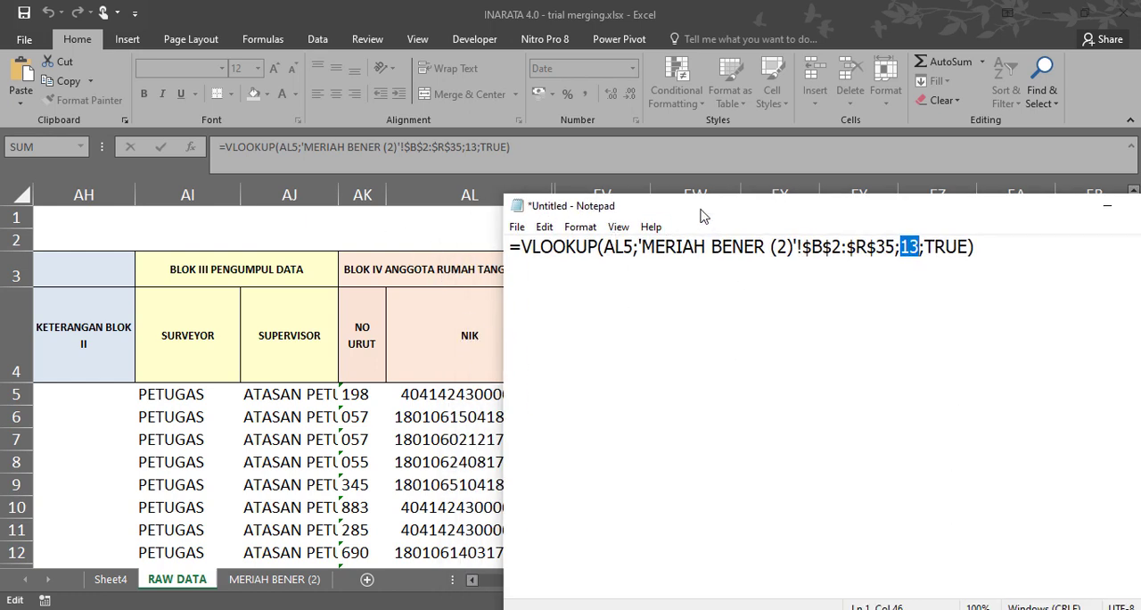
pyautogui.moveTo(702, 216); pyautogui.dragTo(812, 213)
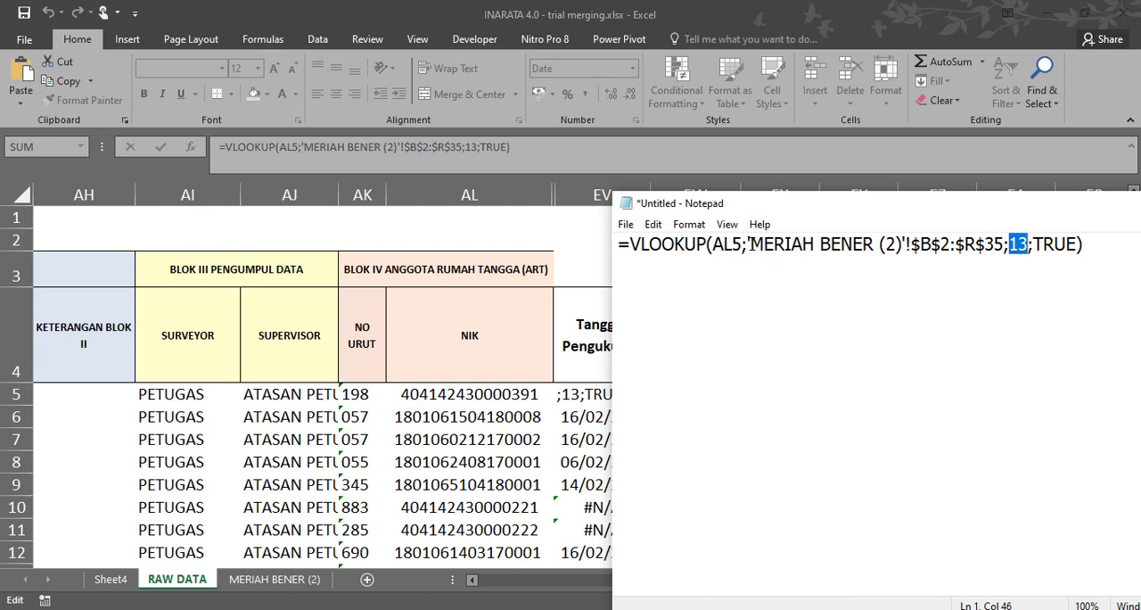
pyautogui.moveTo(752, 244); pyautogui.dragTo(1005, 252)
pyautogui.click(272, 582)
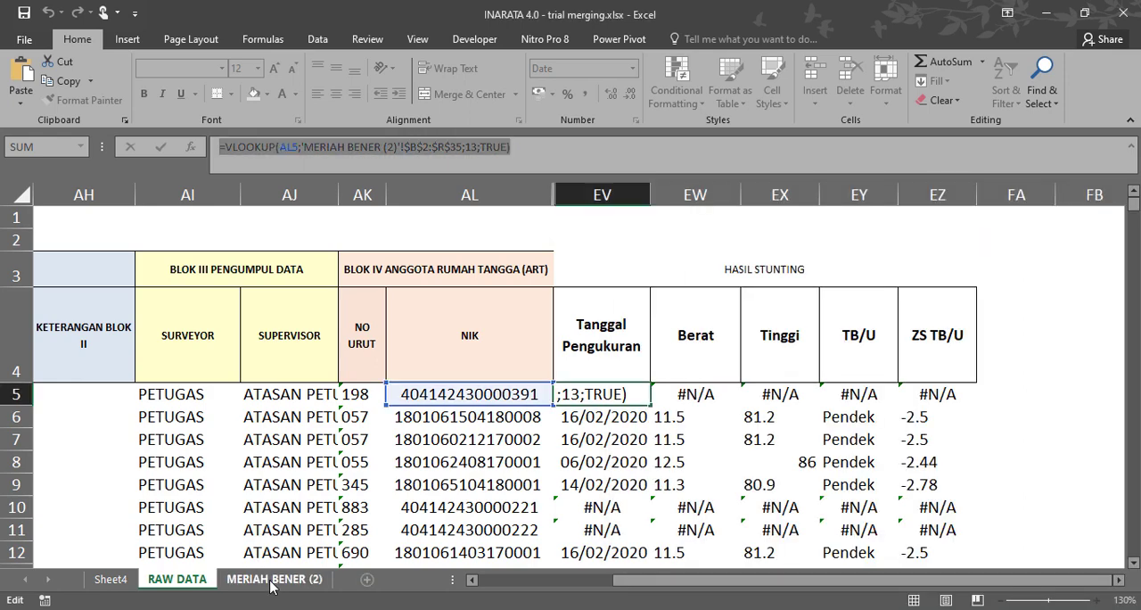
pyautogui.press('Return')
# Trace the lookup range on MERIAH BENER (2) from the first NIK in B2 to the last ZS TB/U value in R35.
pyautogui.click(272, 581)
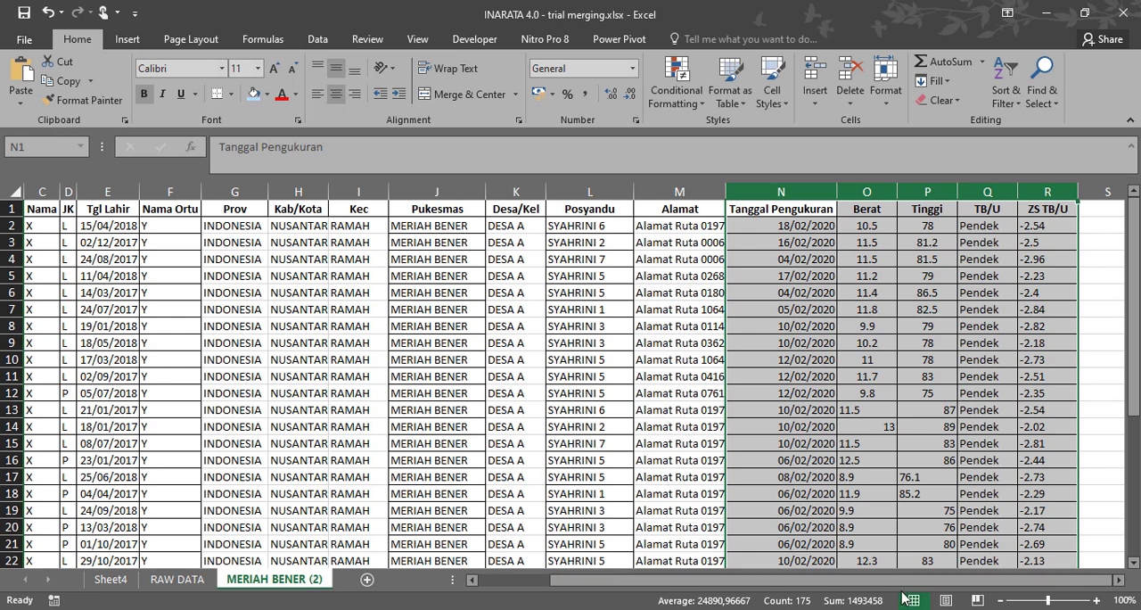
pyautogui.moveTo(899, 581); pyautogui.dragTo(587, 575)
pyautogui.click(92, 225)
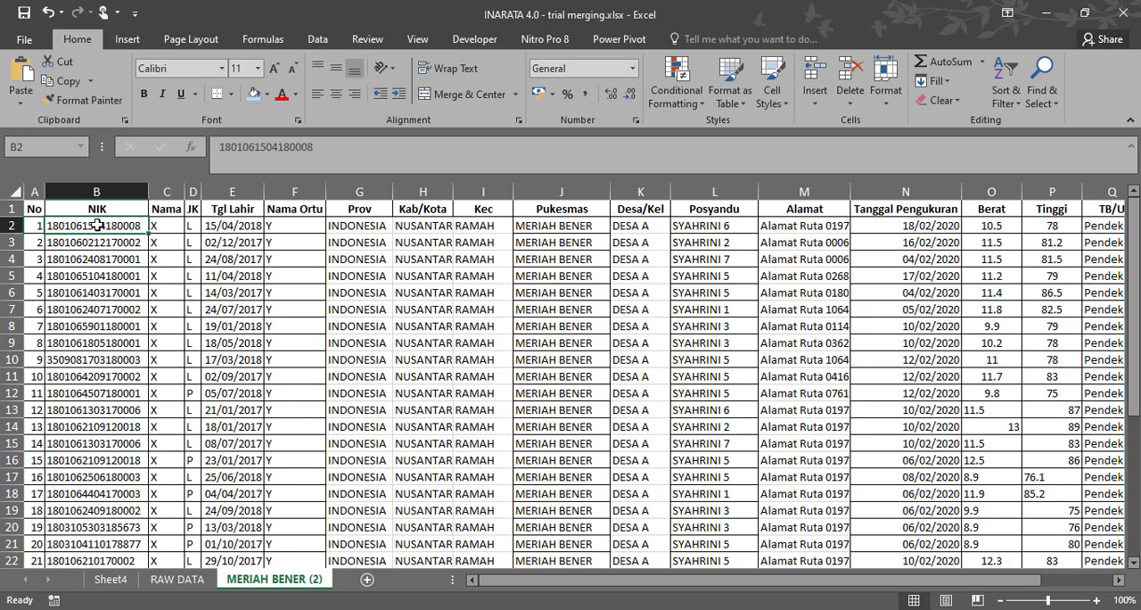
pyautogui.moveTo(96, 224); pyautogui.dragTo(81, 299)
pyautogui.hotkey('alt', 'Tab')
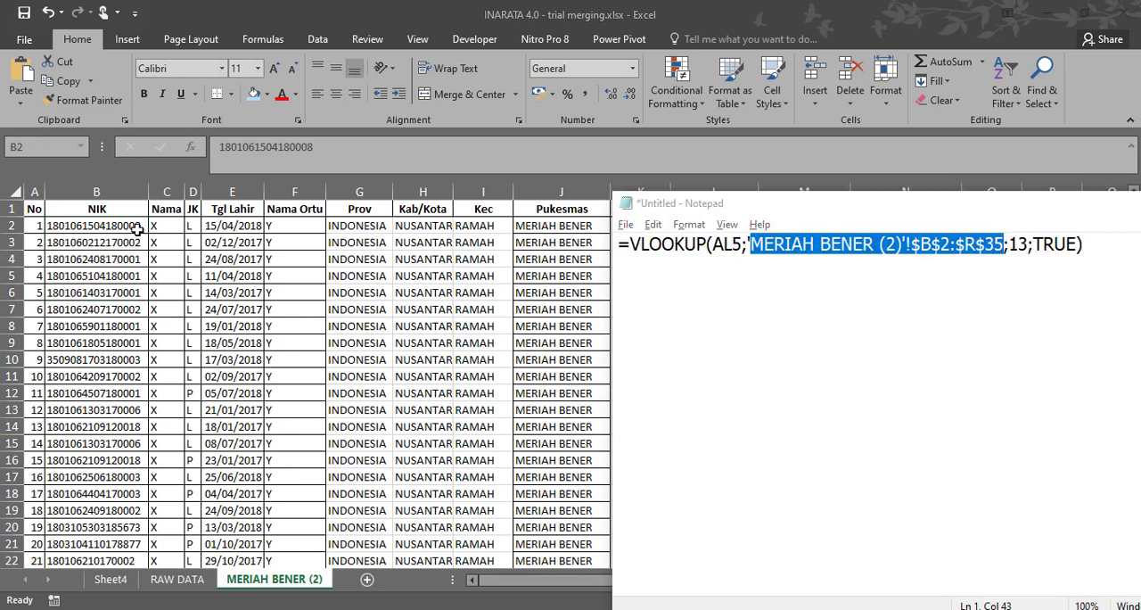
pyautogui.hotkey('alt', 'Tab')
pyautogui.moveTo(957, 587); pyautogui.dragTo(1031, 588)
pyautogui.scroll(-3, 1049, 529)
pyautogui.scroll(-3, 1049, 530)
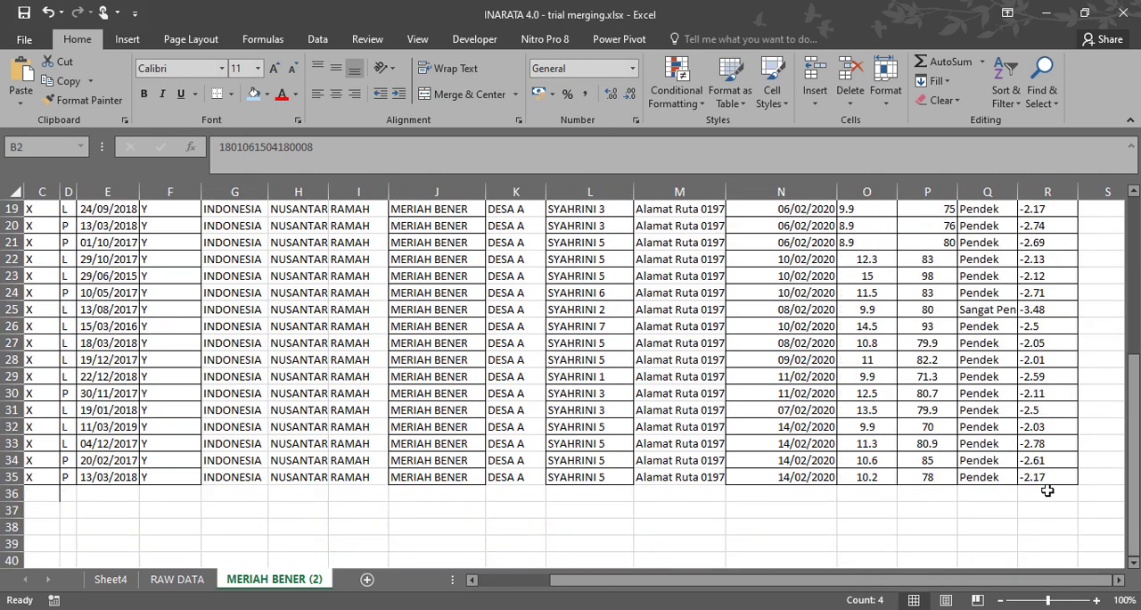
pyautogui.click(1048, 479)
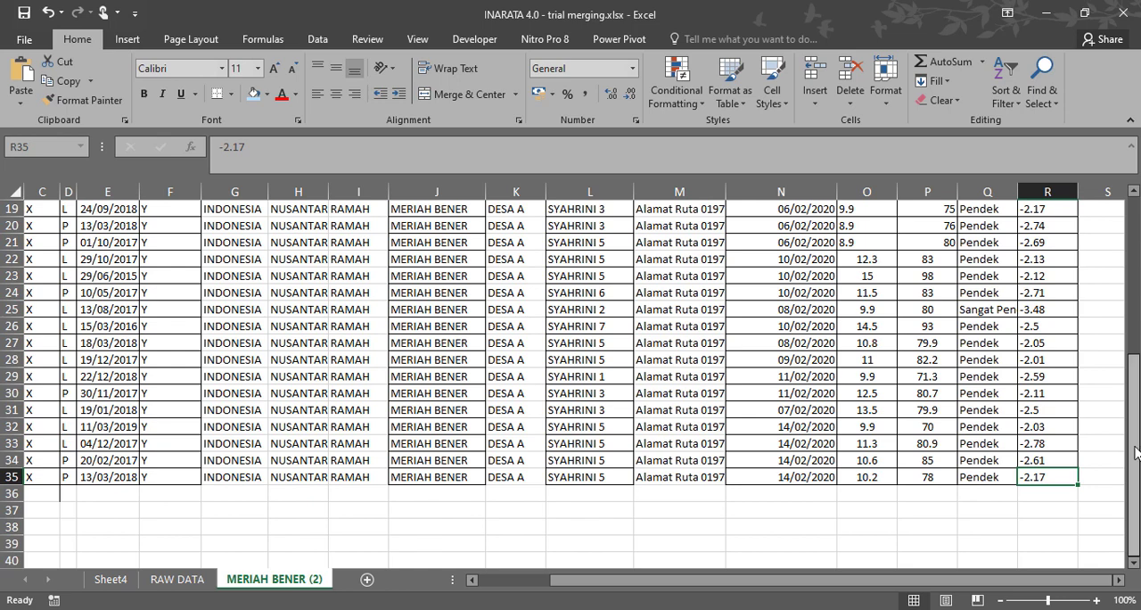
pyautogui.moveTo(1133, 455); pyautogui.dragTo(1133, 300)
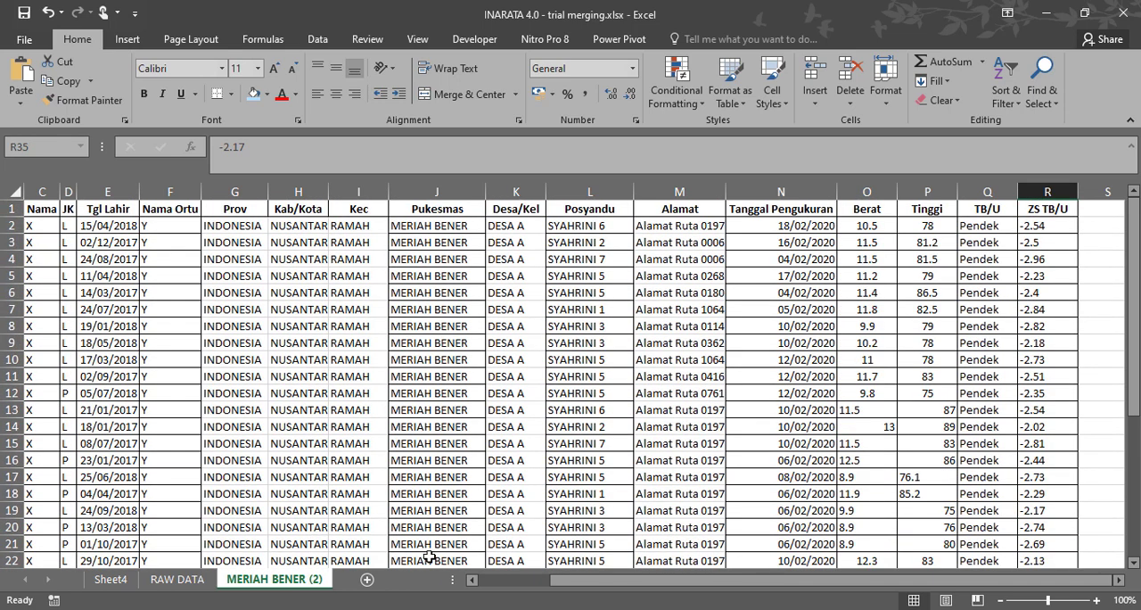
# Recheck the formula in Notepad and highlight the Tanggal Pengukuran column on MERIAH BENER (2).
pyautogui.hotkey('alt', 'Tab')
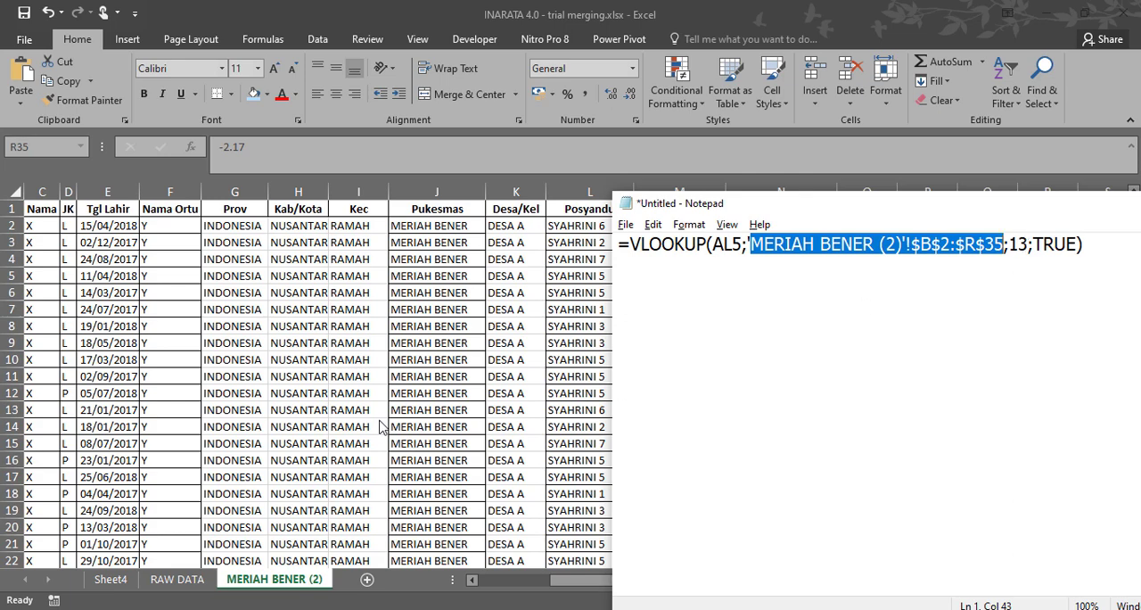
pyautogui.hotkey('alt', 'Tab')
pyautogui.click(779, 193)
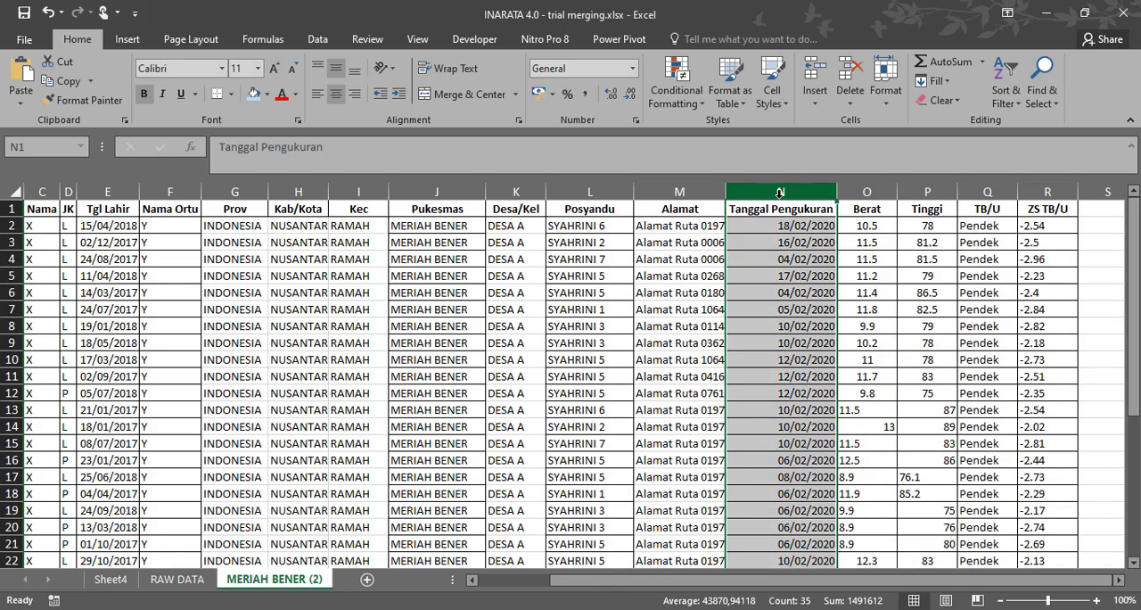
pyautogui.moveTo(629, 580); pyautogui.dragTo(554, 580)
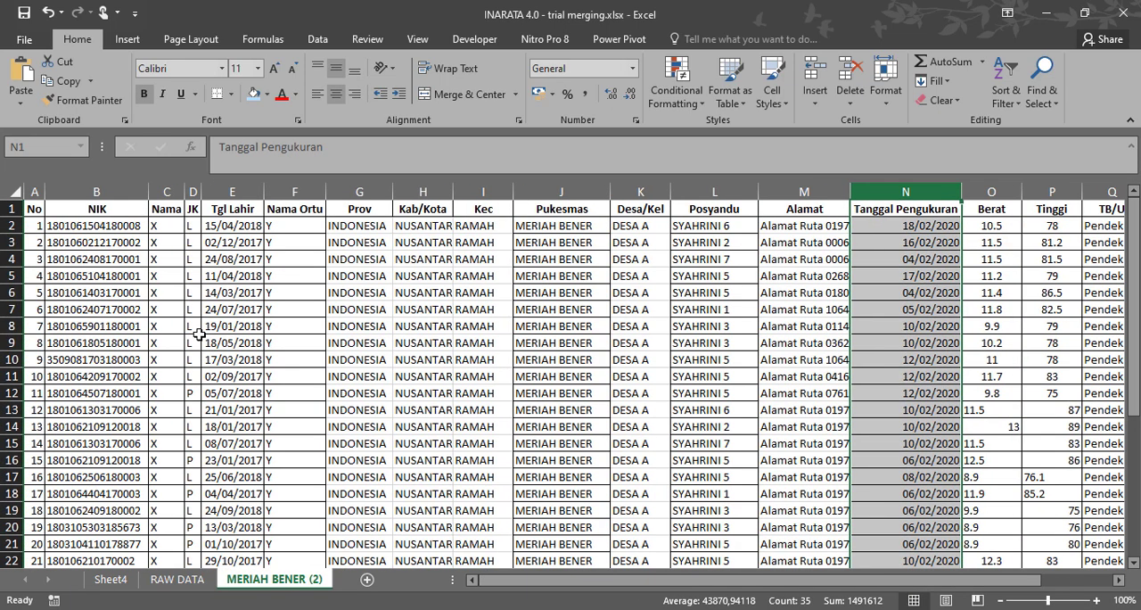
# Count the columns on MERIAH BENER (2) one by one from NIK to Tanggal Pengukuran to verify the lookup index.
pyautogui.click(123, 191)
pyautogui.click(169, 190)
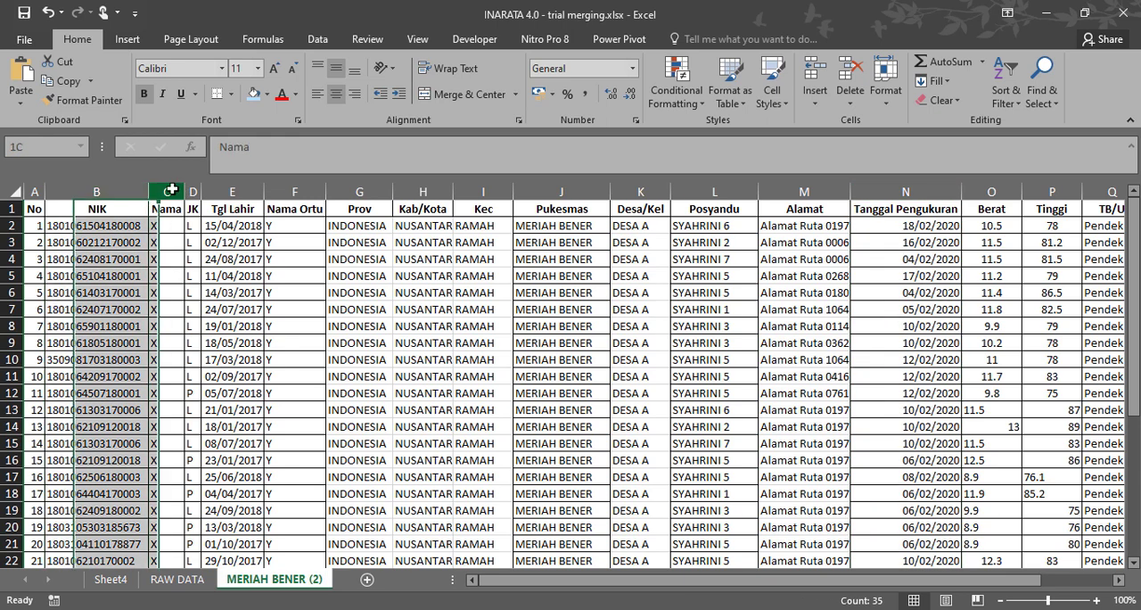
pyautogui.click(194, 190)
pyautogui.click(234, 190)
pyautogui.click(295, 189)
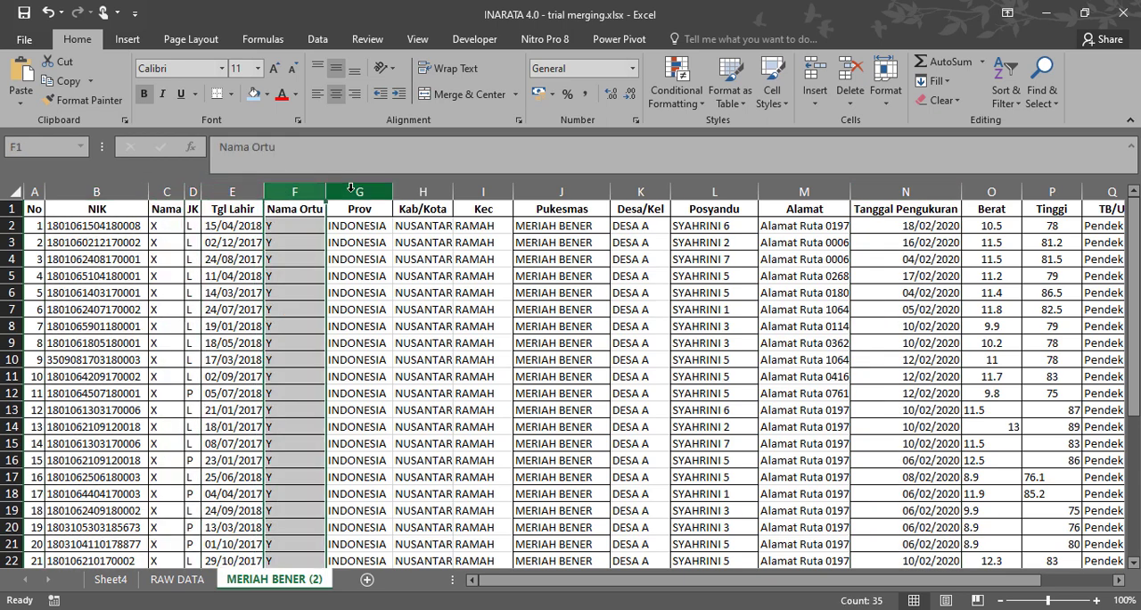
pyautogui.click(360, 189)
pyautogui.click(423, 190)
pyautogui.click(483, 190)
pyautogui.click(562, 190)
pyautogui.click(640, 190)
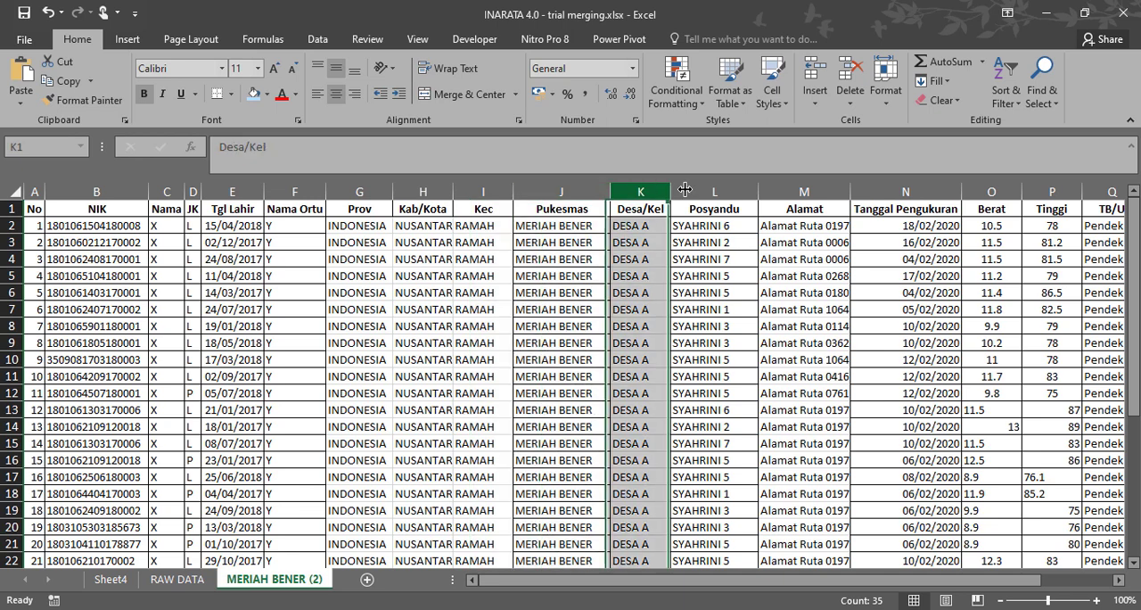
pyautogui.click(705, 190)
pyautogui.click(804, 190)
pyautogui.click(880, 190)
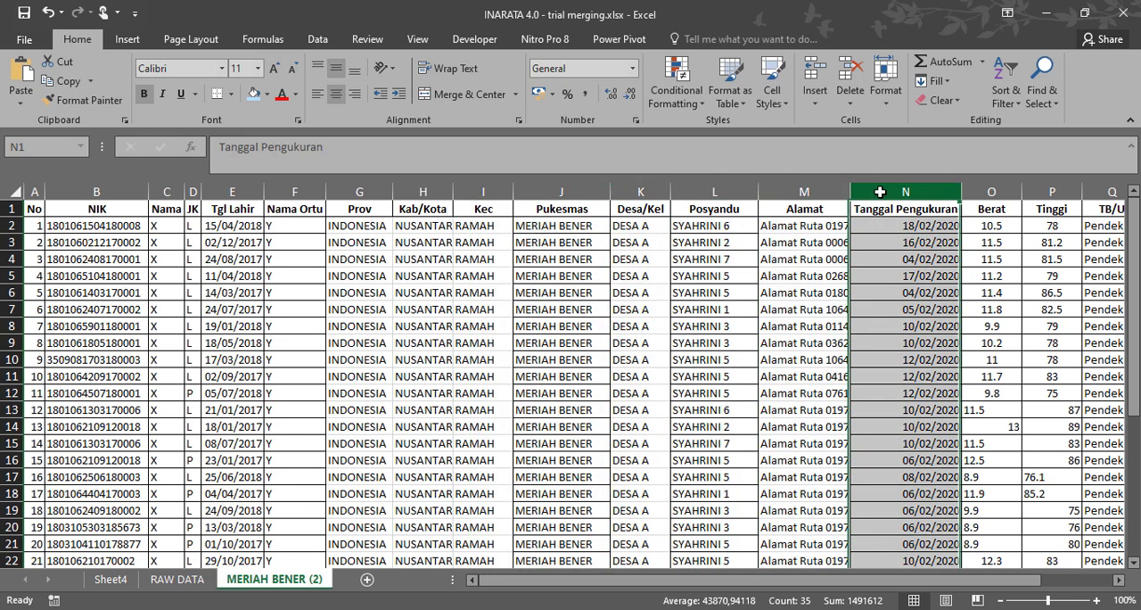
# Try to fill the VLOOKUP formula in RAW DATA cell EV5 across to the ZS TB/U column in row 5.
pyautogui.click(177, 579)
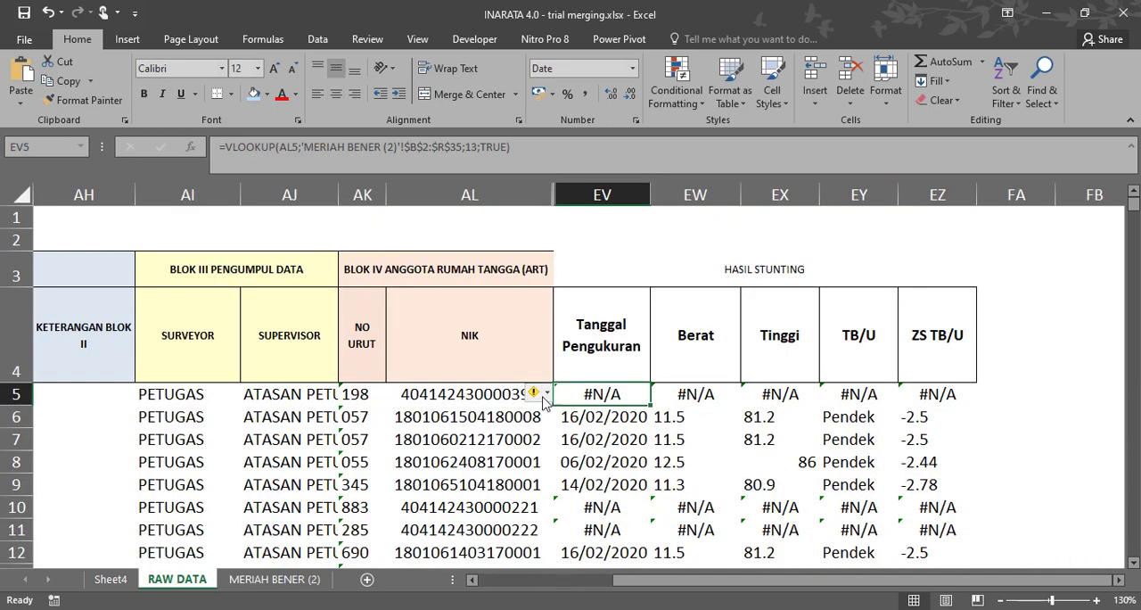
pyautogui.click(589, 430)
pyautogui.click(597, 392)
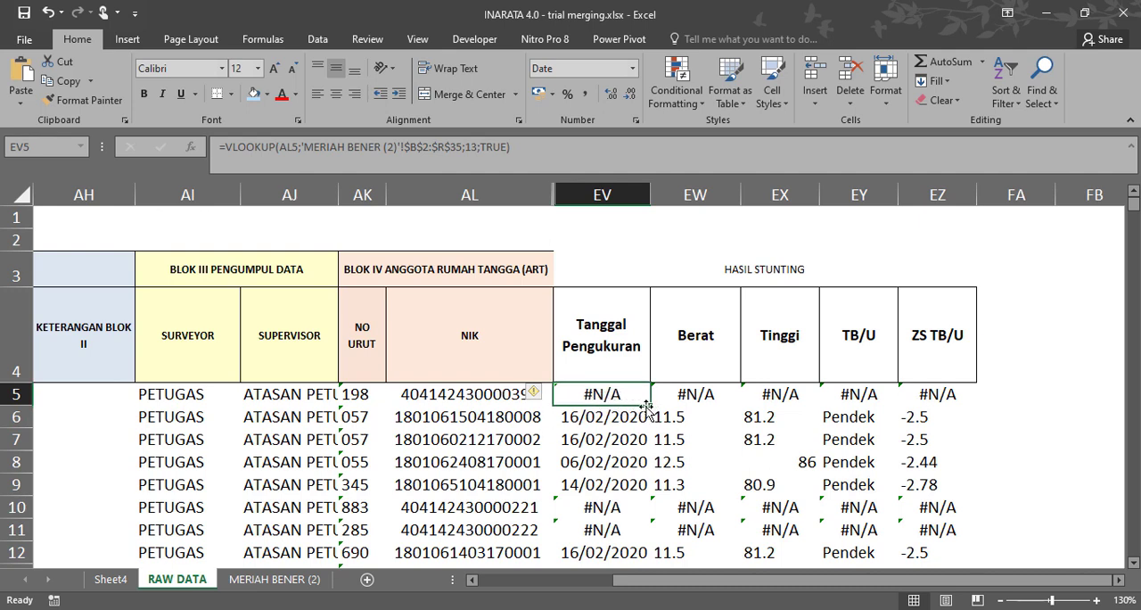
pyautogui.moveTo(654, 404); pyautogui.dragTo(980, 402)
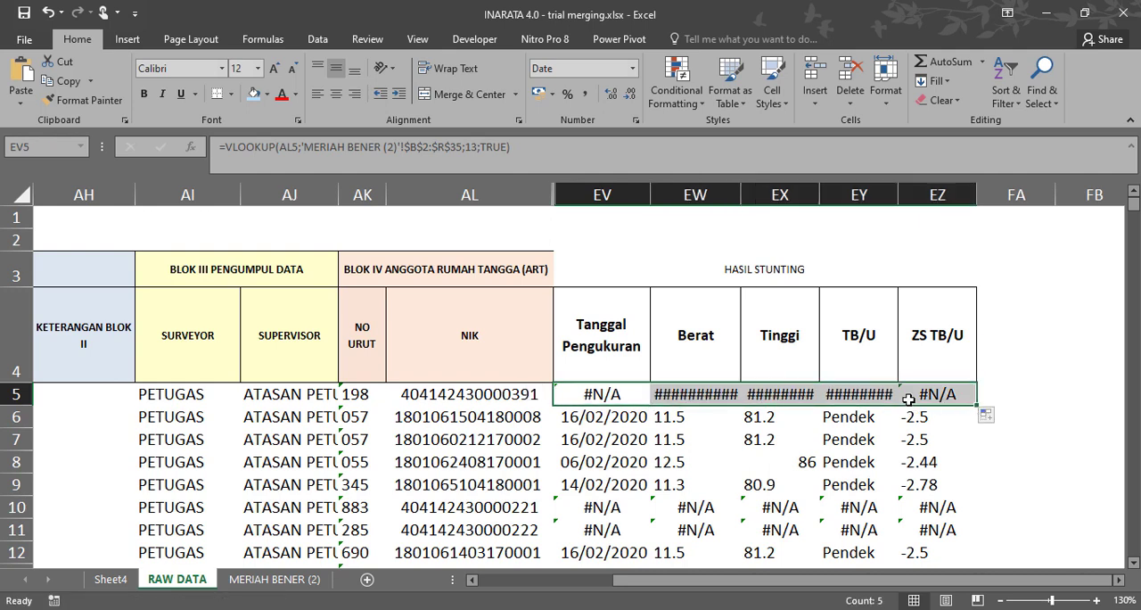
pyautogui.click(602, 394)
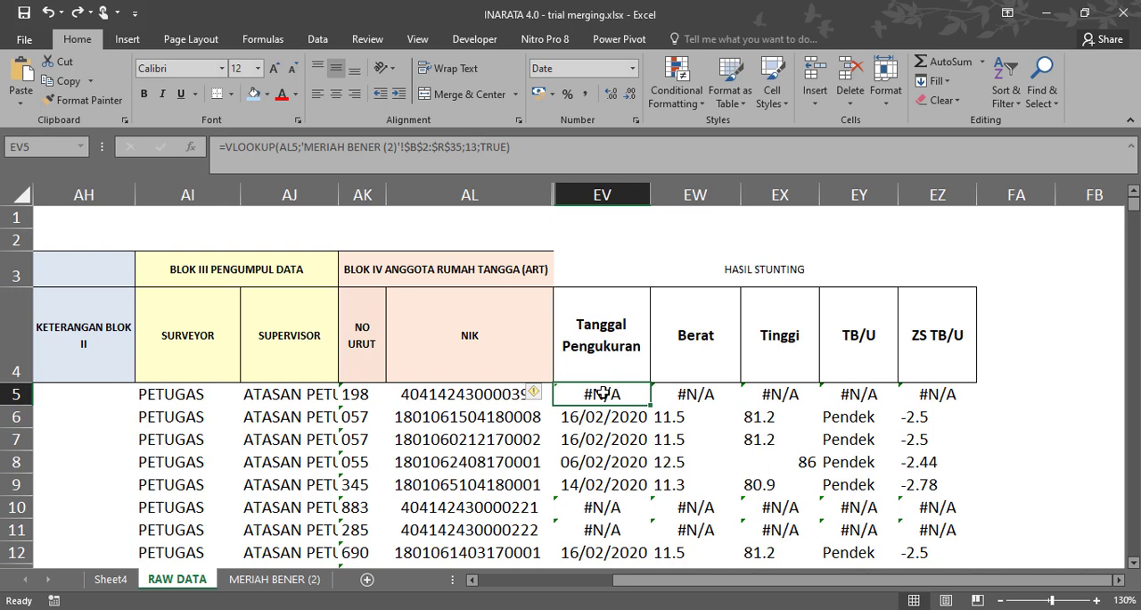
# Compare the row 5 lookup formulas under Tanggal Pengukuran, Berat and Tinggi, and highlight the table range in EW5's formula.
pyautogui.click(675, 396)
pyautogui.click(767, 394)
pyautogui.click(602, 393)
pyautogui.click(686, 398)
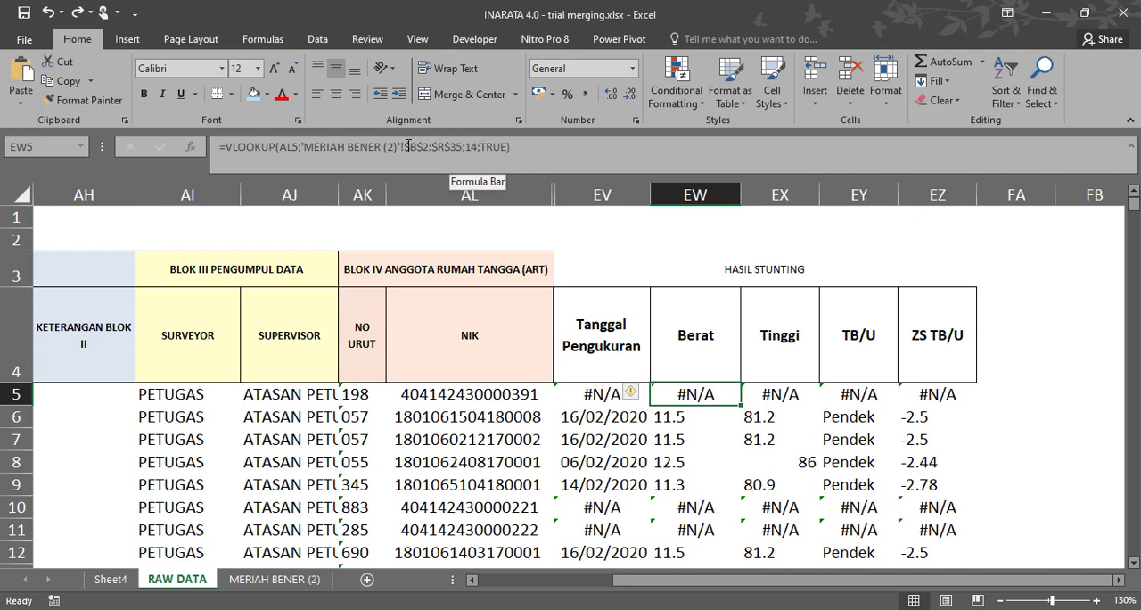
pyautogui.moveTo(409, 146); pyautogui.dragTo(453, 150)
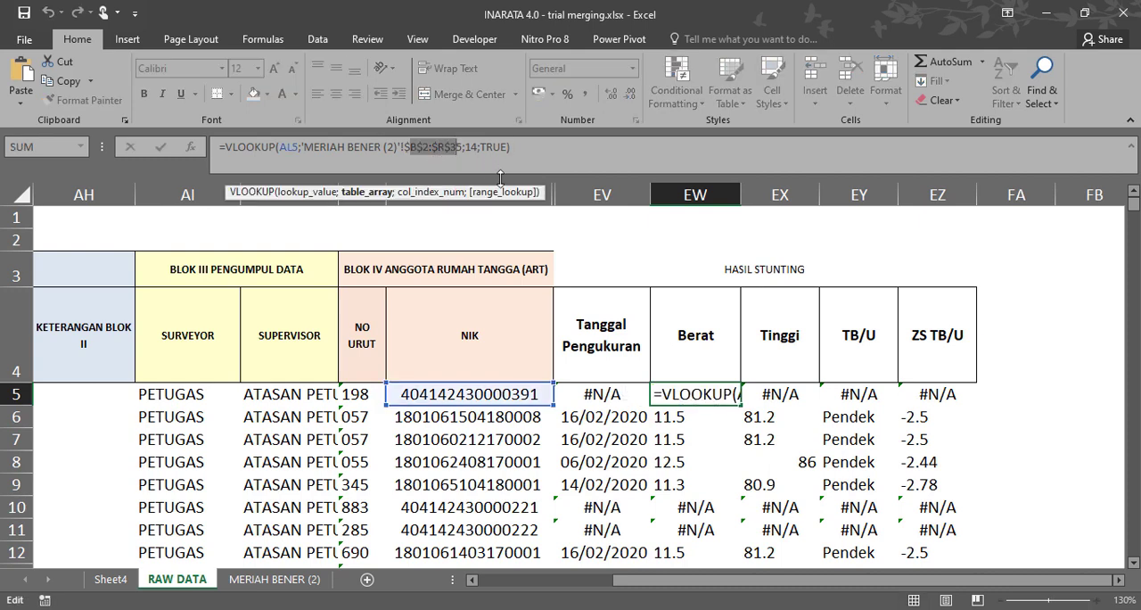
pyautogui.press('Return')
# Fill the Tanggal Pengukuran lookup formula from EV5 across EW5:EZ5.
pyautogui.click(608, 395)
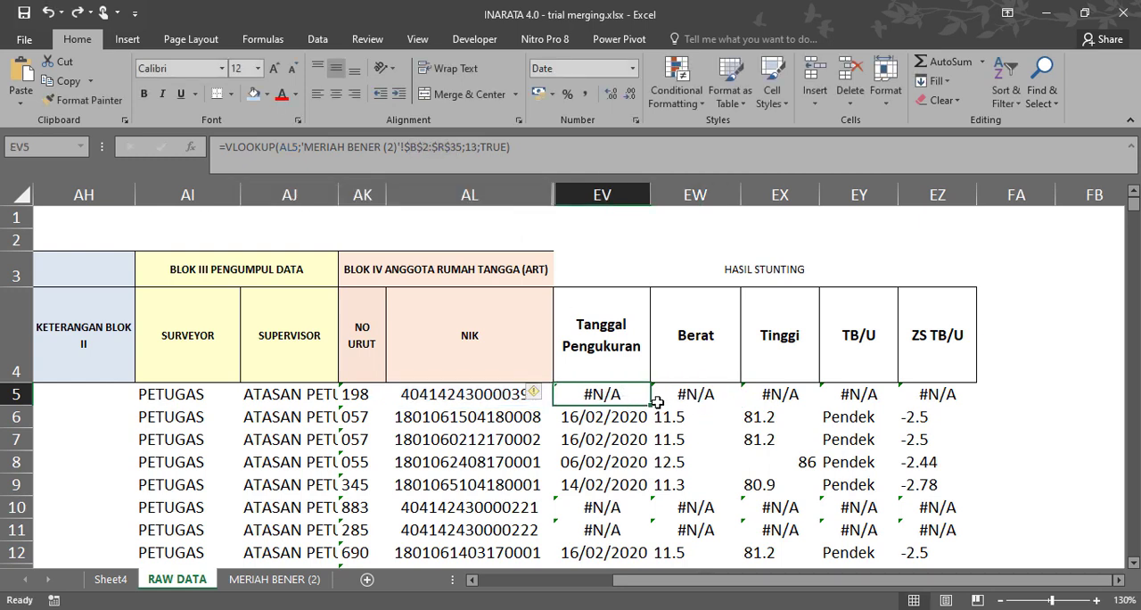
pyautogui.moveTo(651, 406); pyautogui.dragTo(947, 411)
pyautogui.click(630, 394)
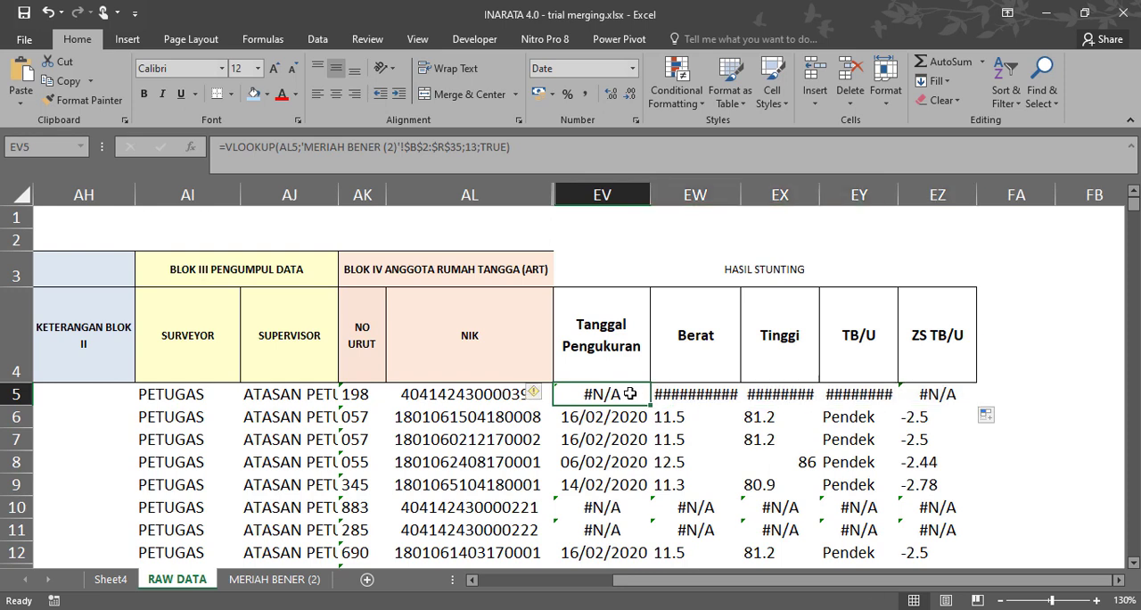
# Compare the VLOOKUP formulas in row 5 under Tanggal Pengukuran, Berat, TB/U and ZS TB/U.
pyautogui.click(696, 394)
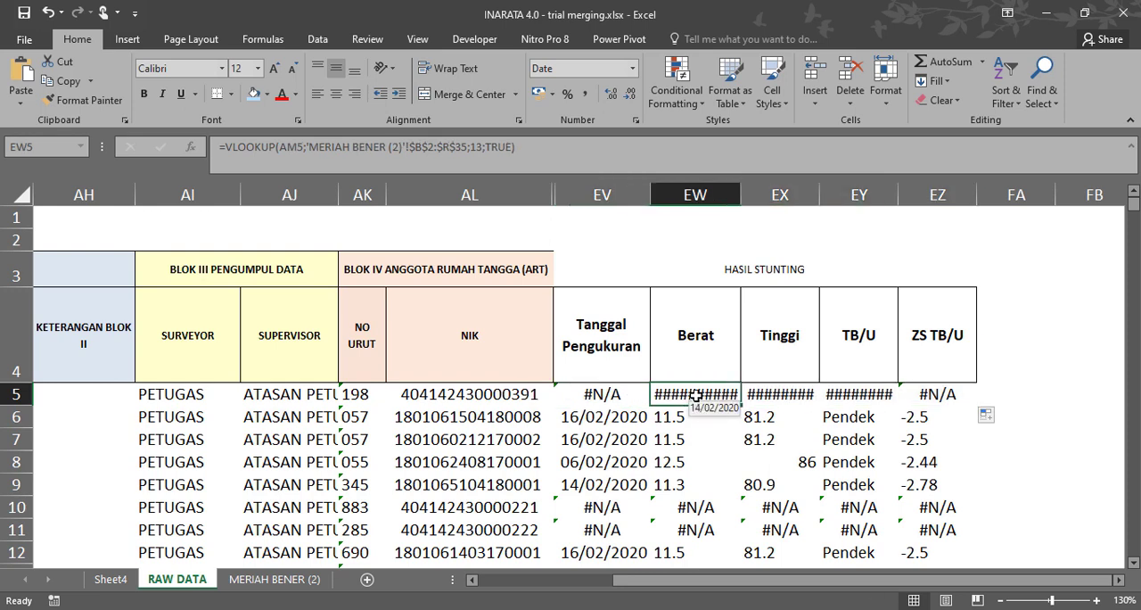
pyautogui.click(760, 398)
pyautogui.click(879, 395)
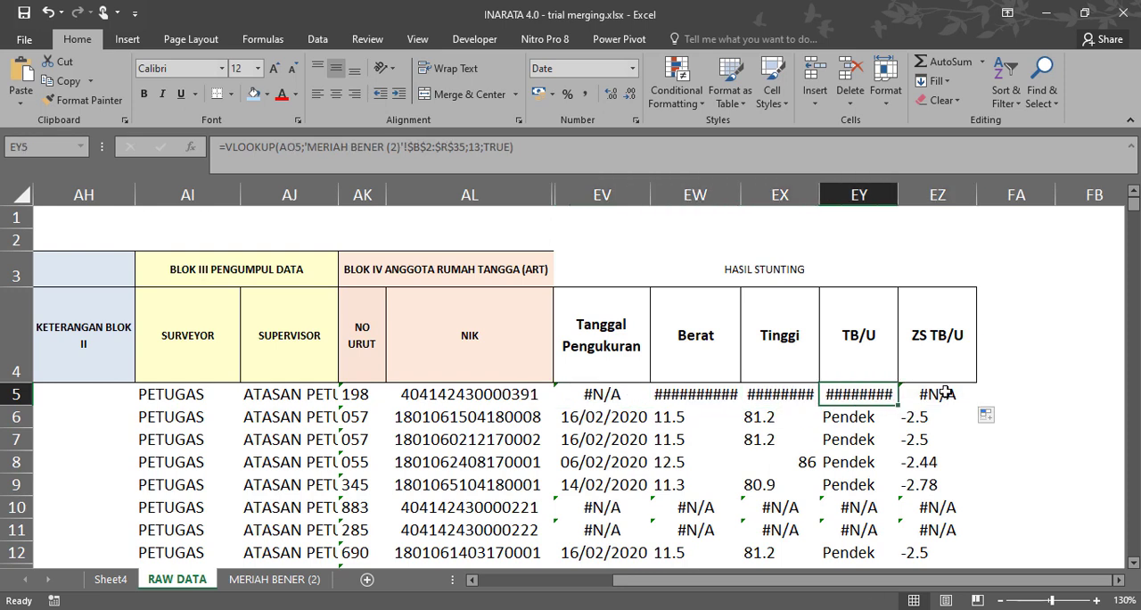
pyautogui.click(945, 392)
pyautogui.click(621, 395)
pyautogui.click(701, 398)
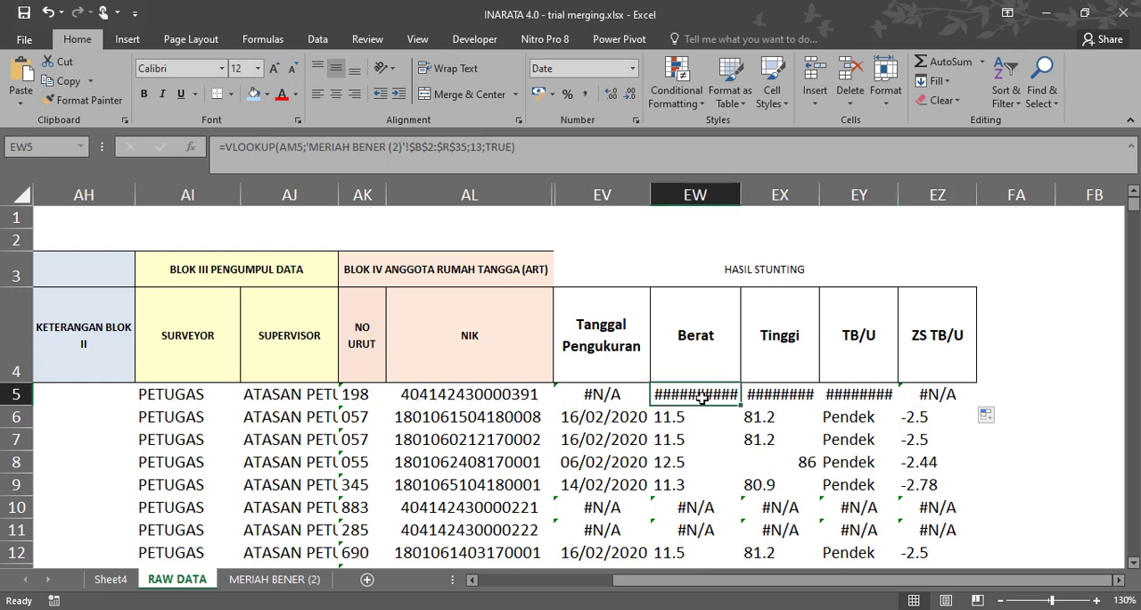
pyautogui.click(622, 399)
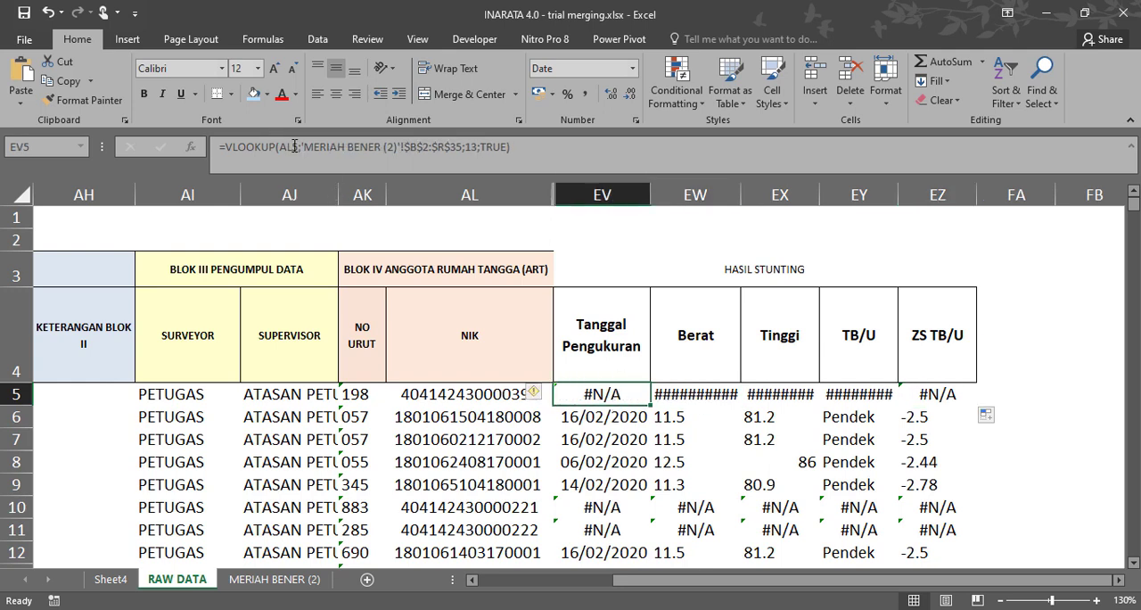
# Correct the Berat lookup formula in EW5 to use AL5 as the lookup value and 14 as the column index.
pyautogui.click(675, 396)
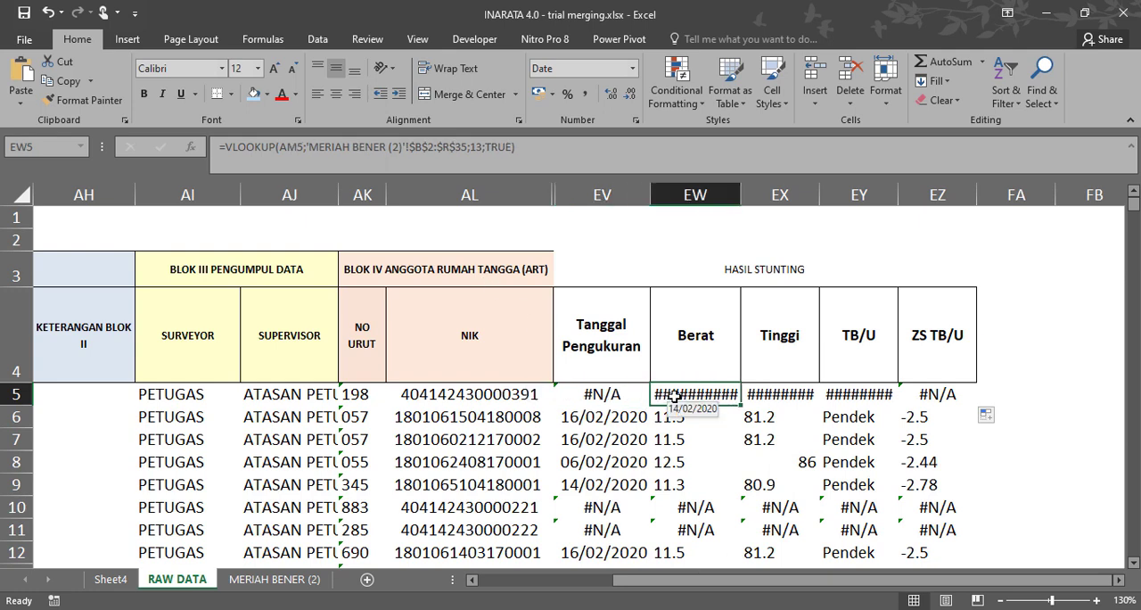
pyautogui.click(302, 147)
pyautogui.press('BackSpace')
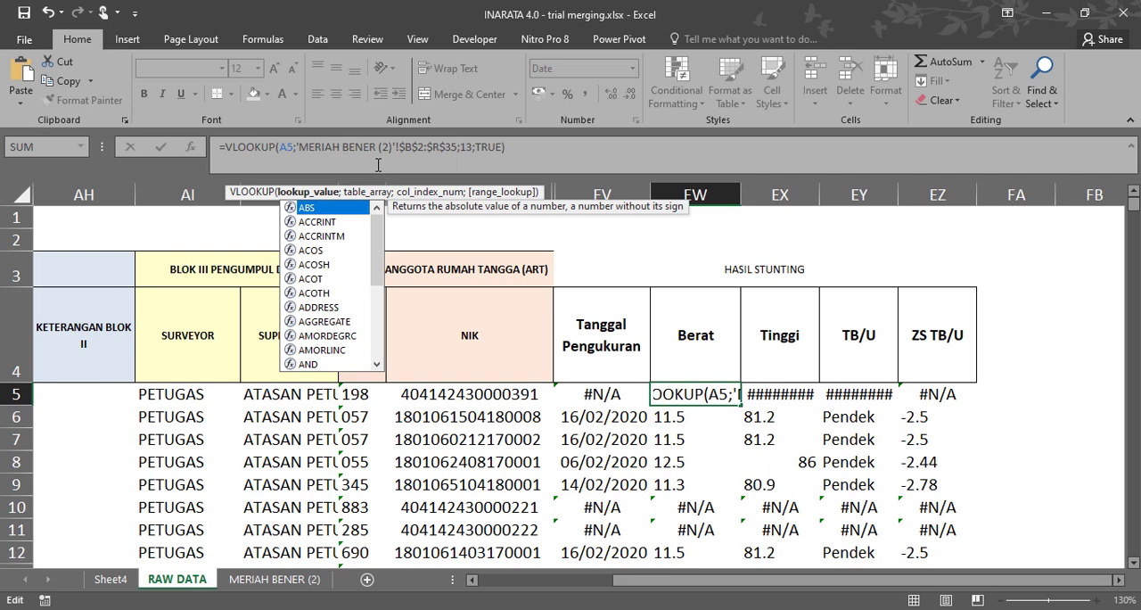
pyautogui.write('L')
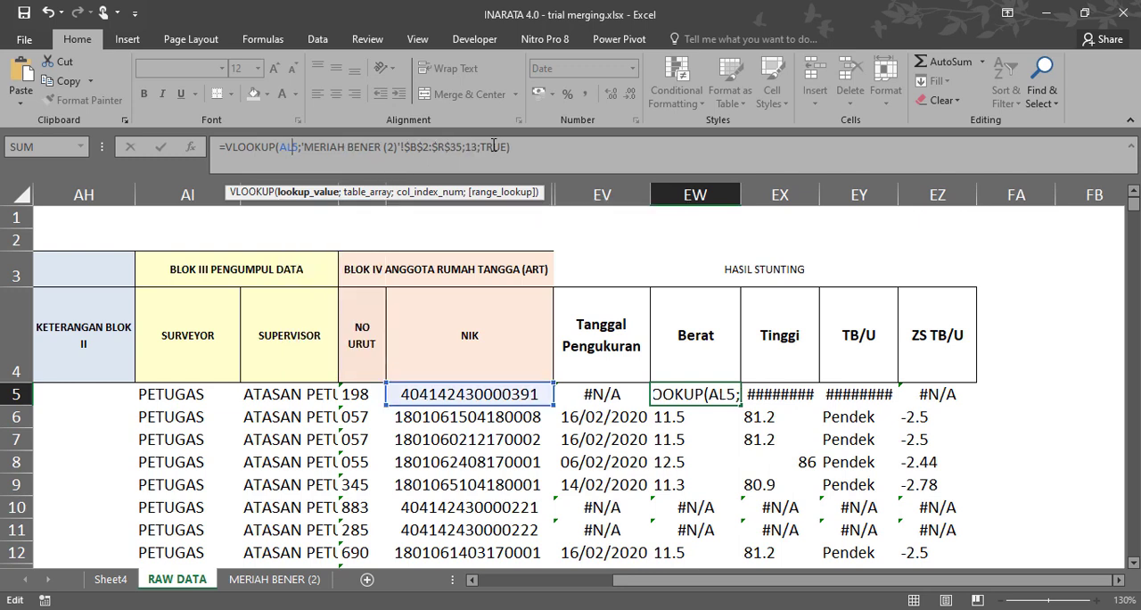
pyautogui.click(478, 147)
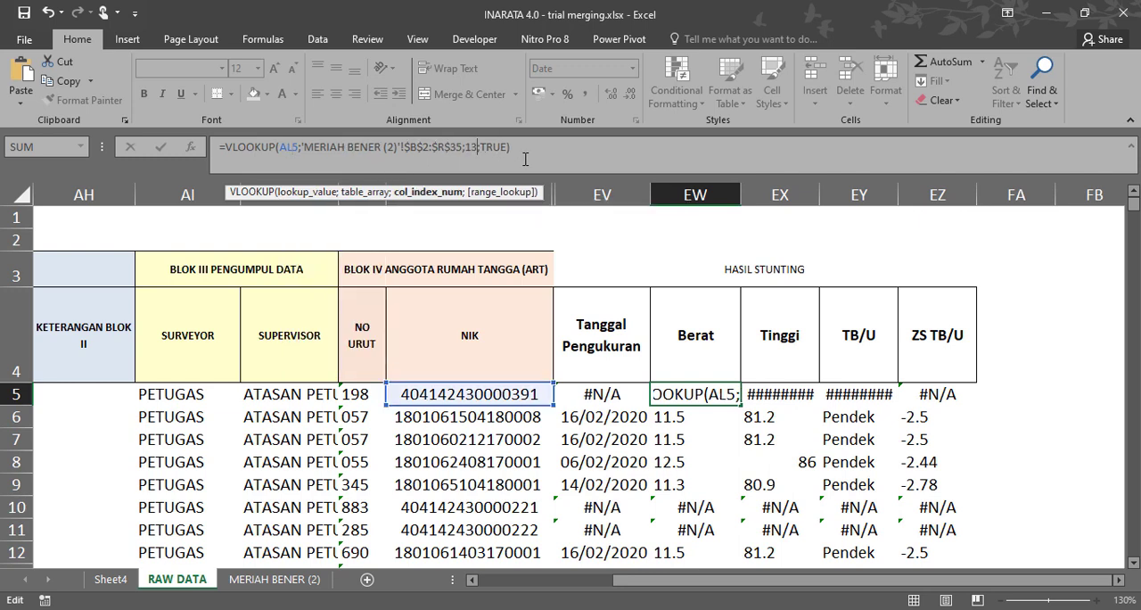
pyautogui.press('BackSpace')
pyautogui.write('4')
pyautogui.press('Tab')
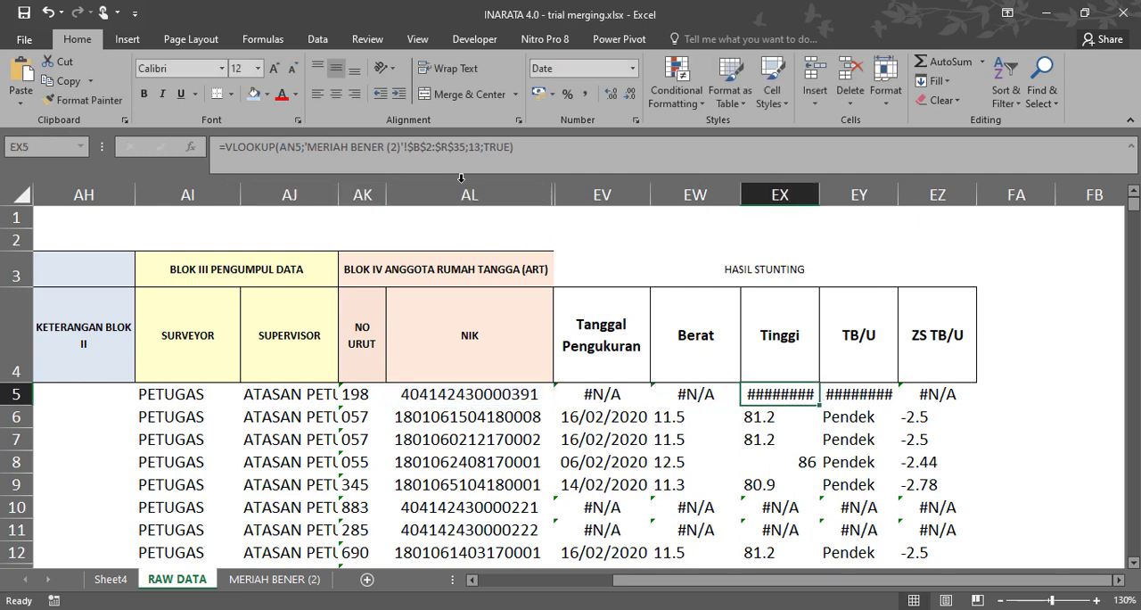
# Correct the Tinggi lookup formula in EX5 to use AL5 as the lookup value and 15 as the column index.
pyautogui.click(302, 152)
pyautogui.press('BackSpace')
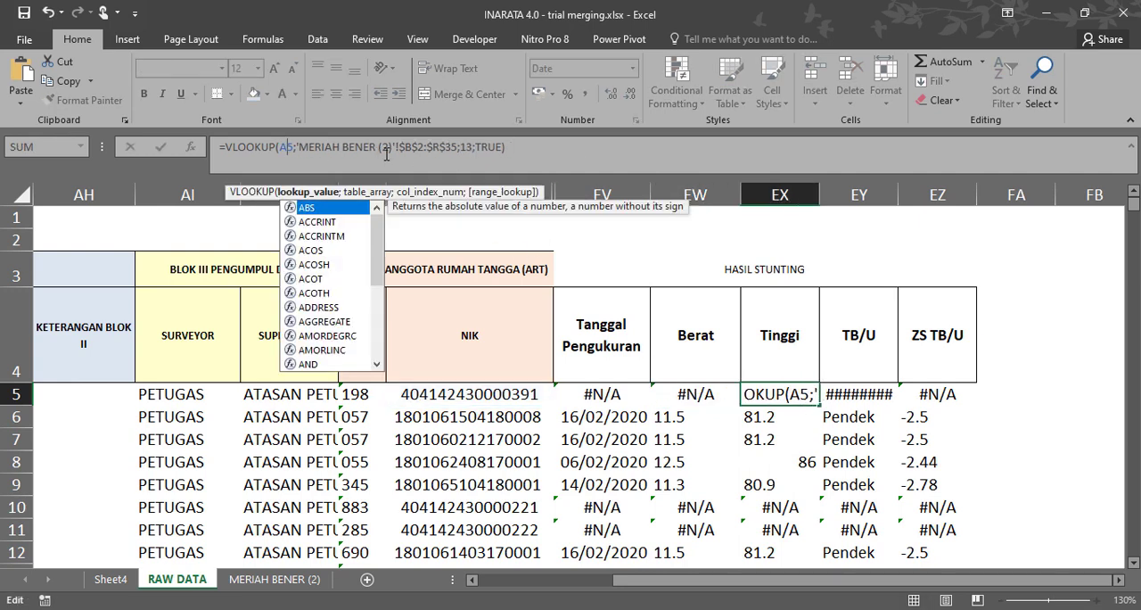
pyautogui.write('L')
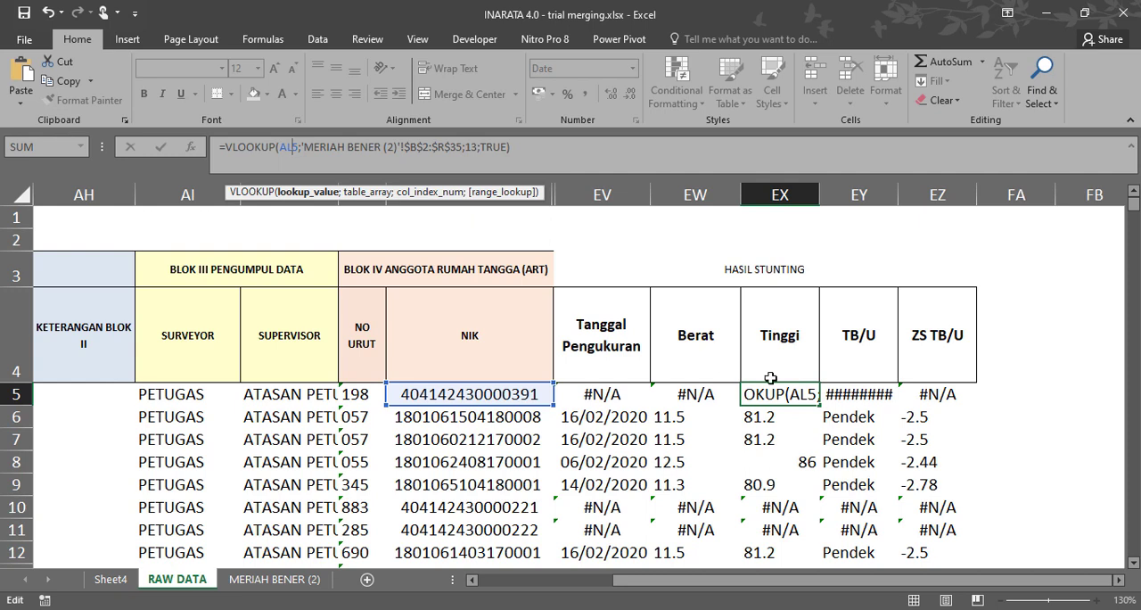
pyautogui.click(475, 148)
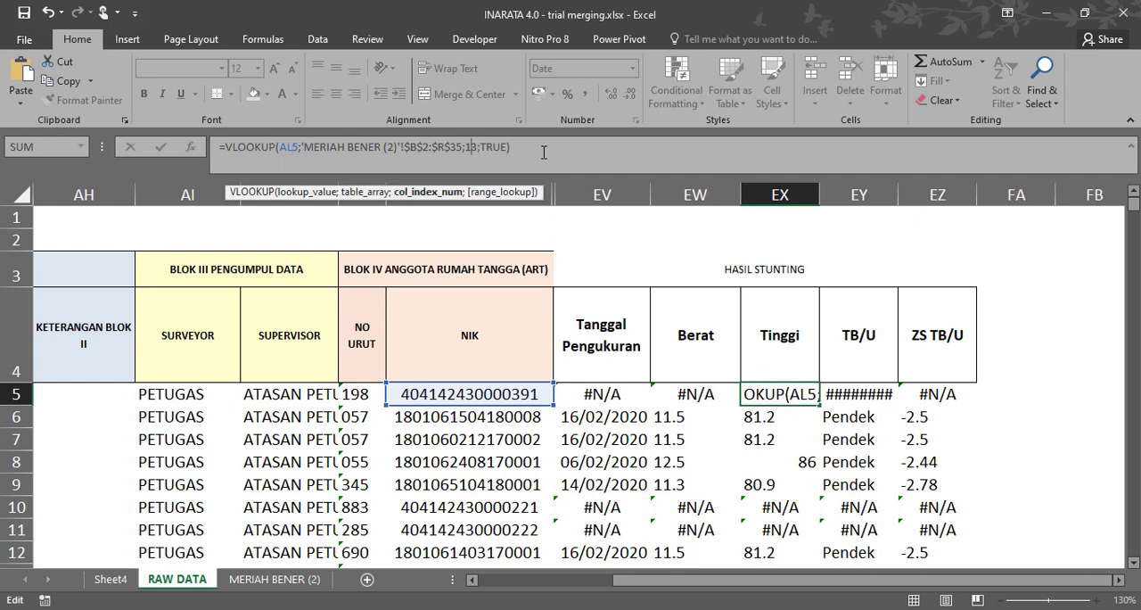
pyautogui.write('5')
pyautogui.press('Return')
pyautogui.press('Tab')
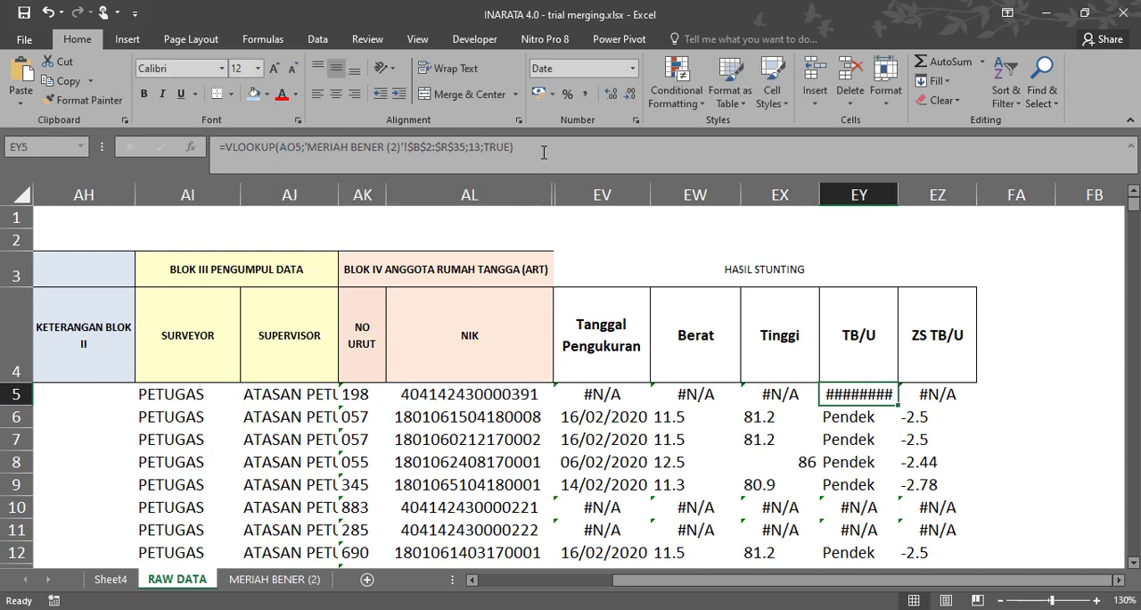
# Fill the Tanggal Pengukuran lookup formula from EV5 down column EV through the data rows.
pyautogui.click(591, 393)
pyautogui.moveTo(652, 407); pyautogui.dragTo(641, 489)
pyautogui.scroll(-1, 640, 472)
pyautogui.scroll(-2, 638, 462)
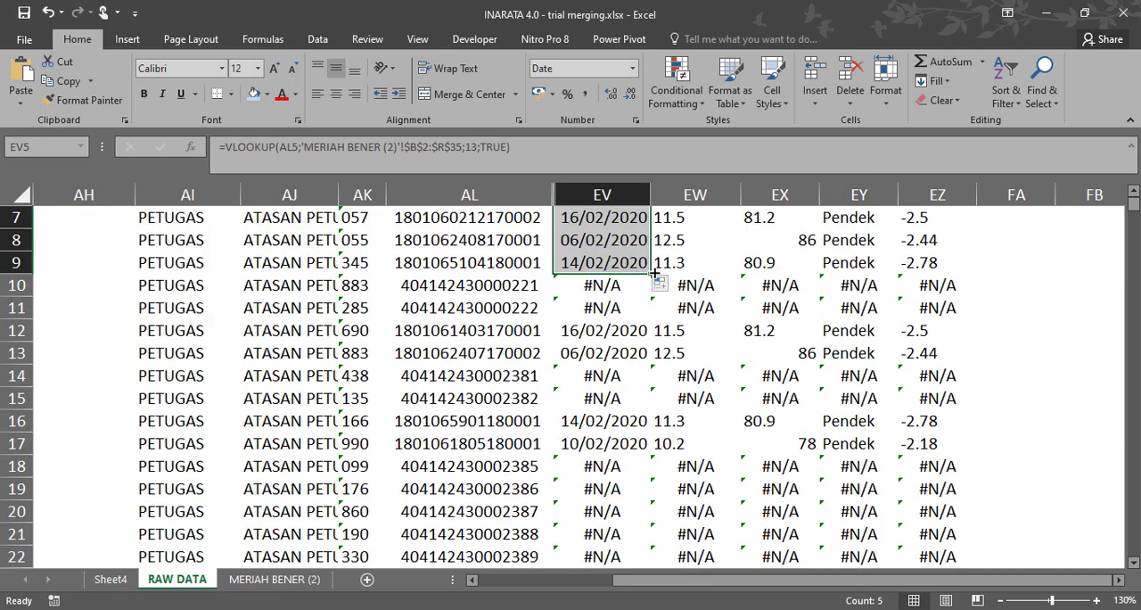
pyautogui.moveTo(654, 272); pyautogui.dragTo(615, 283)
pyautogui.scroll(9, 557, 381)
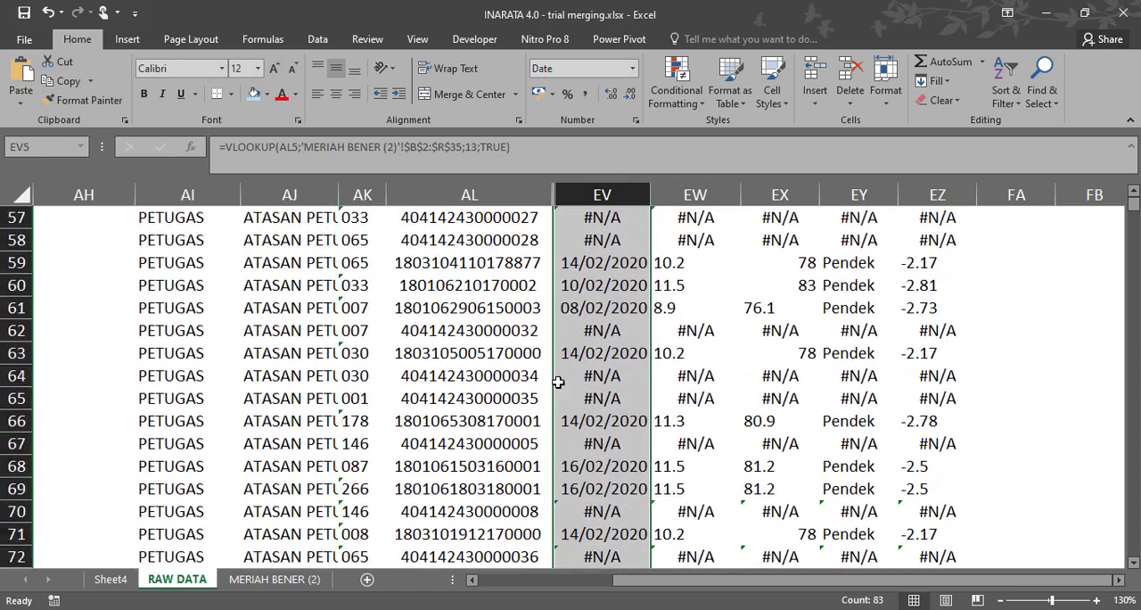
pyautogui.scroll(18, 557, 382)
pyautogui.scroll(-1, 563, 386)
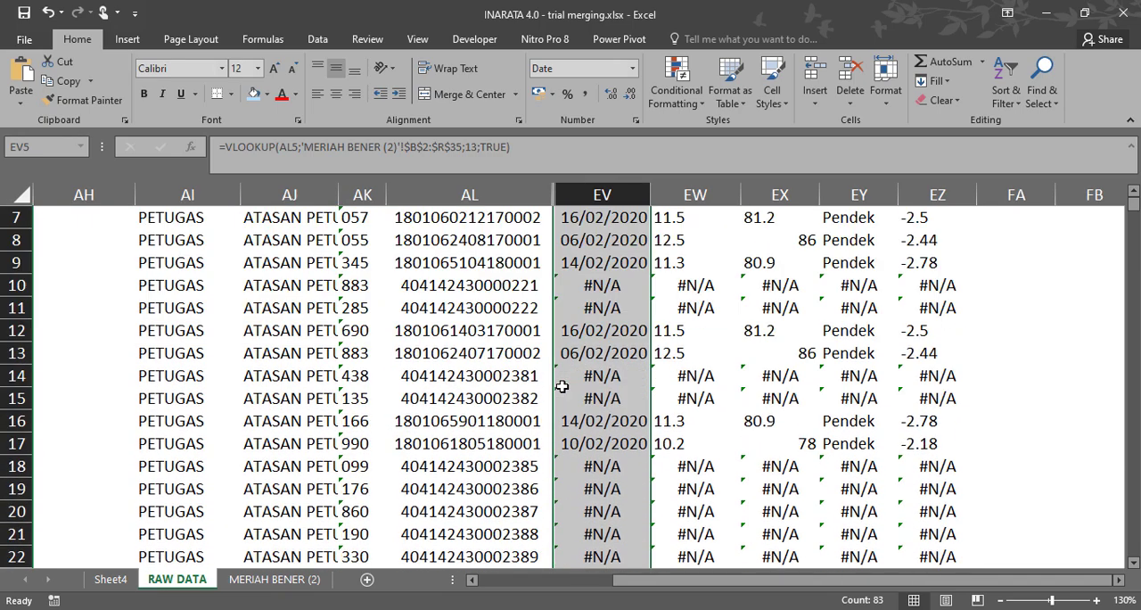
pyautogui.scroll(1, 483, 334)
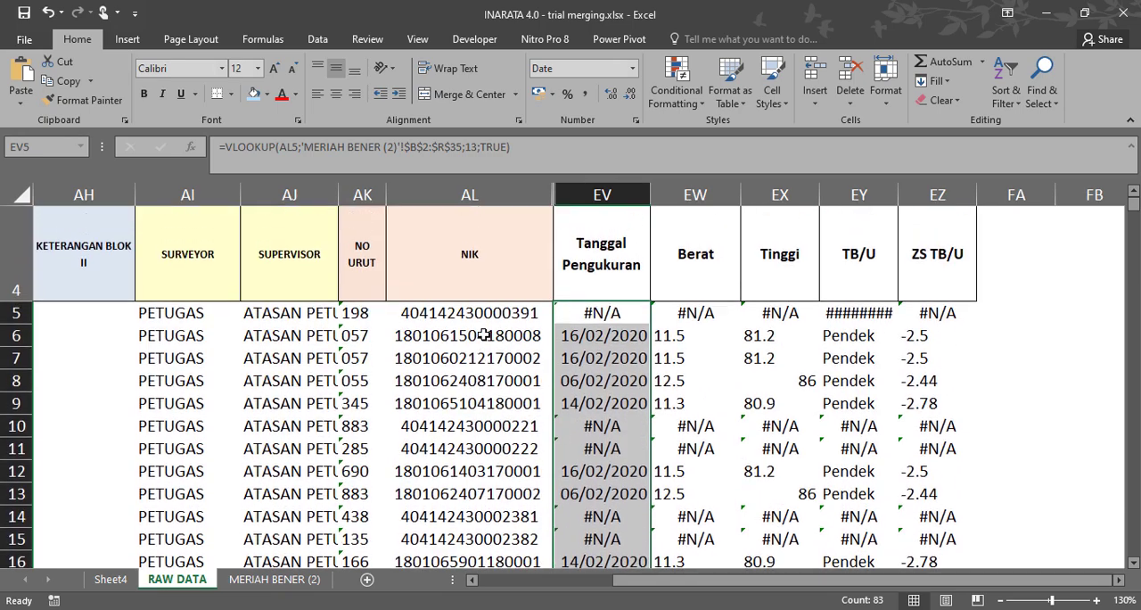
# Check the Tanggal Pengukuran column on MERIAH BENER (2) against the lookup formulas in RAW DATA cells EV6 and EV9.
pyautogui.click(312, 579)
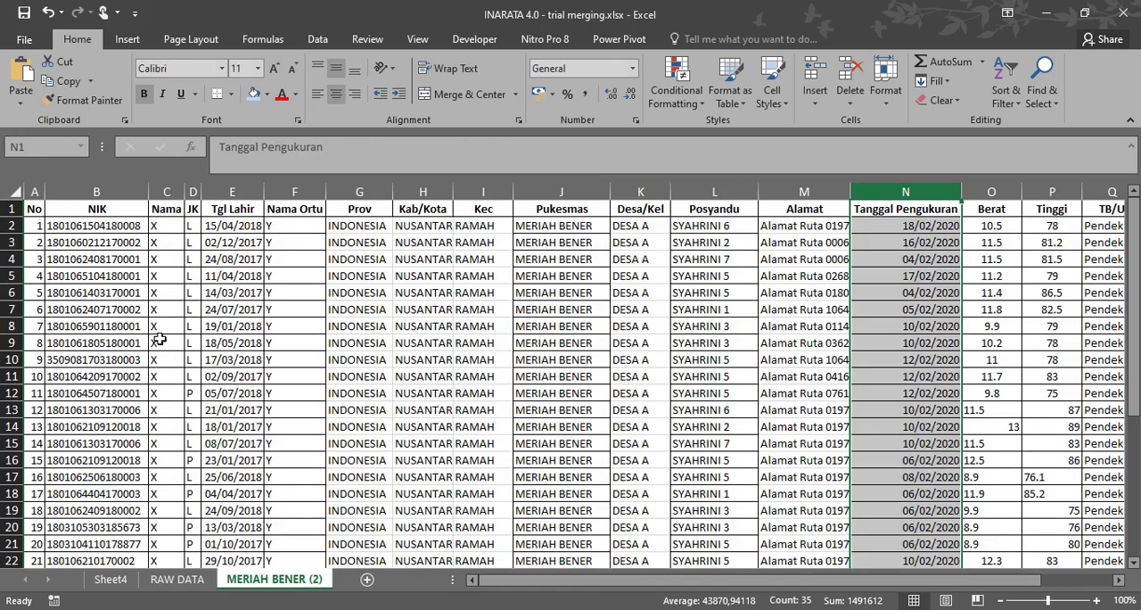
pyautogui.click(183, 580)
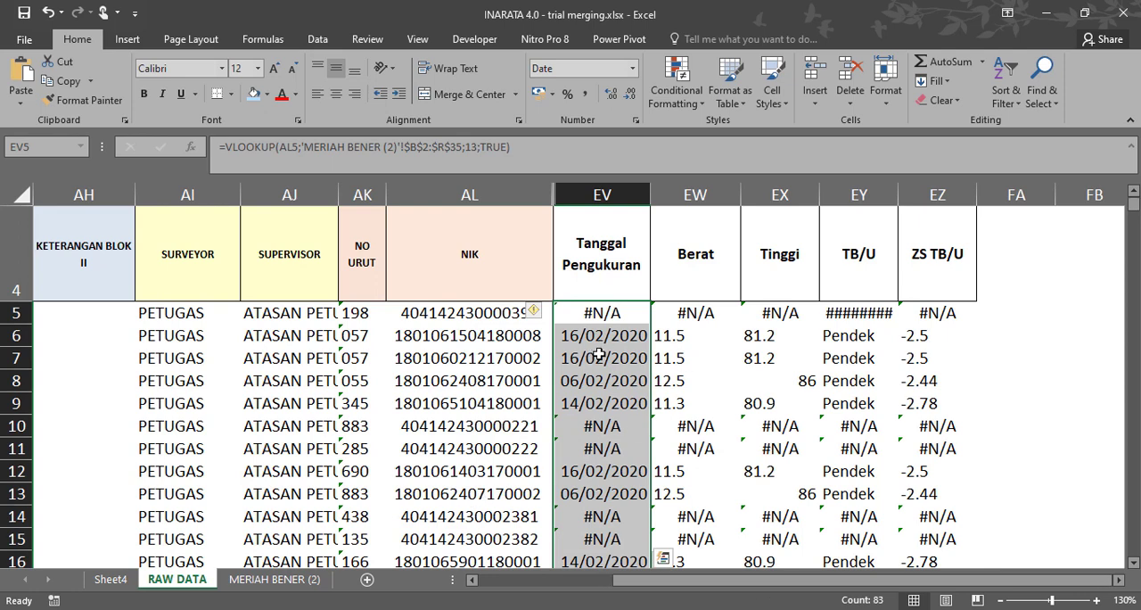
pyautogui.click(601, 336)
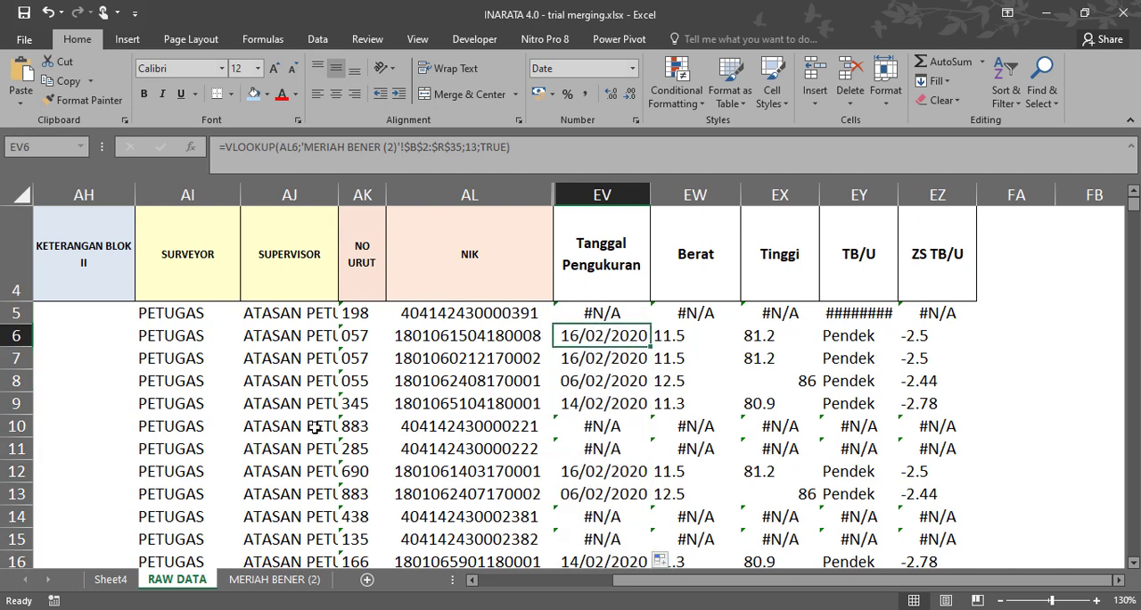
pyautogui.click(624, 400)
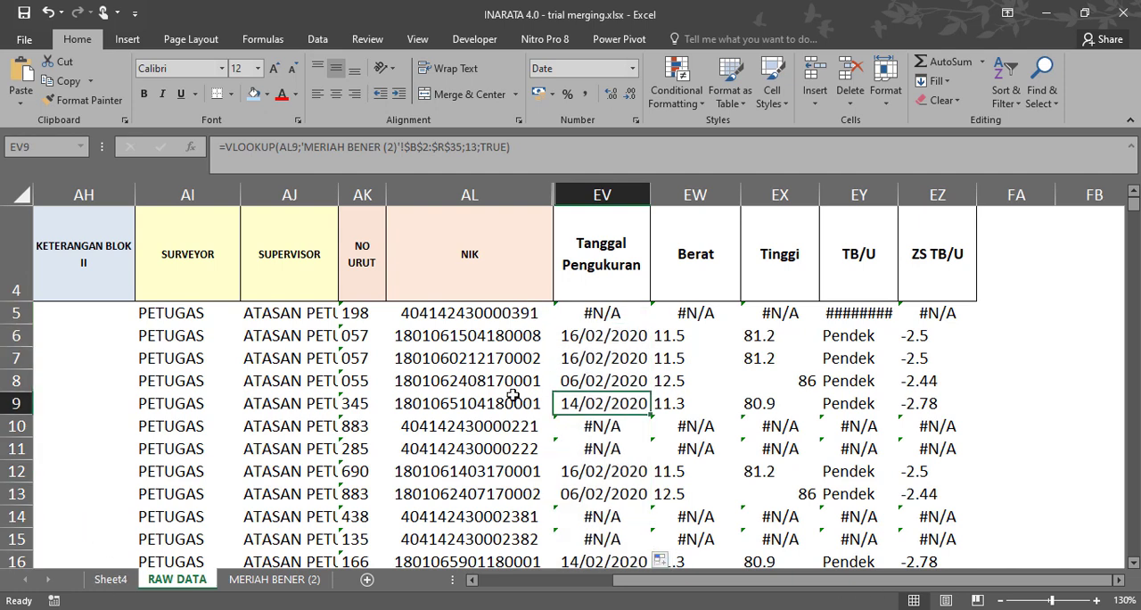
# Review the existing pivot tables on Sheet4 and return to the RAW DATA sheet.
pyautogui.click(107, 580)
pyautogui.click(362, 327)
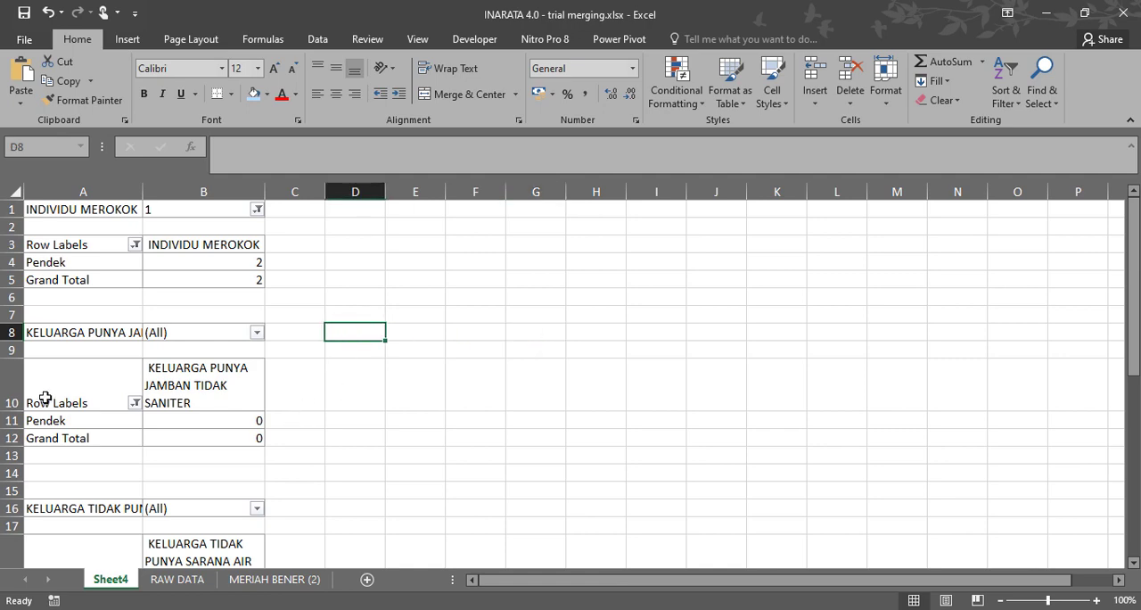
pyautogui.click(211, 575)
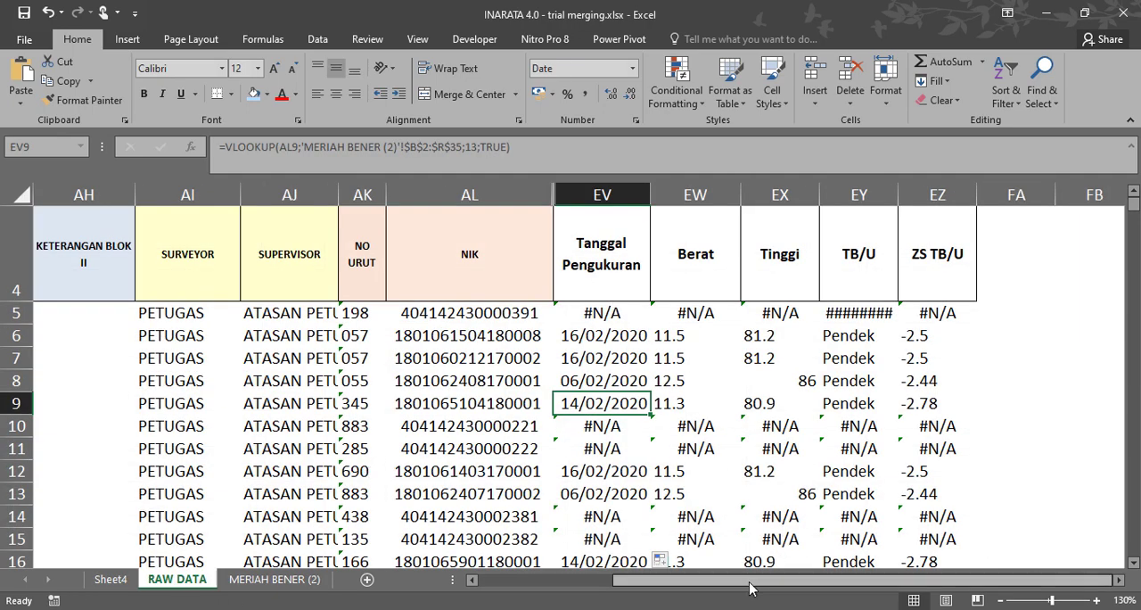
# Unhide the hidden RAW DATA columns between NIK and Tanggal Pengukuran by selecting columns AH through EW.
pyautogui.moveTo(843, 589)
pyautogui.mouseDown()
pyautogui.moveTo(478, 586)
pyautogui.moveTo(843, 589)
pyautogui.mouseUp()
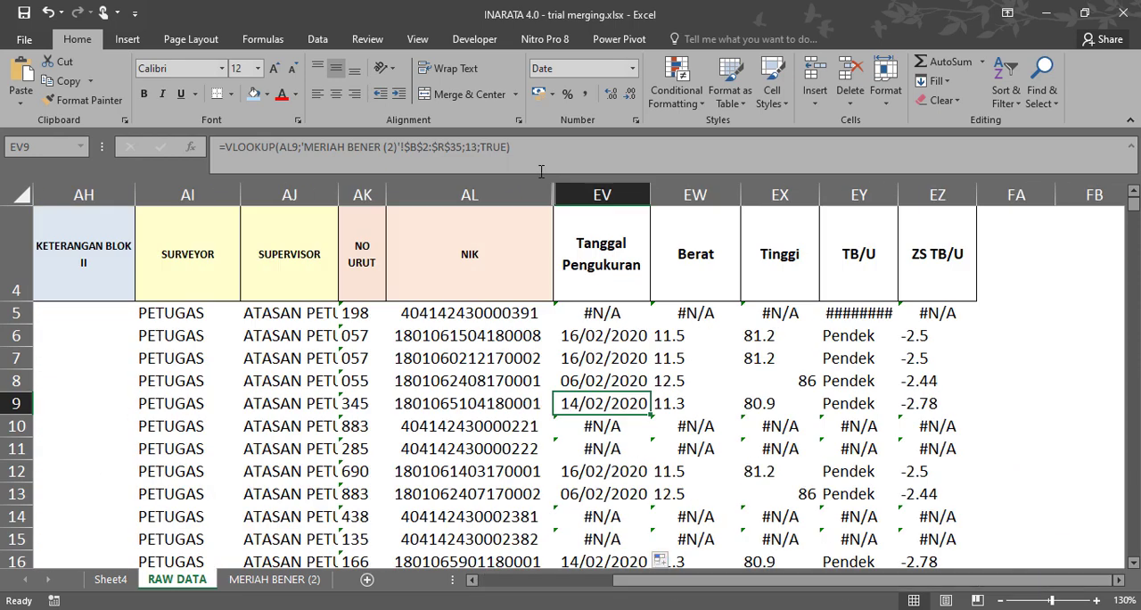
pyautogui.click(56, 193)
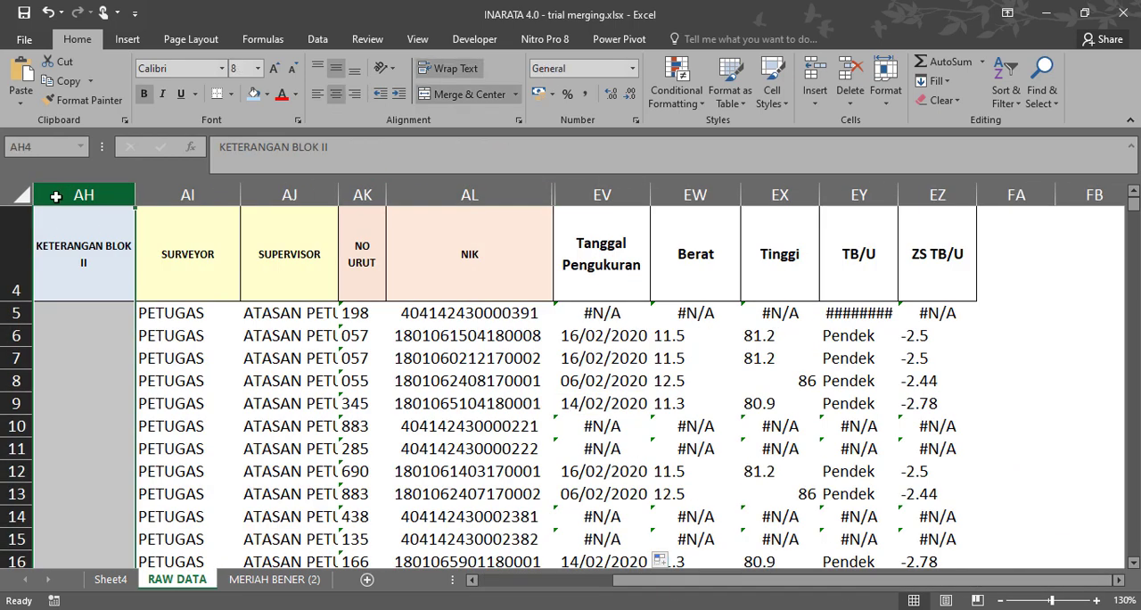
pyautogui.moveTo(66, 193); pyautogui.dragTo(709, 194)
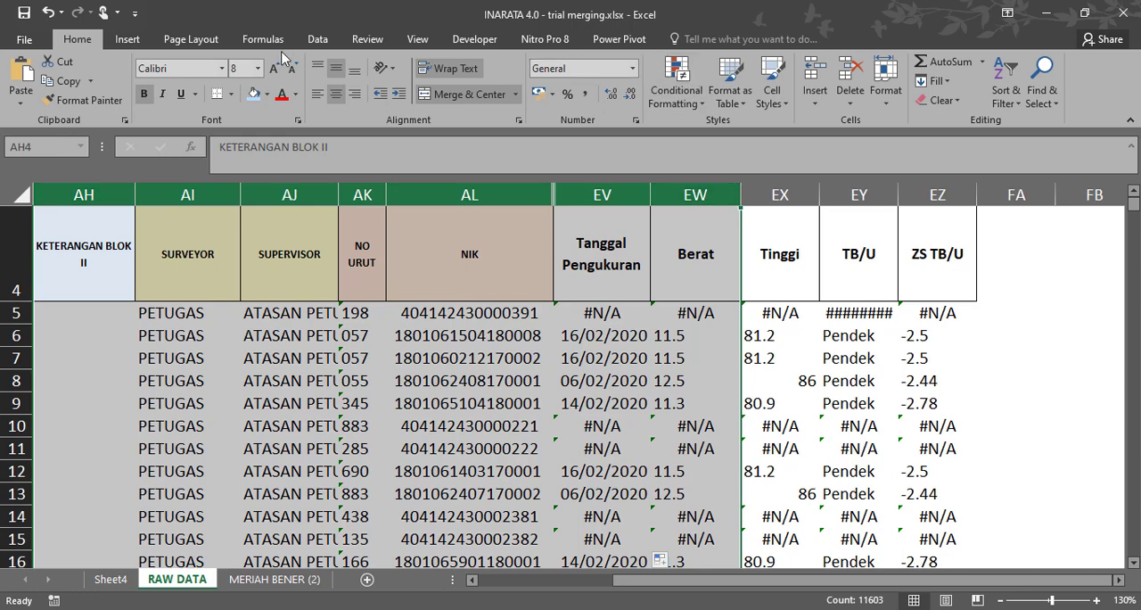
pyautogui.rightClick(285, 196)
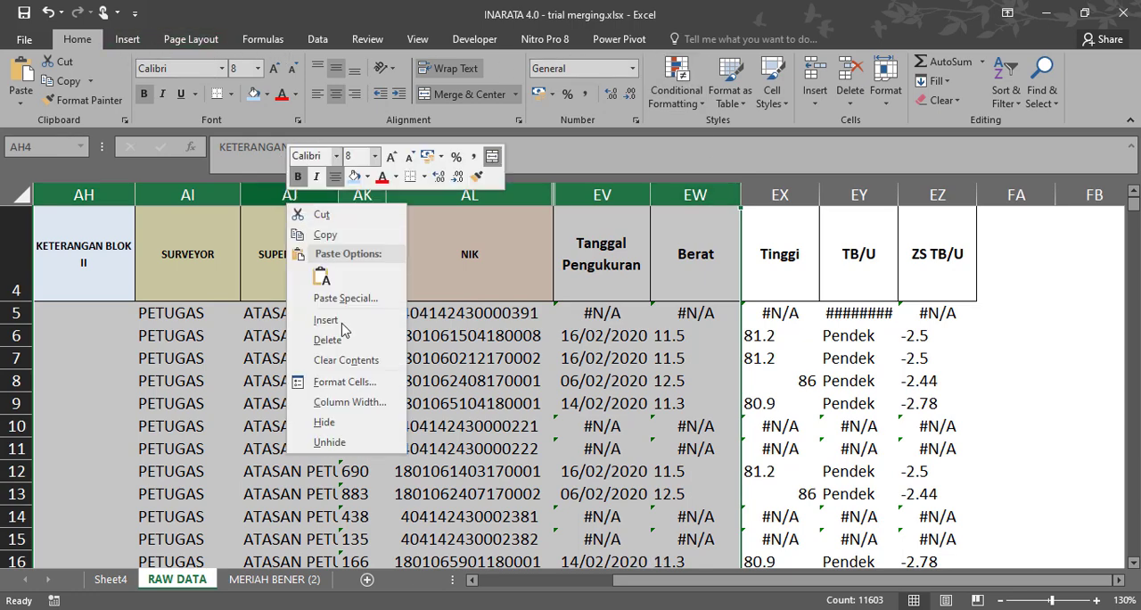
pyautogui.click(331, 439)
pyautogui.click(867, 425)
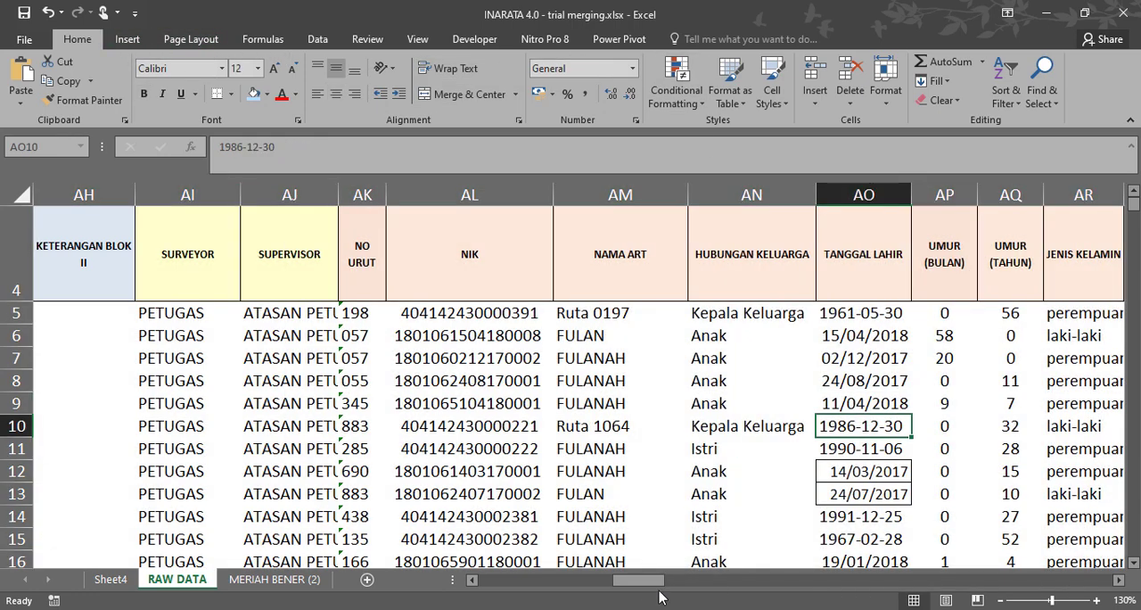
# Create a PivotTable on a new worksheet from the RAW DATA range $A$4:$EZ$103, starting at the SURVEI ID header.
pyautogui.moveTo(639, 580); pyautogui.dragTo(500, 587)
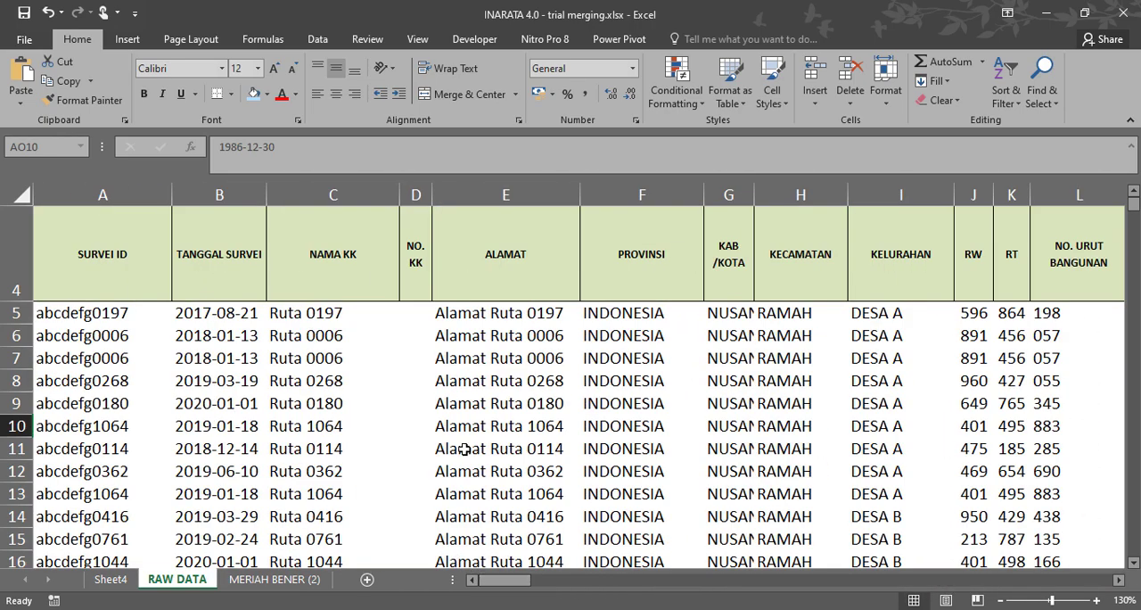
pyautogui.click(116, 277)
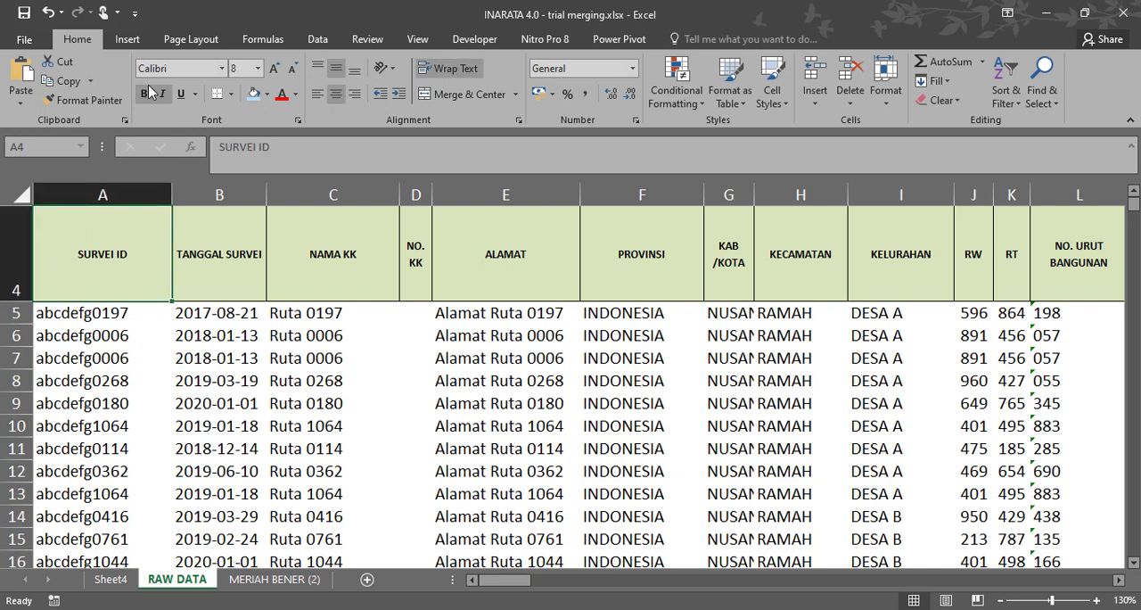
pyautogui.click(124, 41)
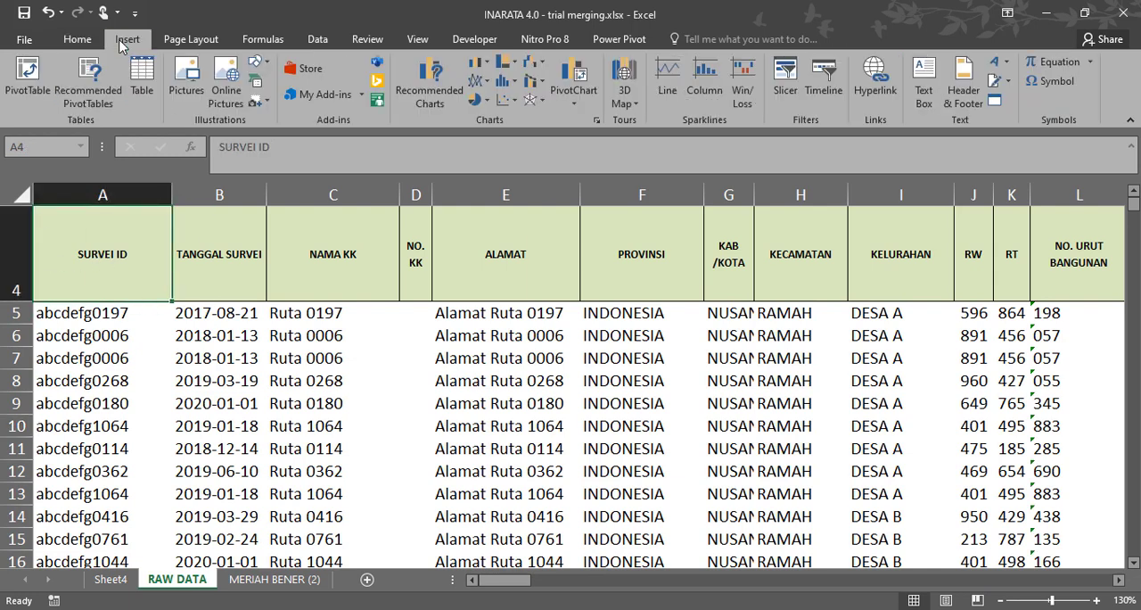
pyautogui.click(27, 75)
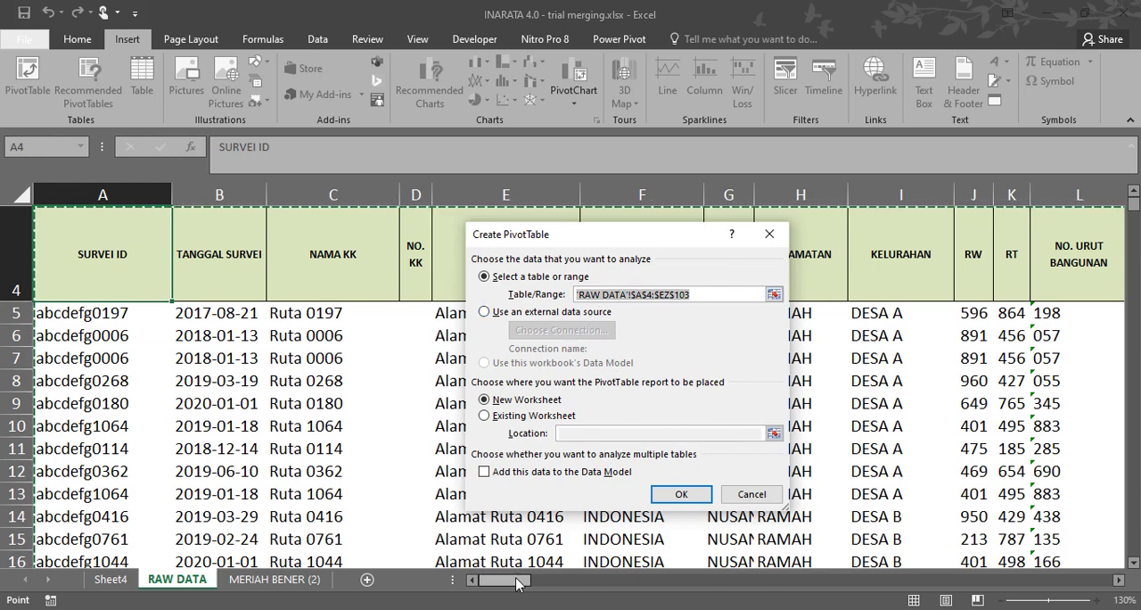
pyautogui.moveTo(517, 580); pyautogui.dragTo(1117, 587)
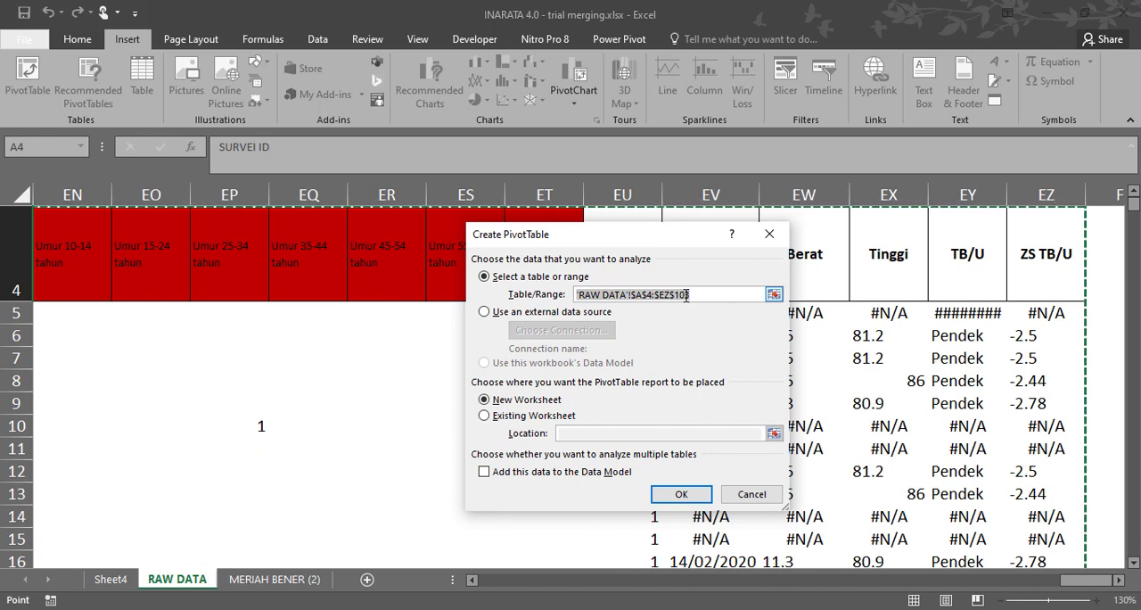
pyautogui.click(709, 296)
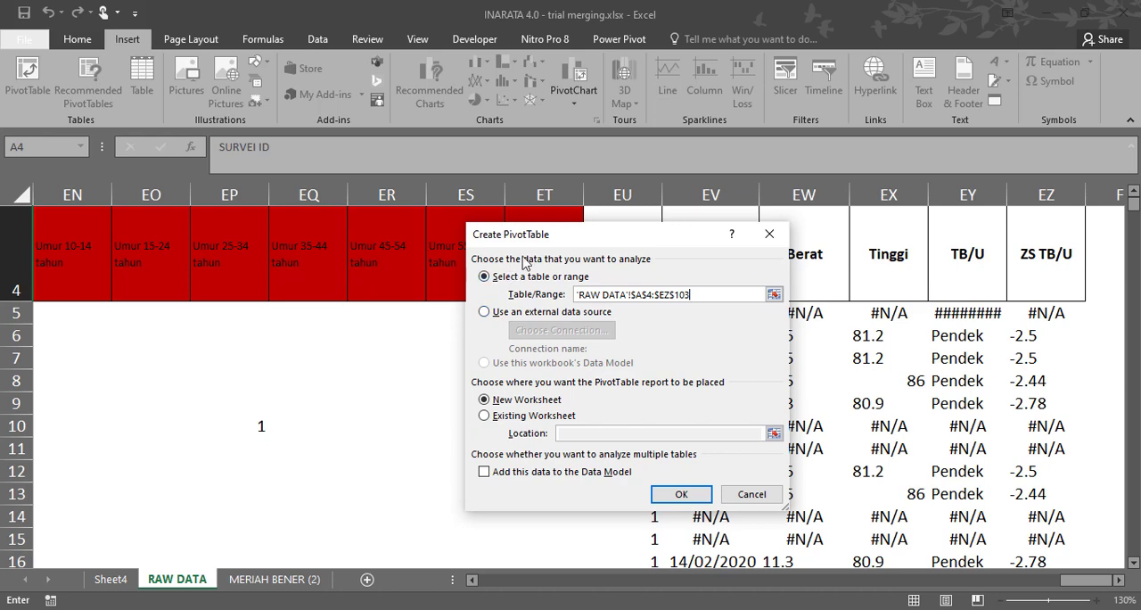
pyautogui.click(661, 497)
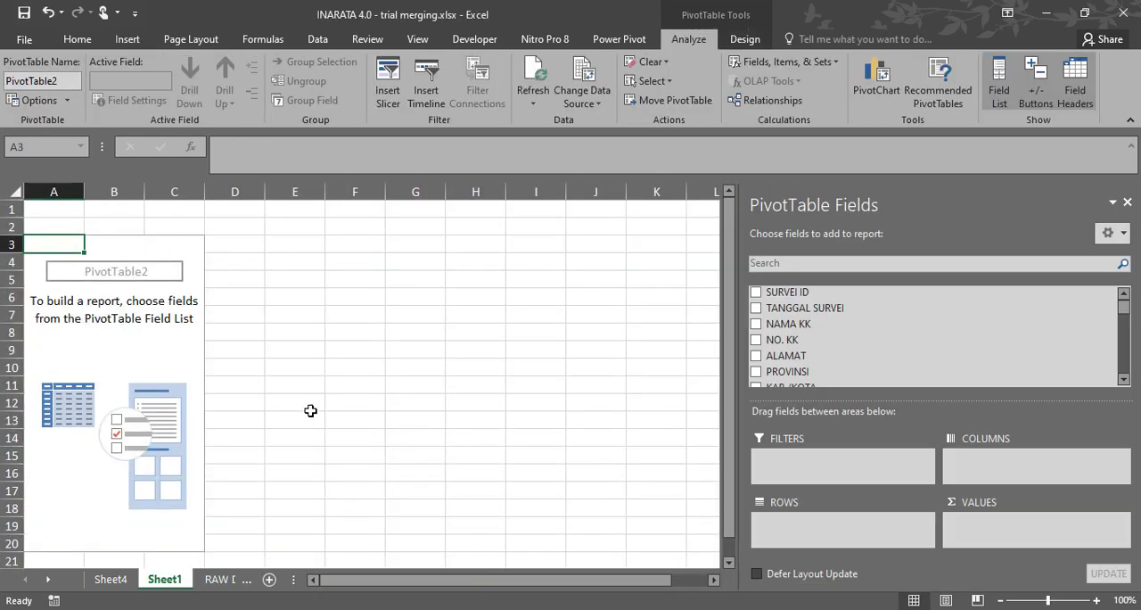
# Add INDIVIDU MEROKOK as a report filter to the empty PivotTable on Sheet1 and filter it to 1.
pyautogui.click(114, 580)
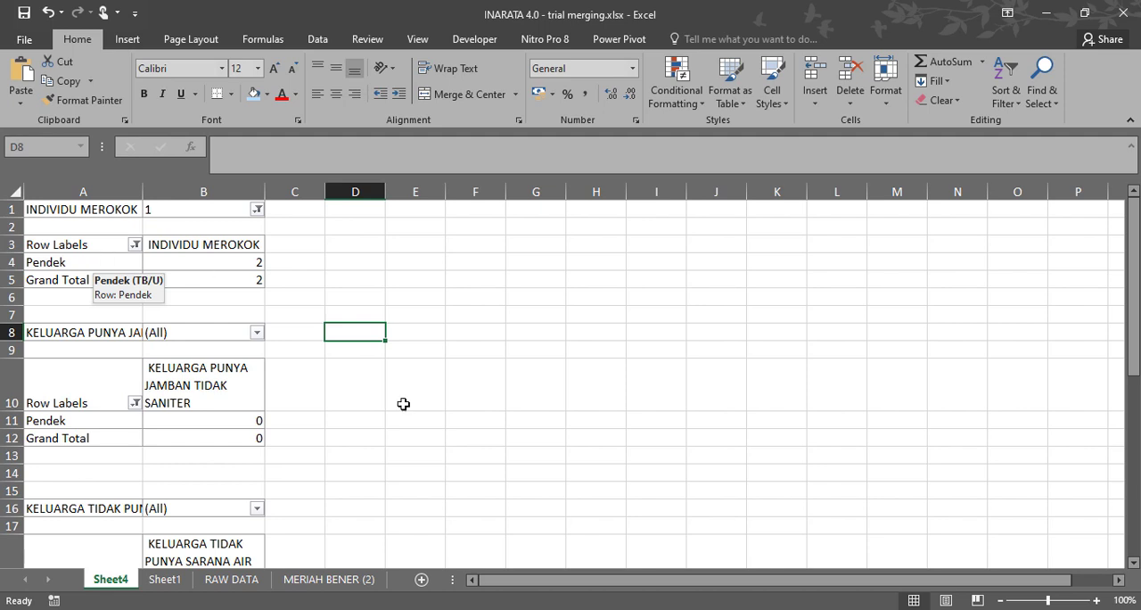
pyautogui.click(165, 580)
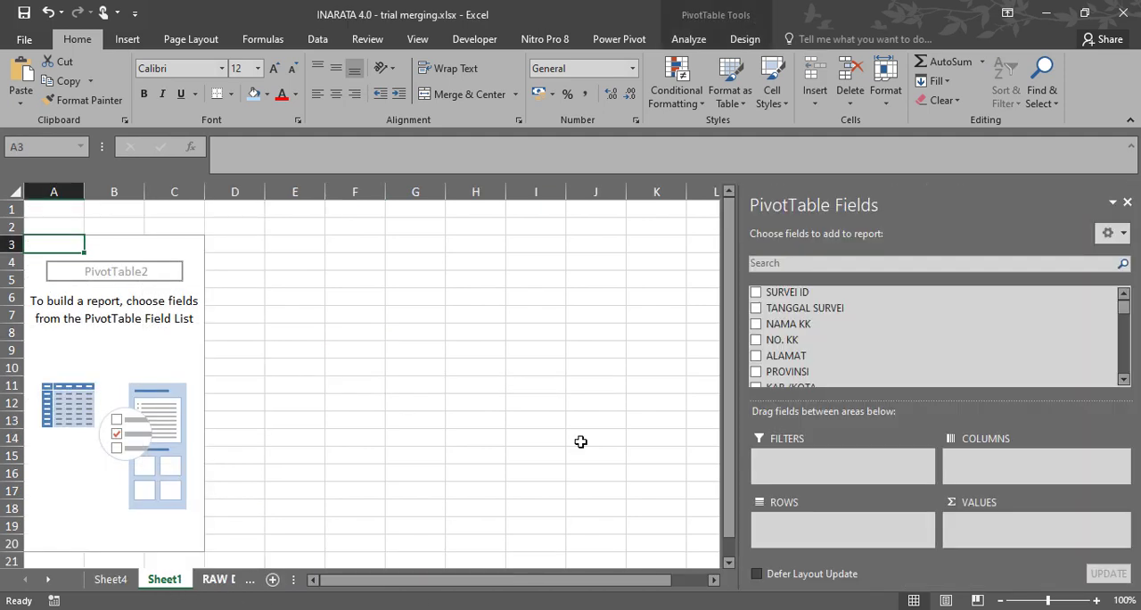
pyautogui.click(905, 264)
pyautogui.write('MEROK')
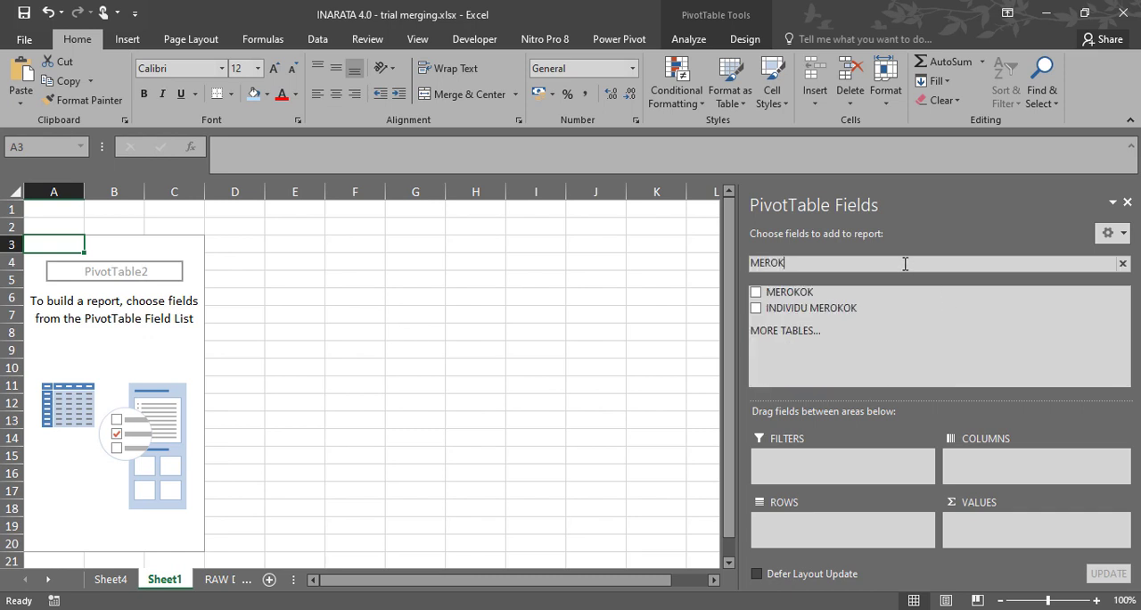
pyautogui.moveTo(794, 310); pyautogui.dragTo(830, 459)
pyautogui.click(176, 210)
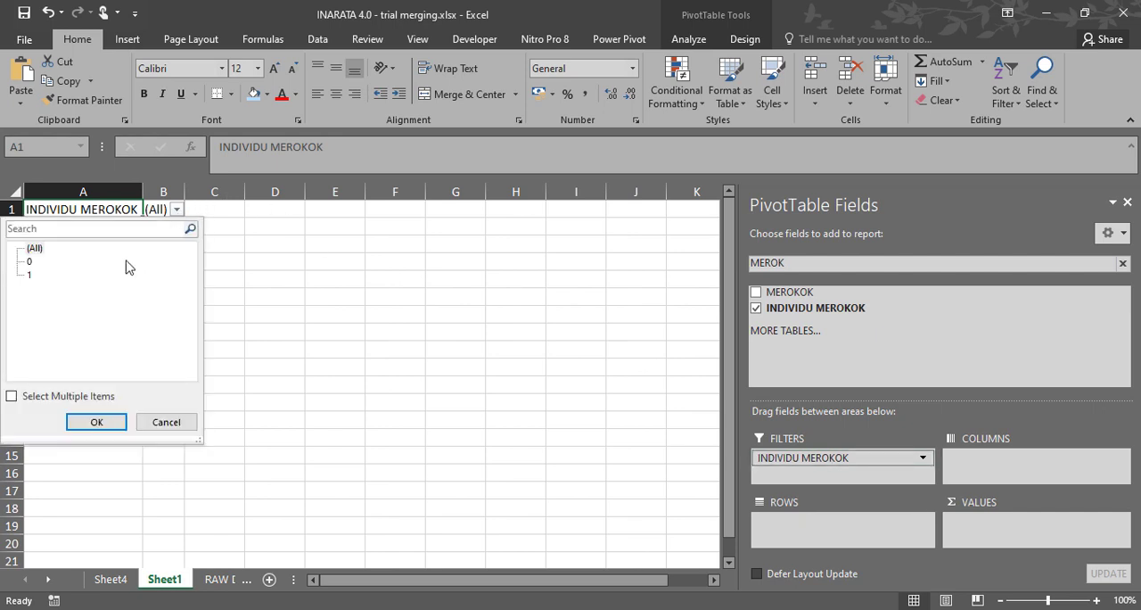
pyautogui.click(33, 277)
pyautogui.click(112, 423)
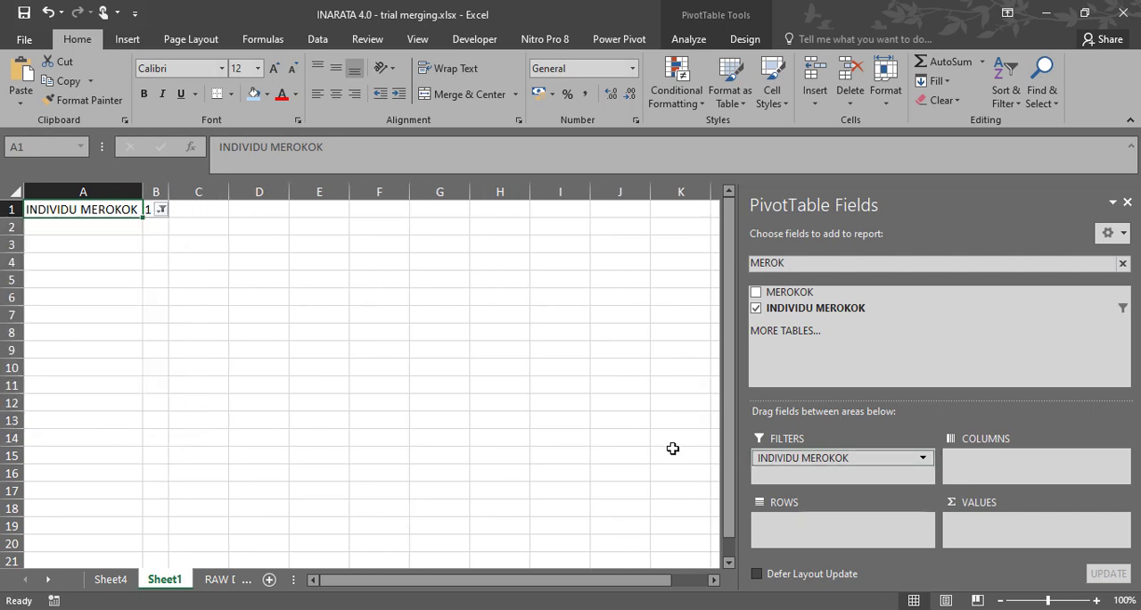
# Find the TB/U field and place it in both the rows and the values of the INDIVIDU MEROKOK PivotTable.
pyautogui.doubleClick(807, 263)
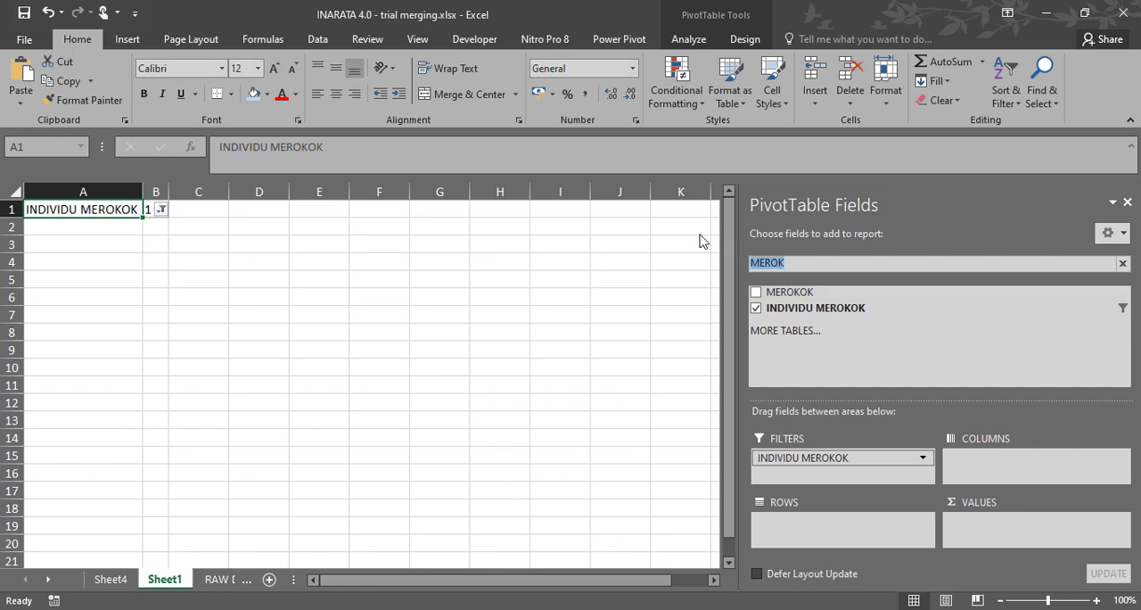
pyautogui.click(223, 582)
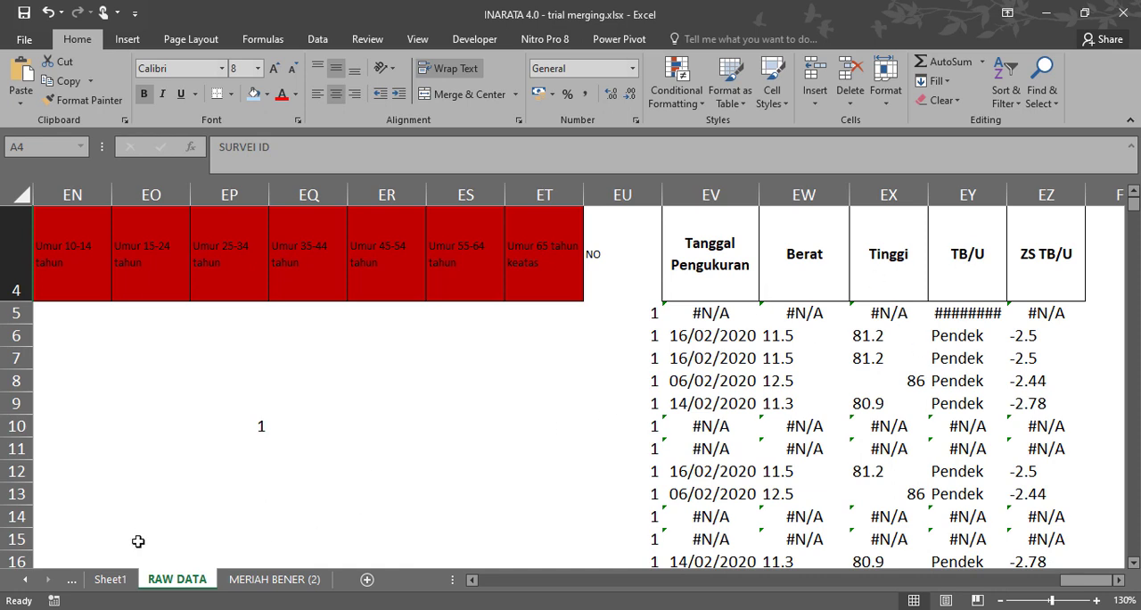
pyautogui.click(110, 581)
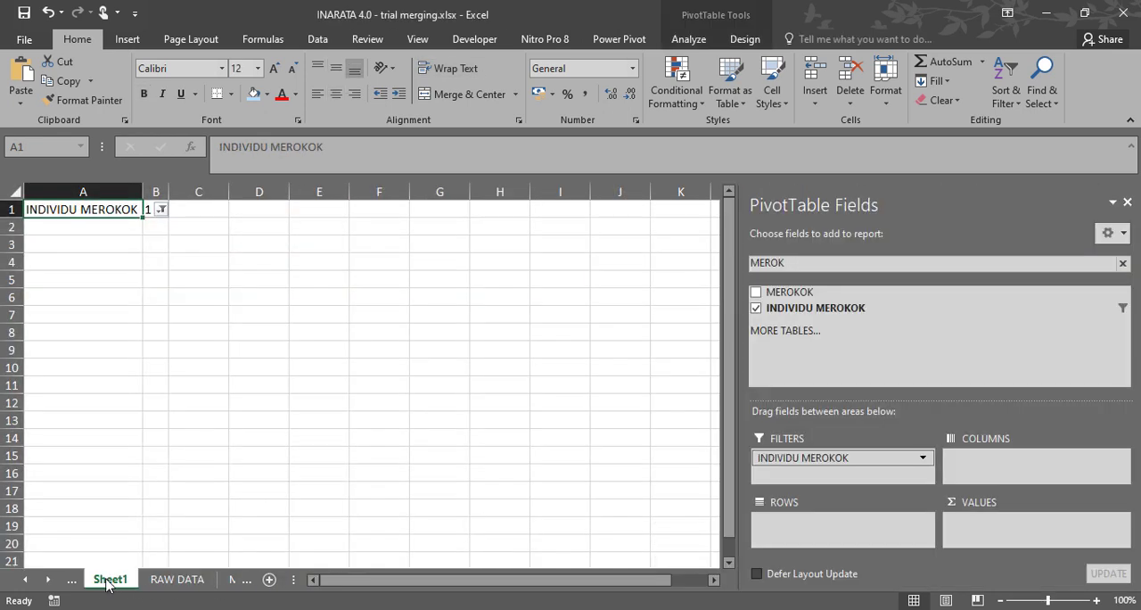
pyautogui.doubleClick(848, 262)
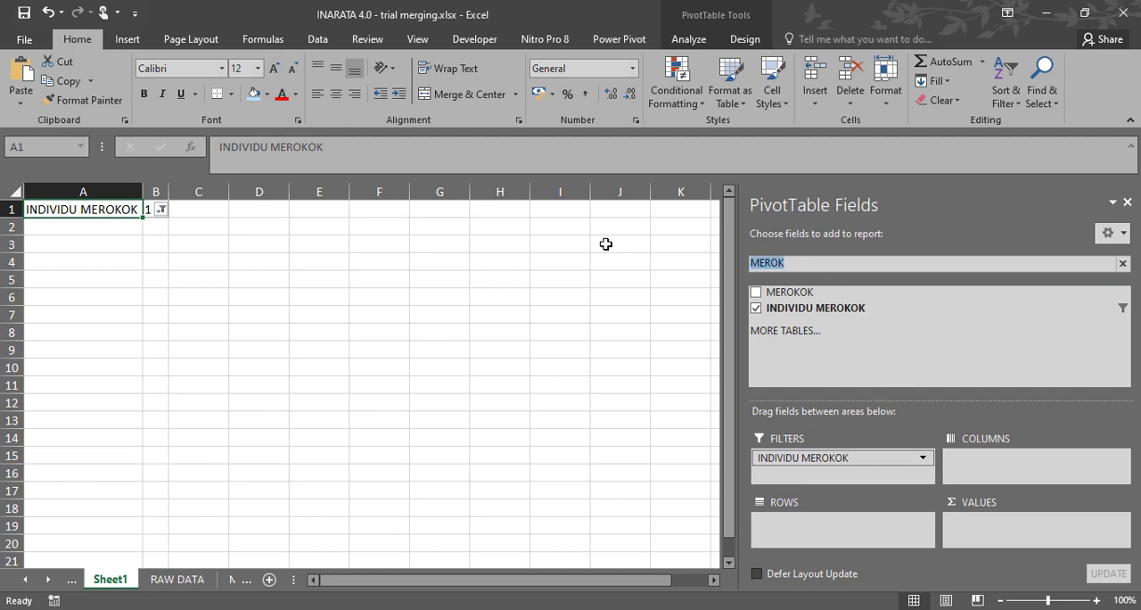
pyautogui.write('TB/')
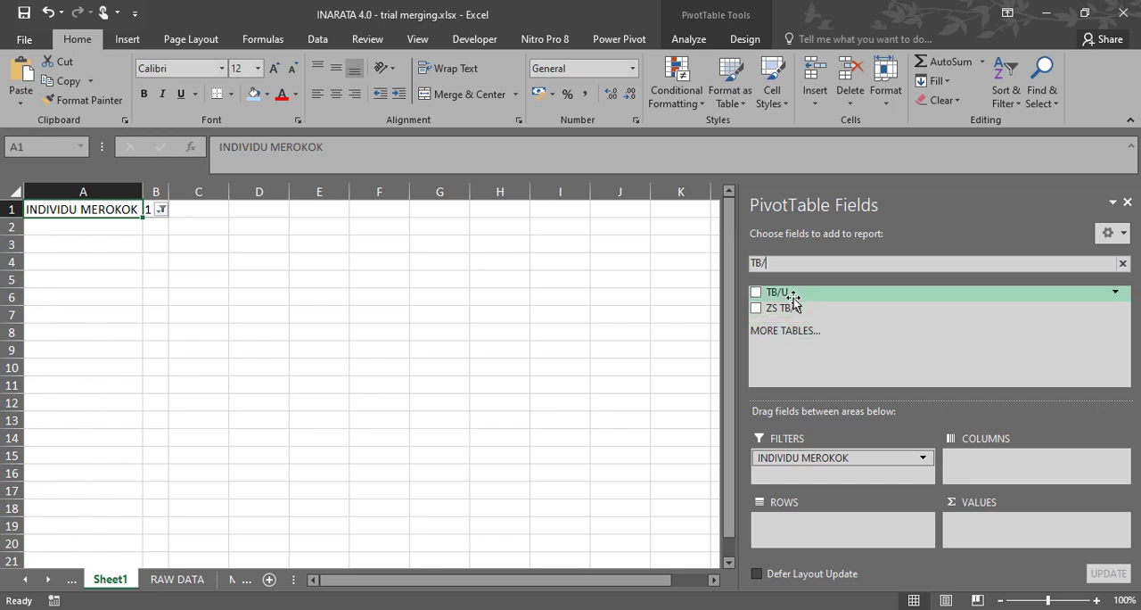
pyautogui.moveTo(789, 293); pyautogui.dragTo(841, 524)
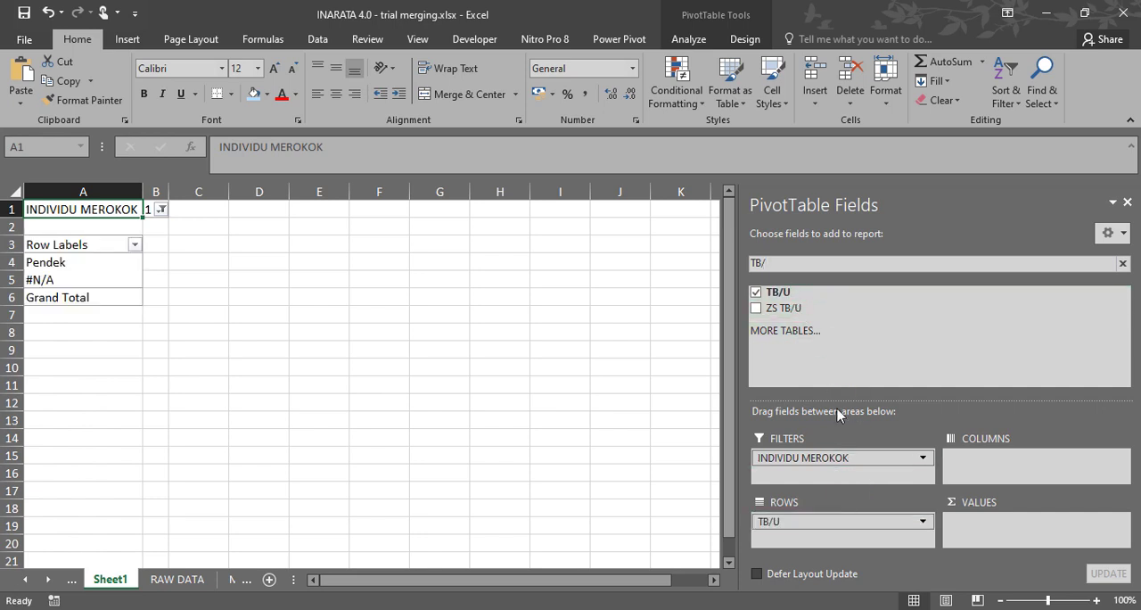
pyautogui.moveTo(778, 290); pyautogui.dragTo(1049, 536)
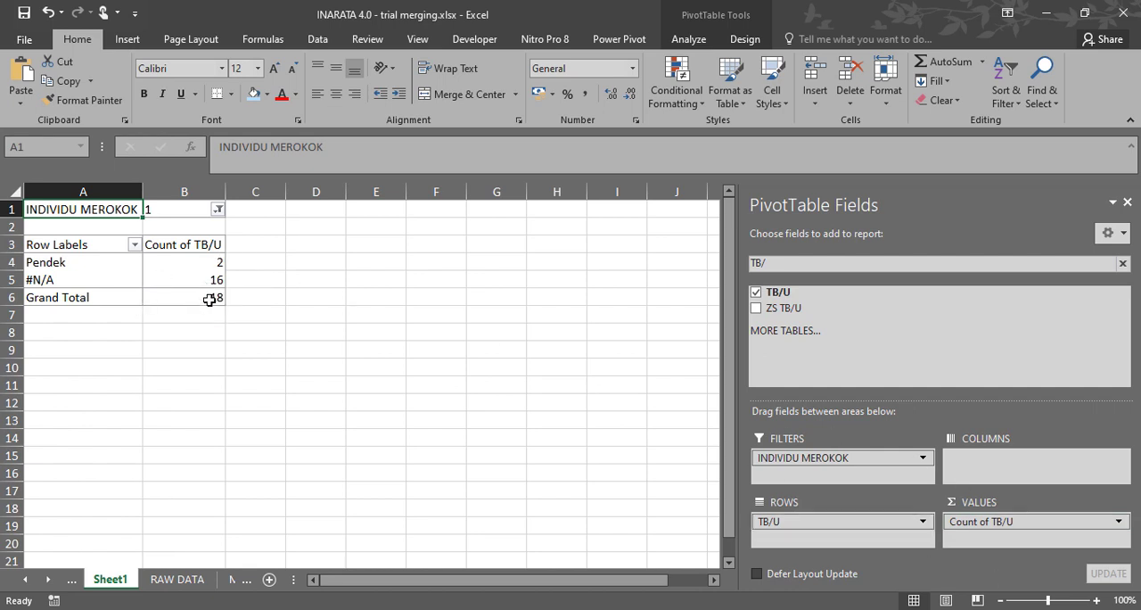
# Summarize the TB/U value field by Sum in the INDIVIDU MEROKOK PivotTable.
pyautogui.moveTo(210, 292)
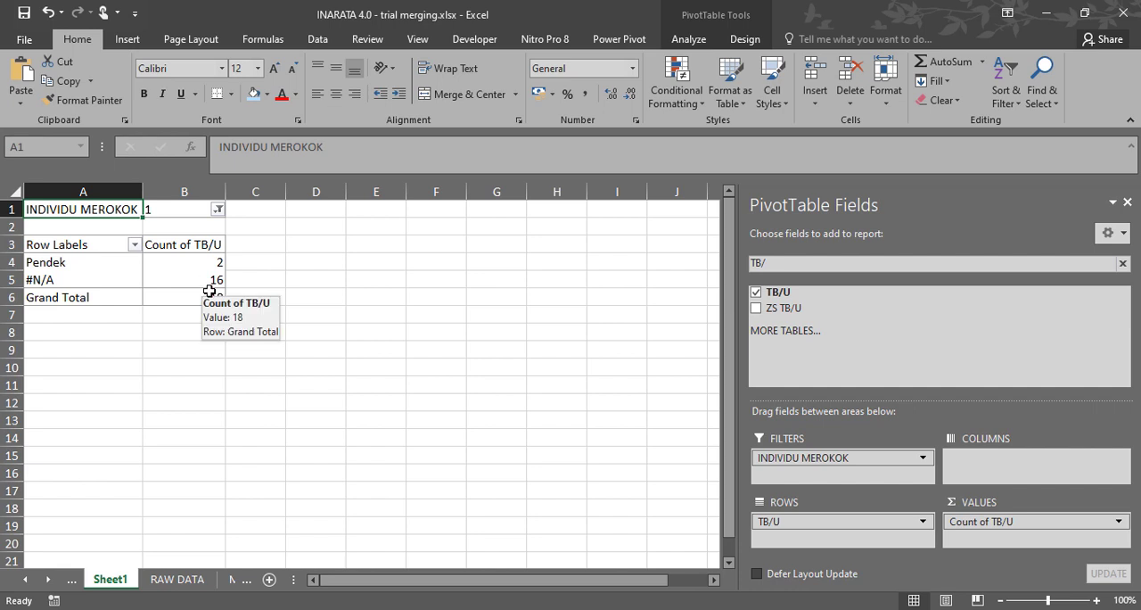
pyautogui.click(1119, 523)
pyautogui.click(1070, 501)
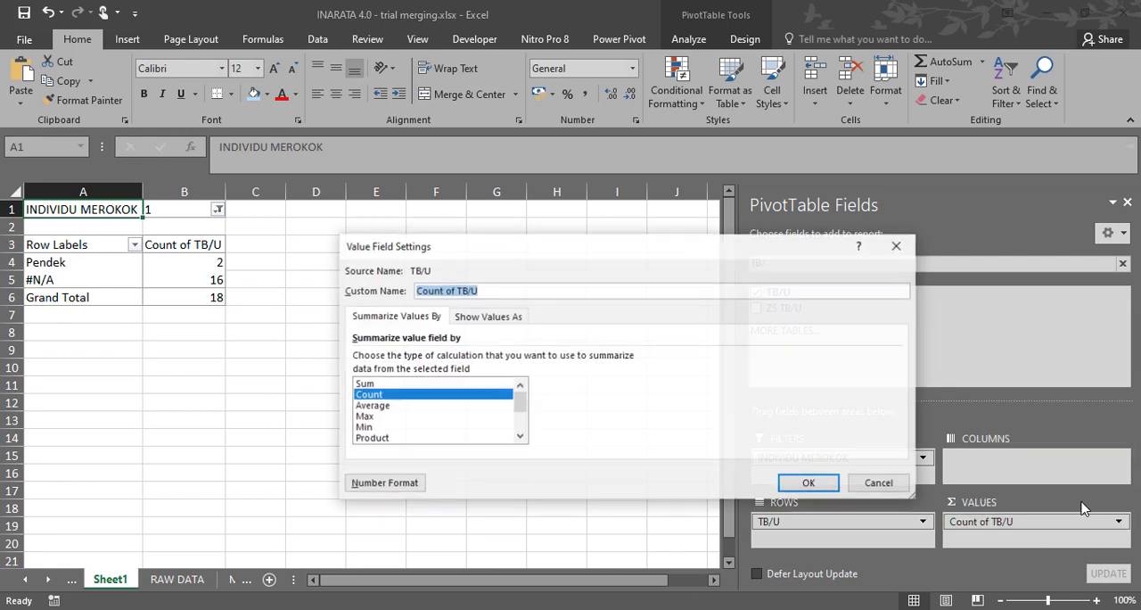
pyautogui.click(406, 384)
pyautogui.click(804, 487)
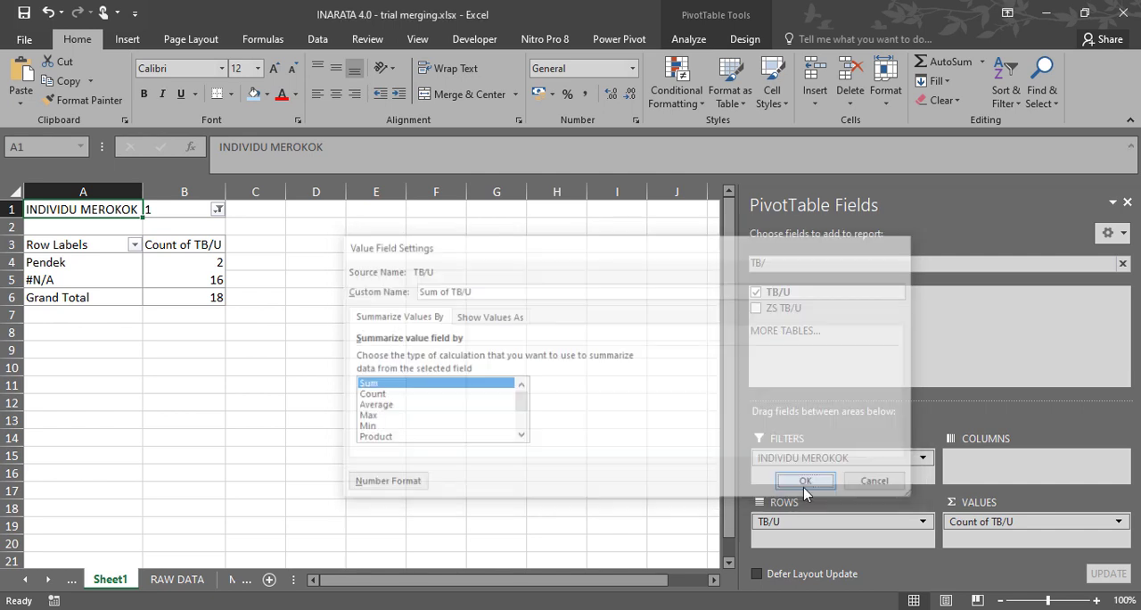
# Filter the PivotTable's TB/U row labels to exclude #N/A and keep only Pendek.
pyautogui.click(134, 245)
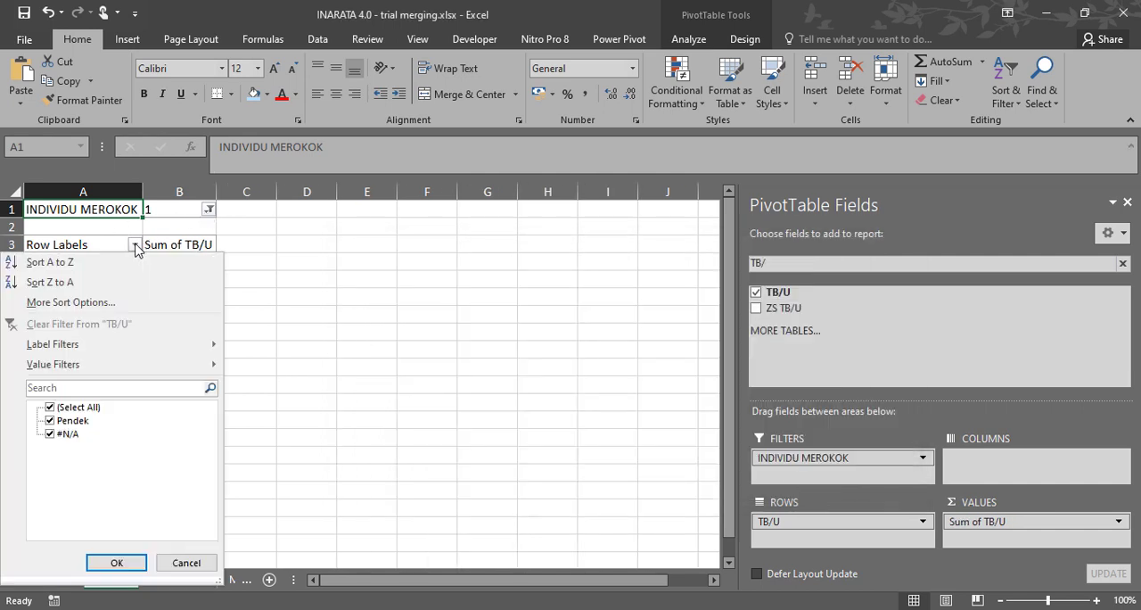
pyautogui.click(63, 434)
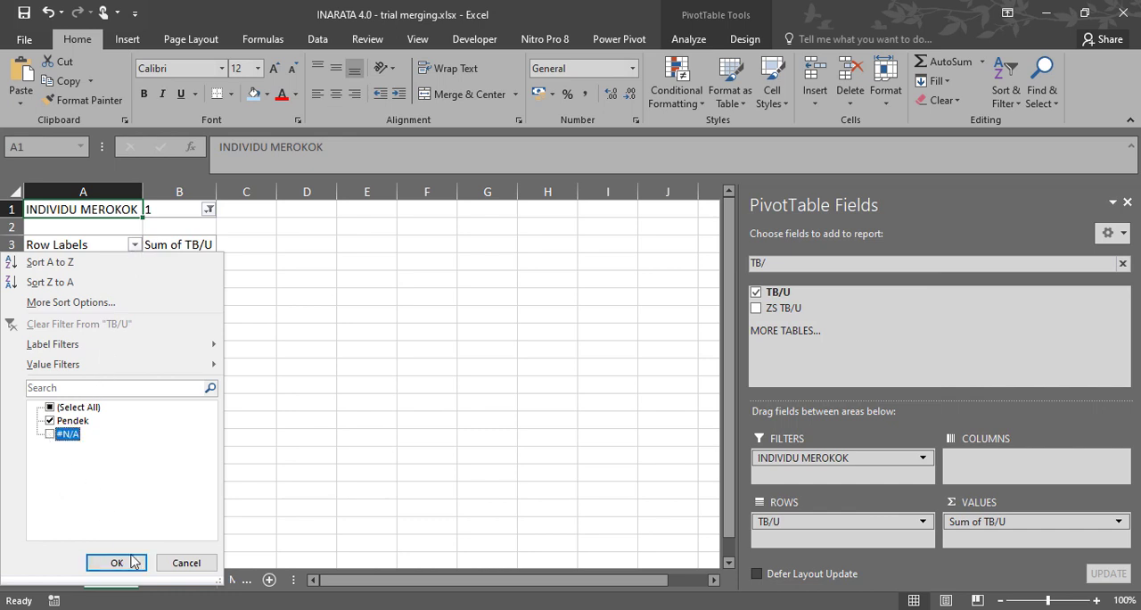
pyautogui.click(137, 563)
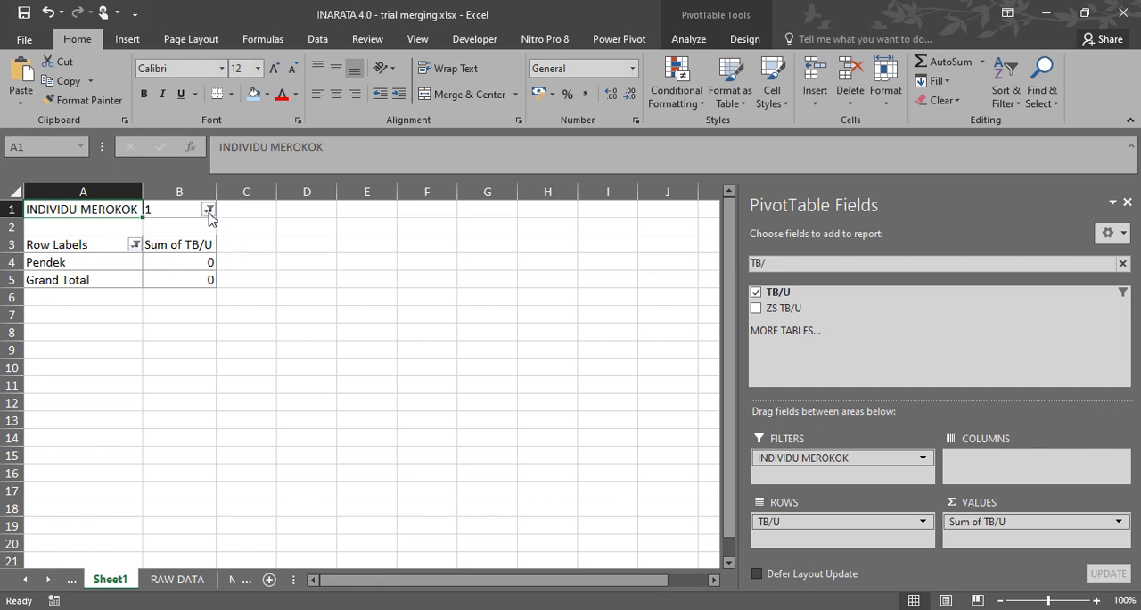
pyautogui.click(135, 244)
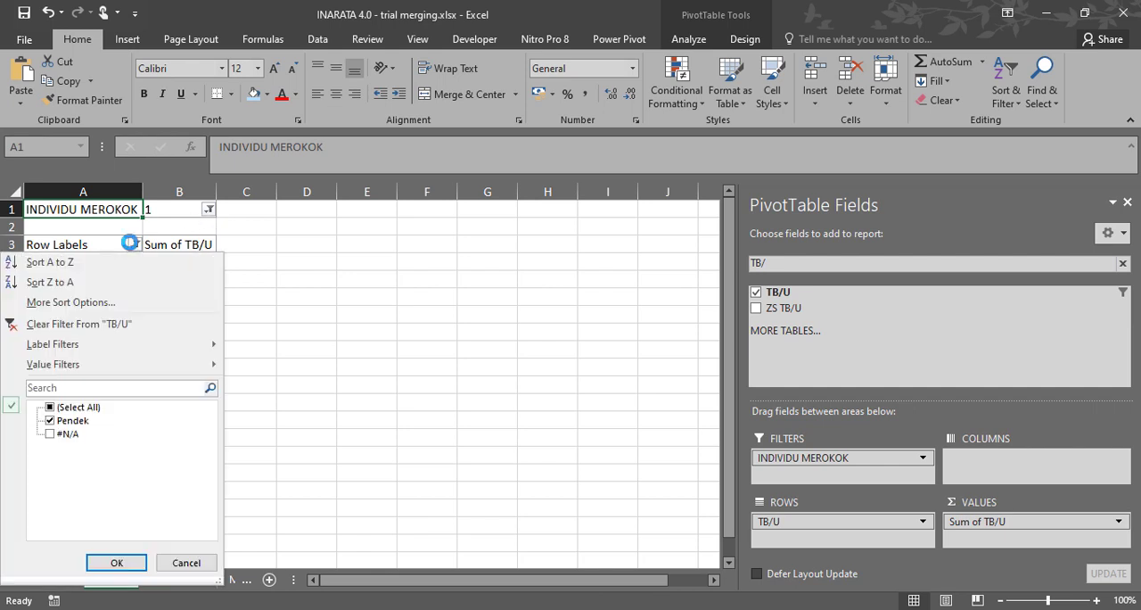
pyautogui.click(191, 565)
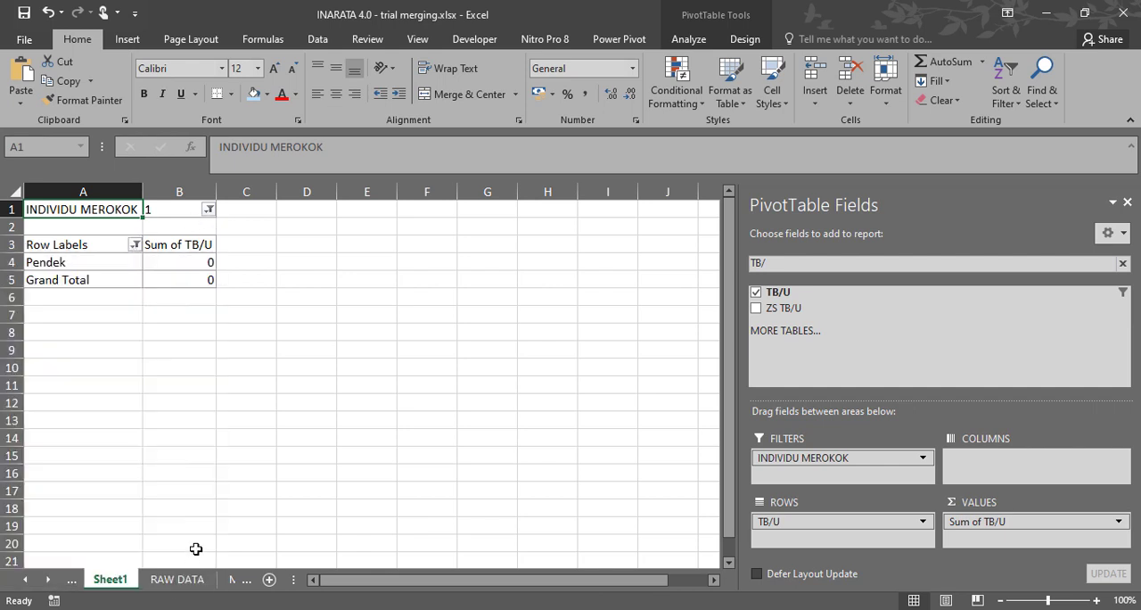
pyautogui.click(210, 211)
pyautogui.click(210, 211)
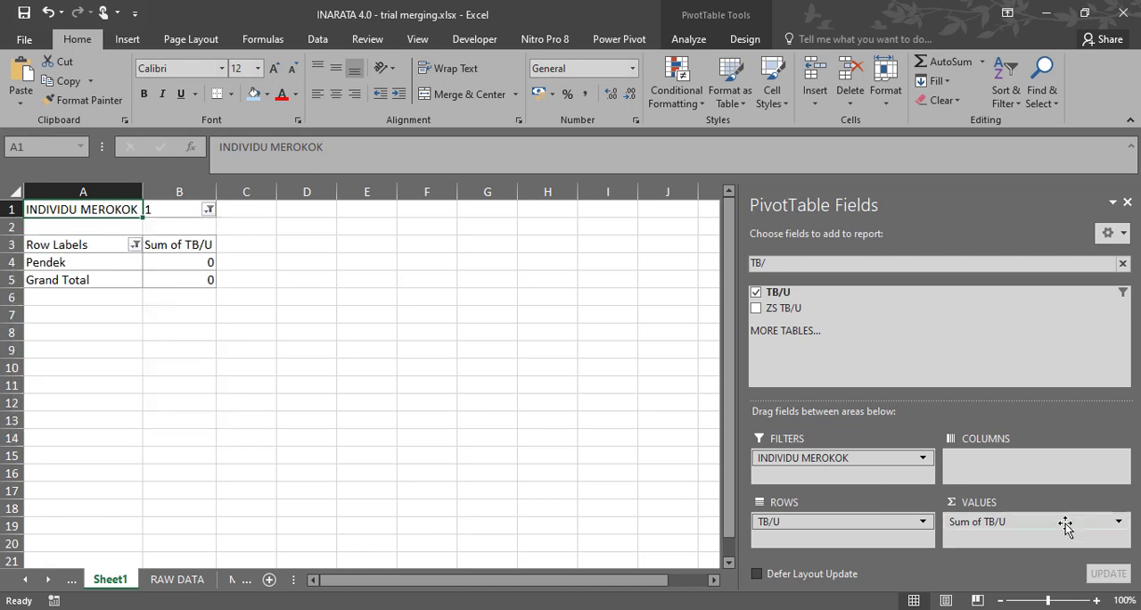
# Create a second PivotTable from the RAW DATA range $A$4:$EZ$103, placed on the existing Sheet1 at cell A9.
pyautogui.click(119, 366)
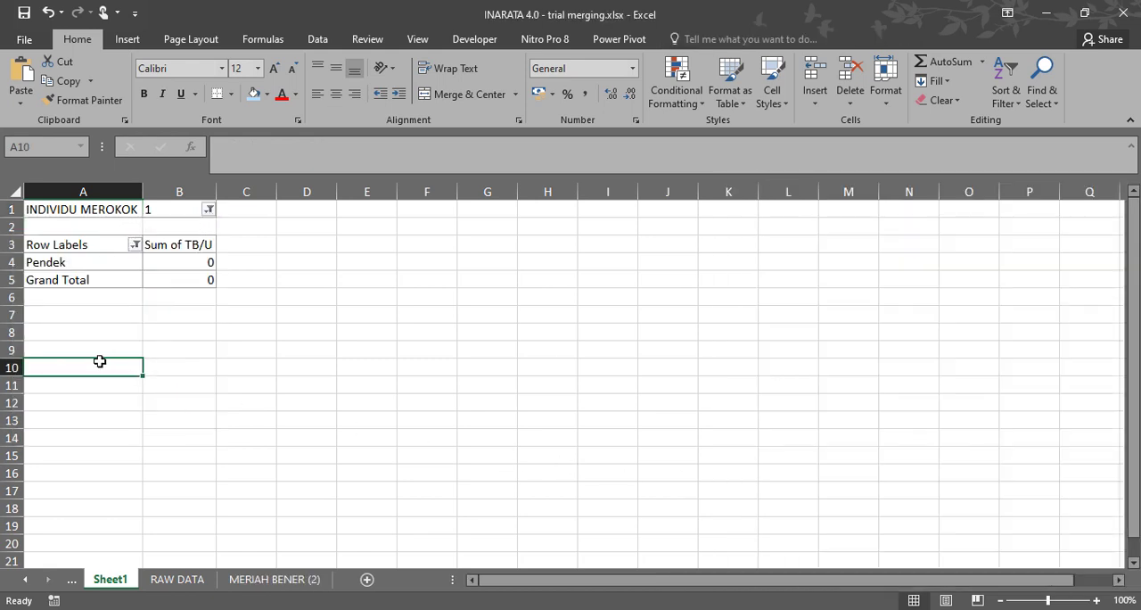
pyautogui.click(95, 332)
pyautogui.click(274, 579)
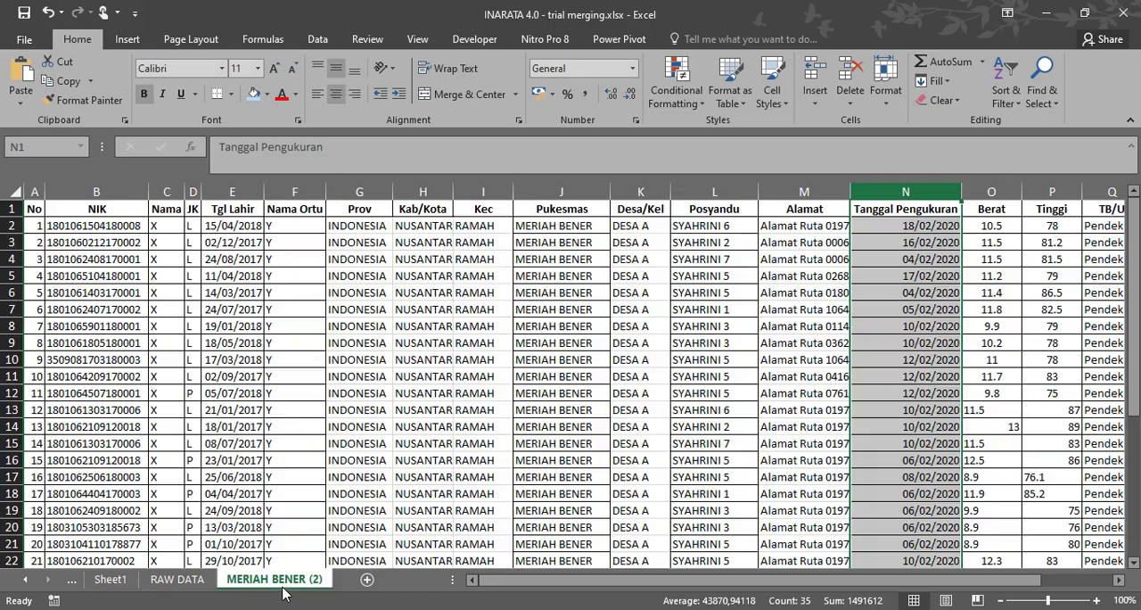
pyautogui.click(177, 580)
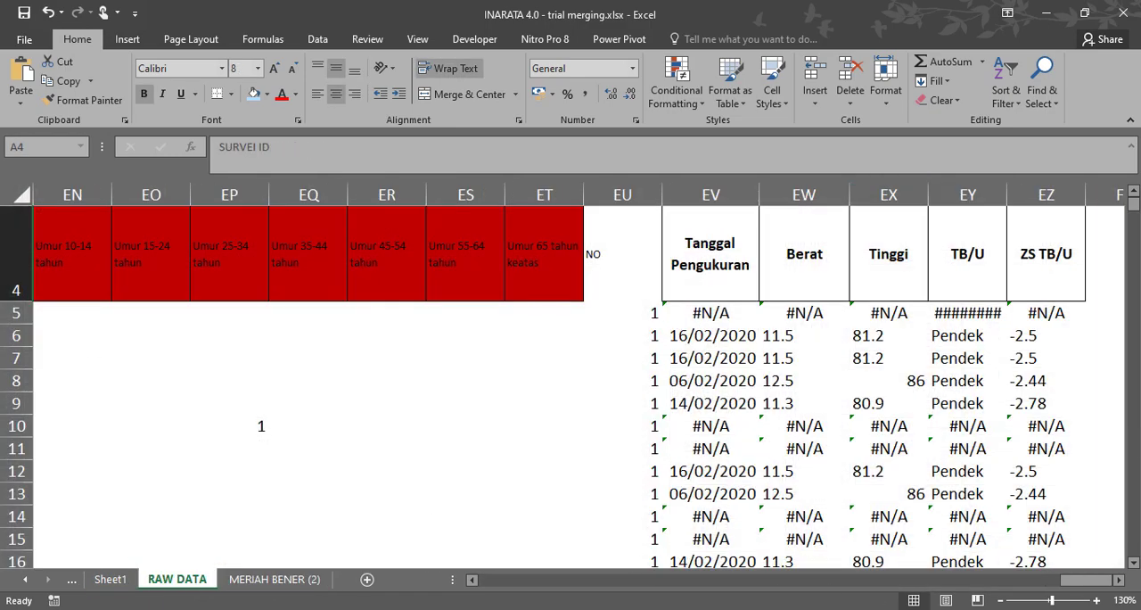
pyautogui.moveTo(1070, 580); pyautogui.dragTo(439, 581)
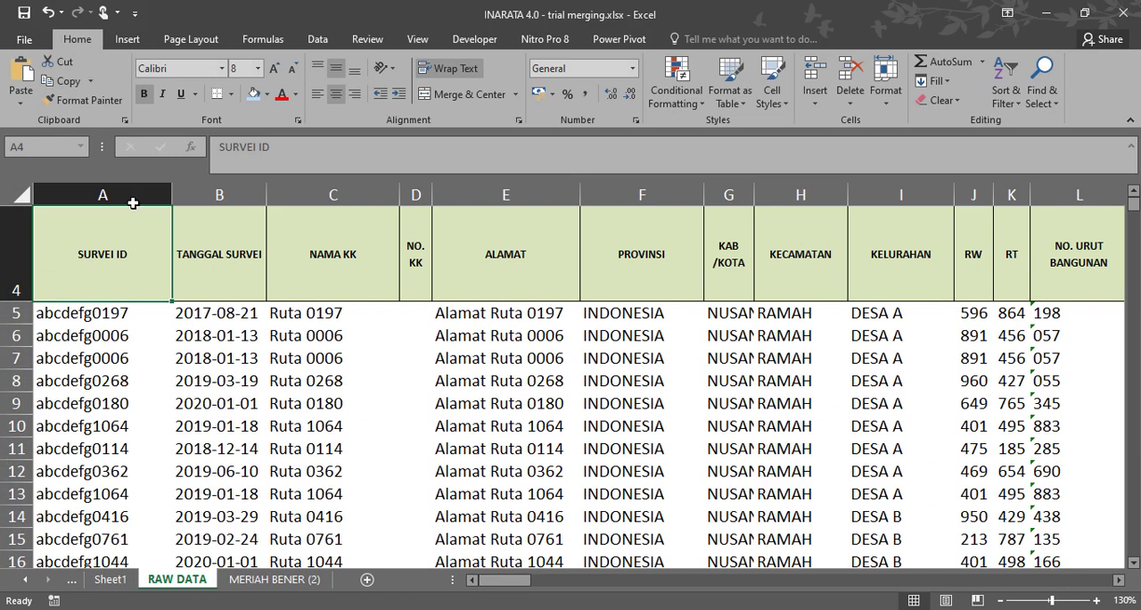
pyautogui.click(127, 40)
pyautogui.click(27, 75)
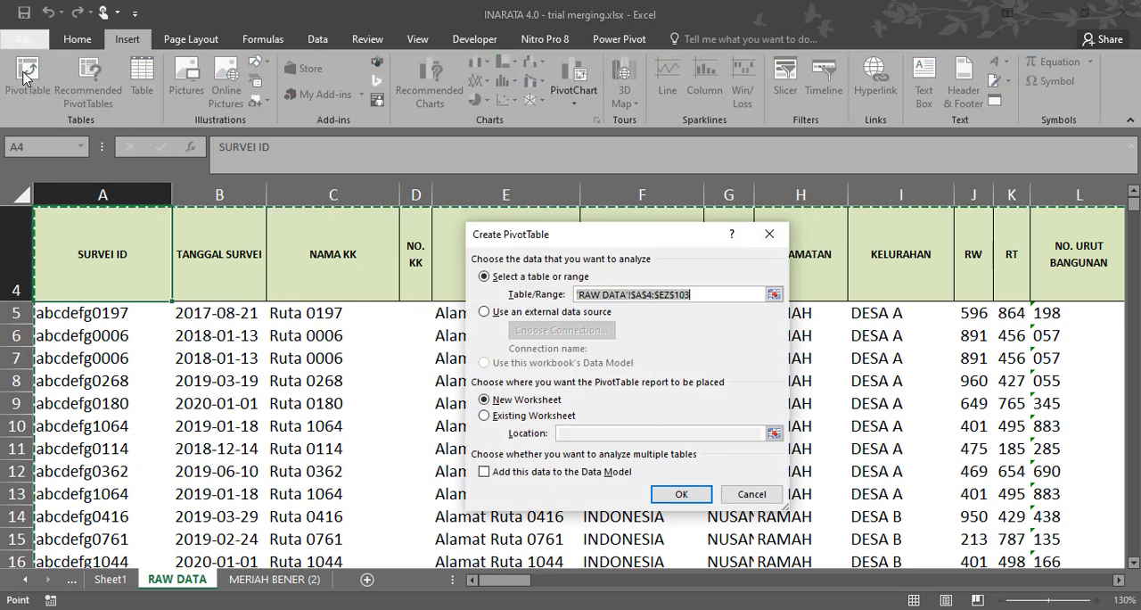
pyautogui.click(486, 418)
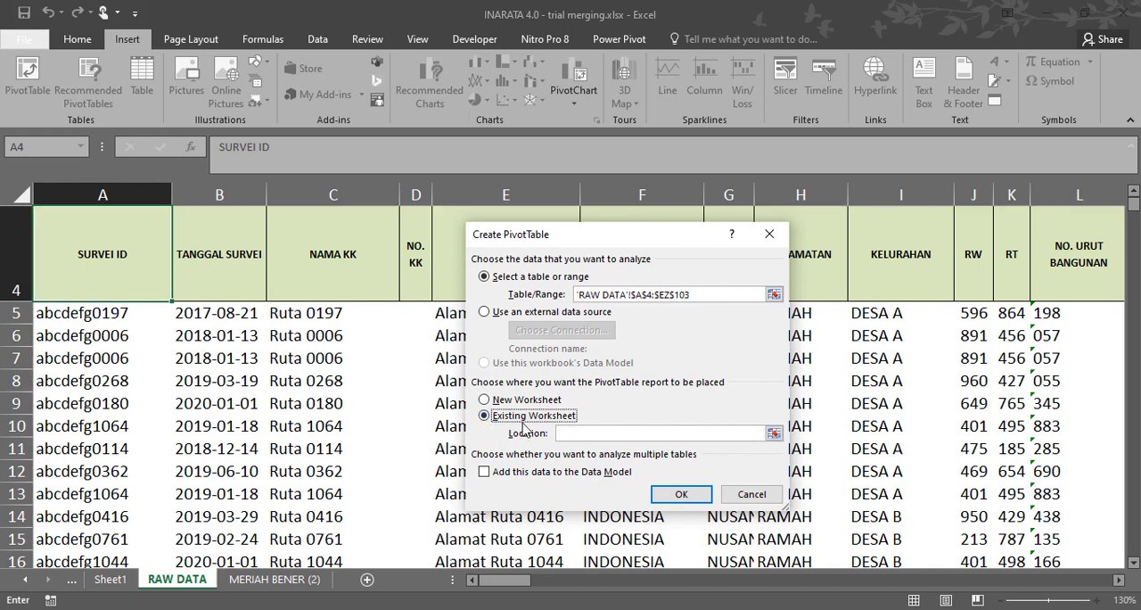
pyautogui.click(581, 434)
pyautogui.click(116, 583)
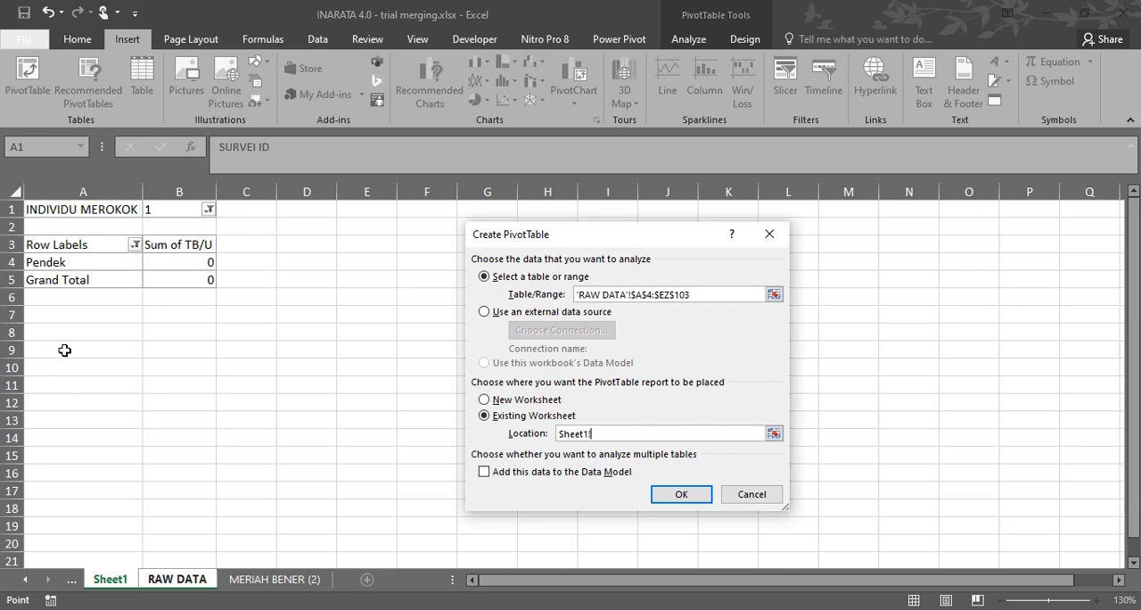
pyautogui.click(64, 351)
pyautogui.click(683, 495)
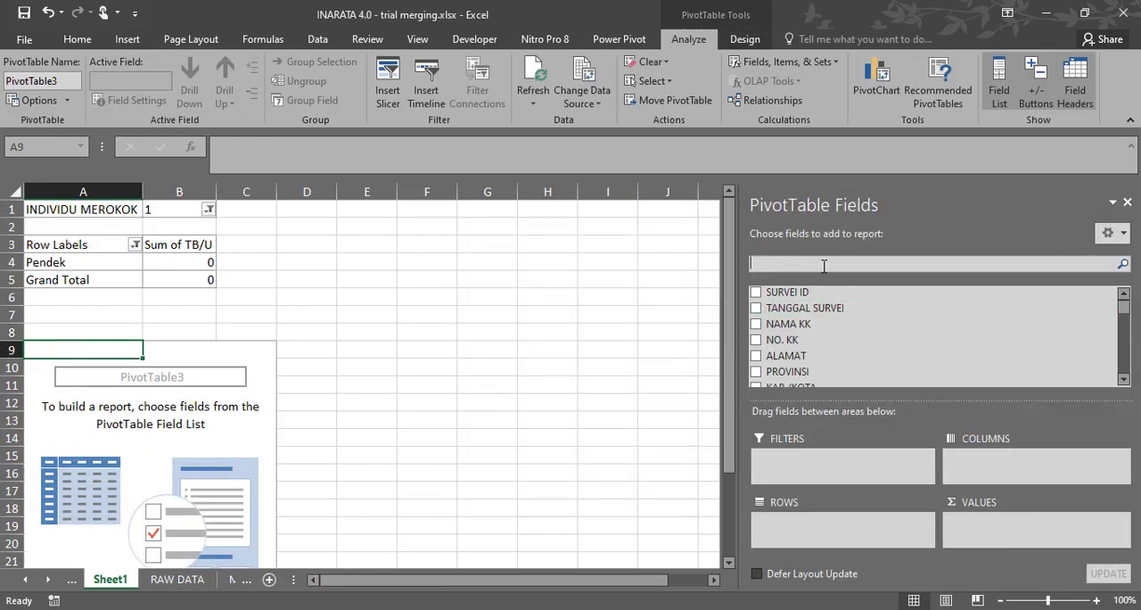
# Search the new PivotTable's fields for JAMBAN and add KELUARGA PUNYA JAMBAN SANITER as its report filter.
pyautogui.write('JAM')
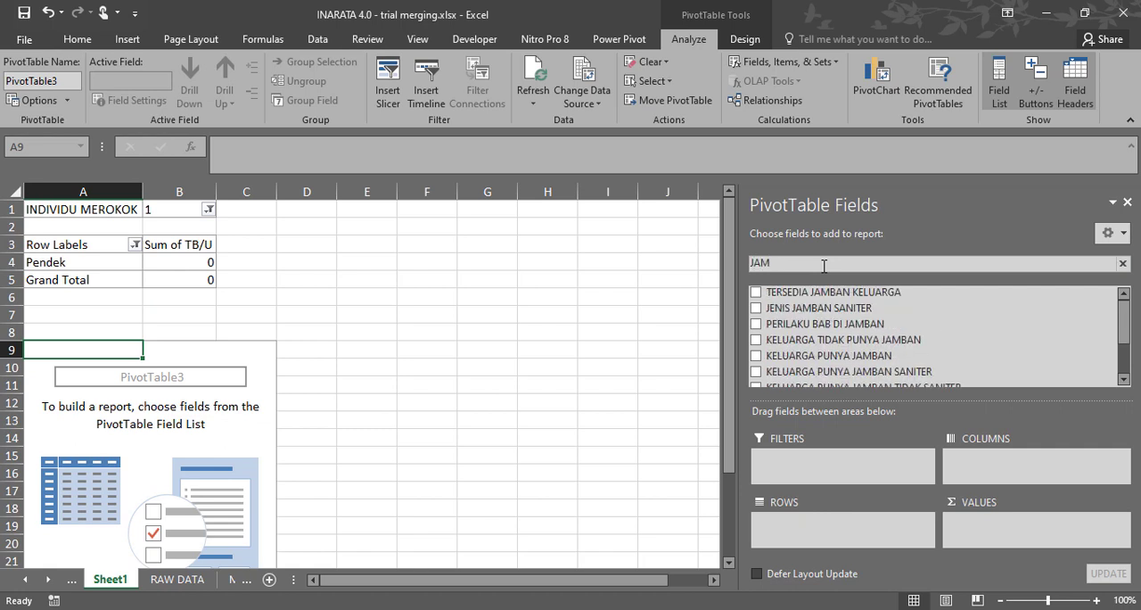
pyautogui.write('NB')
pyautogui.press('BackSpace')
pyautogui.press('BackSpace')
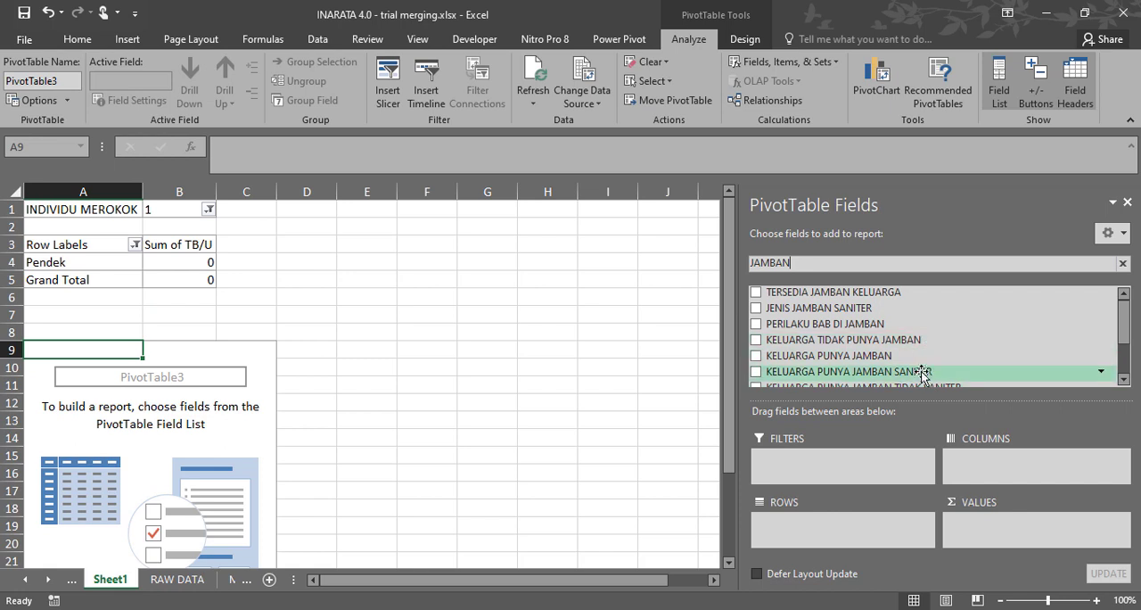
pyautogui.moveTo(920, 374); pyautogui.dragTo(870, 459)
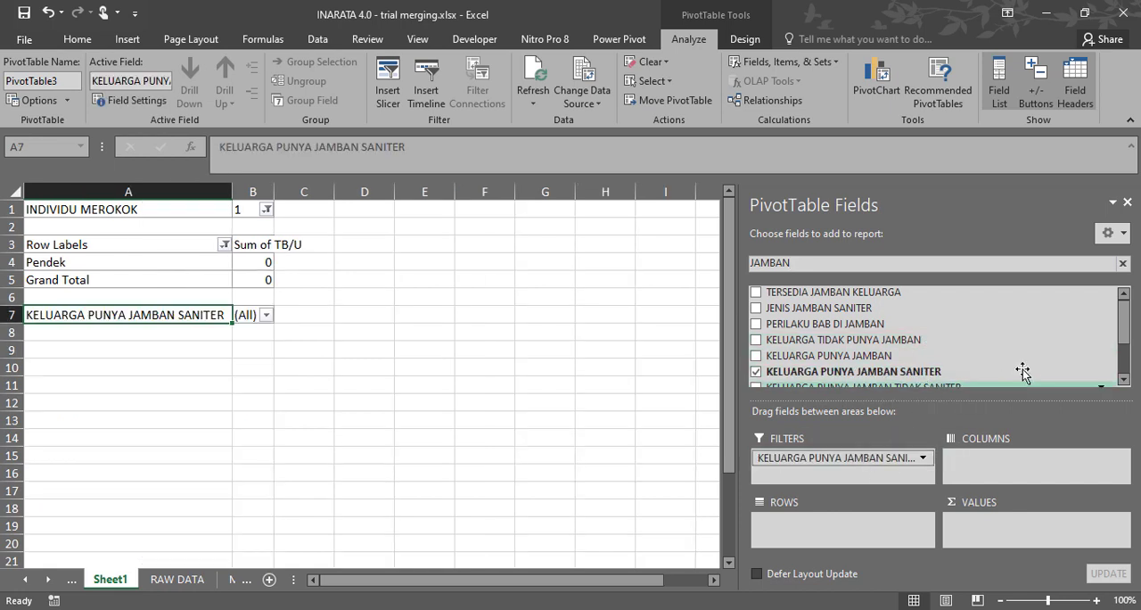
pyautogui.click(1126, 379)
pyautogui.click(1125, 379)
pyautogui.click(1126, 379)
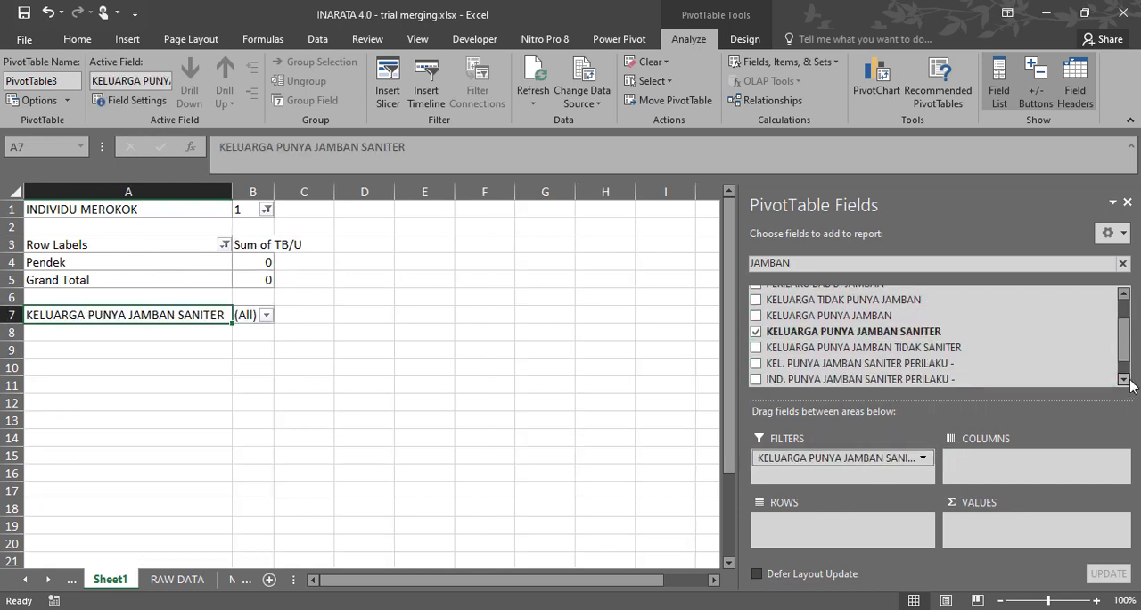
pyautogui.click(1126, 379)
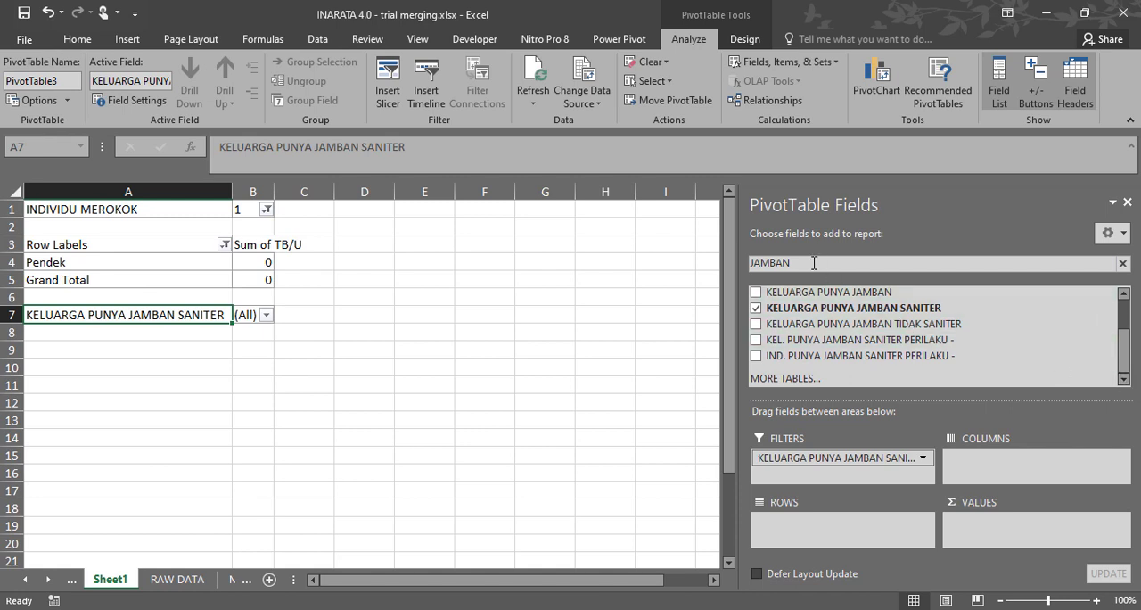
# Search the second PivotTable's fields for TB/U and add TB/U as both the row field and the value field.
pyautogui.moveTo(815, 263); pyautogui.dragTo(642, 253)
pyautogui.write('TB/U')
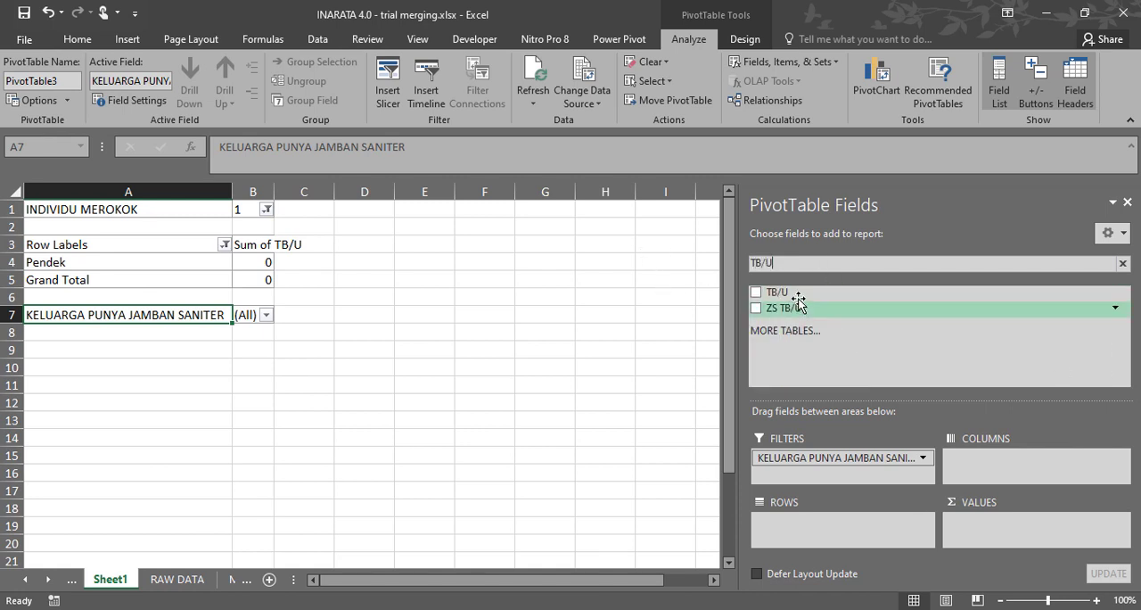
pyautogui.moveTo(774, 293); pyautogui.dragTo(847, 524)
pyautogui.moveTo(783, 298); pyautogui.dragTo(1011, 523)
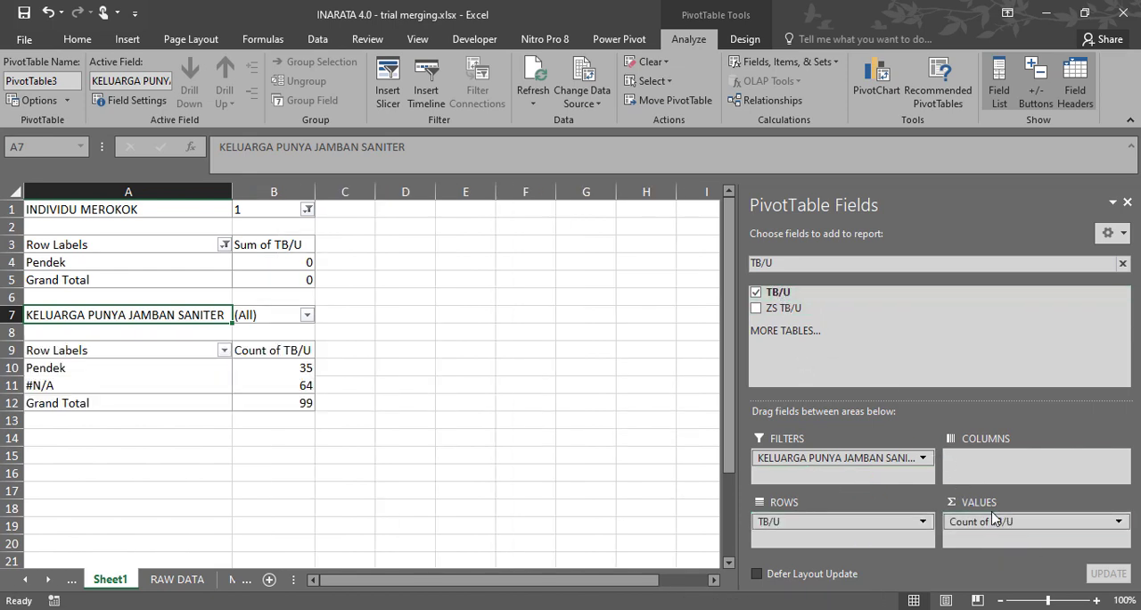
# Filter the second PivotTable's KELUARGA PUNYA JAMBAN SANITER report filter to the value 1.
pyautogui.click(302, 312)
pyautogui.click(307, 315)
pyautogui.click(140, 380)
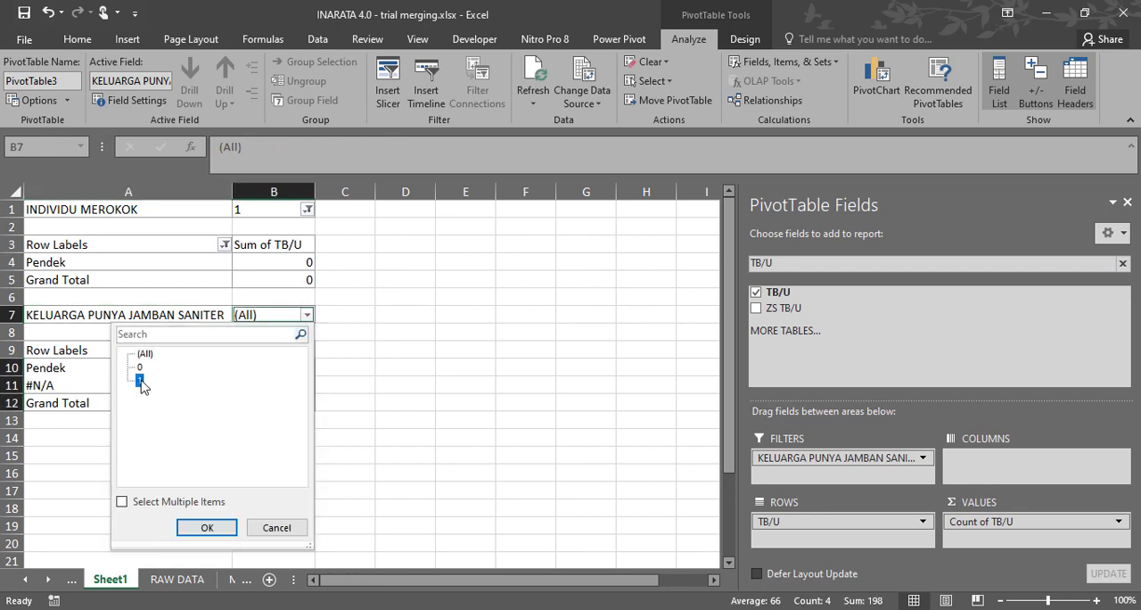
pyautogui.click(228, 528)
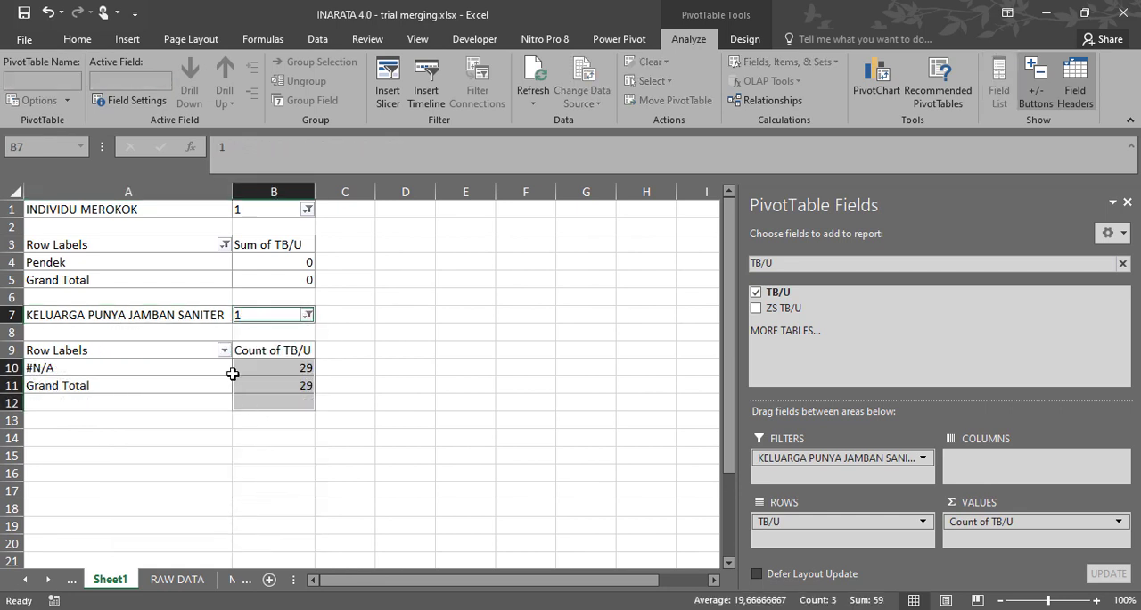
pyautogui.click(172, 368)
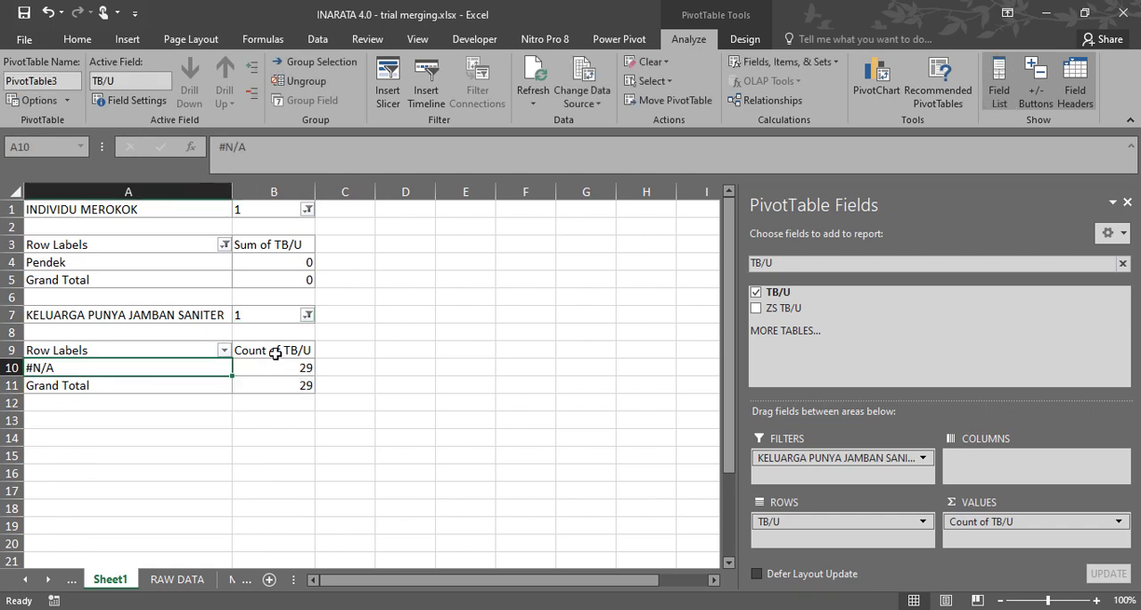
# Summarize the TB/U value field by Sum in the KELUARGA PUNYA JAMBAN SANITER PivotTable.
pyautogui.click(275, 350)
pyautogui.click(1120, 523)
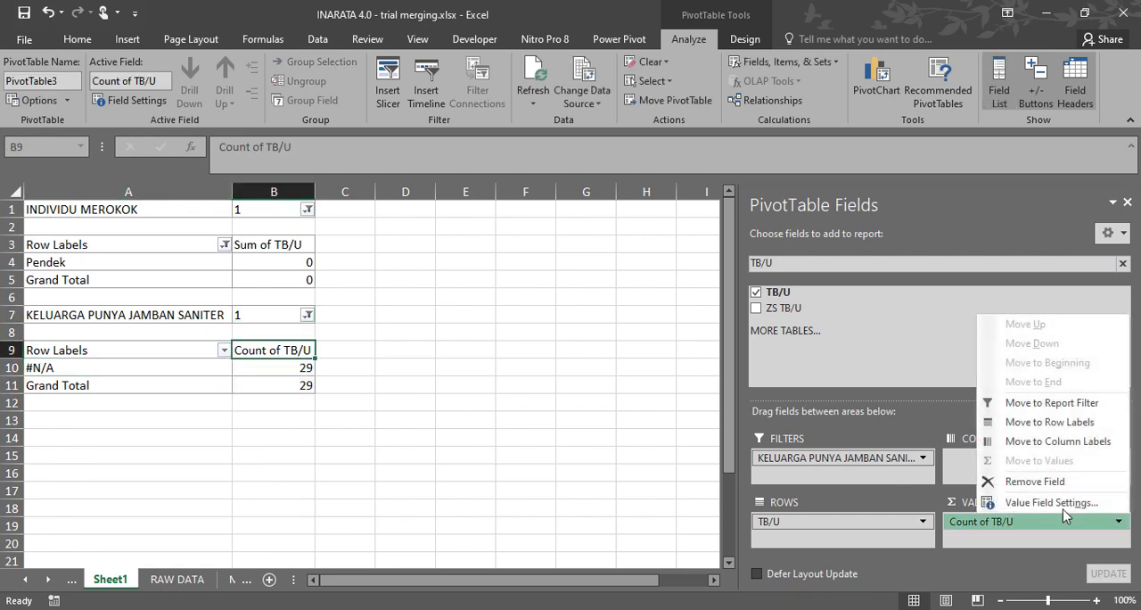
pyautogui.click(1059, 502)
pyautogui.click(392, 384)
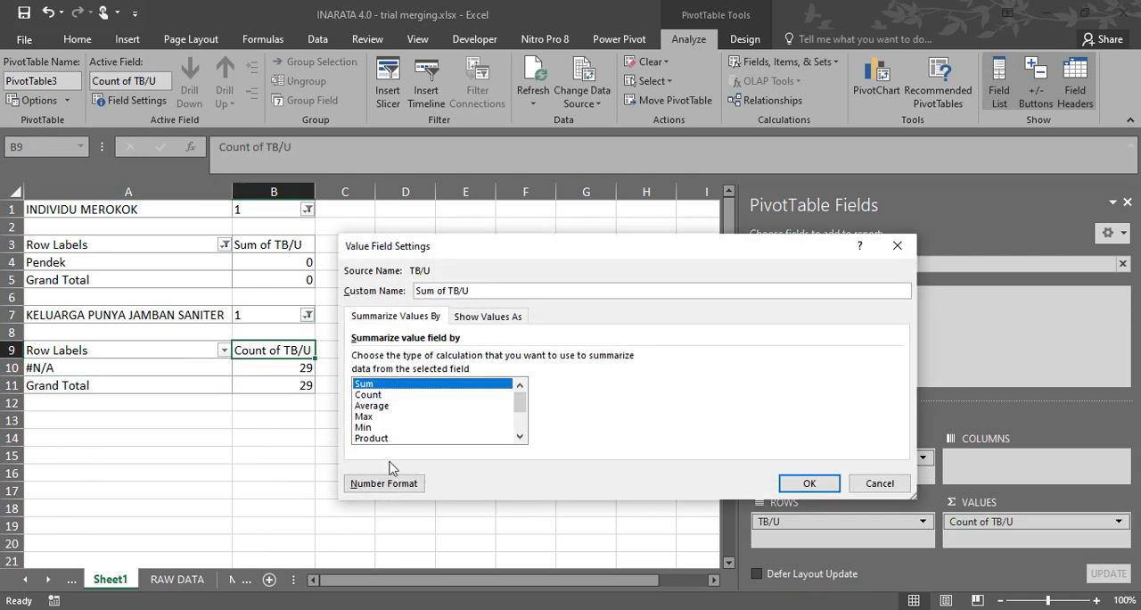
pyautogui.click(807, 482)
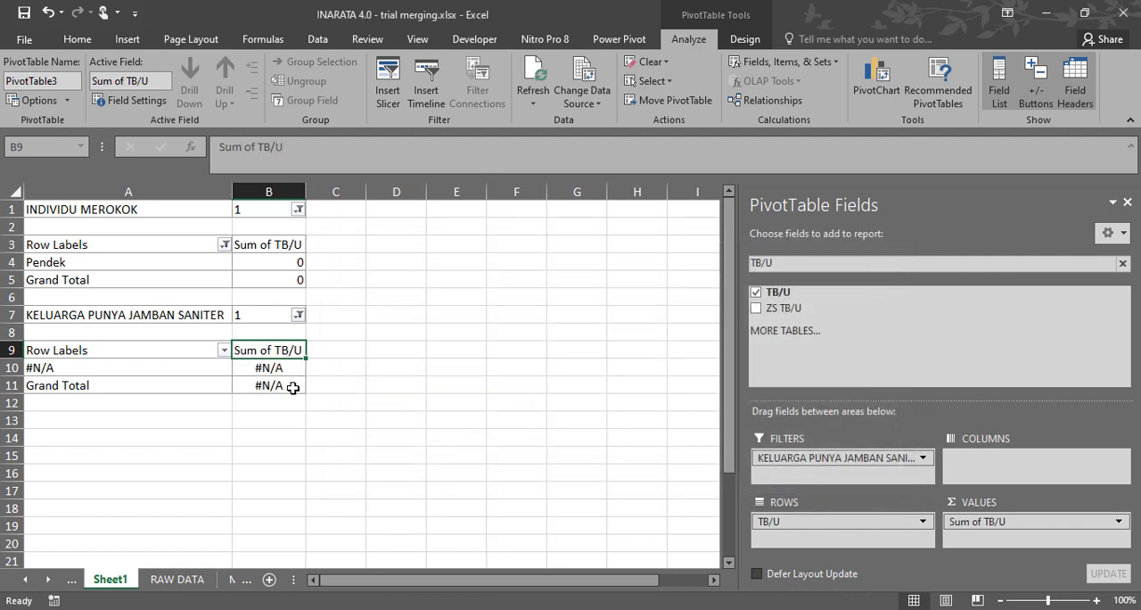
pyautogui.click(336, 336)
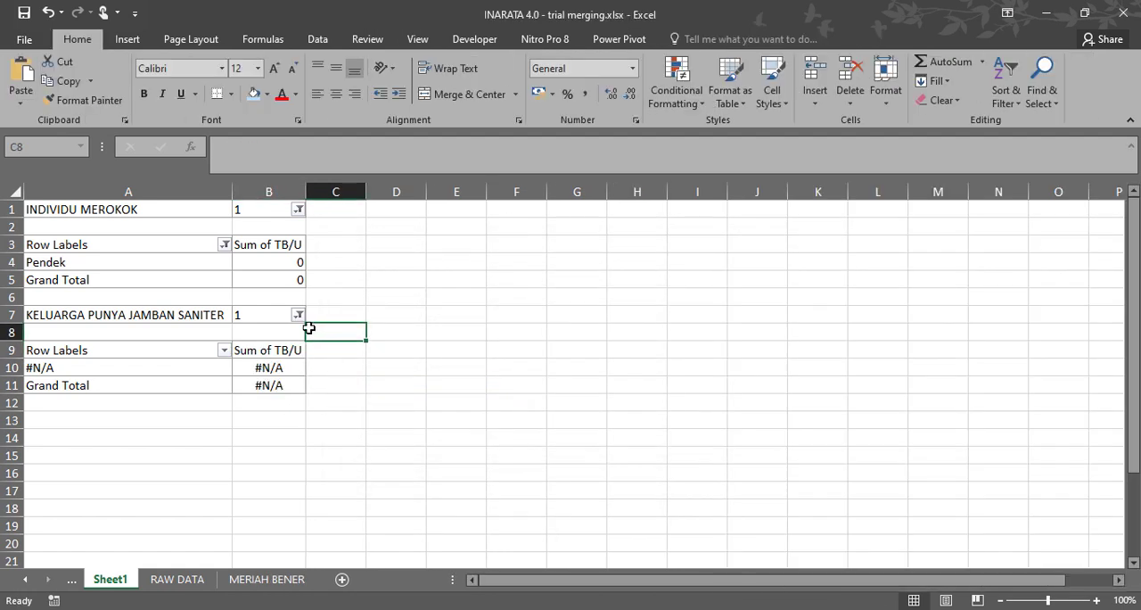
pyautogui.click(118, 361)
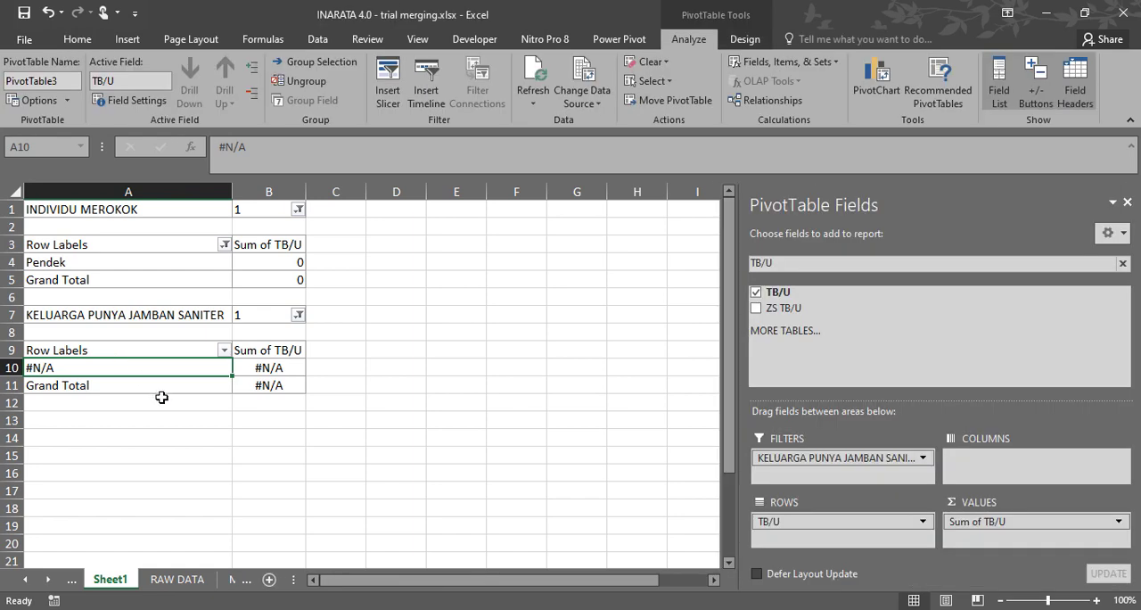
pyautogui.click(161, 401)
pyautogui.click(269, 368)
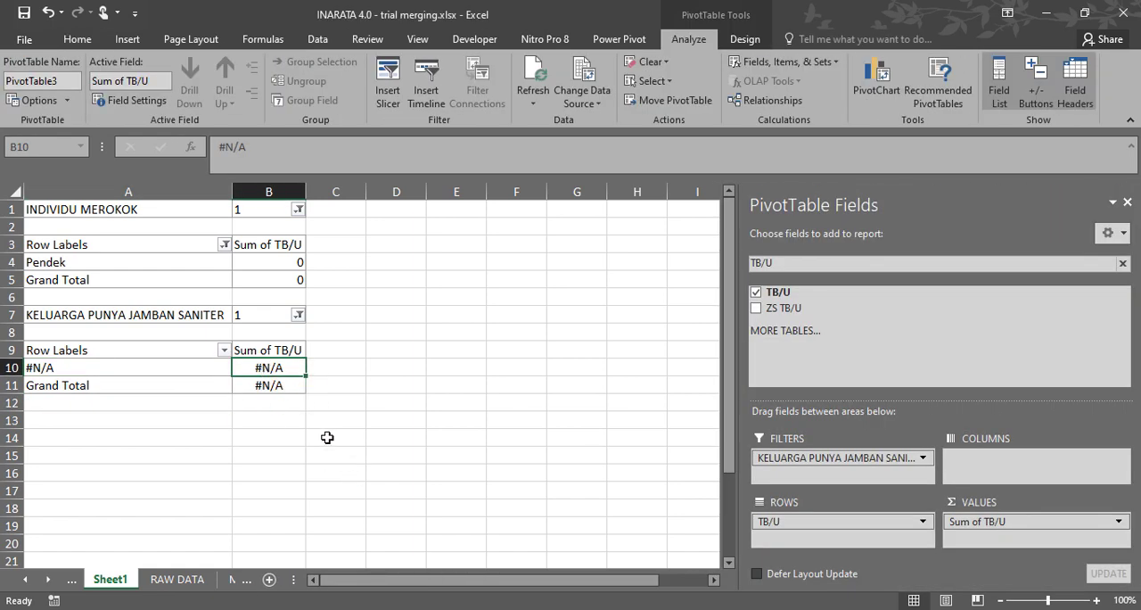
pyautogui.click(350, 314)
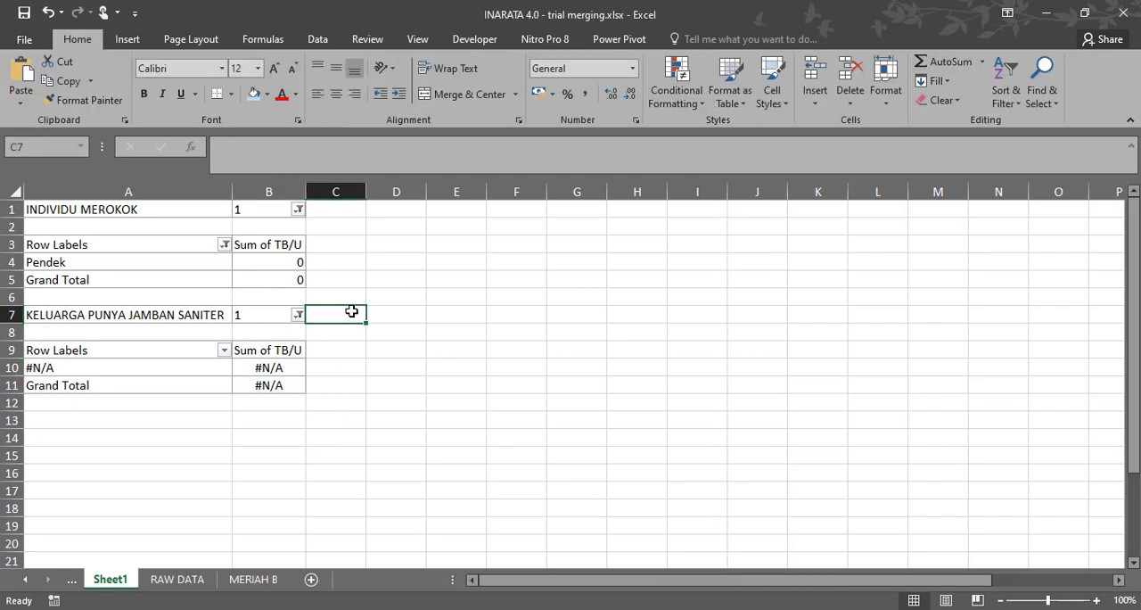
pyautogui.click(267, 580)
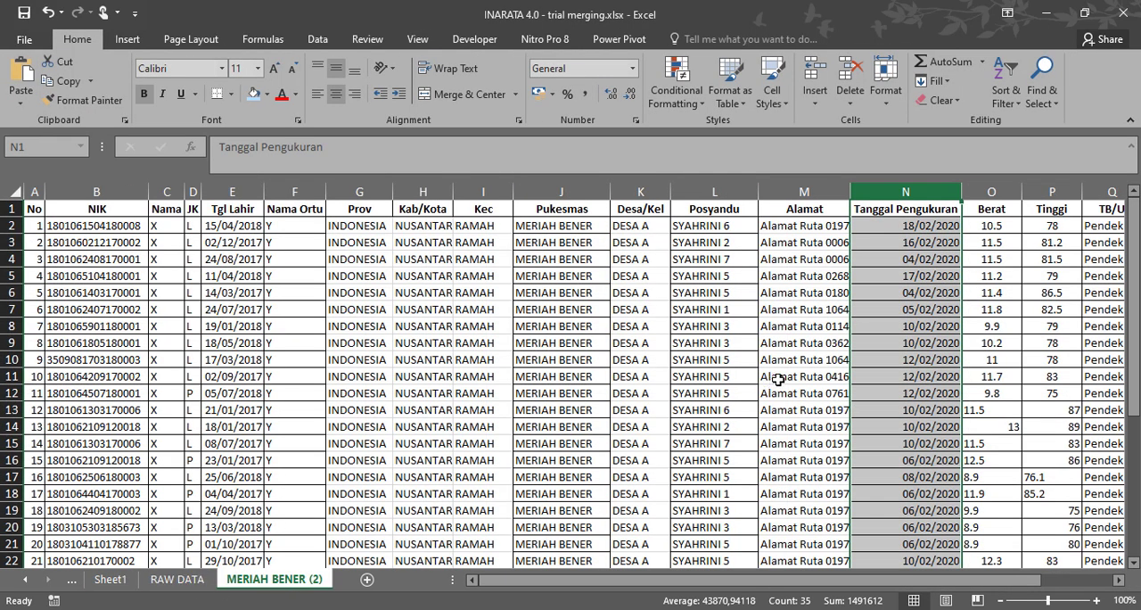
pyautogui.click(109, 581)
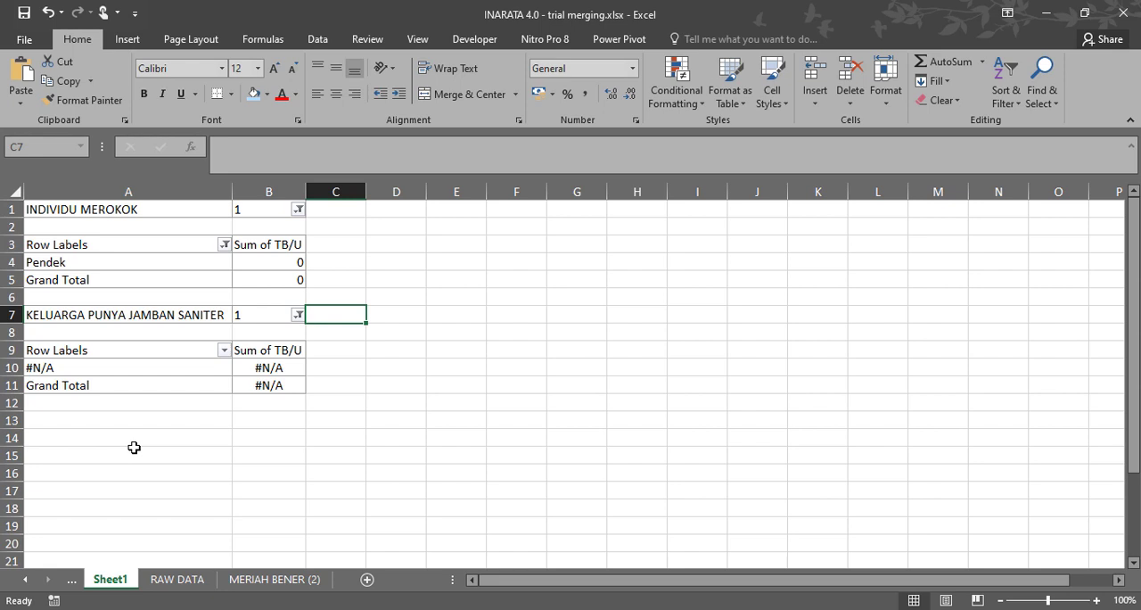
pyautogui.click(219, 154)
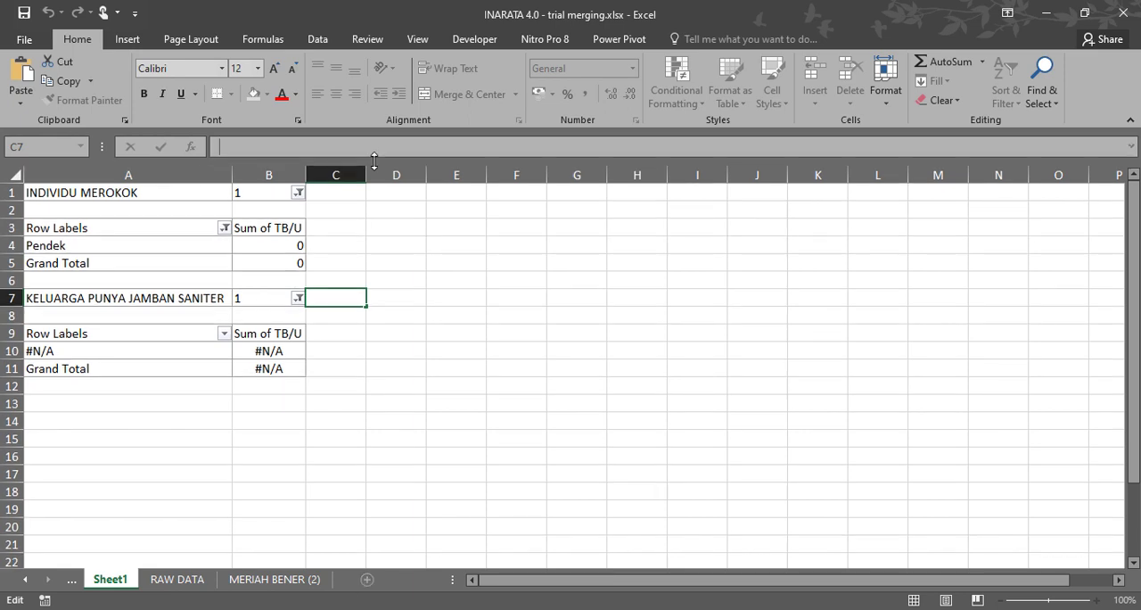
pyautogui.moveTo(134, 404); pyautogui.dragTo(313, 547)
pyautogui.click(131, 491)
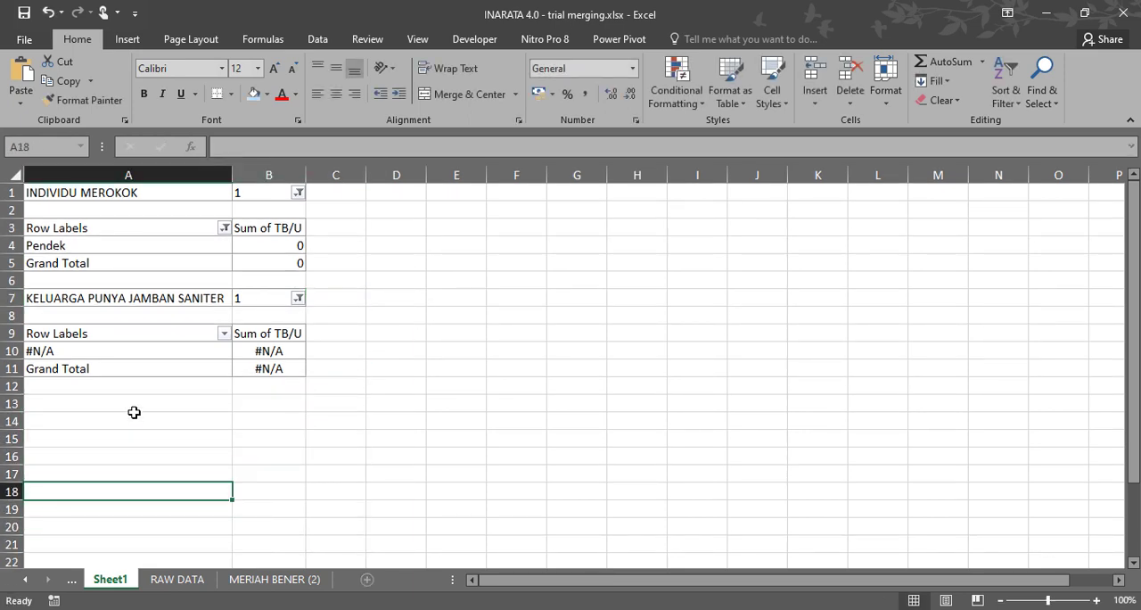
pyautogui.moveTo(134, 411); pyautogui.dragTo(257, 539)
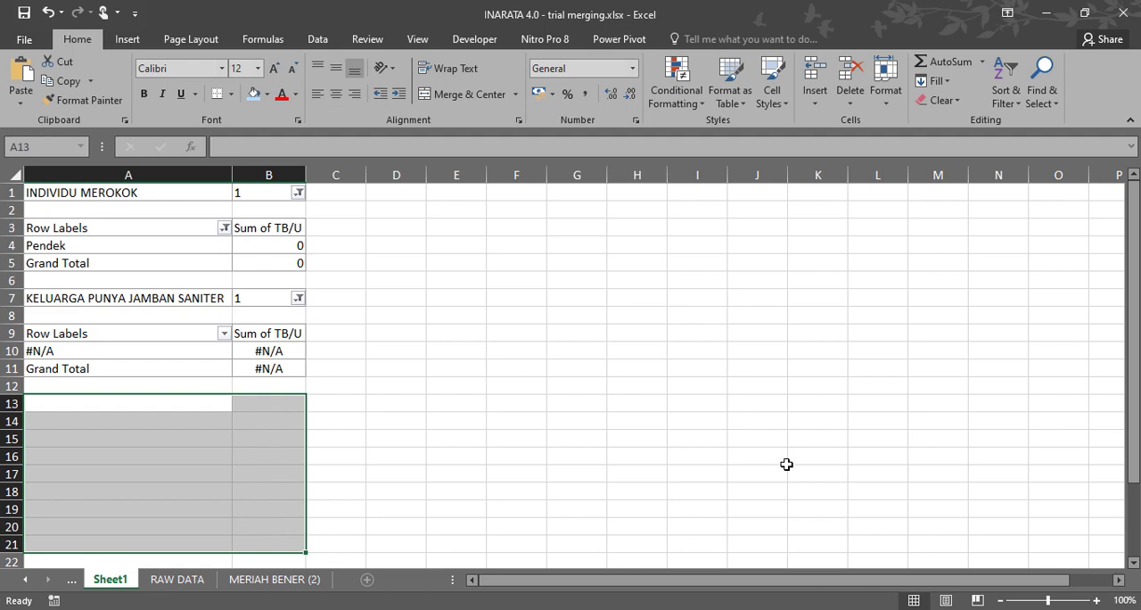
pyautogui.click(726, 608)
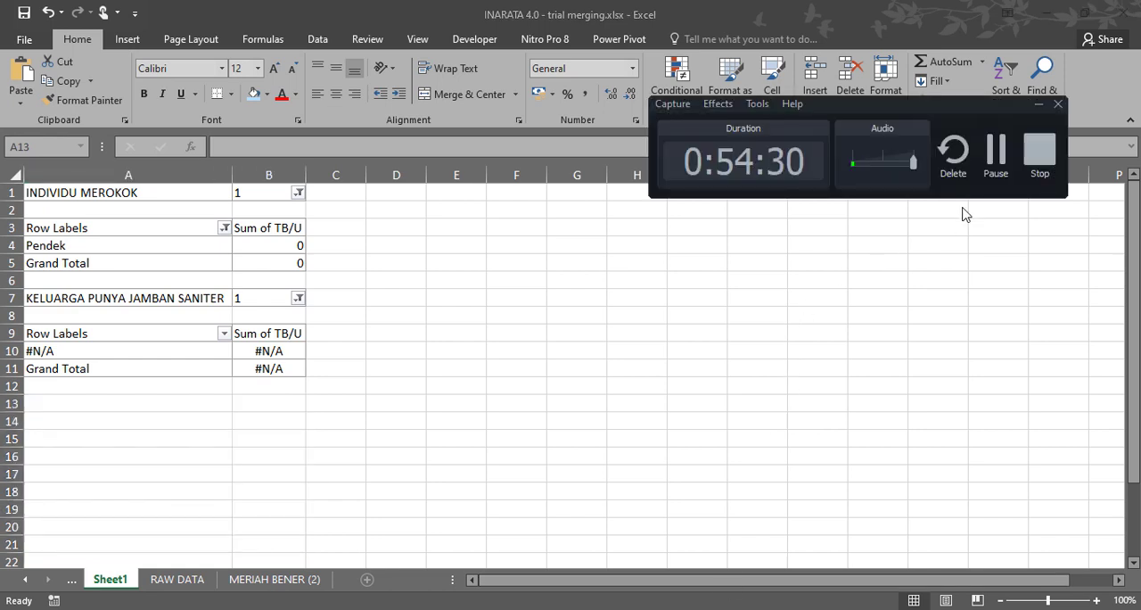
pyautogui.click(1035, 156)
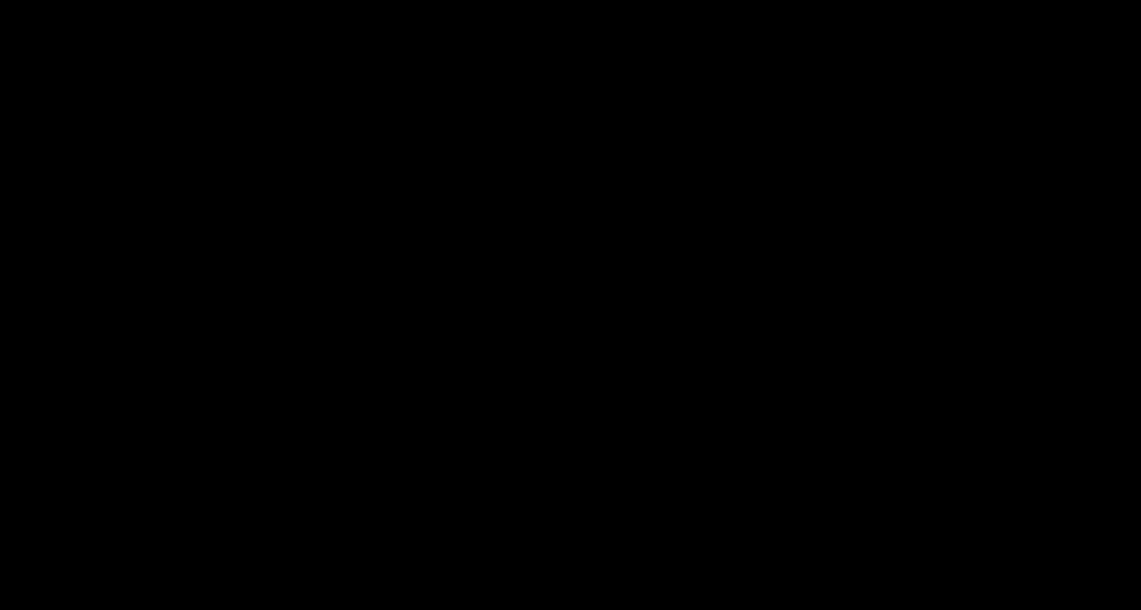